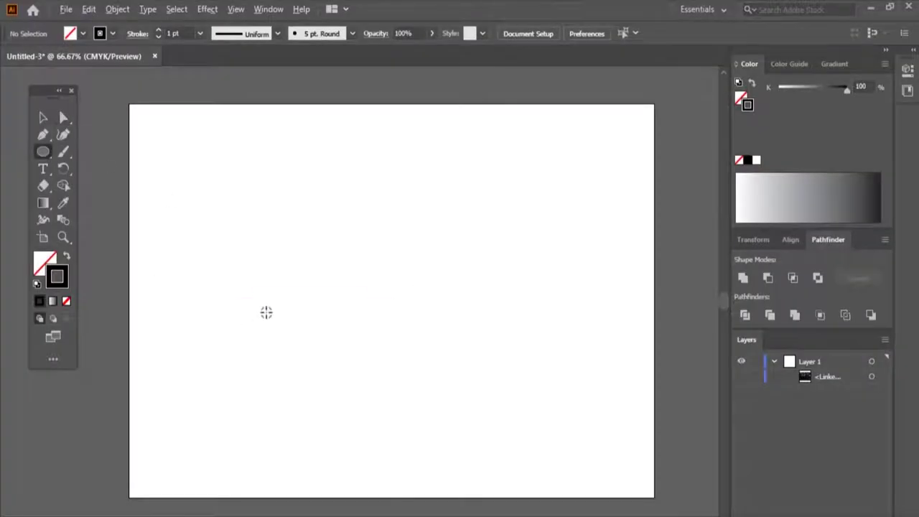
# Drag out the logo's first circle on the blank artboard with the Ellipse tool
pyautogui.moveTo(266, 312); pyautogui.dragTo(352, 370)
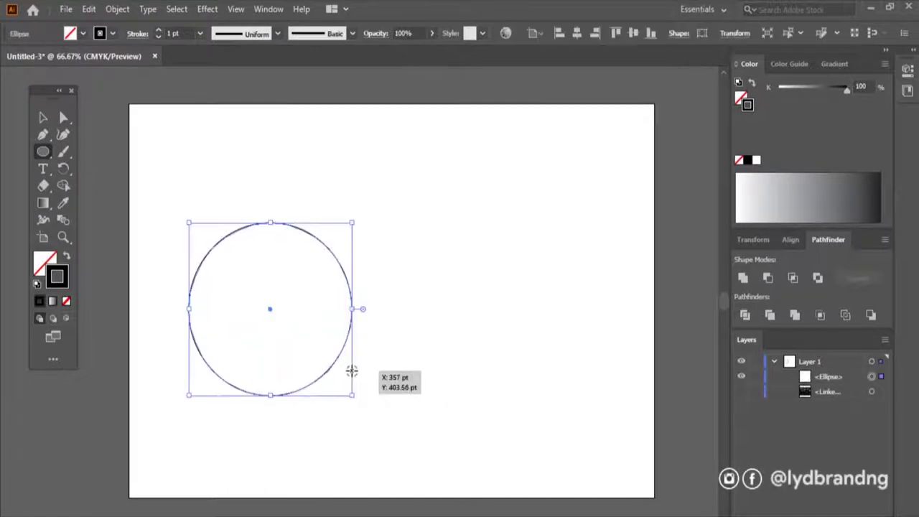
# Duplicate the circle overlapping to the right and unite the pair into one shape
pyautogui.press('v')
pyautogui.moveTo(327, 373); pyautogui.dragTo(432, 373)
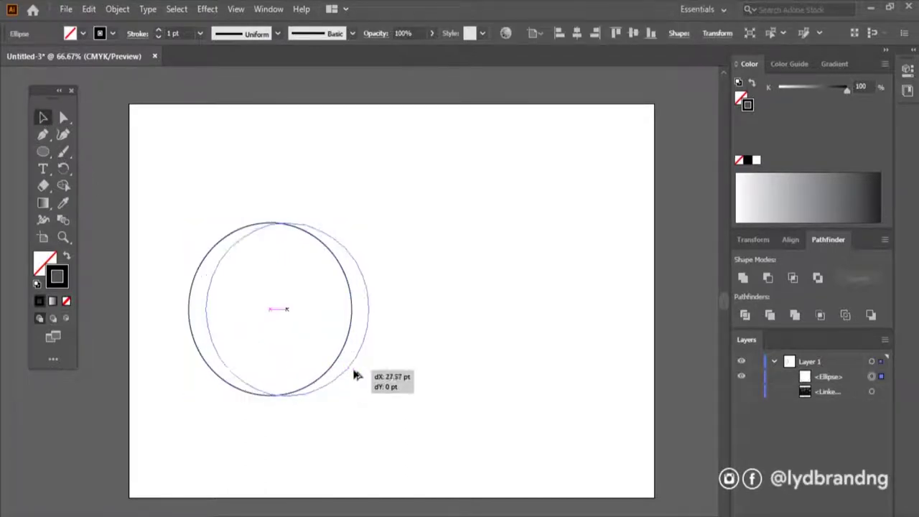
pyautogui.hotkey('ctrl', 'a')
pyautogui.moveTo(378, 397); pyautogui.dragTo(399, 357)
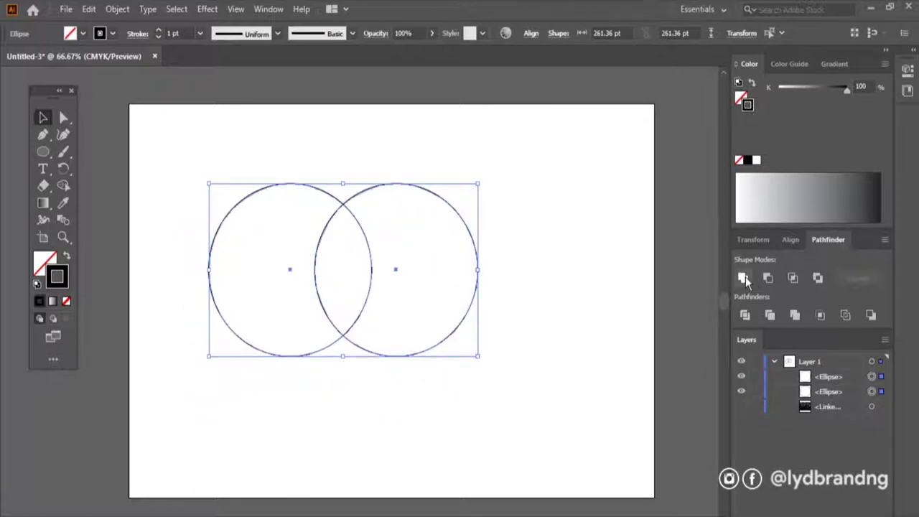
pyautogui.click(743, 277)
# Pull the shape's bottom anchors down and round its top and bottom notches into an apple body
pyautogui.click(64, 118)
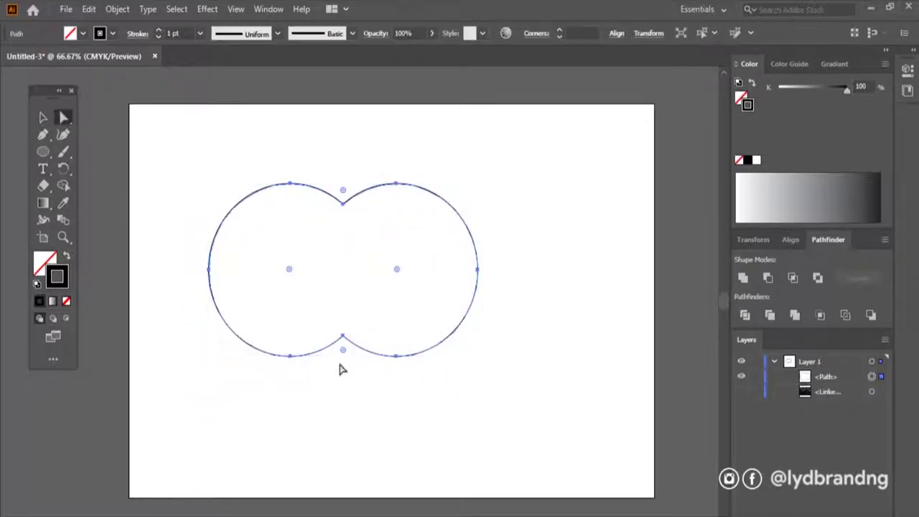
pyautogui.moveTo(281, 384); pyautogui.dragTo(419, 309)
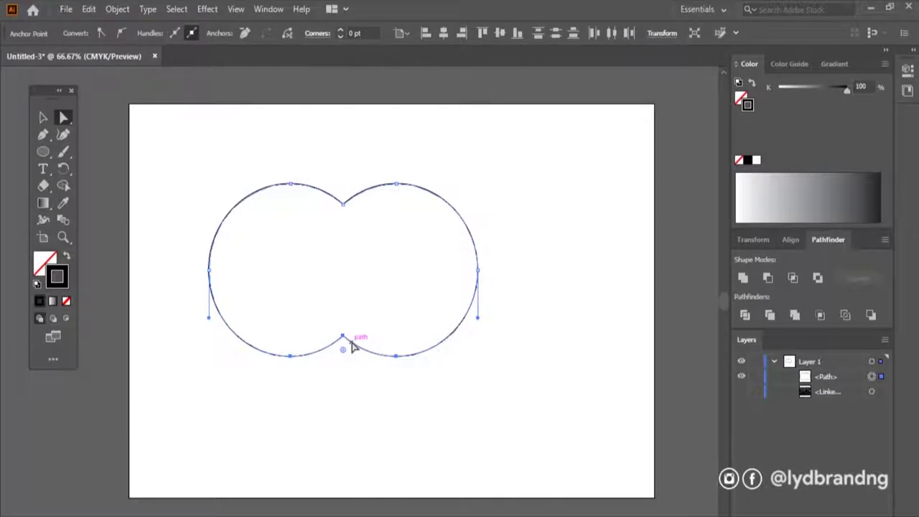
pyautogui.moveTo(352, 346); pyautogui.dragTo(351, 407)
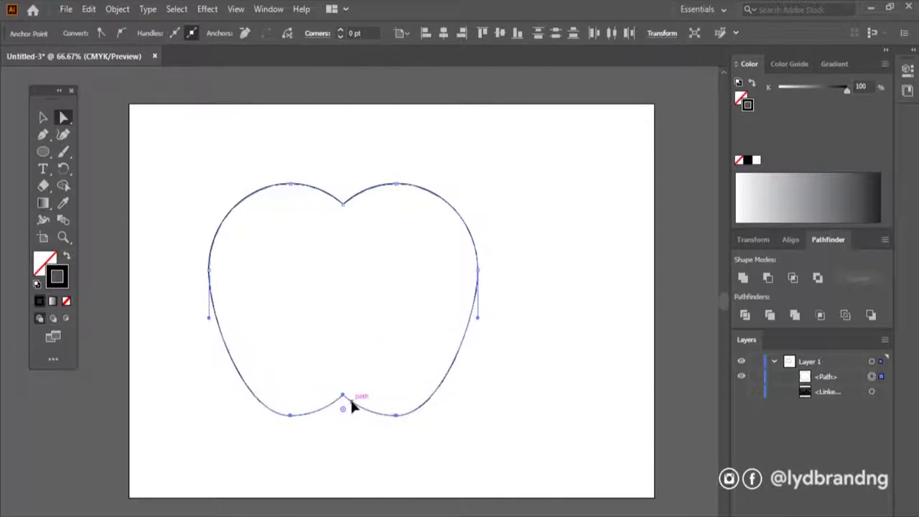
pyautogui.click(336, 450)
pyautogui.click(346, 397)
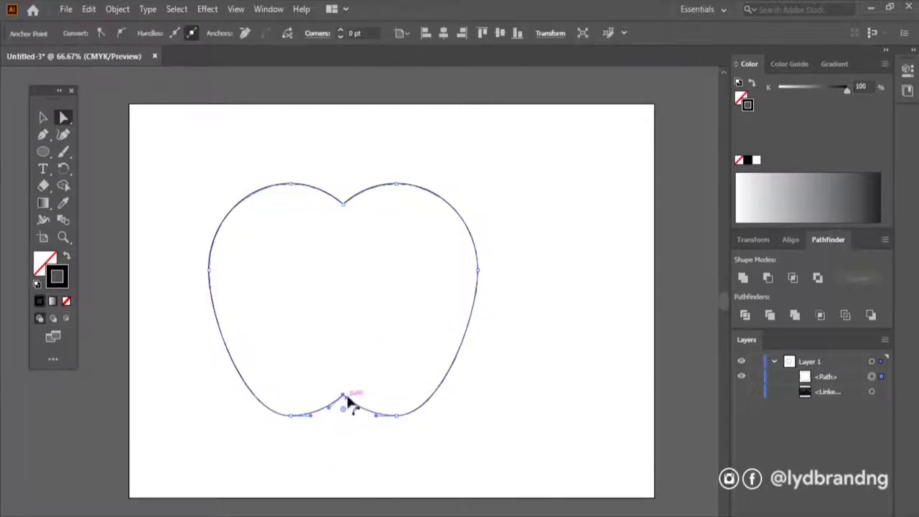
pyautogui.moveTo(343, 420); pyautogui.dragTo(347, 439)
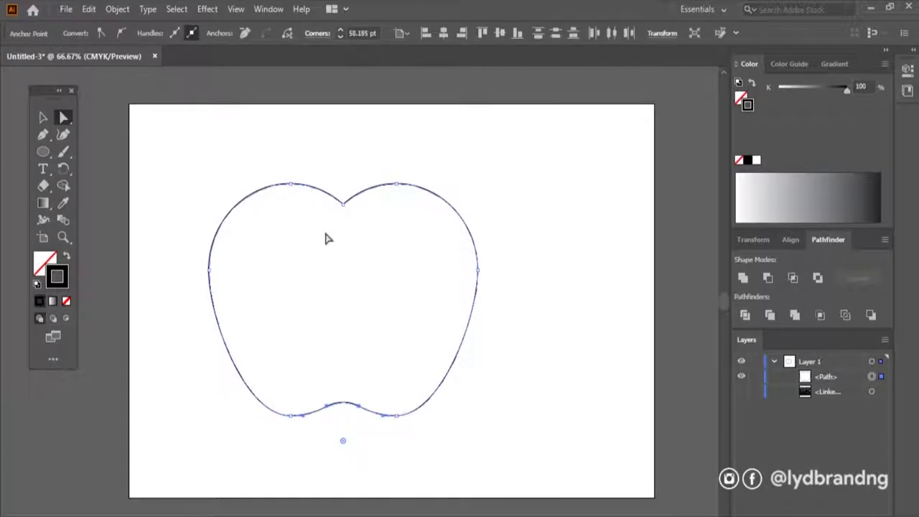
pyautogui.click(343, 204)
pyautogui.moveTo(347, 201); pyautogui.dragTo(348, 163)
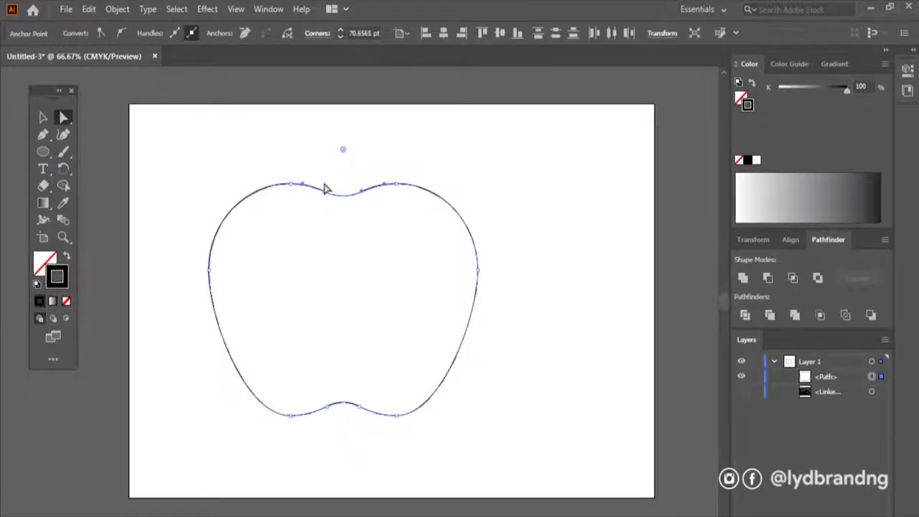
# Scale the apple shape down and move it slightly lower
pyautogui.click(43, 117)
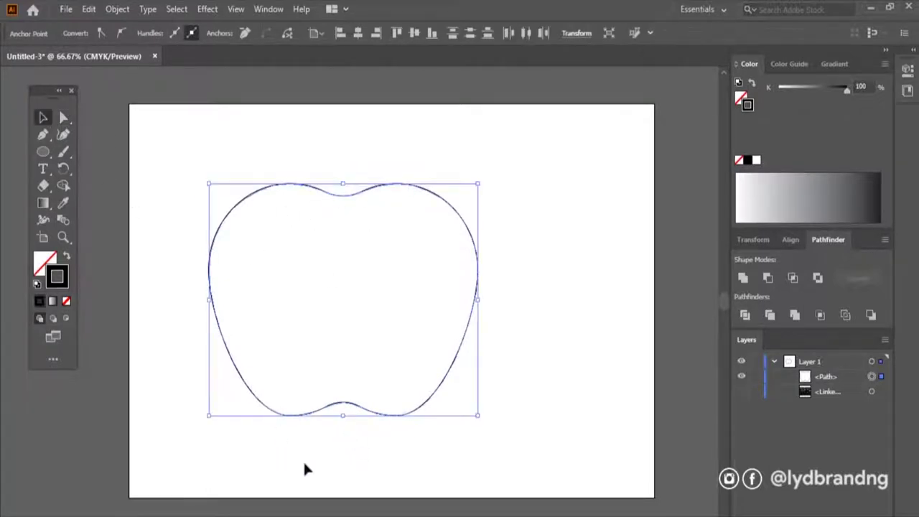
pyautogui.moveTo(478, 417); pyautogui.dragTo(445, 389)
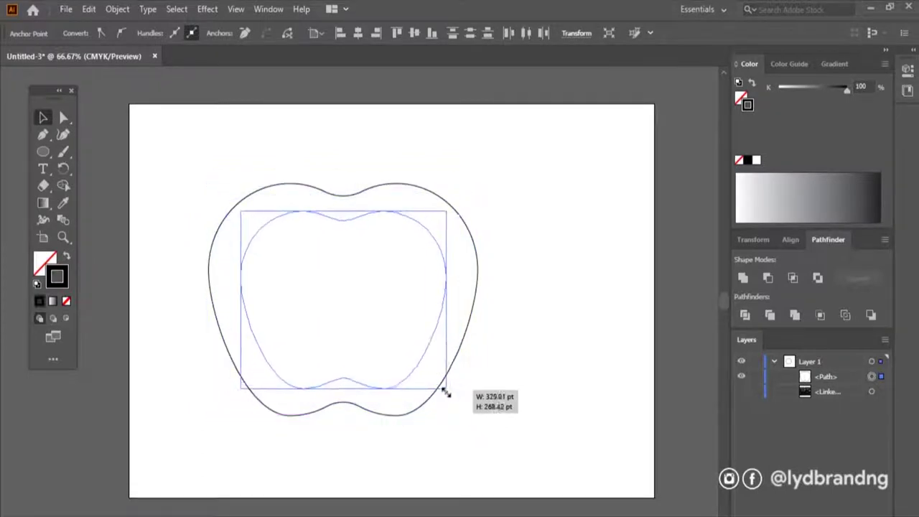
pyautogui.moveTo(376, 387); pyautogui.dragTo(376, 394)
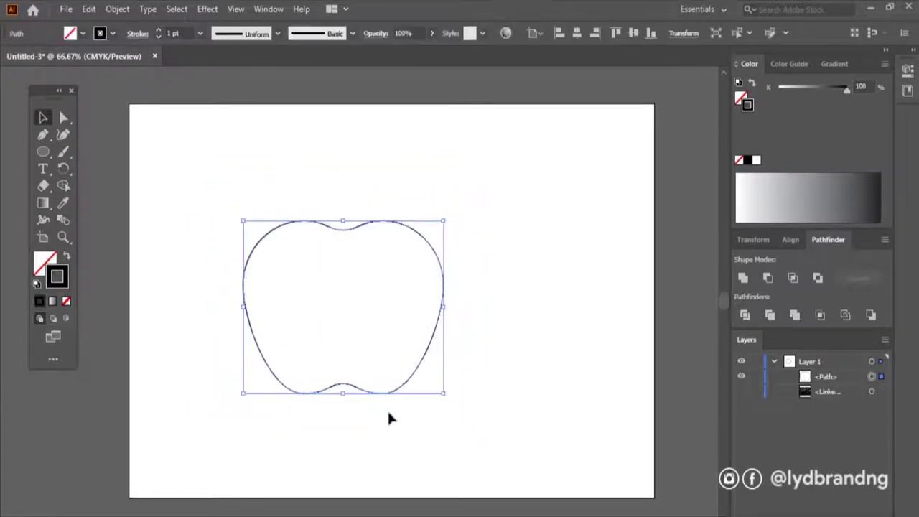
pyautogui.click(194, 305)
# Subtract an overlapping circle from the apple's right edge with Minus Front to make the bite
pyautogui.click(43, 152)
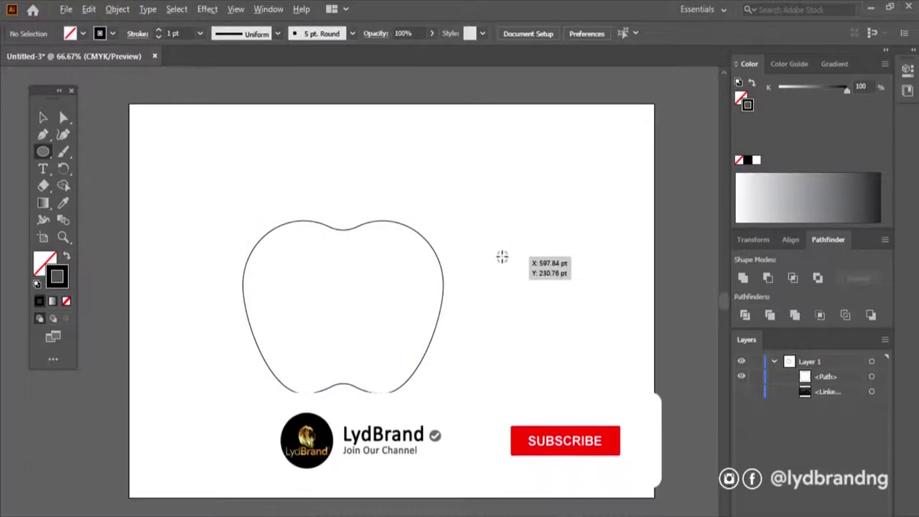
pyautogui.moveTo(502, 257)
pyautogui.mouseDown()
pyautogui.moveTo(556, 313)
pyautogui.moveTo(471, 349)
pyautogui.mouseUp()
pyautogui.click(43, 118)
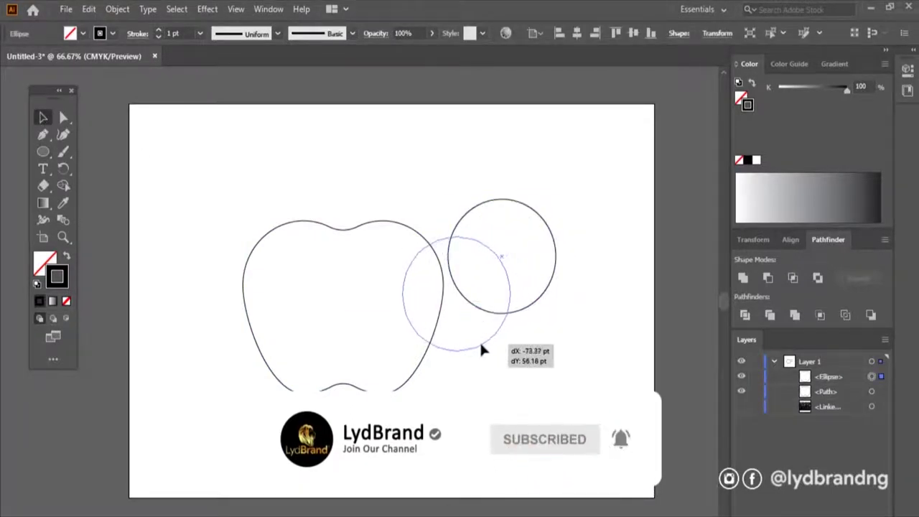
pyautogui.moveTo(471, 349); pyautogui.dragTo(472, 348)
pyautogui.hotkey('ctrl', 'a')
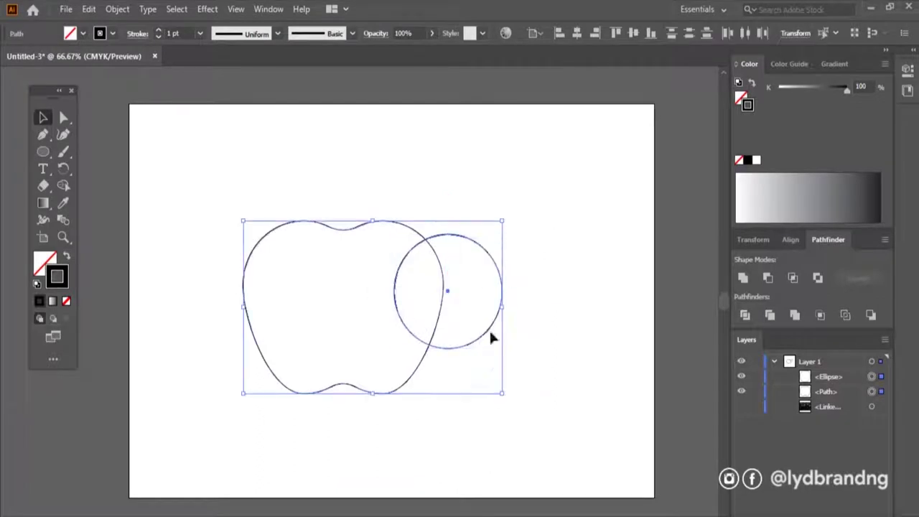
pyautogui.click(767, 278)
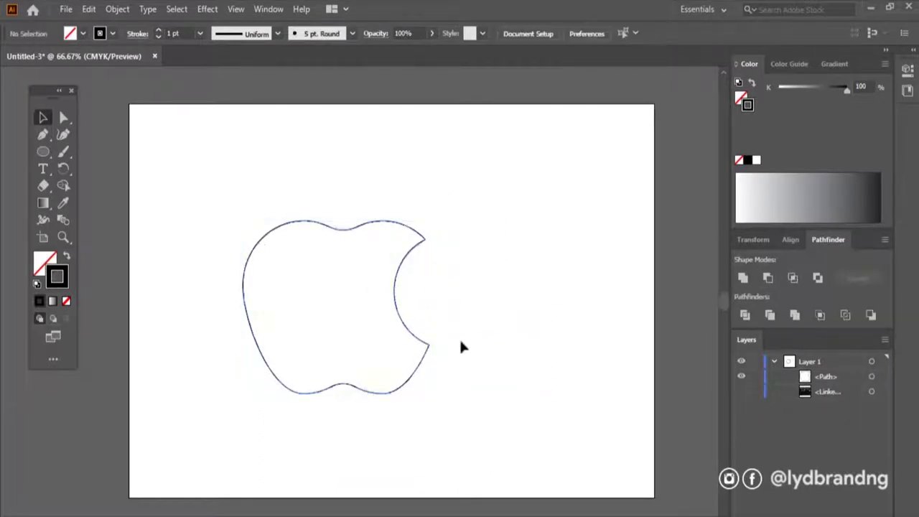
# Draw a small circle, duplicate it overlapping, and Intersect the pair into a lens shape
pyautogui.moveTo(523, 299); pyautogui.dragTo(574, 327)
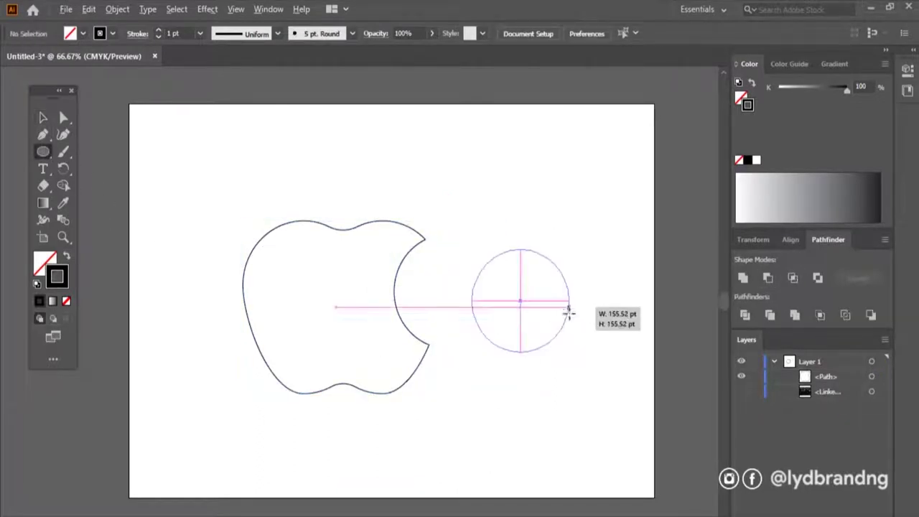
pyautogui.press('v')
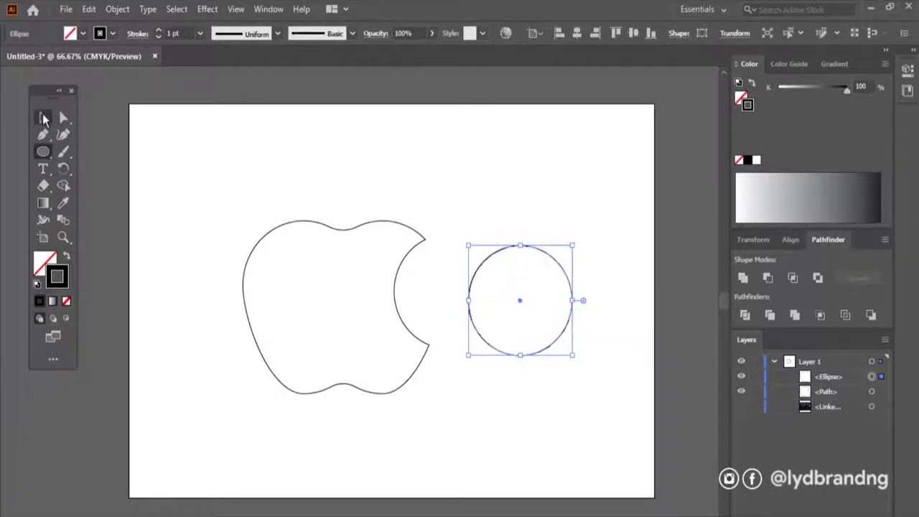
pyautogui.click(556, 327)
pyautogui.moveTo(556, 327); pyautogui.dragTo(559, 365)
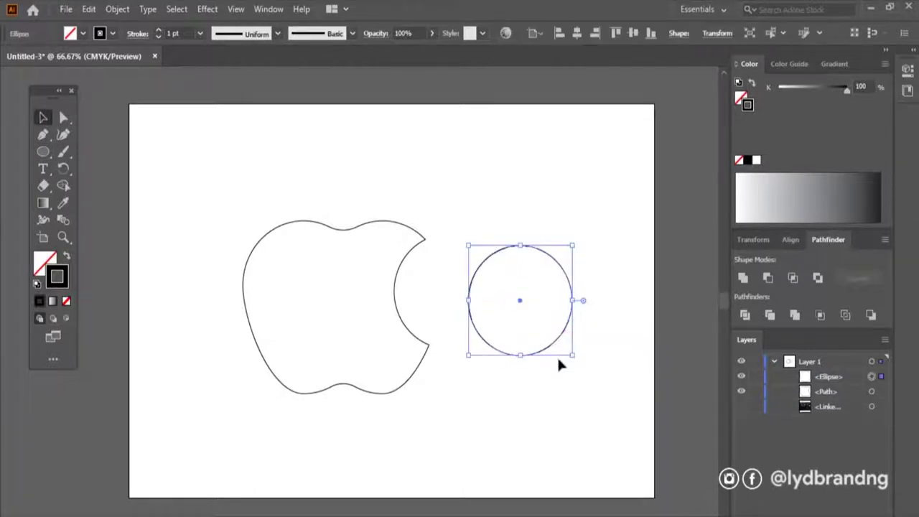
pyautogui.moveTo(570, 323); pyautogui.dragTo(622, 323)
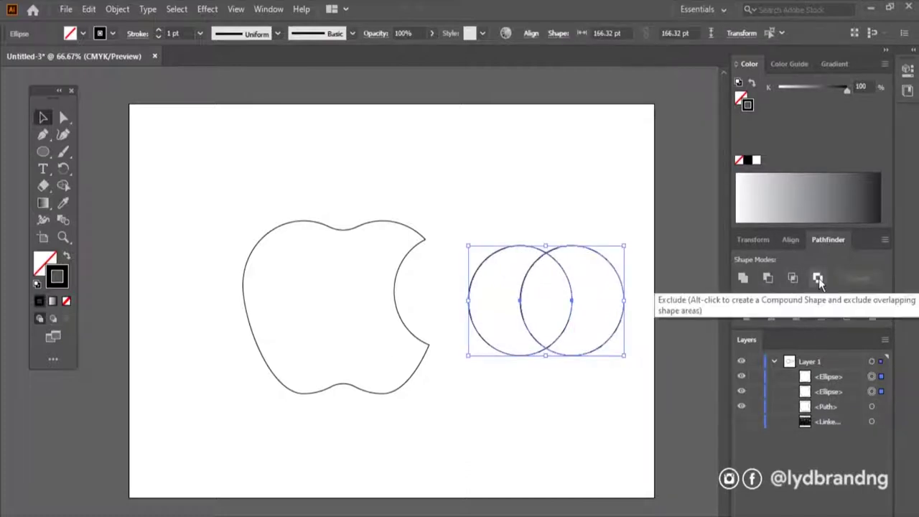
pyautogui.click(793, 280)
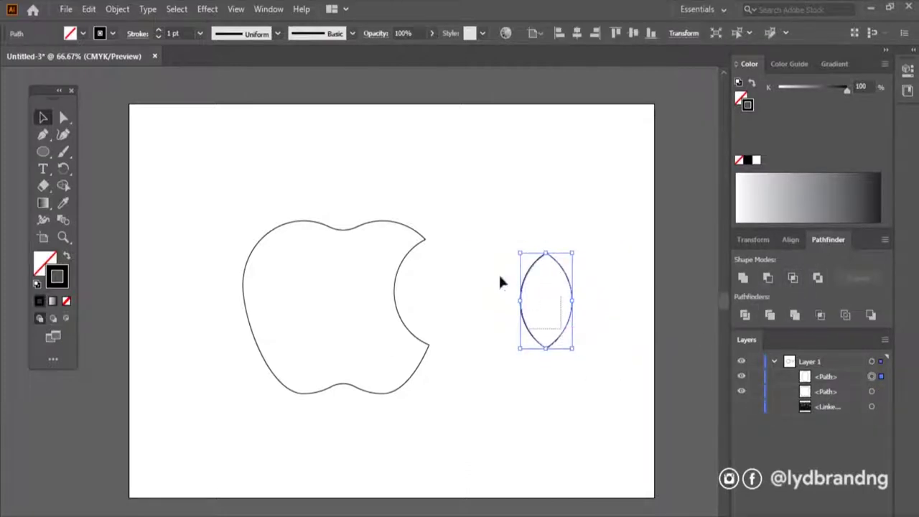
# Place the lens above the apple as a leaf, shrunk and tilted about 25° clockwise
pyautogui.moveTo(559, 342); pyautogui.dragTo(357, 206)
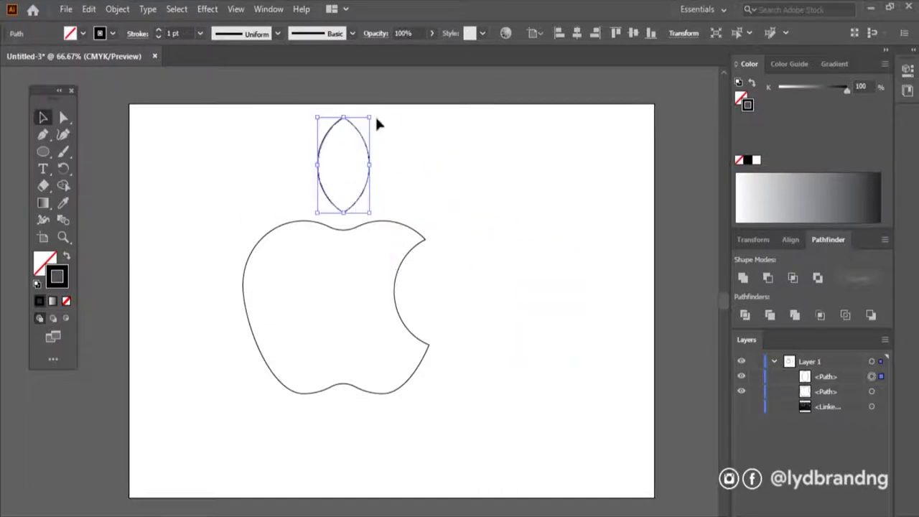
pyautogui.moveTo(371, 116); pyautogui.dragTo(364, 129)
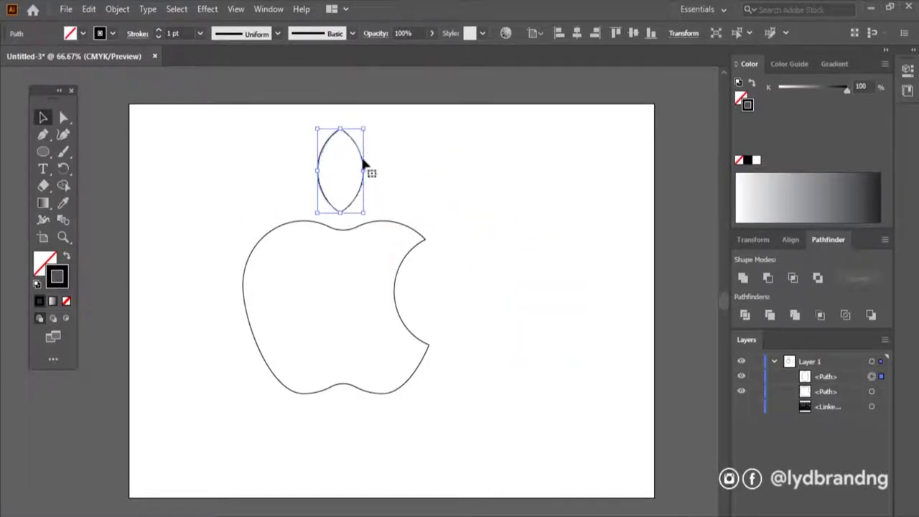
pyautogui.moveTo(360, 170); pyautogui.dragTo(359, 170)
pyautogui.moveTo(365, 125); pyautogui.dragTo(378, 143)
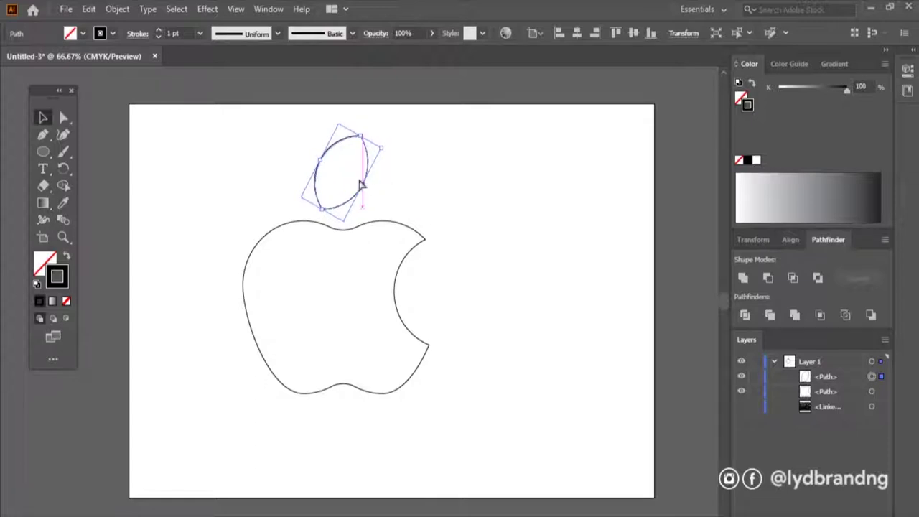
pyautogui.hotkey('shift', 'Right')
pyautogui.hotkey('shift', 'Right')
pyautogui.hotkey('shift', 'Right')
pyautogui.hotkey('shift', 'Right')
pyautogui.moveTo(399, 144); pyautogui.dragTo(394, 150)
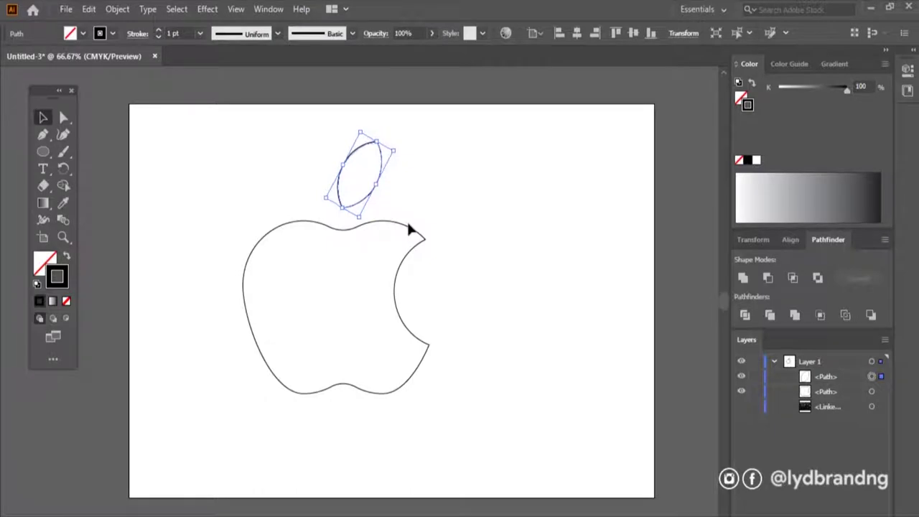
pyautogui.click(495, 237)
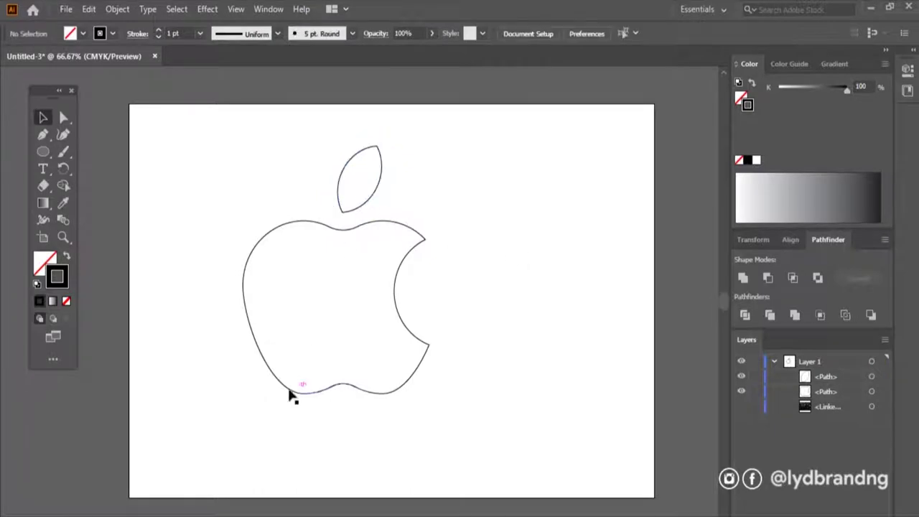
pyautogui.click(382, 183)
# Group the apple body and leaf and centre the group on the artboard
pyautogui.click(229, 322)
pyautogui.moveTo(235, 154); pyautogui.dragTo(428, 321)
pyautogui.rightClick(388, 284)
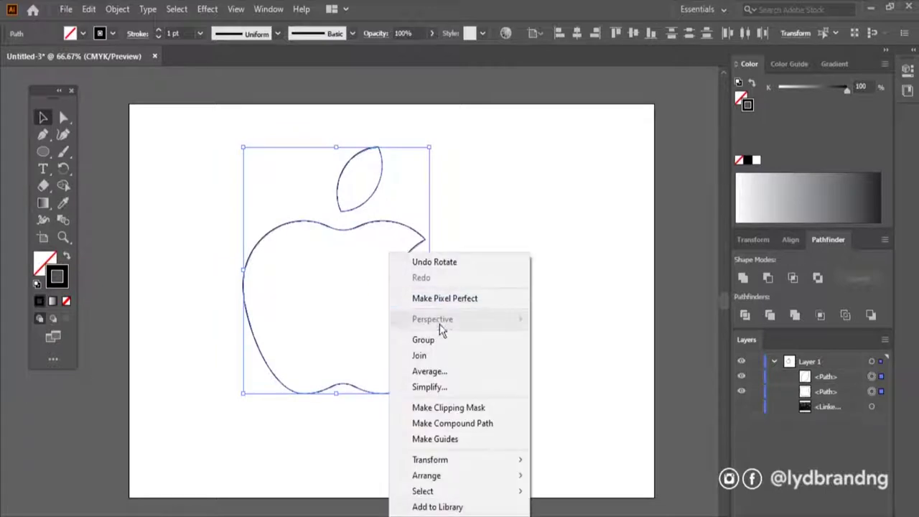
pyautogui.click(402, 350)
pyautogui.click(789, 239)
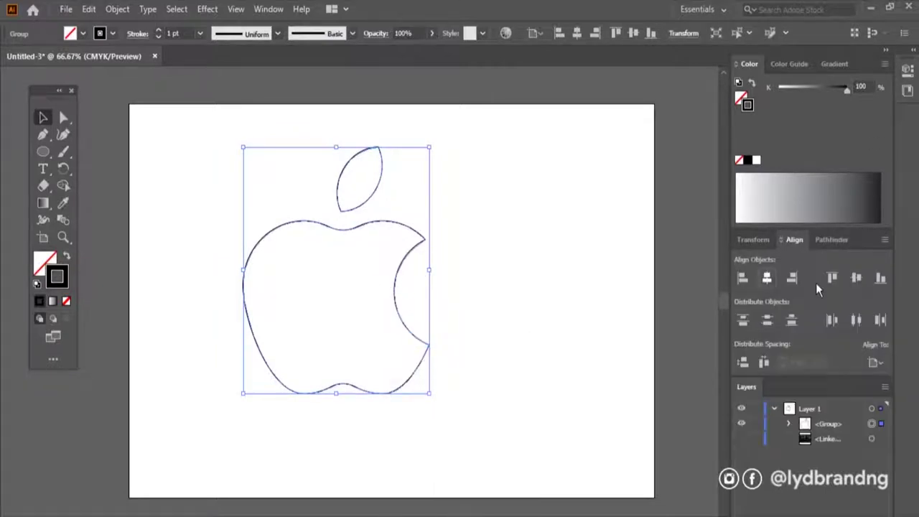
pyautogui.click(767, 277)
pyautogui.click(856, 277)
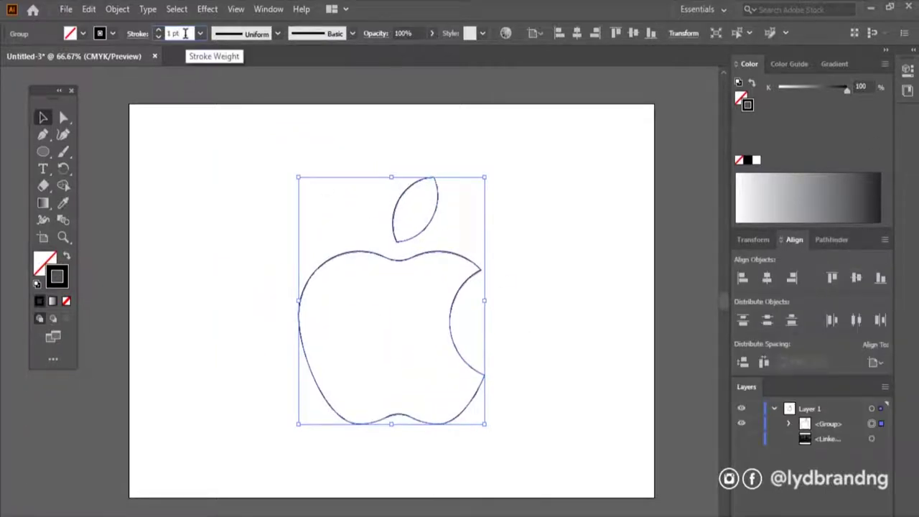
# Thicken the apple outline to 2 pt and swap fill and stroke to make it solid
pyautogui.press('Up')
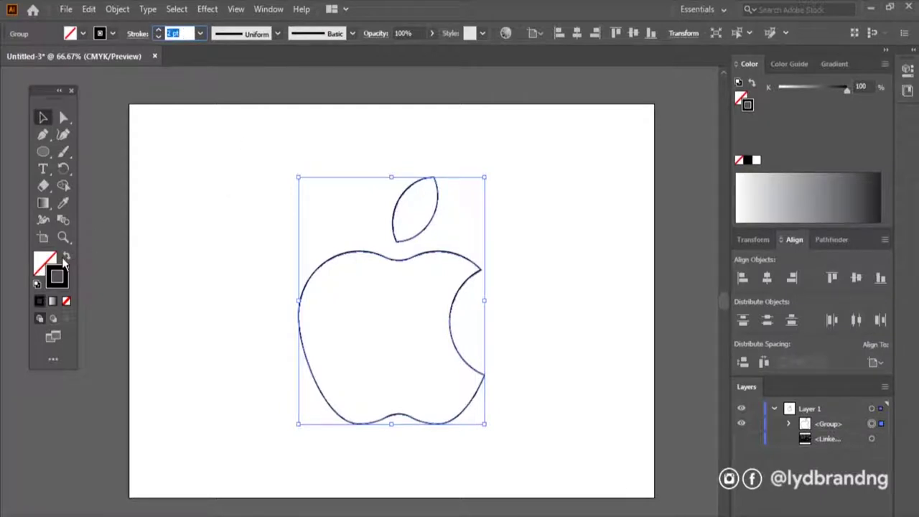
pyautogui.click(242, 359)
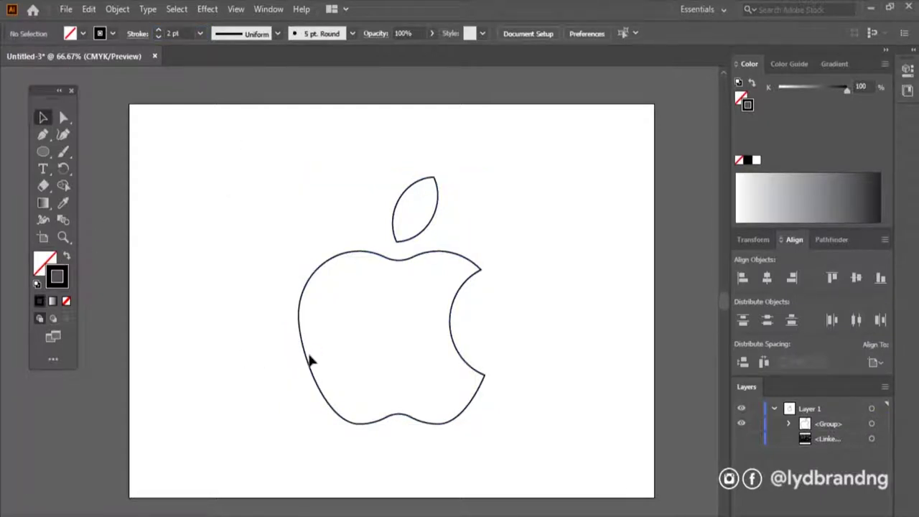
pyautogui.click(305, 361)
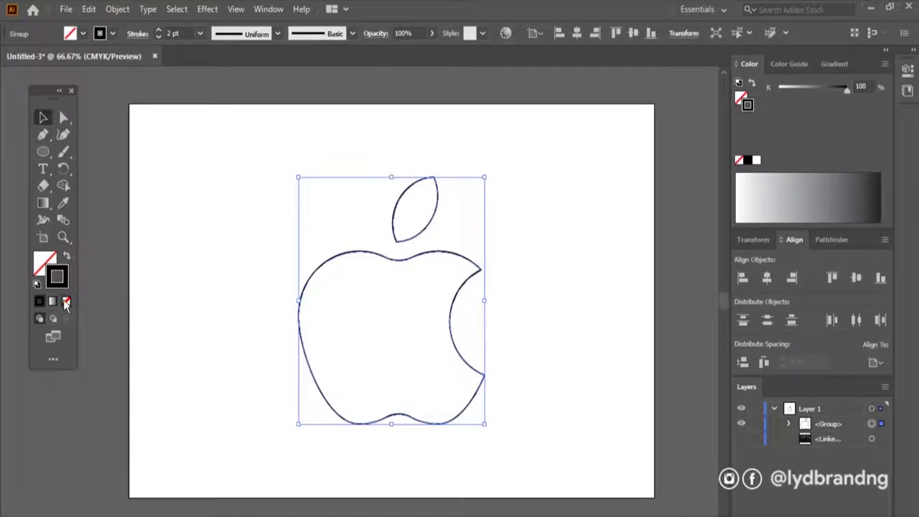
pyautogui.hotkey('shift', 'x')
pyautogui.click(544, 316)
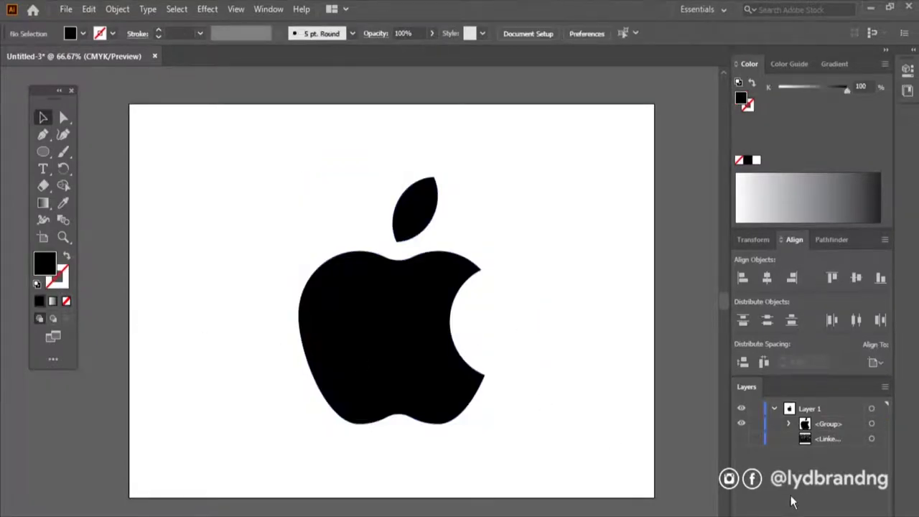
# Show the leather texture layer, fill the apple white, and enlarge it slightly
pyautogui.click(742, 438)
pyautogui.click(434, 325)
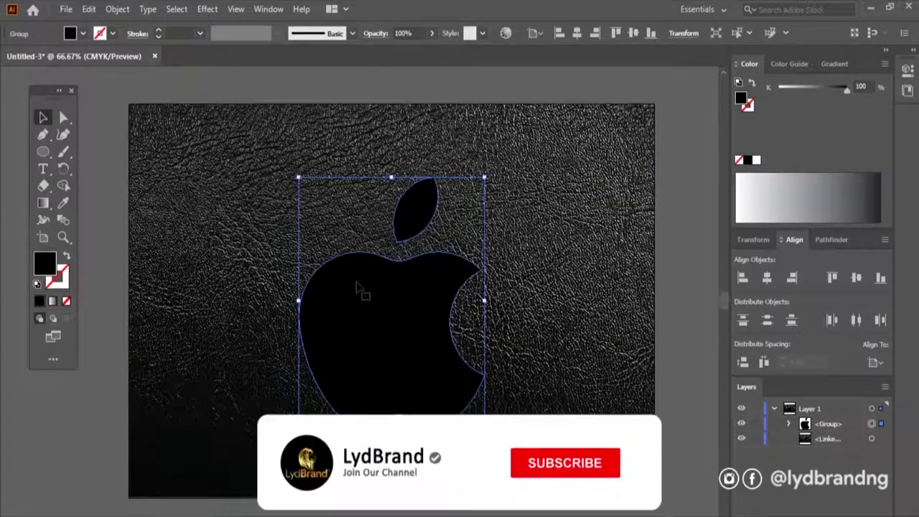
pyautogui.click(756, 160)
pyautogui.click(675, 211)
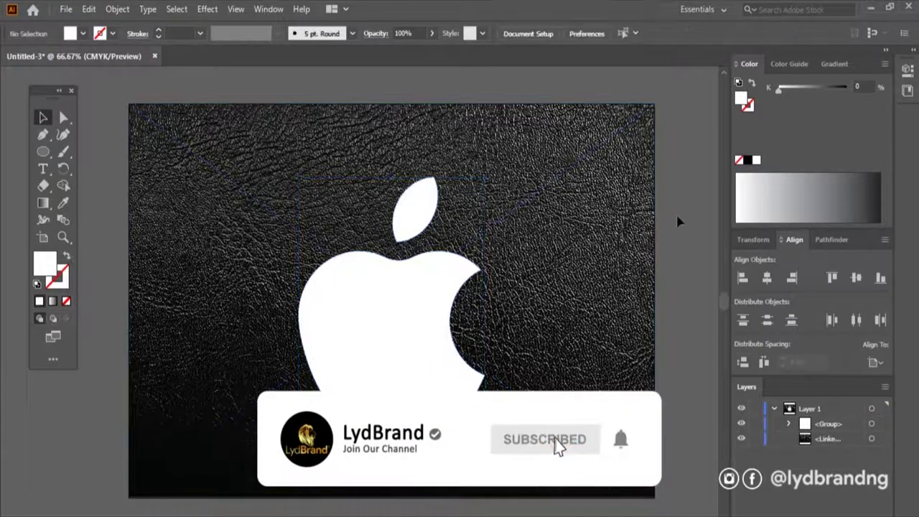
pyautogui.click(450, 347)
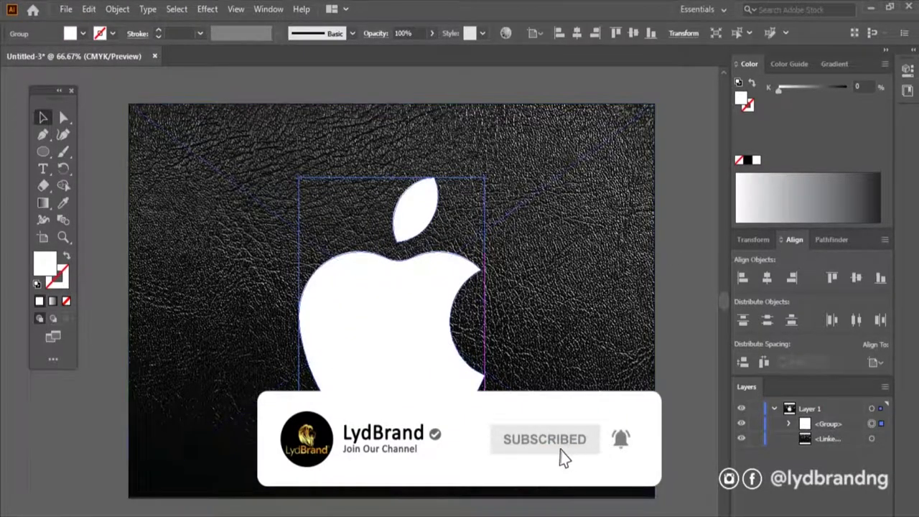
pyautogui.click(675, 353)
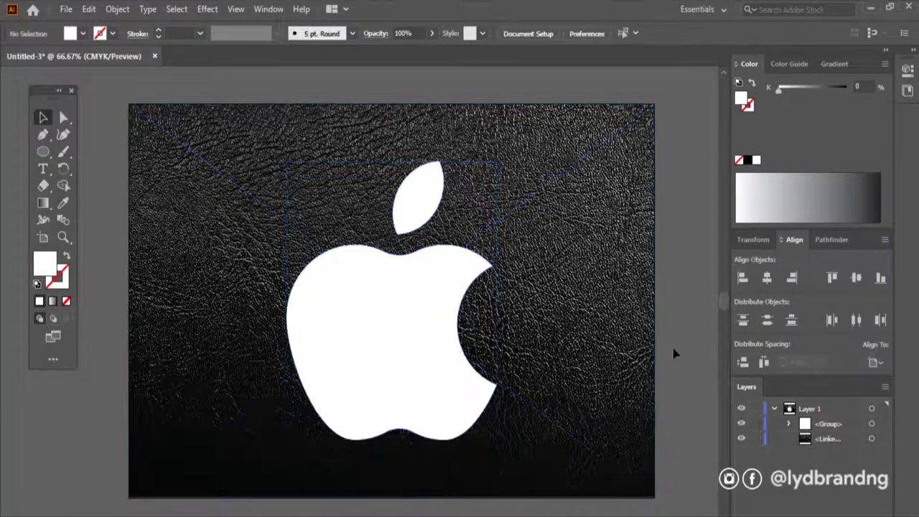
# Export the artwork as a JPEG named 'Apple Logo'
pyautogui.click(65, 8)
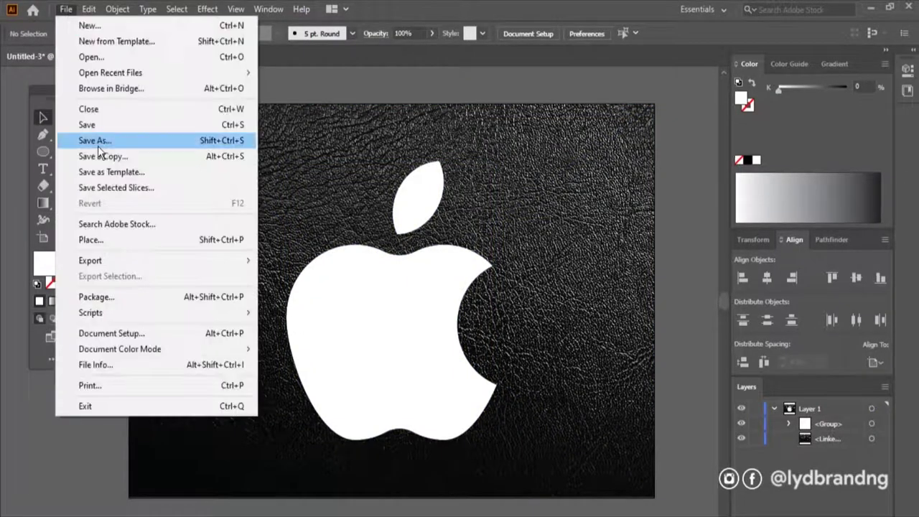
pyautogui.moveTo(90, 260)
pyautogui.click(289, 275)
pyautogui.click(150, 287)
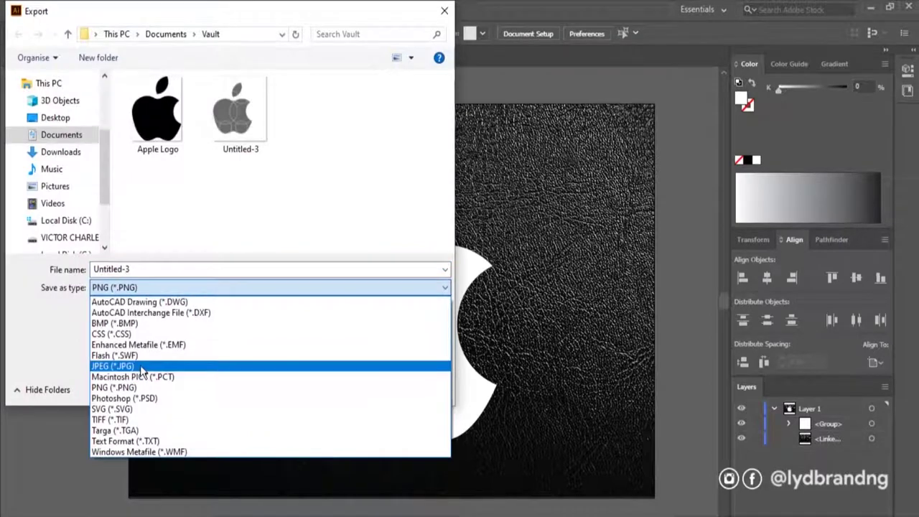
pyautogui.click(100, 367)
pyautogui.doubleClick(139, 269)
pyautogui.write('Apple')
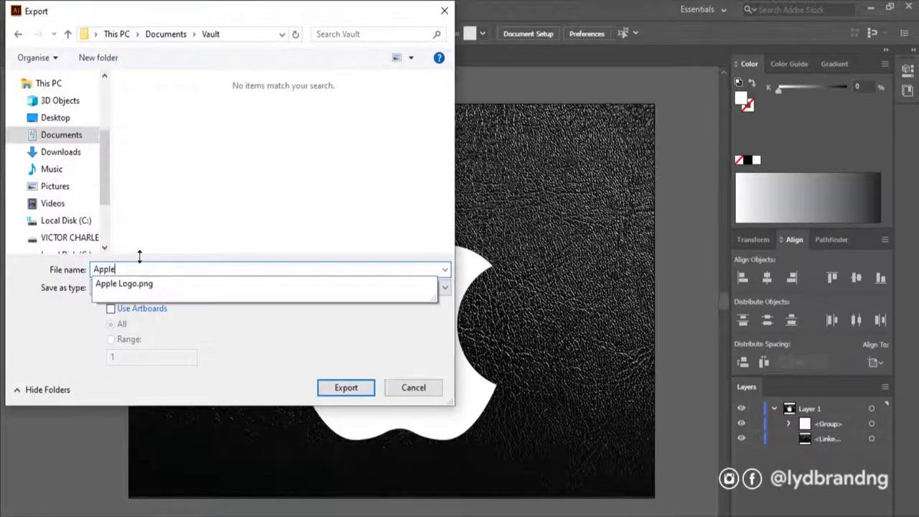
pyautogui.press('Down')
pyautogui.press('BackSpace')
pyautogui.press('BackSpace')
pyautogui.press('BackSpace')
pyautogui.click(318, 228)
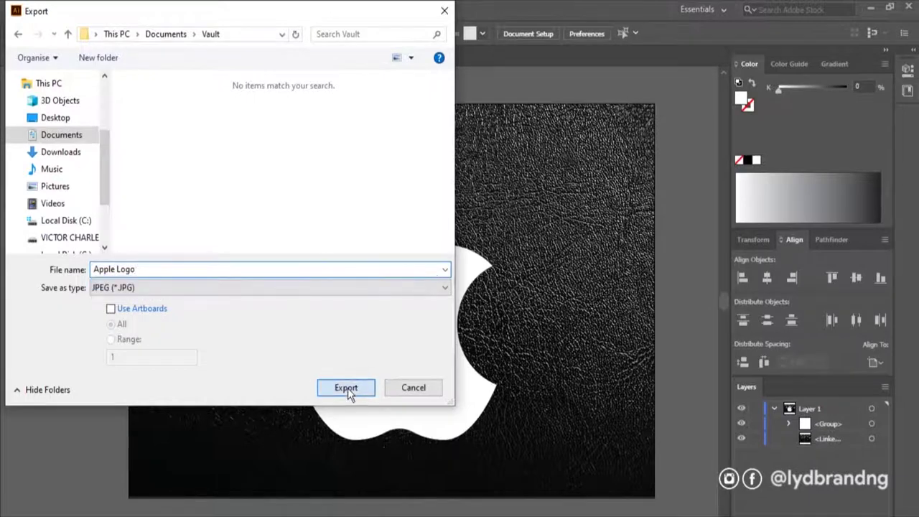
pyautogui.click(349, 389)
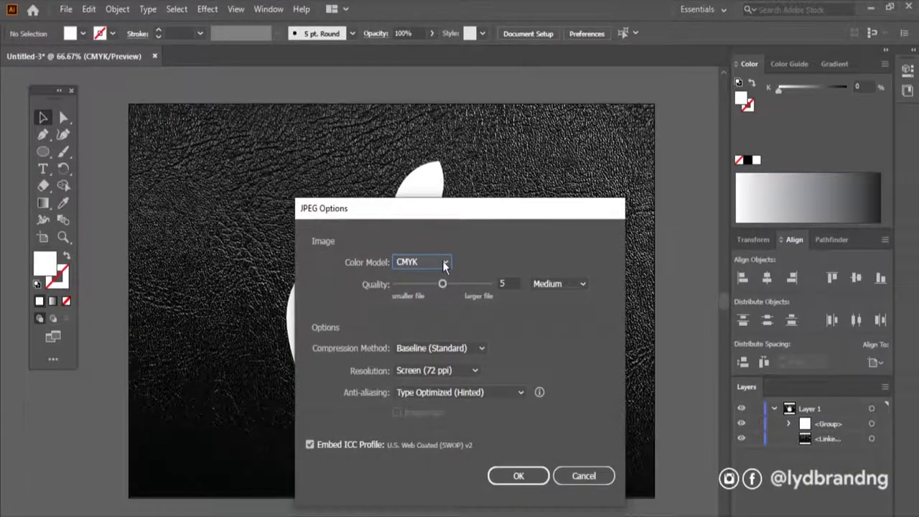
# Save the JPEG as RGB, High (300 ppi), quality 10, then open it from the Vault folder
pyautogui.click(444, 264)
pyautogui.click(424, 276)
pyautogui.click(463, 371)
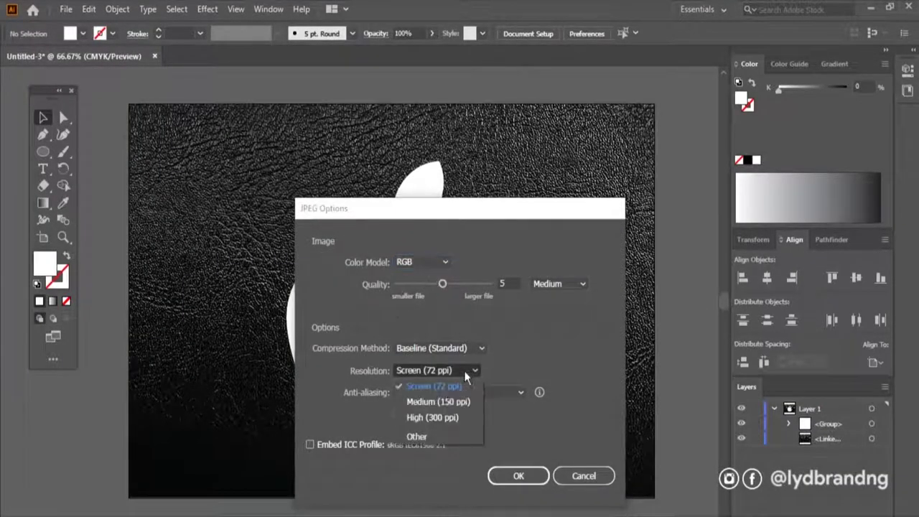
pyautogui.click(431, 417)
pyautogui.moveTo(481, 288); pyautogui.dragTo(495, 284)
pyautogui.click(518, 476)
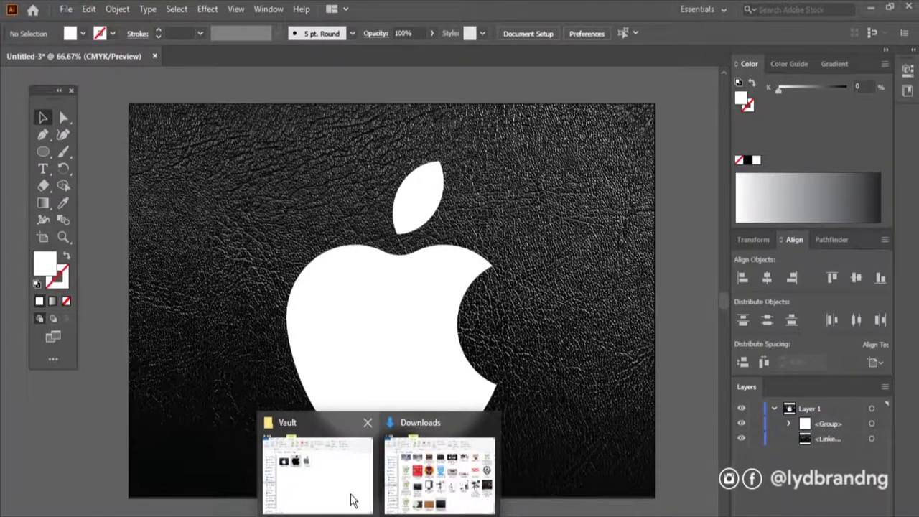
pyautogui.click(352, 499)
pyautogui.doubleClick(328, 179)
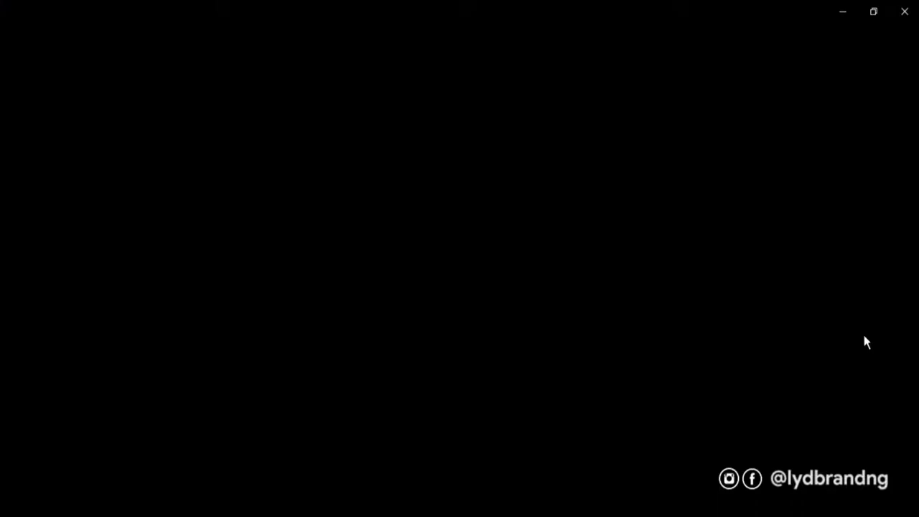
# Zoom into Apple Logo.jpg in Photos, pan across the apple body, then zoom back out
pyautogui.scroll(3, 687, 343)
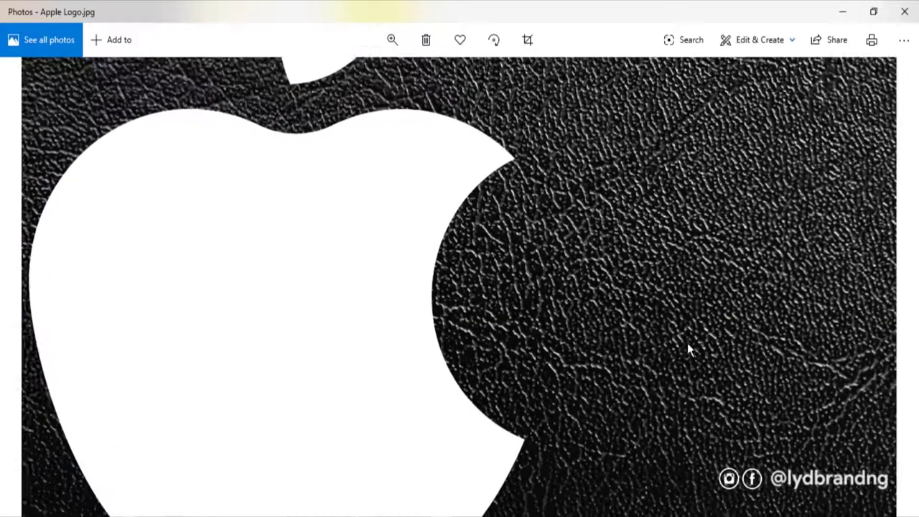
pyautogui.moveTo(381, 349)
pyautogui.mouseDown()
pyautogui.moveTo(366, 434)
pyautogui.moveTo(617, 293)
pyautogui.mouseUp()
pyautogui.scroll(-2, 468, 310)
pyautogui.scroll(-2, 469, 303)
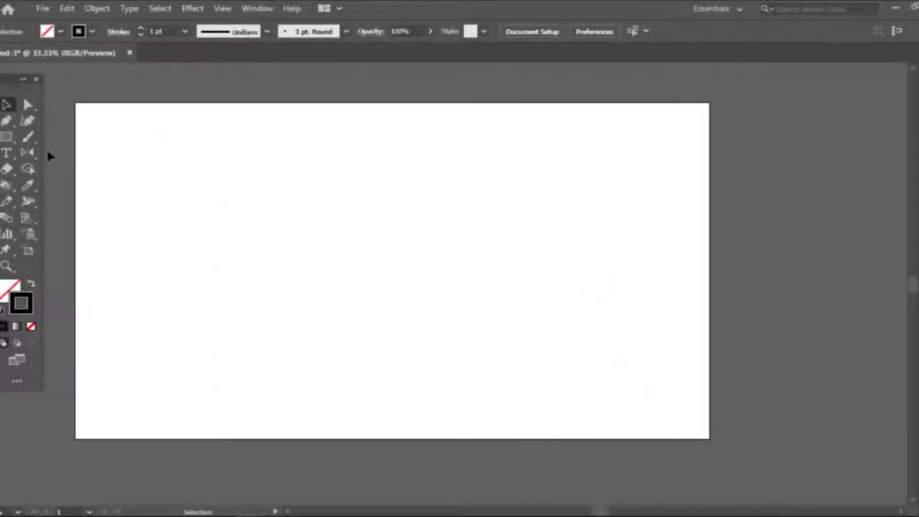
# Draw a circle, copy it overlapping to the right, and Intersect the two into a vertical lens
pyautogui.moveTo(6, 138); pyautogui.dragTo(72, 152)
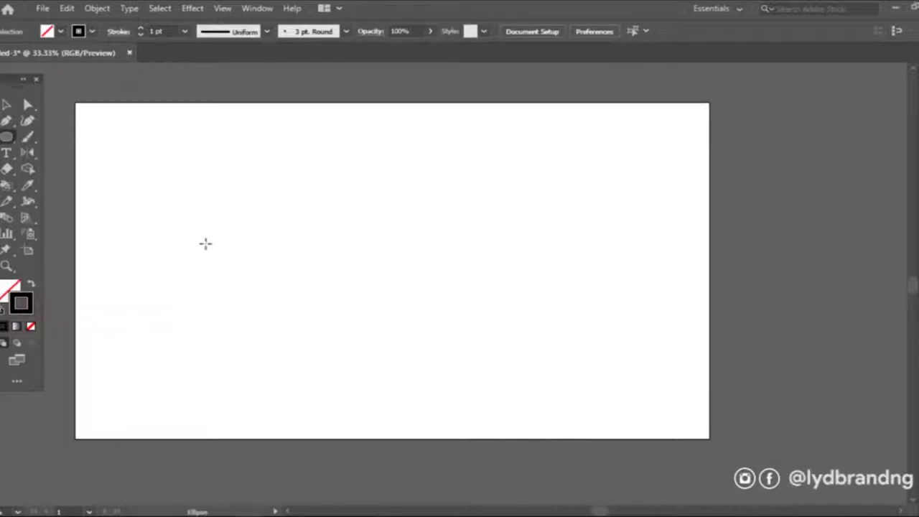
pyautogui.moveTo(247, 270); pyautogui.dragTo(345, 344)
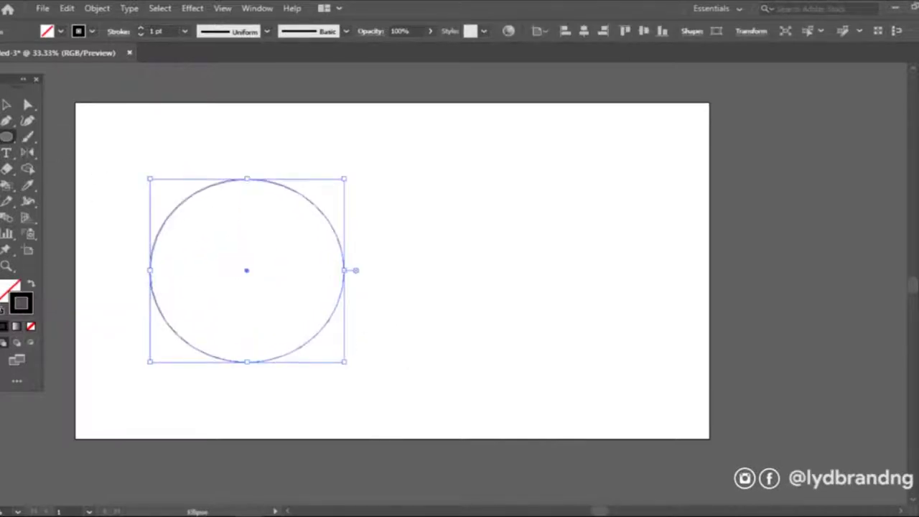
pyautogui.click(9, 102)
pyautogui.click(497, 322)
pyautogui.click(329, 321)
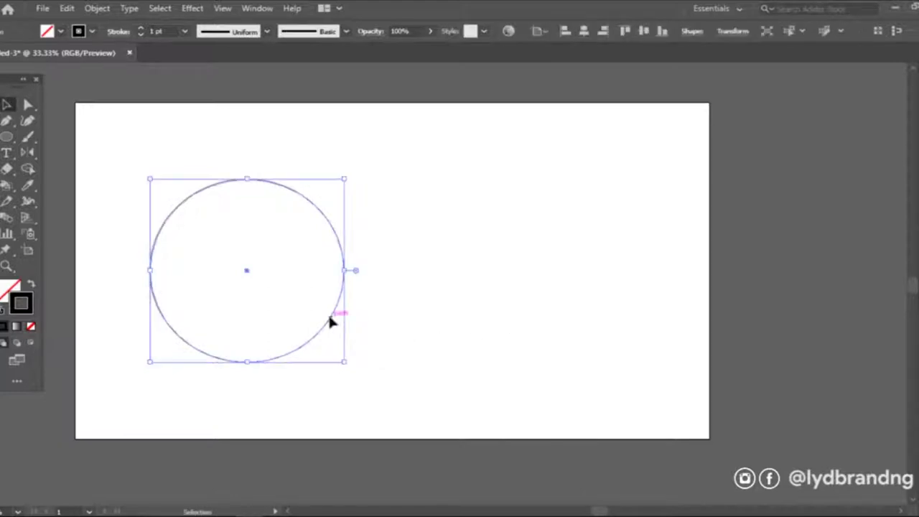
pyautogui.moveTo(330, 322)
pyautogui.mouseDown()
pyautogui.moveTo(485, 329)
pyautogui.moveTo(473, 336)
pyautogui.mouseUp()
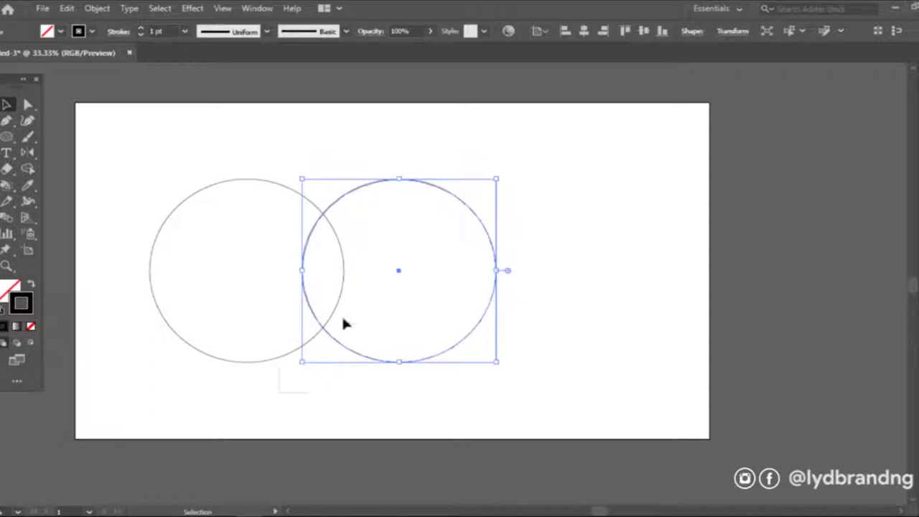
pyautogui.moveTo(343, 323); pyautogui.dragTo(298, 221)
pyautogui.hotkey('ctrl', 'shift', 'F9')
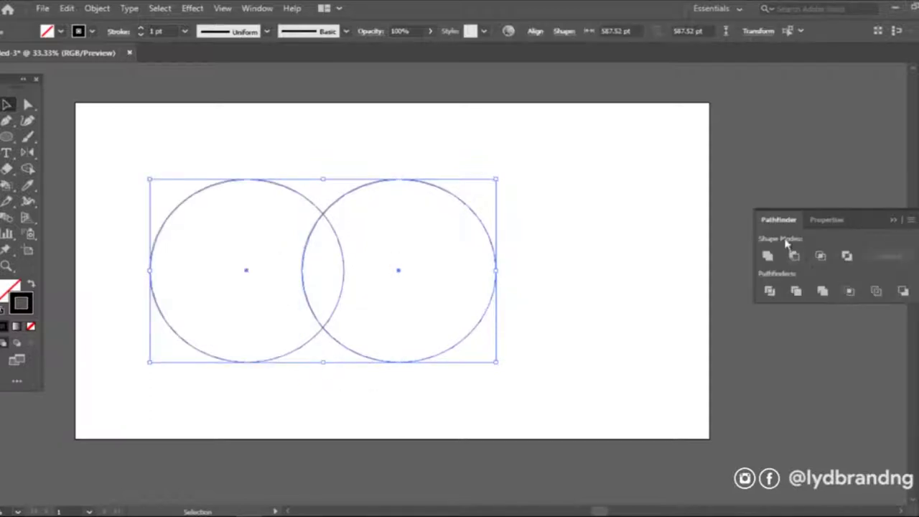
pyautogui.click(821, 256)
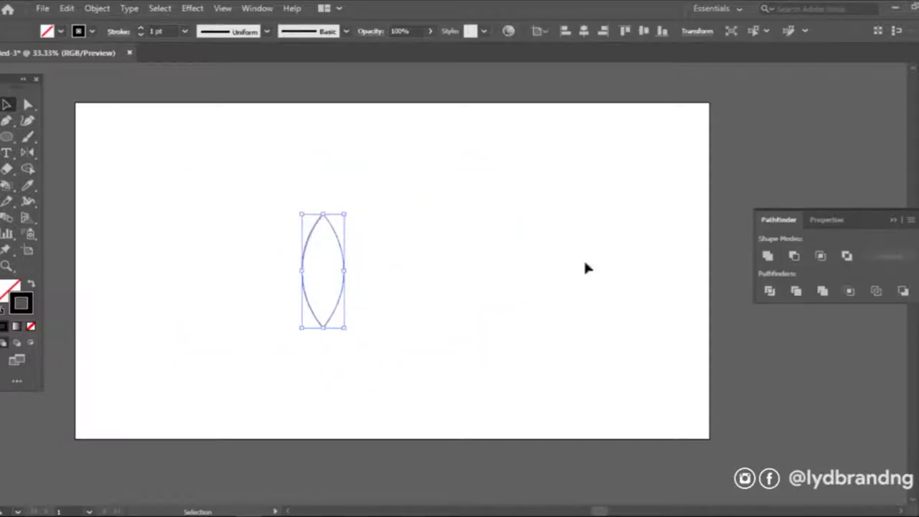
pyautogui.click(375, 300)
pyautogui.hotkey('ctrl', 'shift', 'F9')
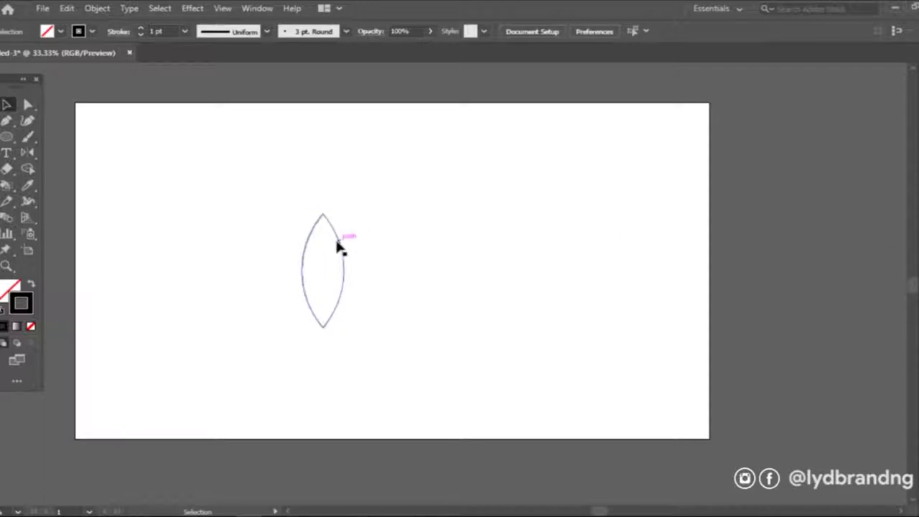
# Enlarge the lens shape taller and wider and centre it on the artboard
pyautogui.click(339, 245)
pyautogui.moveTo(343, 214); pyautogui.dragTo(360, 194)
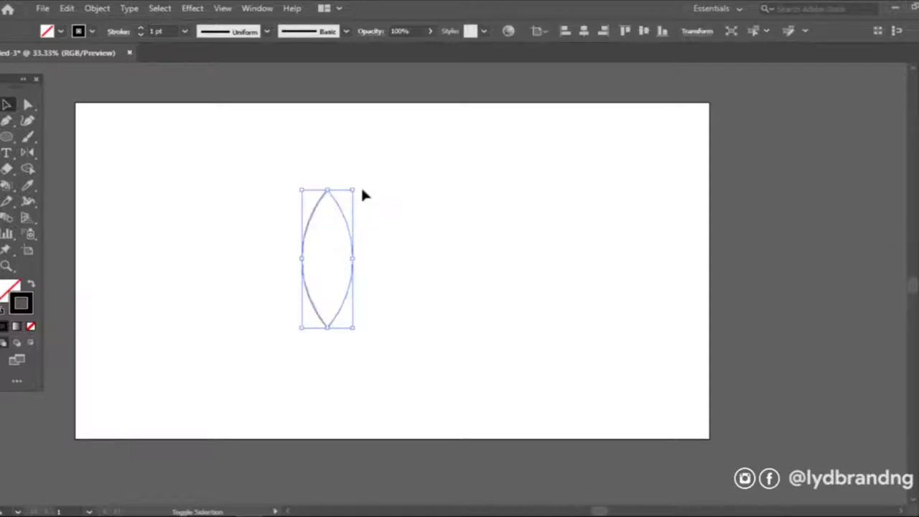
pyautogui.click(584, 31)
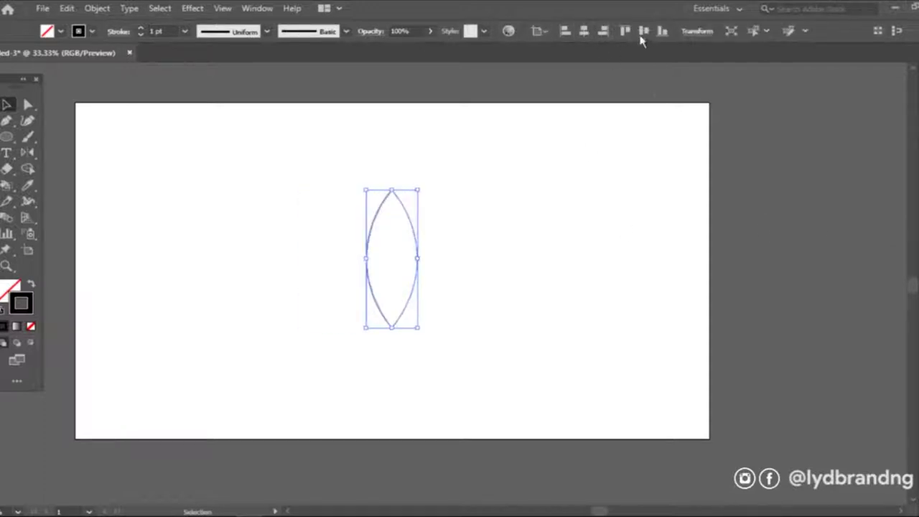
pyautogui.click(643, 31)
pyautogui.click(447, 289)
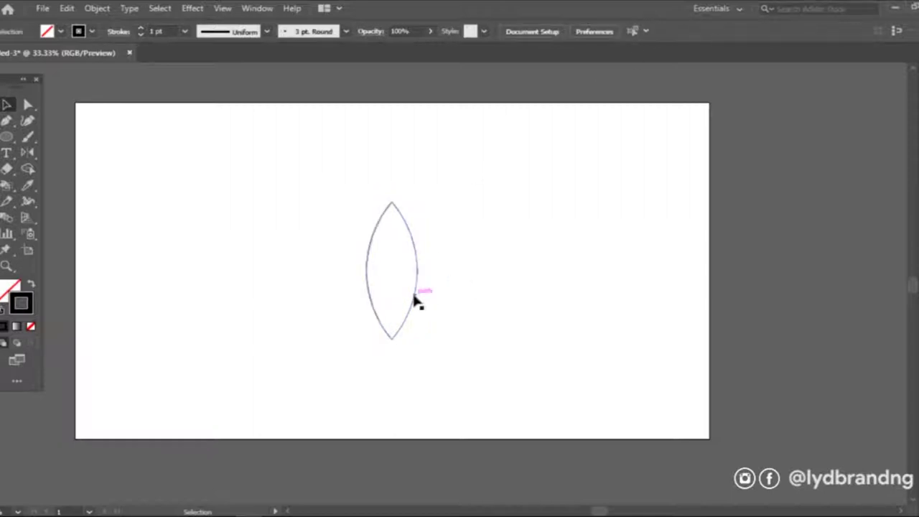
pyautogui.click(415, 297)
pyautogui.moveTo(420, 202); pyautogui.dragTo(430, 197)
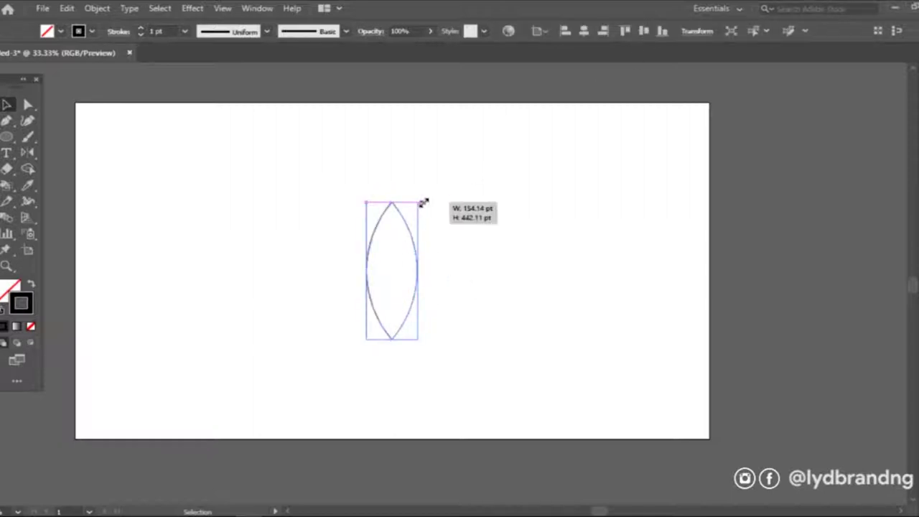
# Duplicate the lens to the right and rotate the copy clockwise about its bottom tip
pyautogui.click(445, 311)
pyautogui.click(419, 295)
pyautogui.moveTo(423, 298); pyautogui.dragTo(454, 301)
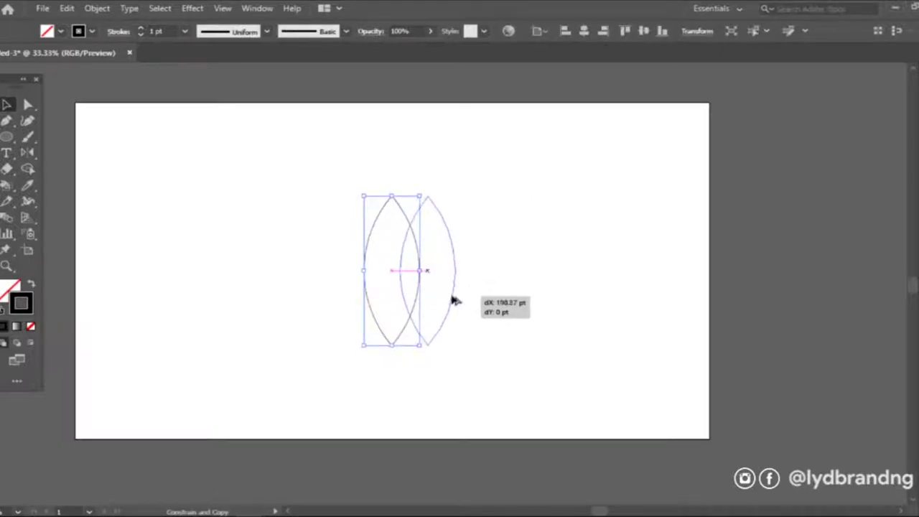
pyautogui.moveTo(454, 300); pyautogui.dragTo(452, 300)
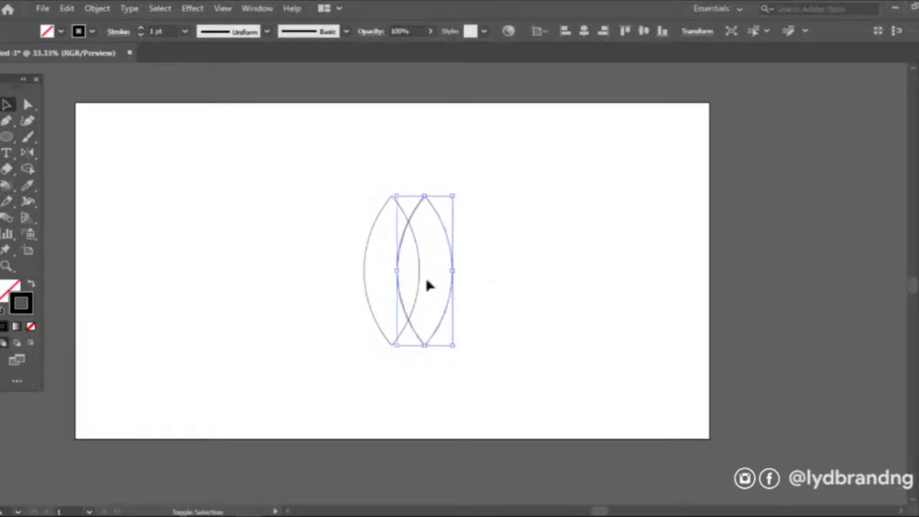
pyautogui.click(27, 168)
pyautogui.moveTo(27, 152); pyautogui.dragTo(90, 182)
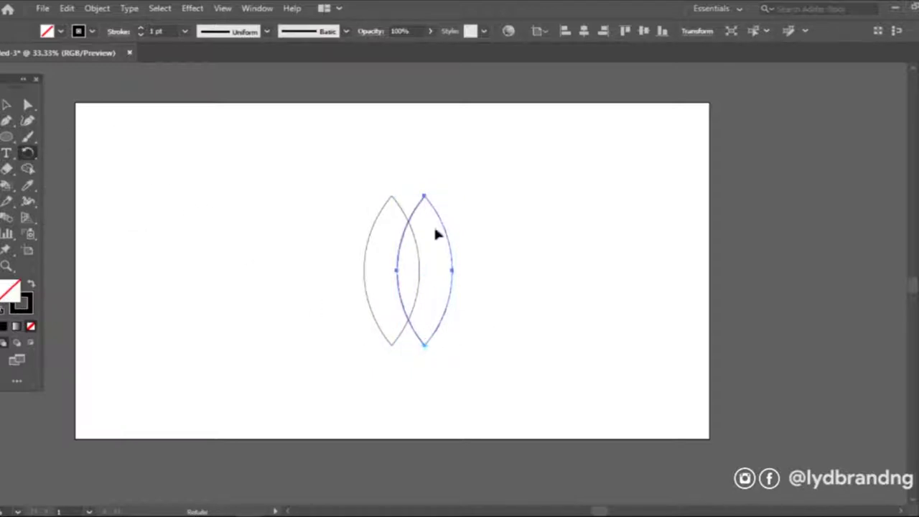
pyautogui.moveTo(421, 184); pyautogui.dragTo(507, 212)
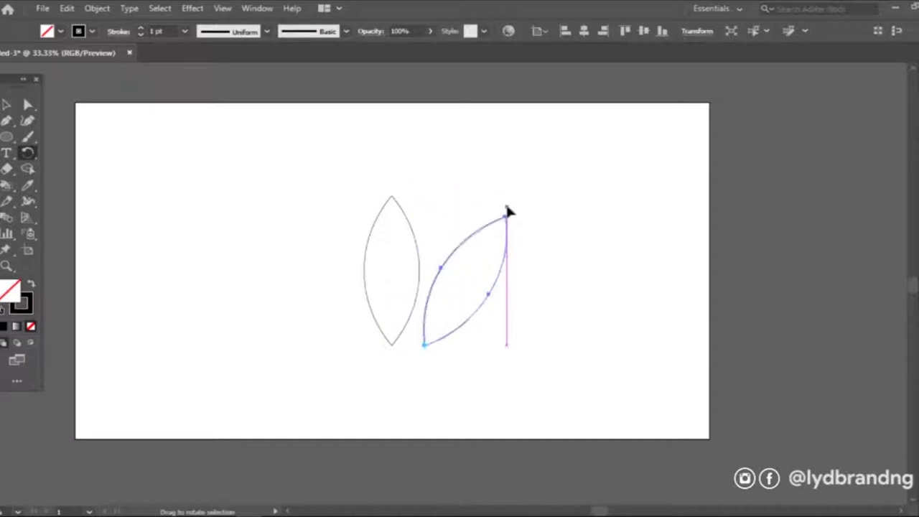
pyautogui.moveTo(507, 212); pyautogui.dragTo(508, 208)
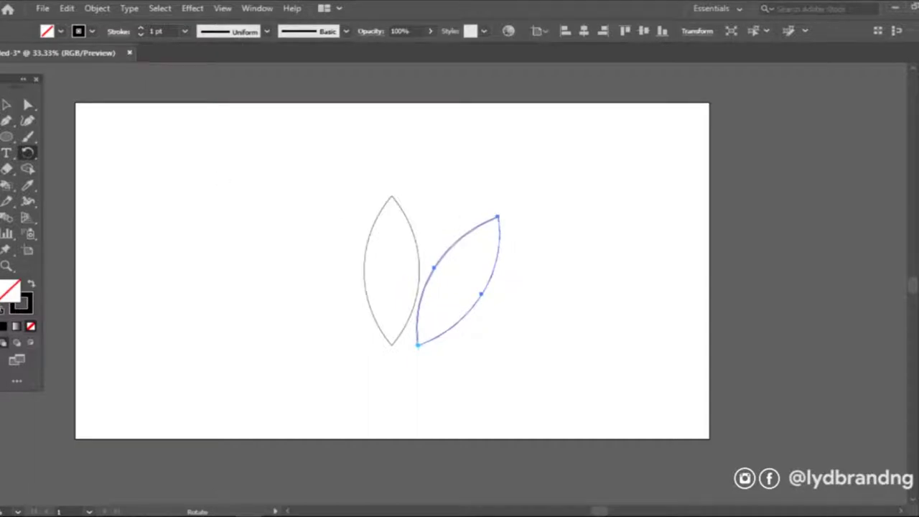
pyautogui.click(7, 104)
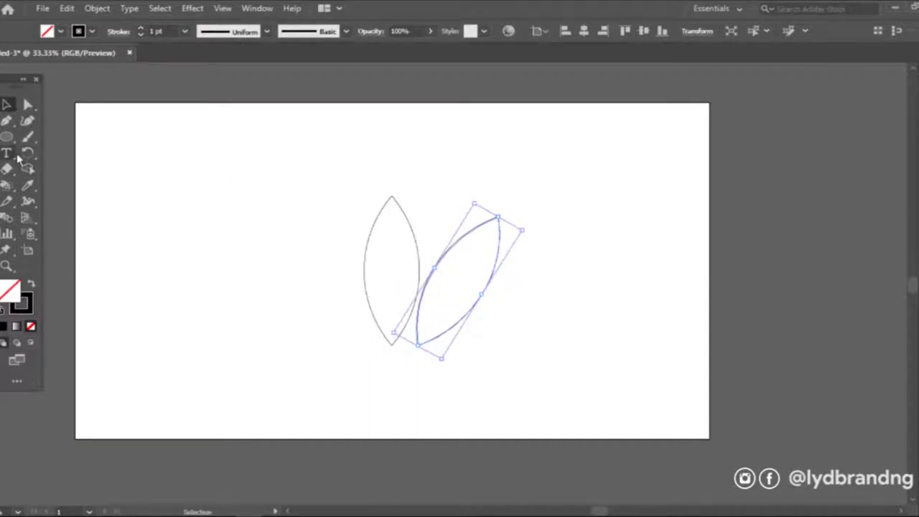
# Reflect a vertical copy of the tilted leaf about the centre leaf's bottom point
pyautogui.moveTo(27, 152); pyautogui.dragTo(65, 187)
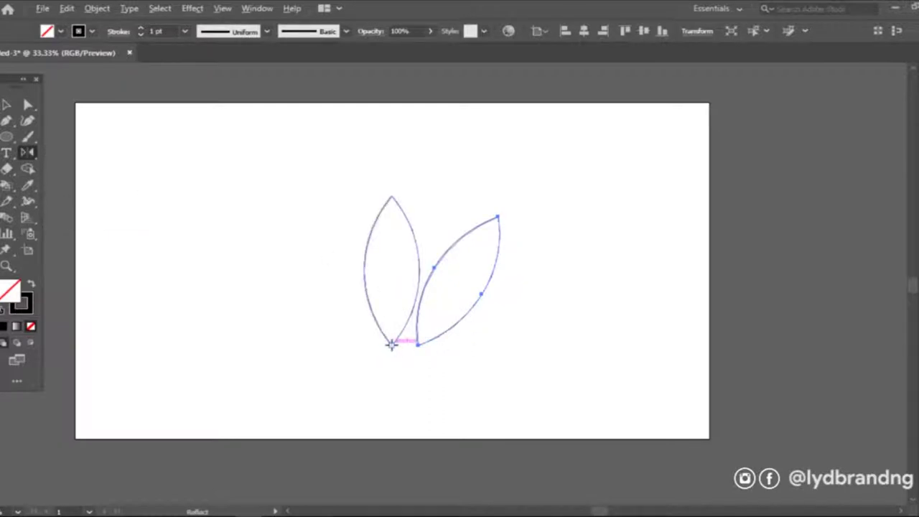
pyautogui.keyDown('alt'); pyautogui.click(392, 345); pyautogui.keyUp('alt')
pyautogui.click(667, 342)
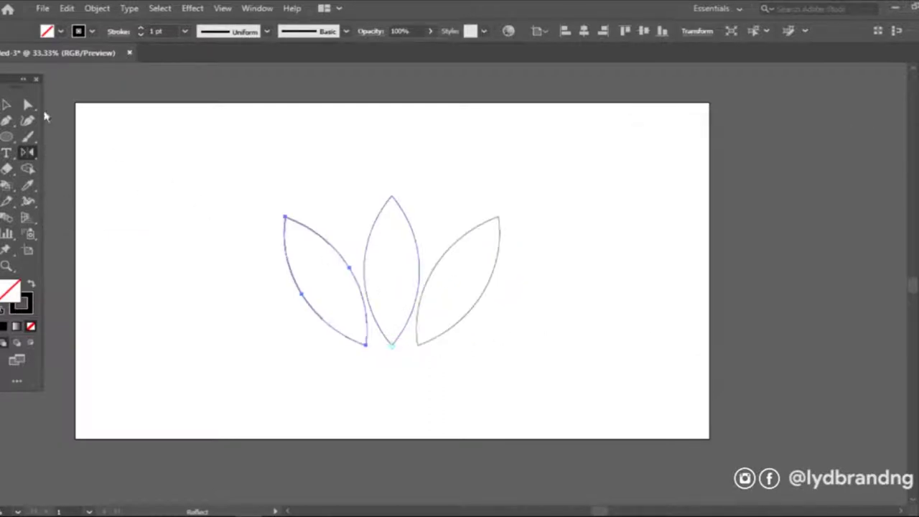
pyautogui.click(8, 106)
# Give all three leaves a solid black fill and no stroke
pyautogui.click(290, 401)
pyautogui.moveTo(263, 381); pyautogui.dragTo(500, 184)
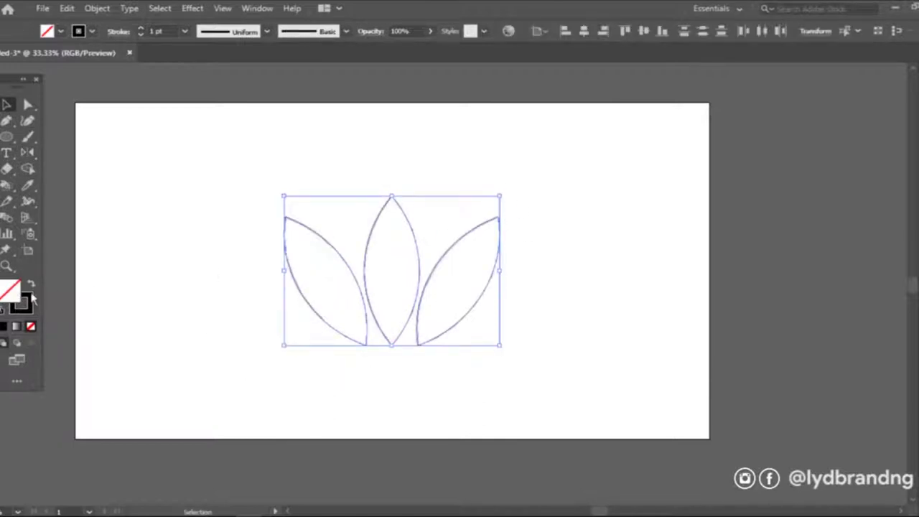
pyautogui.click(2, 327)
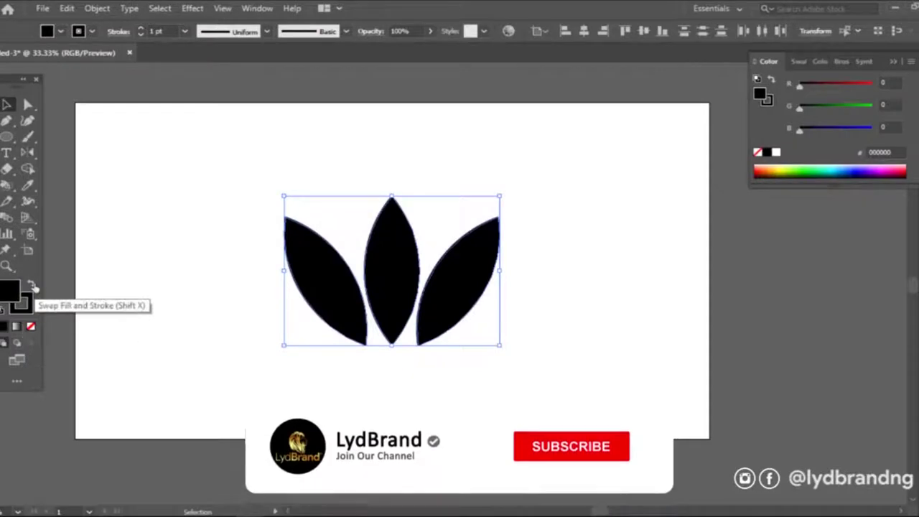
pyautogui.click(26, 303)
pyautogui.click(30, 326)
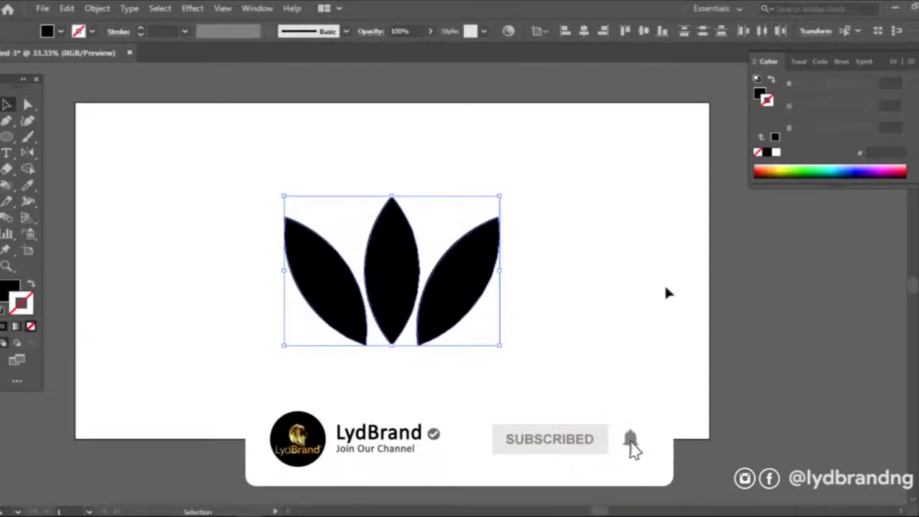
pyautogui.click(665, 291)
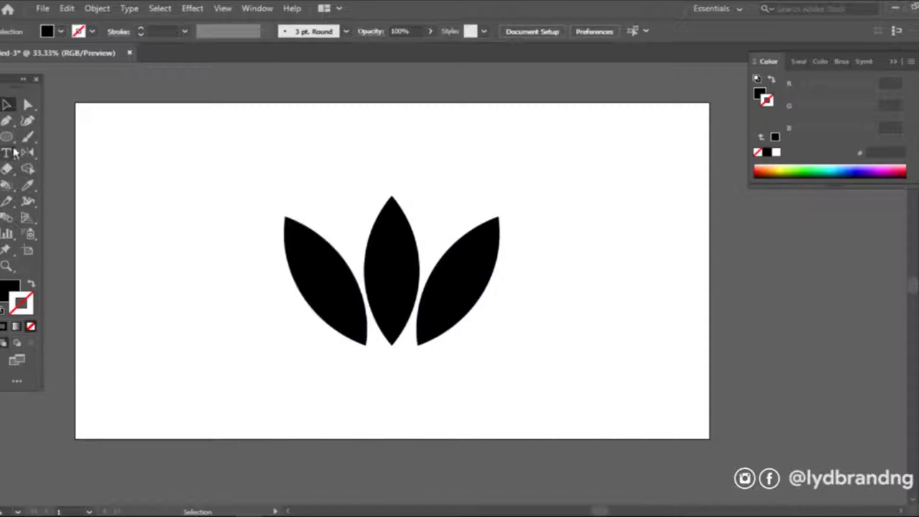
# Draw a thin white bar across the leaf bases and centre it horizontally
pyautogui.moveTo(6, 137)
pyautogui.mouseDown()
pyautogui.moveTo(63, 180)
pyautogui.moveTo(72, 137)
pyautogui.mouseUp()
pyautogui.moveTo(288, 328); pyautogui.dragTo(547, 323)
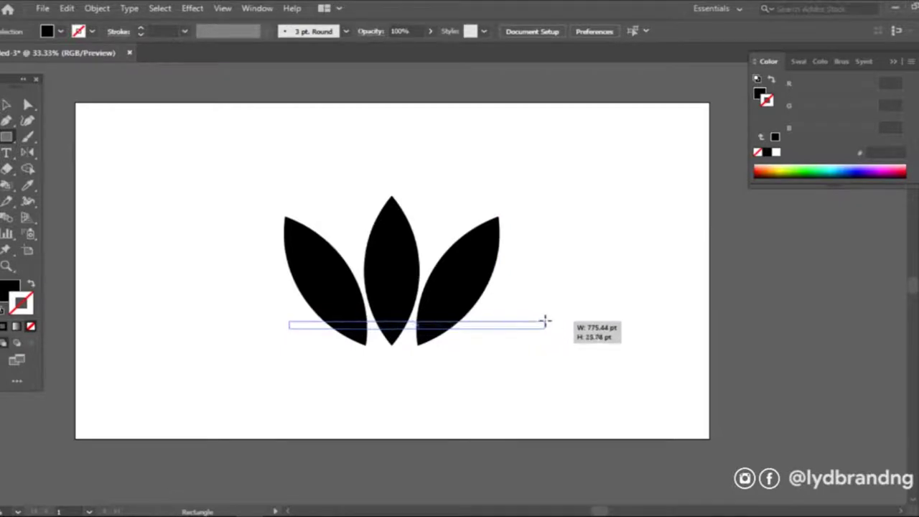
pyautogui.moveTo(547, 322); pyautogui.dragTo(547, 323)
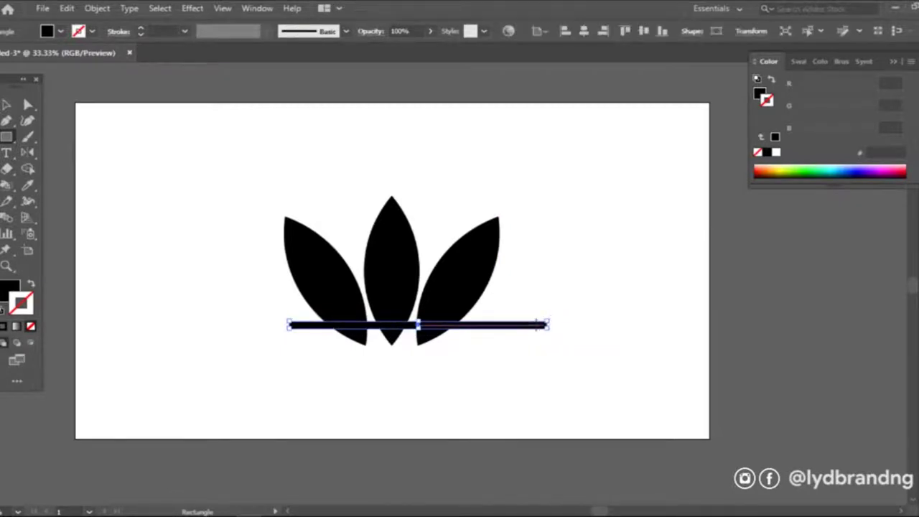
pyautogui.click(4, 300)
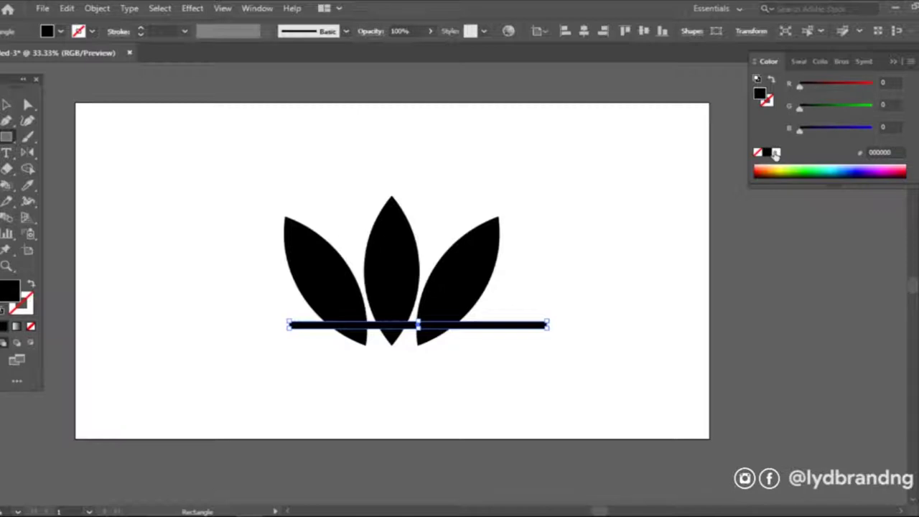
pyautogui.click(776, 153)
pyautogui.click(7, 106)
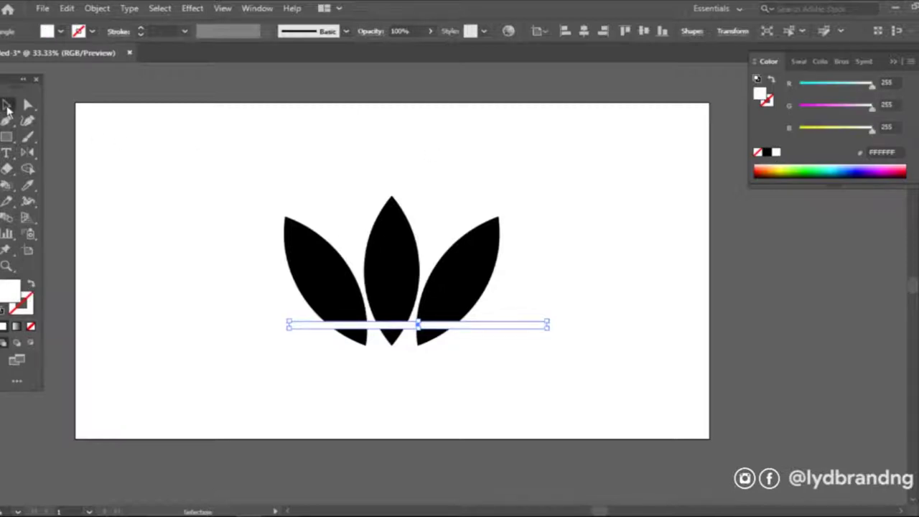
pyautogui.hotkey('shift', 'F7')
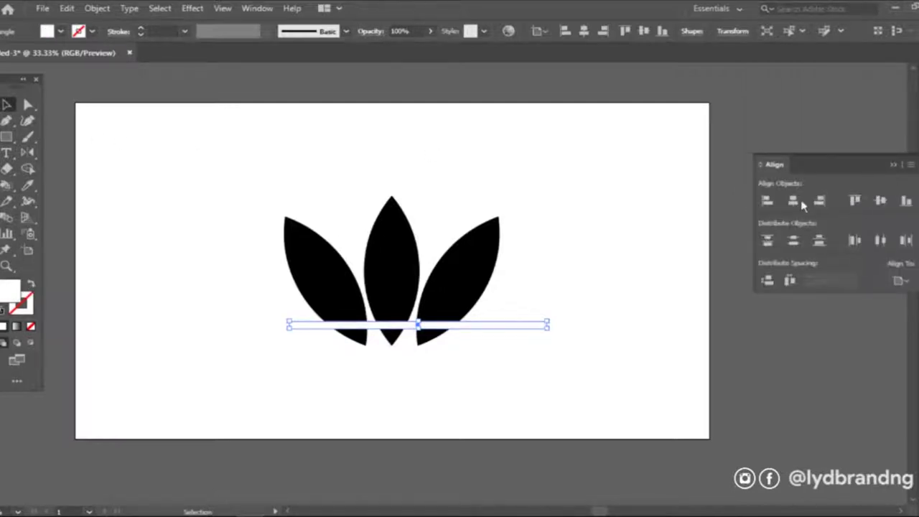
pyautogui.click(793, 201)
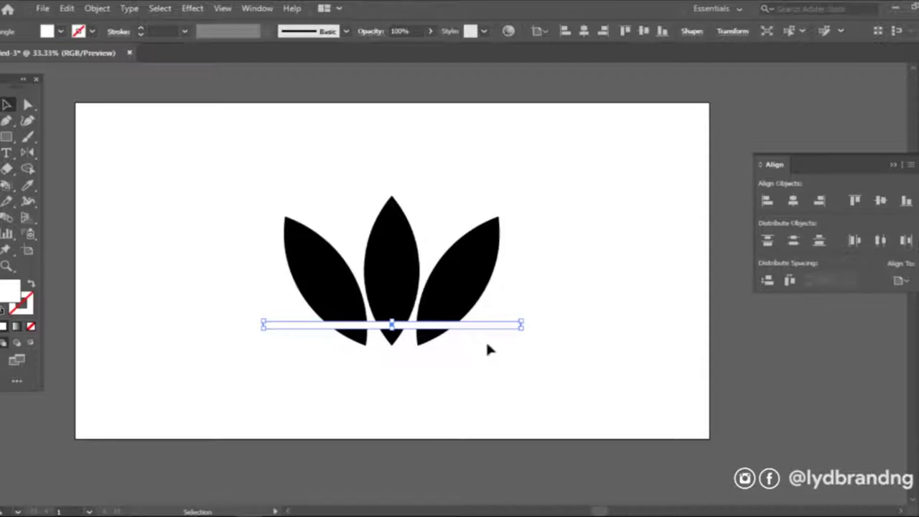
pyautogui.press('Down')
pyautogui.press('Down')
pyautogui.press('Down')
pyautogui.press('Down')
# Duplicate the bar upward, then repeat with Ctrl+D for three evenly spaced stripes
pyautogui.moveTo(428, 327); pyautogui.dragTo(430, 310)
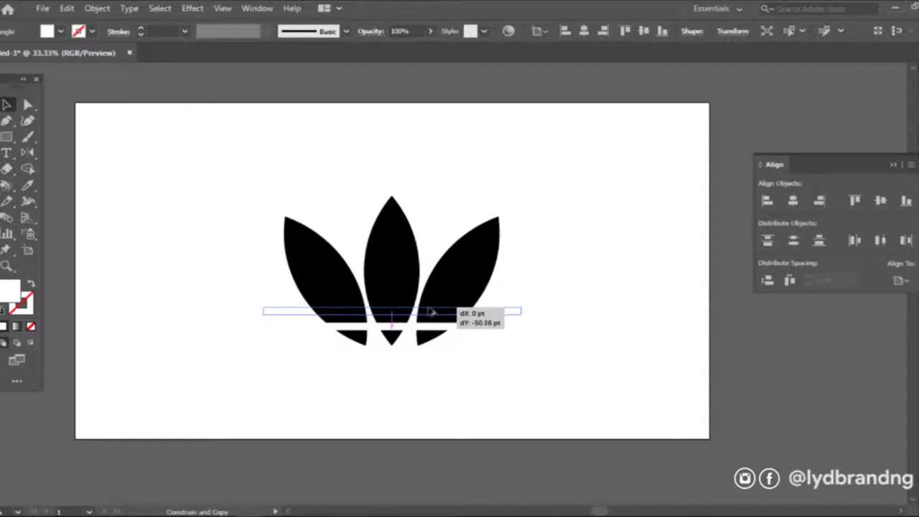
pyautogui.moveTo(430, 310); pyautogui.dragTo(431, 310)
pyautogui.hotkey('ctrl', 'd')
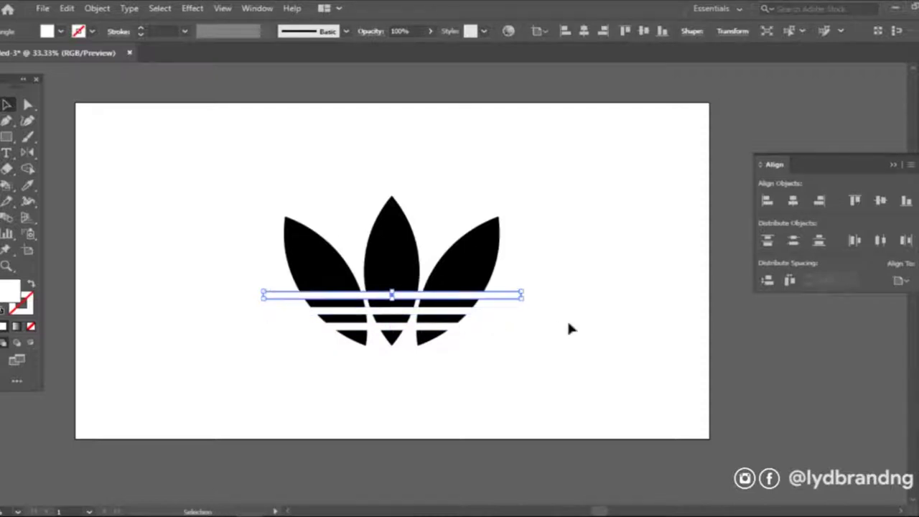
pyautogui.click(568, 323)
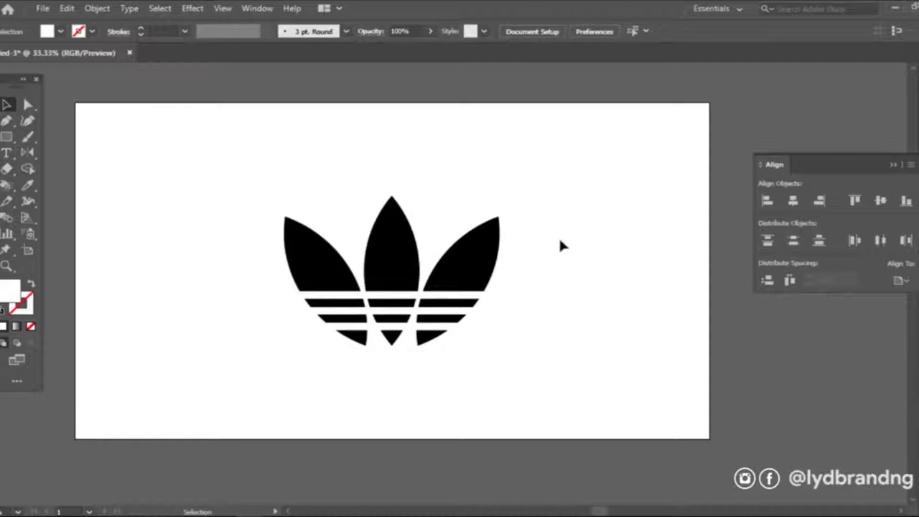
# Stretch the group of three white stripes slightly taller from the top
pyautogui.moveTo(523, 279); pyautogui.dragTo(280, 323)
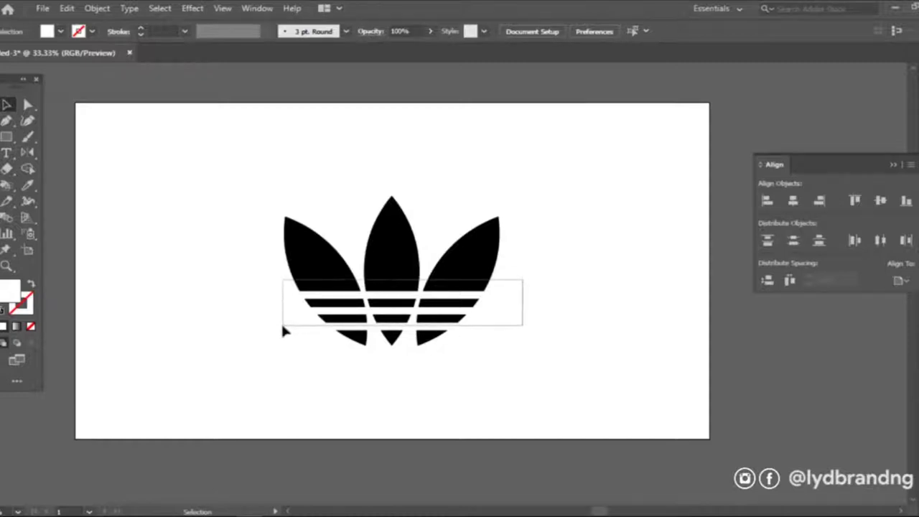
pyautogui.click(524, 361)
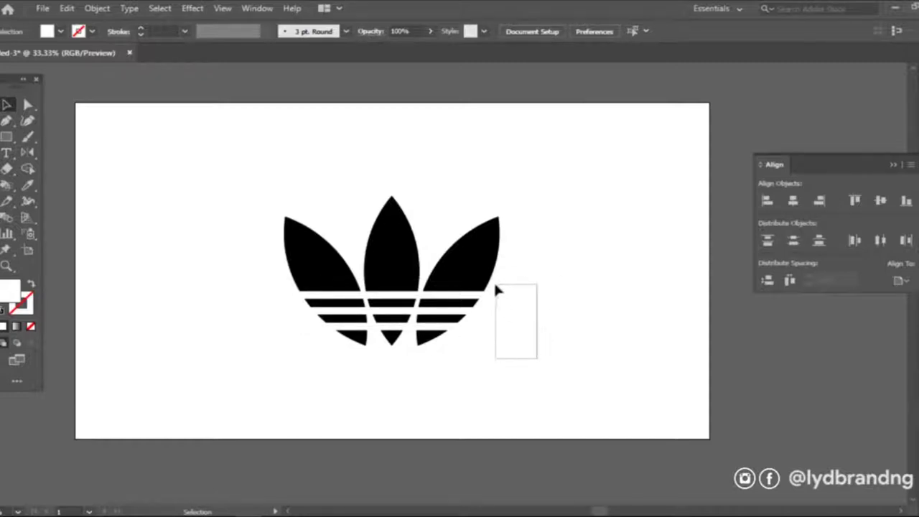
pyautogui.moveTo(495, 287); pyautogui.dragTo(520, 316)
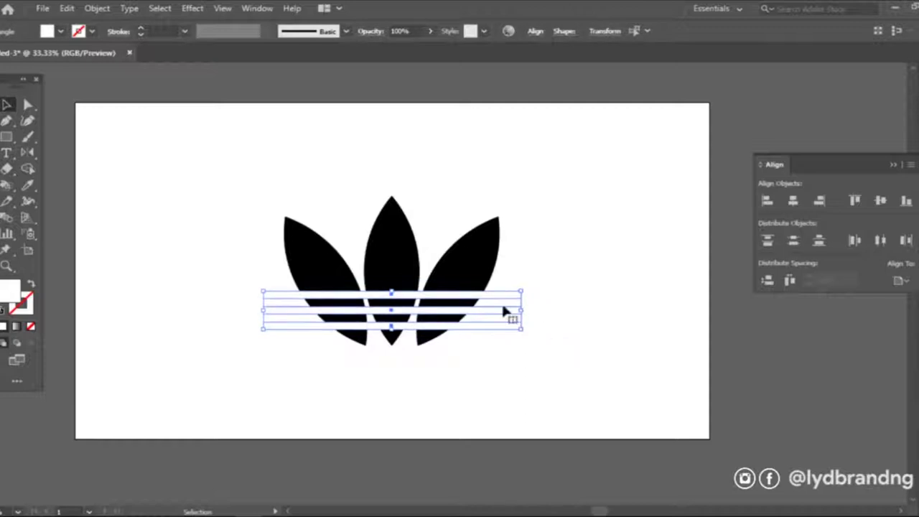
pyautogui.moveTo(391, 292); pyautogui.dragTo(391, 287)
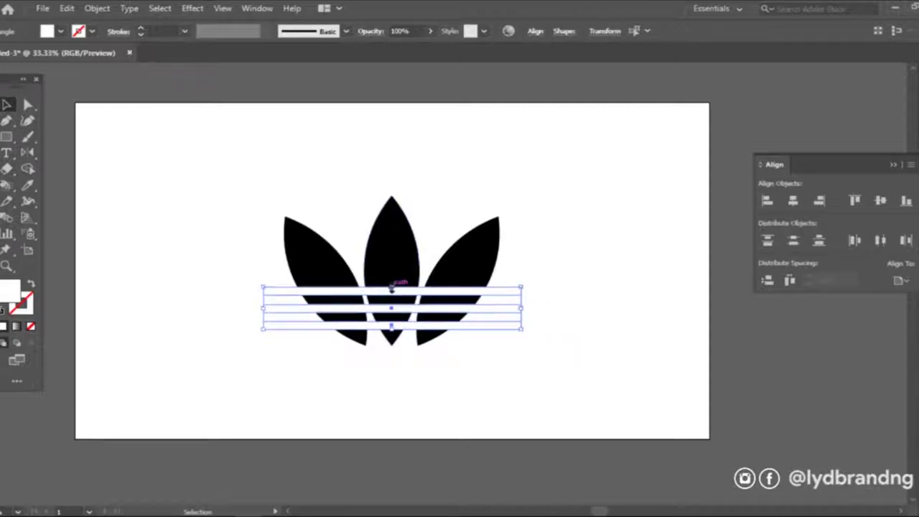
pyautogui.click(548, 297)
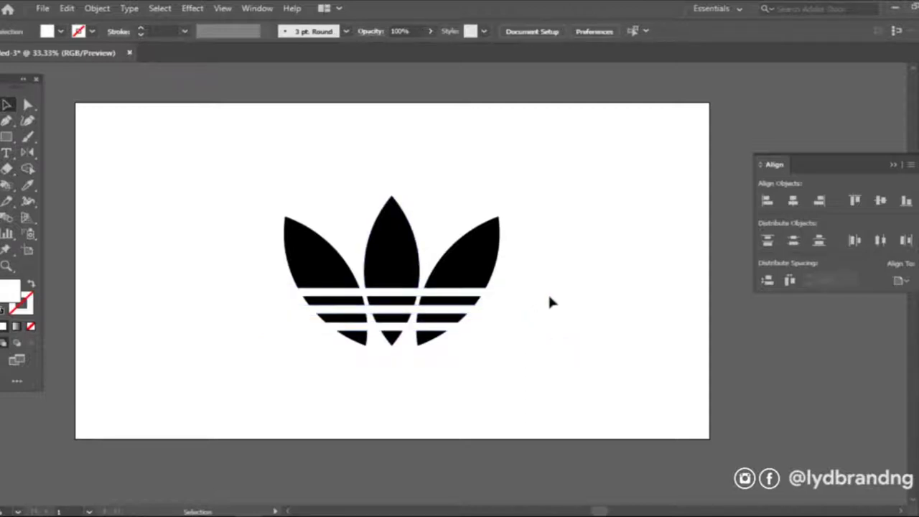
# Reselect the white stripes, then select the whole trefoil logo
pyautogui.moveTo(493, 377); pyautogui.dragTo(493, 376)
pyautogui.moveTo(562, 267); pyautogui.dragTo(505, 369)
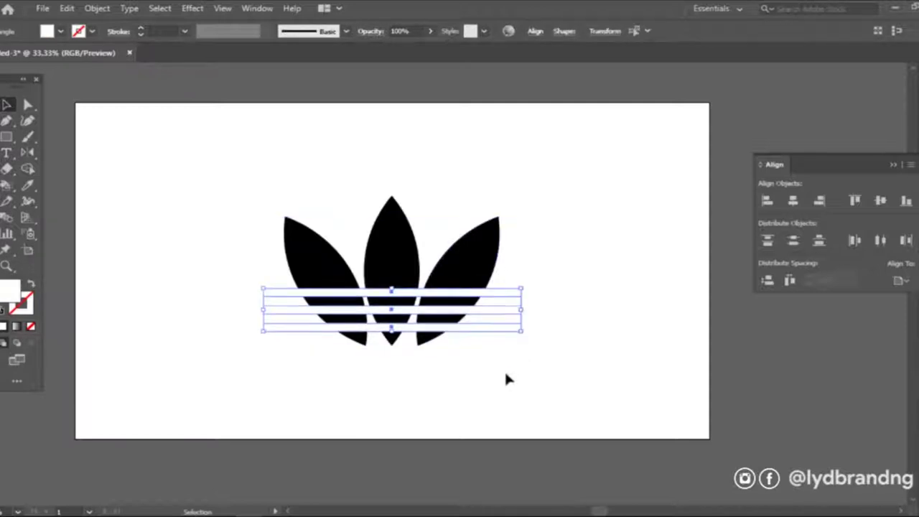
pyautogui.click(504, 369)
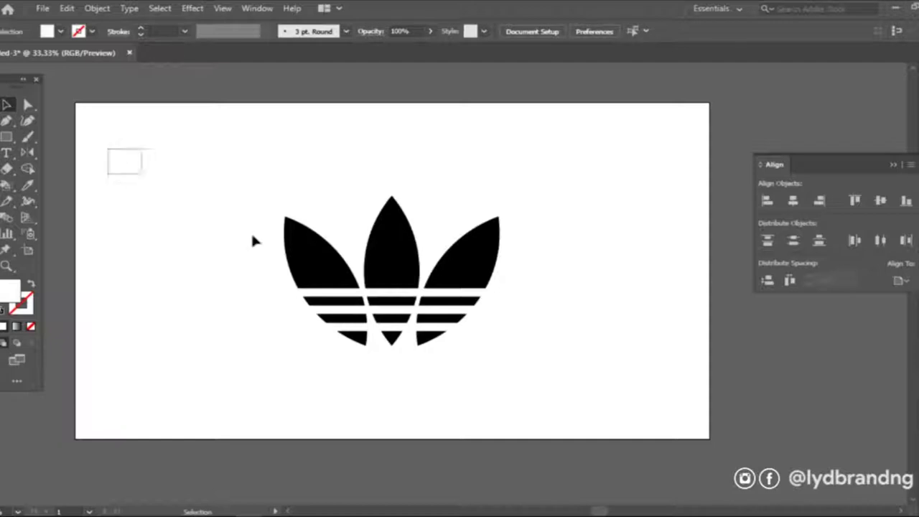
pyautogui.moveTo(107, 149); pyautogui.dragTo(621, 395)
# Sweep the Shape Builder across the top, second and third stripes, merging each into one bar
pyautogui.click(26, 169)
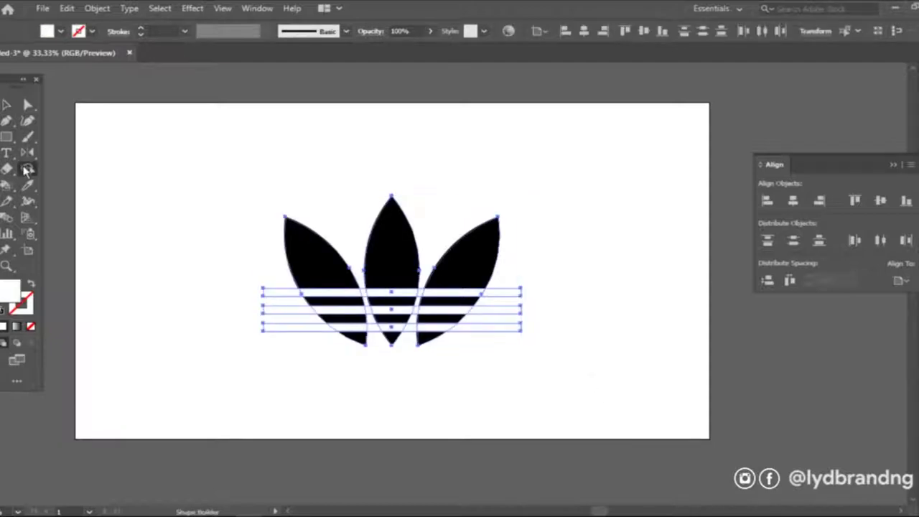
pyautogui.scroll(1, 405, 310)
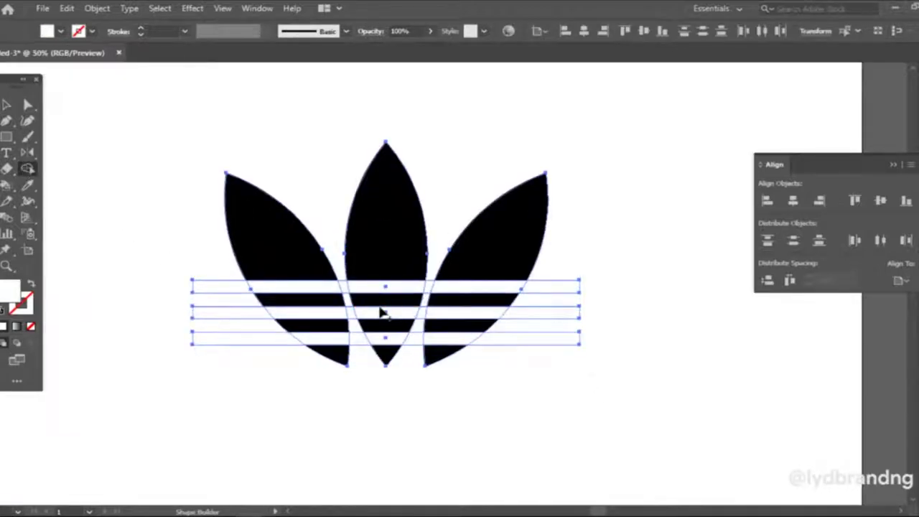
pyautogui.scroll(1, 388, 312)
pyautogui.moveTo(189, 281); pyautogui.dragTo(595, 281)
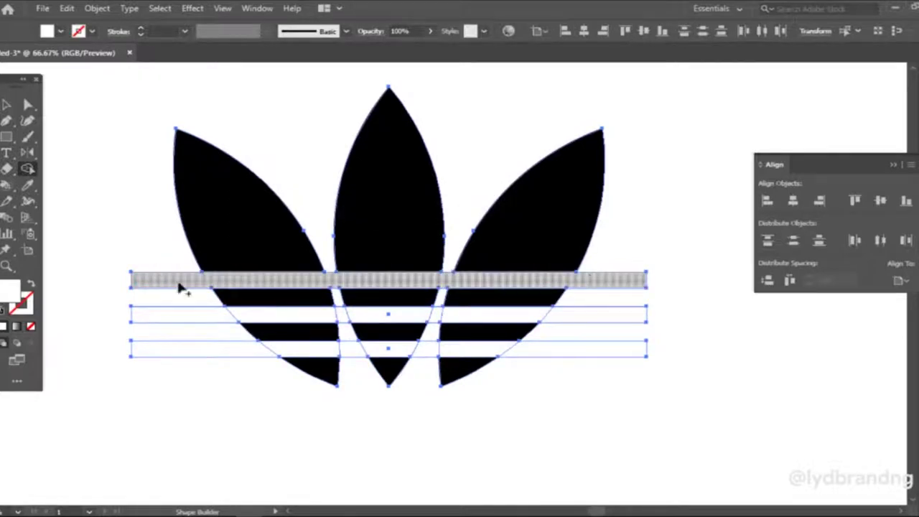
pyautogui.moveTo(201, 317); pyautogui.dragTo(589, 316)
pyautogui.moveTo(635, 350)
pyautogui.mouseDown()
pyautogui.moveTo(506, 359)
pyautogui.moveTo(136, 350)
pyautogui.mouseUp()
pyautogui.click(7, 105)
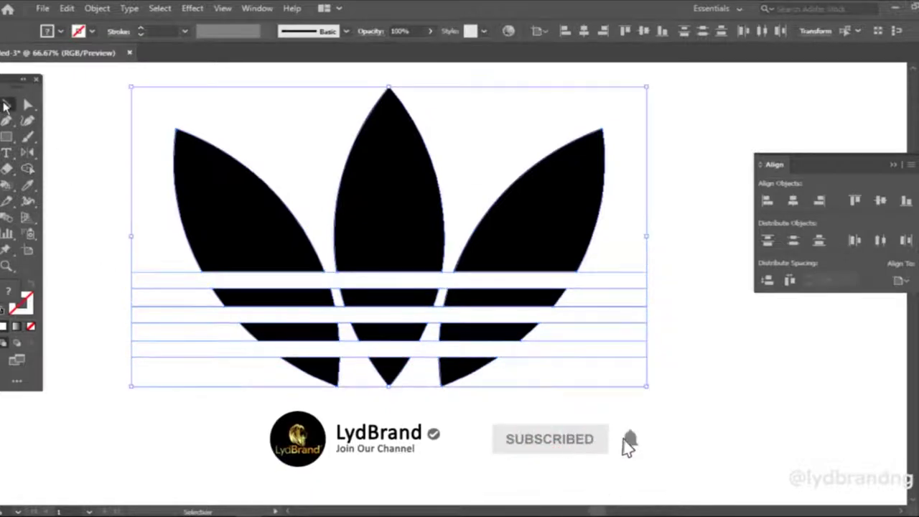
pyautogui.click(98, 228)
pyautogui.click(7, 120)
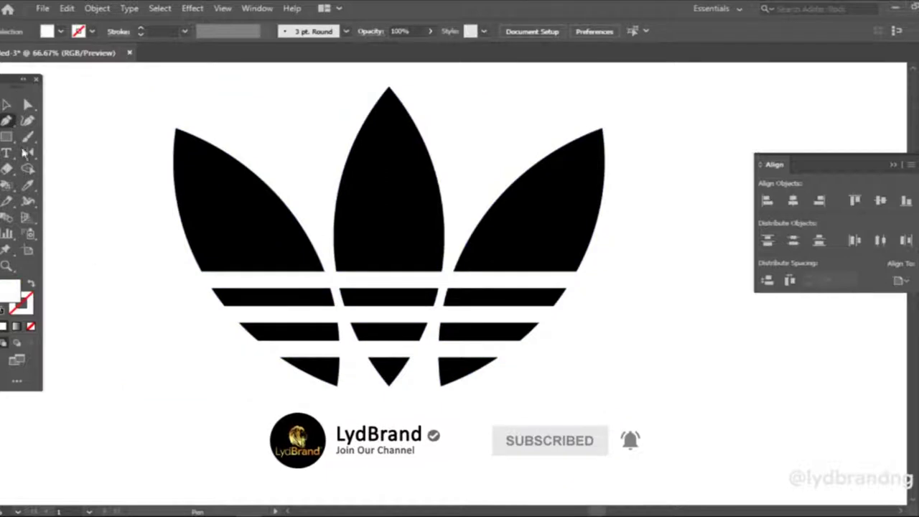
# Pen-draw a rectangular patch over the upper band's middle gap and fill it black
pyautogui.click(294, 288)
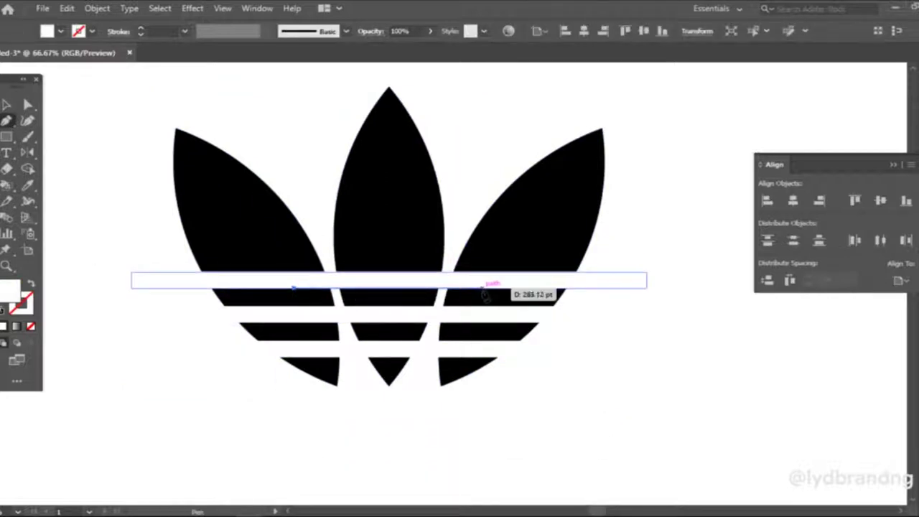
pyautogui.click(482, 289)
pyautogui.click(482, 304)
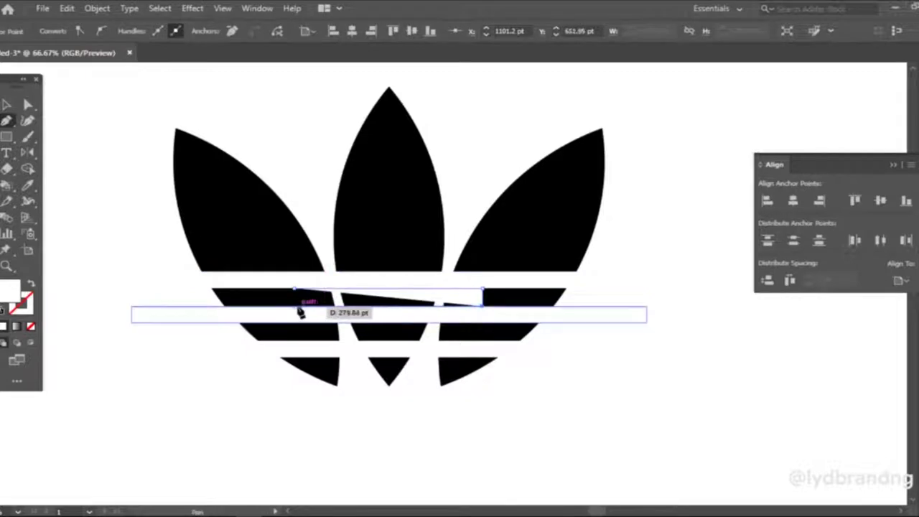
pyautogui.click(294, 304)
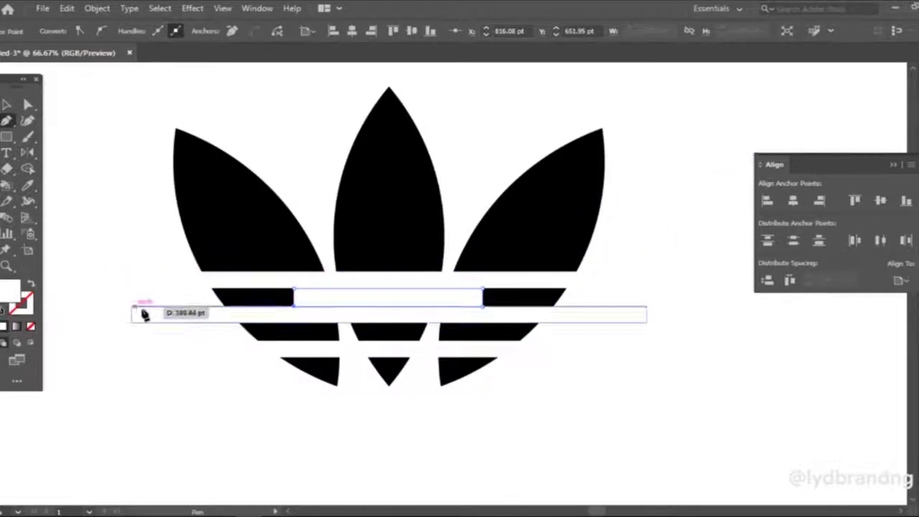
pyautogui.click(293, 290)
pyautogui.press('v')
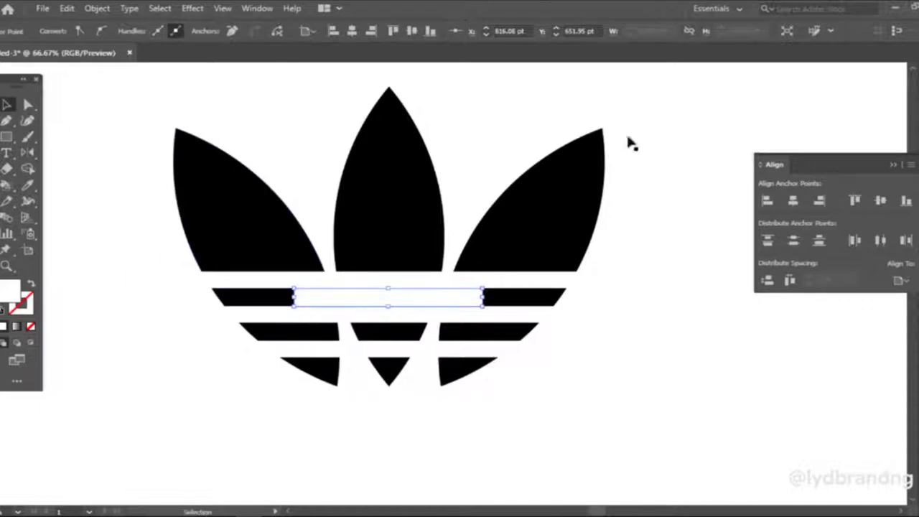
pyautogui.click(766, 153)
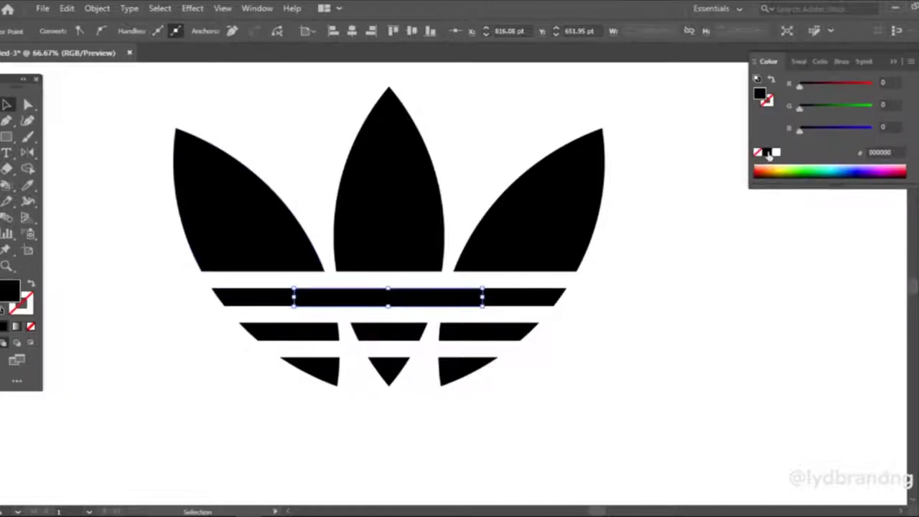
pyautogui.click(577, 400)
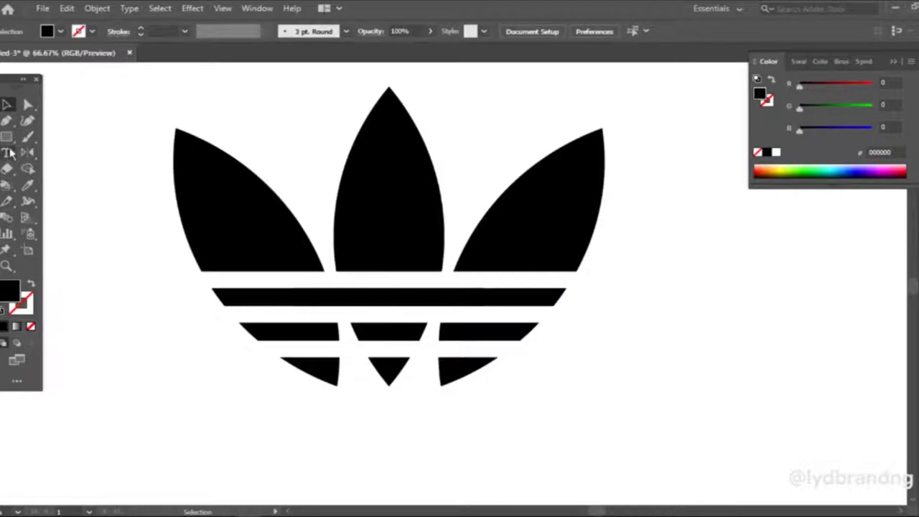
# Pen-draw a rectangular patch covering the second black band's gaps
pyautogui.click(6, 120)
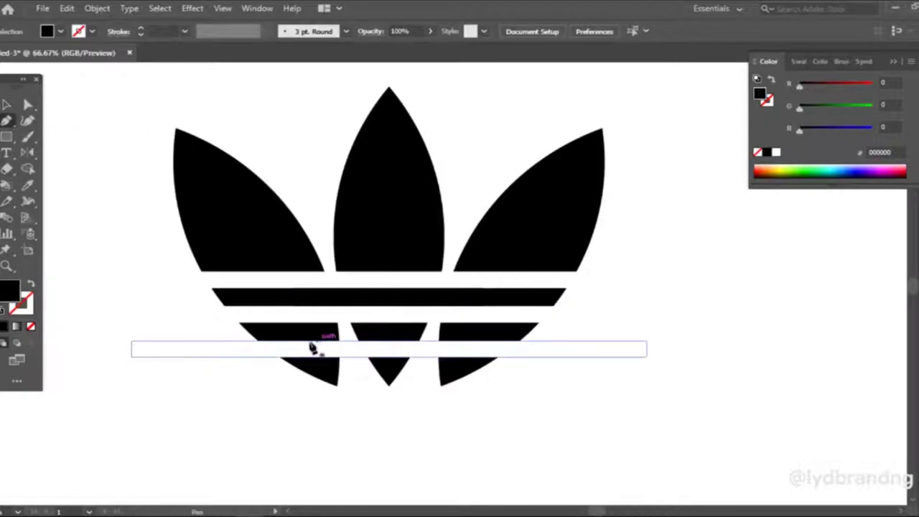
pyautogui.click(295, 321)
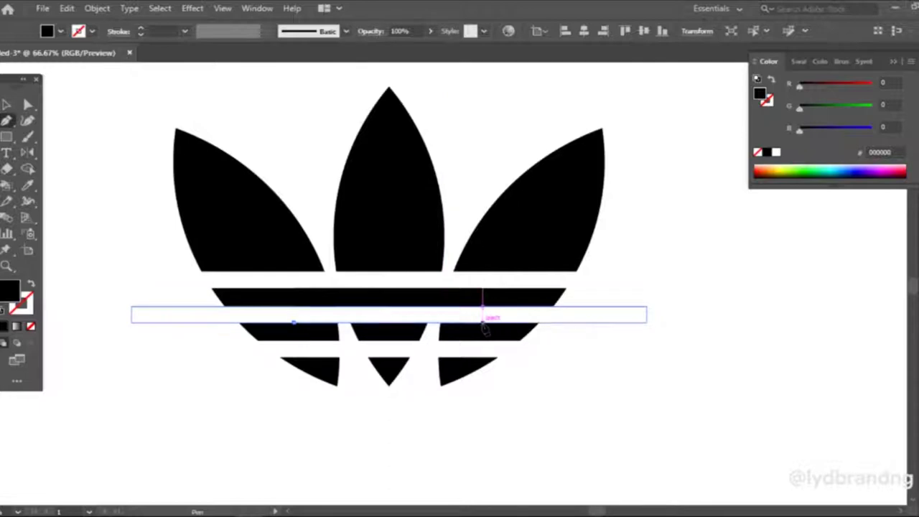
pyautogui.click(482, 322)
pyautogui.click(483, 340)
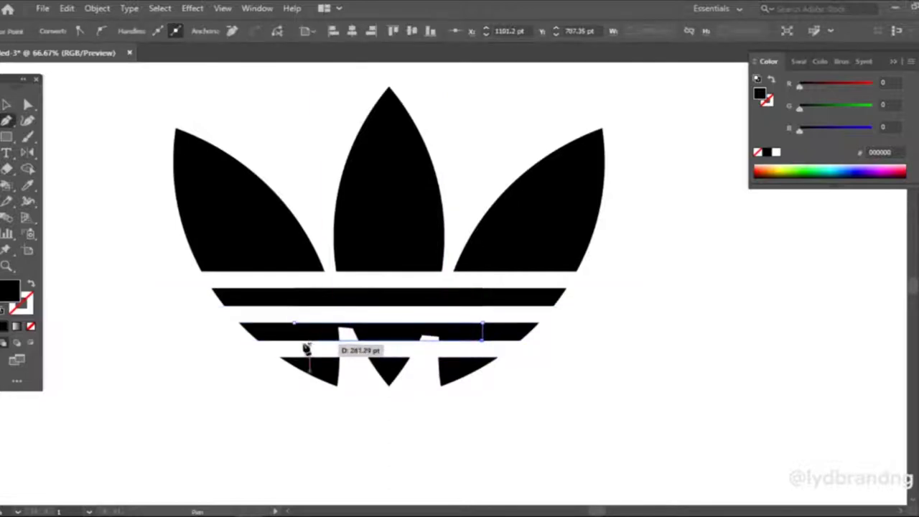
pyautogui.click(296, 341)
pyautogui.press('v')
# Marquee-select all pieces of the top black band
pyautogui.moveTo(140, 361); pyautogui.dragTo(137, 357)
pyautogui.click(78, 282)
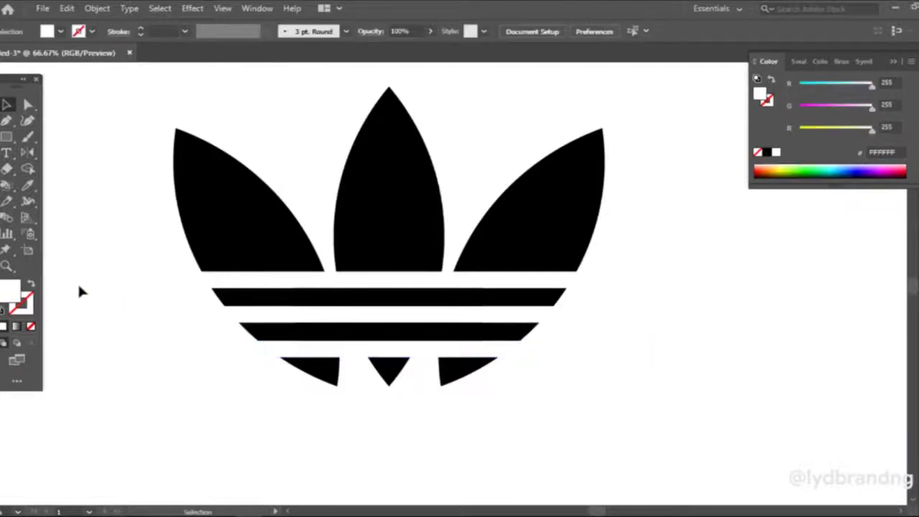
pyautogui.moveTo(132, 295); pyautogui.dragTo(615, 302)
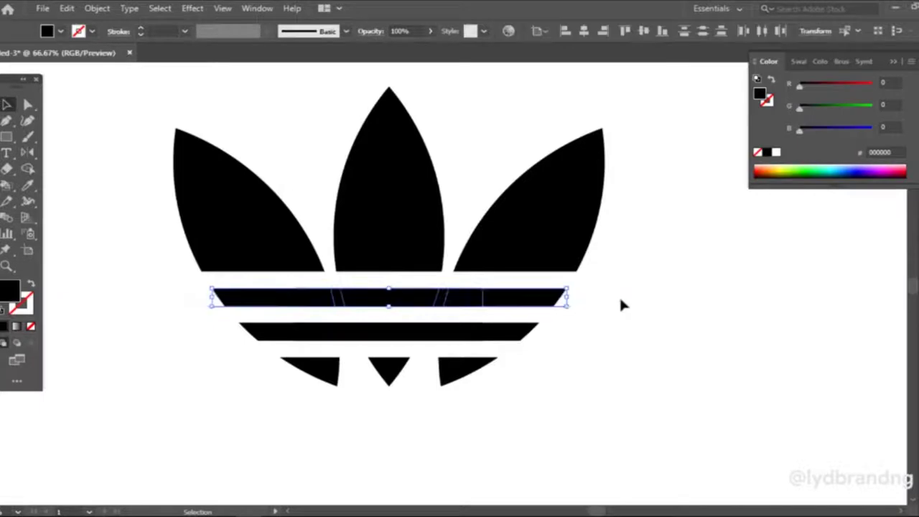
# Unite the top band's pieces and the second band's pieces with Pathfinder
pyautogui.hotkey('shift', 'ctrl', 'F9')
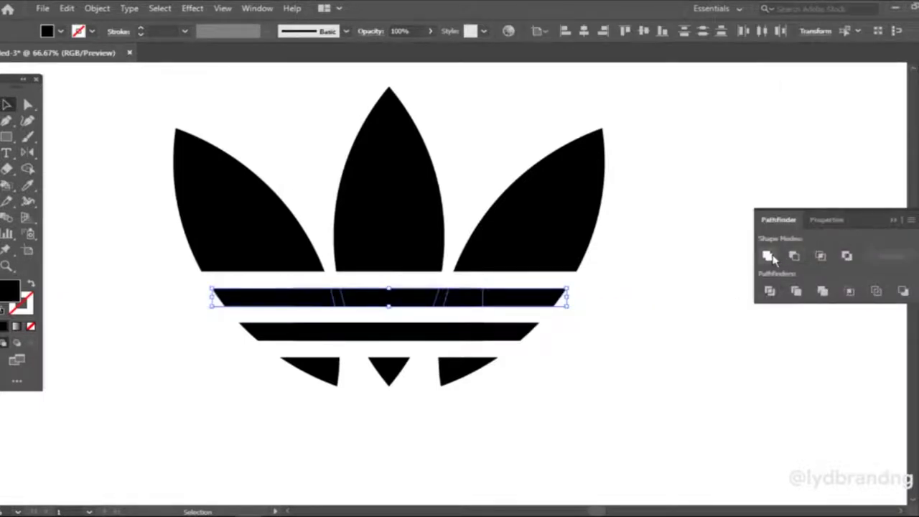
pyautogui.click(767, 256)
pyautogui.moveTo(593, 328); pyautogui.dragTo(226, 331)
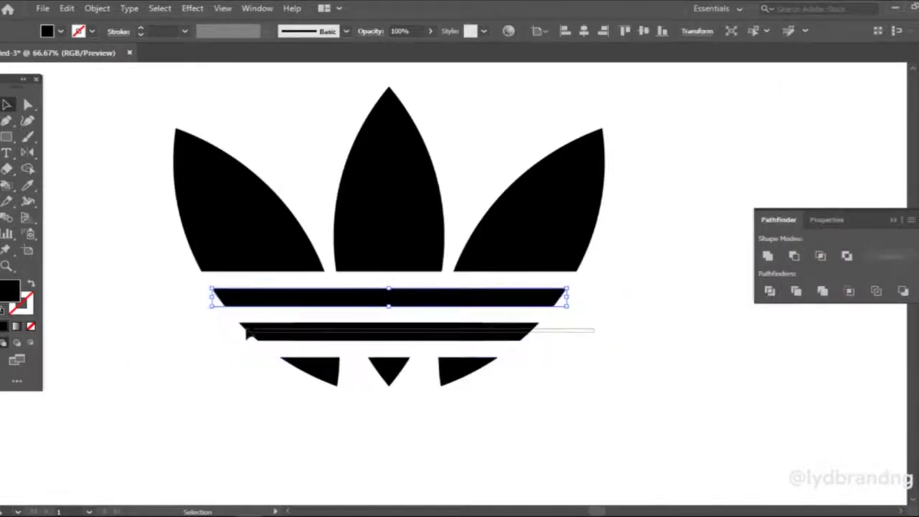
pyautogui.click(766, 257)
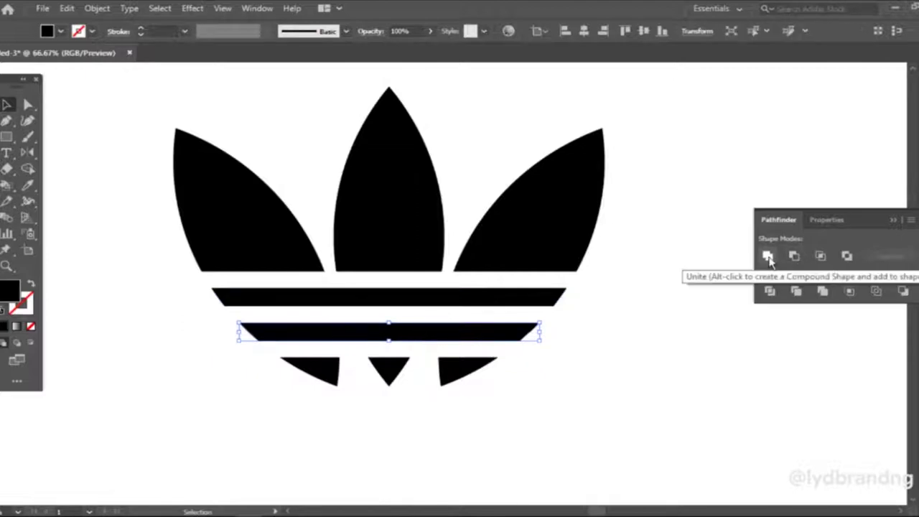
pyautogui.click(533, 434)
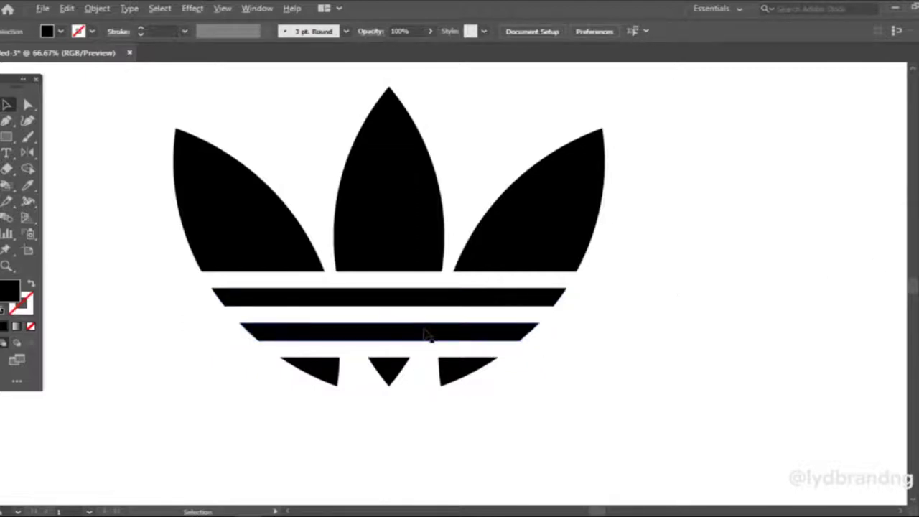
# Delete the three white stripe rectangles and reselect the whole logo
pyautogui.hotkey('ctrl', '-')
pyautogui.moveTo(573, 384); pyautogui.dragTo(558, 412)
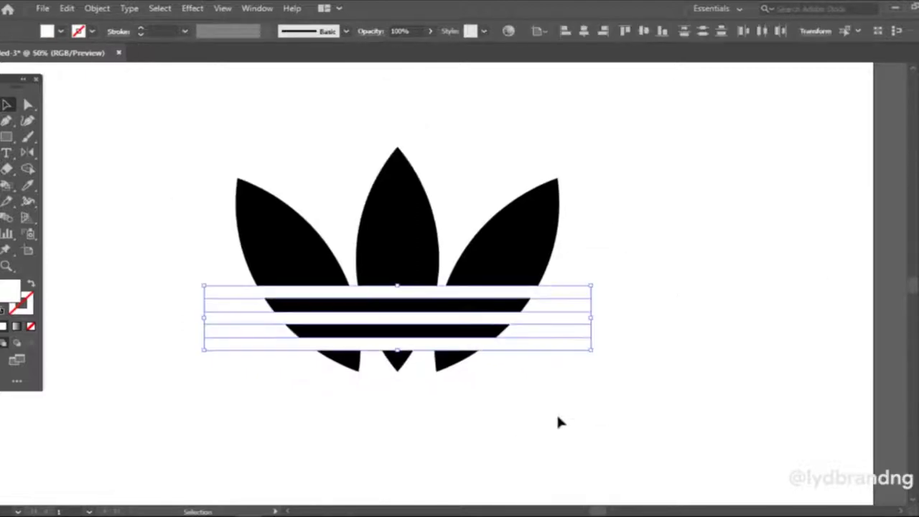
pyautogui.press('Delete')
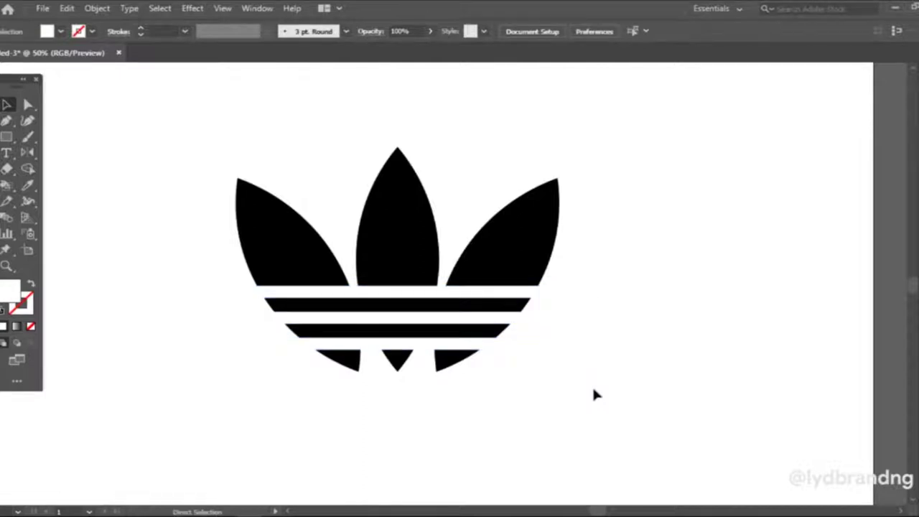
pyautogui.hotkey('ctrl', 'a')
pyautogui.moveTo(158, 97); pyautogui.dragTo(613, 416)
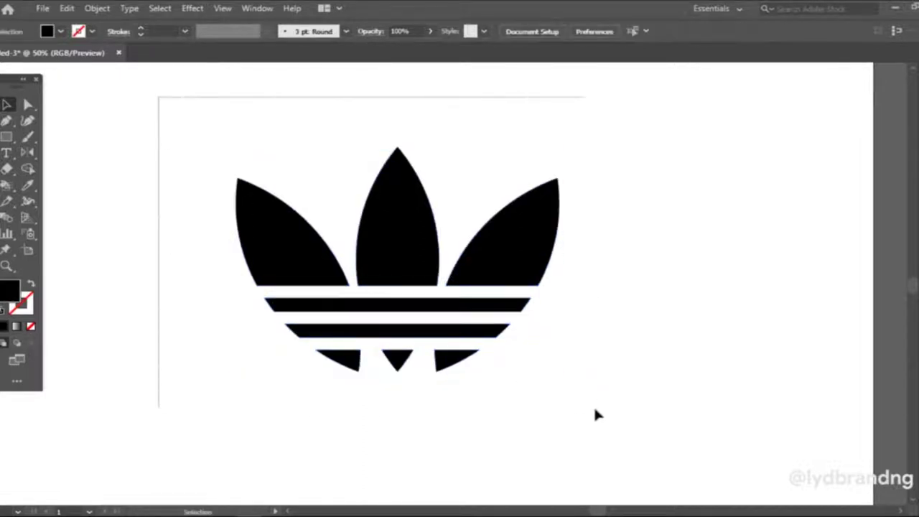
pyautogui.hotkey('ctrl', 'shift', 'F9')
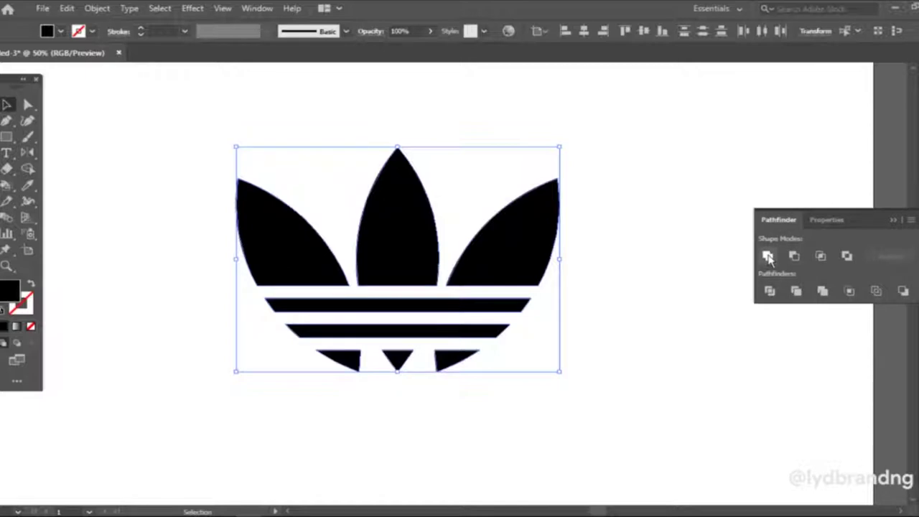
# Unite the entire trefoil logo into a single shape with Pathfinder
pyautogui.click(767, 256)
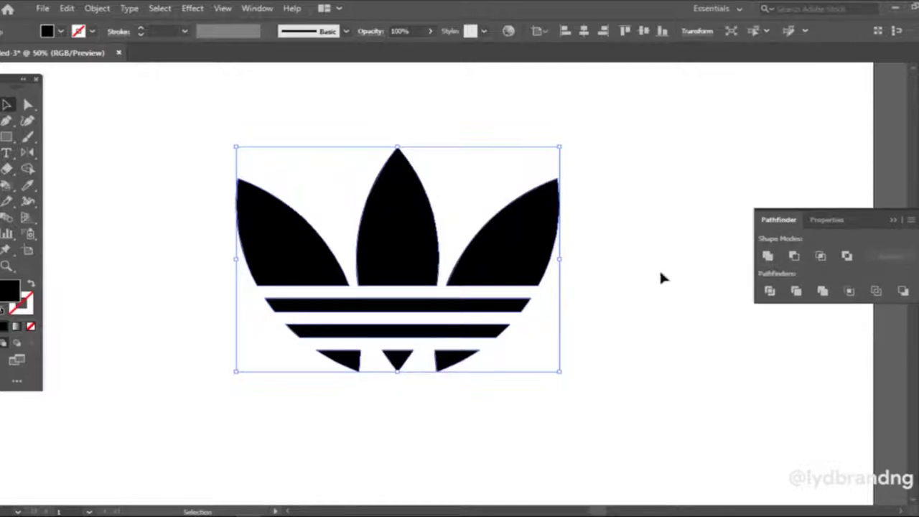
pyautogui.click(623, 277)
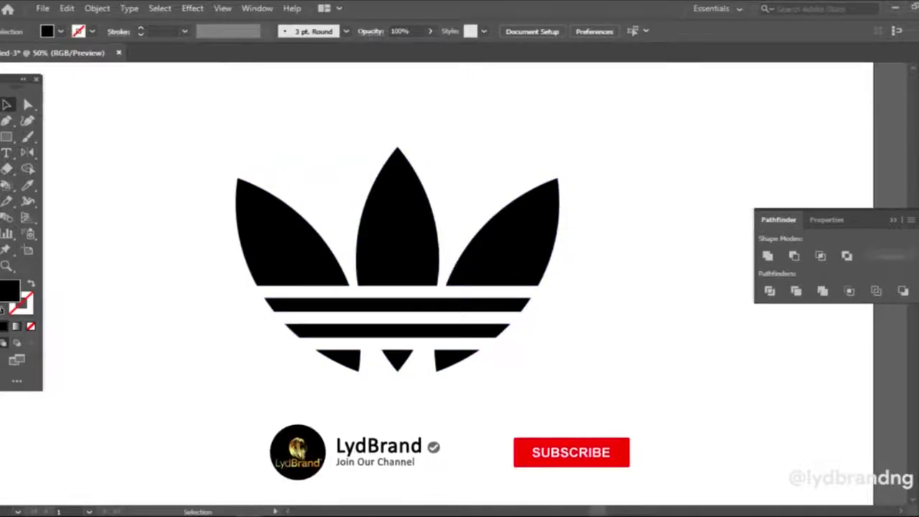
pyautogui.hotkey('shift', 'ctrl', 'F9')
pyautogui.hotkey('ctrl', '-')
# Centre the logo vertically and horizontally on the artboard
pyautogui.moveTo(361, 237); pyautogui.dragTo(337, 211)
pyautogui.click(643, 32)
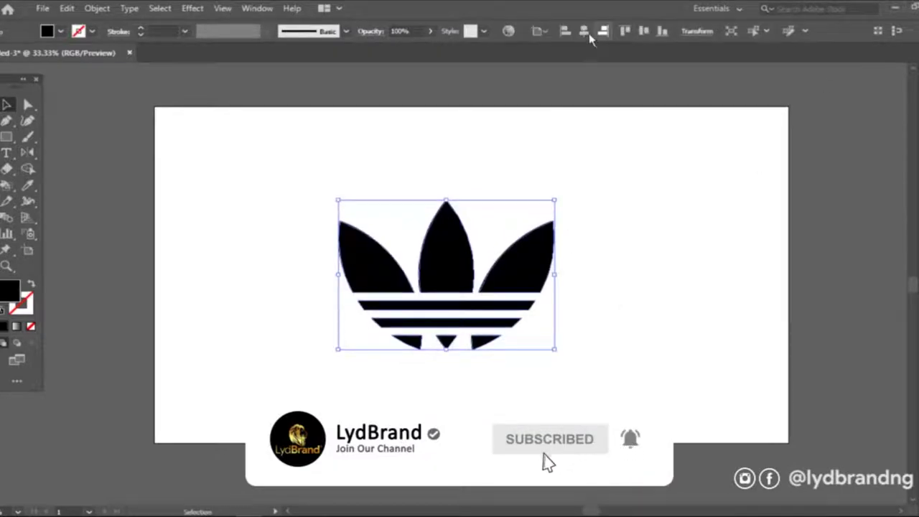
pyautogui.click(584, 32)
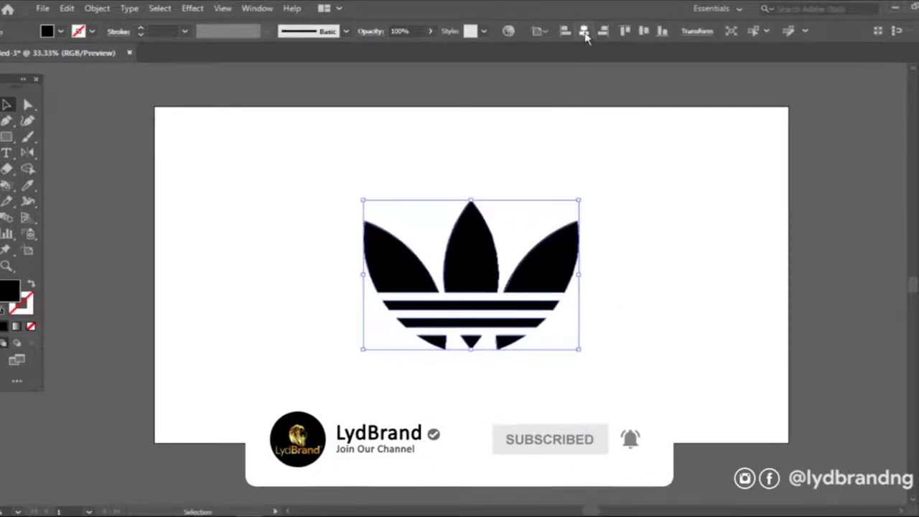
pyautogui.click(671, 382)
pyautogui.moveTo(595, 390); pyautogui.dragTo(495, 388)
pyautogui.click(7, 153)
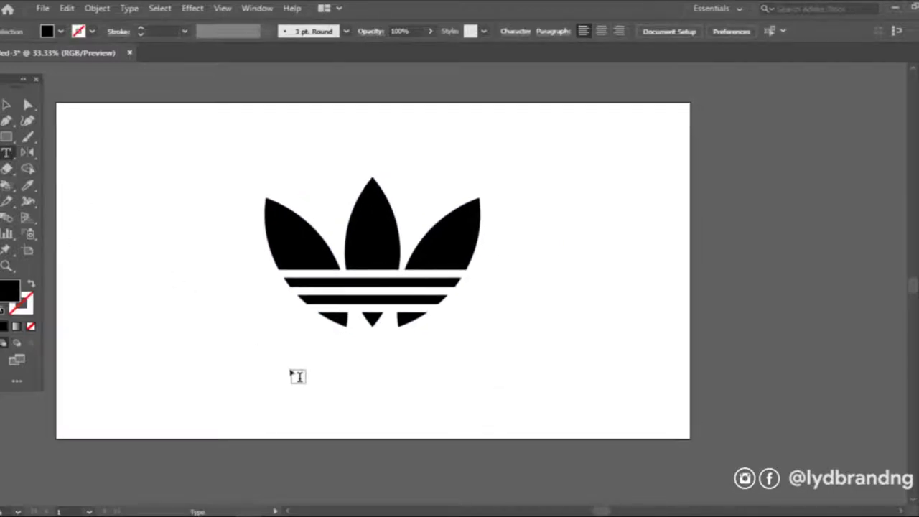
# Place placeholder text below the trefoil and enlarge it to headline size
pyautogui.click(297, 376)
pyautogui.click(7, 105)
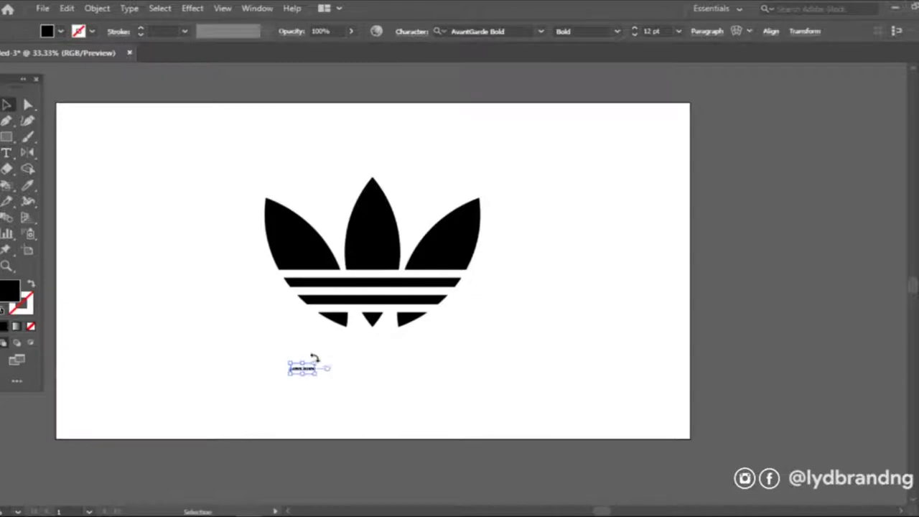
pyautogui.moveTo(319, 363); pyautogui.dragTo(470, 310)
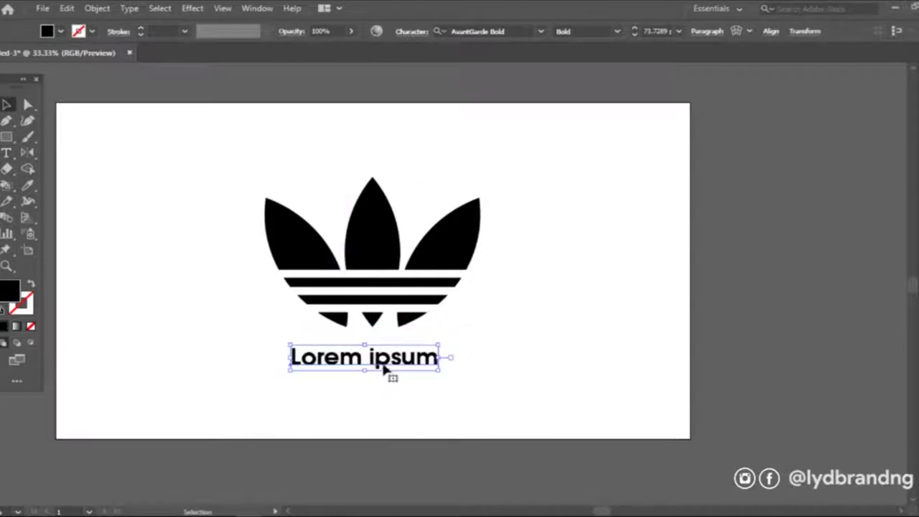
pyautogui.moveTo(388, 366); pyautogui.dragTo(398, 383)
# Replace the placeholder with 'adidas', enlarge it and move it under the trefoil
pyautogui.press('t')
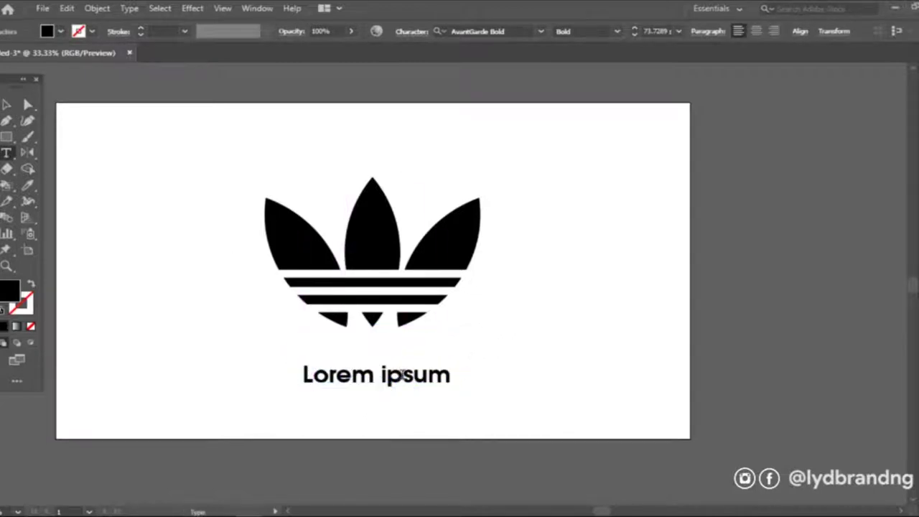
pyautogui.tripleClick(403, 373)
pyautogui.write('adidas')
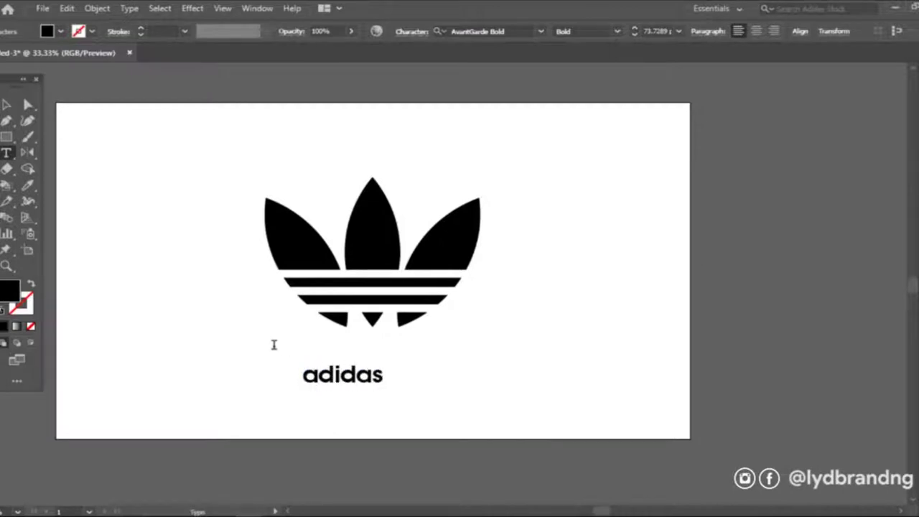
pyautogui.click(6, 104)
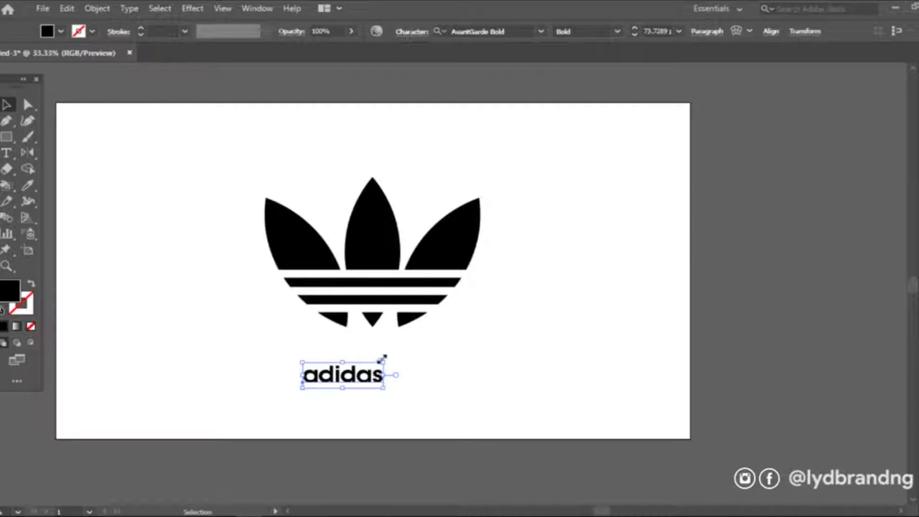
pyautogui.moveTo(385, 361); pyautogui.dragTo(448, 342)
pyautogui.moveTo(413, 380); pyautogui.dragTo(404, 388)
pyautogui.moveTo(173, 132)
pyautogui.mouseDown()
pyautogui.moveTo(537, 381)
pyautogui.moveTo(553, 401)
pyautogui.mouseUp()
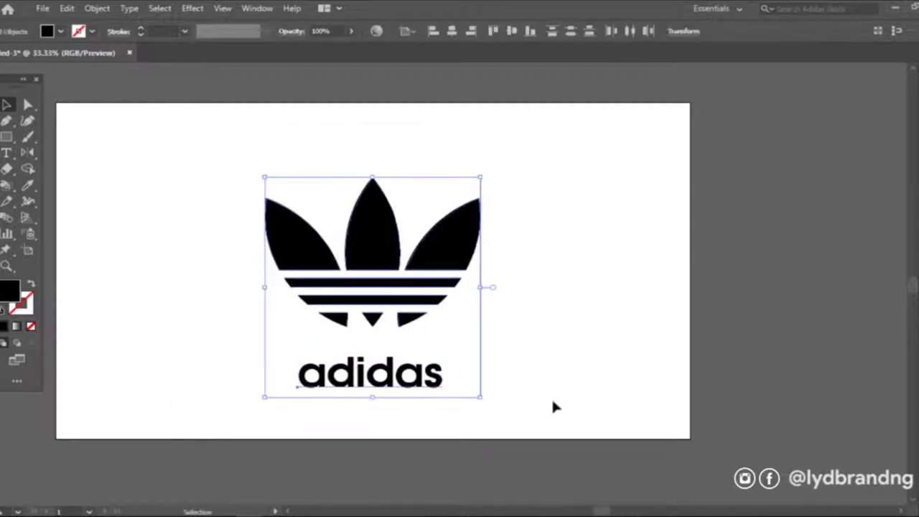
# Centre the adidas text horizontally under the trefoil
pyautogui.click(454, 36)
pyautogui.click(557, 281)
pyautogui.click(438, 266)
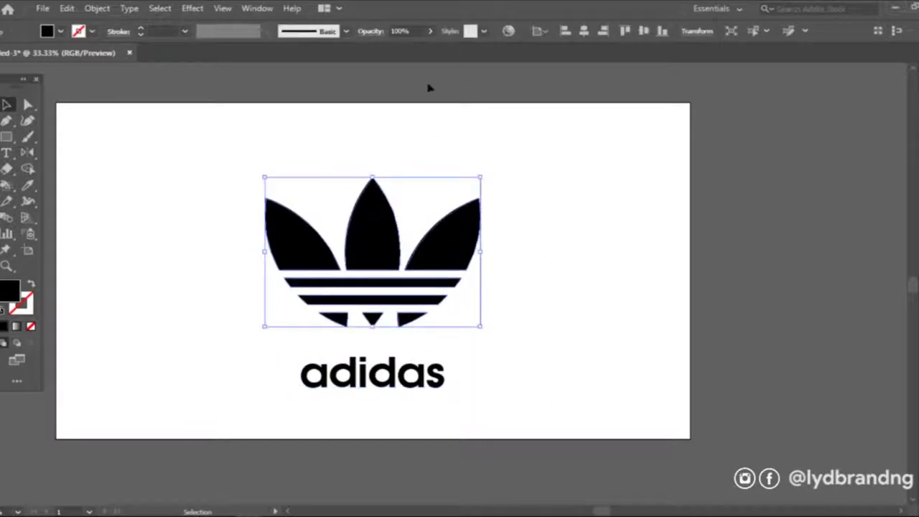
pyautogui.click(434, 373)
pyautogui.click(499, 381)
pyautogui.click(447, 373)
# Select the final letter s of the adidas wordmark for editing
pyautogui.click(541, 32)
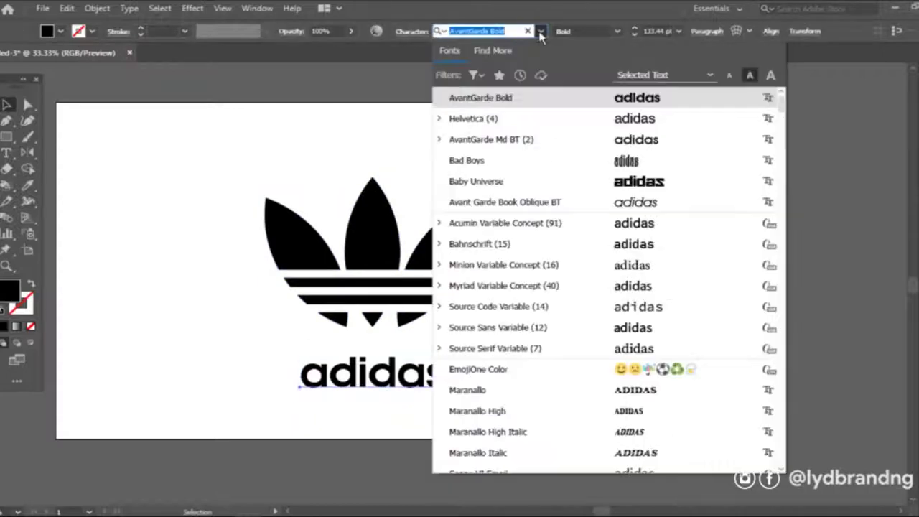
pyautogui.click(394, 134)
pyautogui.press('v')
pyautogui.click(431, 381)
pyautogui.doubleClick(434, 378)
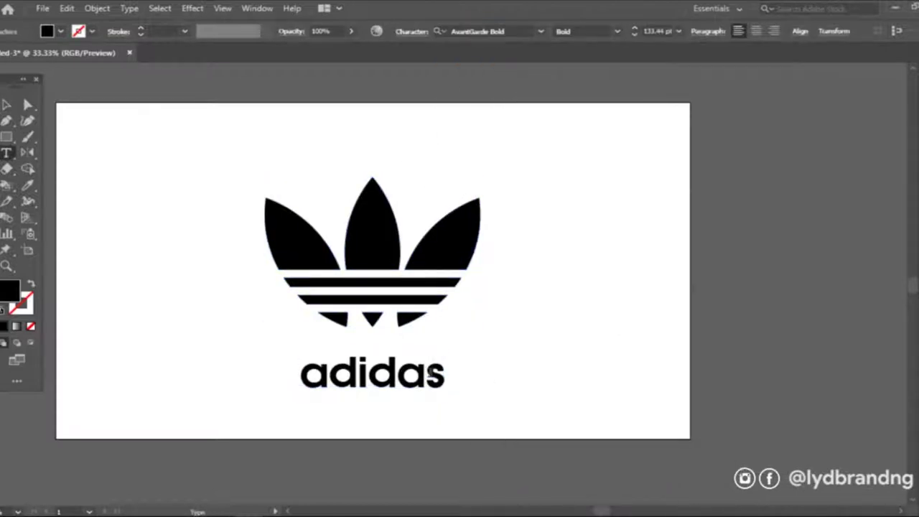
pyautogui.moveTo(429, 373); pyautogui.dragTo(459, 375)
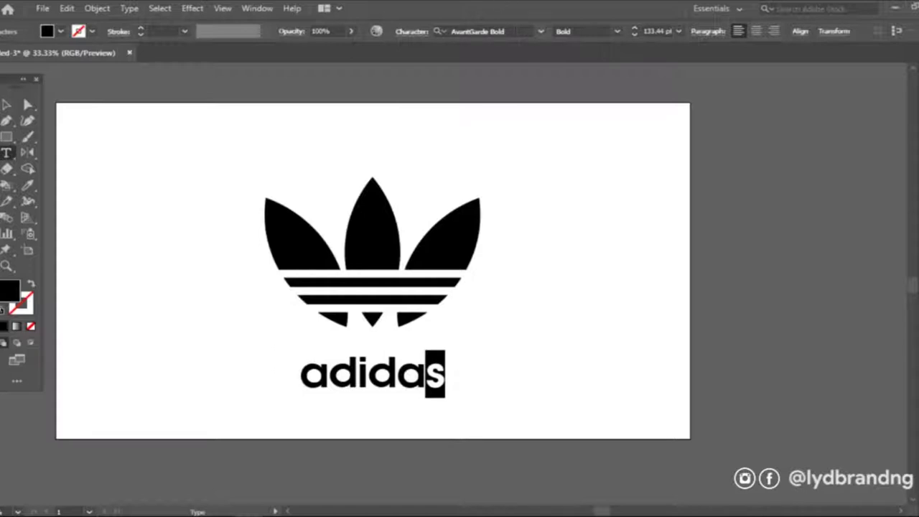
# Set the final s in Helvetica, then select trefoil and wordmark together
pyautogui.click(477, 31)
pyautogui.click(541, 31)
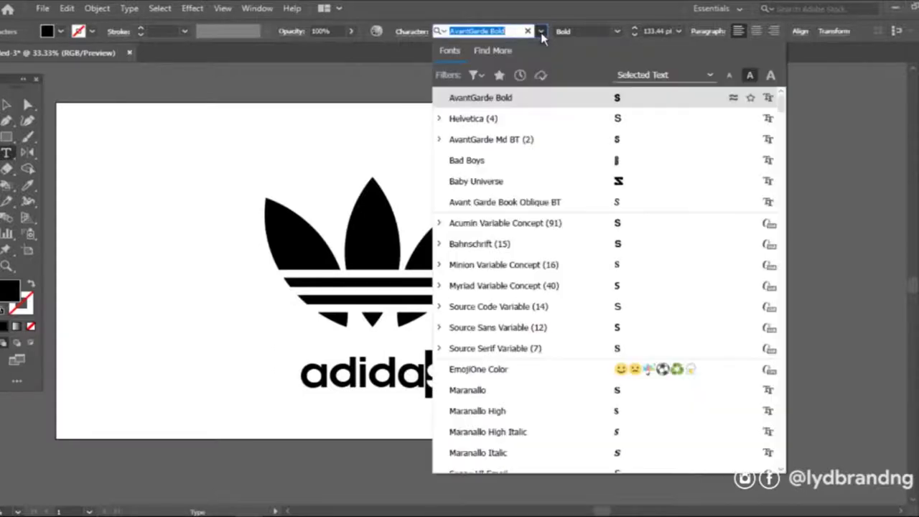
pyautogui.click(478, 126)
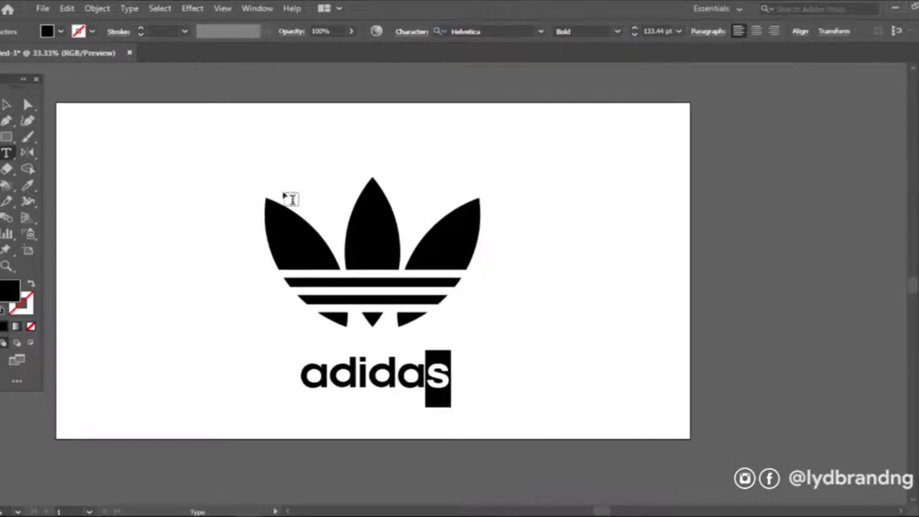
pyautogui.click(7, 104)
pyautogui.click(140, 282)
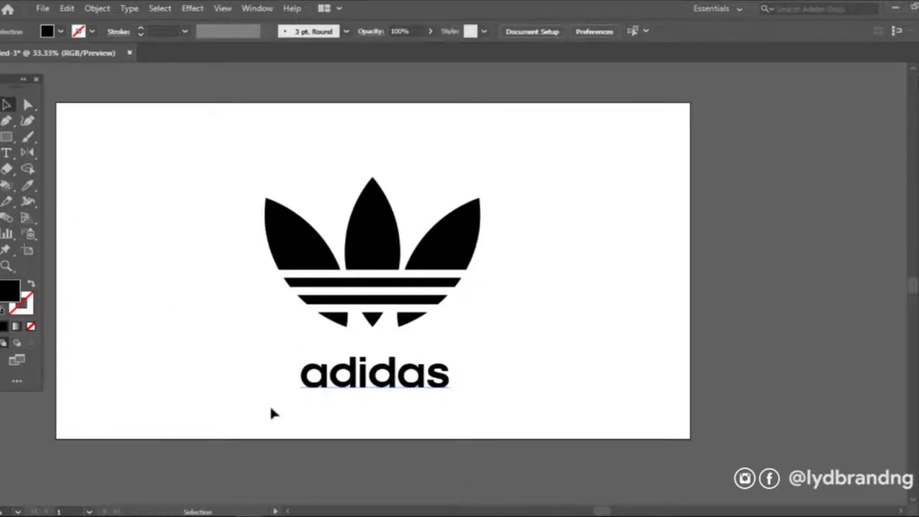
pyautogui.moveTo(270, 415); pyautogui.dragTo(335, 213)
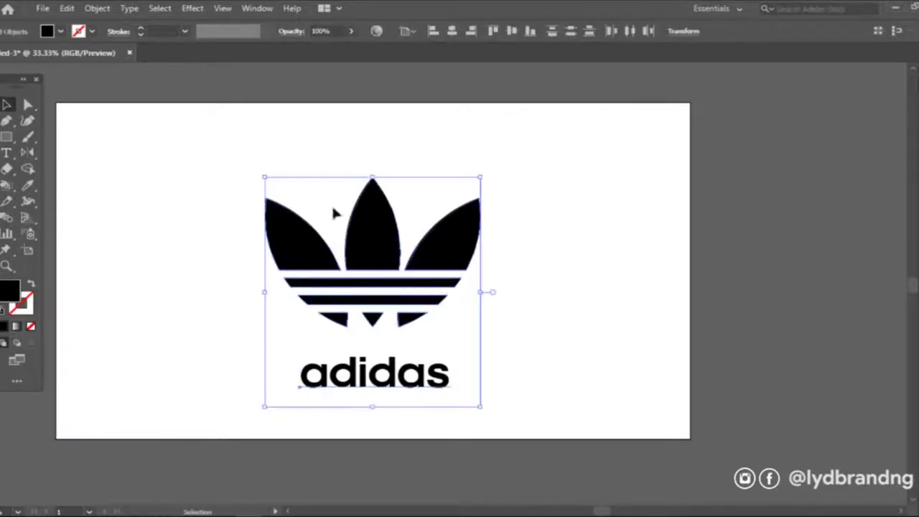
# Centre the wordmark under the trefoil and move the whole logo higher on the page
pyautogui.click(452, 35)
pyautogui.click(451, 420)
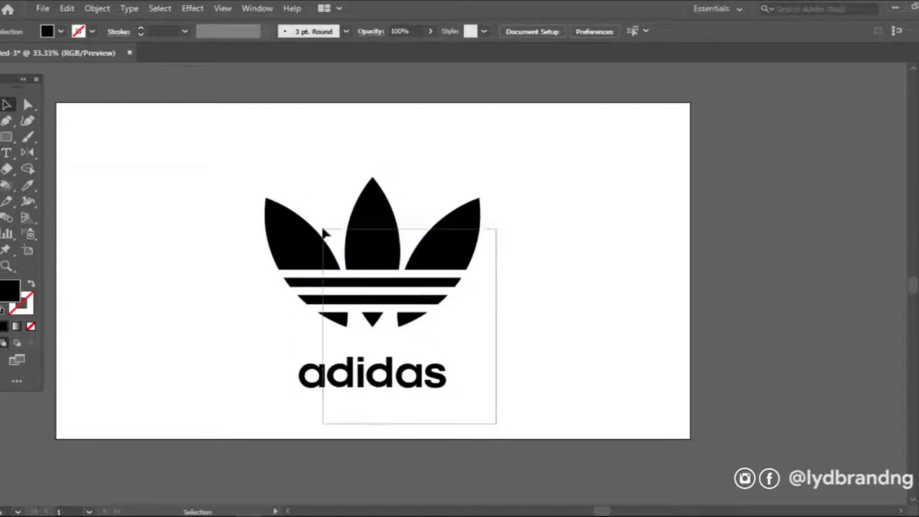
pyautogui.moveTo(495, 425); pyautogui.dragTo(323, 229)
pyautogui.moveTo(376, 242); pyautogui.dragTo(378, 223)
pyautogui.click(599, 310)
pyautogui.moveTo(547, 124)
pyautogui.mouseDown()
pyautogui.moveTo(289, 380)
pyautogui.moveTo(221, 406)
pyautogui.mouseUp()
pyautogui.moveTo(394, 282); pyautogui.dragTo(394, 288)
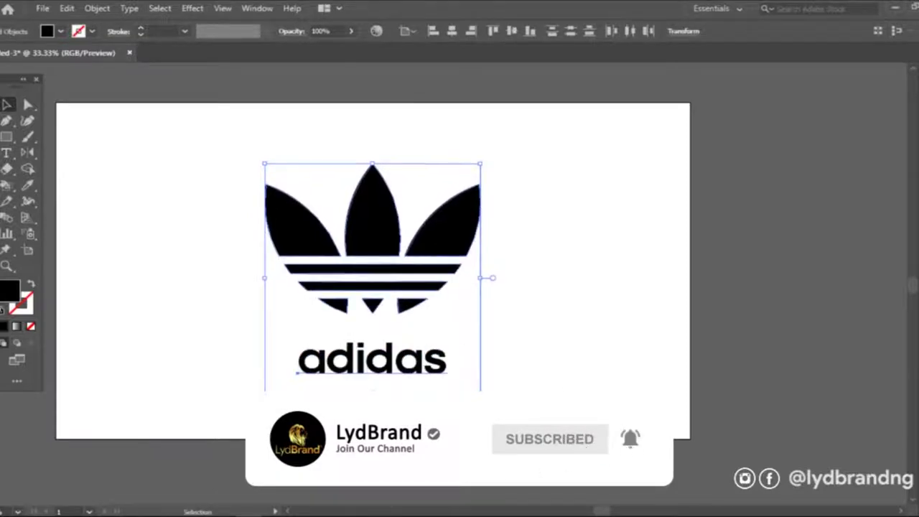
pyautogui.click(579, 388)
# Add enlarged placeholder text to the right of the trefoil
pyautogui.click(7, 153)
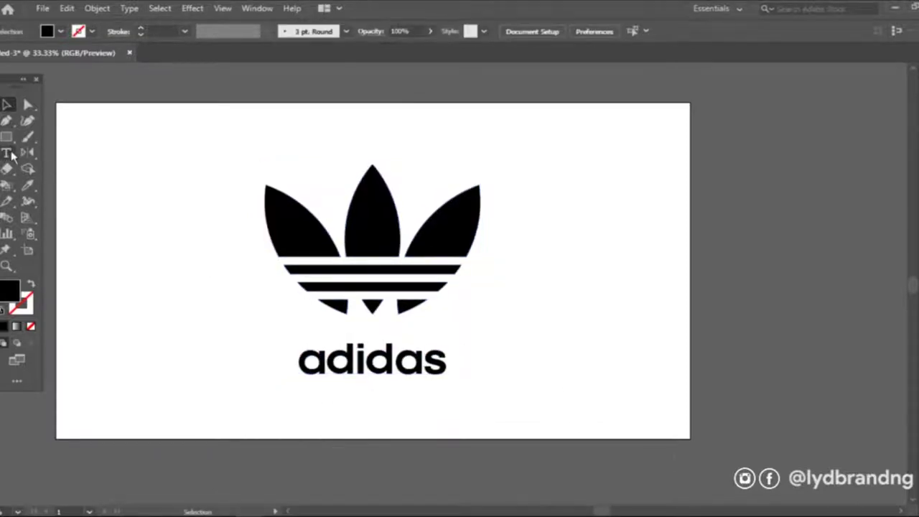
pyautogui.click(490, 320)
pyautogui.click(7, 104)
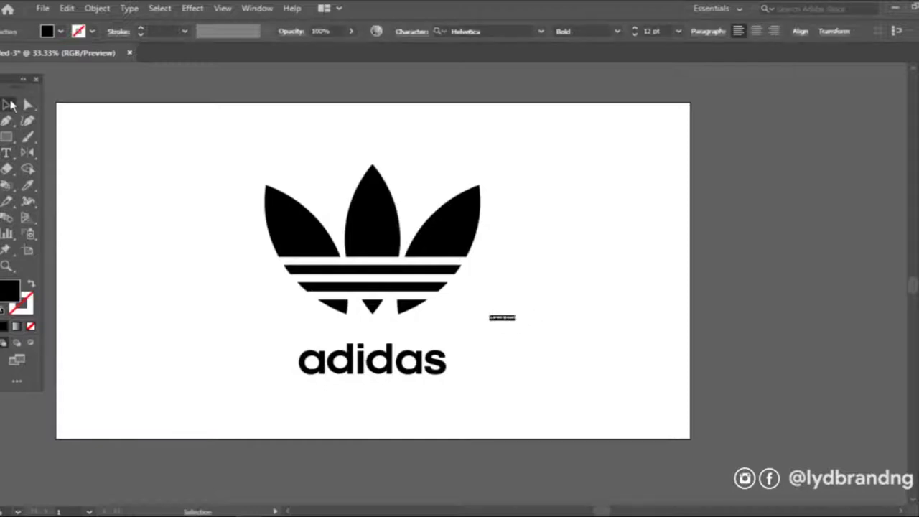
pyautogui.moveTo(556, 293); pyautogui.dragTo(667, 238)
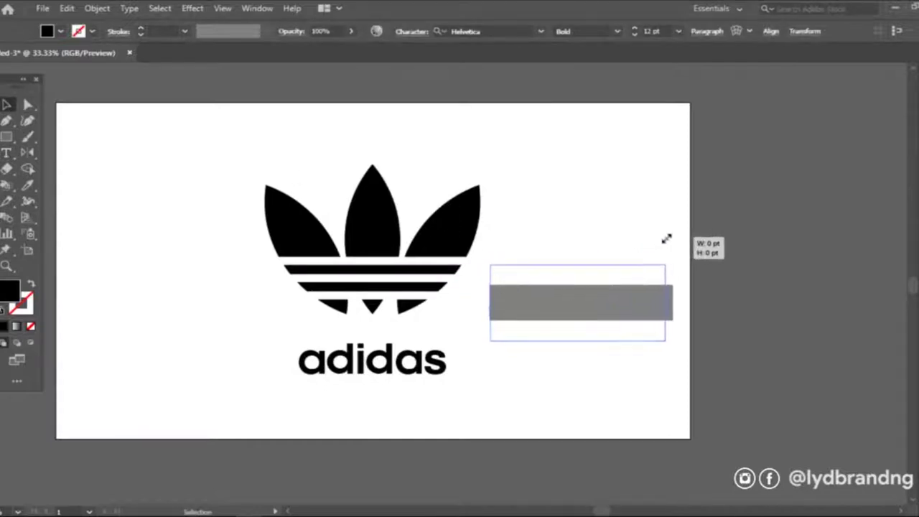
pyautogui.moveTo(621, 312); pyautogui.dragTo(601, 323)
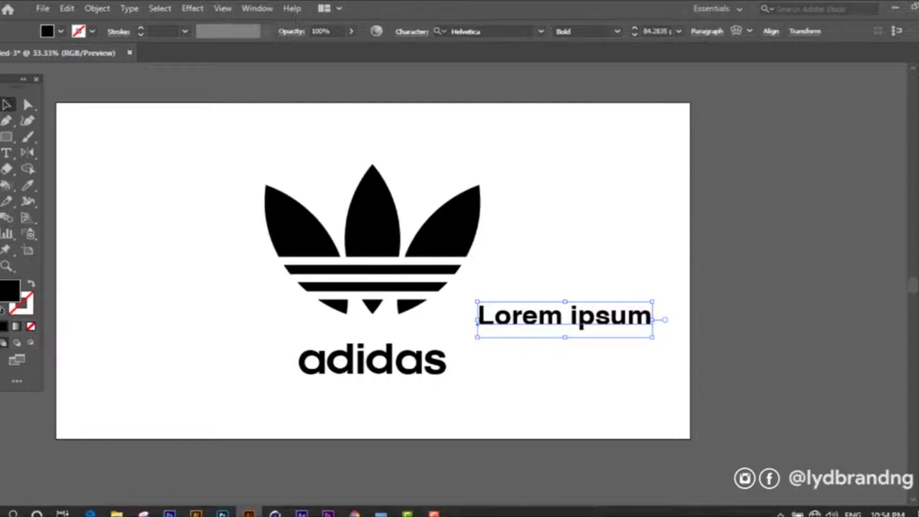
# Bring up the Windows On-Screen Keyboard and select all the placeholder text
pyautogui.click(380, 508)
pyautogui.moveTo(543, 66); pyautogui.dragTo(553, 45)
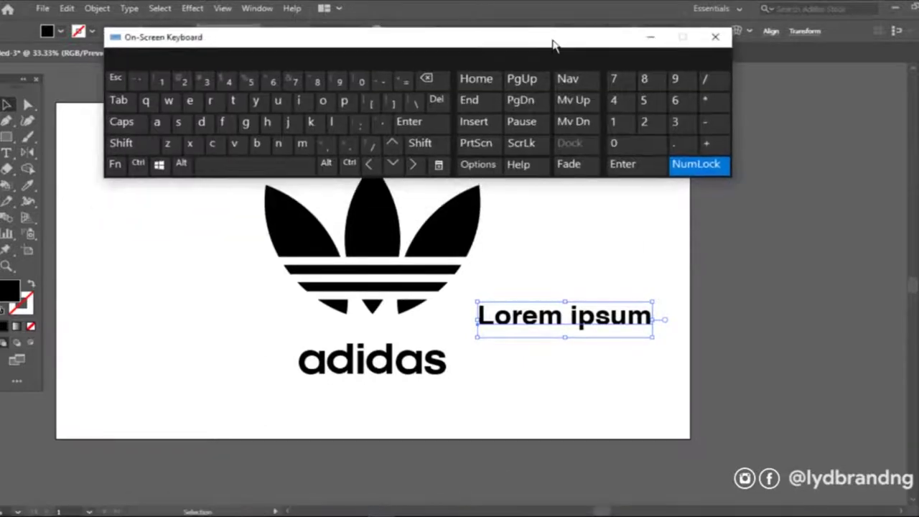
pyautogui.click(8, 151)
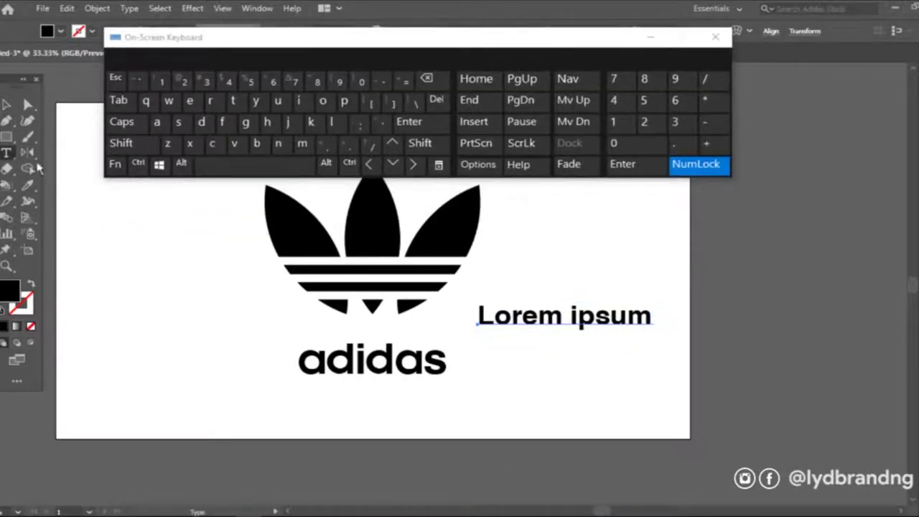
pyautogui.click(605, 327)
pyautogui.hotkey('ctrl', 'a')
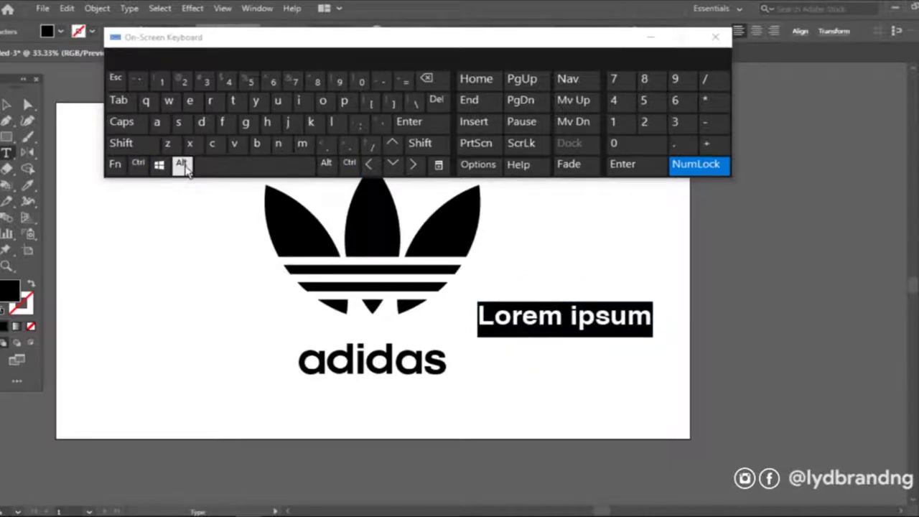
# Insert ® via Alt+0174 and place it at the adidas wordmark's upper right
pyautogui.click(183, 165)
pyautogui.click(622, 125)
pyautogui.click(614, 79)
pyautogui.click(614, 101)
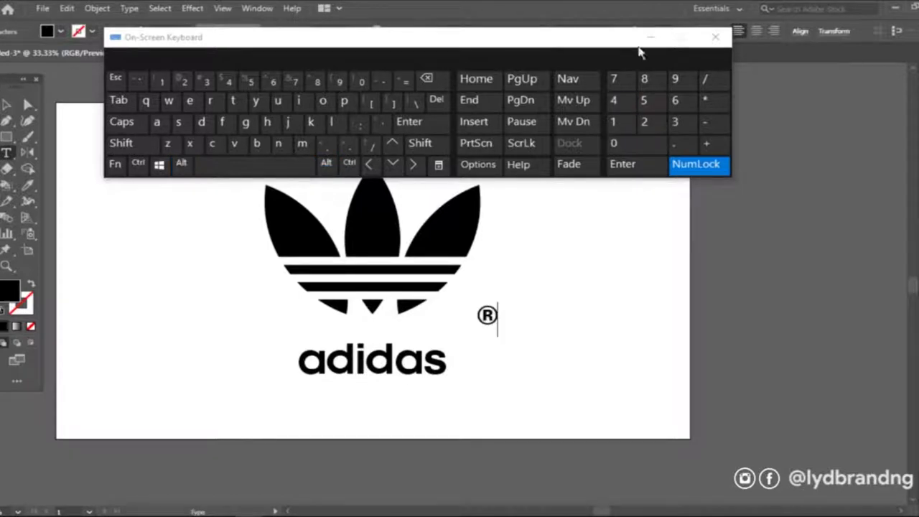
pyautogui.click(651, 40)
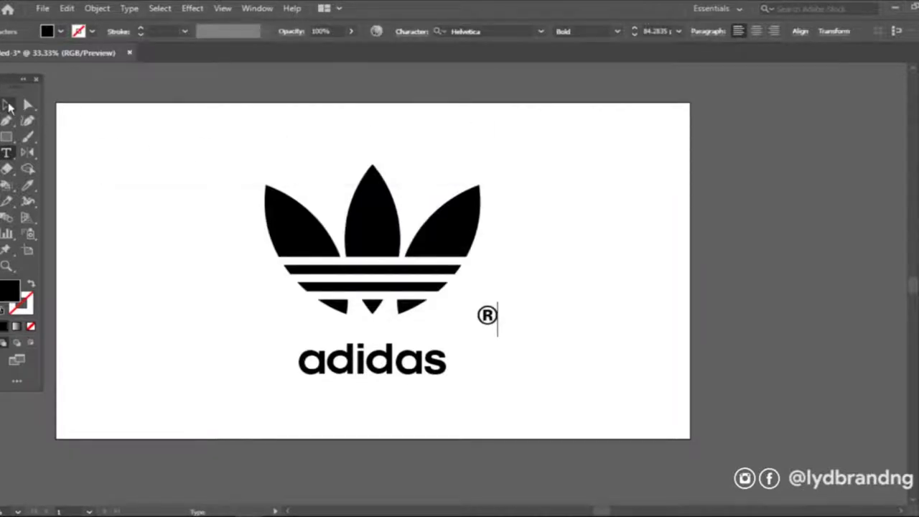
pyautogui.click(9, 106)
pyautogui.click(530, 366)
pyautogui.moveTo(488, 317)
pyautogui.mouseDown()
pyautogui.moveTo(490, 343)
pyautogui.moveTo(460, 347)
pyautogui.moveTo(472, 332)
pyautogui.mouseUp()
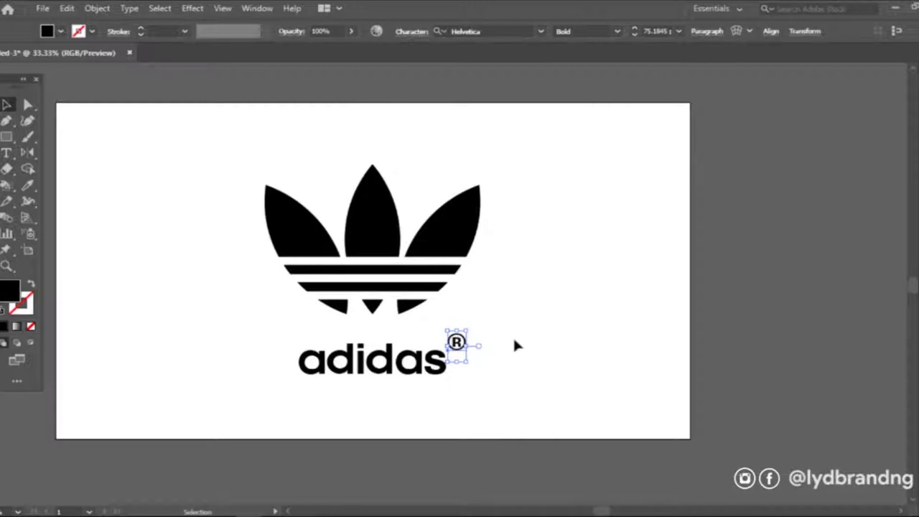
# Check the ® symbol and whole adidas logo by selecting them, then leave everything deselected
pyautogui.click(558, 330)
pyautogui.click(456, 346)
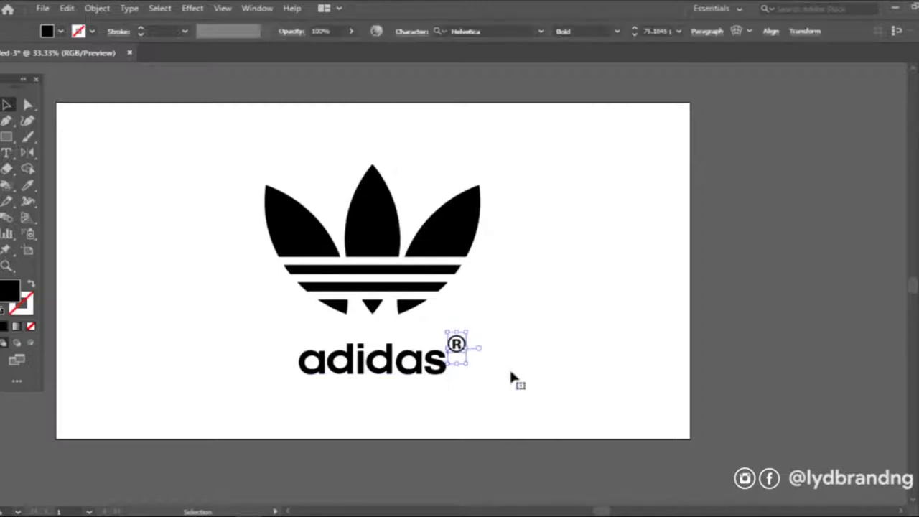
pyautogui.click(534, 375)
pyautogui.click(463, 346)
pyautogui.click(506, 363)
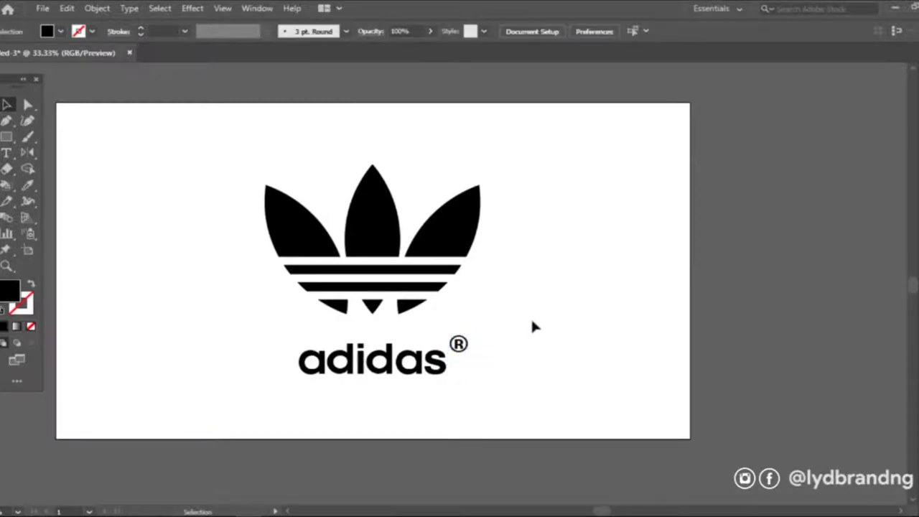
pyautogui.moveTo(217, 164); pyautogui.dragTo(355, 389)
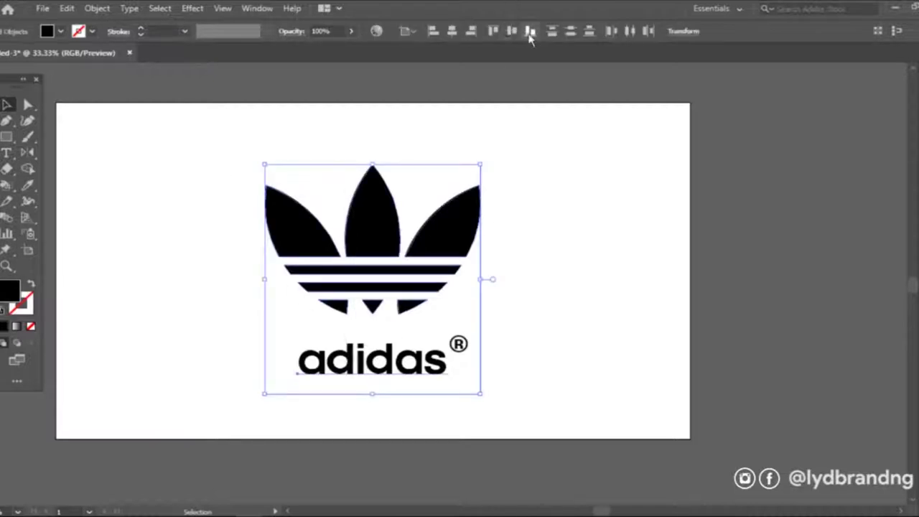
pyautogui.click(536, 302)
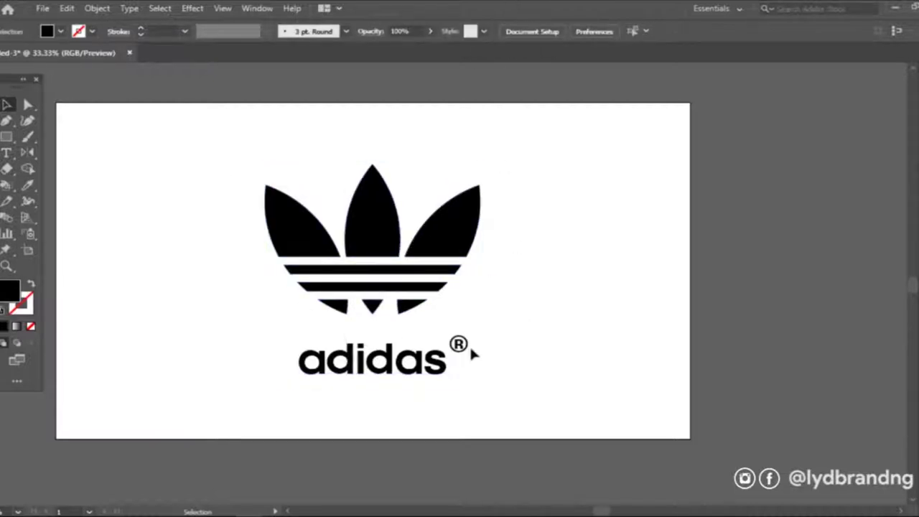
pyautogui.click(42, 8)
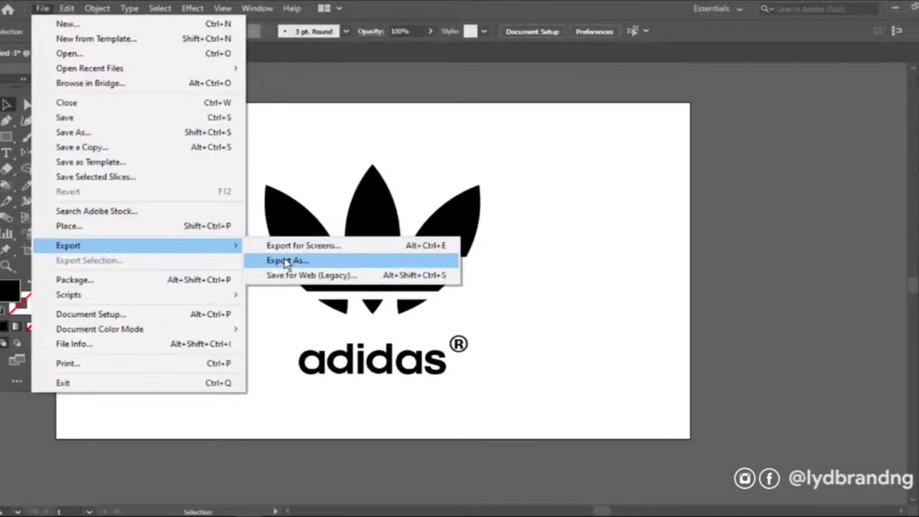
# Export the artwork as a JPEG named 'Adidas Logo' into the Adidas Logo folder
pyautogui.moveTo(68, 245)
pyautogui.click(284, 259)
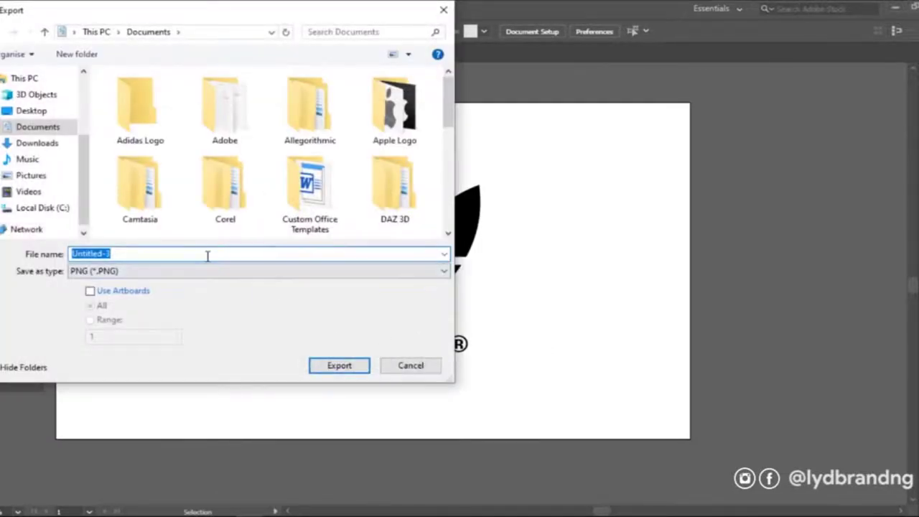
pyautogui.write('Adidas')
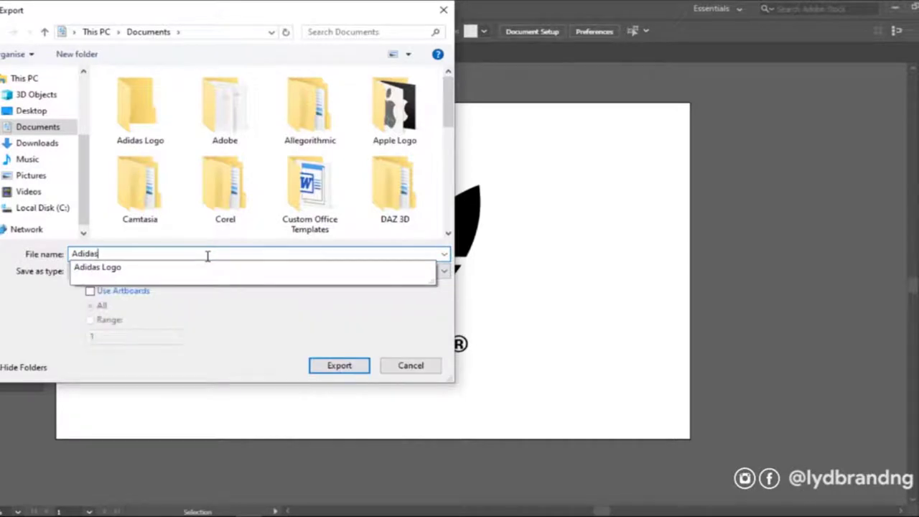
pyautogui.write(' Logo')
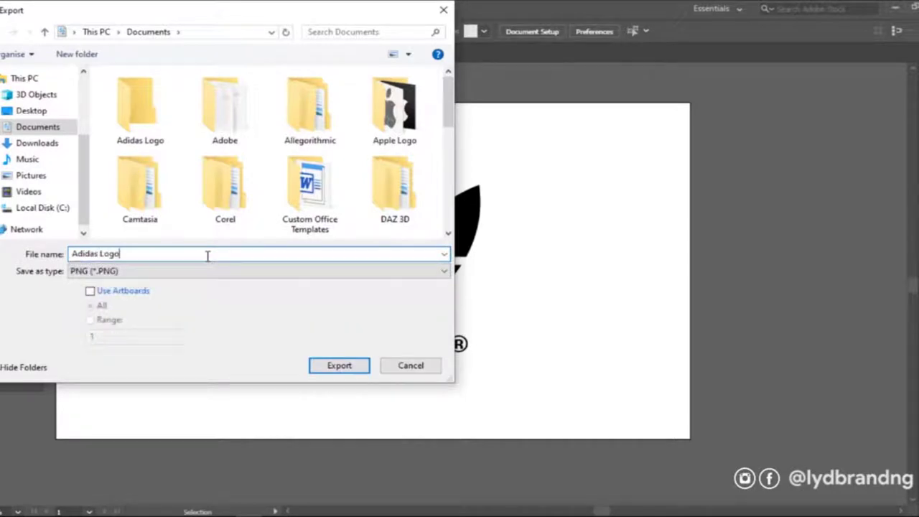
pyautogui.click(190, 274)
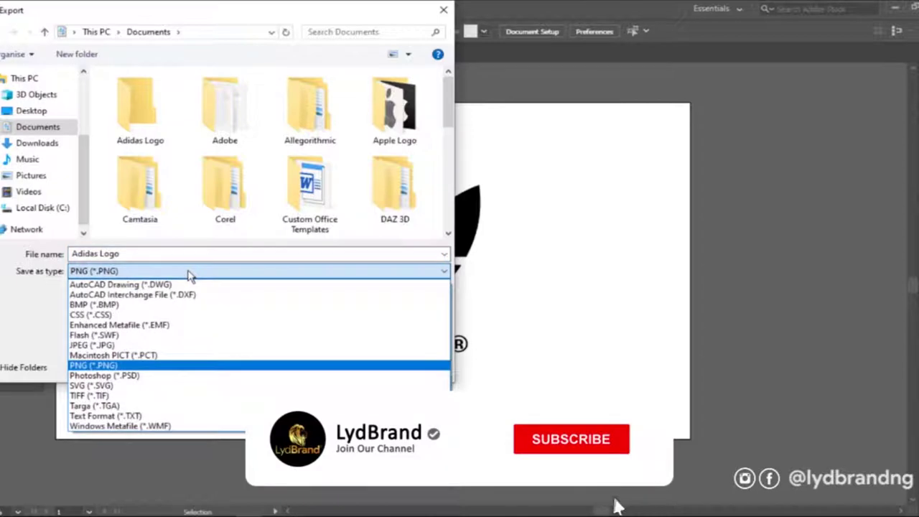
pyautogui.click(165, 346)
pyautogui.doubleClick(141, 126)
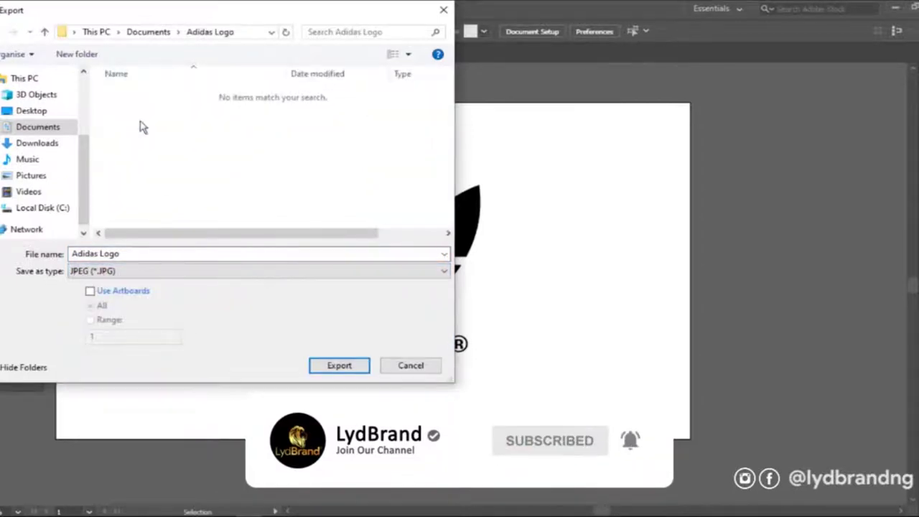
pyautogui.click(334, 368)
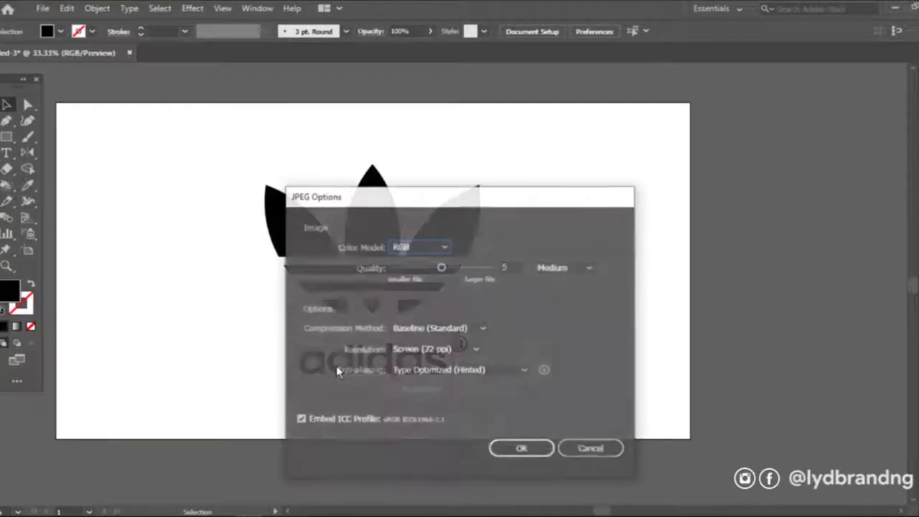
# Set JPEG quality 10 and High (300 ppi) resolution, then view the Adidas Logo folder
pyautogui.moveTo(445, 271); pyautogui.dragTo(500, 328)
pyautogui.click(473, 349)
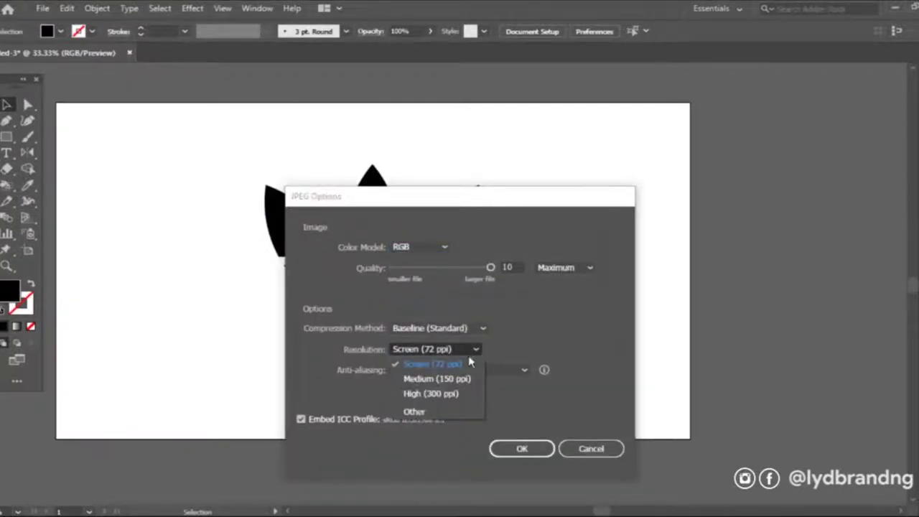
pyautogui.click(471, 394)
pyautogui.click(522, 450)
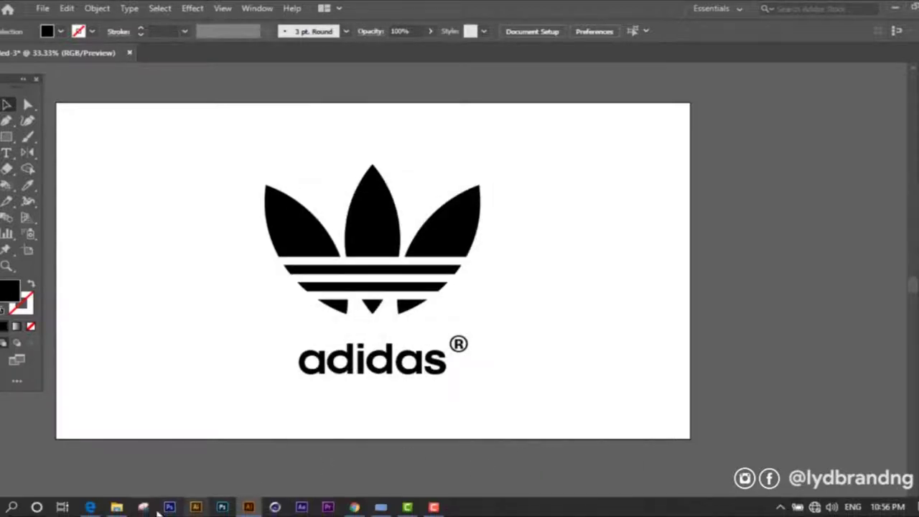
pyautogui.click(143, 509)
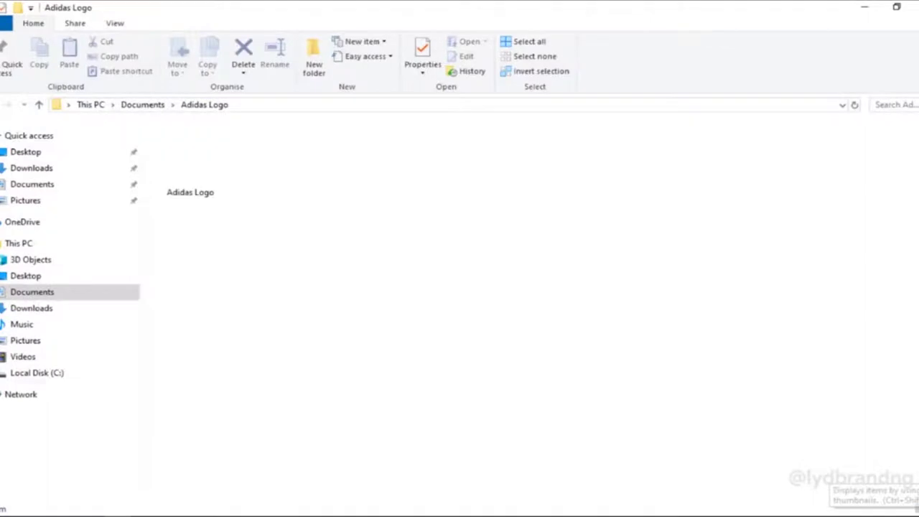
pyautogui.click(196, 156)
pyautogui.doubleClick(195, 156)
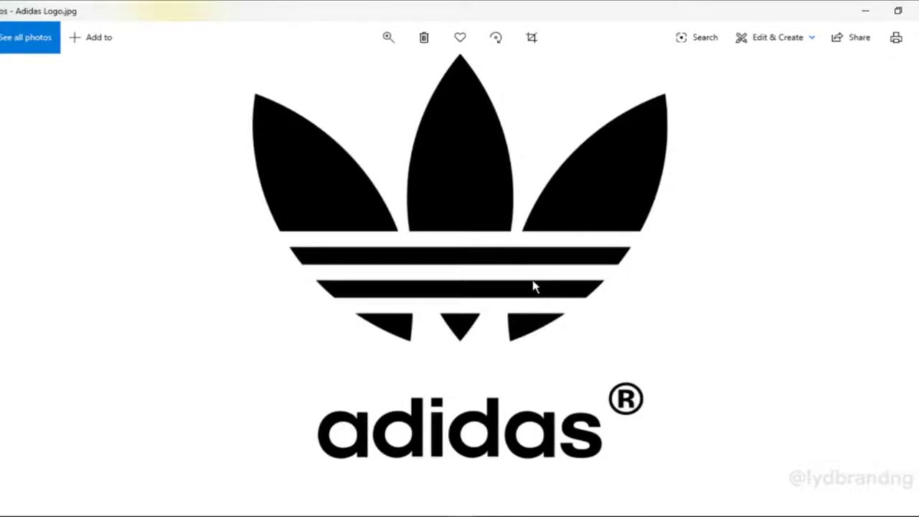
pyautogui.scroll(3, 533, 285)
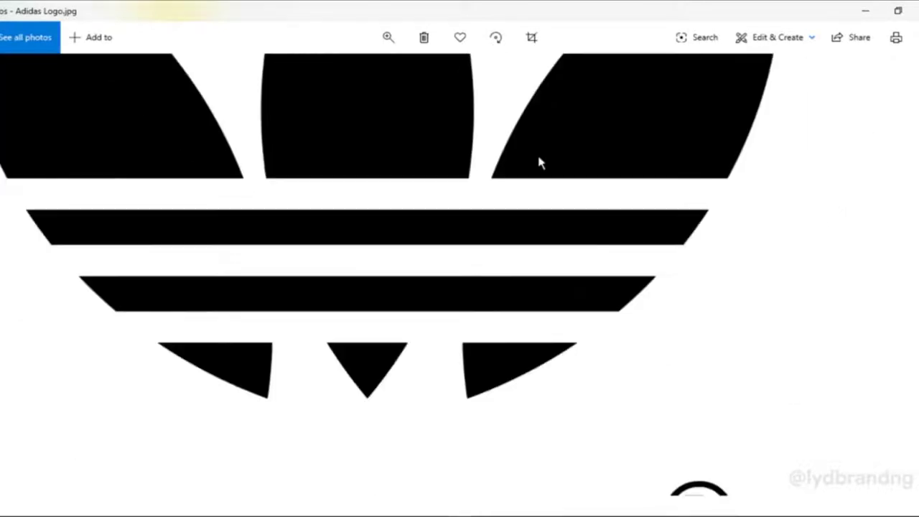
pyautogui.scroll(-2, 498, 164)
pyautogui.scroll(-2, 525, 205)
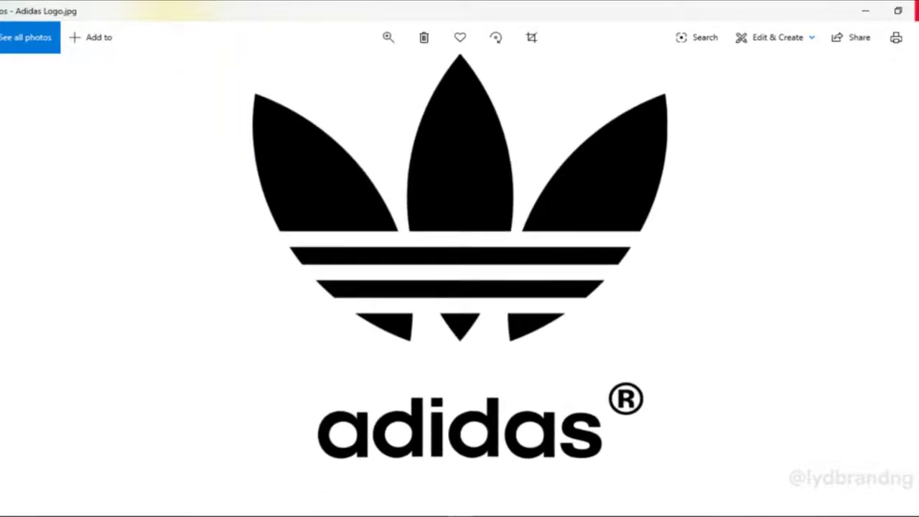
pyautogui.click(915, 10)
pyautogui.click(863, 8)
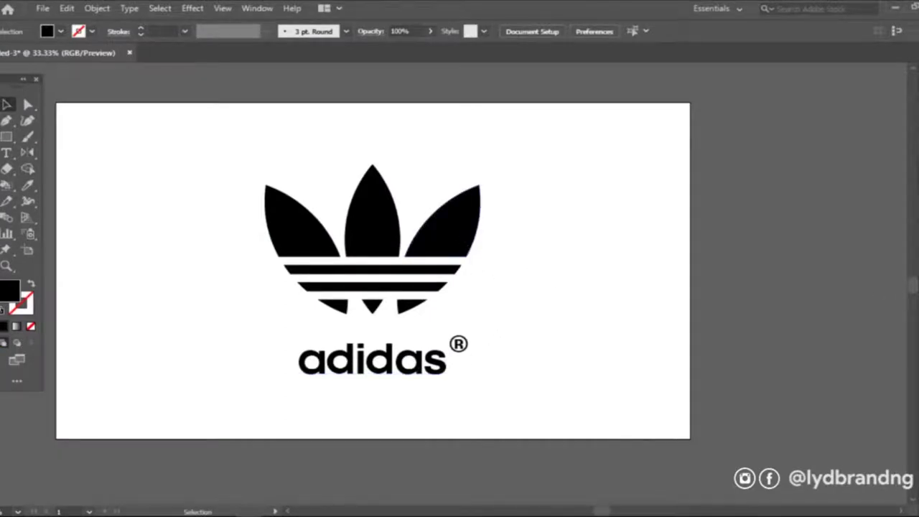
# Draw an artboard-sized 1920x1080 rectangle and move it below the logo group in Layers
pyautogui.press('F7')
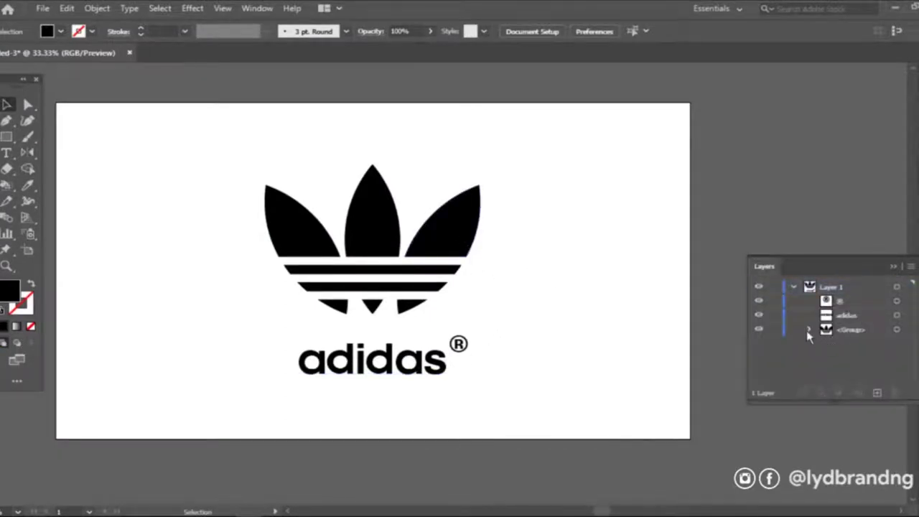
pyautogui.press('m')
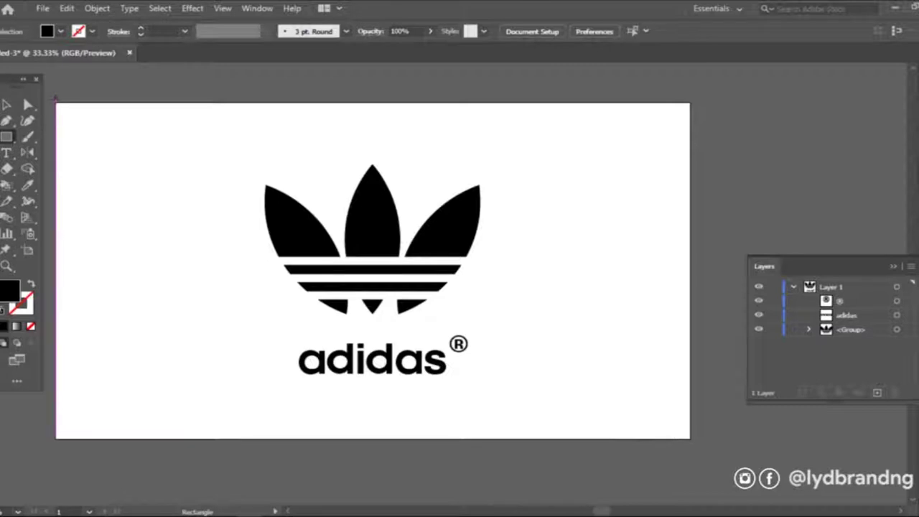
pyautogui.moveTo(56, 103); pyautogui.dragTo(689, 438)
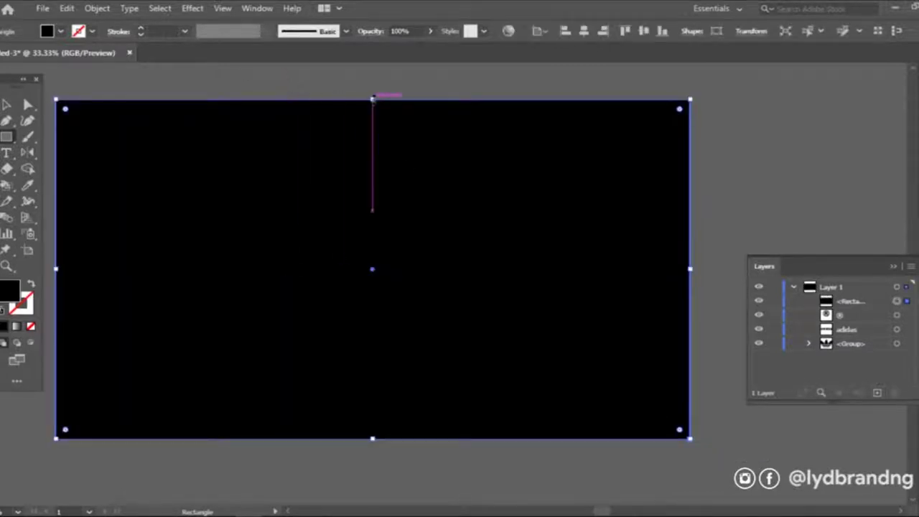
pyautogui.moveTo(850, 301); pyautogui.dragTo(847, 356)
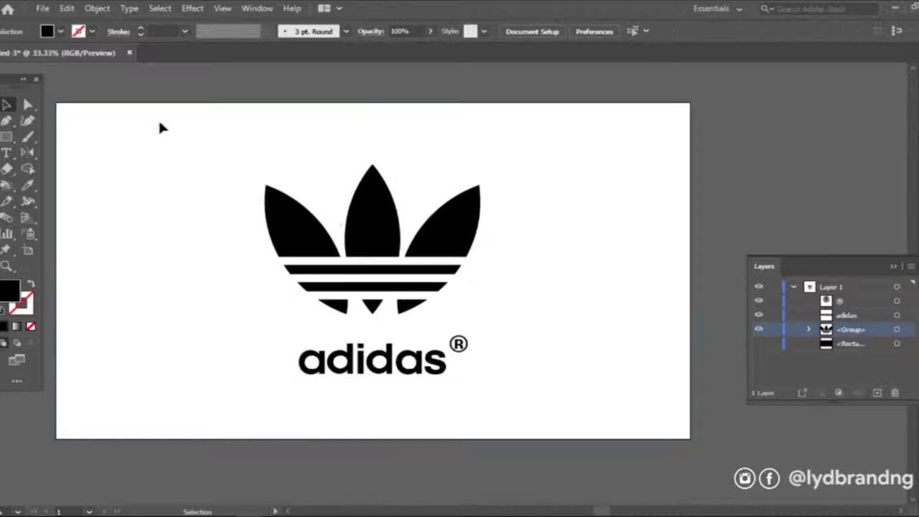
# Fill the trefoil and wordmark white, unhide the black background rectangle and fit the artboard
pyautogui.moveTo(157, 122); pyautogui.dragTo(549, 409)
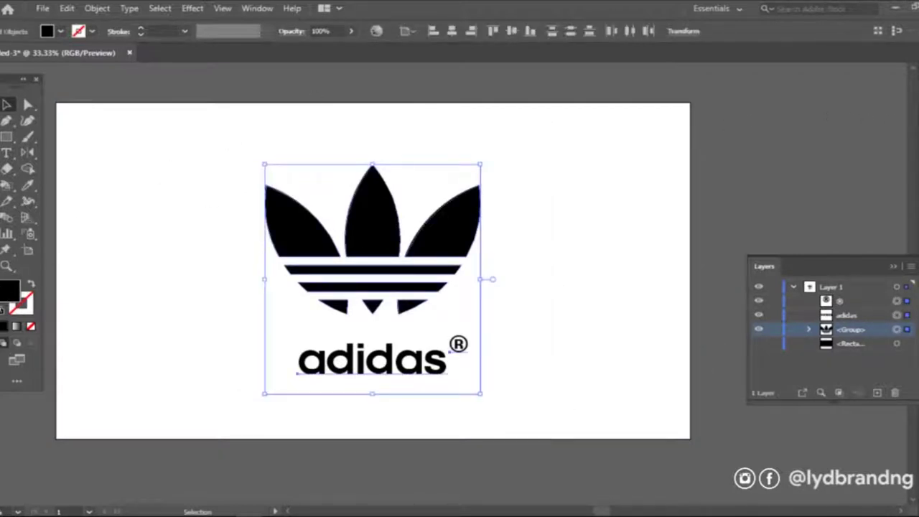
pyautogui.press('F6')
pyautogui.click(776, 153)
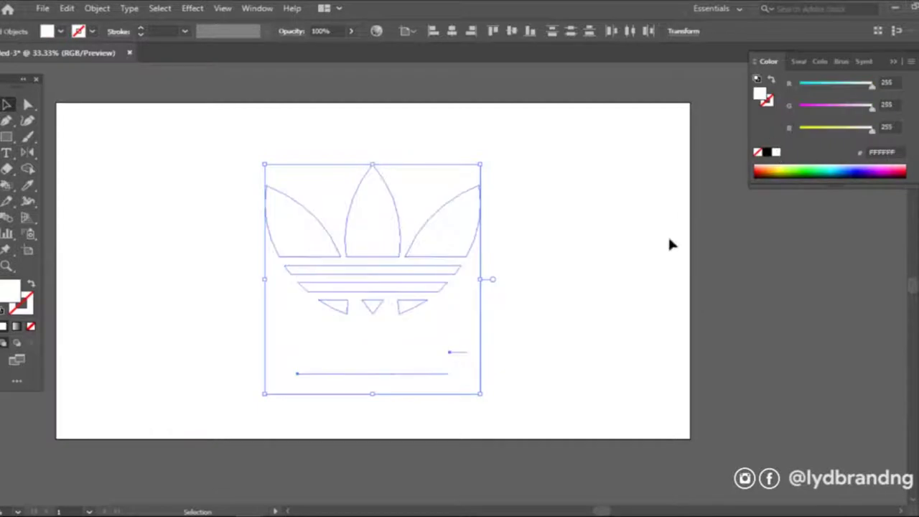
pyautogui.click(627, 253)
pyautogui.click(915, 282)
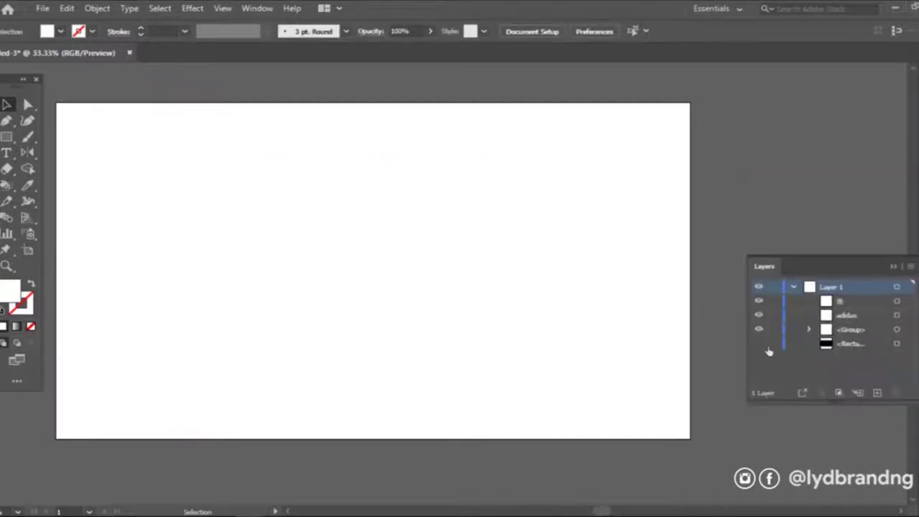
pyautogui.click(759, 344)
pyautogui.click(778, 215)
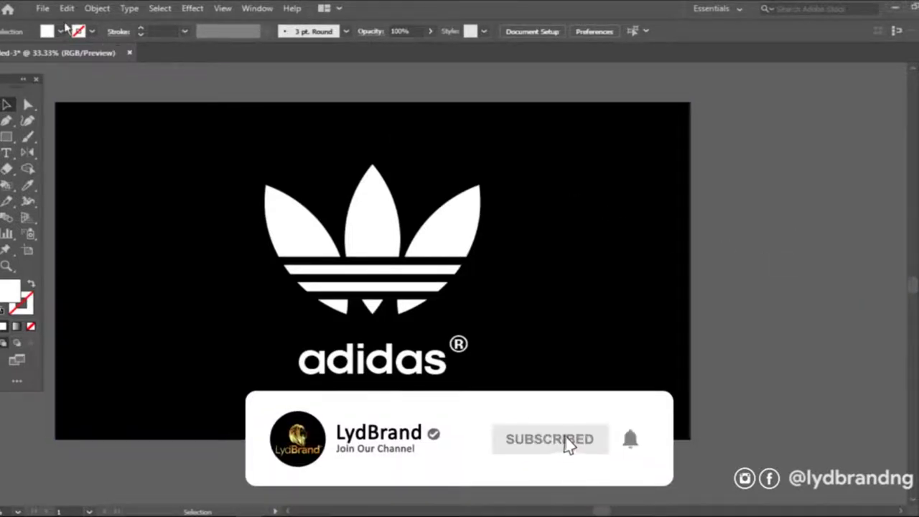
pyautogui.hotkey('ctrl', '0')
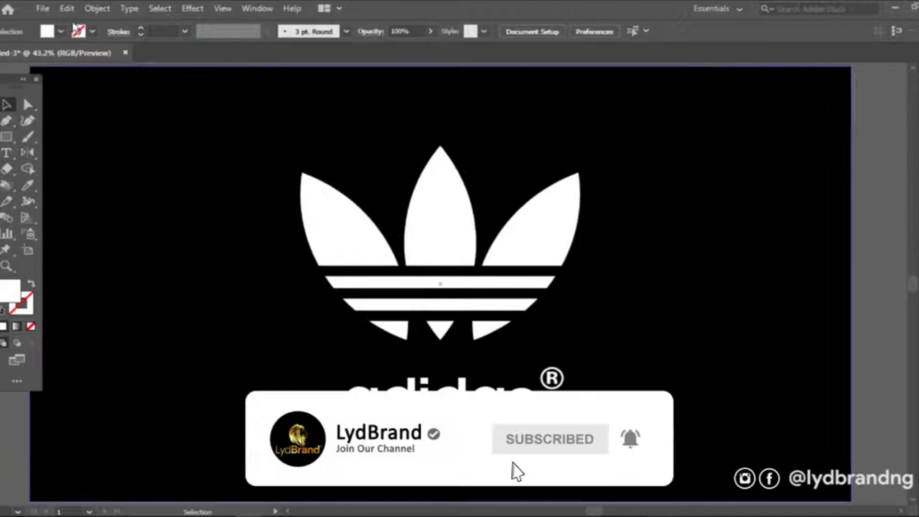
pyautogui.click(42, 8)
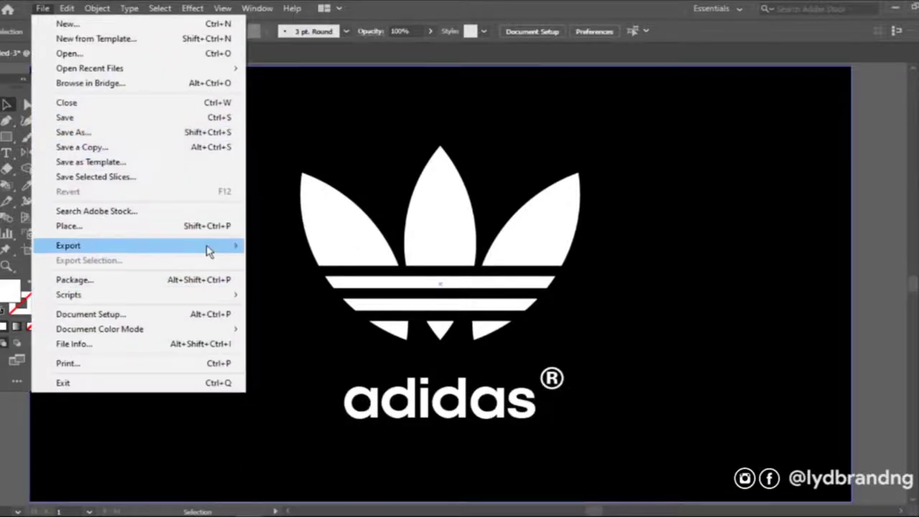
# Export the white-on-black logo as another JPEG under a new file name, keeping the JPEG options
pyautogui.moveTo(137, 245)
pyautogui.click(282, 262)
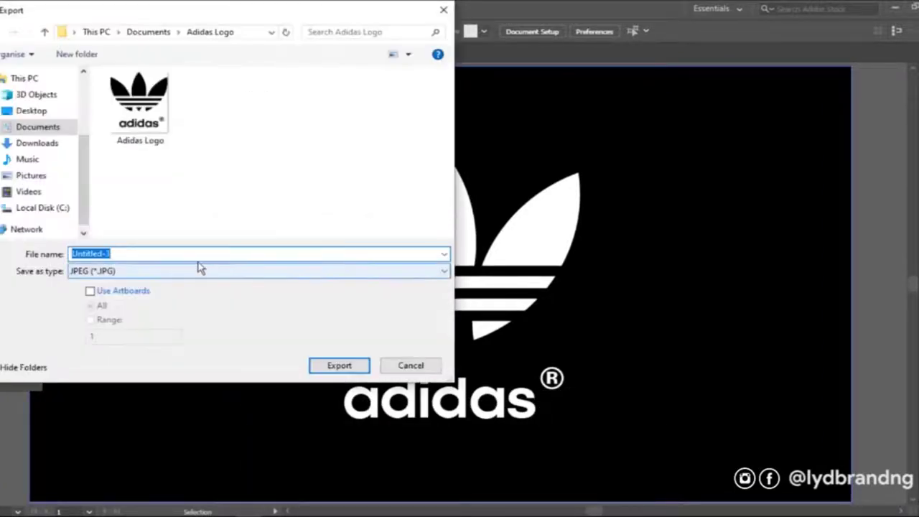
pyautogui.write('Adidas Logo copy')
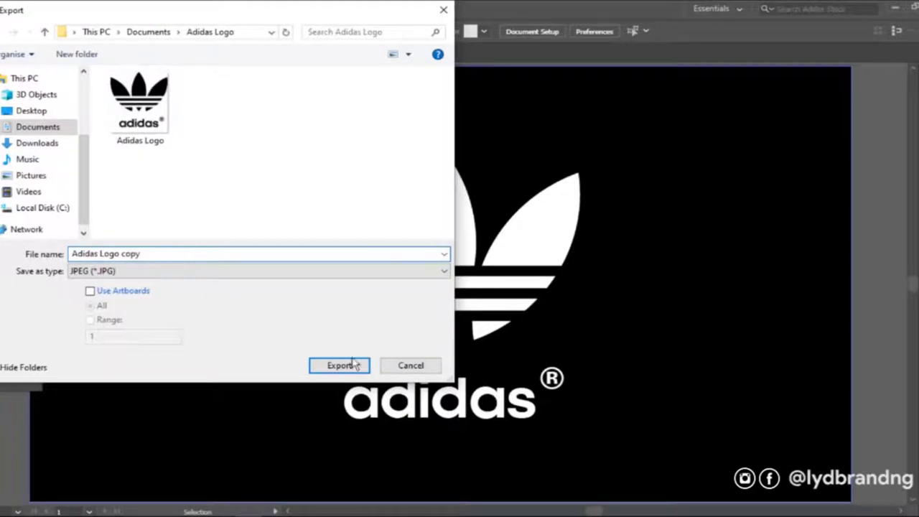
pyautogui.click(354, 365)
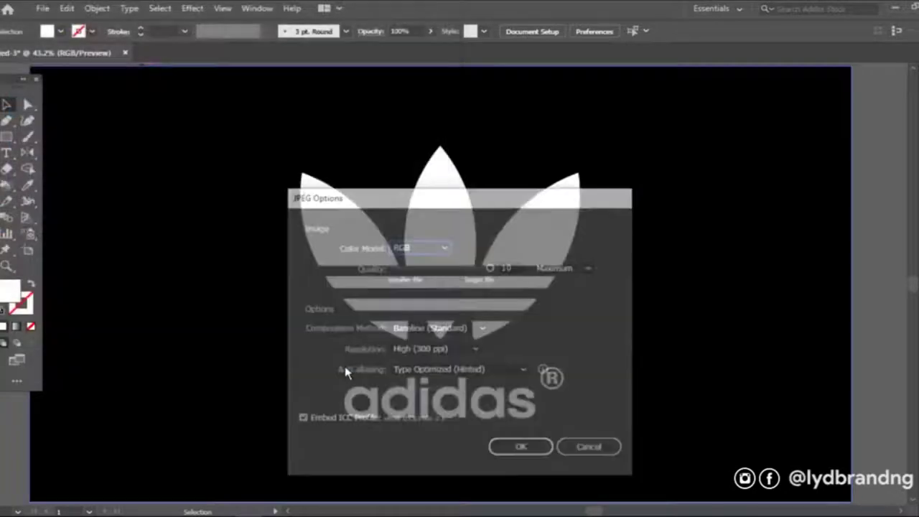
pyautogui.click(522, 448)
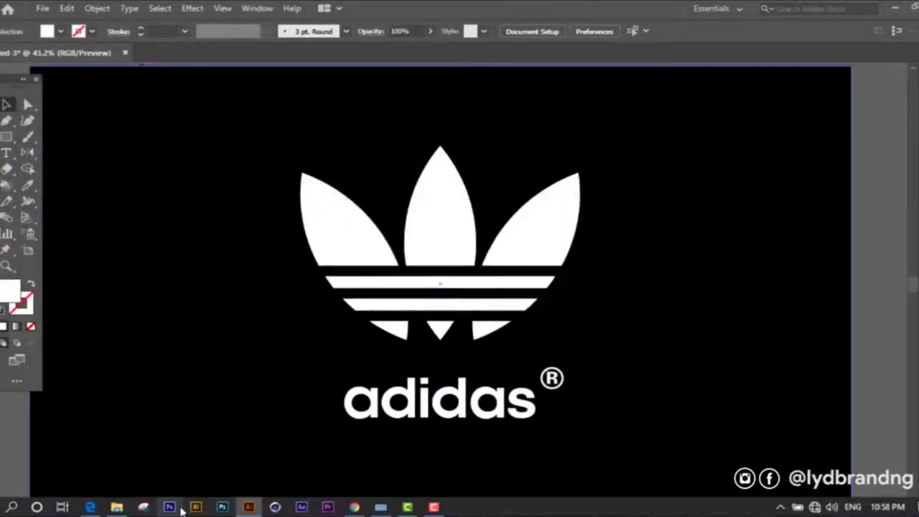
pyautogui.moveTo(116, 507)
pyautogui.click(102, 470)
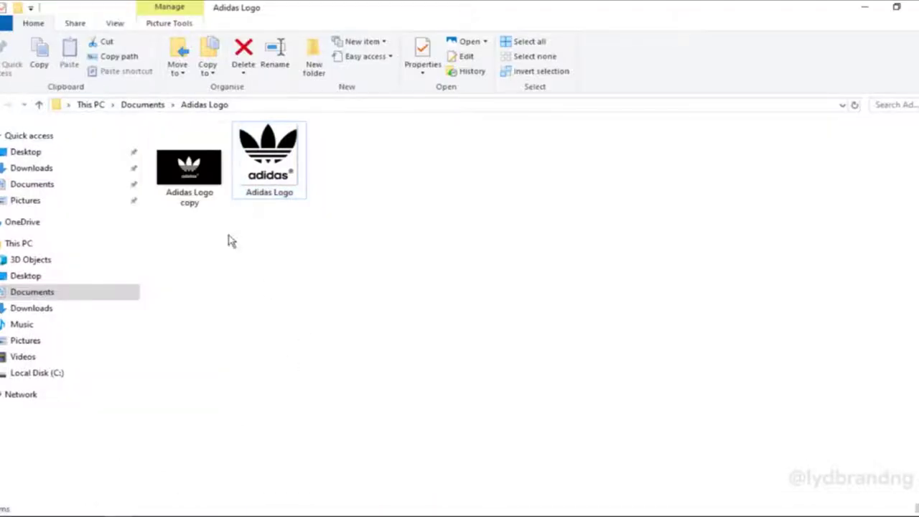
pyautogui.doubleClick(190, 169)
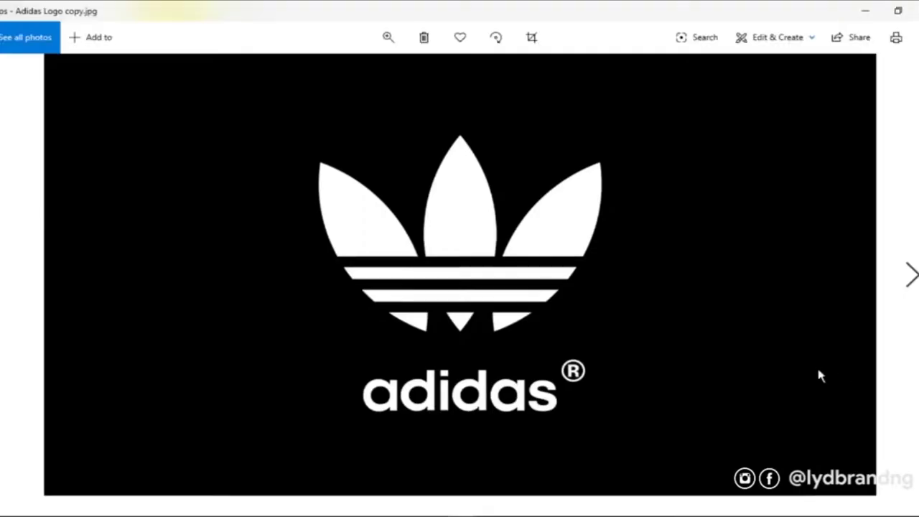
pyautogui.scroll(3, 818, 374)
pyautogui.moveTo(353, 313)
pyautogui.mouseDown()
pyautogui.moveTo(656, 472)
pyautogui.moveTo(623, 261)
pyautogui.moveTo(550, 312)
pyautogui.moveTo(704, 208)
pyautogui.moveTo(464, 302)
pyautogui.moveTo(540, 419)
pyautogui.mouseUp()
pyautogui.scroll(-2, 430, 312)
pyautogui.moveTo(430, 312); pyautogui.dragTo(435, 166)
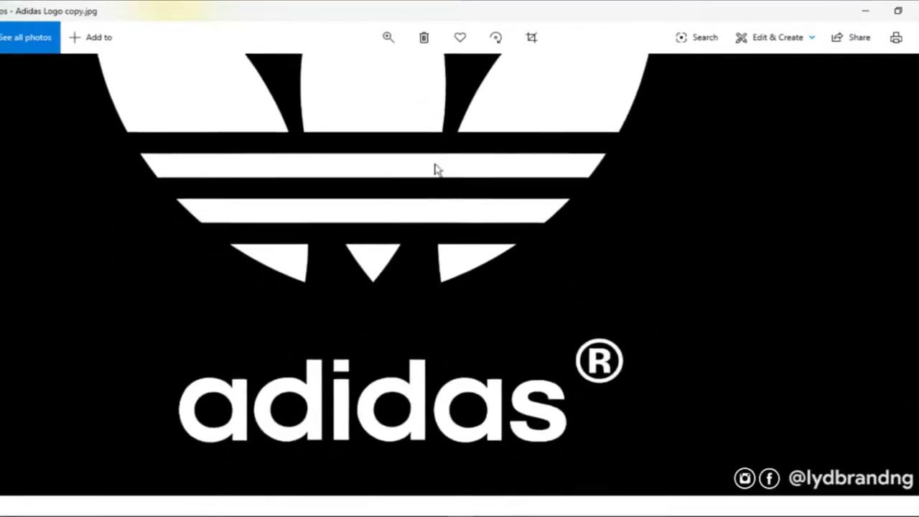
pyautogui.scroll(-3, 550, 272)
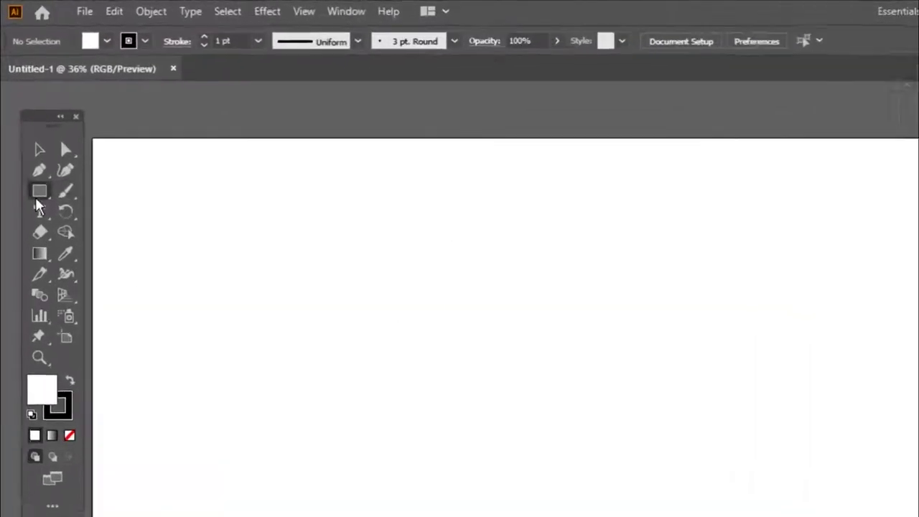
# Draw a large circle with 3 pt stroke and no fill, plus a smaller concentric circle
pyautogui.moveTo(31, 148); pyautogui.dragTo(79, 163)
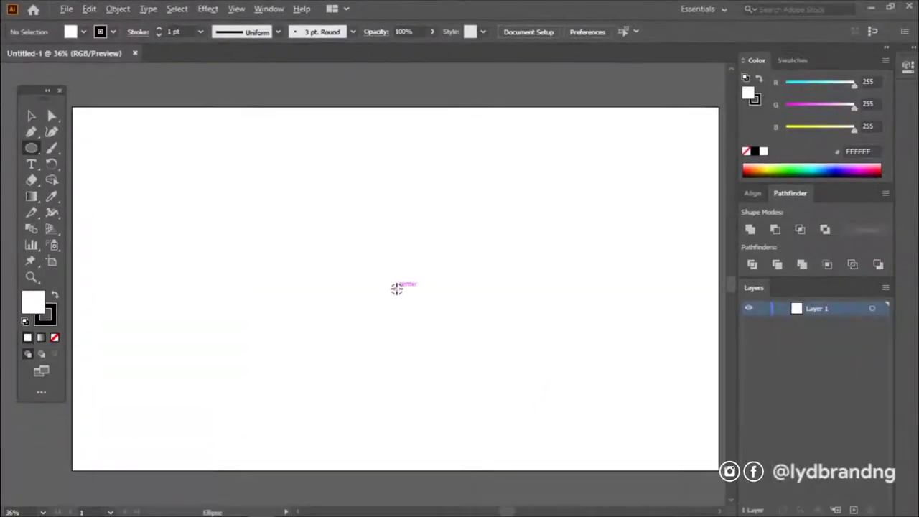
pyautogui.moveTo(446, 327)
pyautogui.mouseDown()
pyautogui.moveTo(498, 371)
pyautogui.moveTo(498, 400)
pyautogui.mouseUp()
pyautogui.click(200, 31)
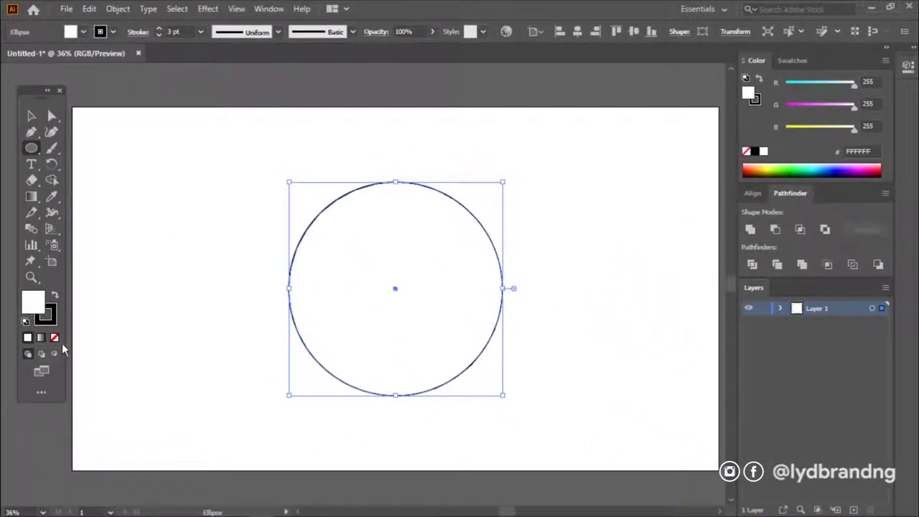
pyautogui.click(54, 336)
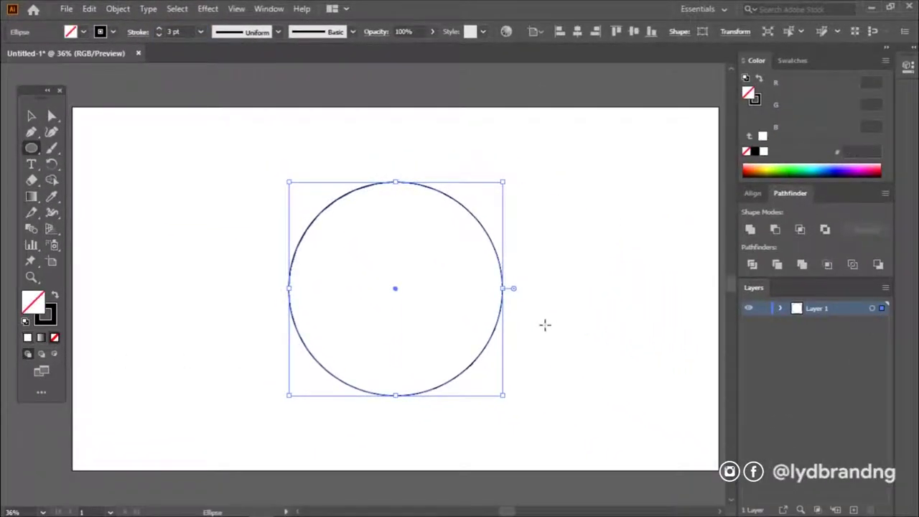
pyautogui.moveTo(503, 394); pyautogui.dragTo(468, 355)
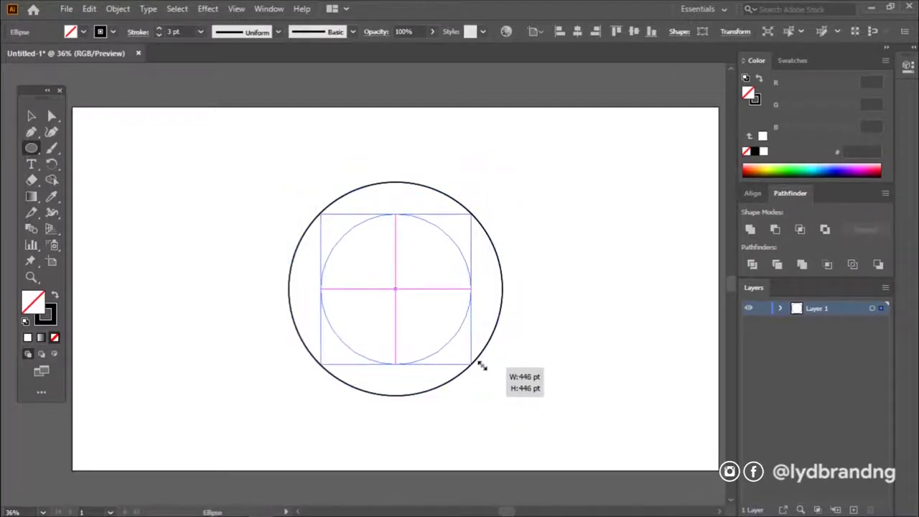
pyautogui.moveTo(468, 355); pyautogui.dragTo(479, 364)
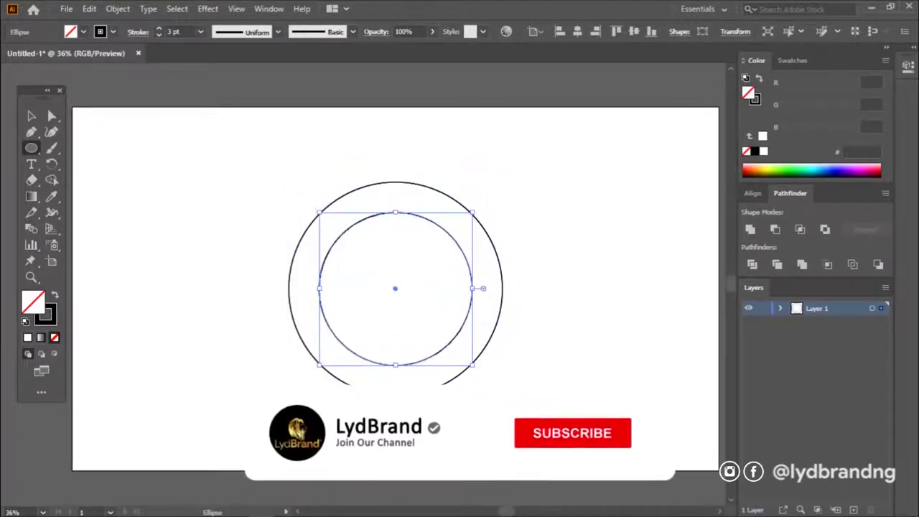
# Create a 3-sided triangle, enlarge it, point it left and place it over the ring's right side
pyautogui.click(32, 148)
pyautogui.click(94, 181)
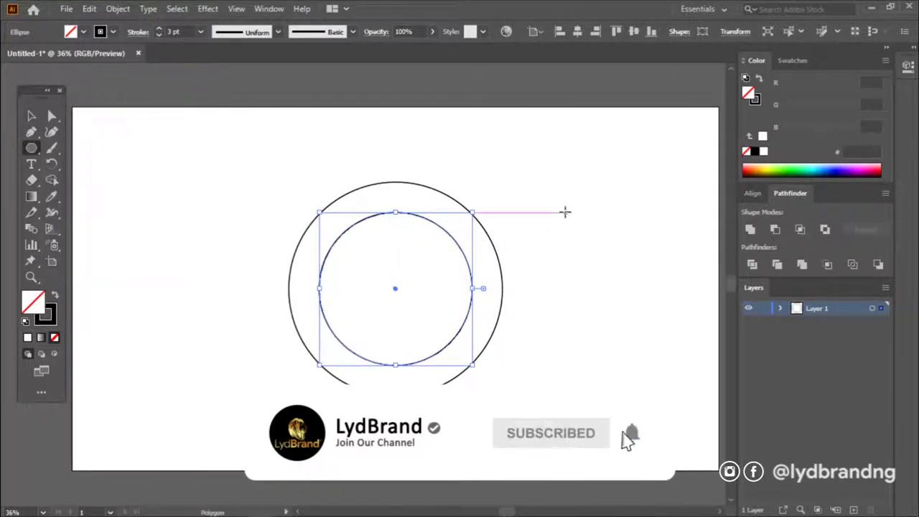
pyautogui.click(573, 211)
pyautogui.write('3')
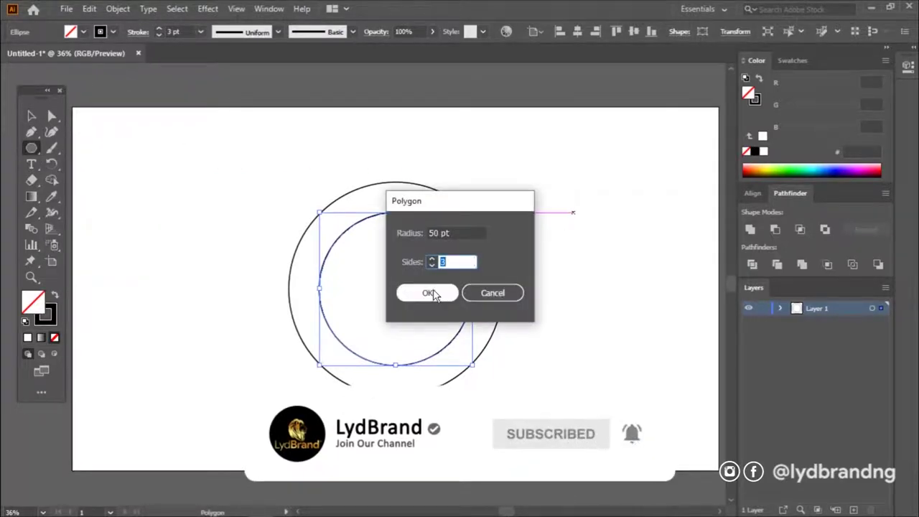
pyautogui.click(428, 293)
pyautogui.moveTo(584, 224); pyautogui.dragTo(672, 294)
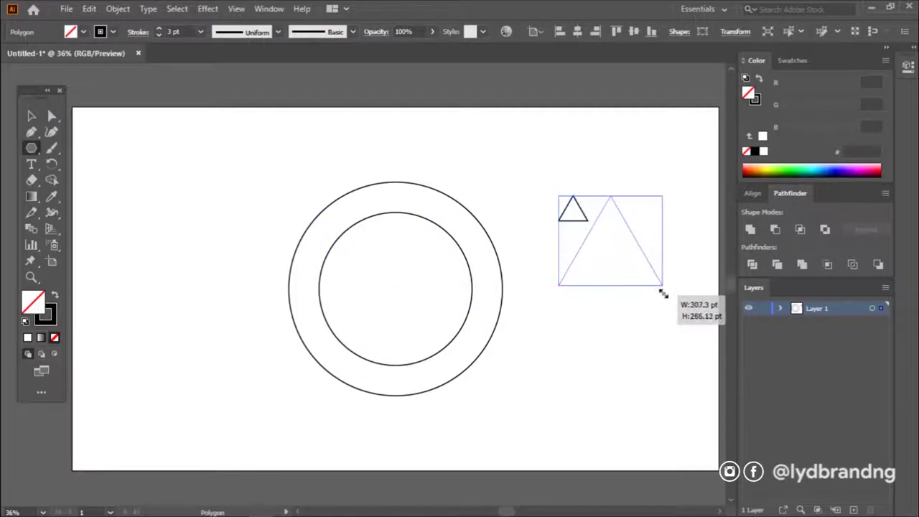
pyautogui.moveTo(673, 296); pyautogui.dragTo(672, 205)
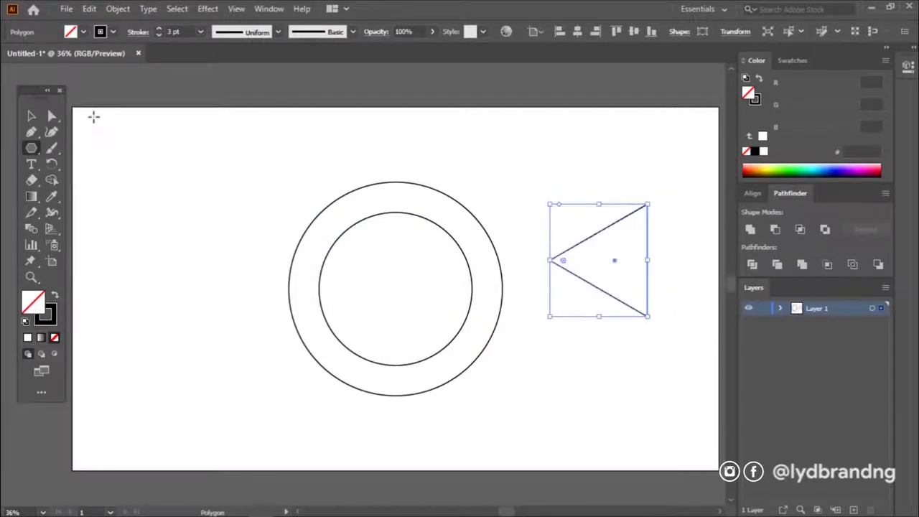
pyautogui.click(31, 116)
pyautogui.moveTo(645, 313)
pyautogui.mouseDown()
pyautogui.moveTo(493, 342)
pyautogui.moveTo(518, 358)
pyautogui.moveTo(520, 375)
pyautogui.moveTo(512, 359)
pyautogui.mouseUp()
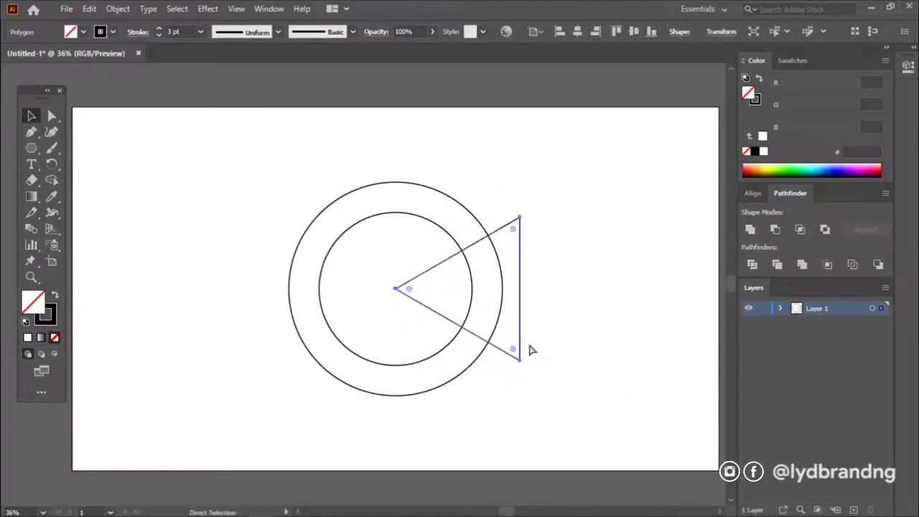
# Merge the ring with the triangle using Shape Builder and delete the leftover inner wedge
pyautogui.hotkey('ctrl', 'a')
pyautogui.click(603, 341)
pyautogui.hotkey('ctrl', 'a')
pyautogui.click(66, 164)
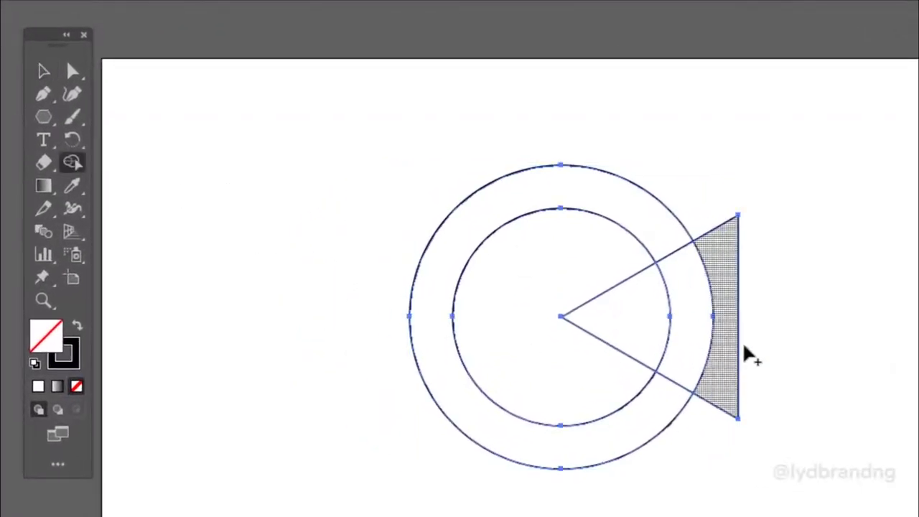
pyautogui.moveTo(495, 287); pyautogui.dragTo(362, 296)
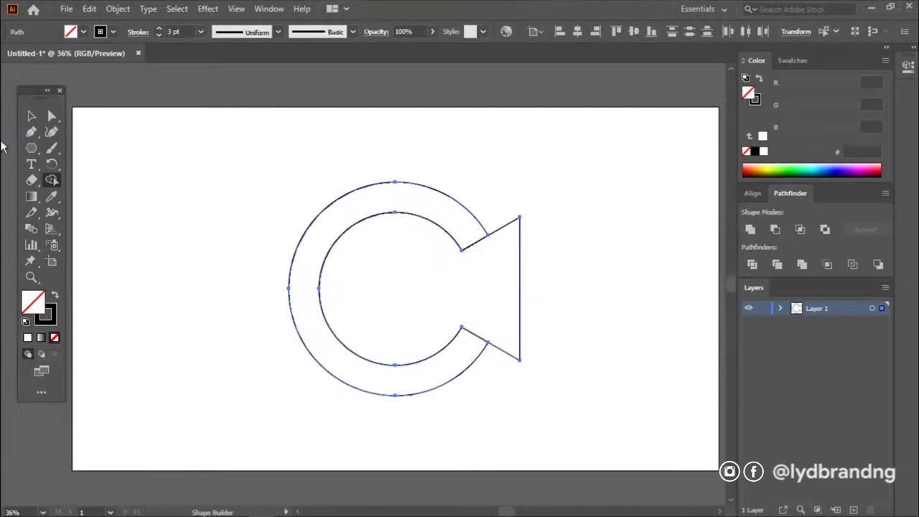
pyautogui.click(31, 115)
pyautogui.click(510, 328)
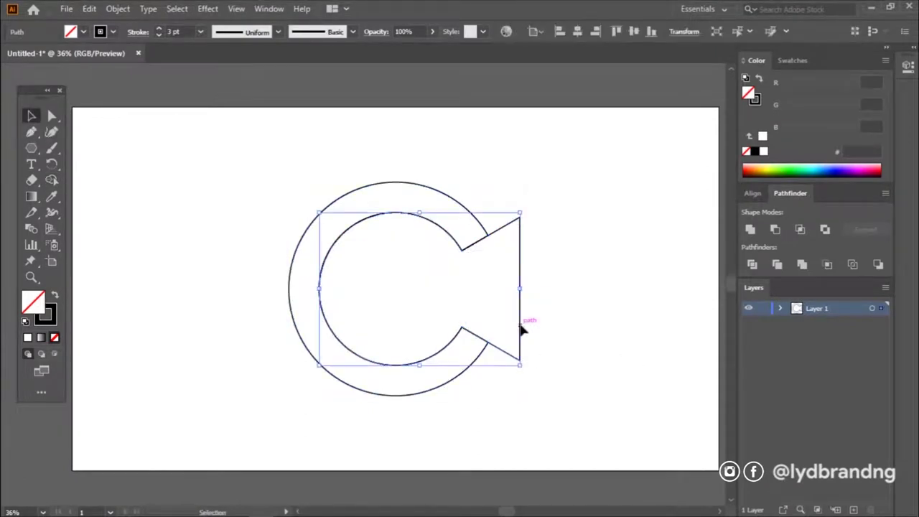
pyautogui.press('Delete')
# Fill the C shape black with no stroke and keep it selected
pyautogui.click(475, 352)
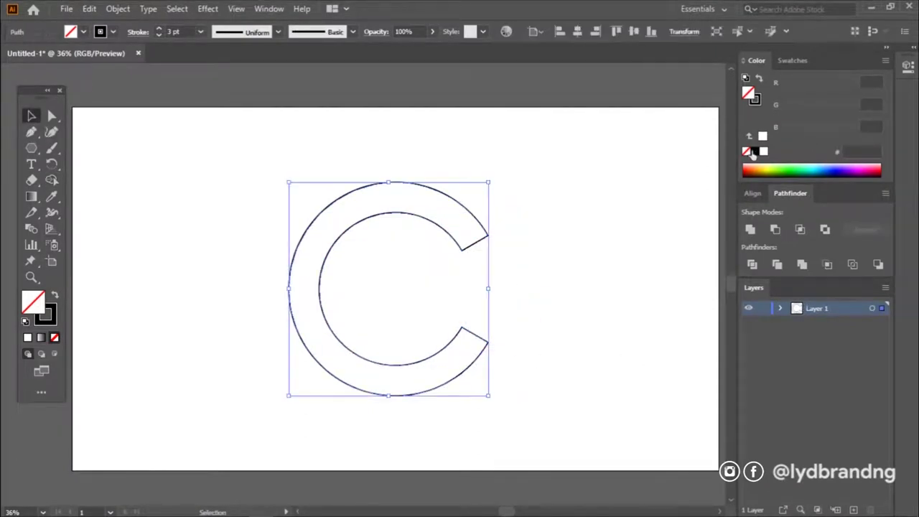
pyautogui.click(754, 152)
pyautogui.click(56, 338)
pyautogui.click(155, 248)
pyautogui.click(305, 287)
pyautogui.click(51, 163)
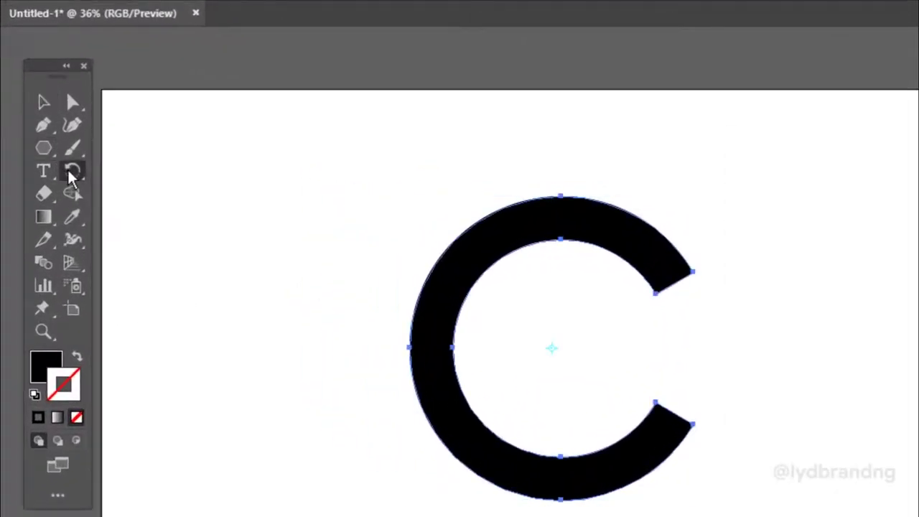
pyautogui.moveTo(72, 176); pyautogui.dragTo(148, 213)
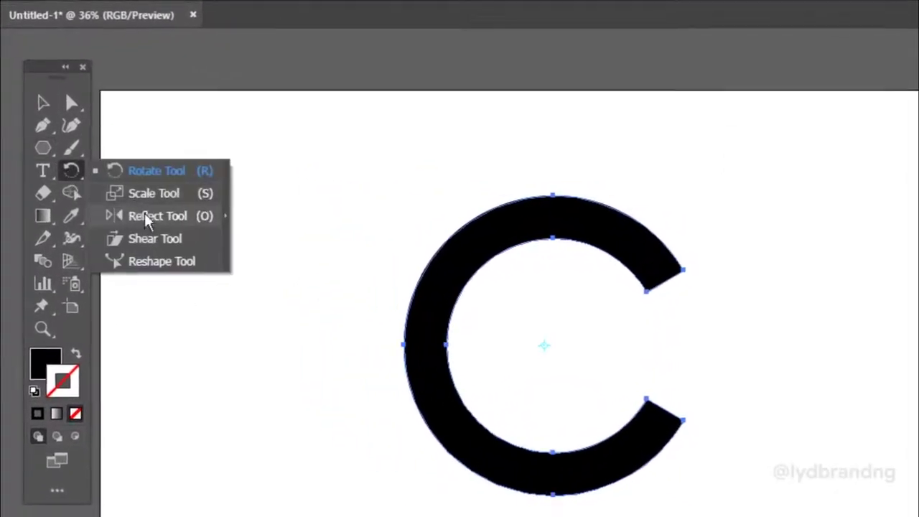
# Make a vertically mirrored copy of the C and move the left C to interlock with it
pyautogui.press('Return')
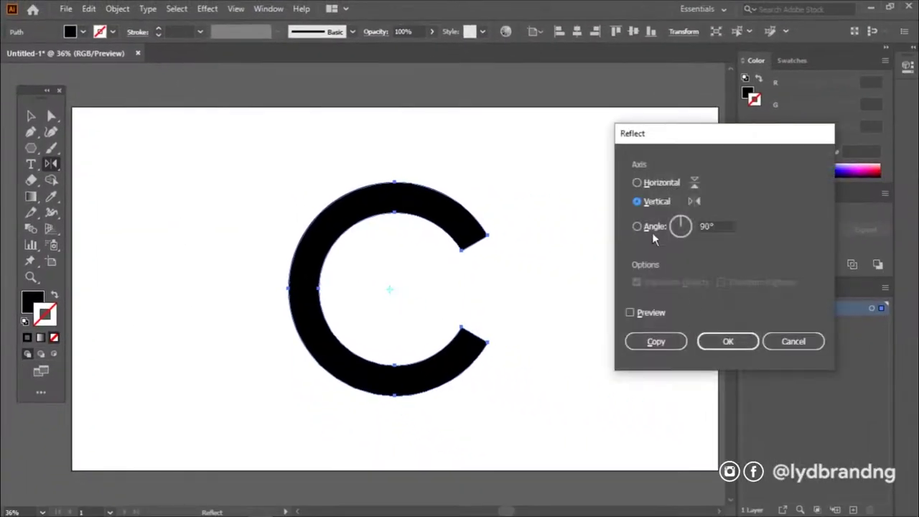
pyautogui.click(631, 313)
pyautogui.click(659, 343)
pyautogui.click(30, 115)
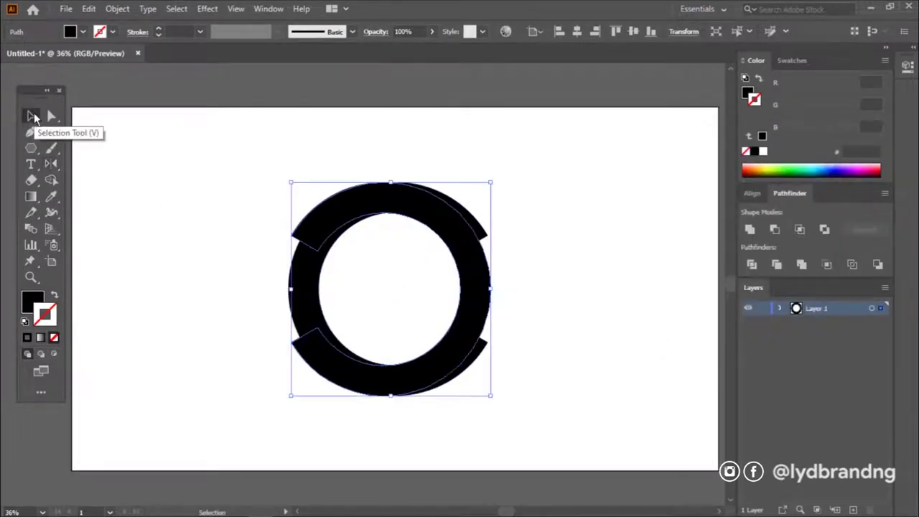
pyautogui.click(237, 323)
pyautogui.moveTo(337, 384); pyautogui.dragTo(236, 382)
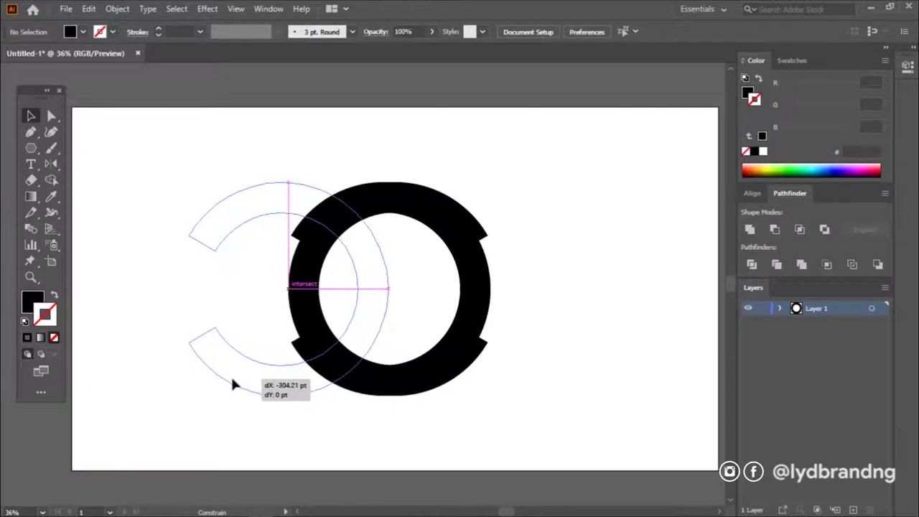
pyautogui.moveTo(236, 381); pyautogui.dragTo(231, 381)
# Unite both Cs into one CC shape, scale it down and centre it on the artboard
pyautogui.moveTo(215, 421); pyautogui.dragTo(448, 272)
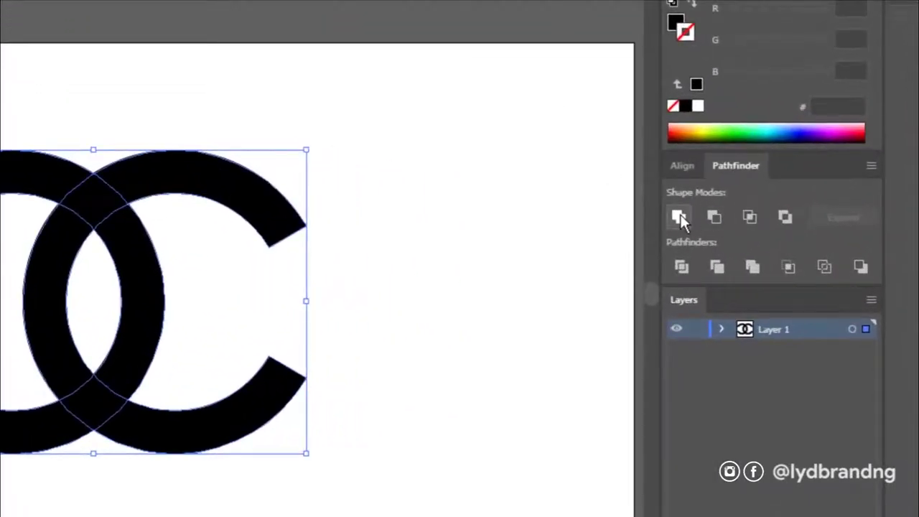
pyautogui.click(749, 229)
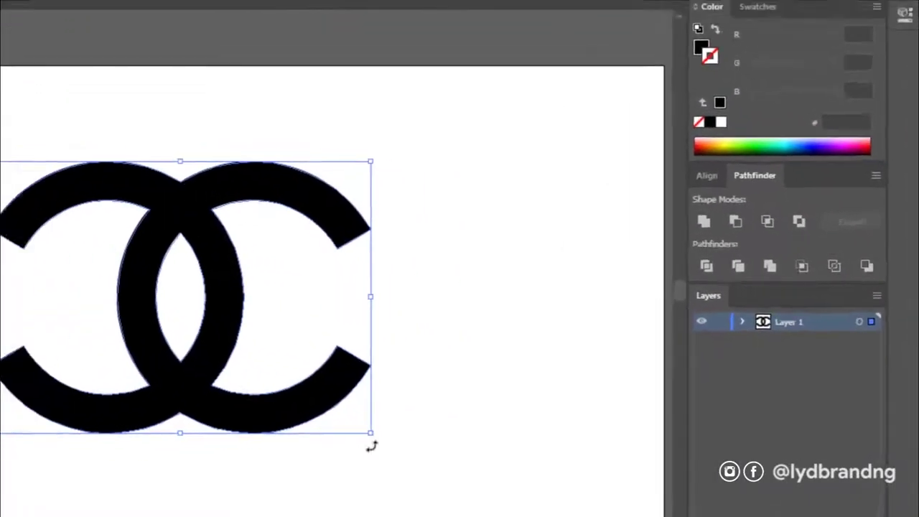
pyautogui.moveTo(488, 389)
pyautogui.mouseDown()
pyautogui.moveTo(391, 328)
pyautogui.moveTo(451, 323)
pyautogui.mouseUp()
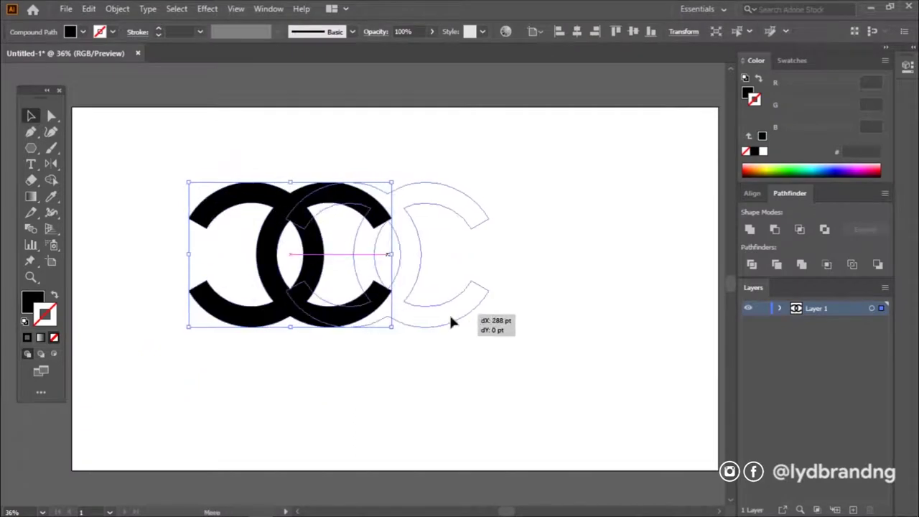
pyautogui.click(576, 32)
pyautogui.click(440, 379)
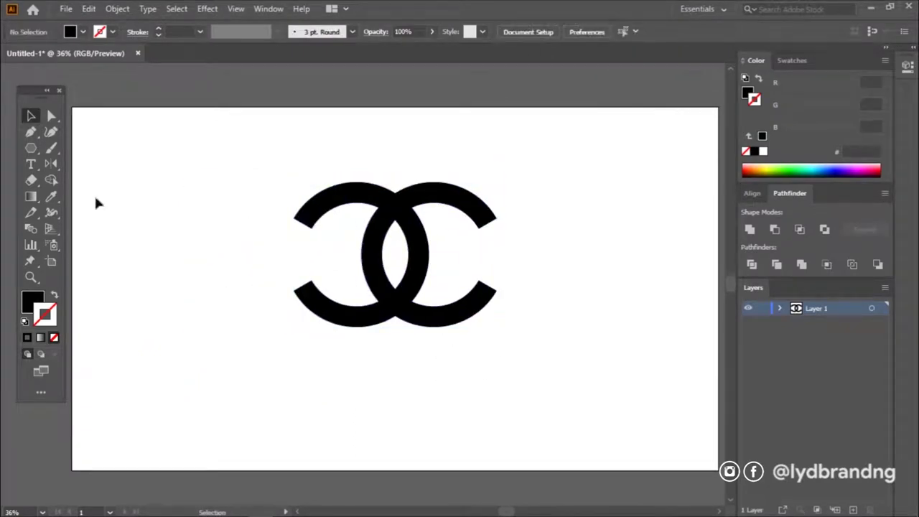
pyautogui.press('t')
pyautogui.click(363, 392)
# Add CHANEL text below the mark at 72 pt in the Couture Bold font
pyautogui.click(666, 32)
pyautogui.click(689, 273)
pyautogui.moveTo(482, 385); pyautogui.dragTo(285, 370)
pyautogui.write('CHANEL')
pyautogui.press('Escape')
pyautogui.click(512, 31)
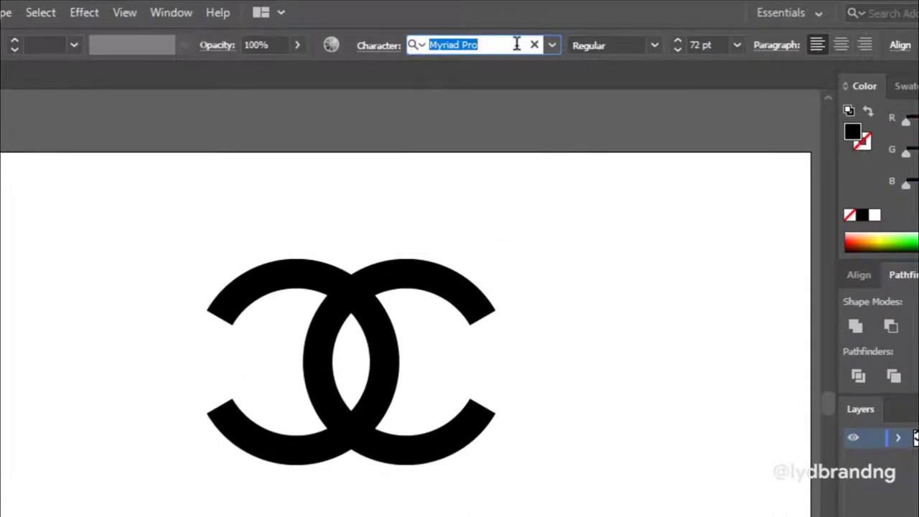
pyautogui.write('cou')
pyautogui.click(560, 260)
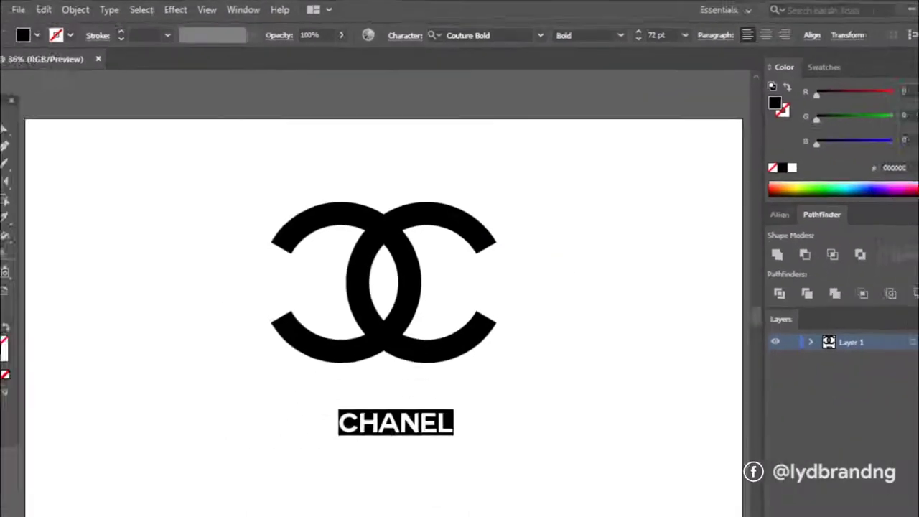
# Enlarge CHANEL to match the logo's width and nudge the CC mark down slightly
pyautogui.click(30, 117)
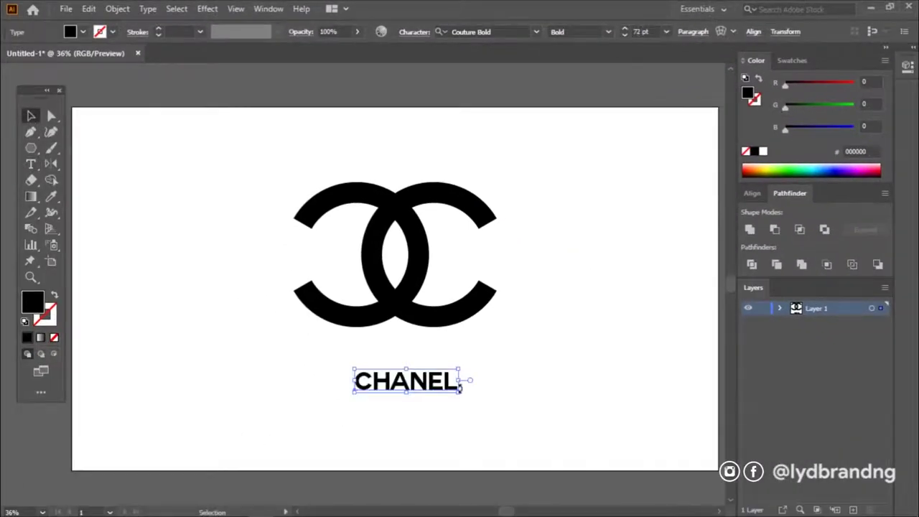
pyautogui.moveTo(460, 395); pyautogui.dragTo(497, 386)
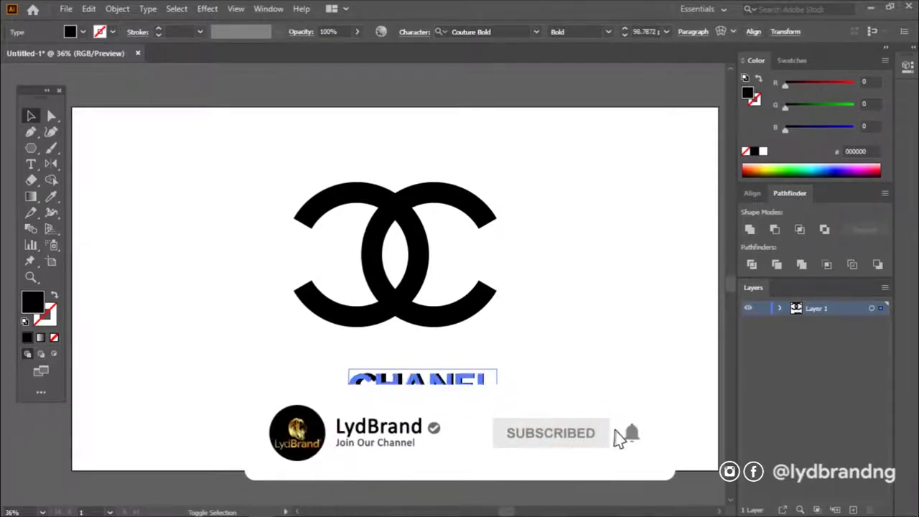
pyautogui.moveTo(497, 407); pyautogui.dragTo(497, 409)
pyautogui.hotkey('ctrl', 'a')
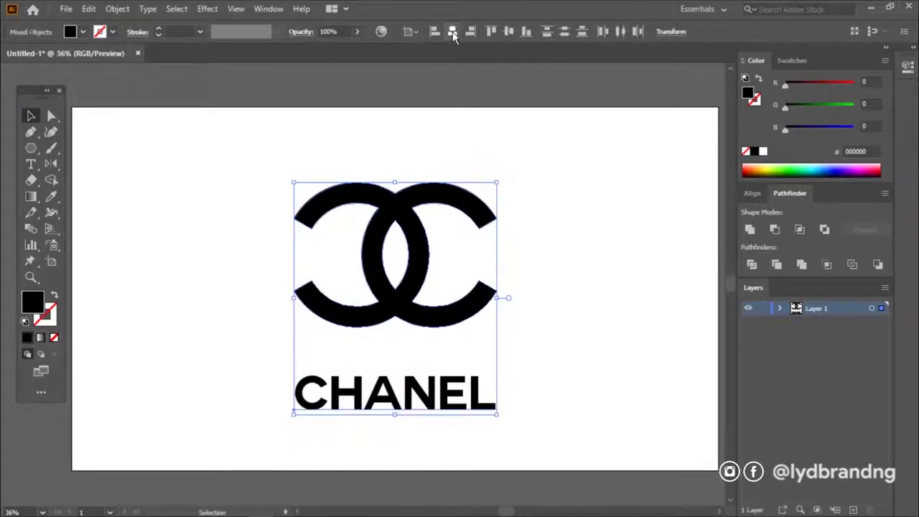
pyautogui.click(562, 268)
pyautogui.click(430, 323)
pyautogui.hotkey('shift', 'Down')
pyautogui.hotkey('shift', 'Down')
pyautogui.hotkey('shift', 'Down')
# Group the CC mark with the CHANEL wordmark and centre the group on the artboard
pyautogui.click(434, 409)
pyautogui.click(539, 415)
pyautogui.hotkey('ctrl', 'a')
pyautogui.hotkey('shift', 'Up')
pyautogui.hotkey('shift', 'Up')
pyautogui.hotkey('shift', 'Up')
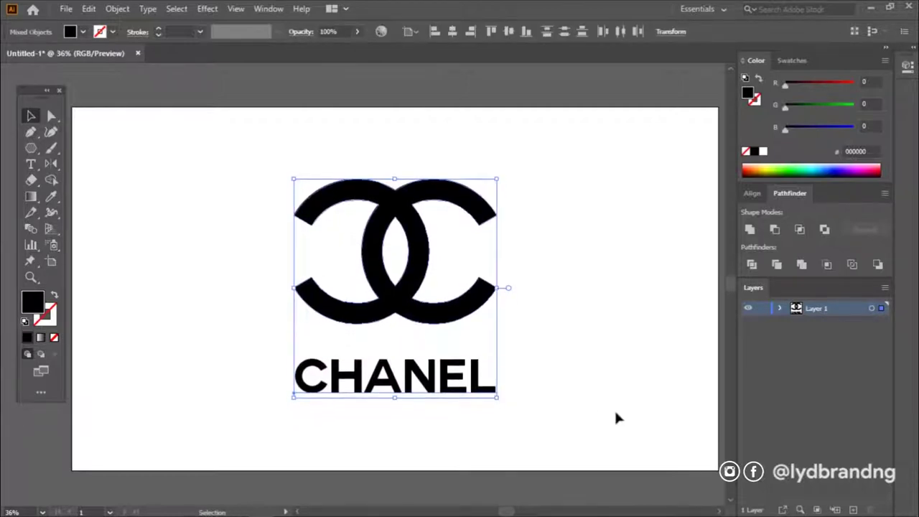
pyautogui.press('a')
pyautogui.hotkey('ctrl', 'g')
pyautogui.press('v')
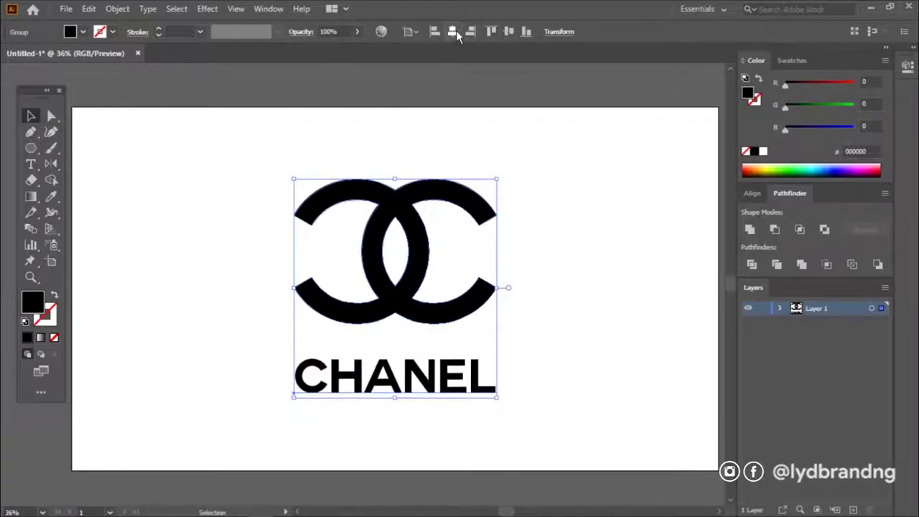
pyautogui.click(509, 32)
pyautogui.click(547, 396)
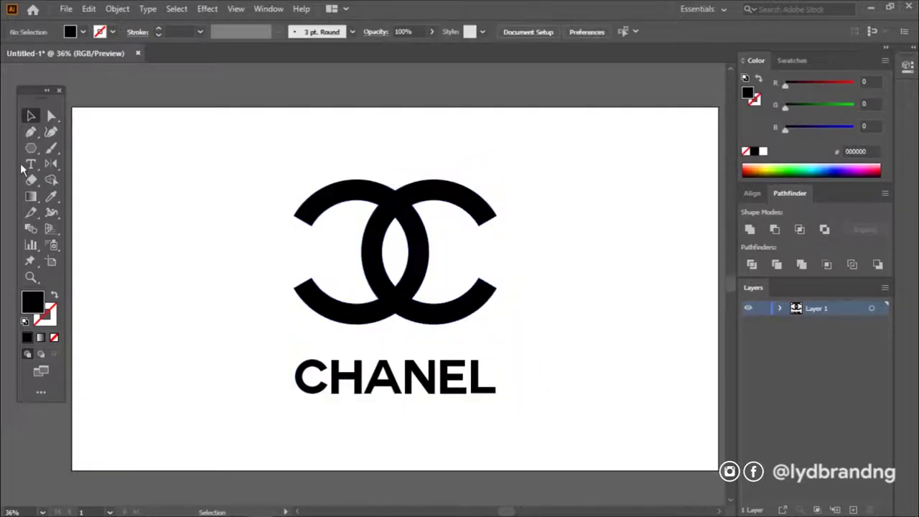
pyautogui.moveTo(31, 148); pyautogui.dragTo(83, 148)
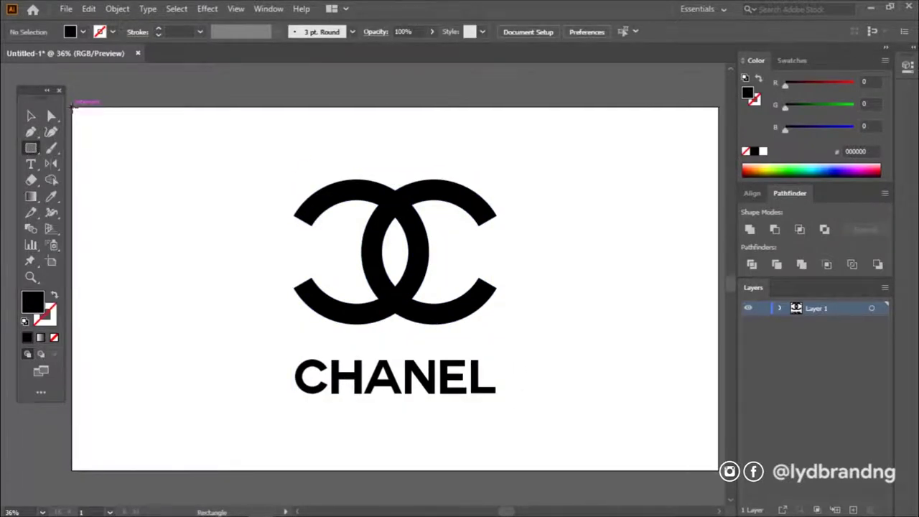
# Draw an artboard-sized rectangle and send it behind the logo
pyautogui.moveTo(72, 107); pyautogui.dragTo(714, 466)
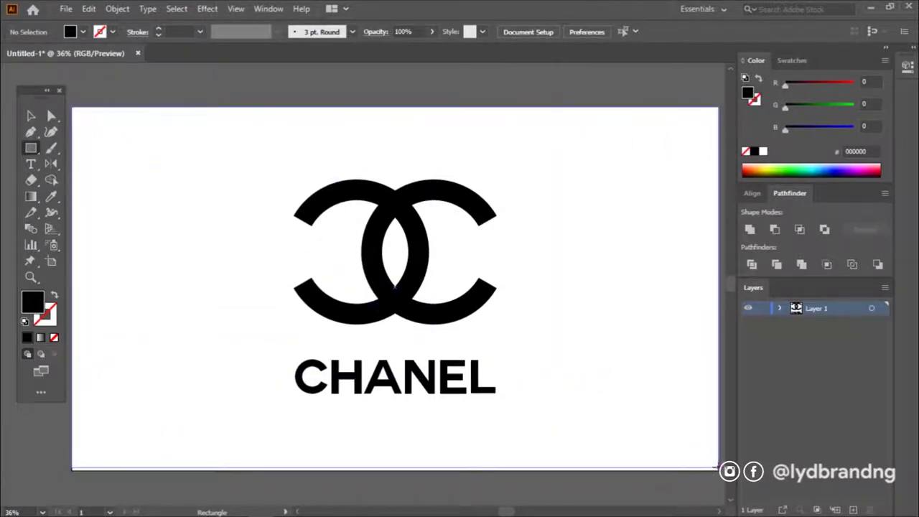
pyautogui.moveTo(714, 466); pyautogui.dragTo(716, 469)
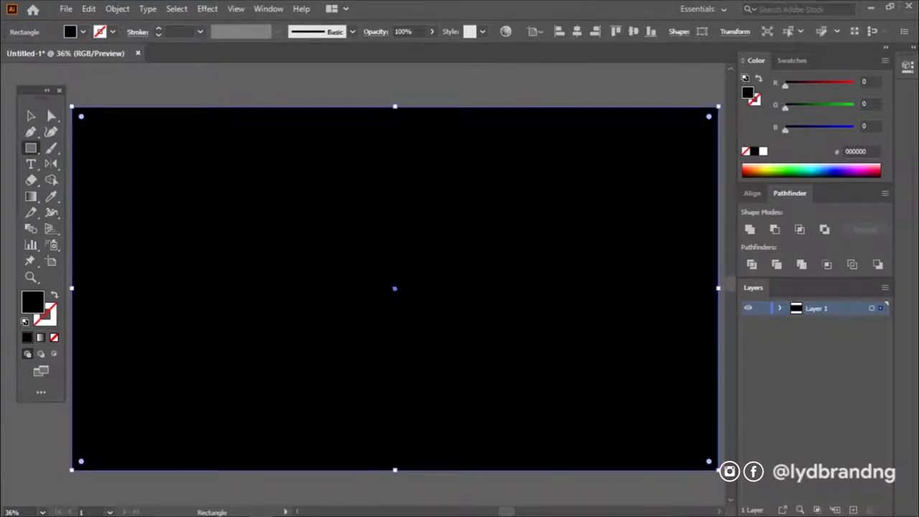
pyautogui.click(763, 151)
pyautogui.rightClick(670, 379)
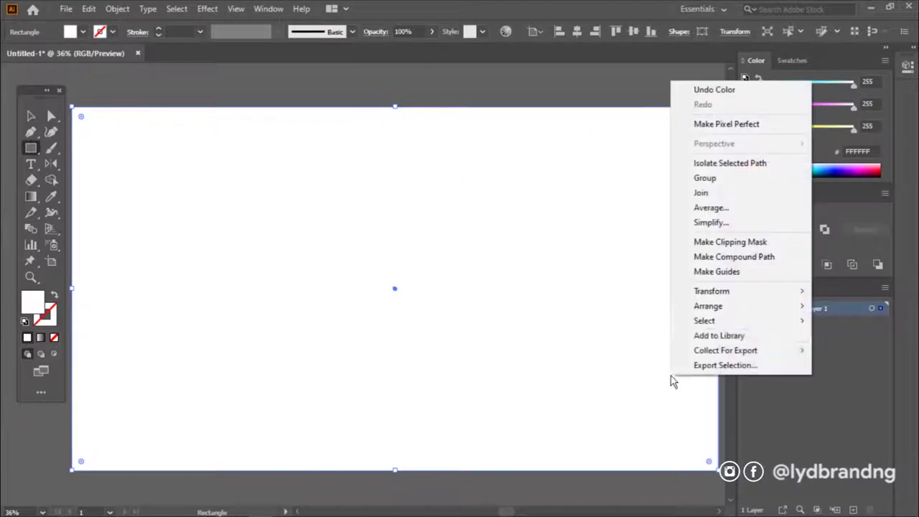
pyautogui.click(602, 342)
pyautogui.press('v')
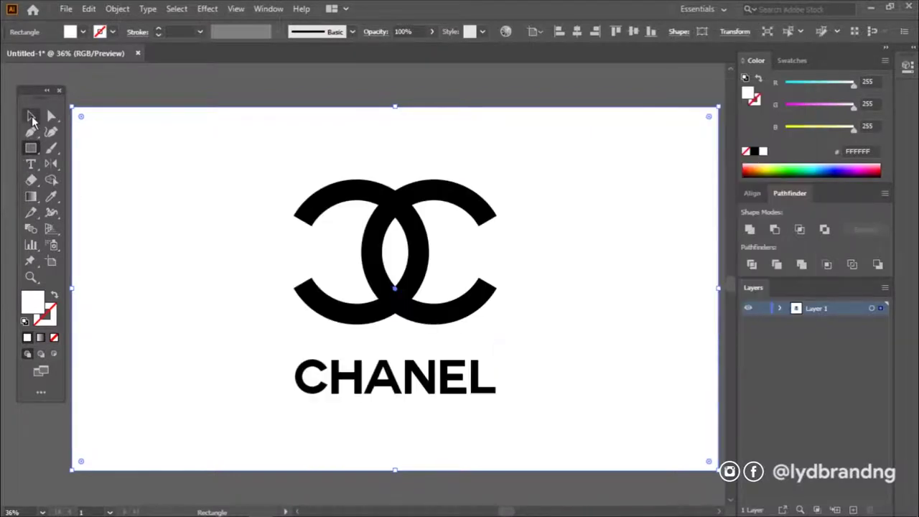
# Make the logo group white and the background rectangle black
pyautogui.click(369, 251)
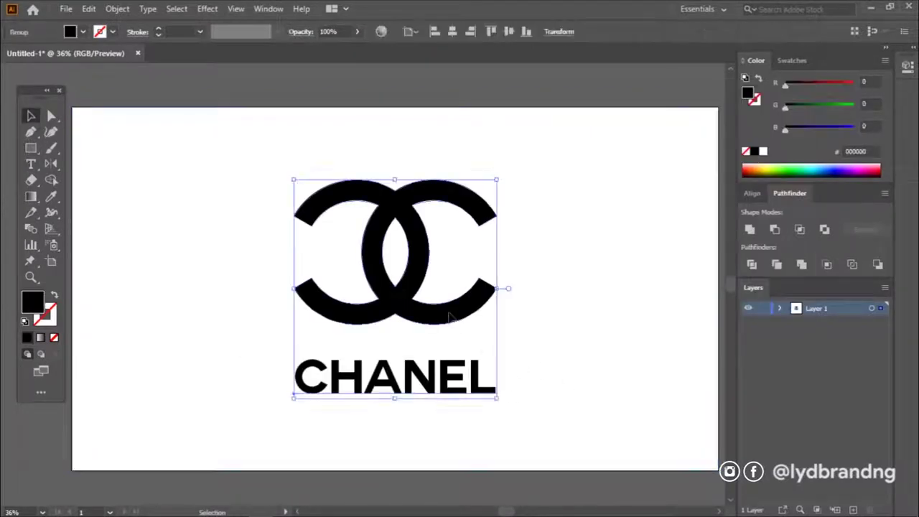
pyautogui.click(763, 151)
pyautogui.click(636, 313)
pyautogui.click(754, 152)
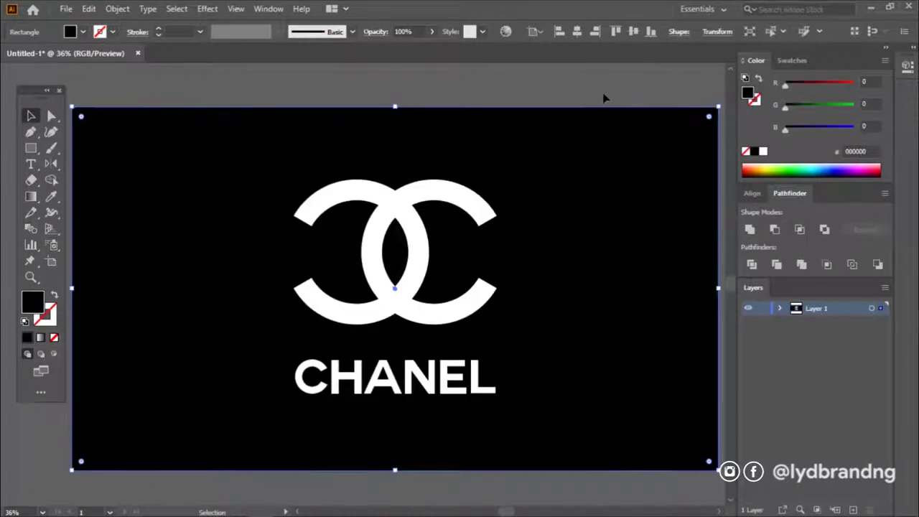
pyautogui.click(603, 94)
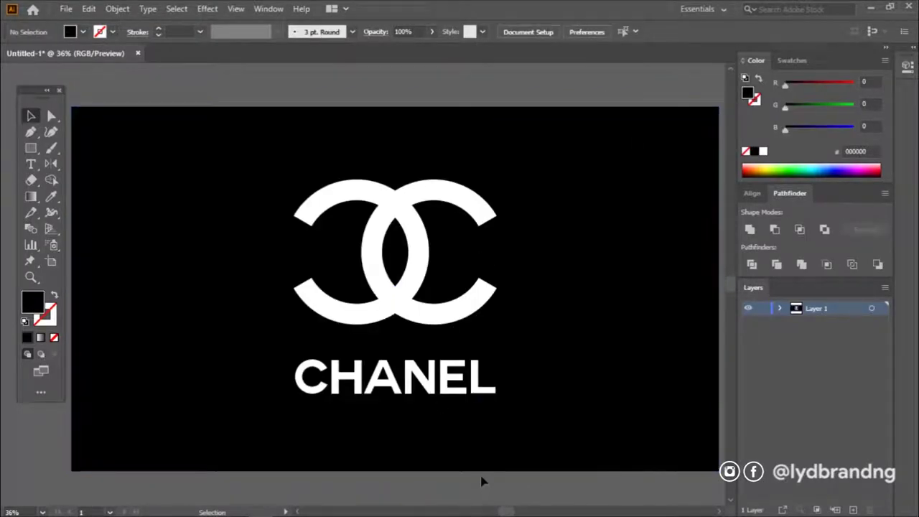
# Nudge the CHANEL text down slightly and recentre the logo group on the artboard
pyautogui.click(423, 316)
pyautogui.click(472, 404)
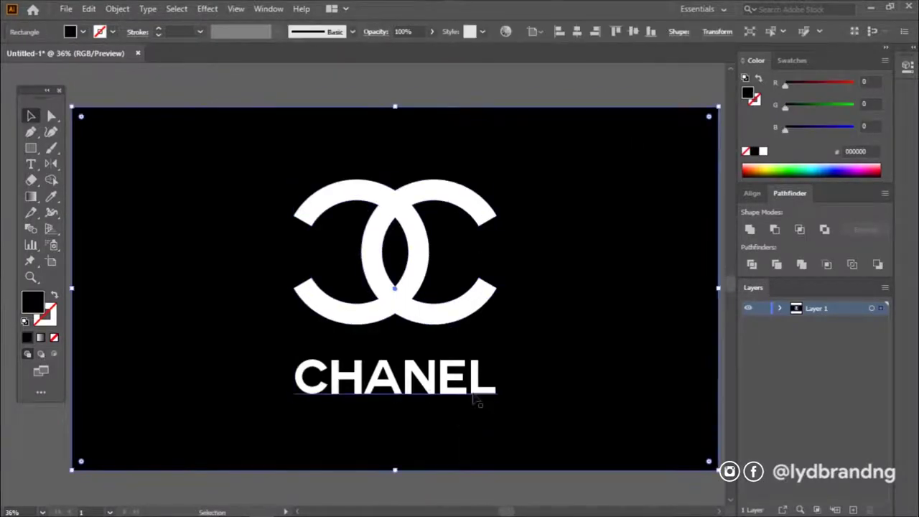
pyautogui.click(475, 395)
pyautogui.hotkey('shift', 'Down')
pyautogui.hotkey('shift', 'Down')
pyautogui.hotkey('shift', 'Down')
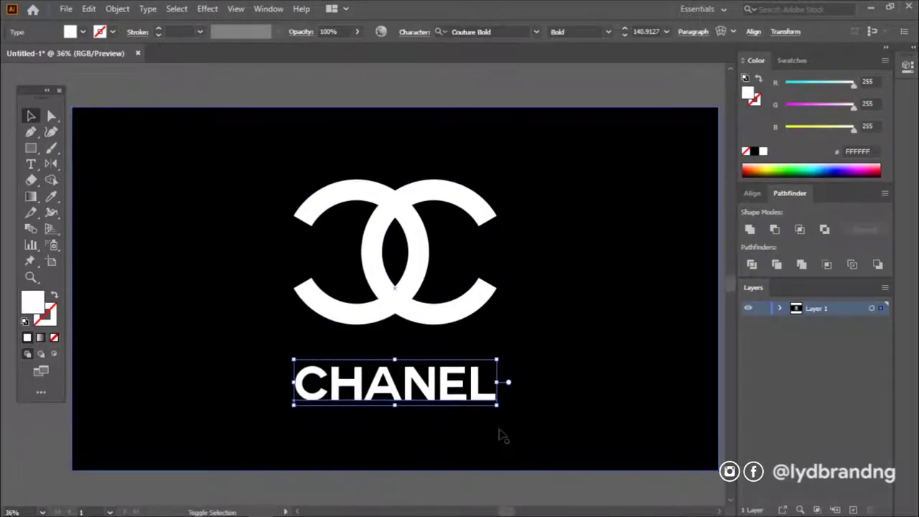
pyautogui.click(488, 479)
pyautogui.click(491, 399)
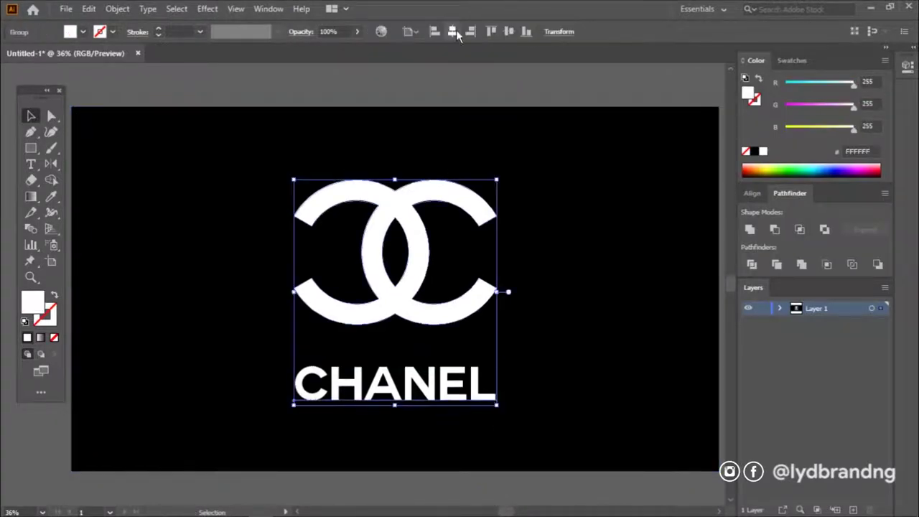
pyautogui.click(509, 32)
pyautogui.click(553, 489)
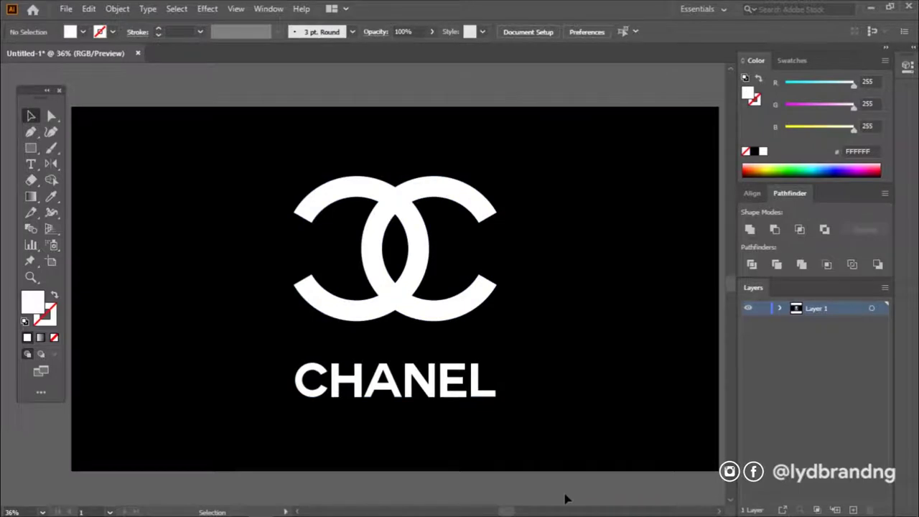
pyautogui.click(64, 10)
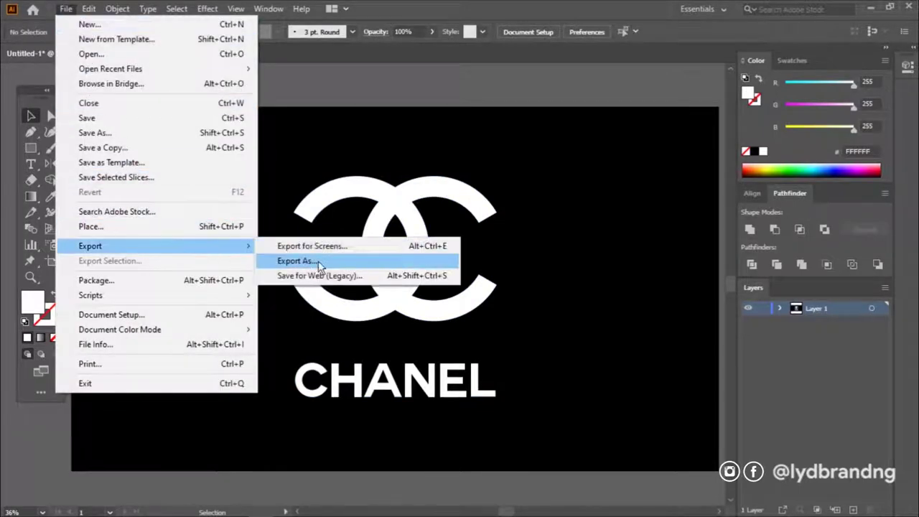
# Export the artwork as the JPEG 'CHANEL LOGO' at quality 10, then bring up the LOGO folder
pyautogui.click(310, 262)
pyautogui.write('CHANEL LOGO')
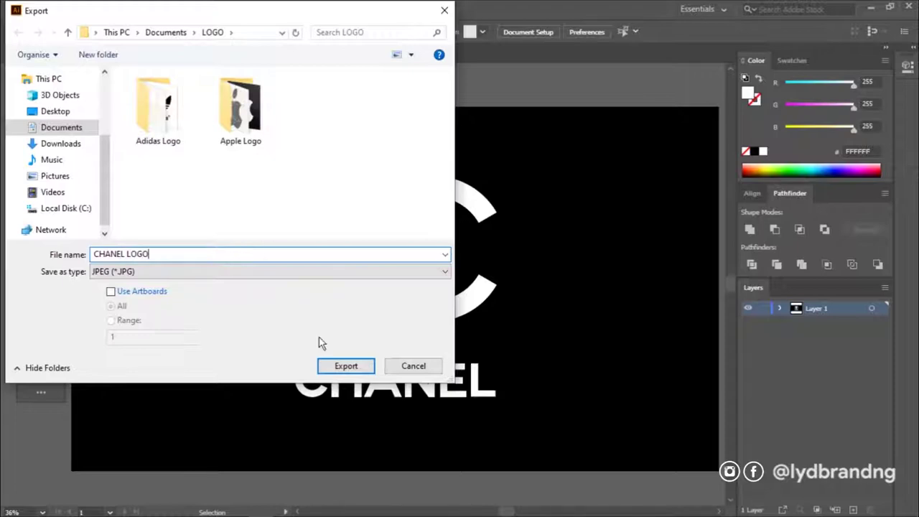
pyautogui.click(332, 366)
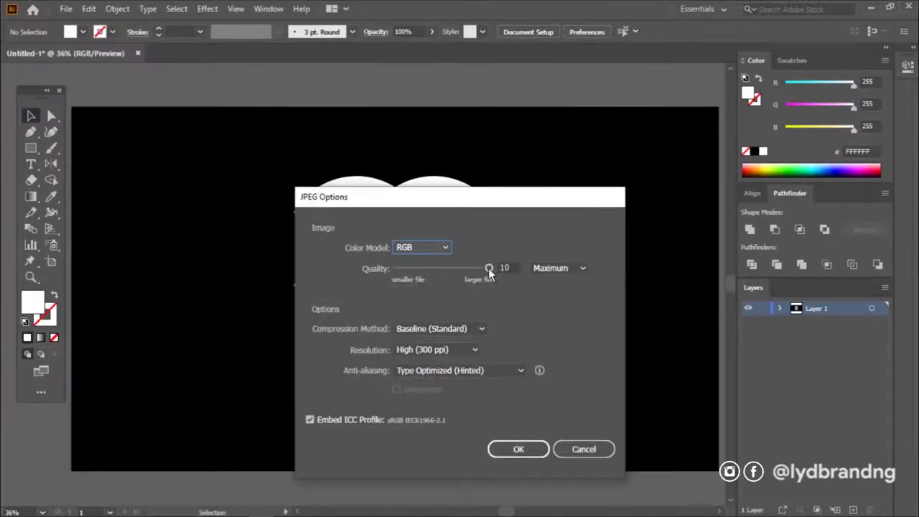
pyautogui.click(512, 269)
pyautogui.click(533, 448)
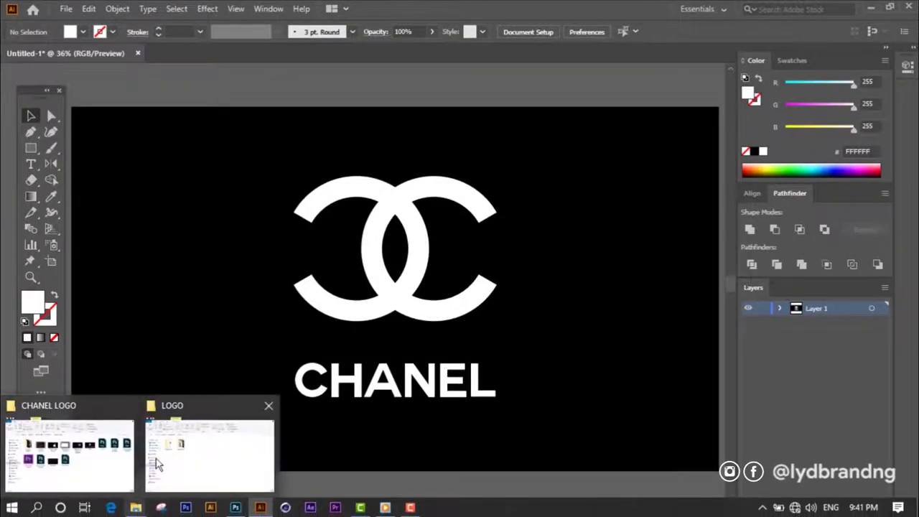
pyautogui.moveTo(136, 507)
pyautogui.click(161, 459)
# Open CHANEL LOGO.jpg from the LOGO folder in Photos and zoom to inspect the white-on-black logo
pyautogui.doubleClick(427, 183)
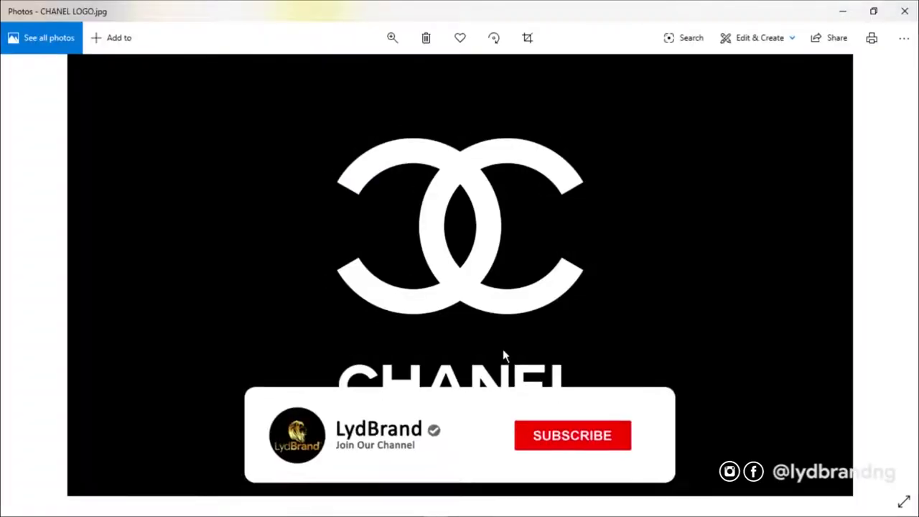
pyautogui.scroll(3, 513, 209)
pyautogui.scroll(-1, 601, 208)
pyautogui.scroll(-2, 780, 441)
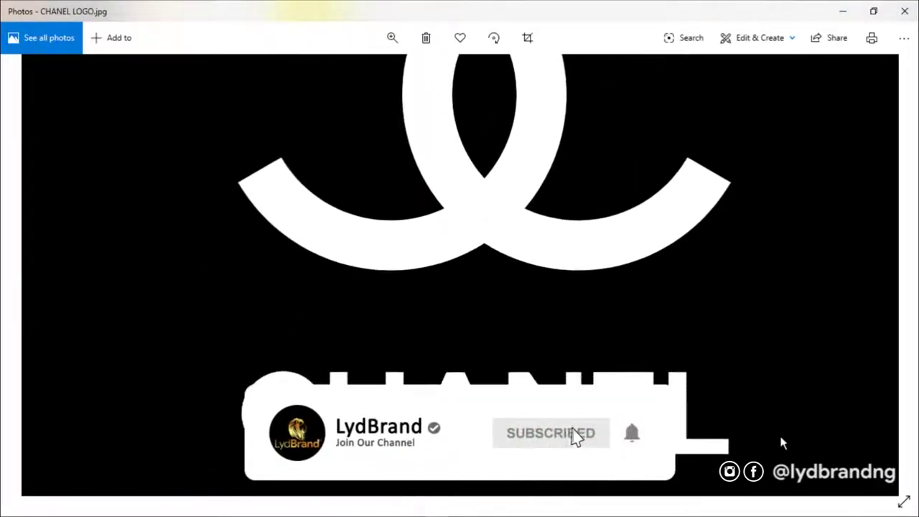
pyautogui.scroll(-1, 752, 312)
pyautogui.scroll(2, 722, 345)
pyautogui.scroll(2, 721, 305)
pyautogui.scroll(-1, 722, 305)
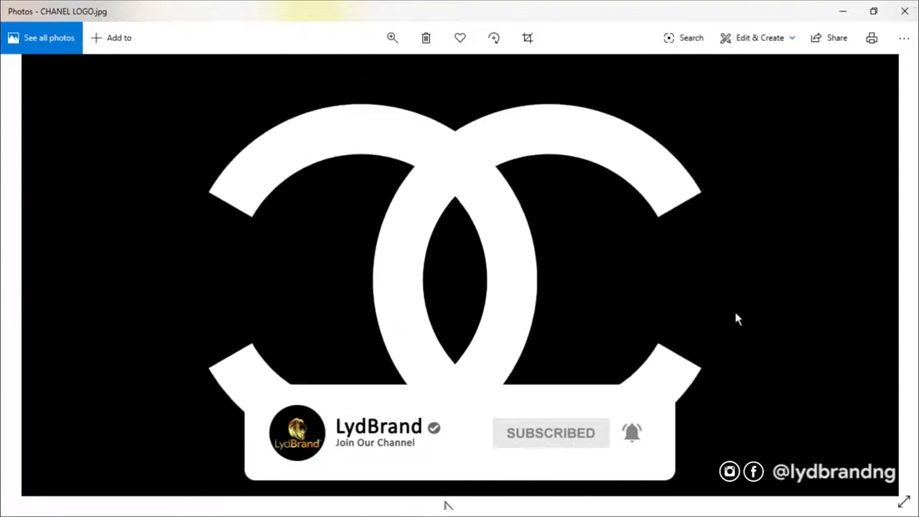
pyautogui.scroll(-2, 737, 318)
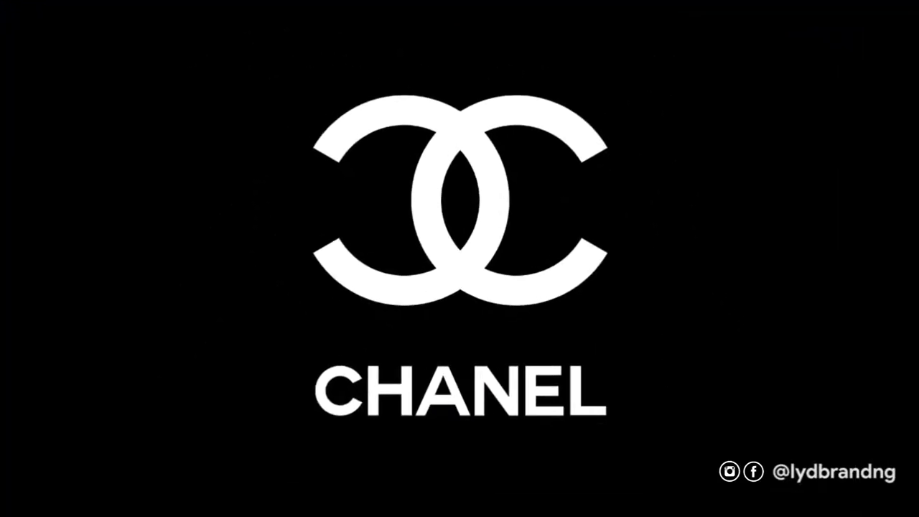
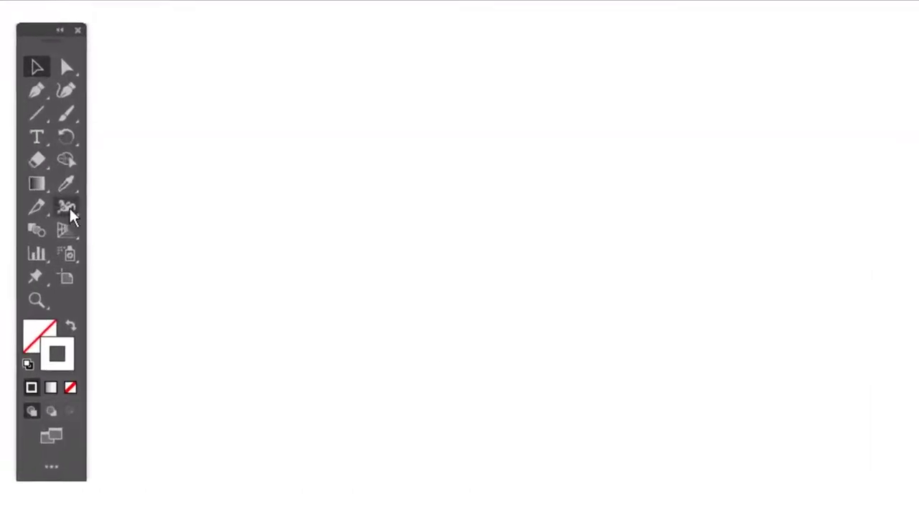
# Draw a 600 × 600 pt circle with the Ellipse tool
pyautogui.moveTo(37, 109); pyautogui.dragTo(107, 127)
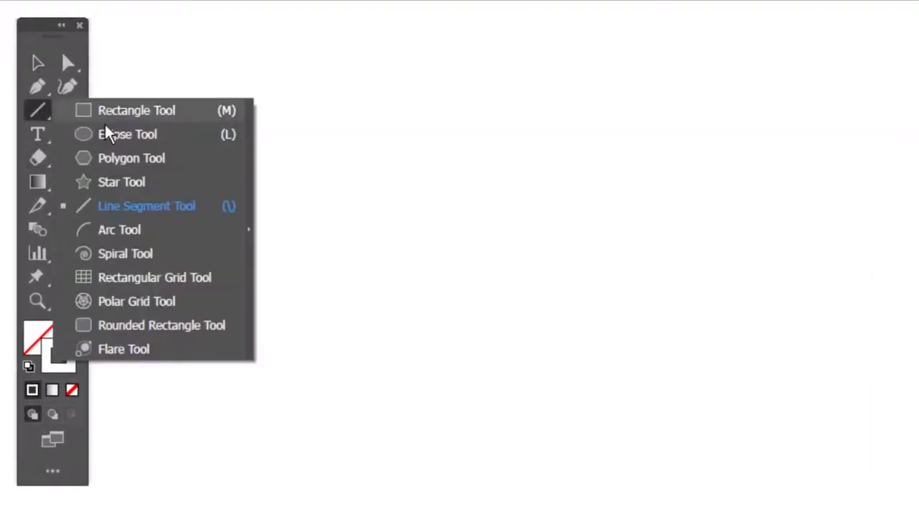
pyautogui.click(521, 280)
pyautogui.write('600')
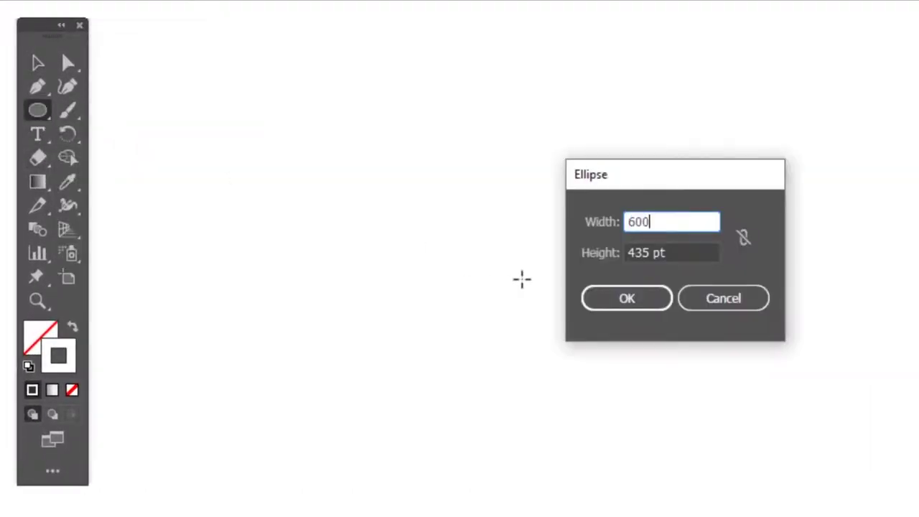
pyautogui.doubleClick(650, 252)
pyautogui.write('60')
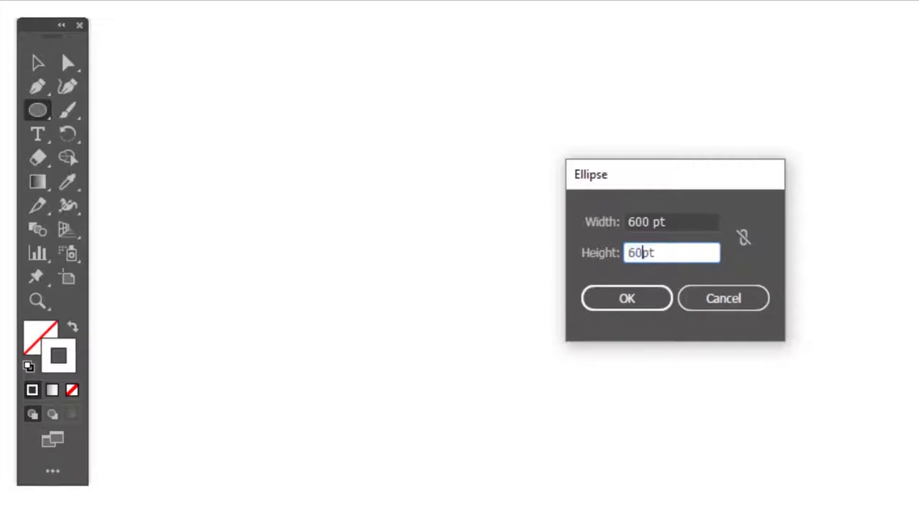
pyautogui.write('0')
pyautogui.press('Return')
# Centre the circle horizontally and vertically on the artboard
pyautogui.click(25, 124)
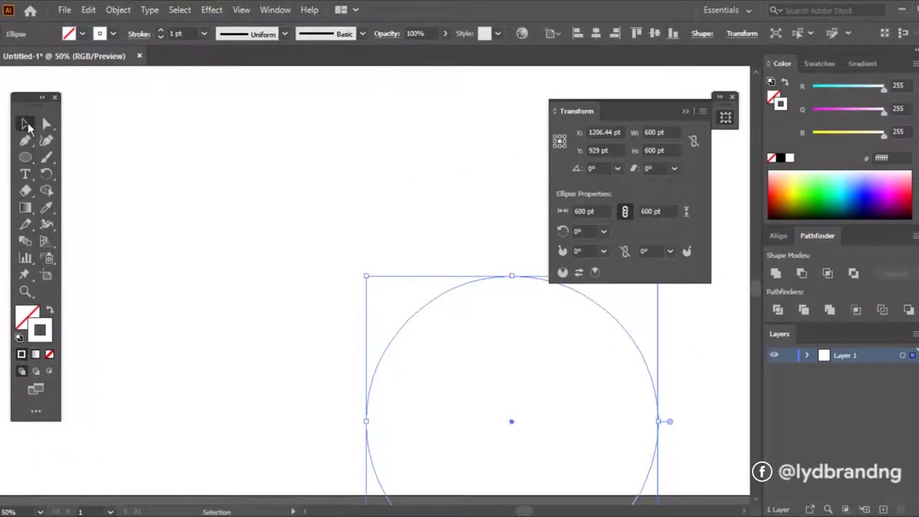
pyautogui.click(778, 235)
pyautogui.click(801, 272)
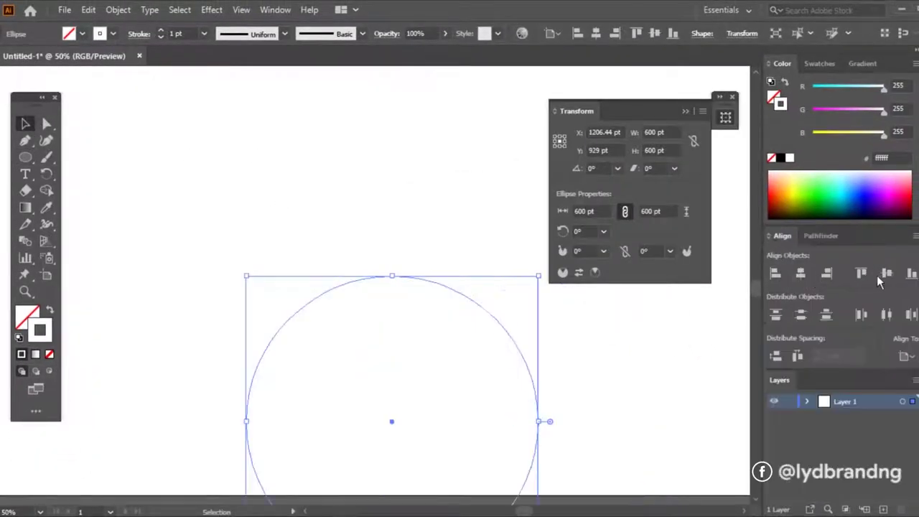
pyautogui.click(886, 272)
pyautogui.click(732, 96)
pyautogui.moveTo(568, 191); pyautogui.dragTo(566, 251)
# Remove the circle's stroke and give it a gradient fill
pyautogui.click(335, 460)
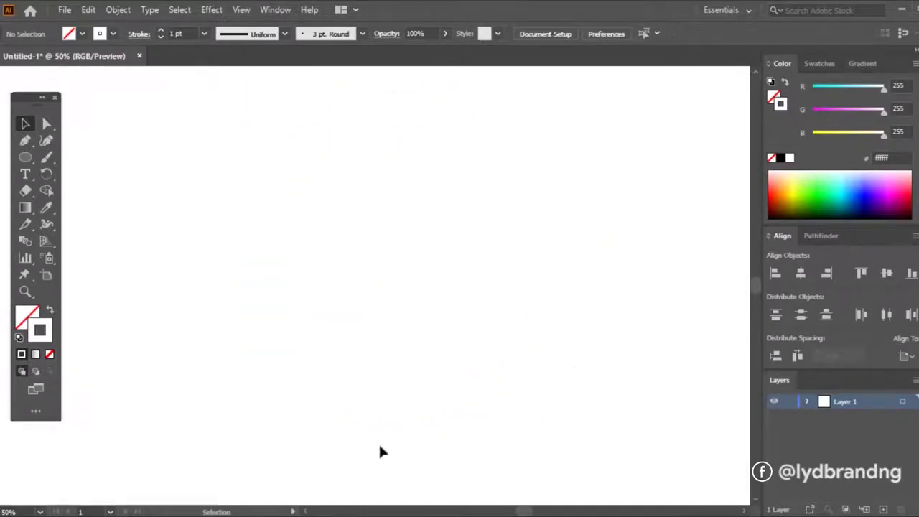
pyautogui.click(388, 435)
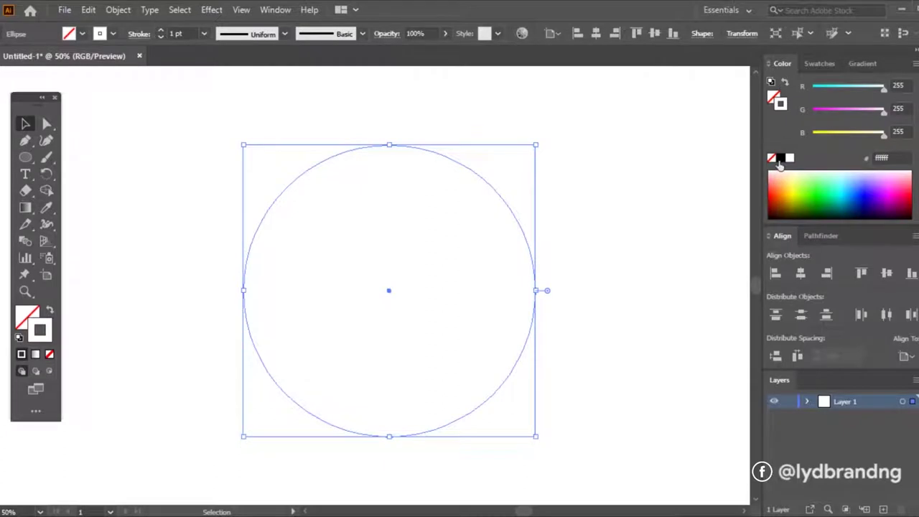
pyautogui.click(48, 355)
pyautogui.click(35, 355)
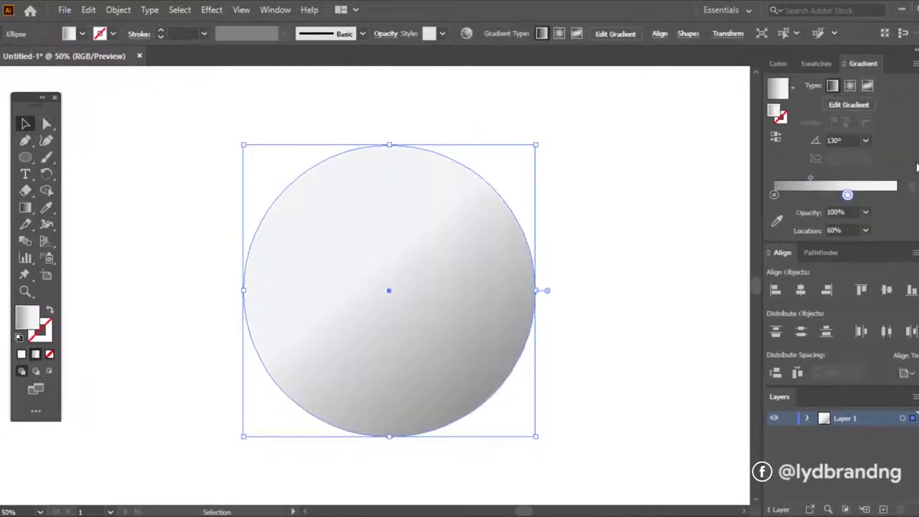
# Set the gradient's first stop to light blue 528fcc
pyautogui.doubleClick(777, 109)
pyautogui.write('528fcc')
pyautogui.click(677, 140)
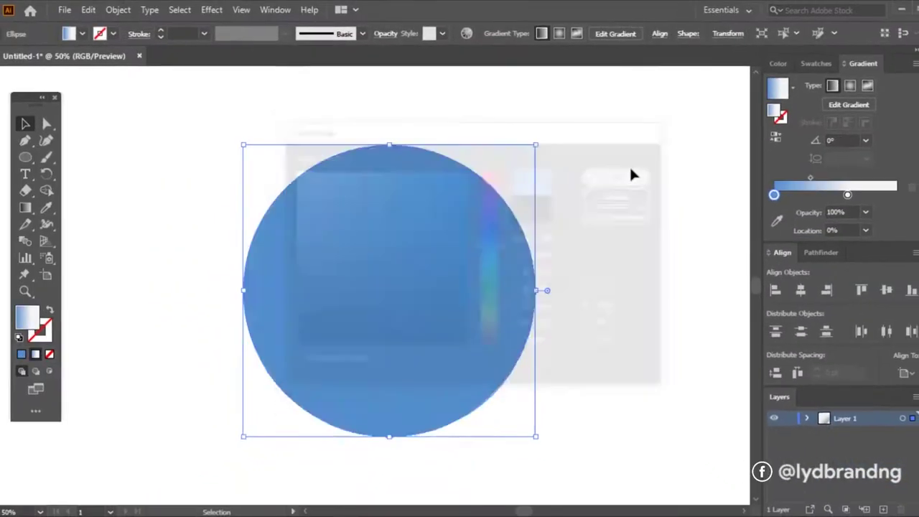
pyautogui.click(558, 474)
pyautogui.click(392, 440)
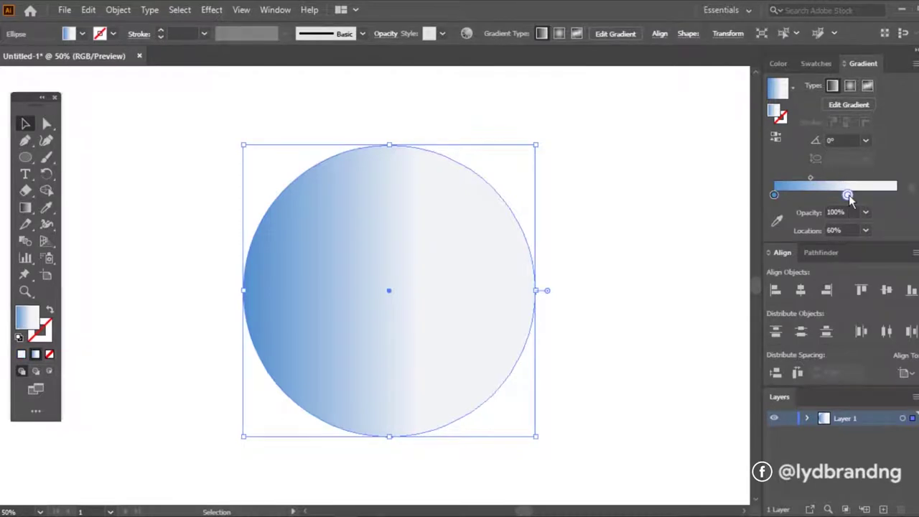
# Move the end stop to the far end, colour it 1b3561, and place it at 60%
pyautogui.moveTo(848, 192); pyautogui.dragTo(897, 195)
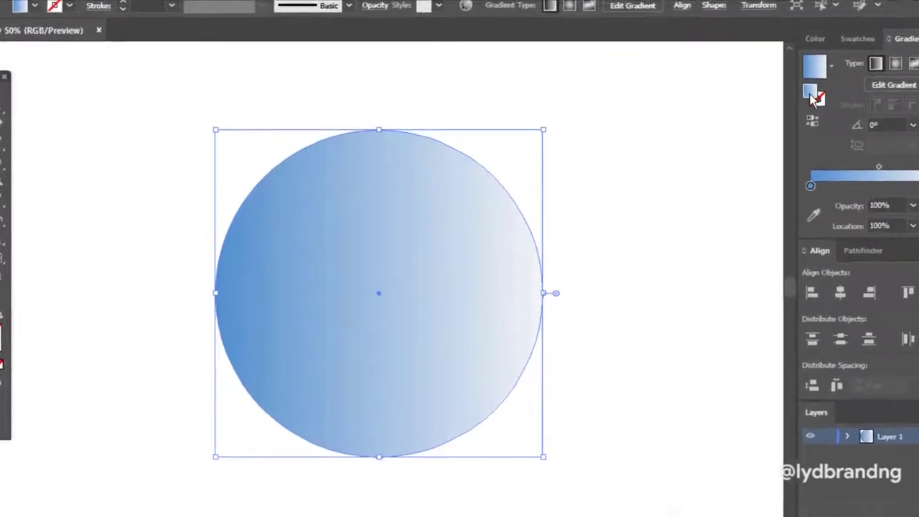
pyautogui.doubleClick(774, 112)
pyautogui.write('1b3561')
pyautogui.click(619, 180)
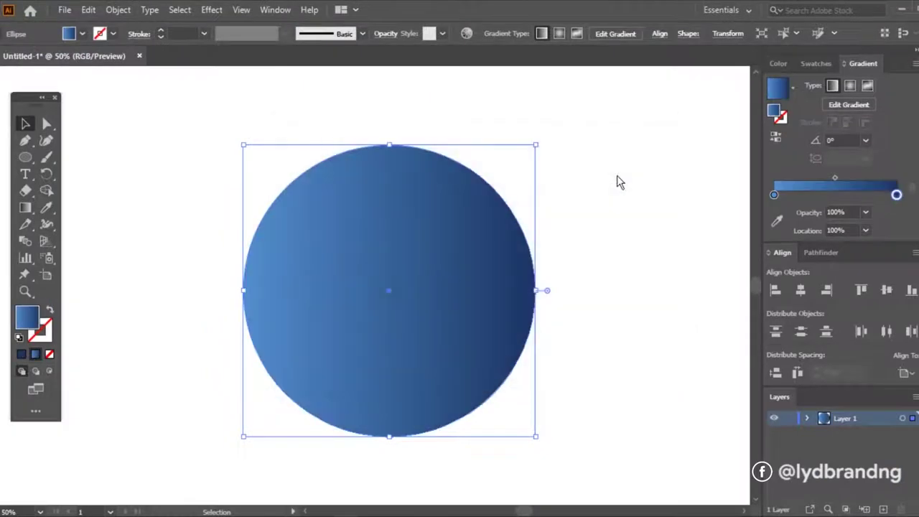
pyautogui.doubleClick(836, 229)
pyautogui.write('60')
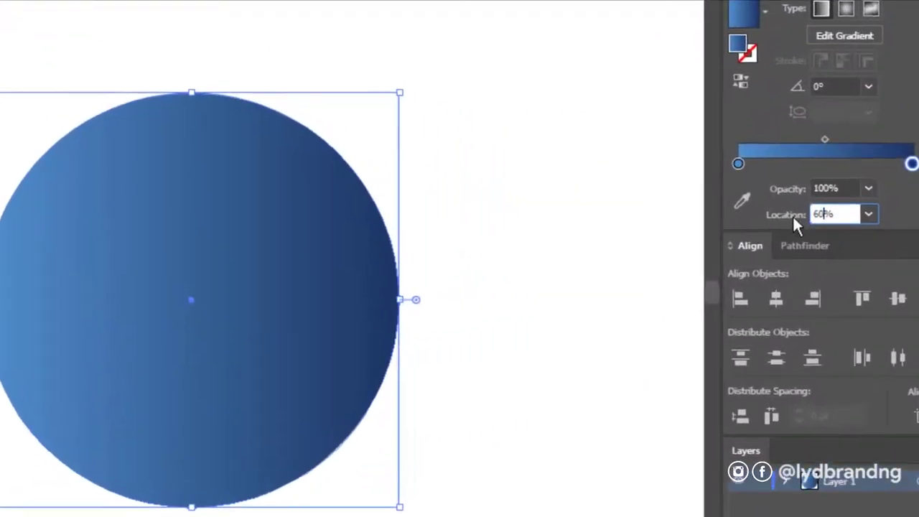
pyautogui.press('Return')
# Set the gradient angle to -45°
pyautogui.click(821, 86)
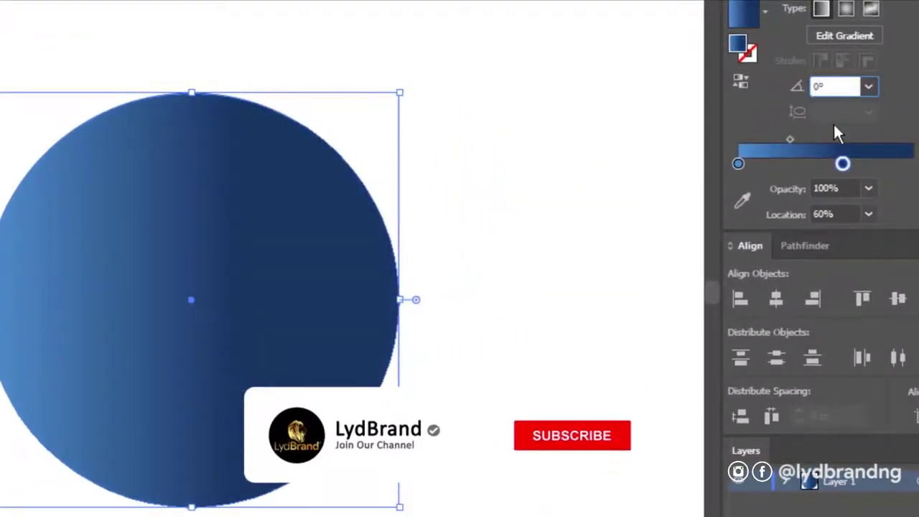
pyautogui.write('-')
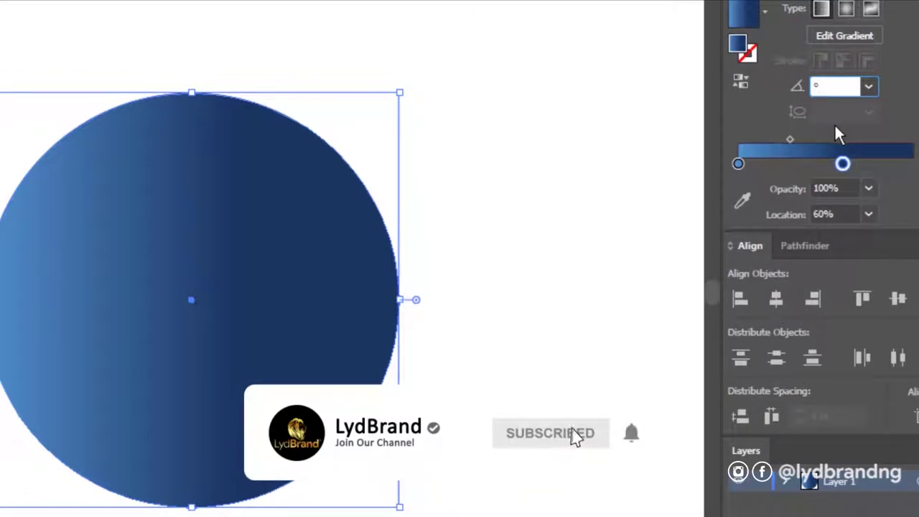
pyautogui.write('45')
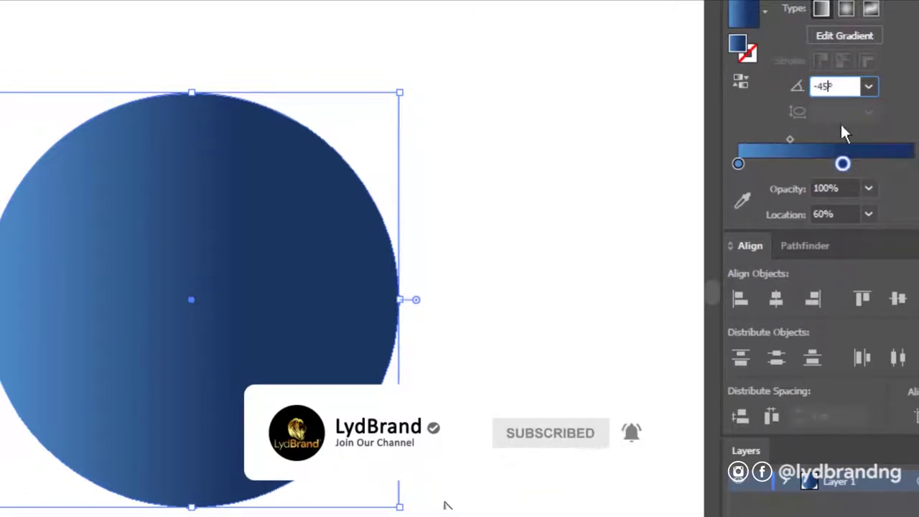
pyautogui.press('Return')
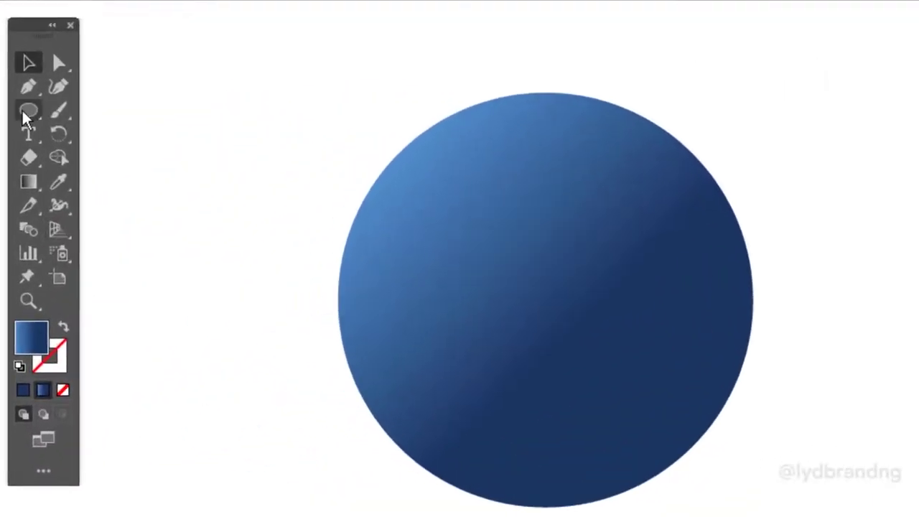
# Draw a 510 pt circle centred on the artboard
pyautogui.click(28, 110)
pyautogui.click(545, 293)
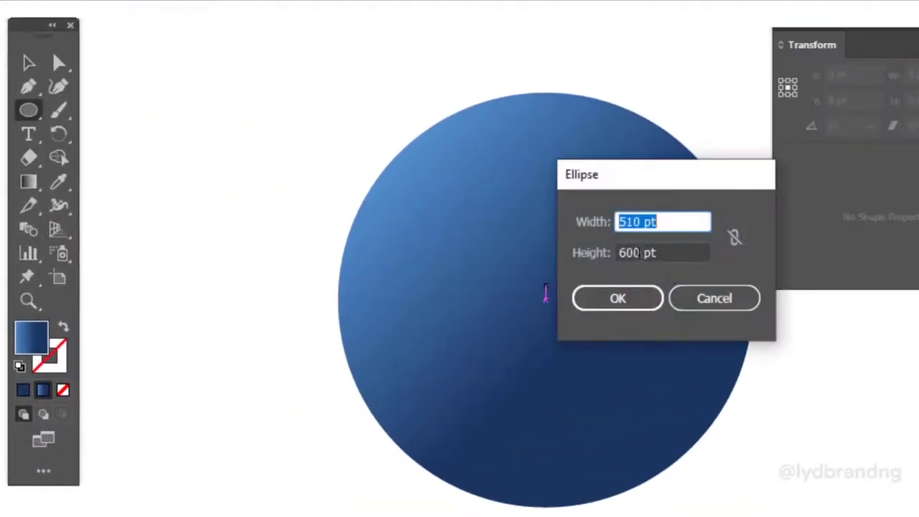
pyautogui.write('51')
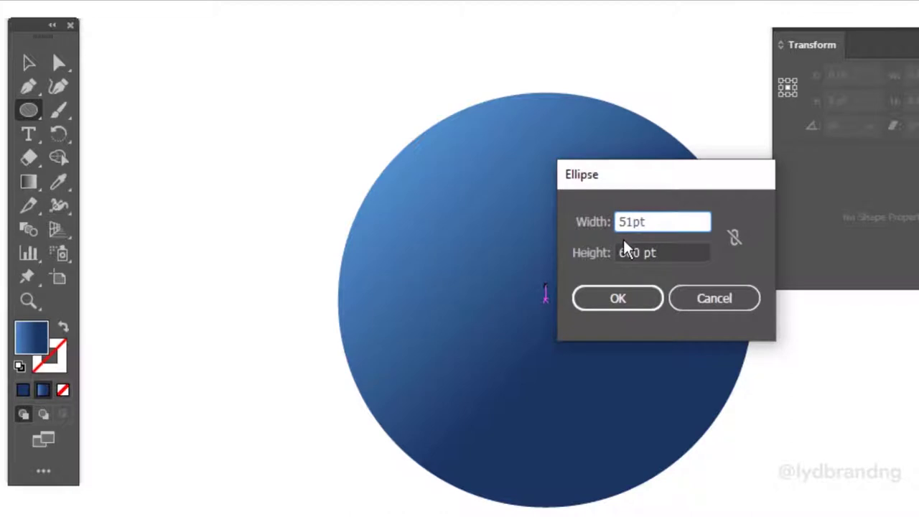
pyautogui.moveTo(641, 252); pyautogui.dragTo(615, 253)
pyautogui.write('510')
pyautogui.click(632, 294)
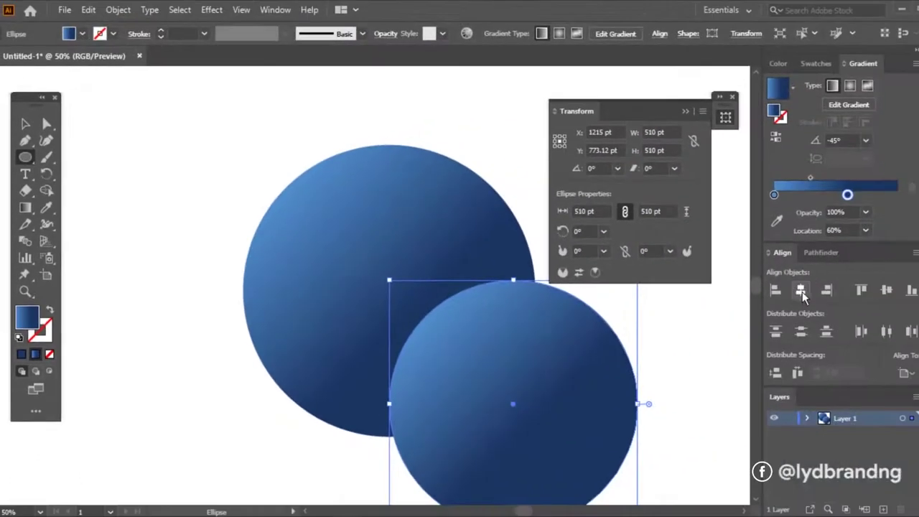
pyautogui.click(800, 289)
pyautogui.click(885, 289)
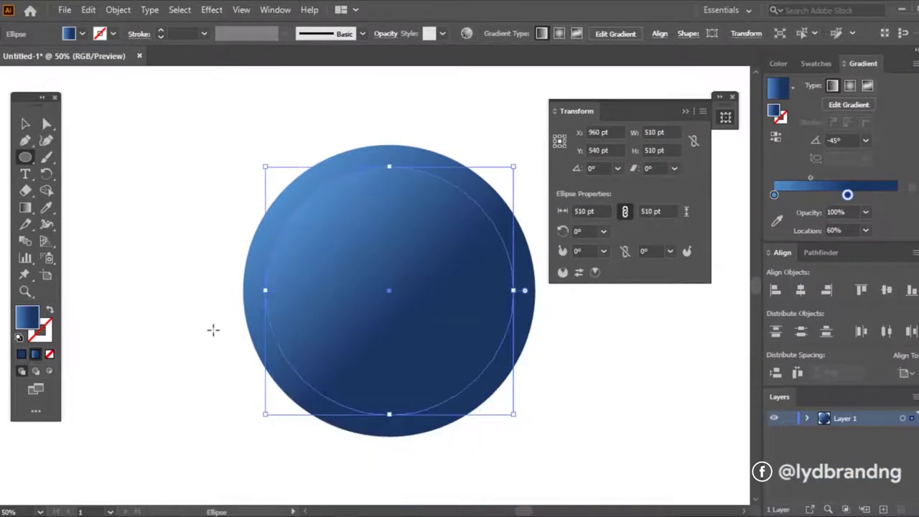
# Add another 510 pt circle with a solid white fill
pyautogui.click(408, 285)
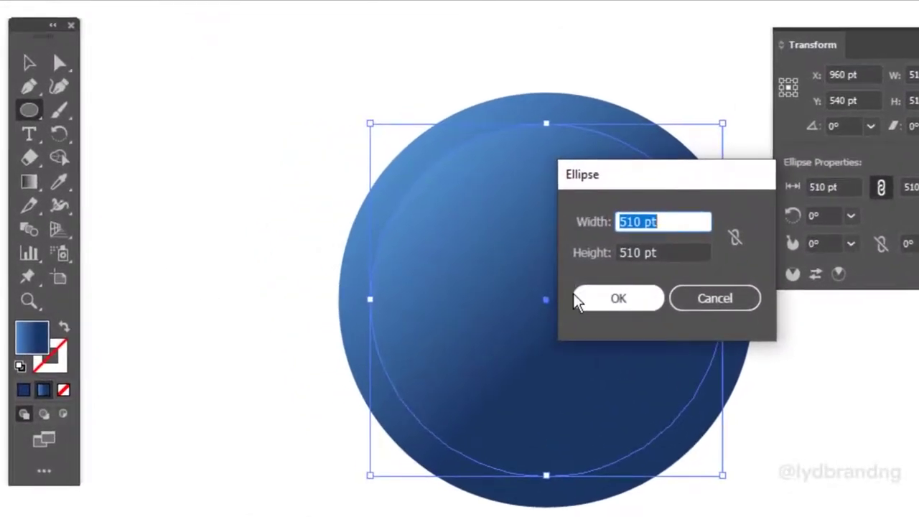
pyautogui.click(579, 299)
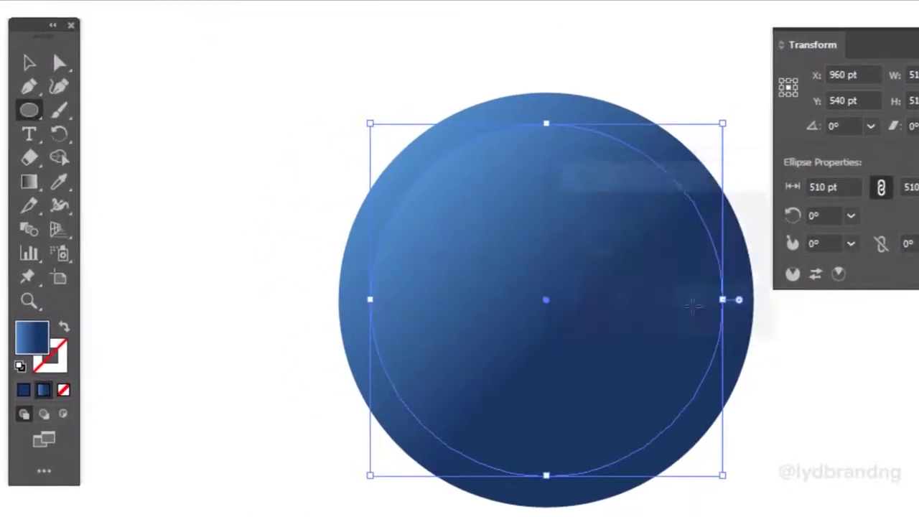
pyautogui.click(23, 392)
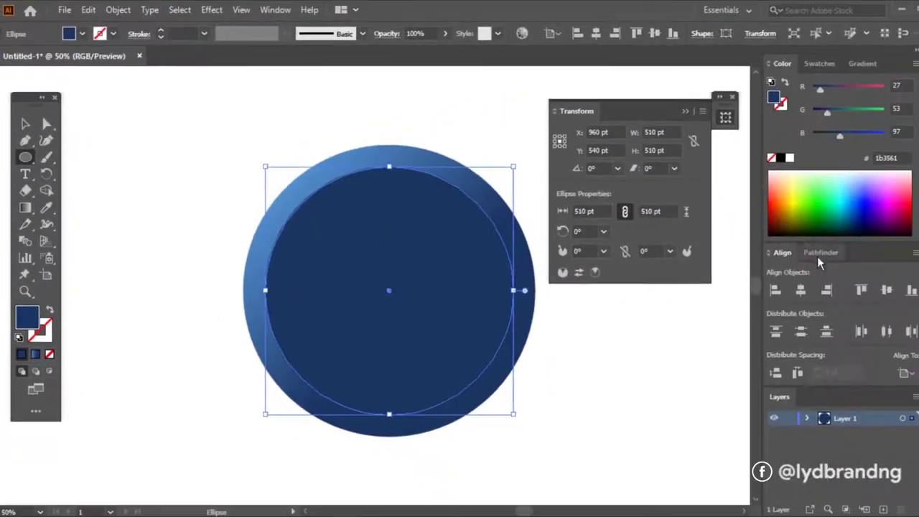
pyautogui.click(789, 157)
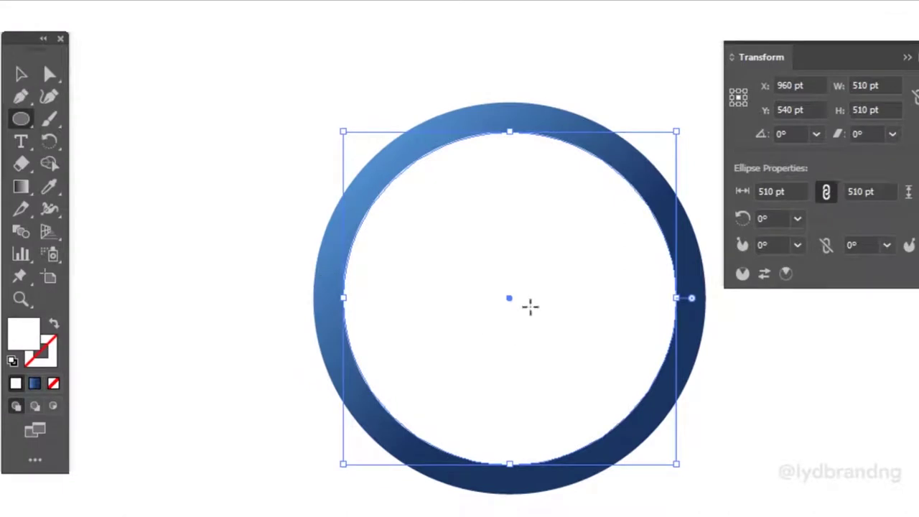
# Draw a 435 pt circle centred within the ring
pyautogui.click(529, 306)
pyautogui.write('435')
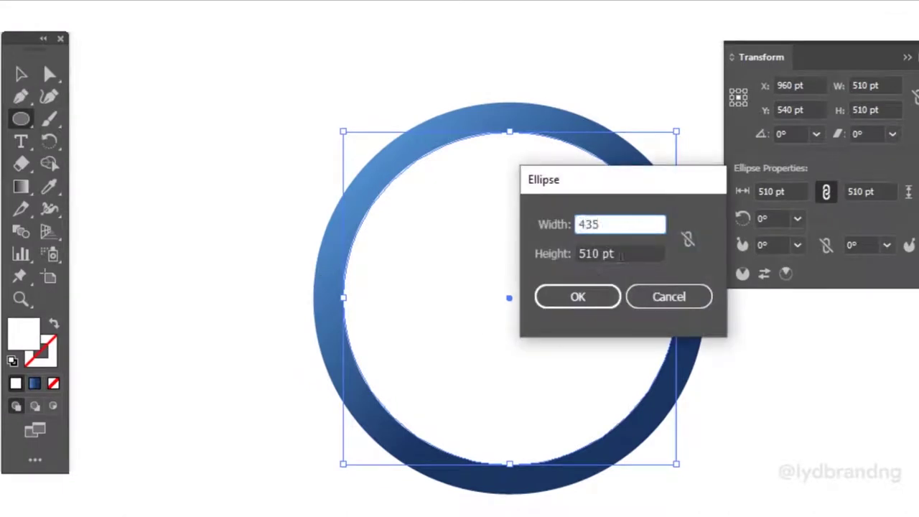
pyautogui.press('Tab')
pyautogui.write('435pt')
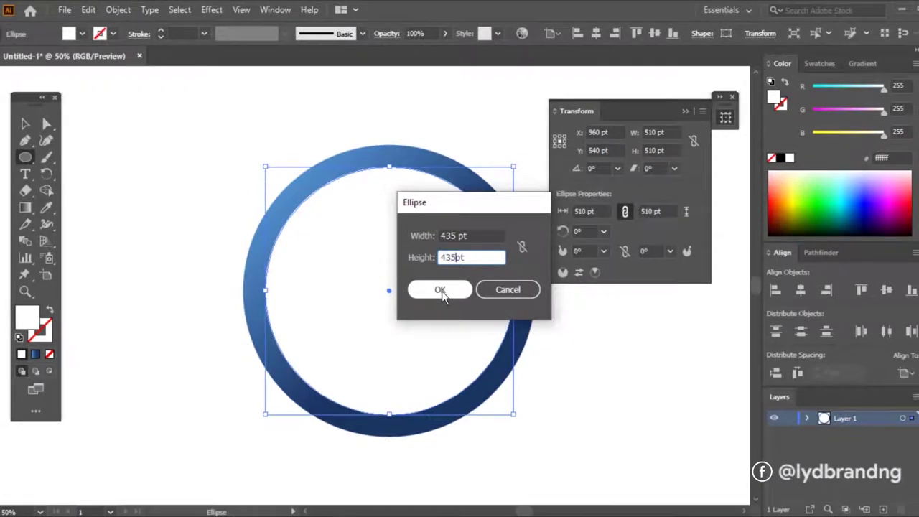
pyautogui.click(441, 290)
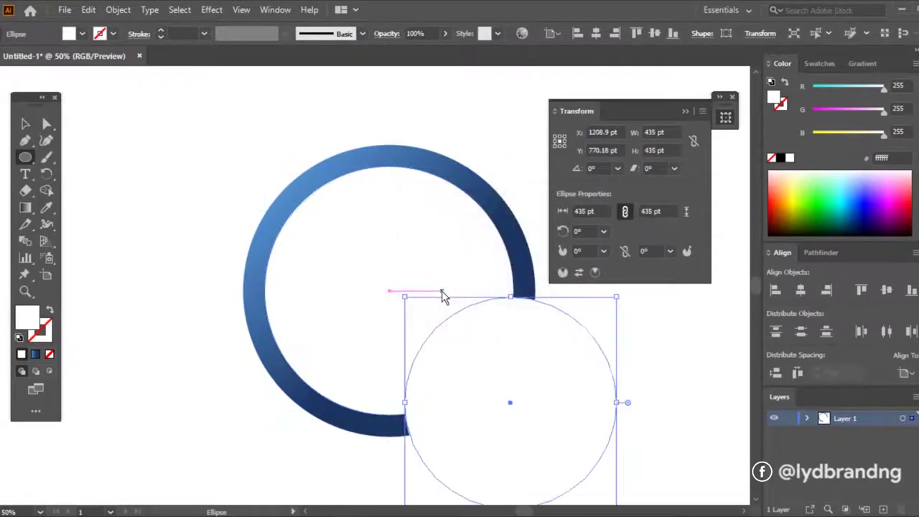
pyautogui.click(800, 289)
pyautogui.click(887, 289)
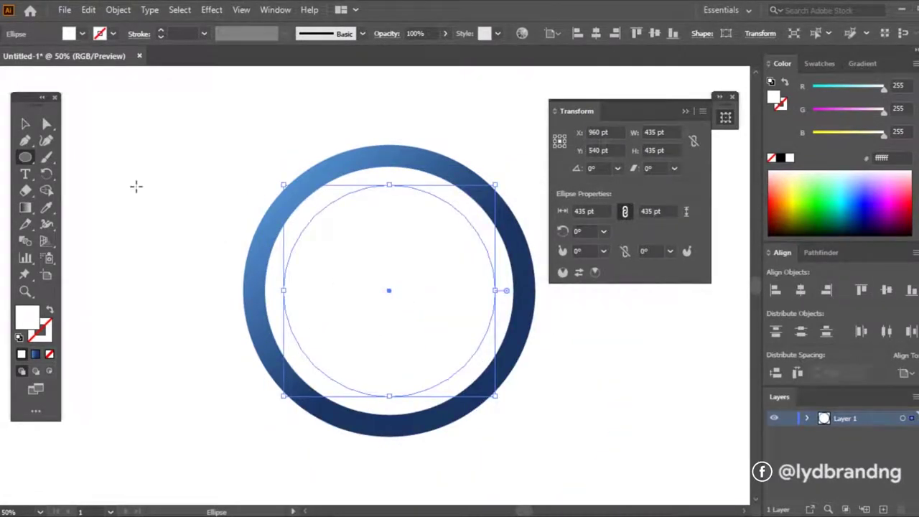
# Combine the 435 pt circle and outer ring into one compound path
pyautogui.click(25, 123)
pyautogui.keyDown('shift'); pyautogui.click(503, 318); pyautogui.keyUp('shift')
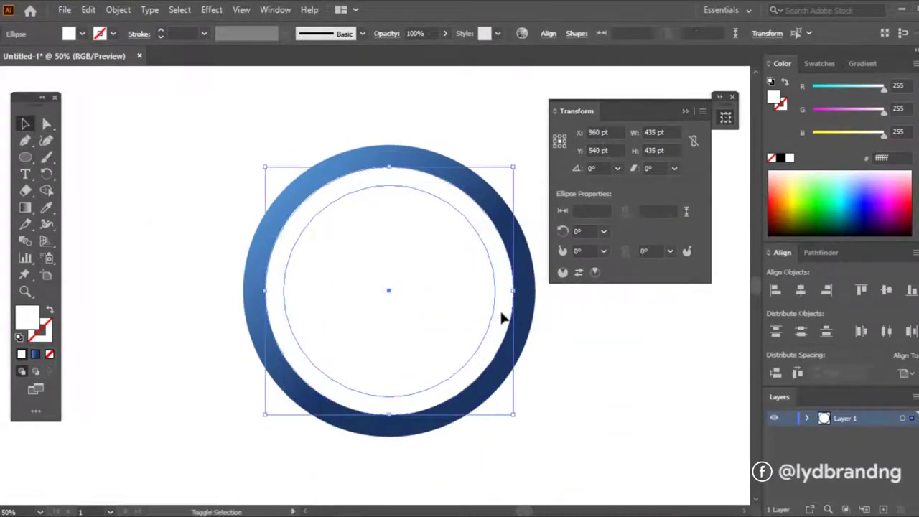
pyautogui.click(820, 252)
pyautogui.hotkey('ctrl', '8')
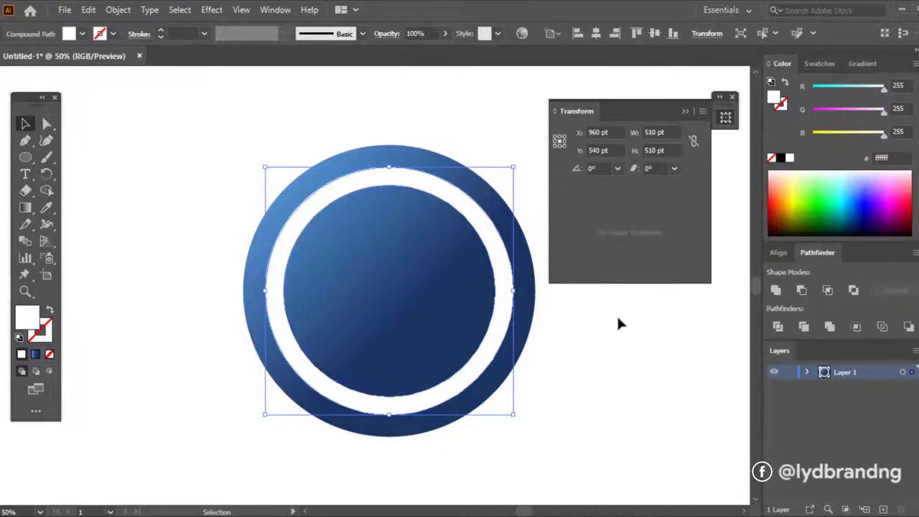
# Apply the blue gradient fill to the ring compound path
pyautogui.click(570, 388)
pyautogui.click(494, 357)
pyautogui.hotkey('shift', 'F7')
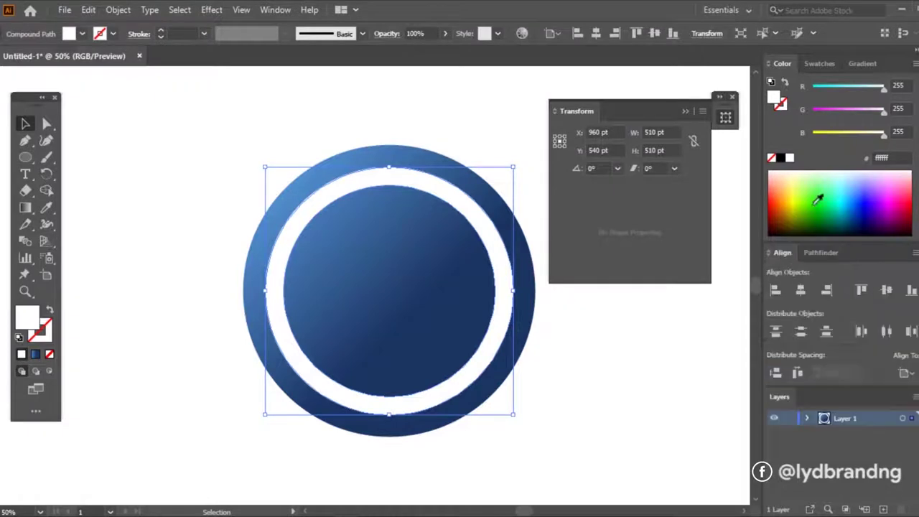
pyautogui.click(35, 354)
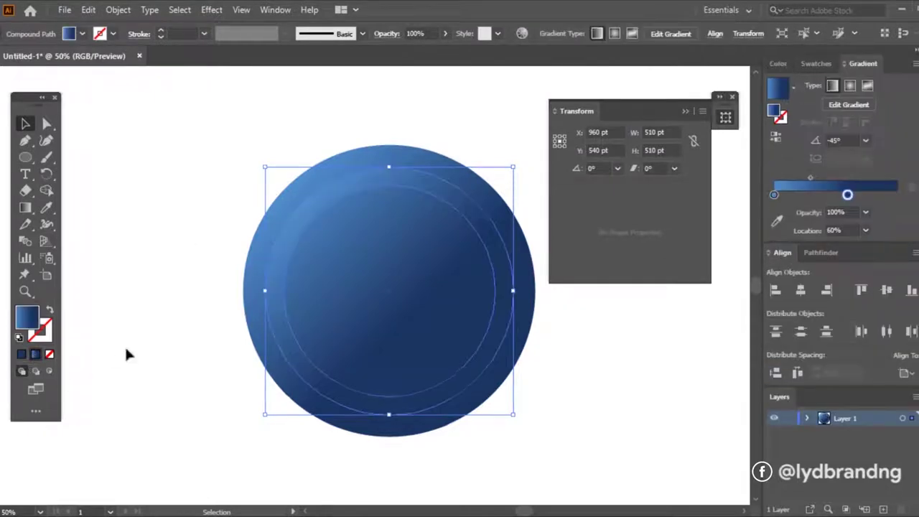
# Recolour the ring's gradient stops to grey 919191 and near-white f3f4f5
pyautogui.click(773, 195)
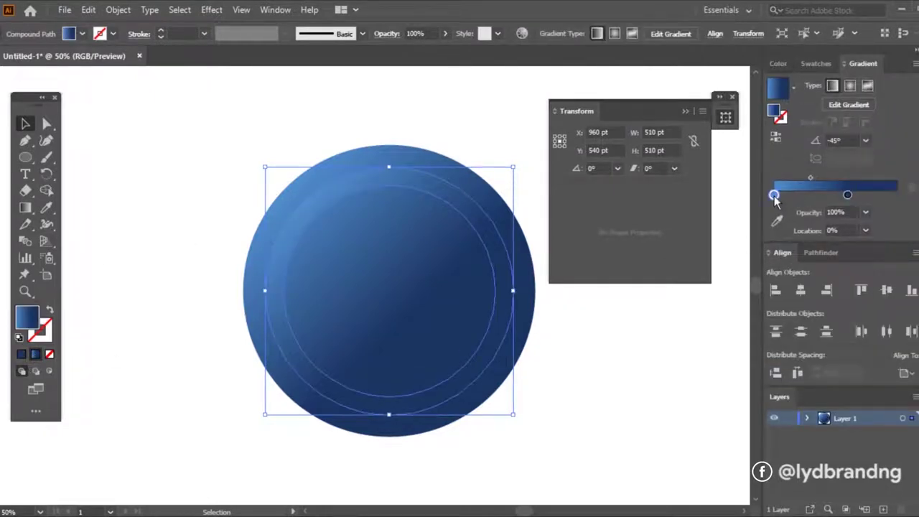
pyautogui.doubleClick(775, 109)
pyautogui.write('919191')
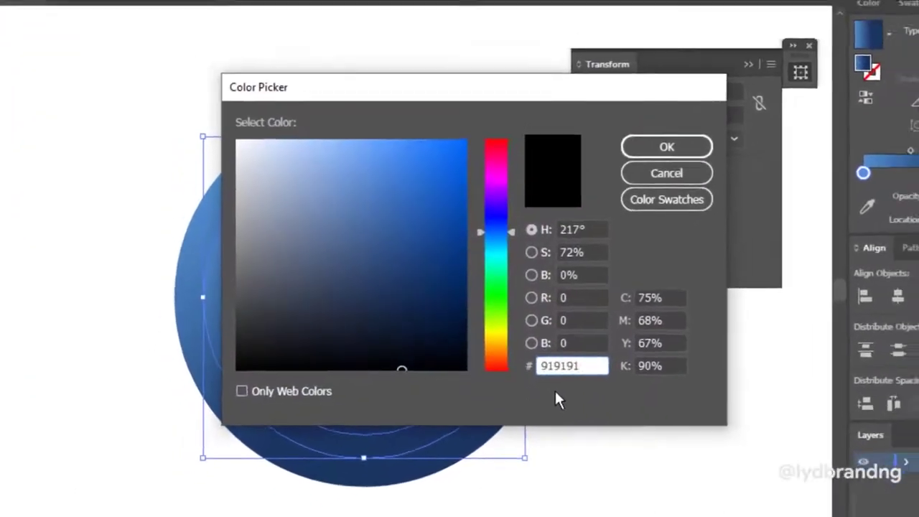
pyautogui.click(623, 173)
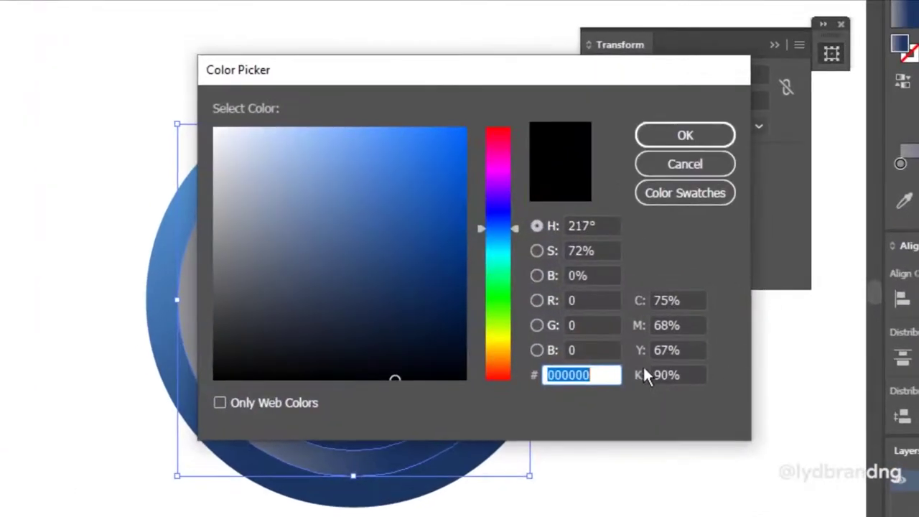
pyautogui.write('f3f4f5')
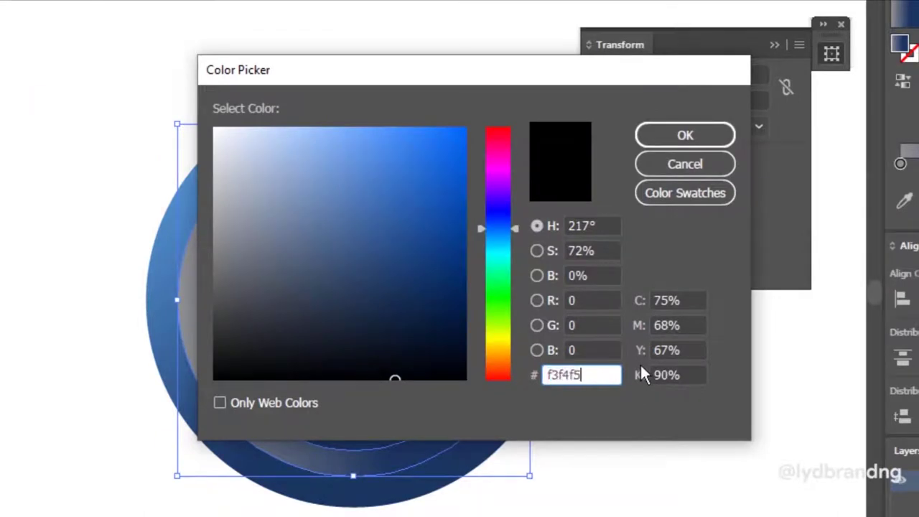
pyautogui.press('Return')
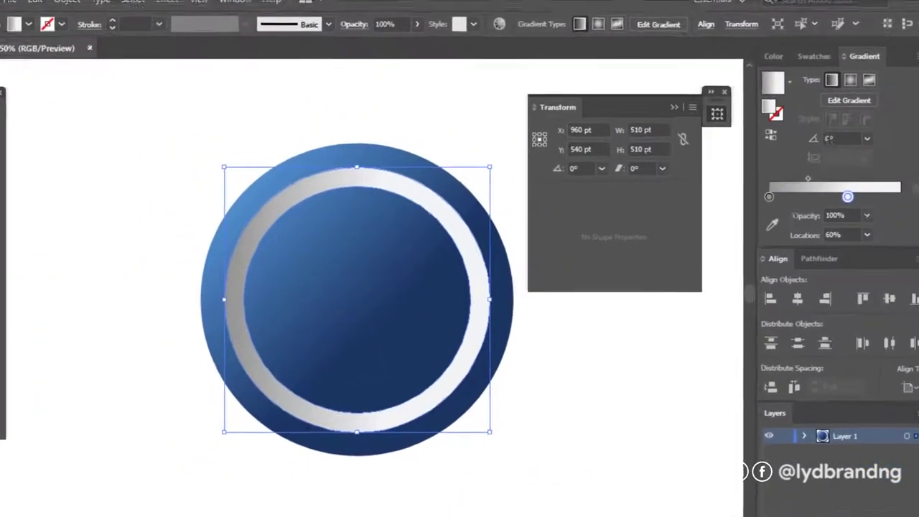
# Angle the ring's gradient at 130°
pyautogui.click(843, 138)
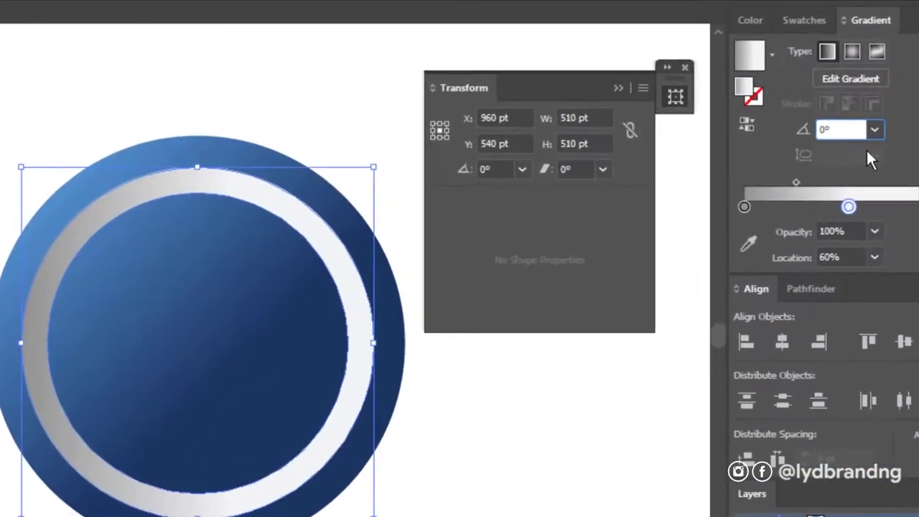
pyautogui.write('130')
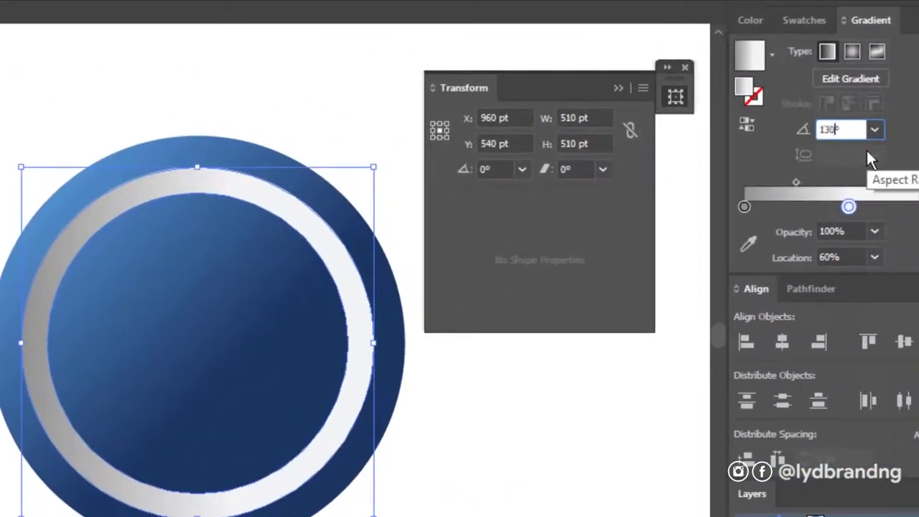
pyautogui.press('Return')
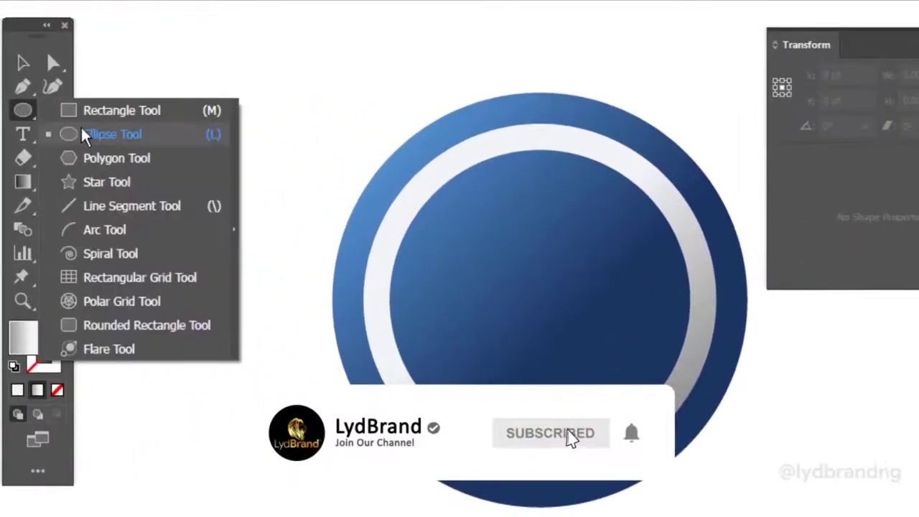
# Draw a 145 pt vertical line with the Line Segment tool
pyautogui.moveTo(24, 122); pyautogui.dragTo(108, 221)
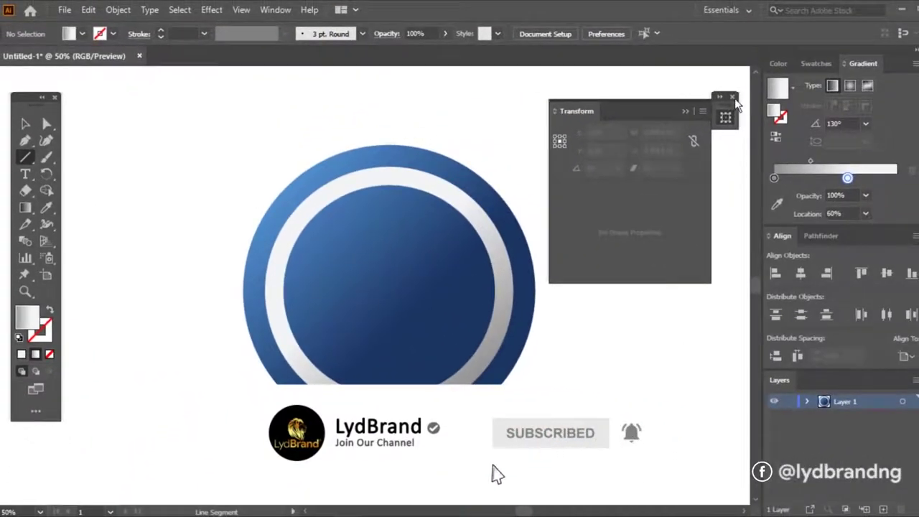
pyautogui.click(415, 286)
pyautogui.write('145')
pyautogui.click(425, 320)
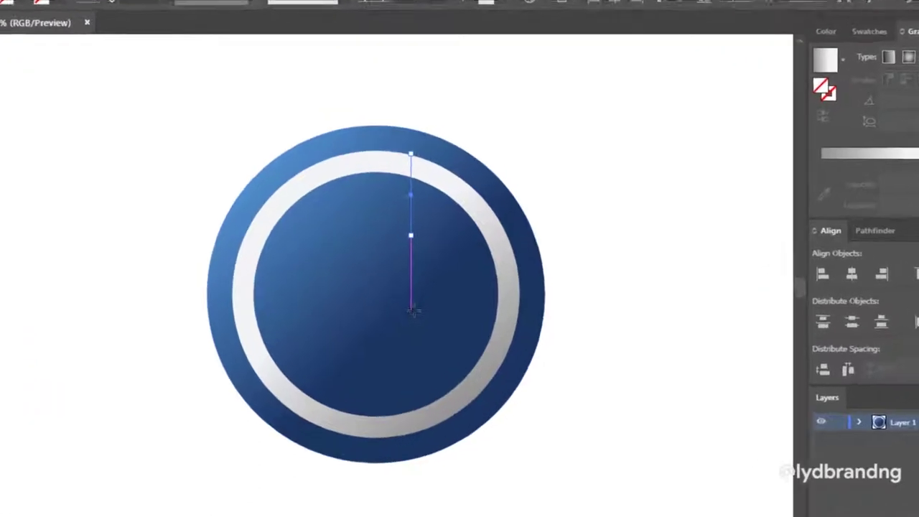
# Draw a 650 pt vertical line, then undo an unwanted move of it
pyautogui.click(426, 235)
pyautogui.write('65')
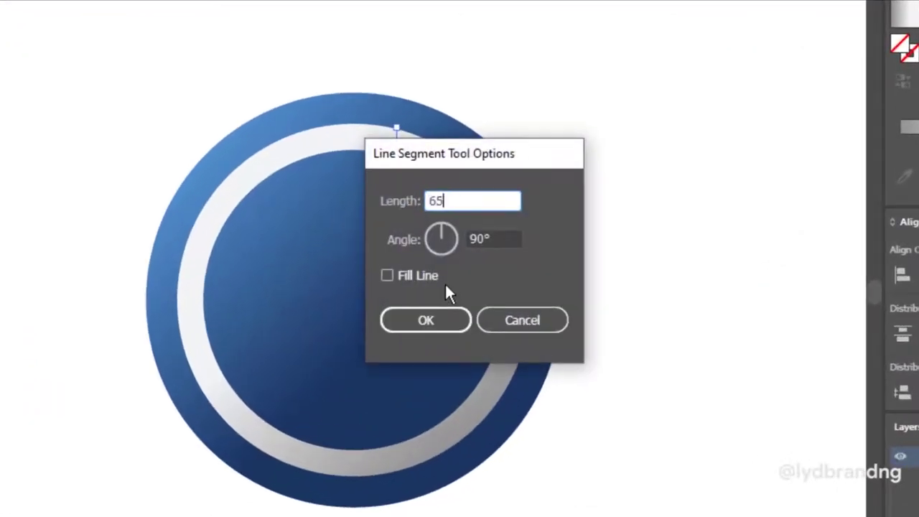
pyautogui.write('0')
pyautogui.press('Return')
pyautogui.press('v')
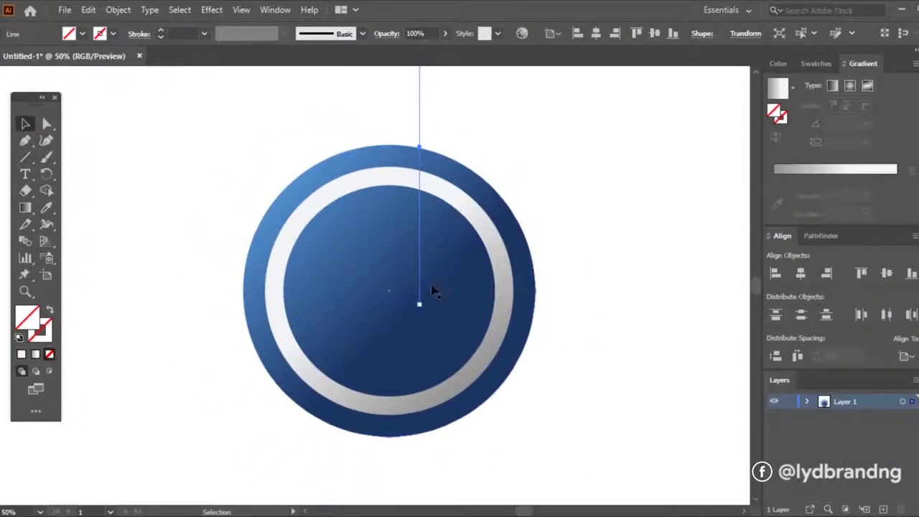
pyautogui.moveTo(419, 303)
pyautogui.mouseDown()
pyautogui.moveTo(366, 338)
pyautogui.moveTo(357, 368)
pyautogui.mouseUp()
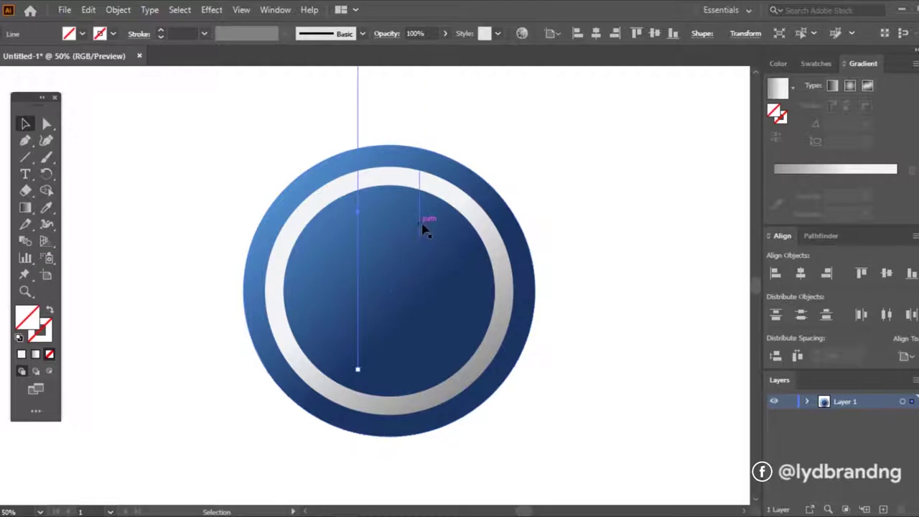
pyautogui.hotkey('ctrl', 'z')
pyautogui.hotkey('ctrl', 'z')
# Give both lines white 1 pt strokes and position the short line at the circle's centre
pyautogui.click(47, 323)
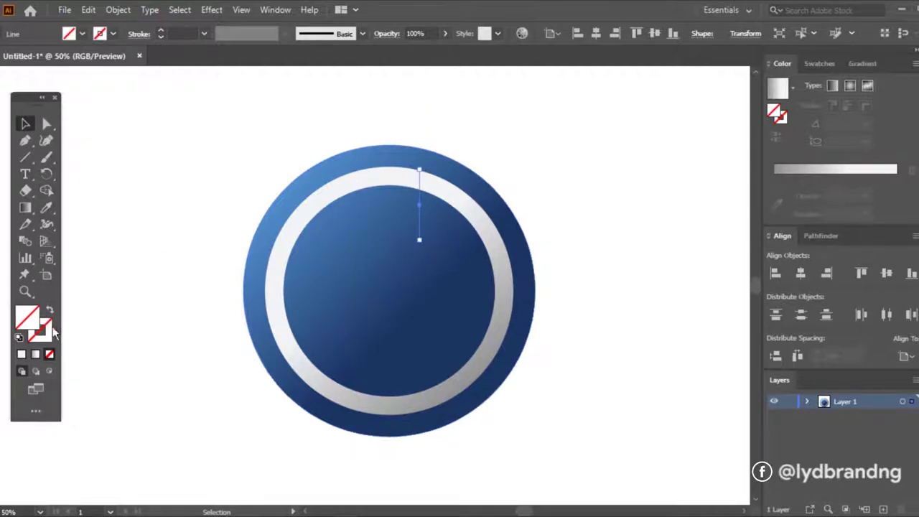
pyautogui.click(20, 353)
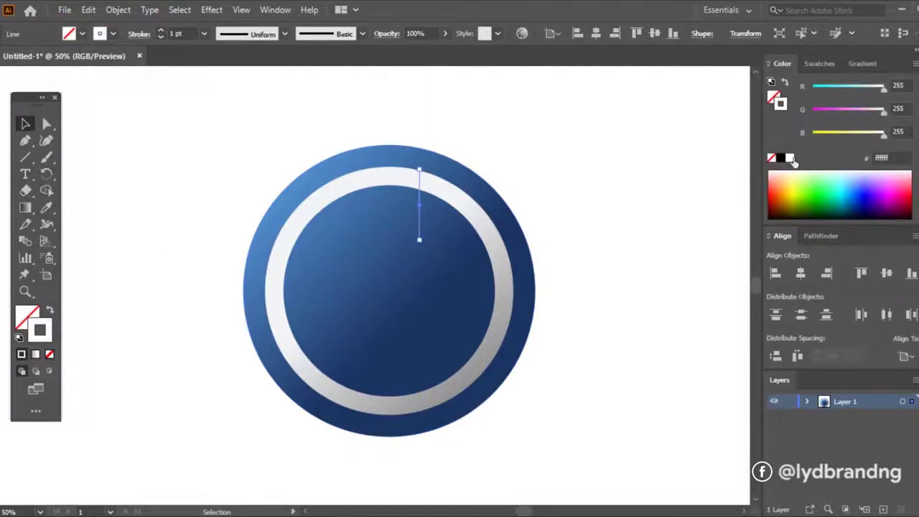
pyautogui.moveTo(423, 232); pyautogui.dragTo(395, 249)
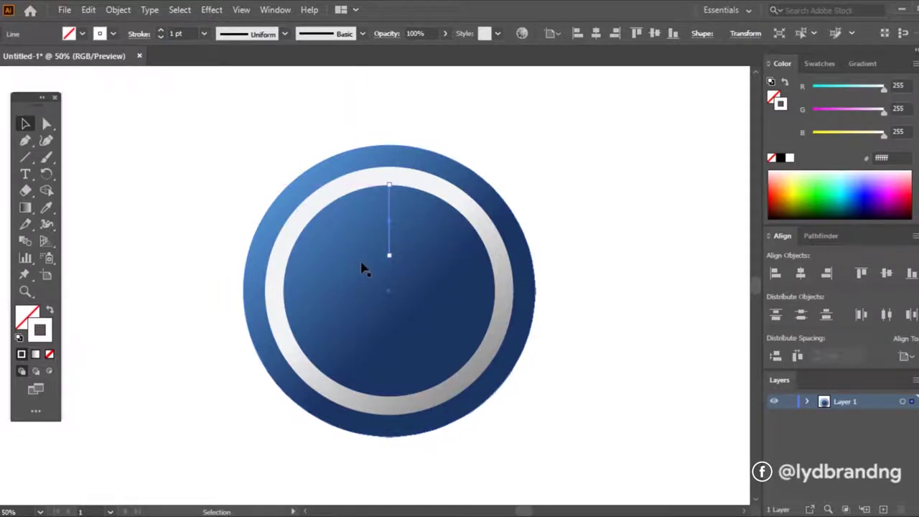
pyautogui.hotkey('ctrl', 'v')
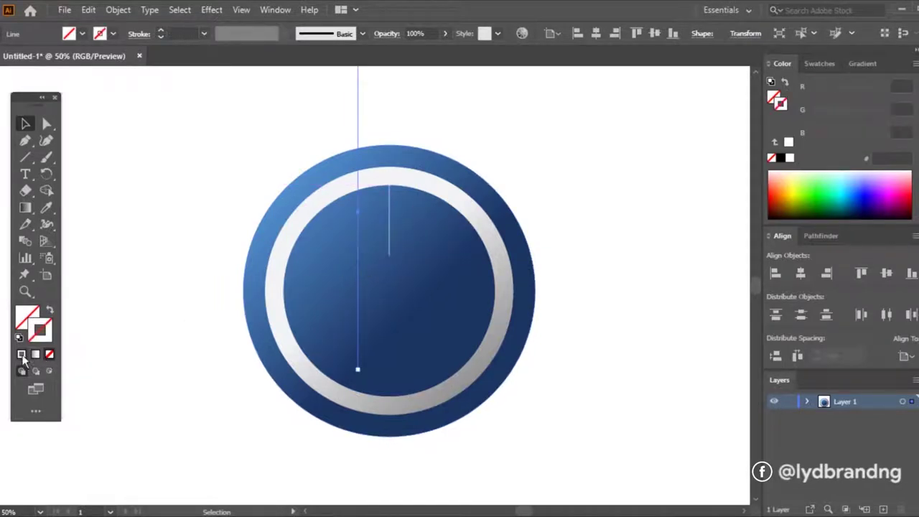
pyautogui.click(21, 354)
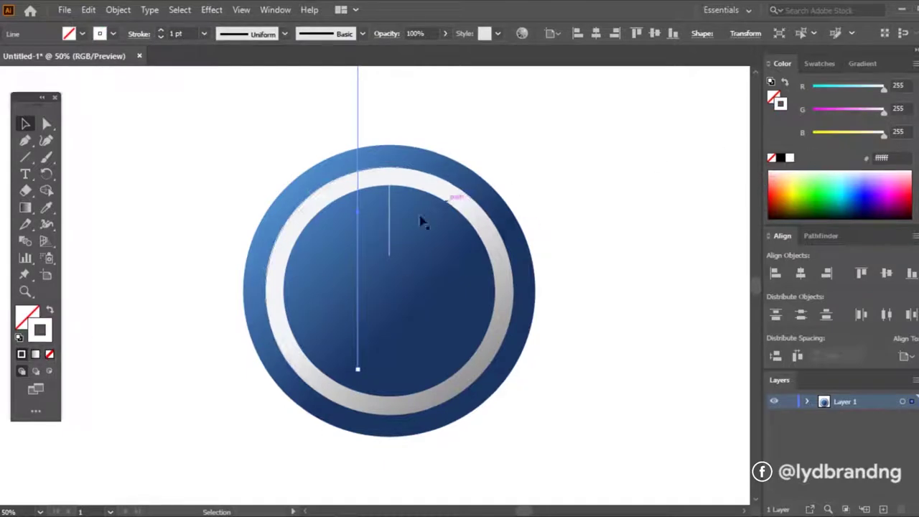
# Centre the long line across the circle and rotate it to 116°
pyautogui.moveTo(357, 259); pyautogui.dragTo(388, 337)
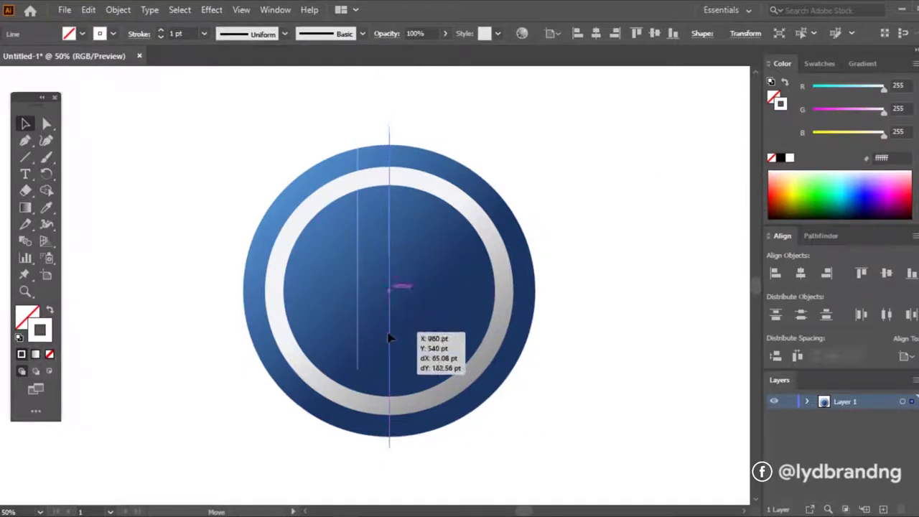
pyautogui.moveTo(388, 337); pyautogui.dragTo(389, 338)
pyautogui.click(574, 311)
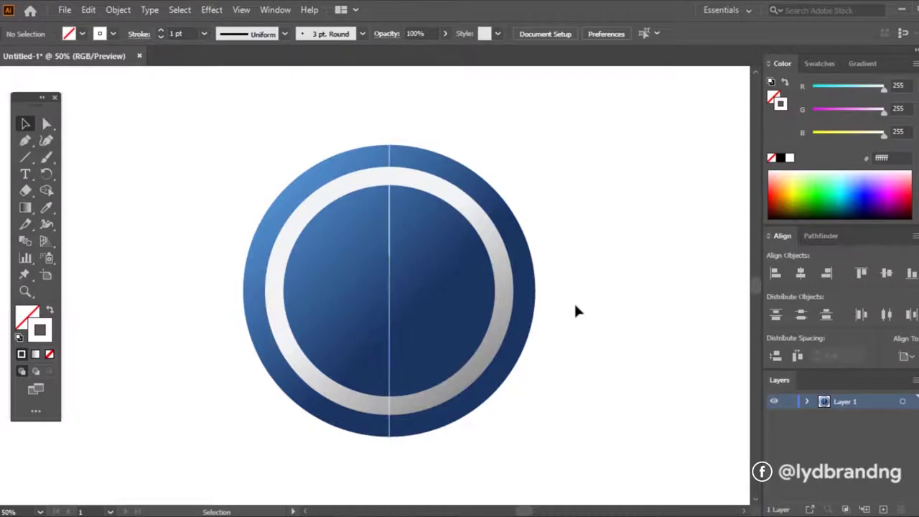
pyautogui.click(392, 375)
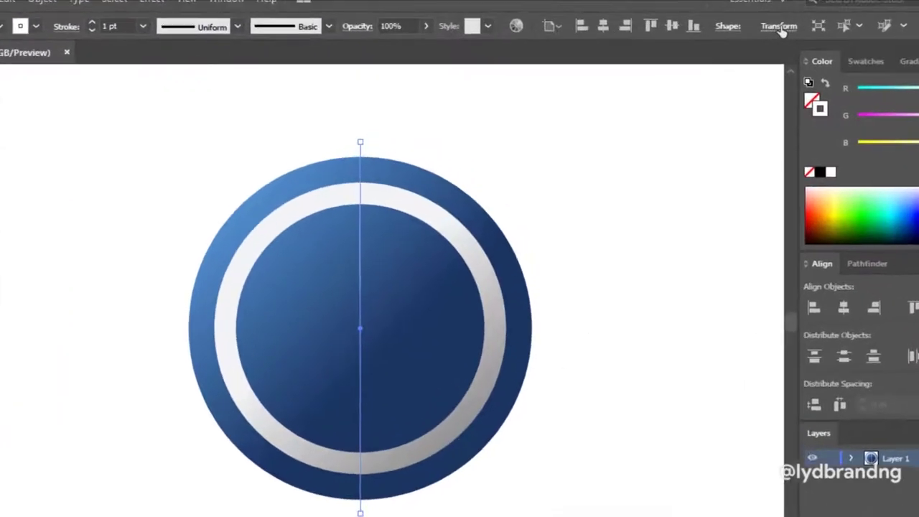
pyautogui.click(745, 33)
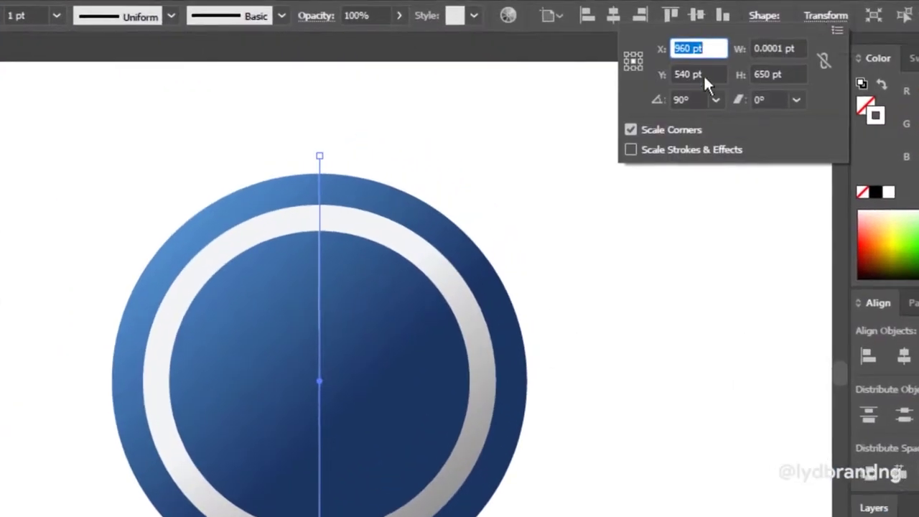
pyautogui.click(685, 100)
pyautogui.write('116')
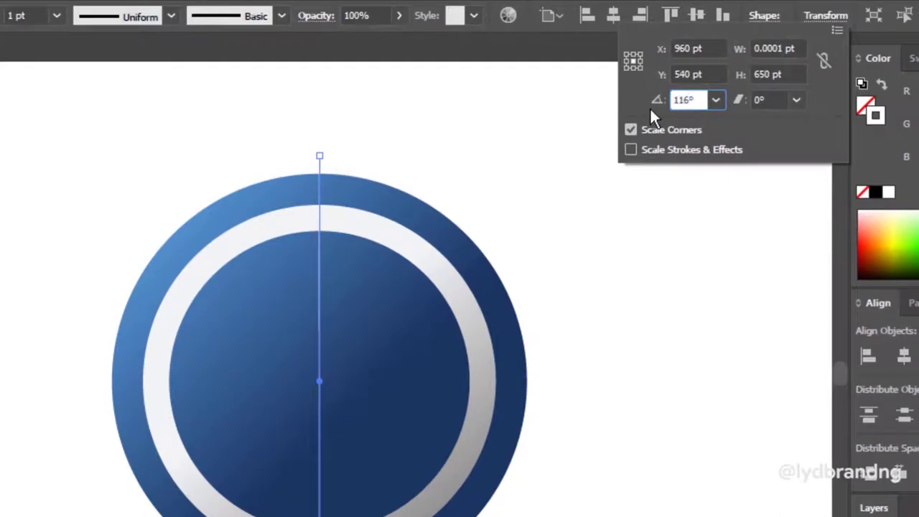
pyautogui.press('Return')
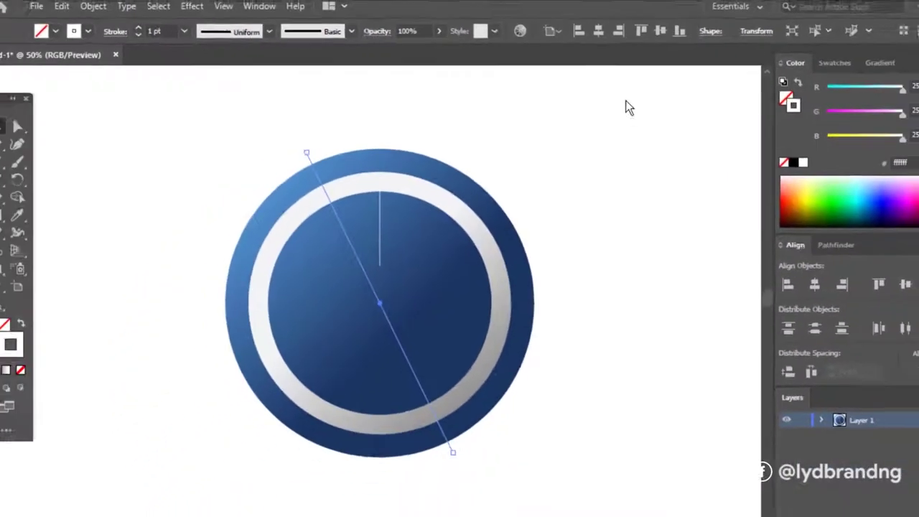
# Duplicate the diagonal line, then scale and shift the pair up-right
pyautogui.click(595, 257)
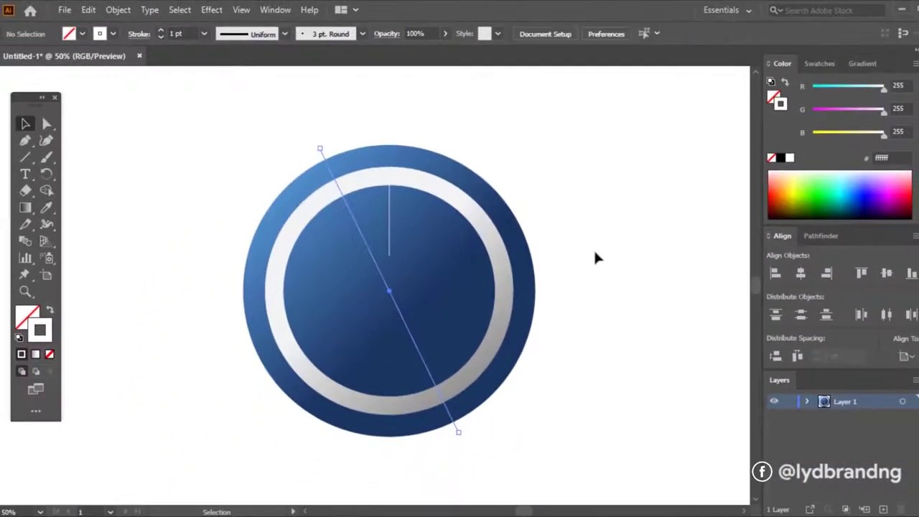
pyautogui.click(401, 319)
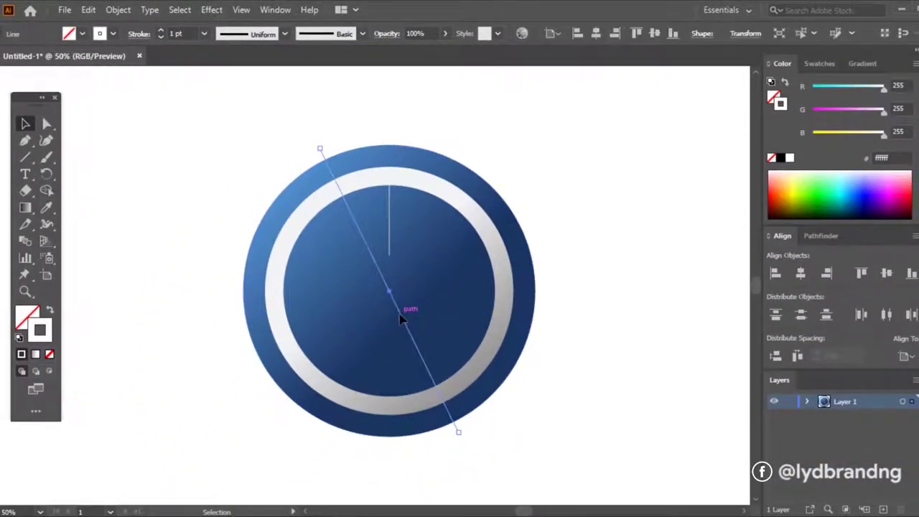
pyautogui.moveTo(401, 318); pyautogui.dragTo(383, 330)
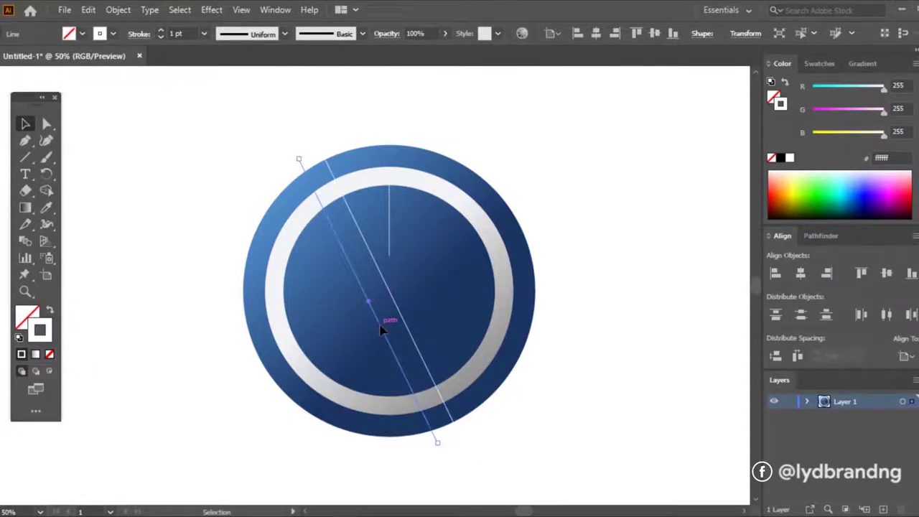
pyautogui.keyDown('shift'); pyautogui.click(425, 369); pyautogui.keyUp('shift')
pyautogui.moveTo(440, 439); pyautogui.dragTo(479, 481)
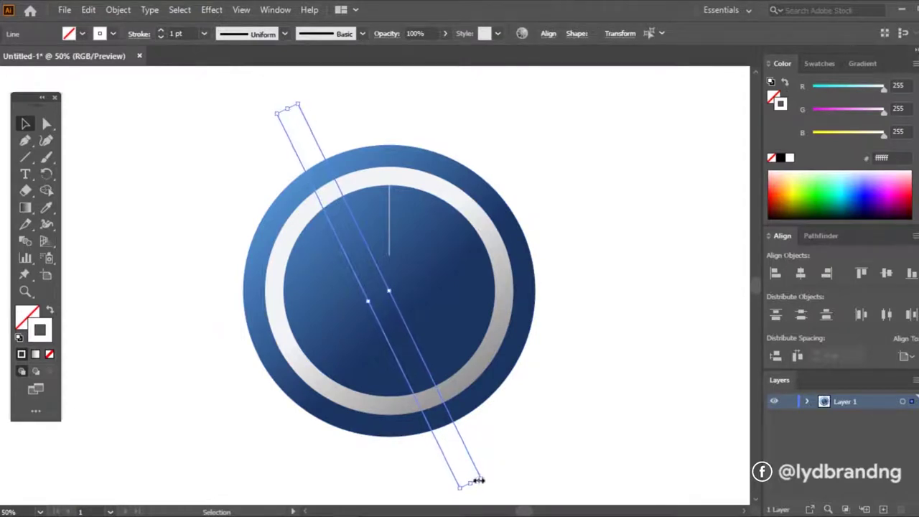
pyautogui.moveTo(430, 370); pyautogui.dragTo(433, 388)
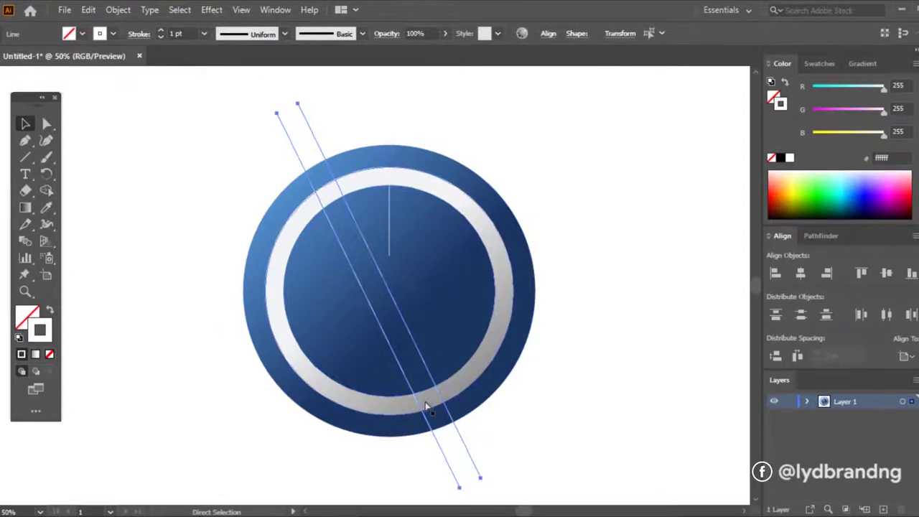
pyautogui.moveTo(433, 385); pyautogui.dragTo(440, 369)
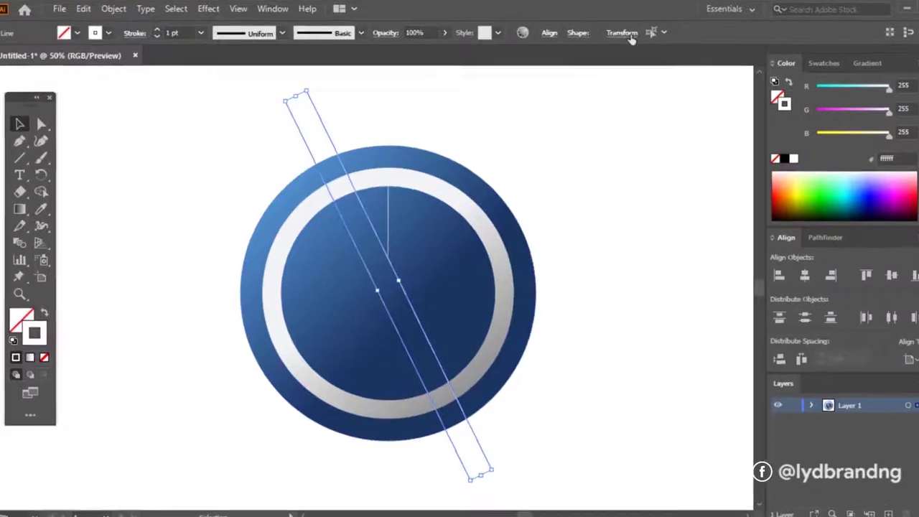
# Rotate the line pair to 64° to mirror it, nudging the tilted line right
pyautogui.click(623, 33)
pyautogui.click(502, 97)
pyautogui.write('64')
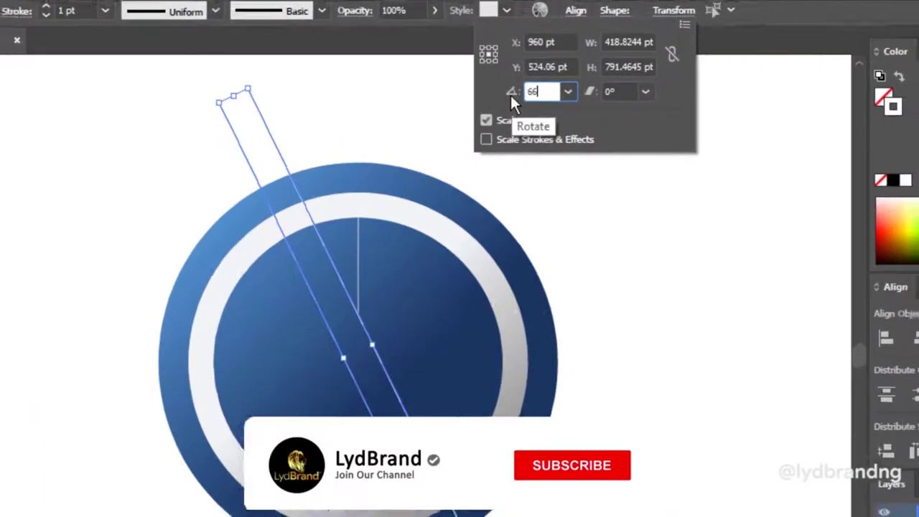
pyautogui.press('Return')
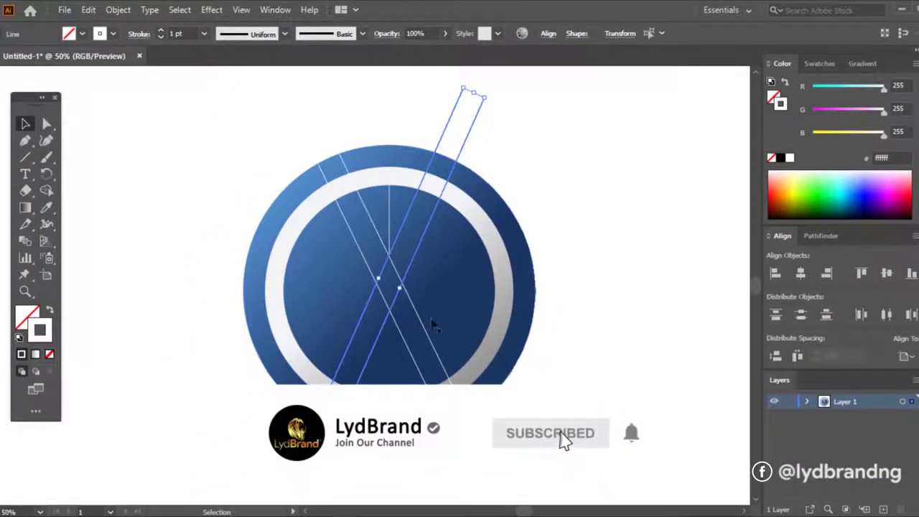
pyautogui.click(607, 330)
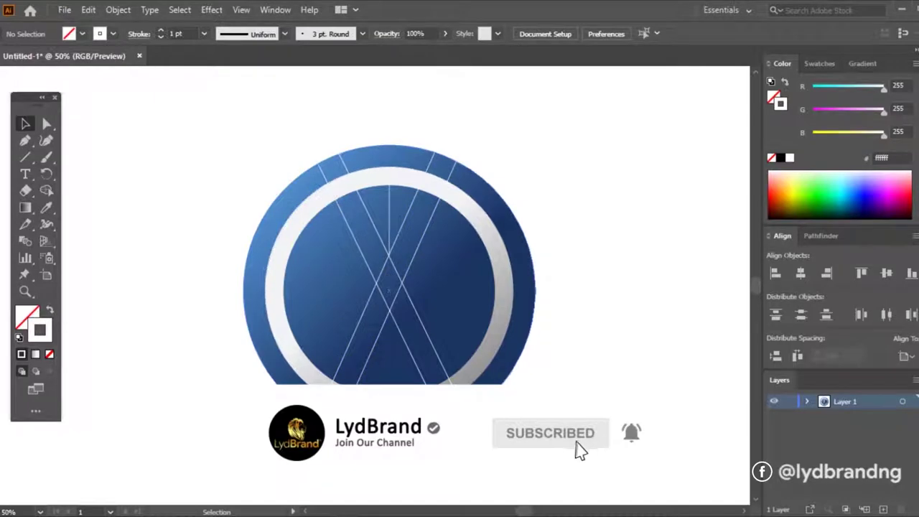
pyautogui.moveTo(271, 448); pyautogui.dragTo(440, 506)
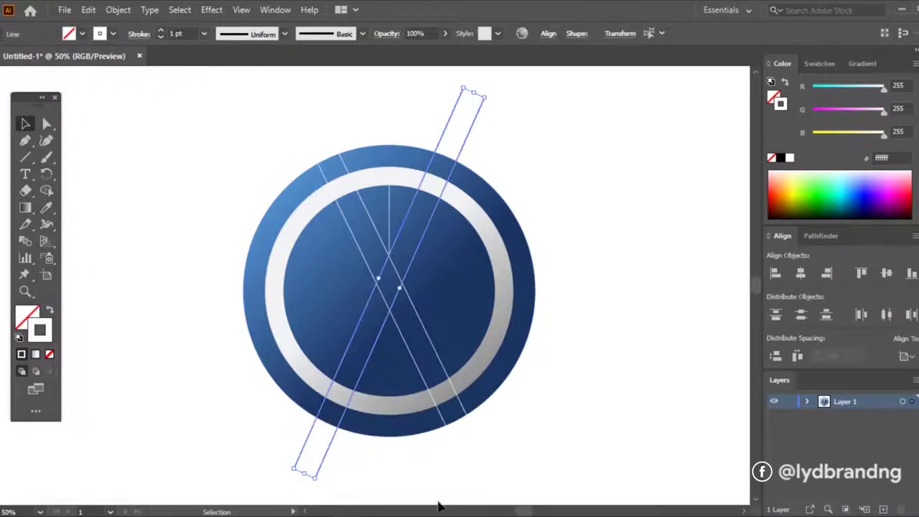
pyautogui.press('Right')
pyautogui.click(567, 443)
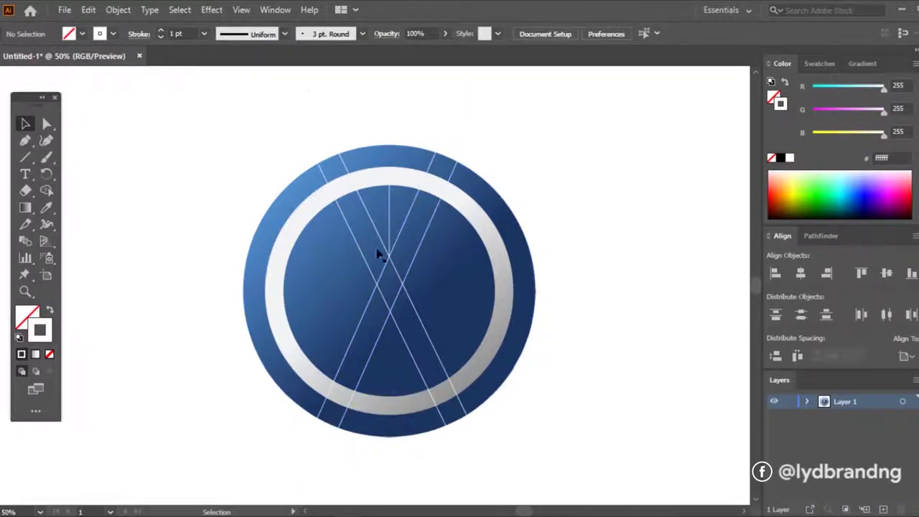
# Place a parallel copy of the down-right slanting line on the left side
pyautogui.scroll(1, 393, 264)
pyautogui.scroll(2, 395, 267)
pyautogui.scroll(1, 396, 263)
pyautogui.scroll(1, 396, 263)
pyautogui.scroll(-5, 395, 258)
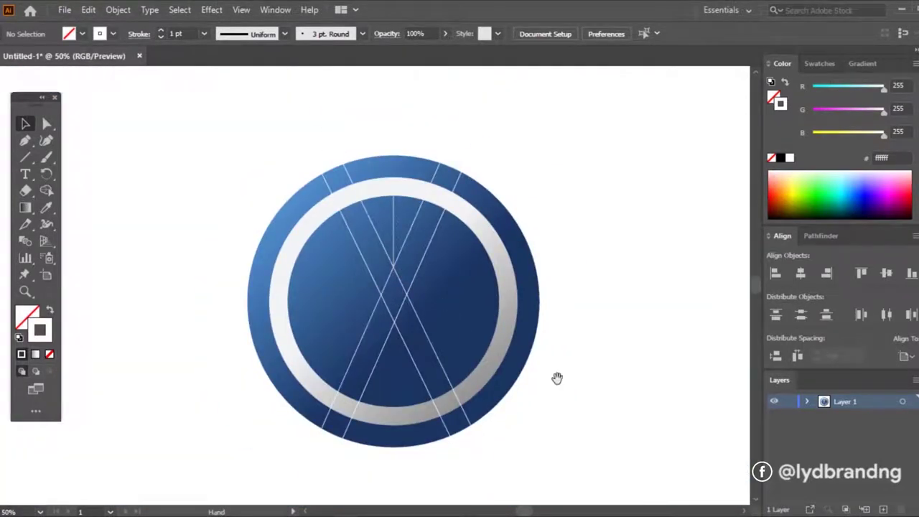
pyautogui.moveTo(555, 377); pyautogui.dragTo(558, 367)
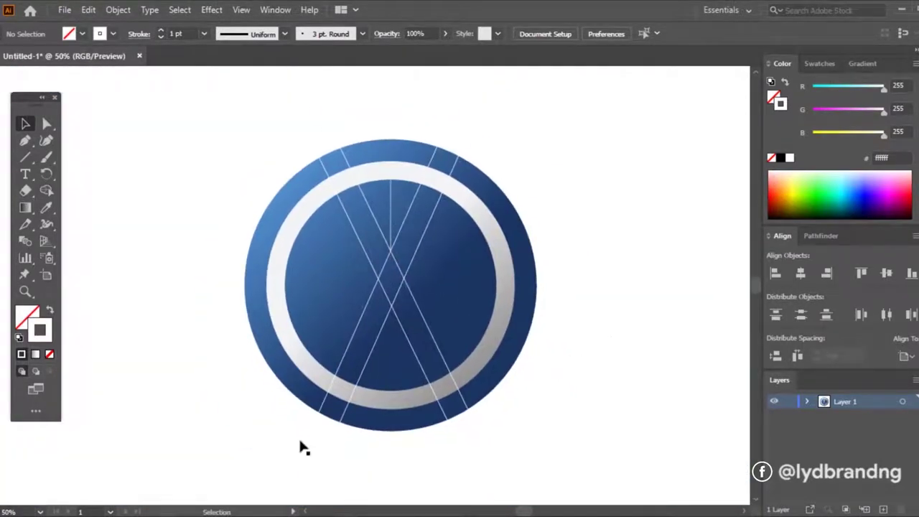
pyautogui.moveTo(553, 431); pyautogui.dragTo(554, 429)
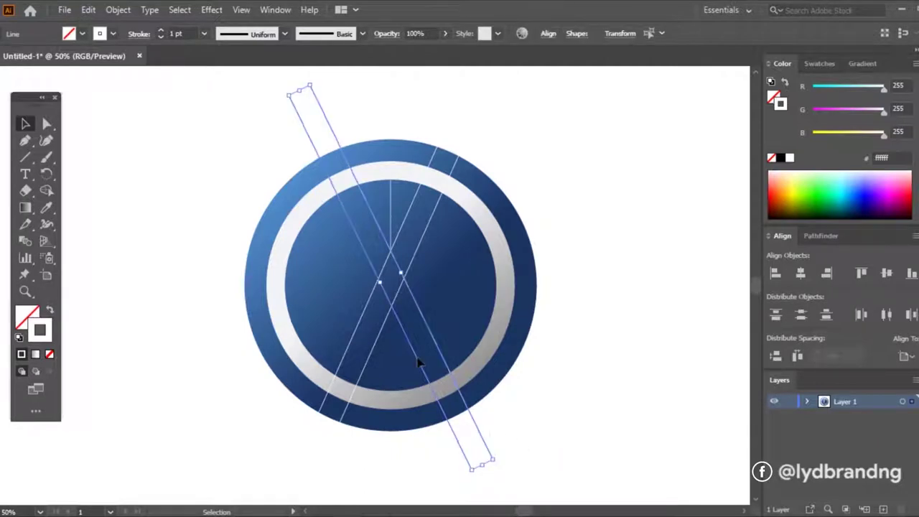
pyautogui.moveTo(418, 362); pyautogui.dragTo(350, 398)
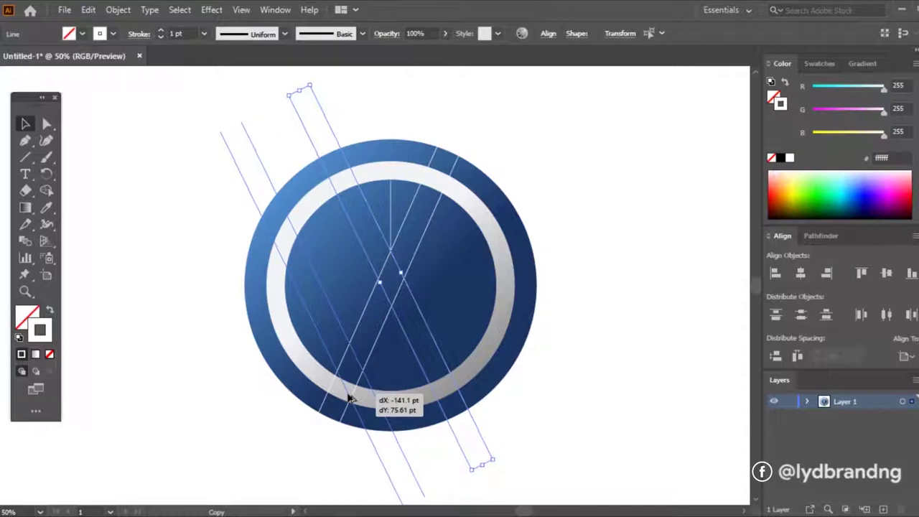
pyautogui.moveTo(349, 398); pyautogui.dragTo(318, 476)
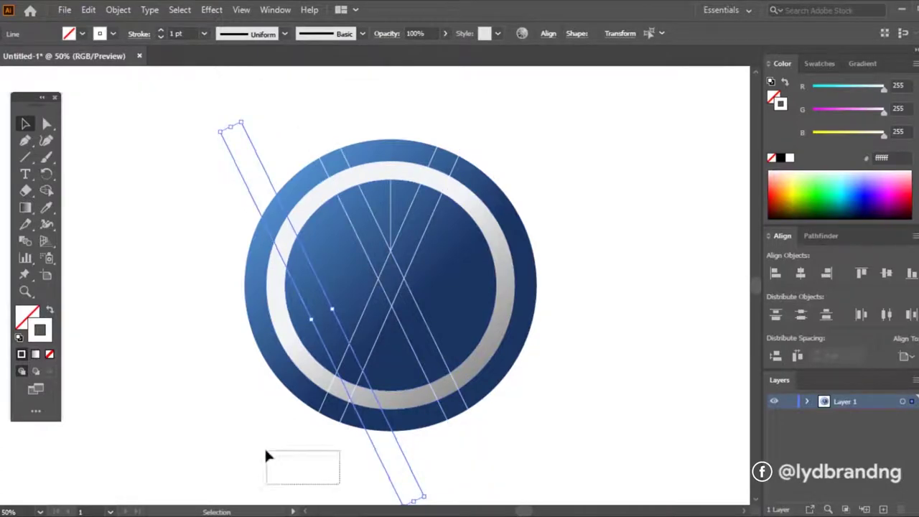
# Place a parallel copy of the up-right slanting line on the right side
pyautogui.click(331, 448)
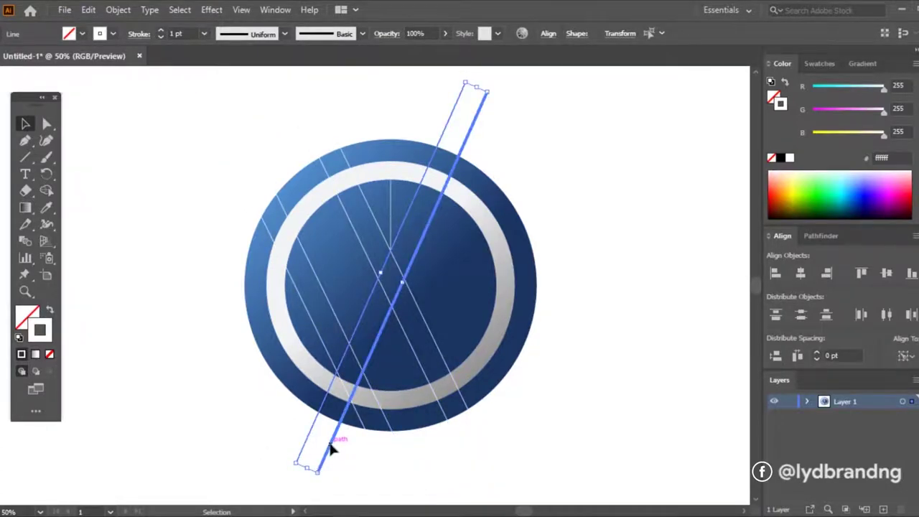
pyautogui.moveTo(332, 447); pyautogui.dragTo(406, 467)
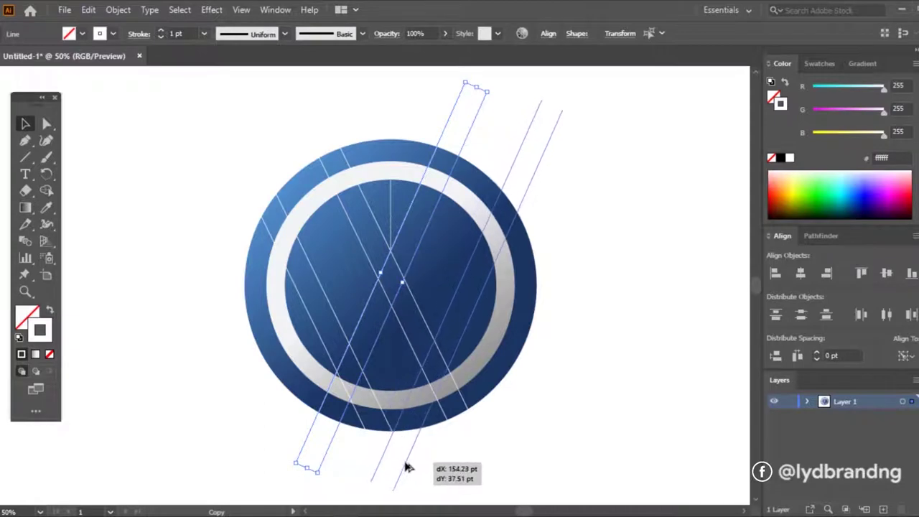
pyautogui.moveTo(405, 467); pyautogui.dragTo(407, 466)
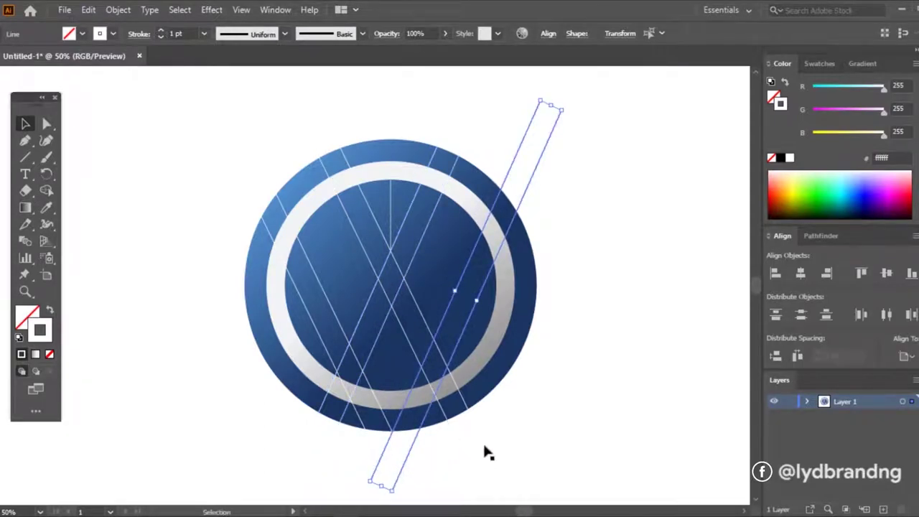
pyautogui.click(556, 406)
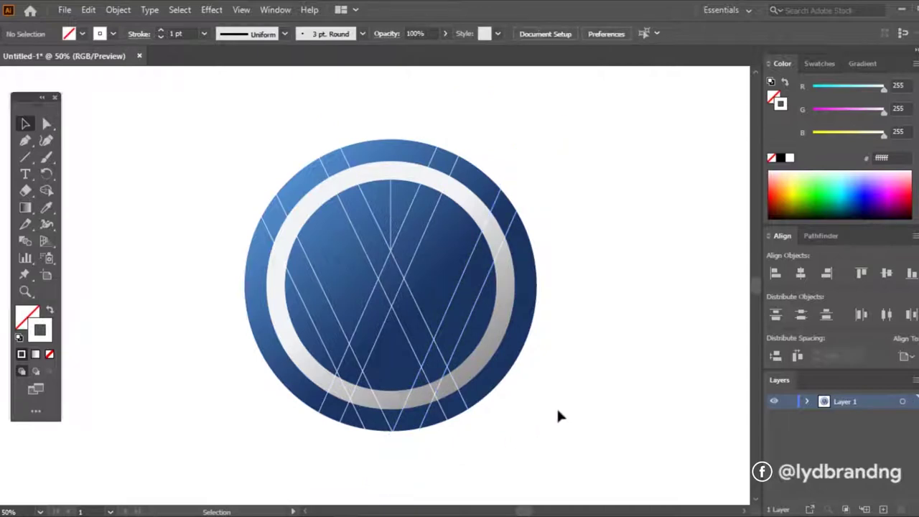
# Delete the short vertical centre line and select all the guide lines
pyautogui.click(391, 214)
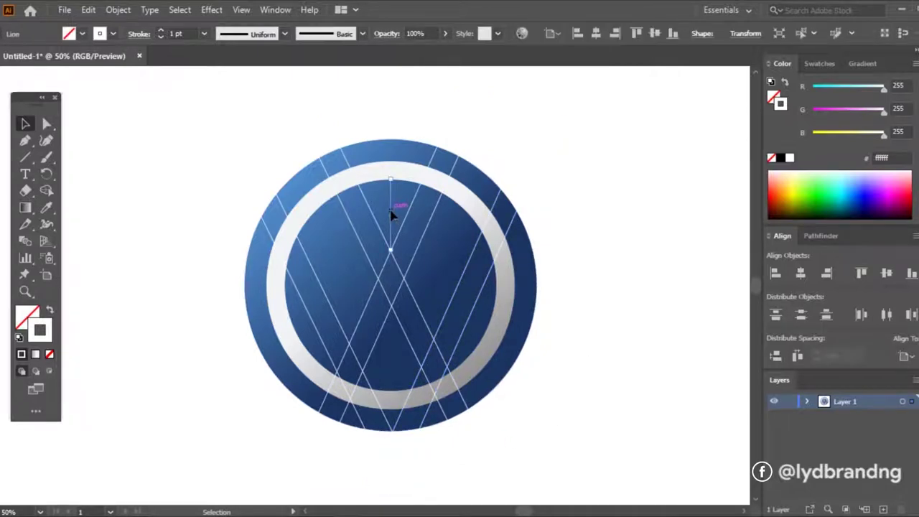
pyautogui.press('Delete')
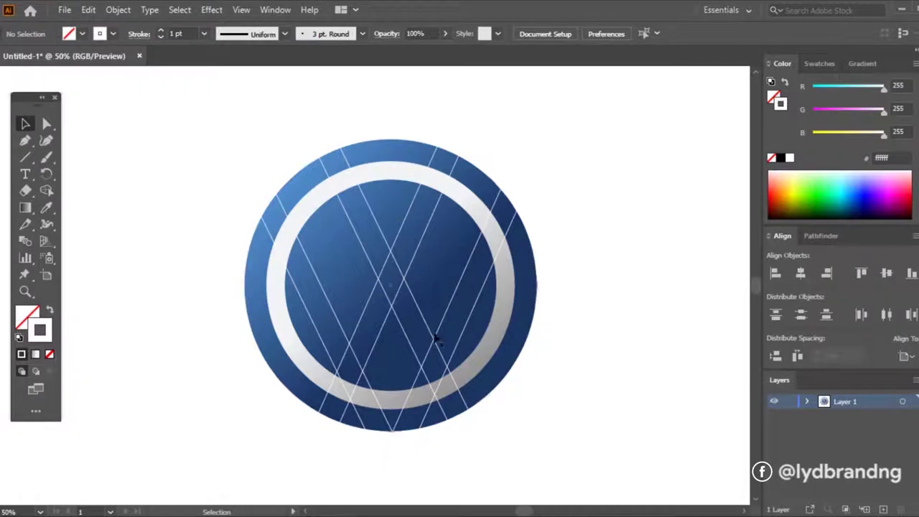
pyautogui.moveTo(239, 457); pyautogui.dragTo(590, 500)
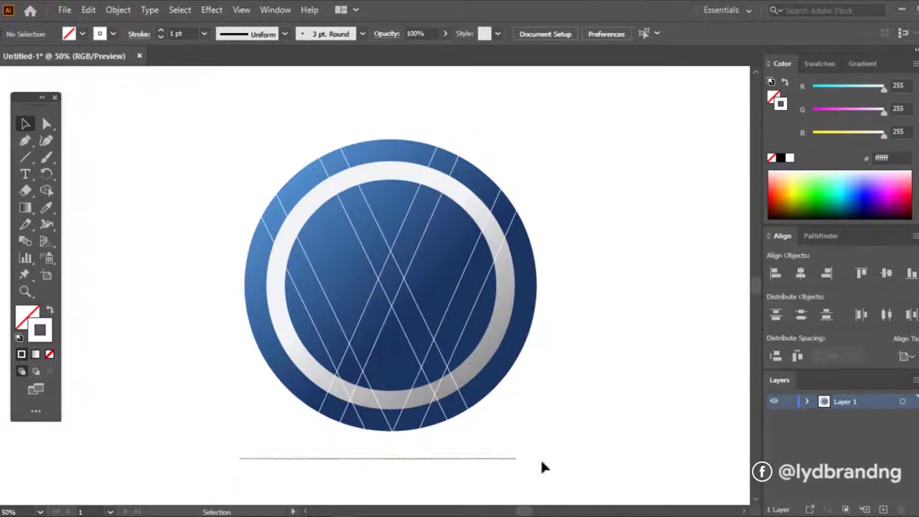
# Merge the strips between the guide lines and ring into a white W with Shape Builder
pyautogui.keyDown('shift'); pyautogui.click(494, 347); pyautogui.keyUp('shift')
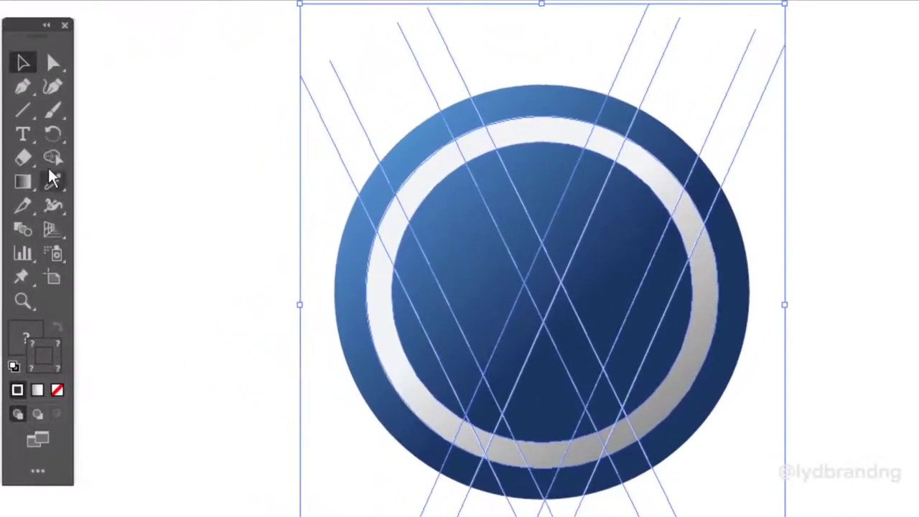
pyautogui.click(46, 190)
pyautogui.click(53, 310)
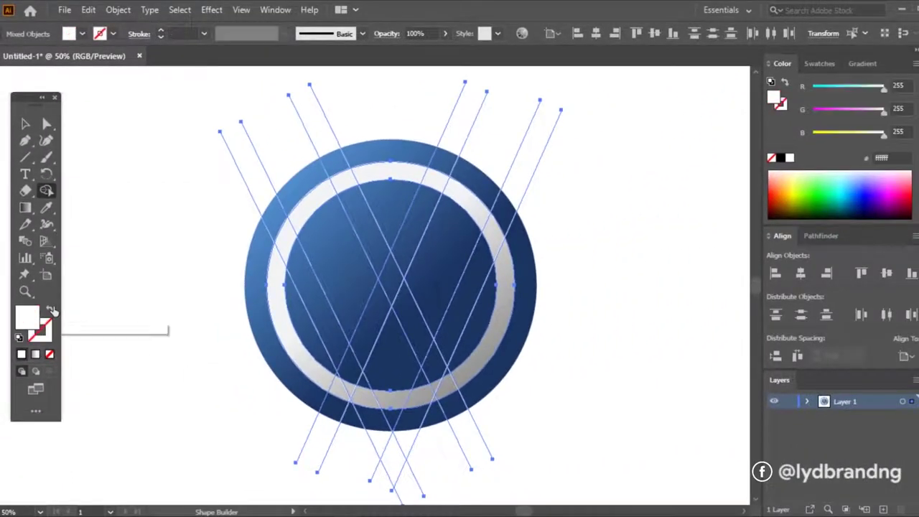
pyautogui.moveTo(298, 252)
pyautogui.mouseDown()
pyautogui.moveTo(363, 334)
pyautogui.moveTo(424, 346)
pyautogui.mouseUp()
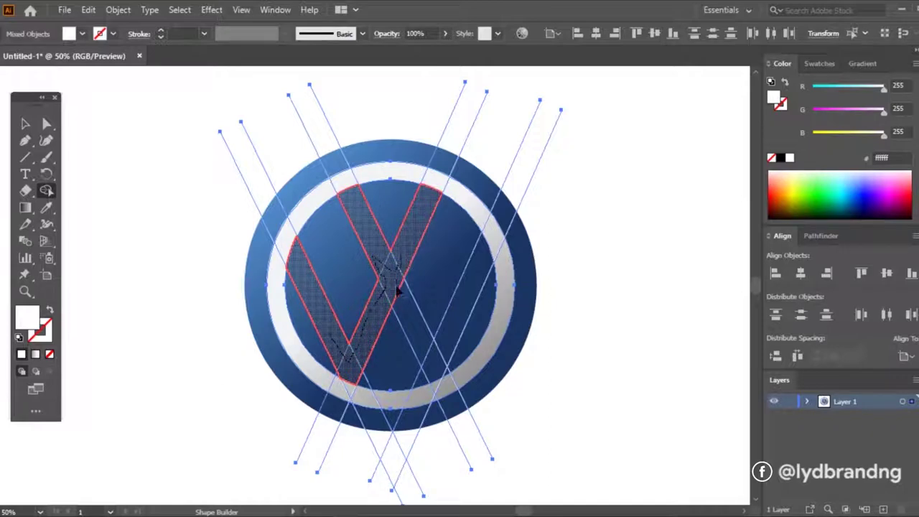
pyautogui.moveTo(424, 346); pyautogui.dragTo(445, 340)
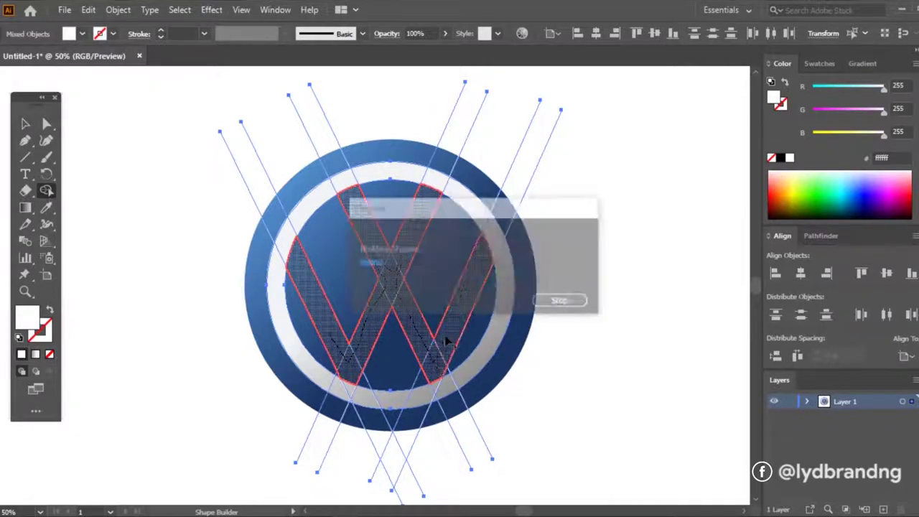
# Try deleting the selected circle, ring and W artwork, then undo to restore the logo
pyautogui.click(25, 123)
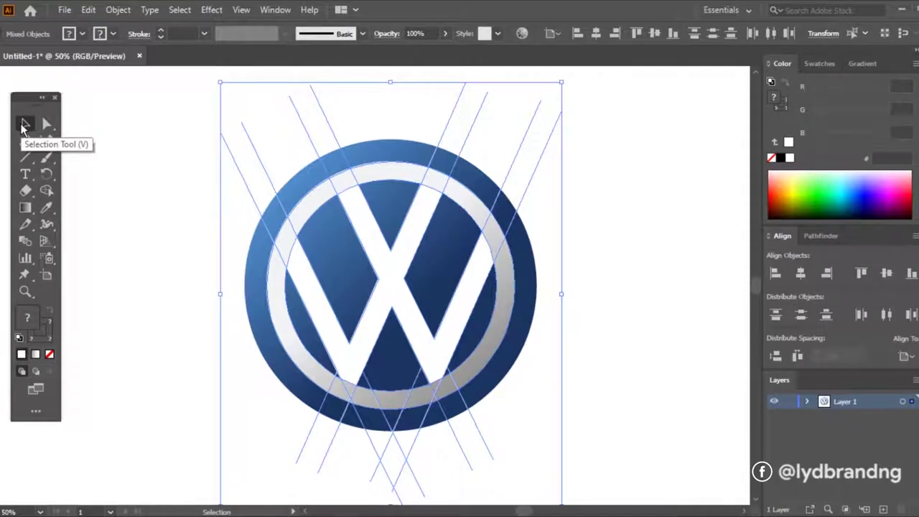
pyautogui.click(542, 344)
pyautogui.click(524, 337)
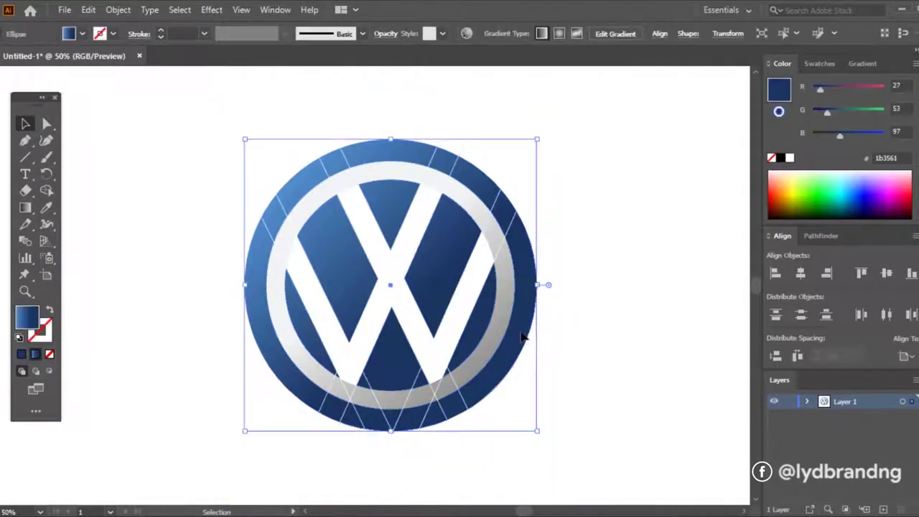
pyautogui.keyDown('shift'); pyautogui.click(492, 328); pyautogui.keyUp('shift')
pyautogui.keyDown('shift'); pyautogui.click(457, 320); pyautogui.keyUp('shift')
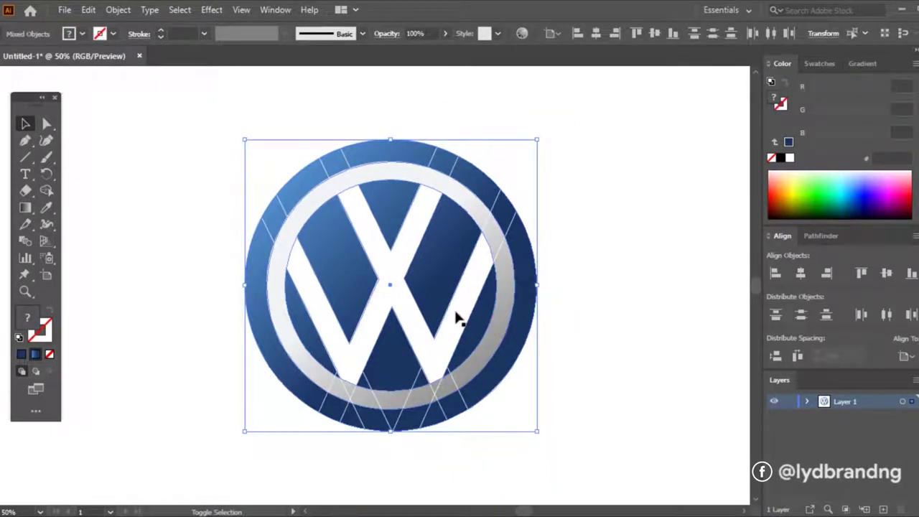
pyautogui.press('a')
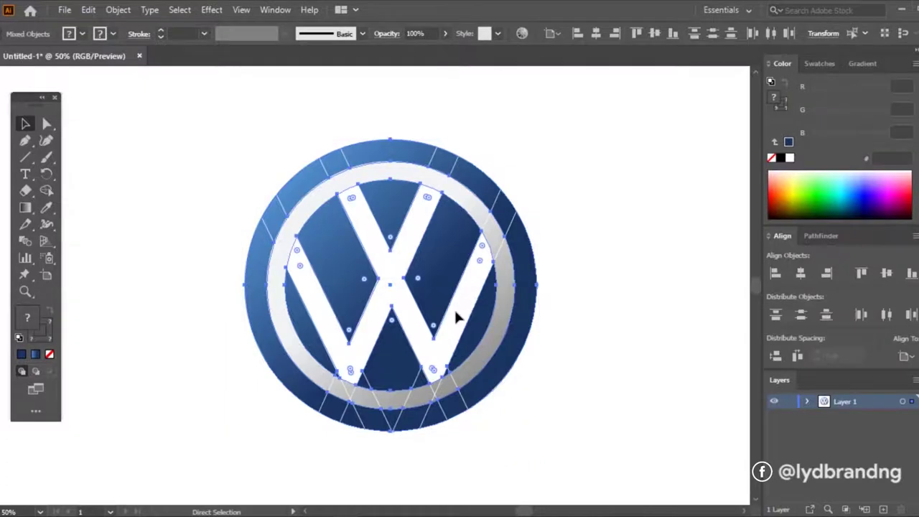
pyautogui.press('Delete')
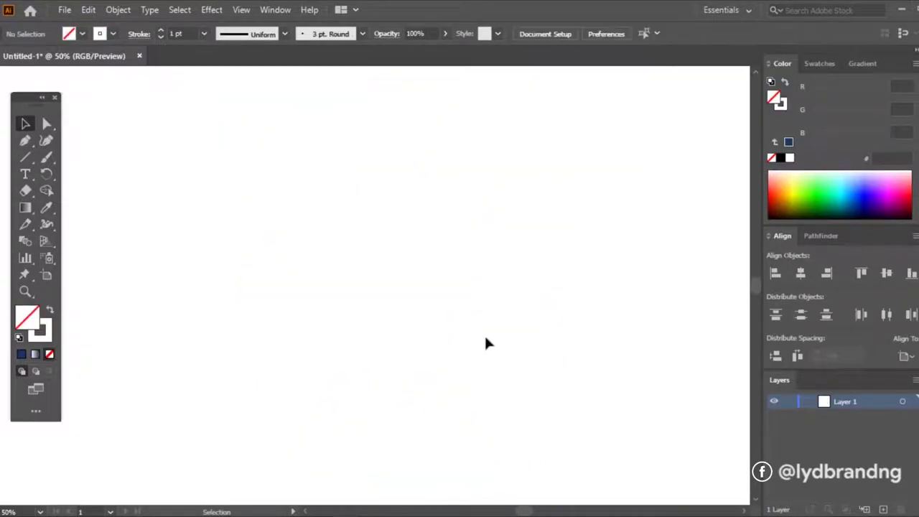
pyautogui.hotkey('ctrl', 'z')
pyautogui.click(557, 337)
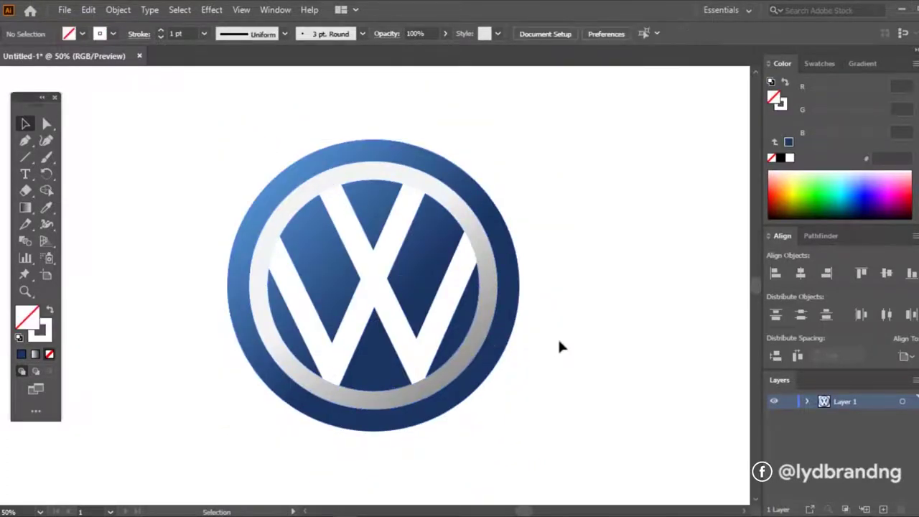
# Copy the ring's grey-white gradient onto the W with the Eyedropper
pyautogui.click(443, 333)
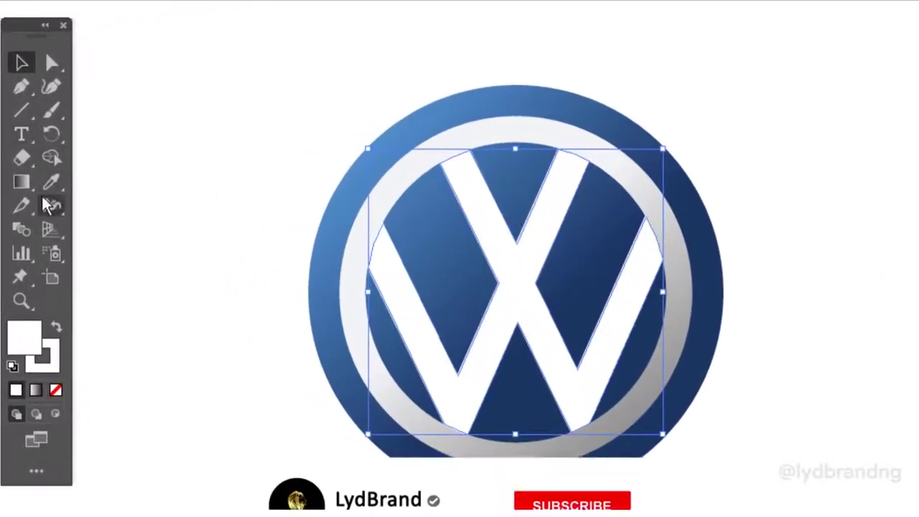
pyautogui.click(51, 182)
pyautogui.click(661, 379)
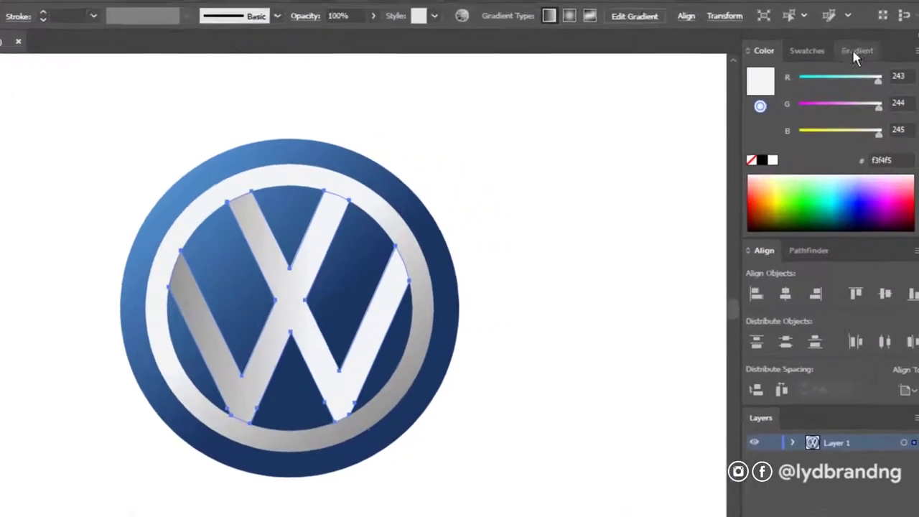
# Set the W's gradient angle to 135° and deselect it
pyautogui.click(862, 63)
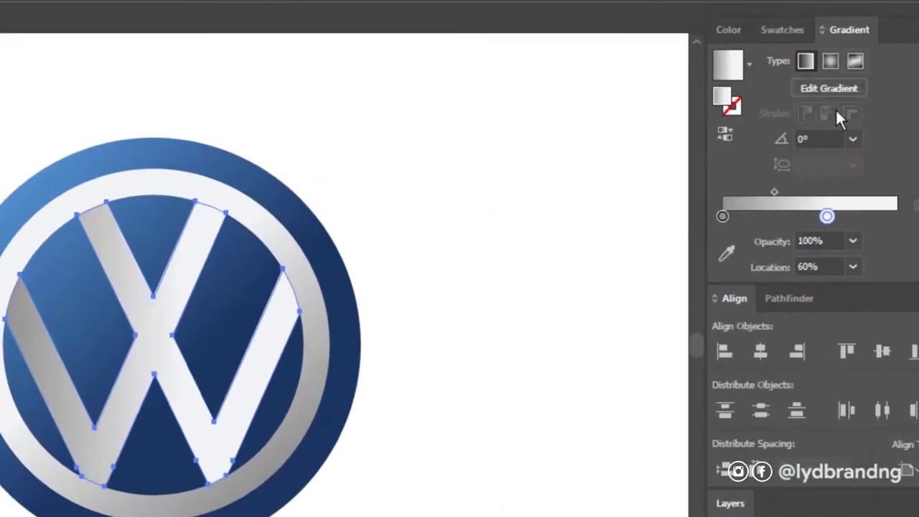
pyautogui.click(803, 139)
pyautogui.write('135')
pyautogui.press('Return')
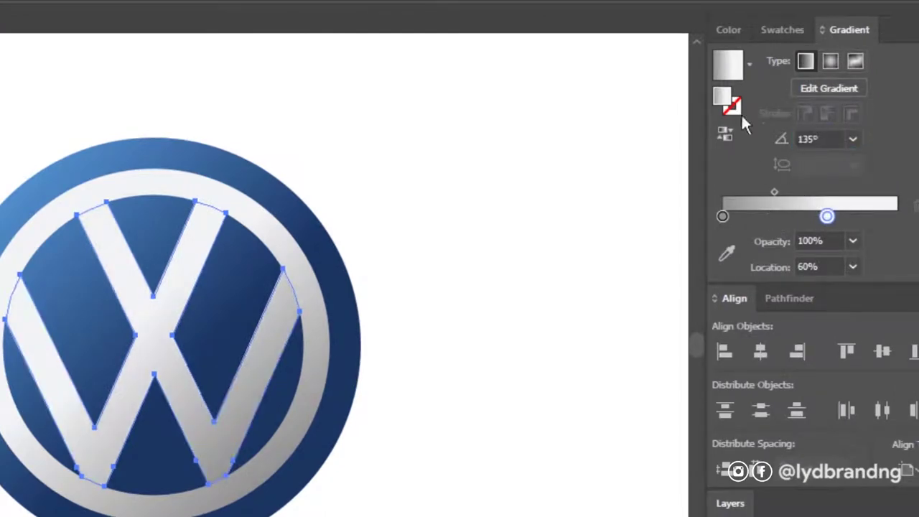
pyautogui.press('i')
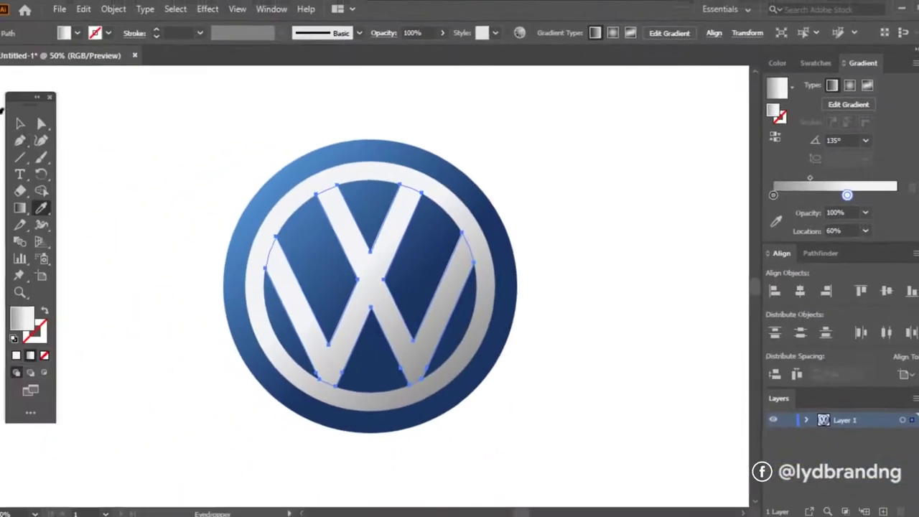
pyautogui.press('v')
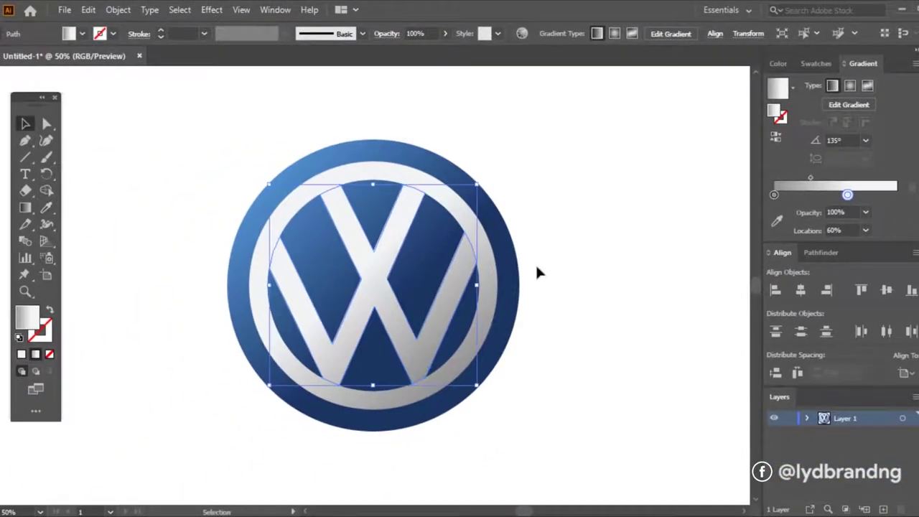
pyautogui.click(537, 268)
pyautogui.scroll(1, 372, 315)
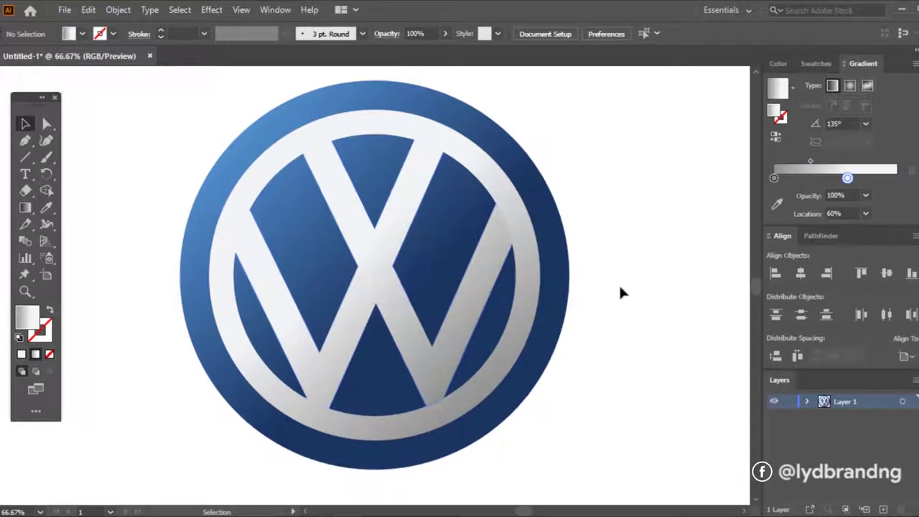
# Add a Multiply 75% drop shadow to the logo: X 3 pt, Y 5 pt, blur 7 pt
pyautogui.click(527, 339)
pyautogui.click(274, 11)
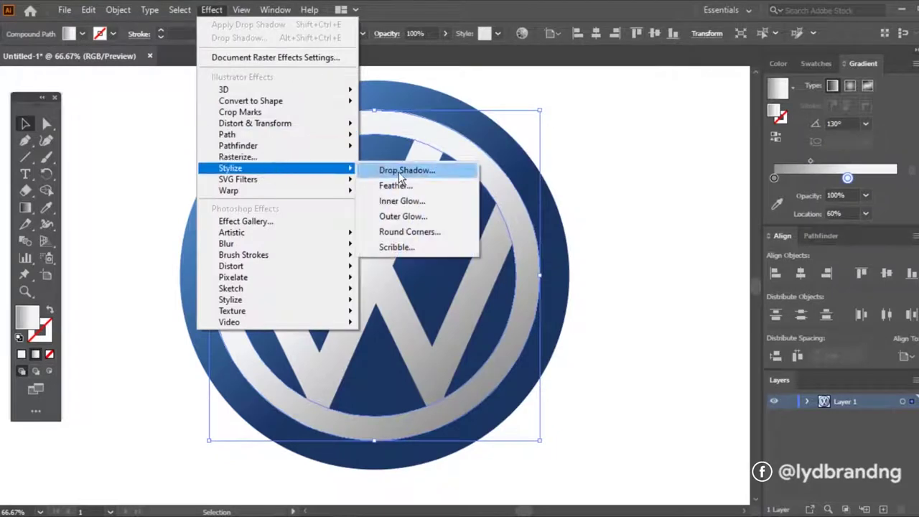
pyautogui.moveTo(230, 168)
pyautogui.click(413, 170)
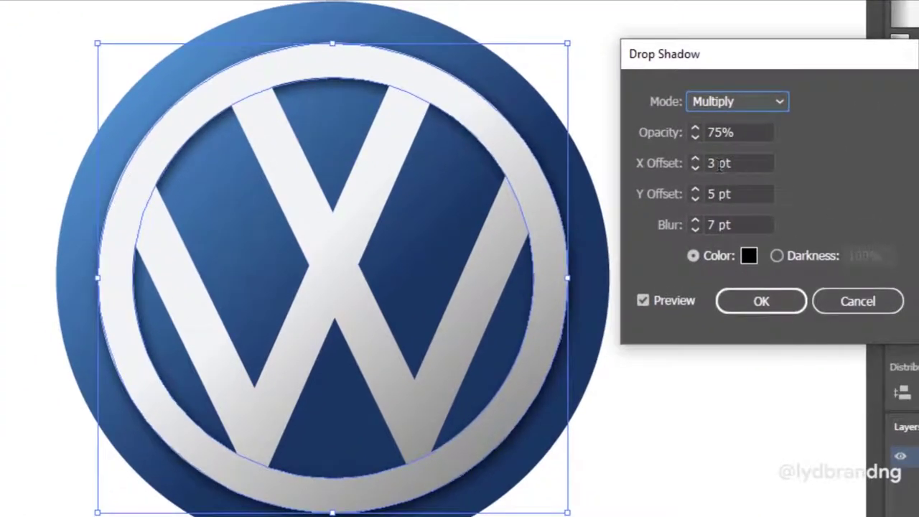
pyautogui.doubleClick(708, 164)
pyautogui.doubleClick(714, 194)
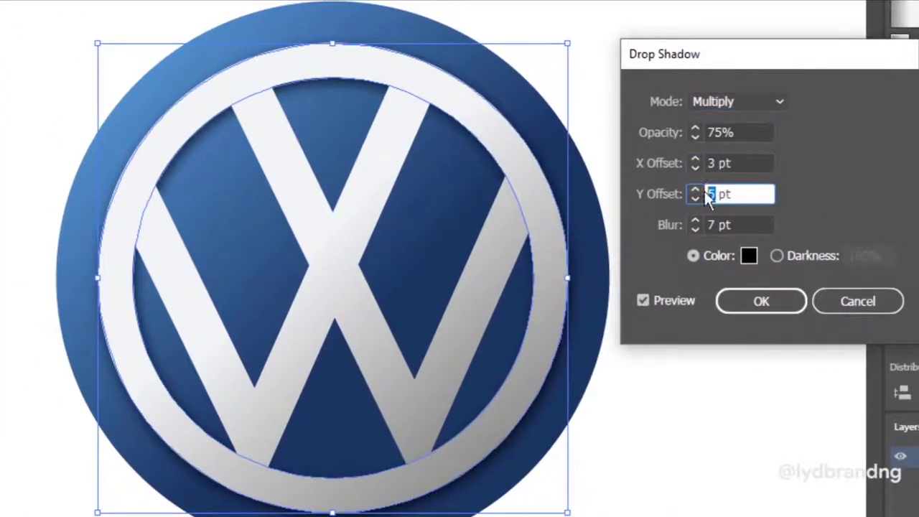
pyautogui.doubleClick(718, 225)
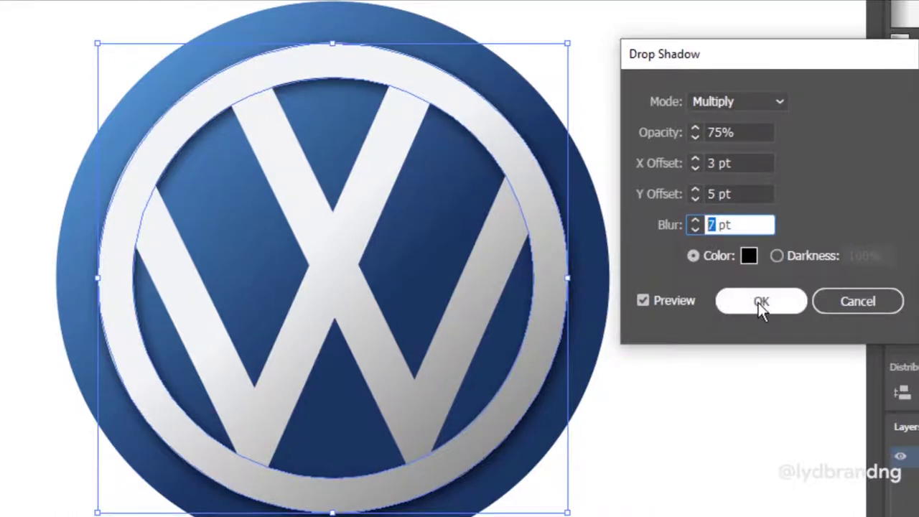
pyautogui.click(757, 303)
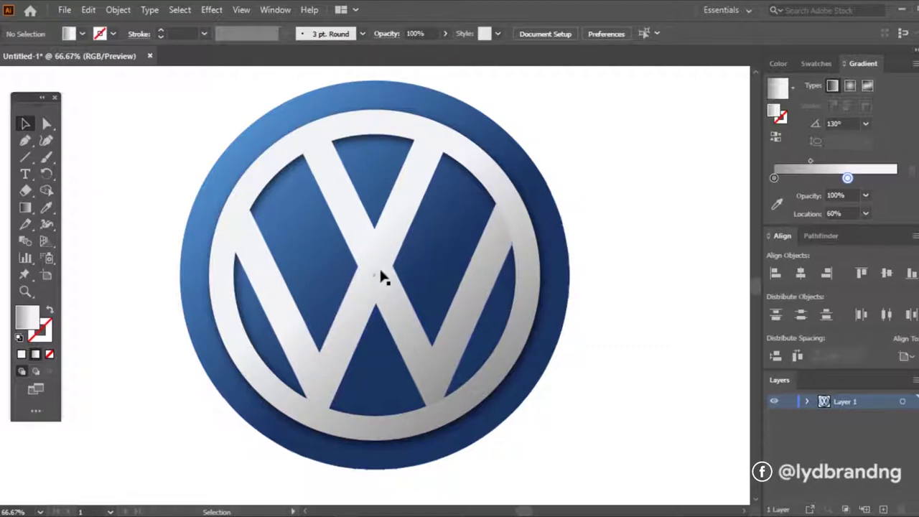
# Draw a thin no-fill rectangle across the centre of the W
pyautogui.scroll(1, 376, 276)
pyautogui.scroll(1, 370, 275)
pyautogui.scroll(-1, 371, 277)
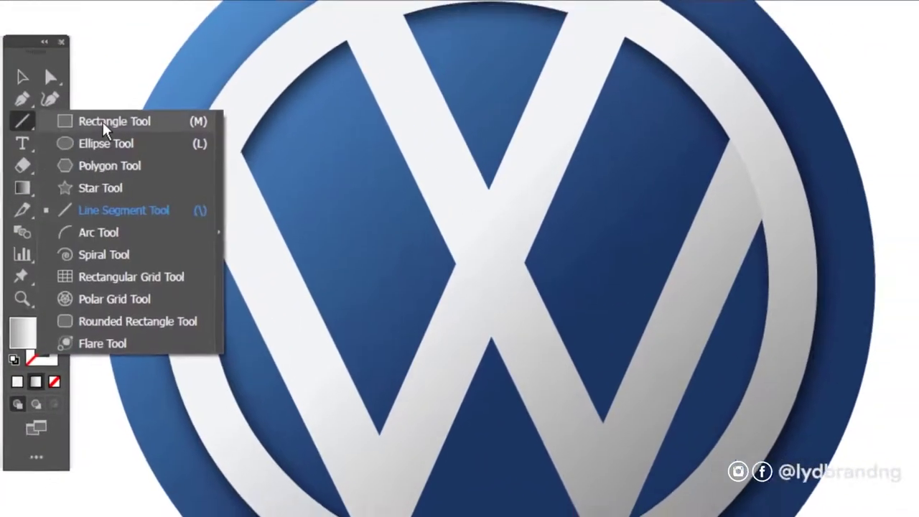
pyautogui.moveTo(22, 111); pyautogui.dragTo(107, 127)
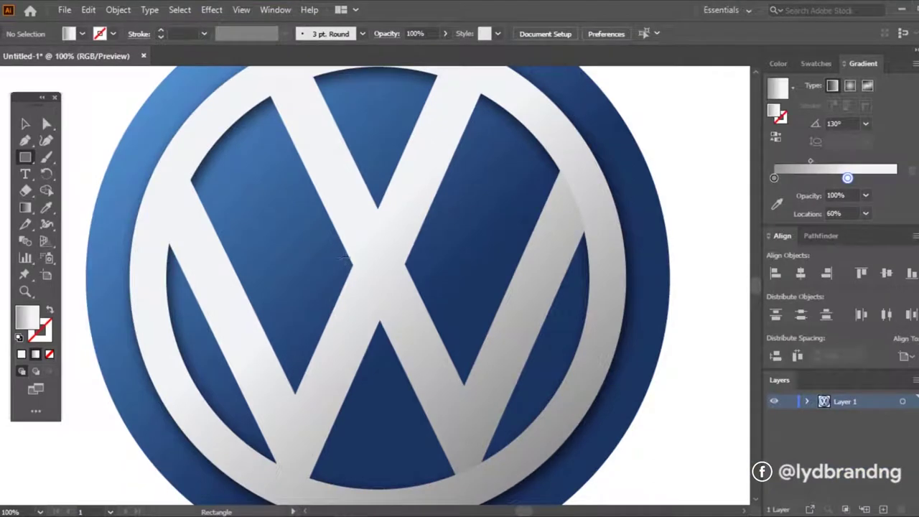
pyautogui.moveTo(340, 260); pyautogui.dragTo(413, 269)
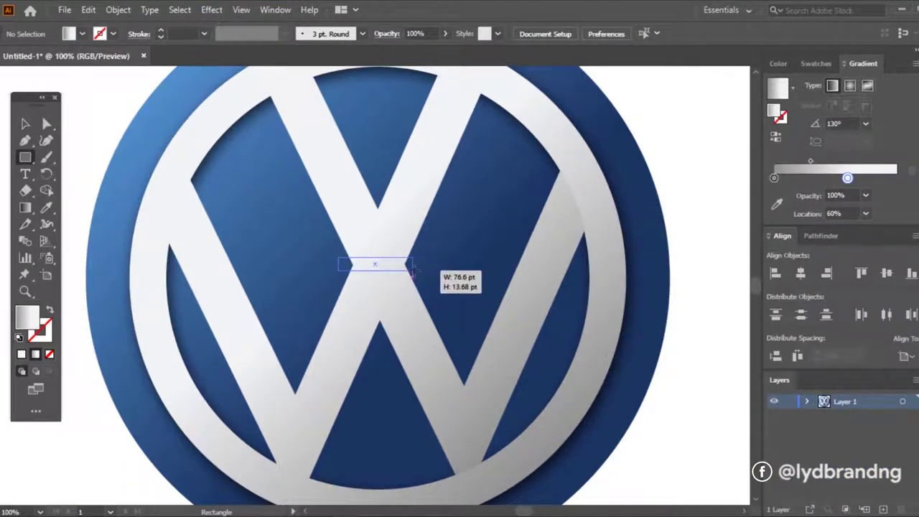
pyautogui.moveTo(413, 270); pyautogui.dragTo(421, 270)
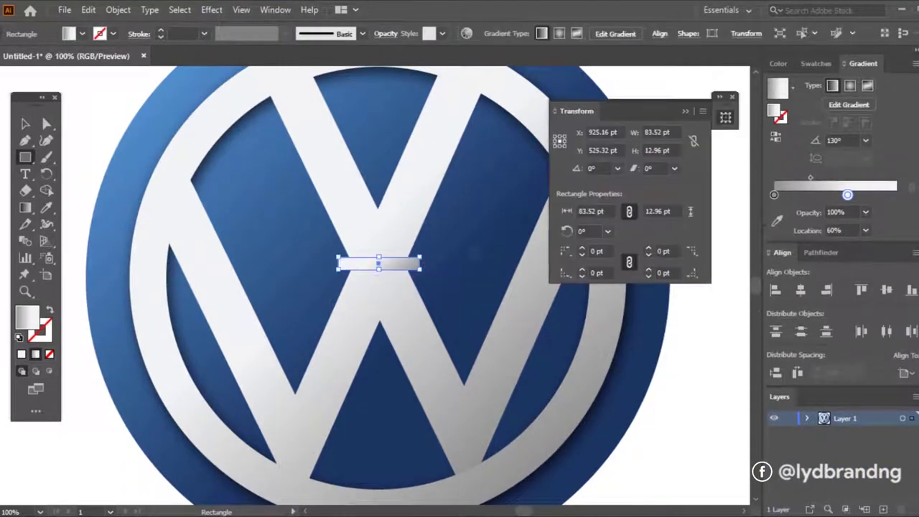
pyautogui.click(49, 353)
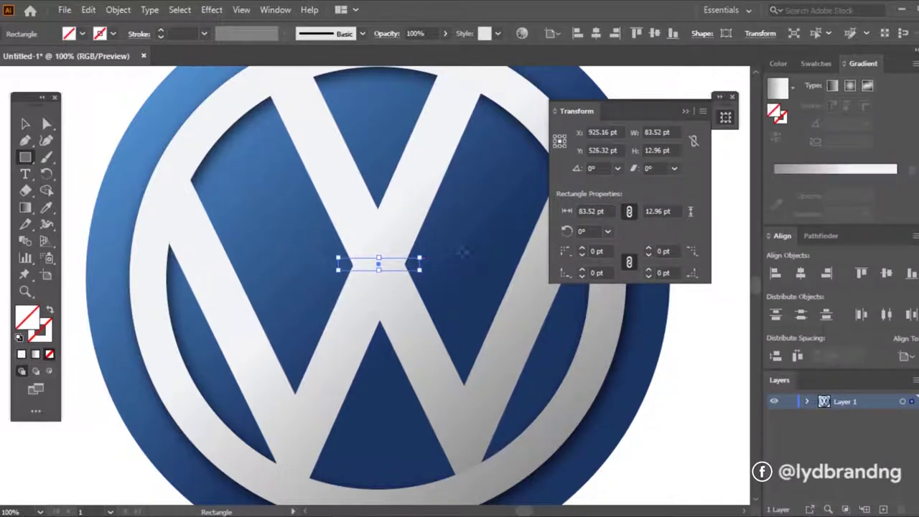
pyautogui.click(731, 97)
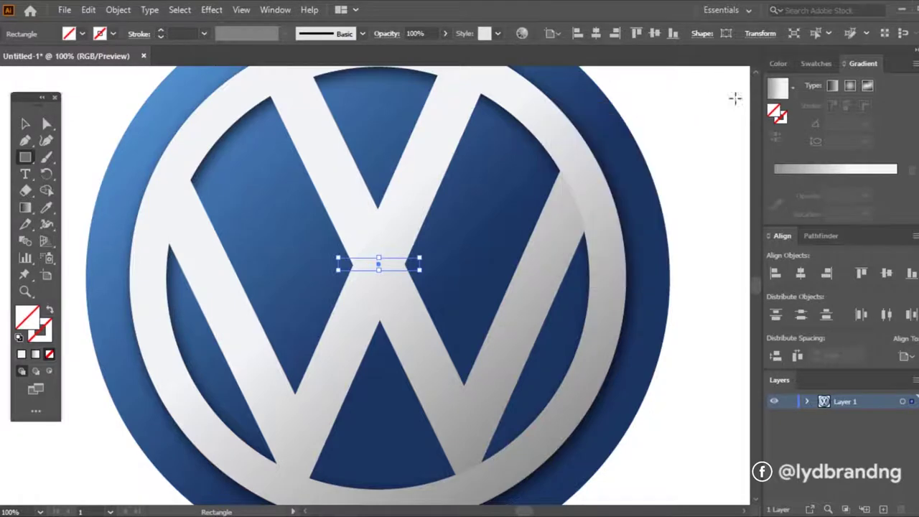
# Subtract the rectangle from the W ring with Pathfinder Minus Front
pyautogui.click(25, 123)
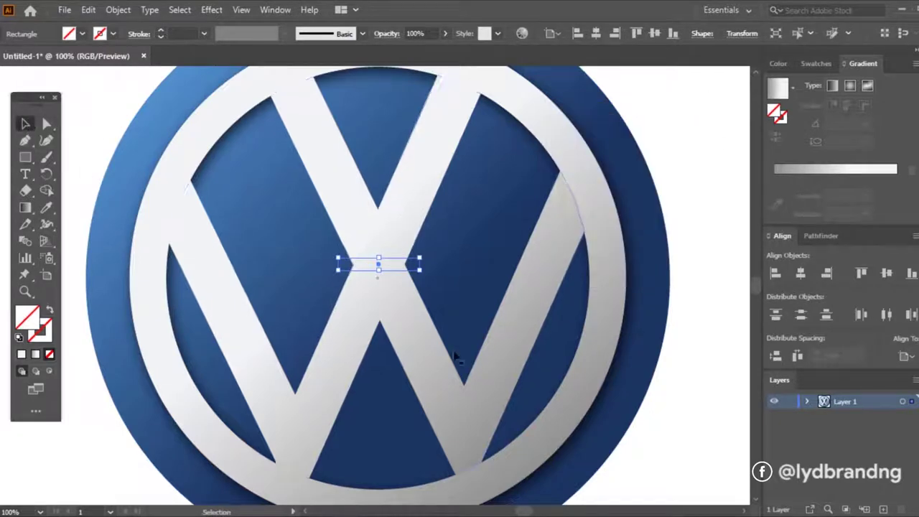
pyautogui.keyDown('shift'); pyautogui.click(507, 329); pyautogui.keyUp('shift')
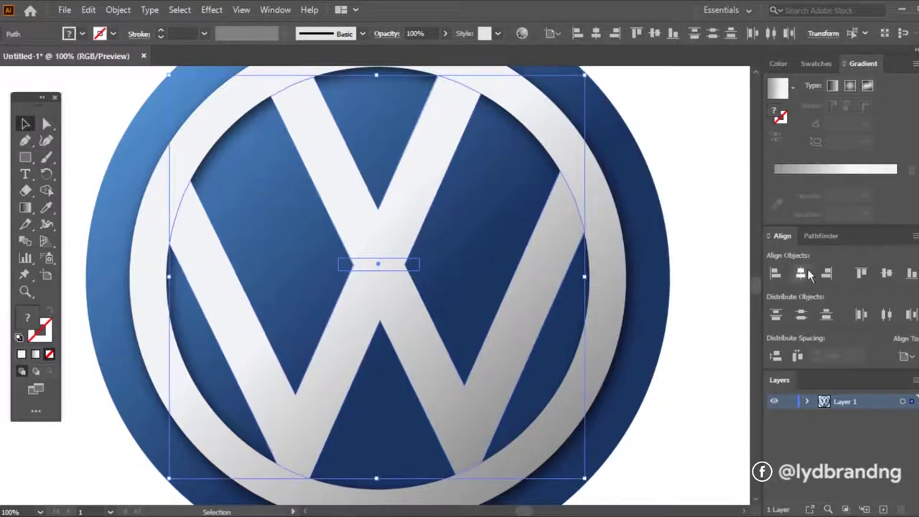
pyautogui.click(819, 236)
pyautogui.click(802, 274)
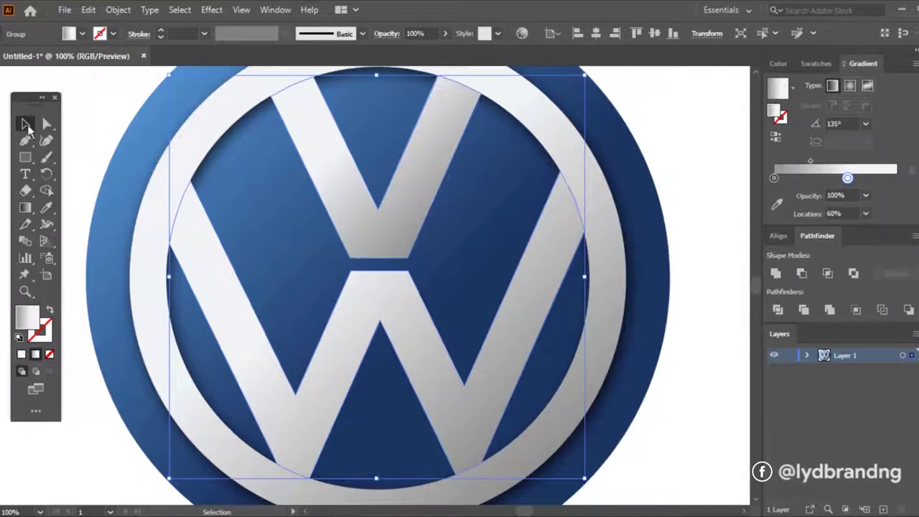
pyautogui.click(683, 254)
pyautogui.scroll(-1, 431, 323)
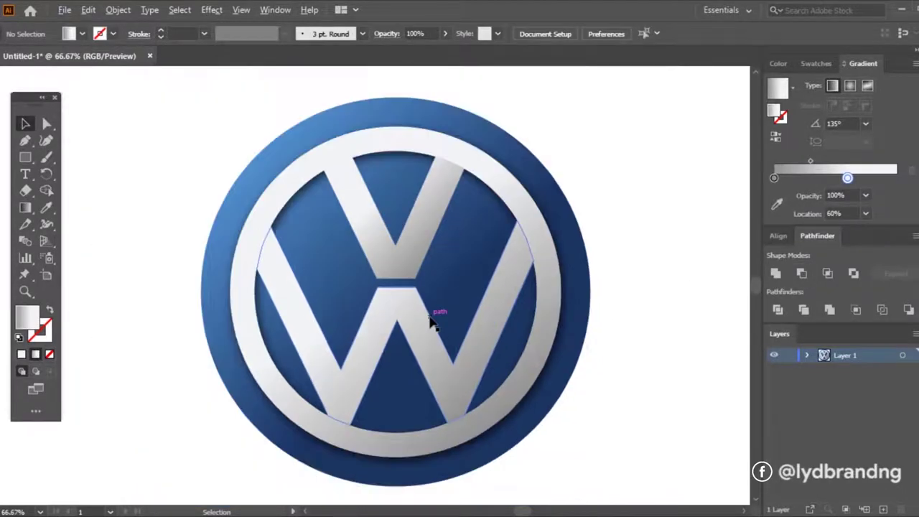
# Export the logo as VOLKSWAGEN LOGO.png, 300 ppi transparent, into Documents\LOGO
pyautogui.scroll(-1, 432, 323)
pyautogui.scroll(1, 445, 302)
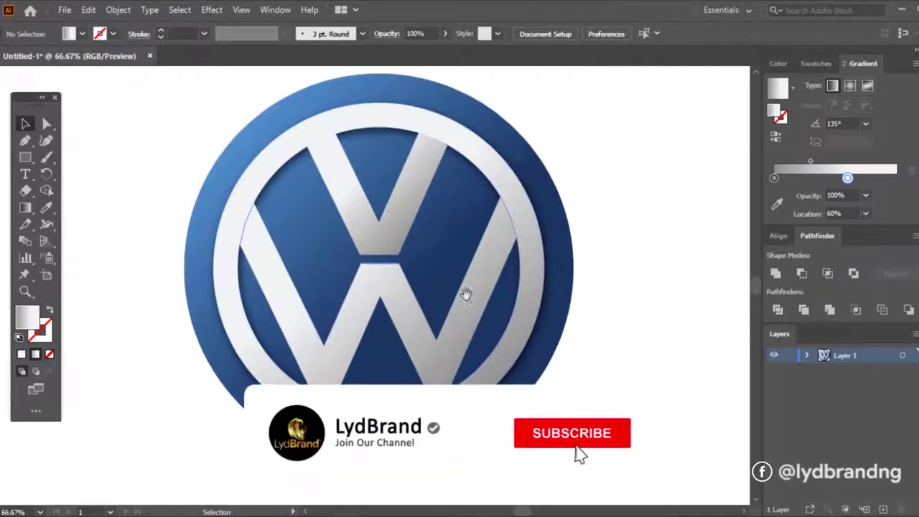
pyautogui.moveTo(468, 297); pyautogui.dragTo(478, 310)
pyautogui.scroll(-1, 478, 309)
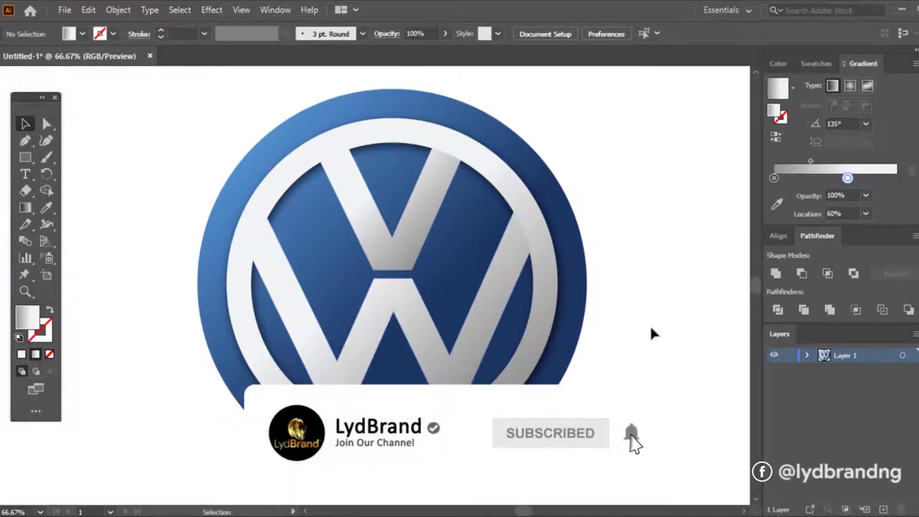
pyautogui.click(64, 9)
pyautogui.moveTo(90, 256)
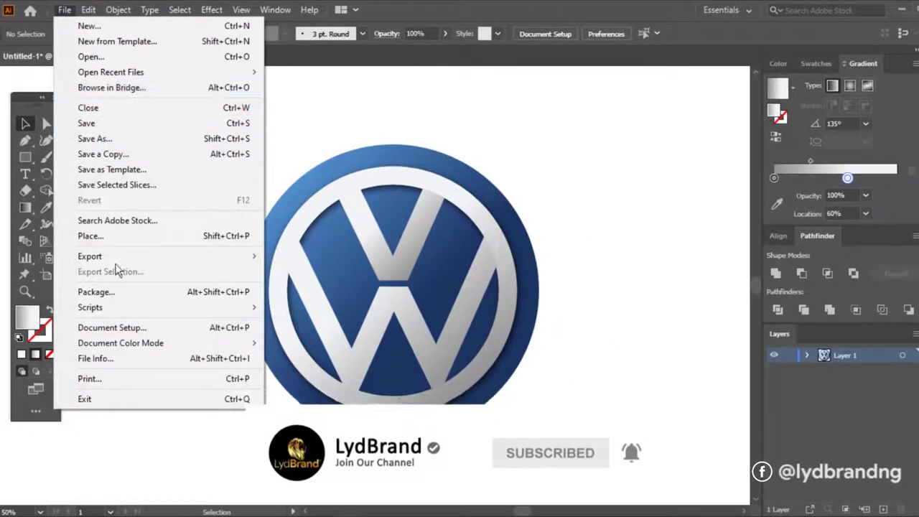
pyautogui.click(304, 272)
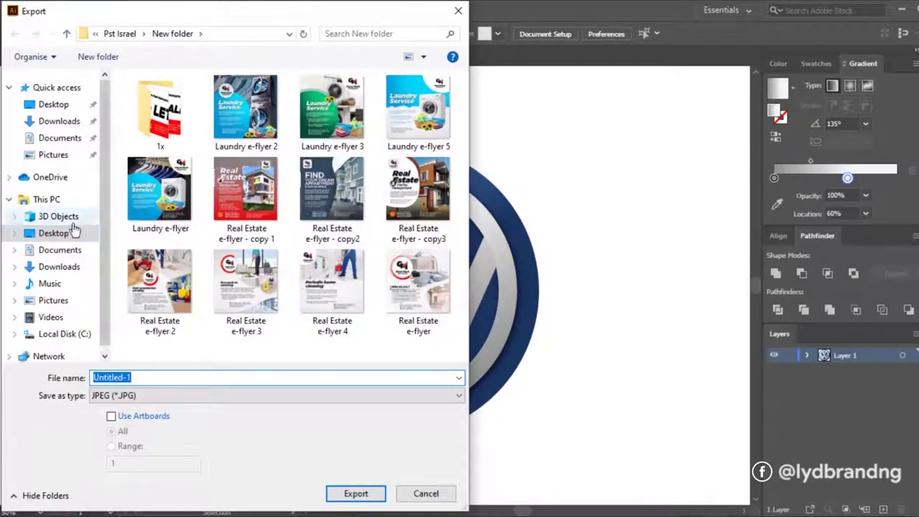
pyautogui.click(60, 140)
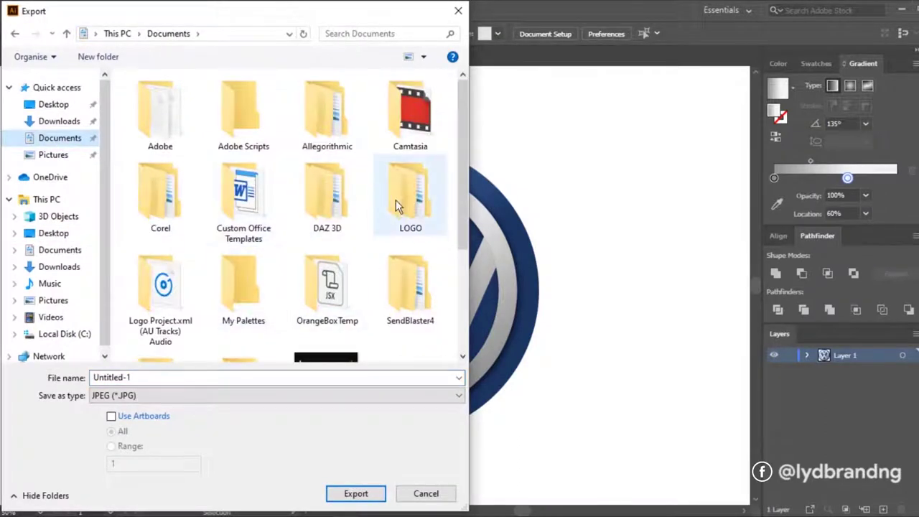
pyautogui.doubleClick(395, 199)
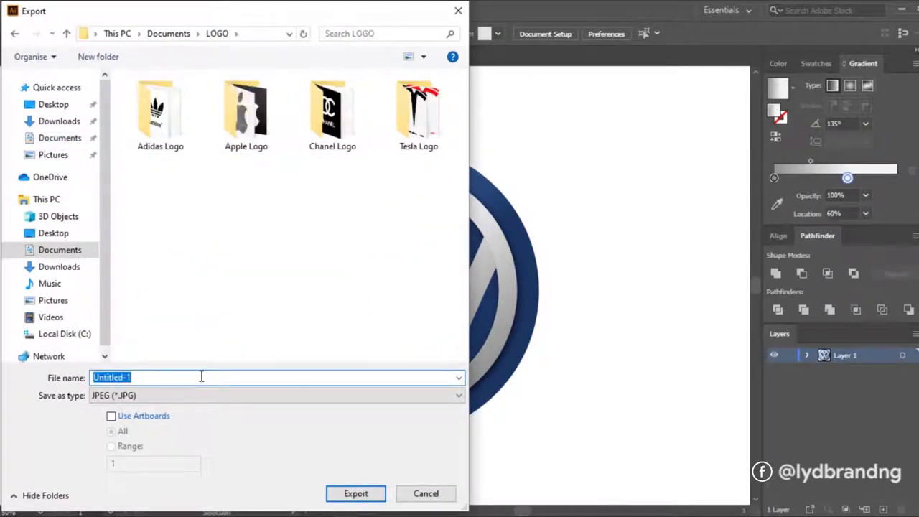
pyautogui.write('VOLKSWAGEN LOGO')
pyautogui.click(223, 397)
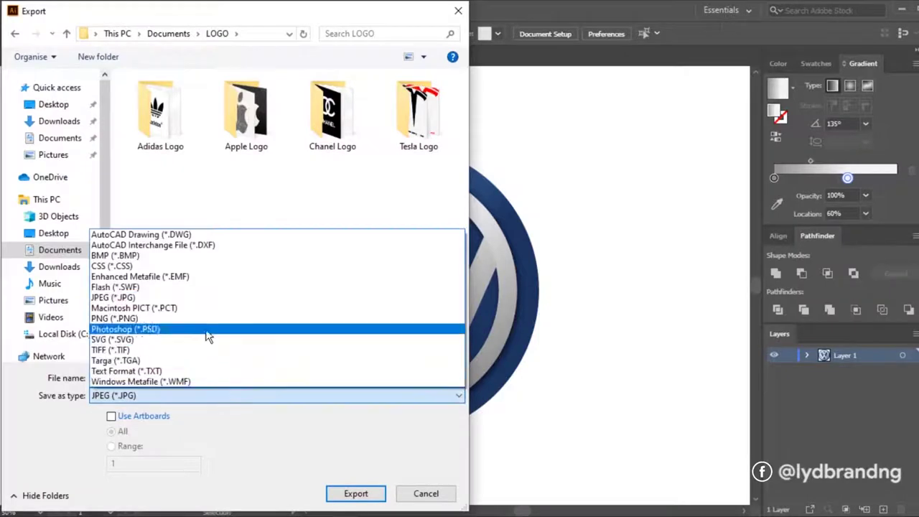
pyautogui.click(206, 329)
pyautogui.click(339, 494)
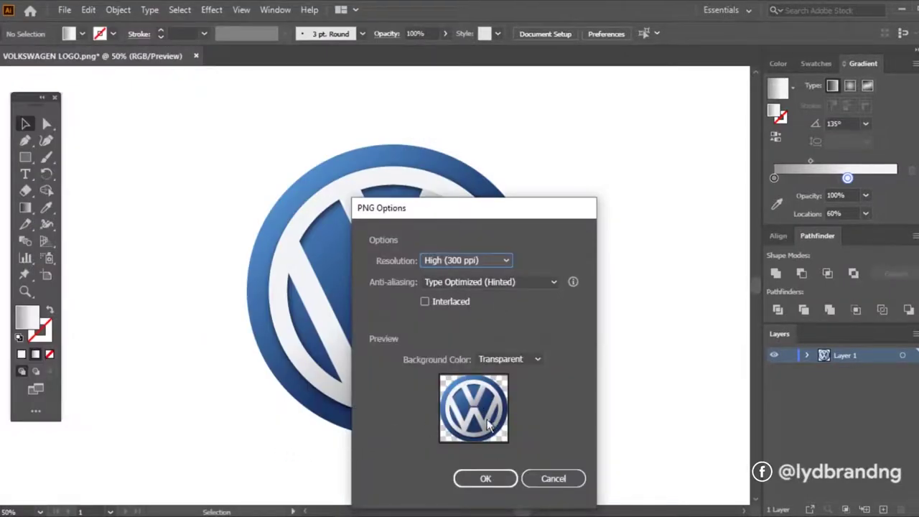
pyautogui.click(492, 481)
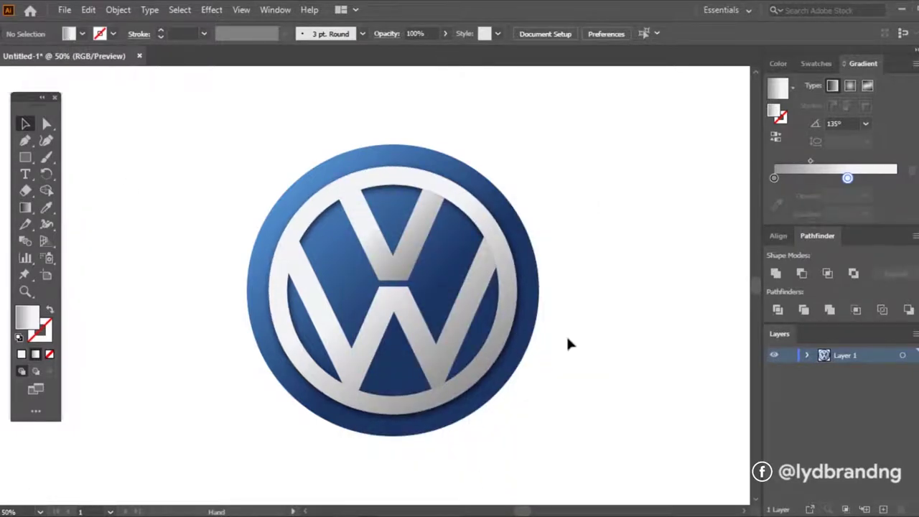
# Marquee-select the logo group and align it to the artboard's horizontal centre
pyautogui.scroll(-1, 568, 339)
pyautogui.moveTo(563, 353); pyautogui.dragTo(518, 344)
pyautogui.moveTo(256, 174); pyautogui.dragTo(526, 425)
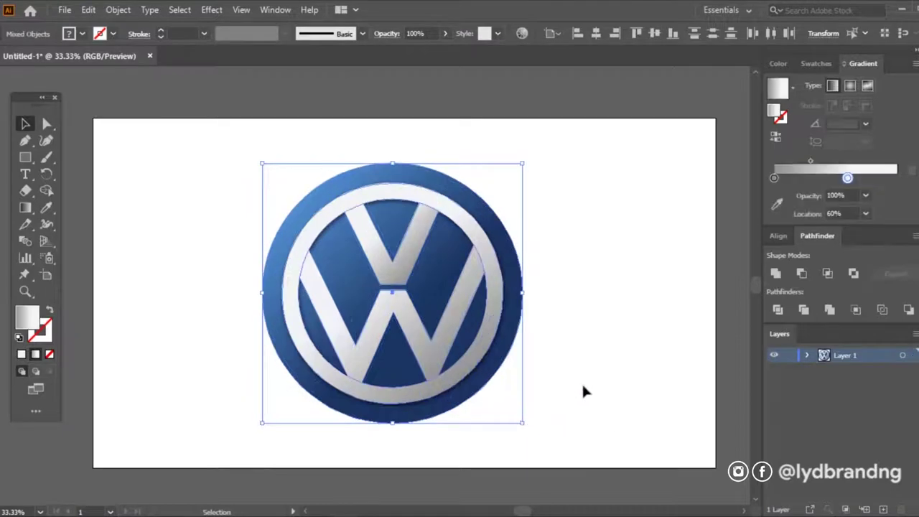
pyautogui.click(582, 390)
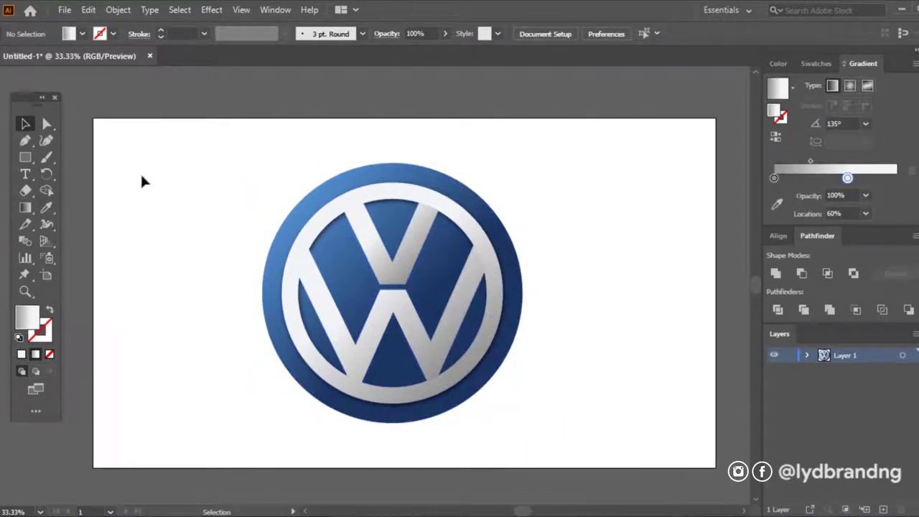
pyautogui.moveTo(211, 156); pyautogui.dragTo(568, 442)
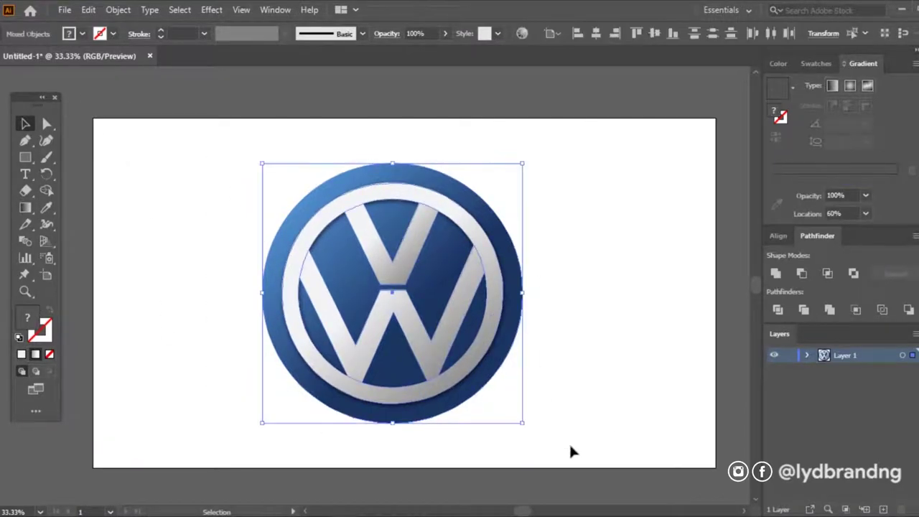
pyautogui.click(598, 32)
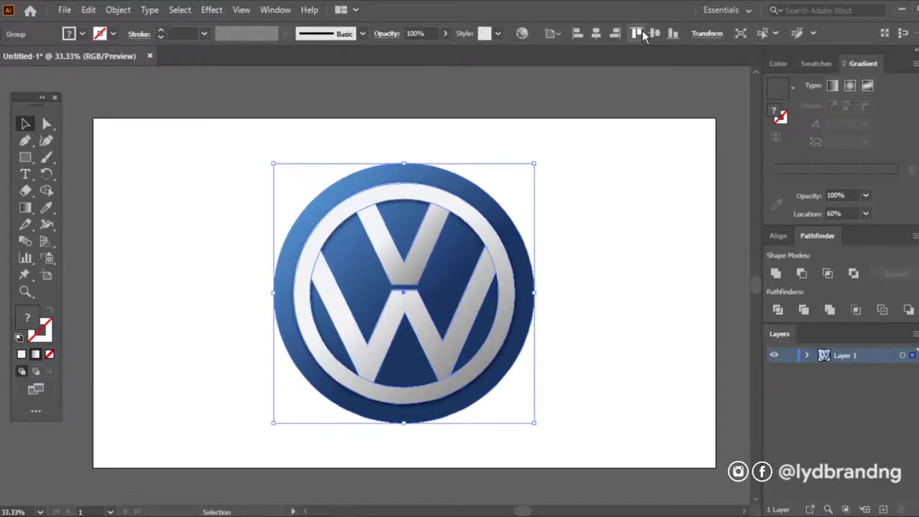
pyautogui.click(618, 265)
pyautogui.click(64, 9)
pyautogui.moveTo(90, 256)
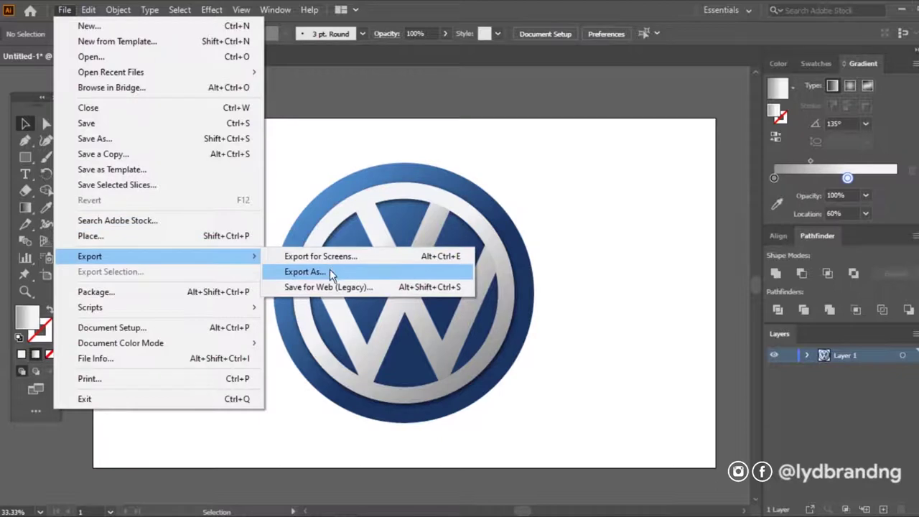
# Re-export the centred logo over the existing VOLKSWAGEN LOGO PNG
pyautogui.click(328, 271)
pyautogui.click(173, 208)
pyautogui.click(352, 493)
pyautogui.click(503, 318)
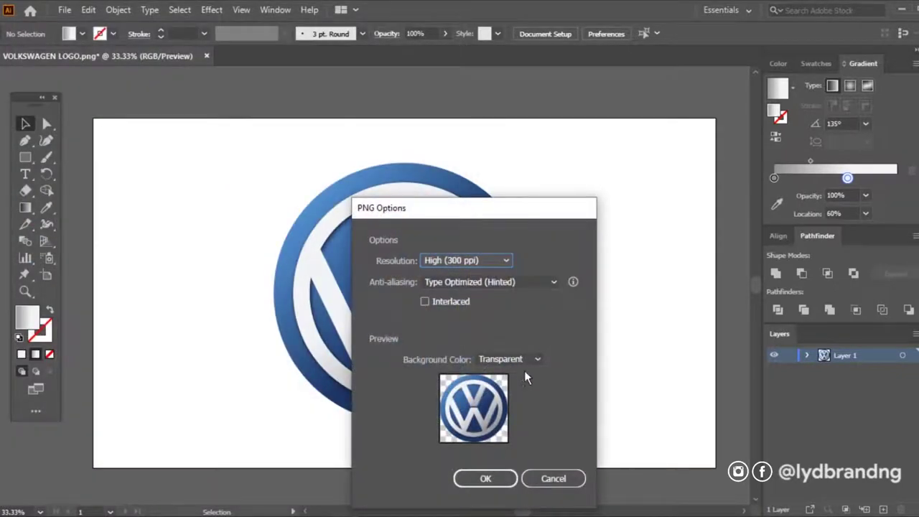
pyautogui.click(485, 478)
# Export the logo as a maximum-quality JPEG named VOLKSWAGEN LOGO
pyautogui.click(63, 10)
pyautogui.moveTo(90, 257)
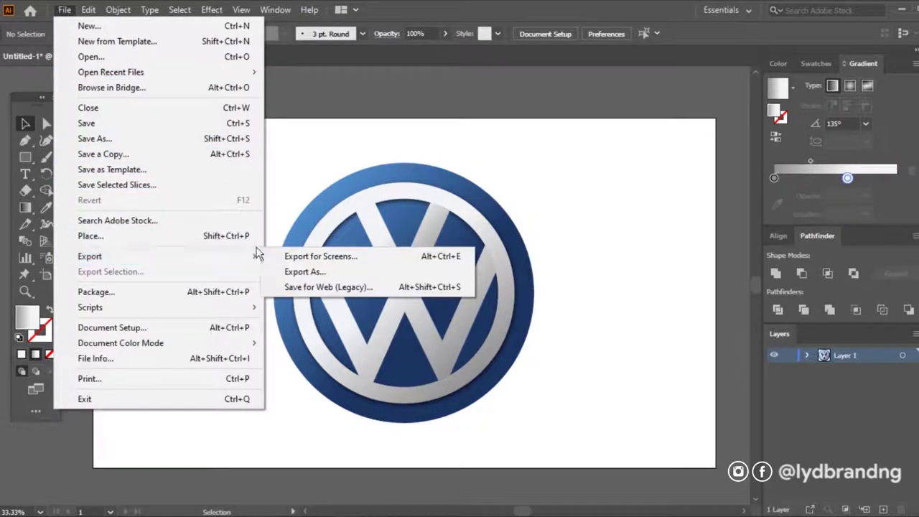
pyautogui.click(304, 271)
pyautogui.click(219, 398)
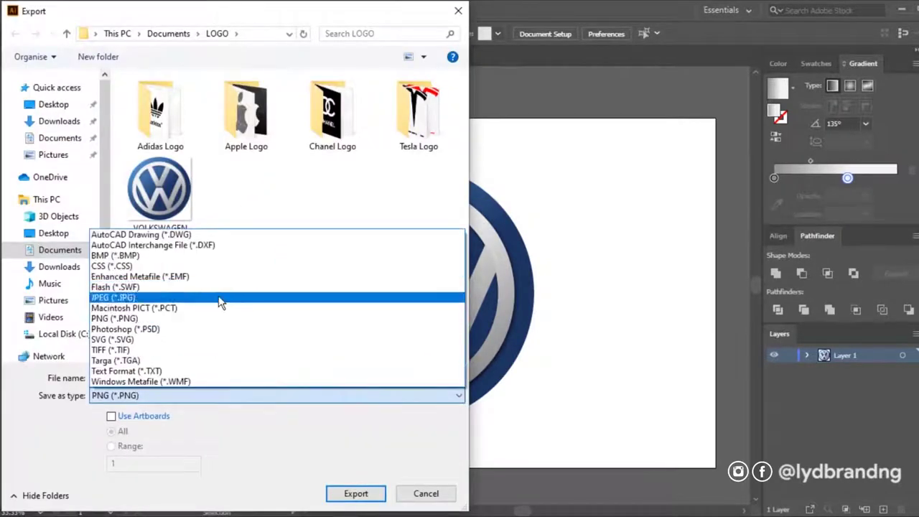
pyautogui.click(220, 297)
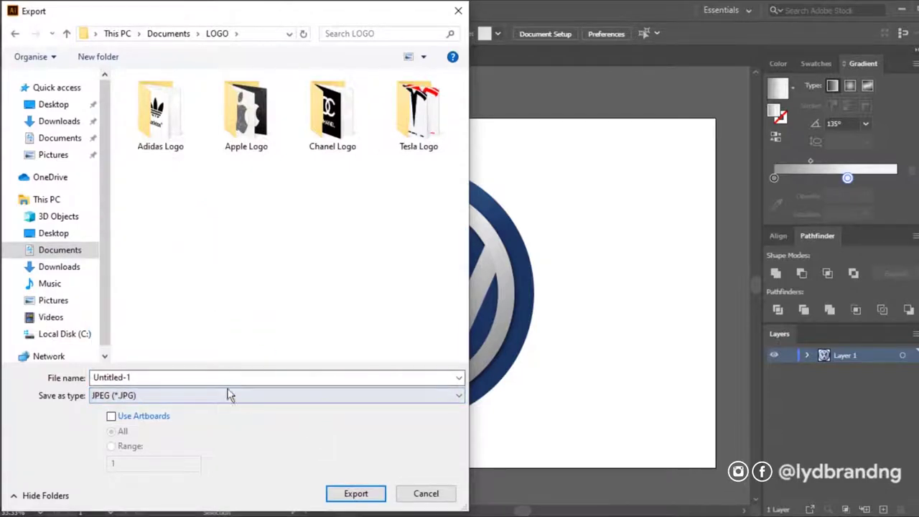
pyautogui.write('VOLKSWAGEN LOGO')
pyautogui.click(355, 493)
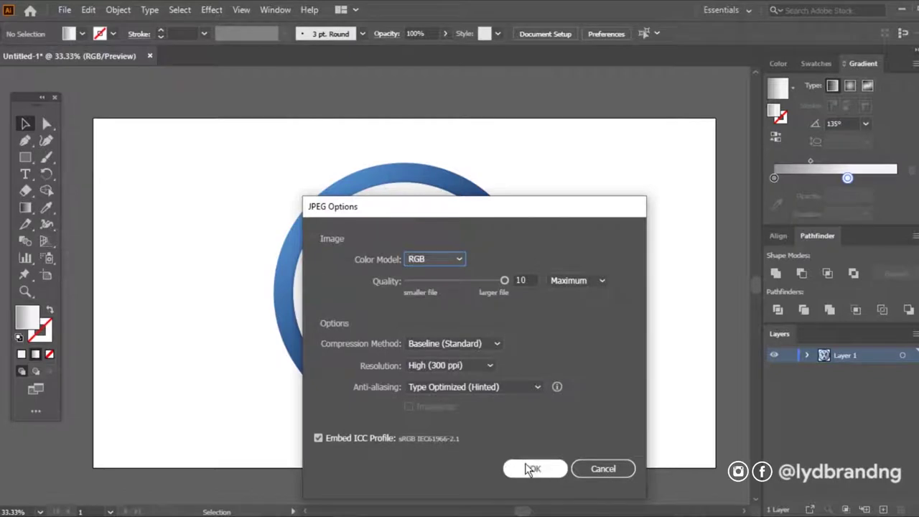
pyautogui.click(527, 468)
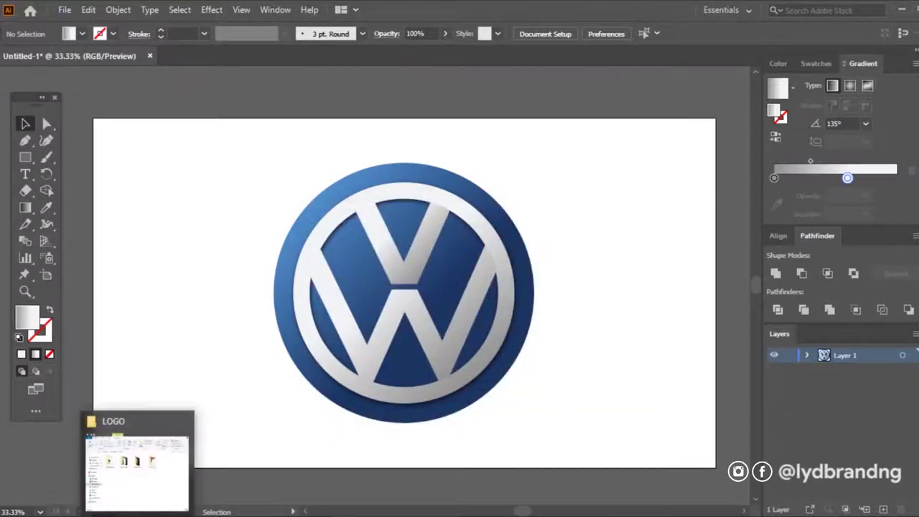
# Check the exported VOLKSWAGEN LOGO file in the LOGO folder
pyautogui.click(147, 497)
pyautogui.click(626, 199)
pyautogui.click(670, 29)
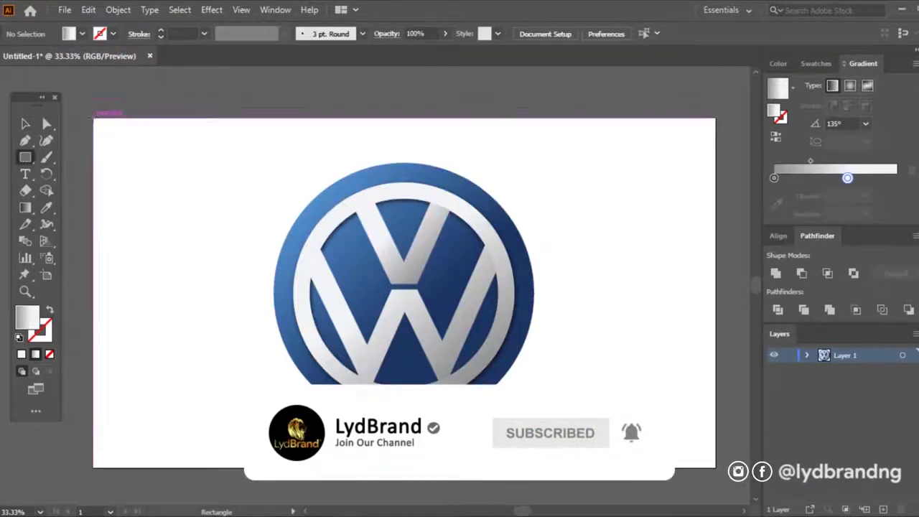
# Draw a white 1920 × 1080 rectangle and send it behind the logo
pyautogui.moveTo(715, 467); pyautogui.dragTo(716, 467)
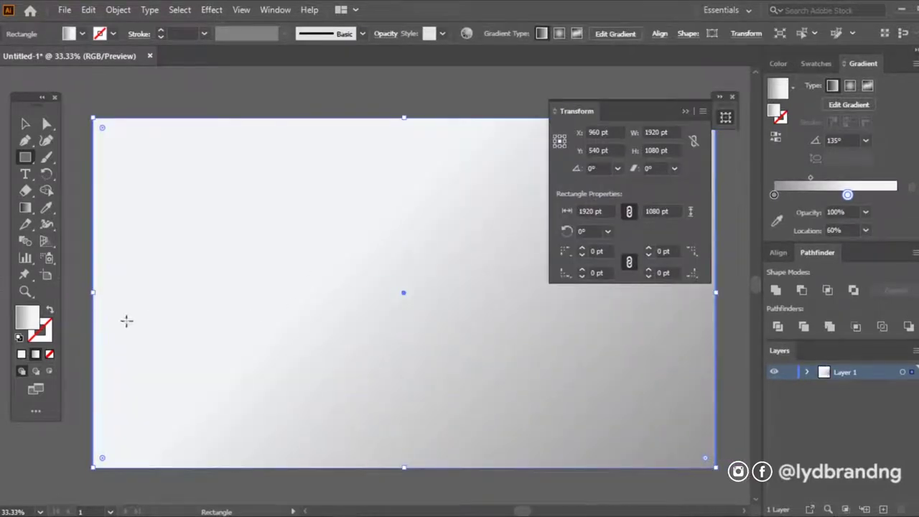
pyautogui.click(21, 355)
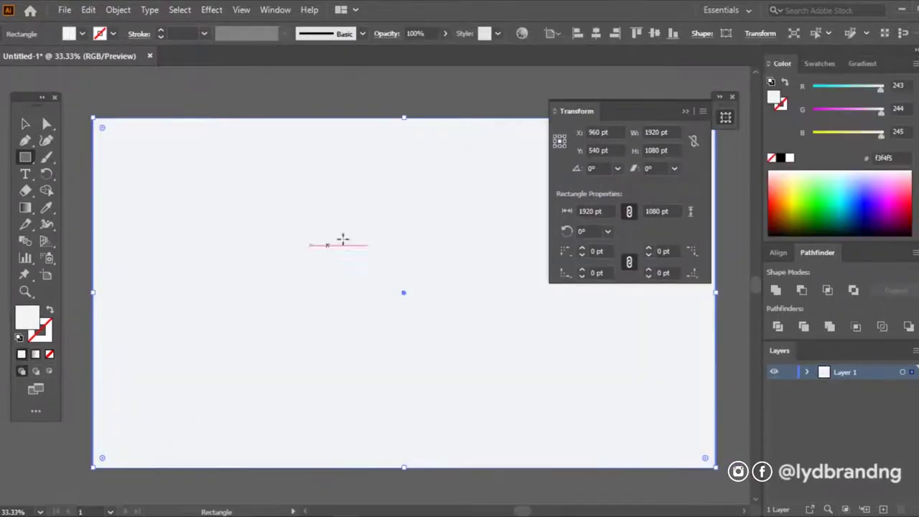
pyautogui.click(732, 98)
pyautogui.click(790, 157)
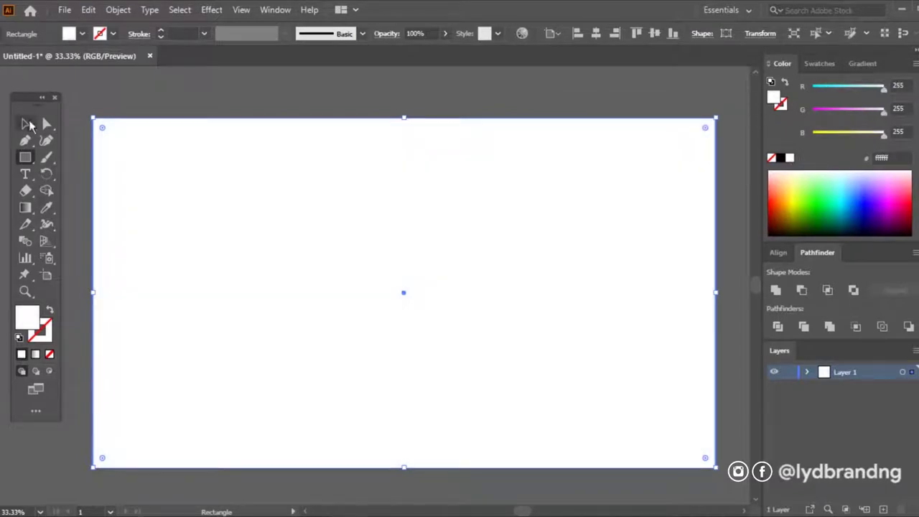
pyautogui.press('v')
pyautogui.rightClick(646, 193)
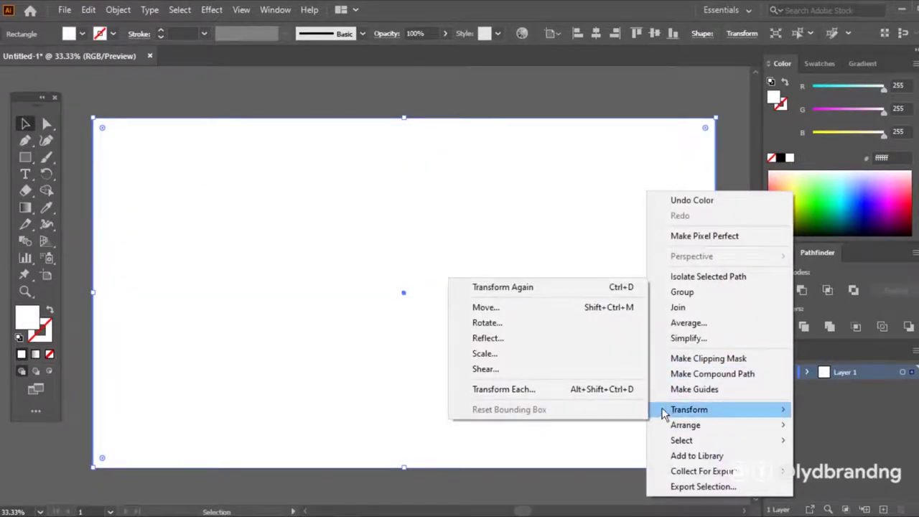
pyautogui.moveTo(685, 424)
pyautogui.click(567, 470)
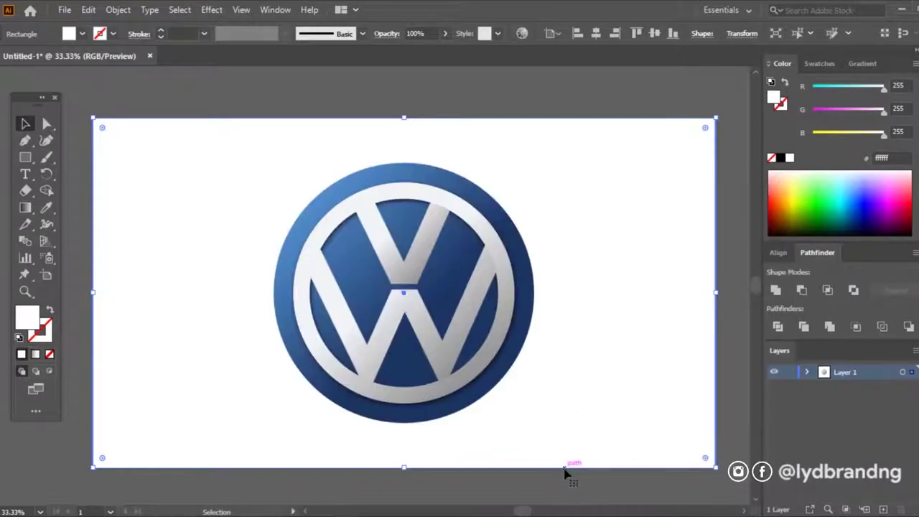
# Replace VOLKSWAGEN LOGO.jpg with the white-background version and open the image from the LOGO folder
pyautogui.click(78, 292)
pyautogui.click(64, 9)
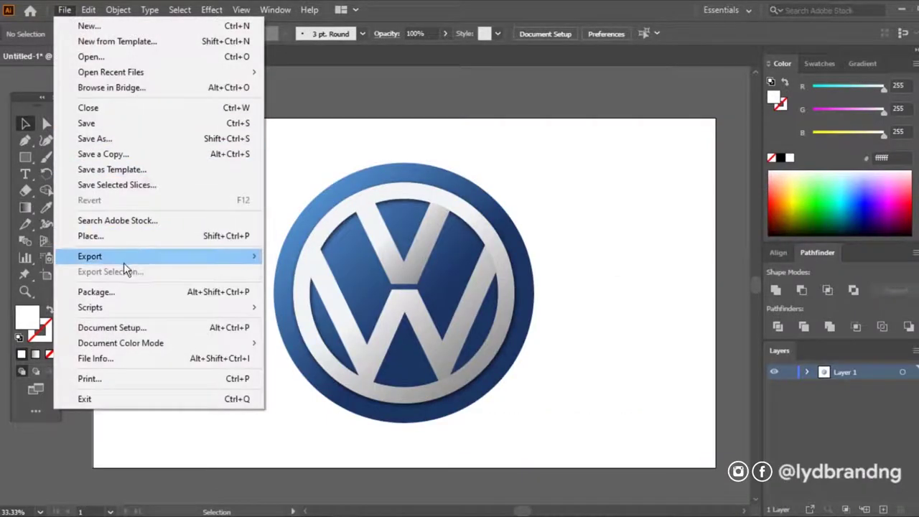
pyautogui.click(312, 274)
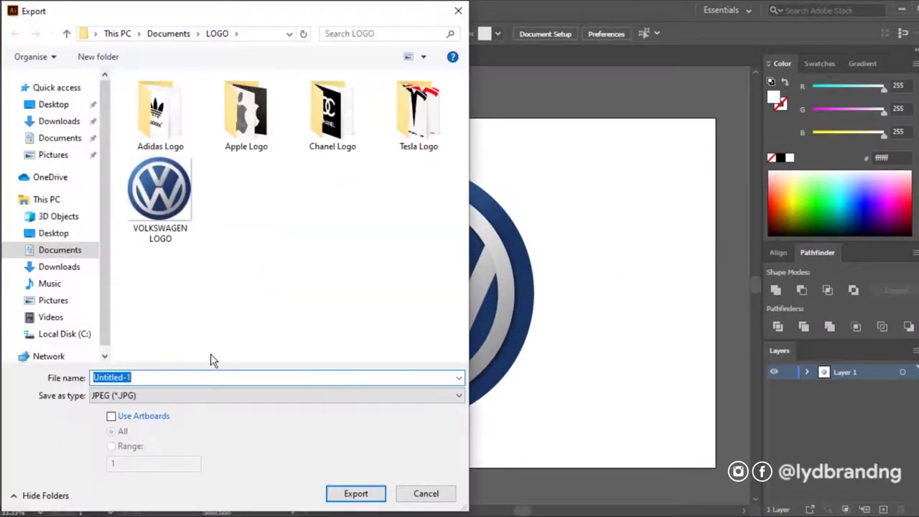
pyautogui.click(185, 236)
pyautogui.click(347, 495)
pyautogui.click(524, 318)
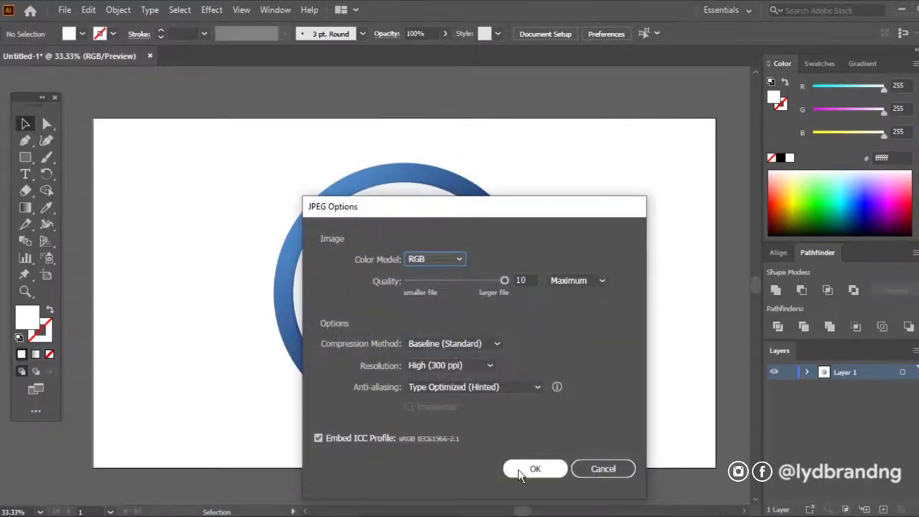
pyautogui.click(523, 471)
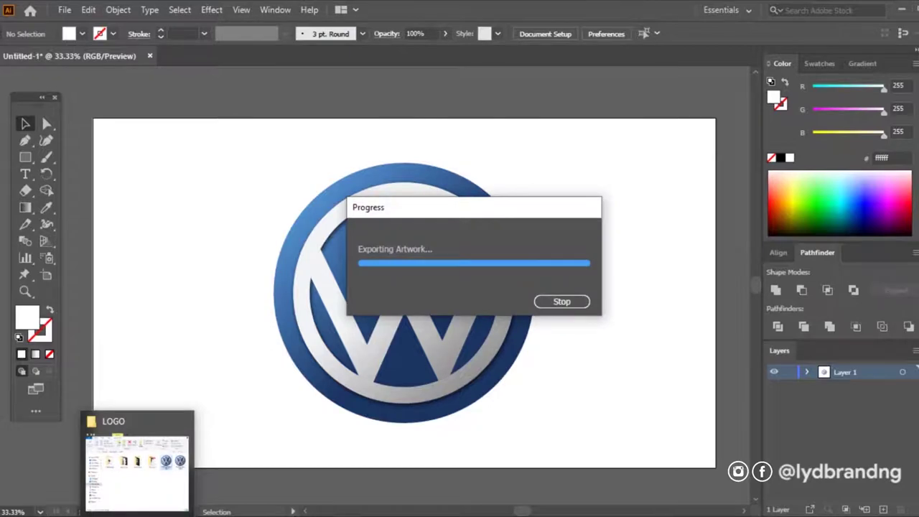
pyautogui.click(136, 463)
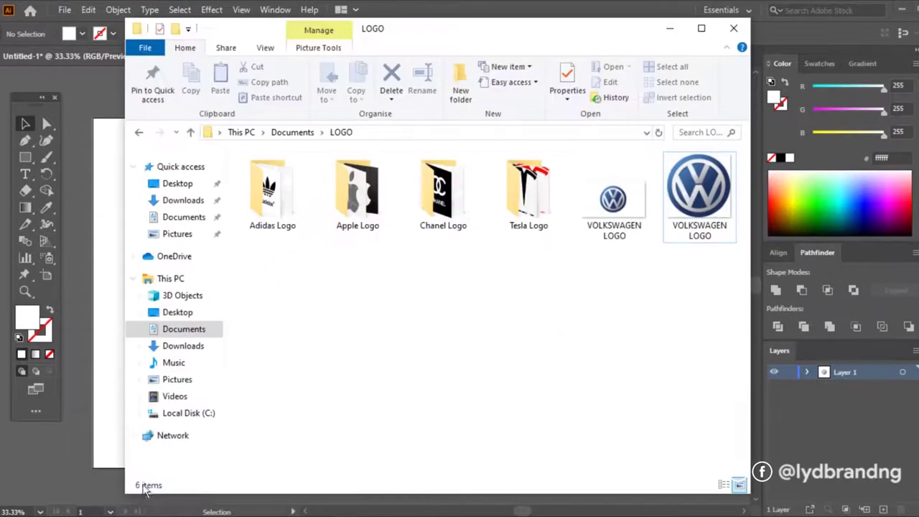
pyautogui.doubleClick(618, 229)
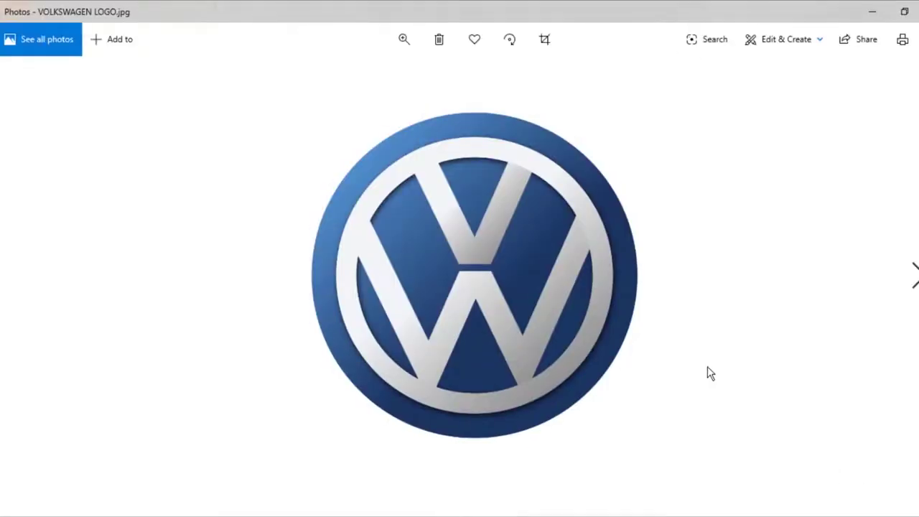
pyautogui.scroll(2, 543, 329)
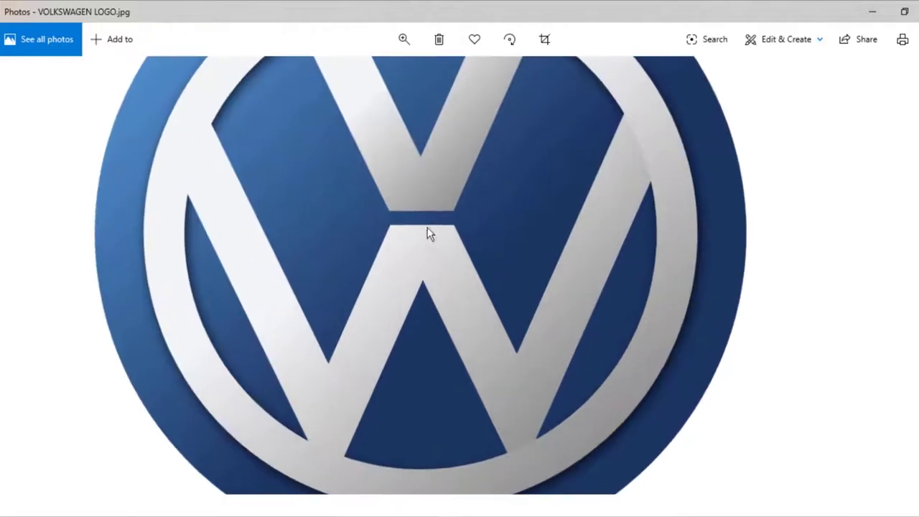
pyautogui.scroll(-2, 457, 395)
pyautogui.scroll(2, 494, 388)
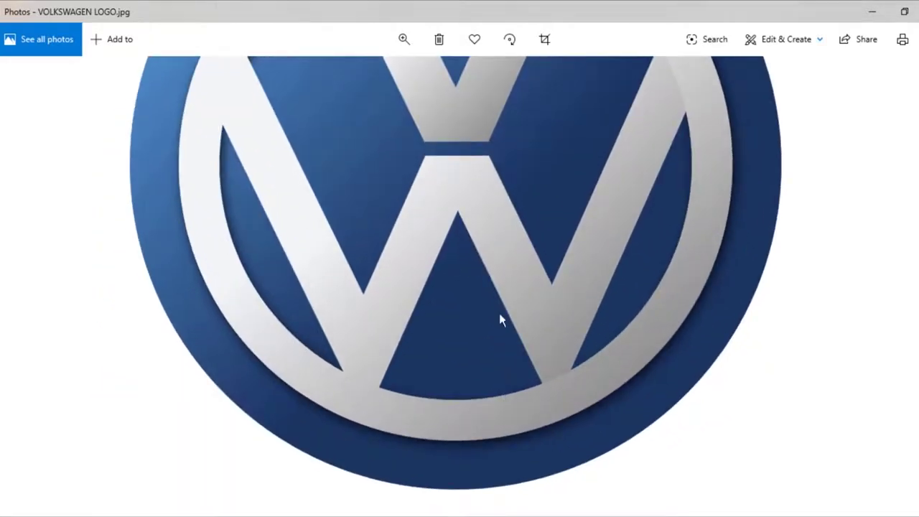
pyautogui.click(404, 39)
pyautogui.click(349, 77)
pyautogui.scroll(2, 443, 289)
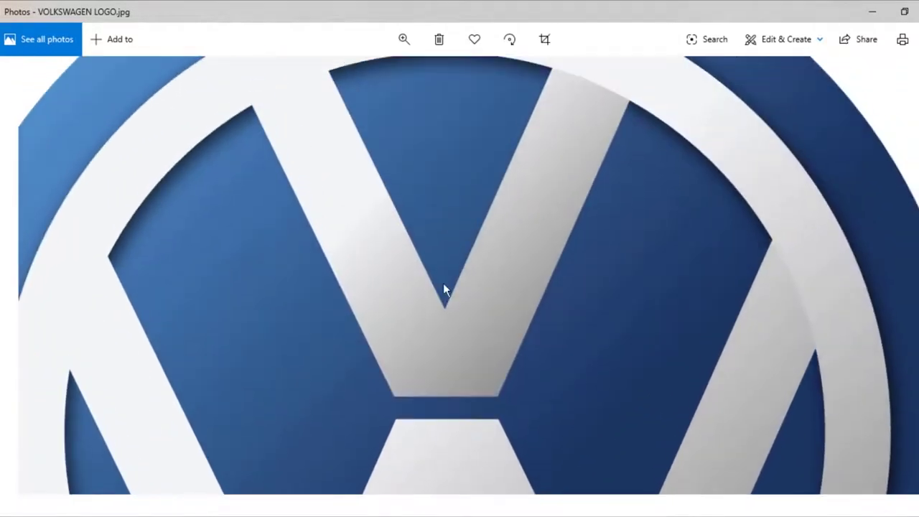
pyautogui.scroll(-2, 511, 371)
pyautogui.scroll(1, 467, 323)
pyautogui.scroll(2, 469, 316)
pyautogui.scroll(1, 495, 227)
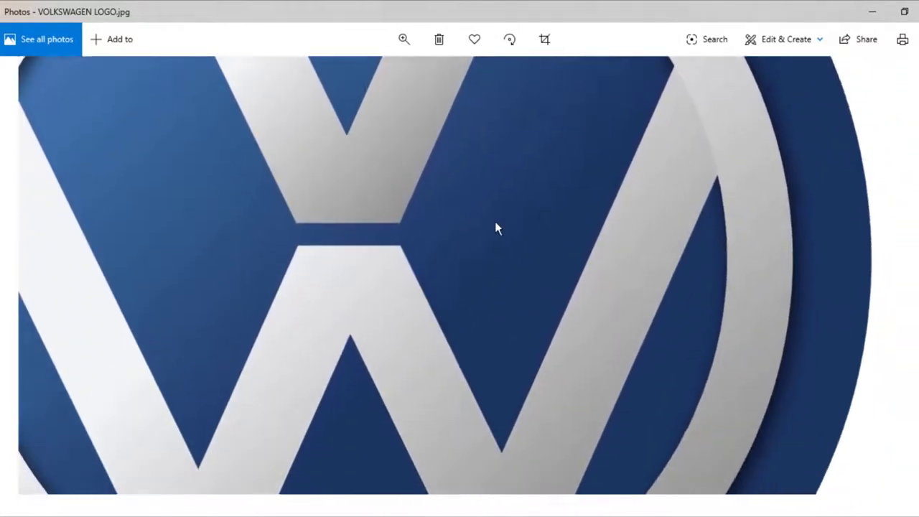
pyautogui.scroll(-1, 474, 301)
pyautogui.scroll(-1, 503, 316)
pyautogui.scroll(2, 645, 451)
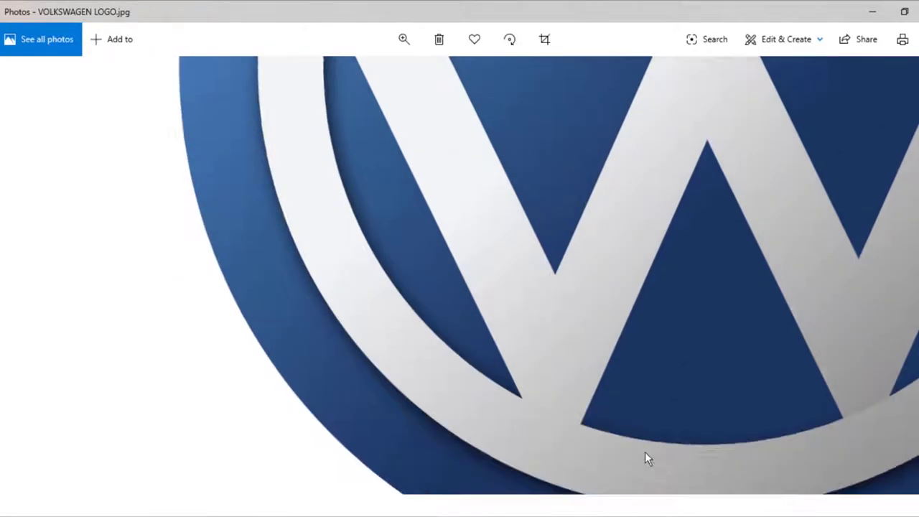
pyautogui.scroll(-1, 711, 287)
pyautogui.scroll(-1, 479, 416)
pyautogui.scroll(-2, 488, 346)
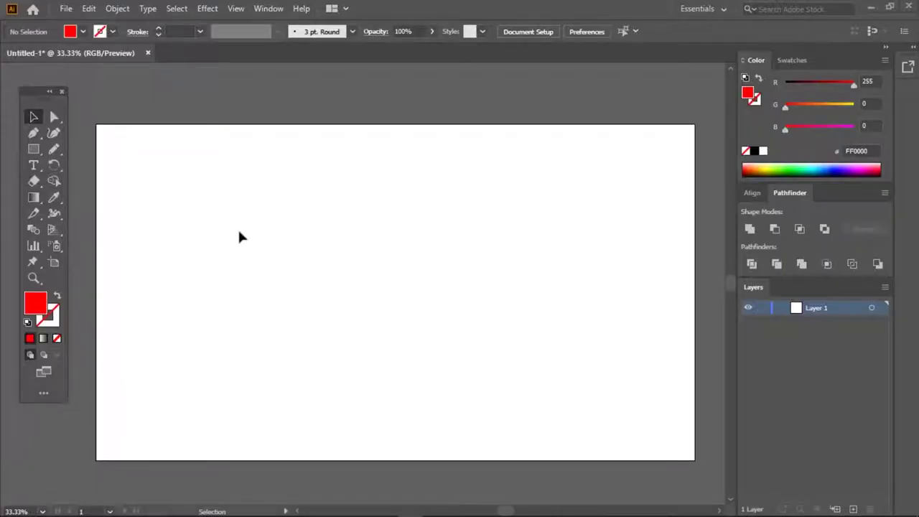
# Draw a long thin red bar across the upper artboard
pyautogui.moveTo(273, 205); pyautogui.dragTo(508, 216)
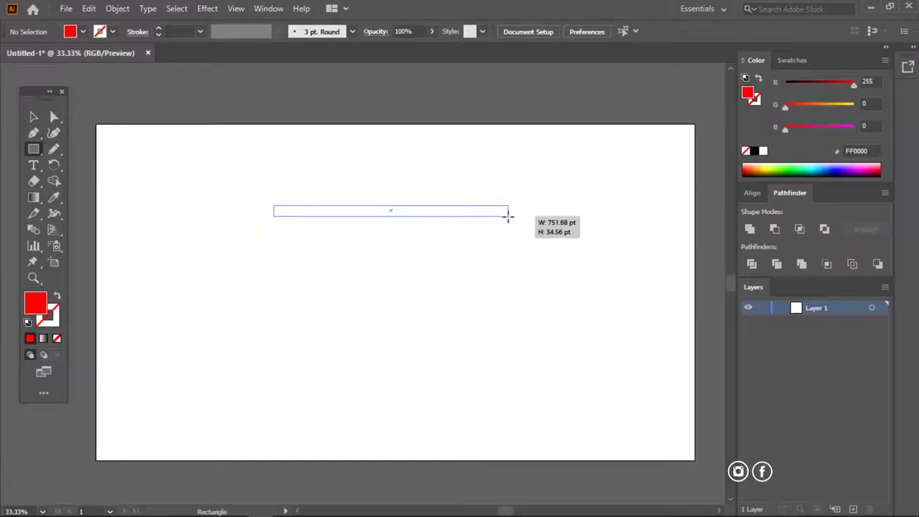
pyautogui.moveTo(508, 215); pyautogui.dragTo(507, 214)
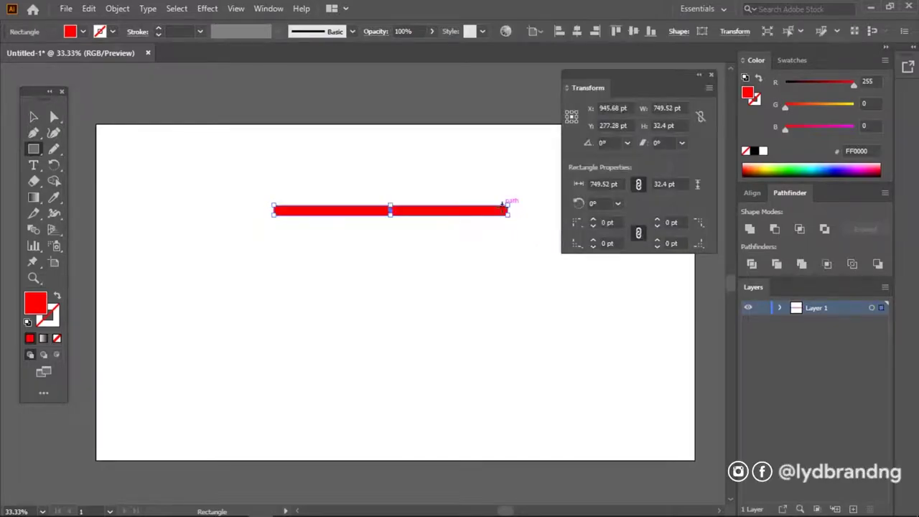
pyautogui.click(711, 74)
pyautogui.press('v')
# Bend the bar with a 25% Arc warp, expand its appearance, and nudge it down
pyautogui.click(207, 8)
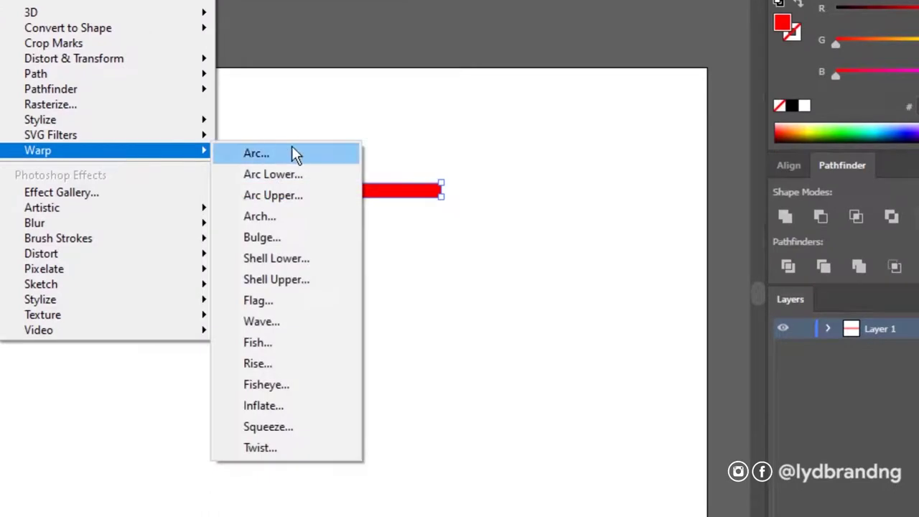
pyautogui.click(402, 182)
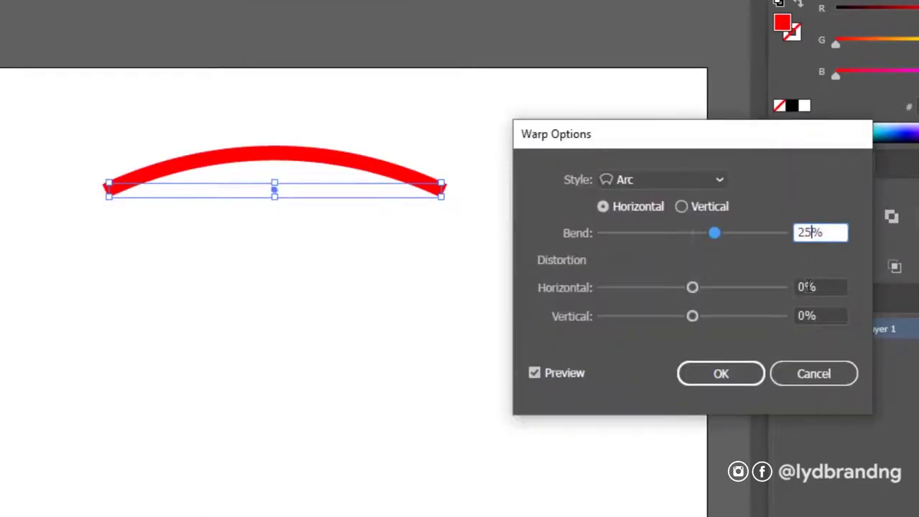
pyautogui.click(724, 376)
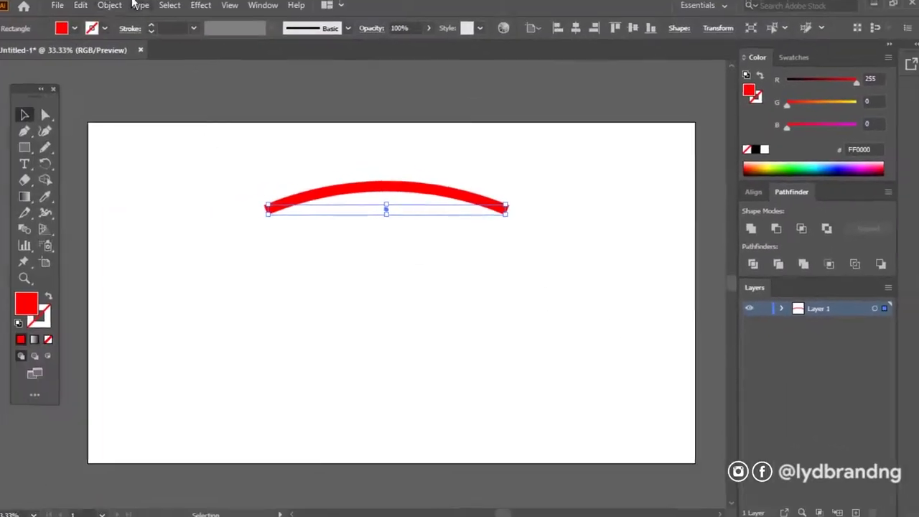
pyautogui.click(130, 7)
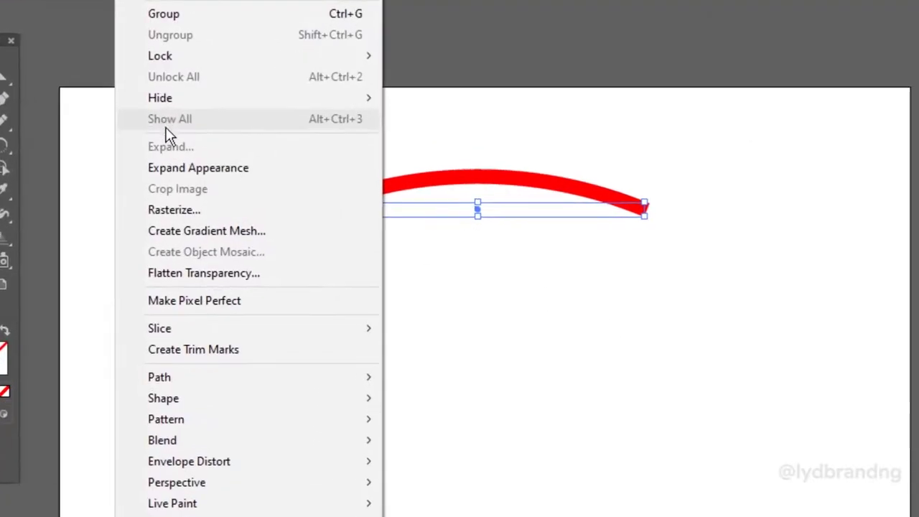
pyautogui.click(184, 167)
pyautogui.moveTo(494, 185); pyautogui.dragTo(485, 199)
pyautogui.click(10, 216)
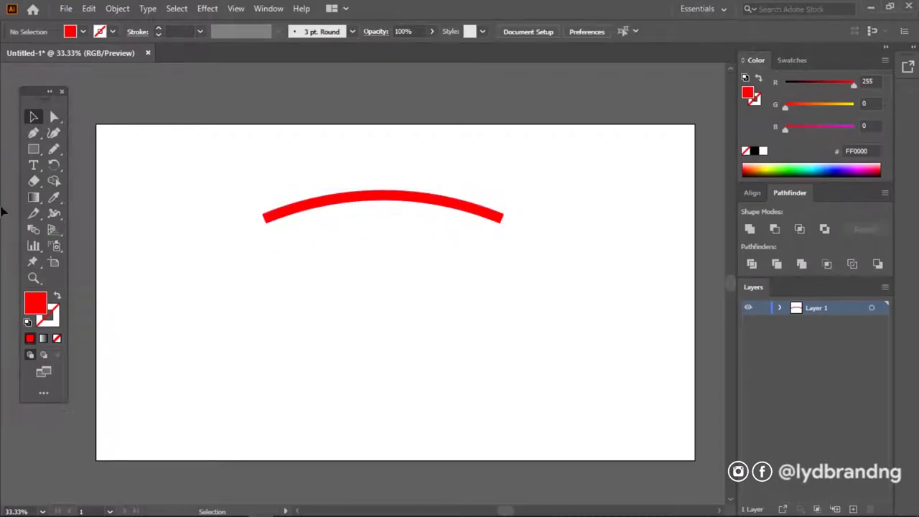
# Draw a wide red bar below the arc
pyautogui.moveTo(265, 233); pyautogui.dragTo(497, 261)
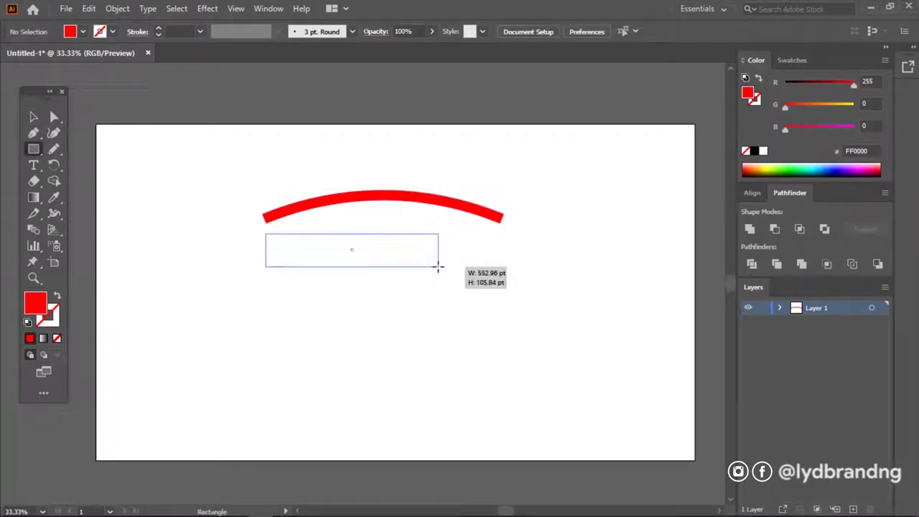
pyautogui.moveTo(497, 261); pyautogui.dragTo(500, 261)
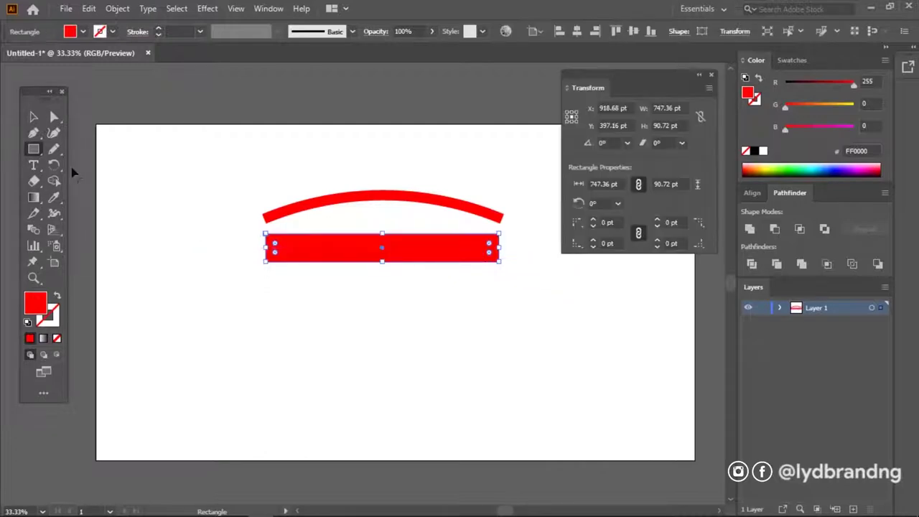
pyautogui.press('v')
# Draw a narrower rectangle below the bar and round its corners into a pill
pyautogui.click(37, 151)
pyautogui.moveTo(290, 274); pyautogui.dragTo(477, 295)
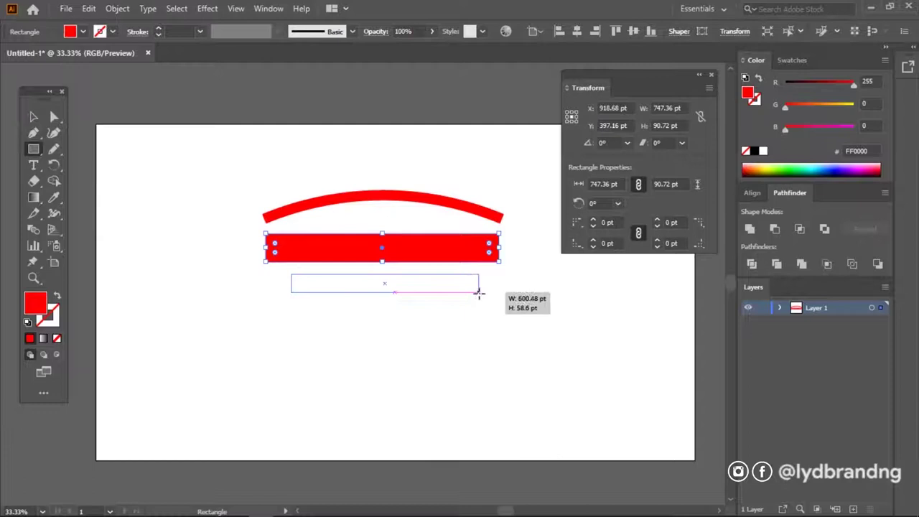
pyautogui.moveTo(473, 295); pyautogui.dragTo(474, 295)
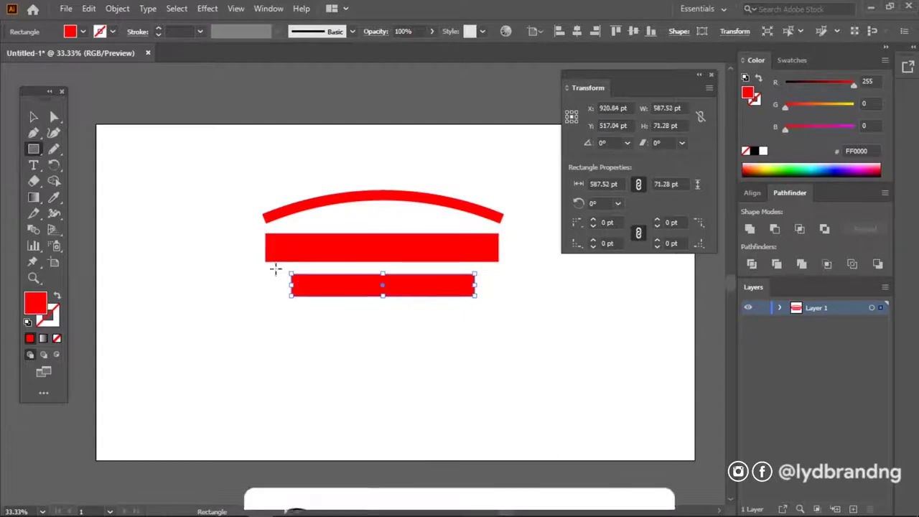
pyautogui.press('a')
pyautogui.moveTo(301, 286); pyautogui.dragTo(327, 296)
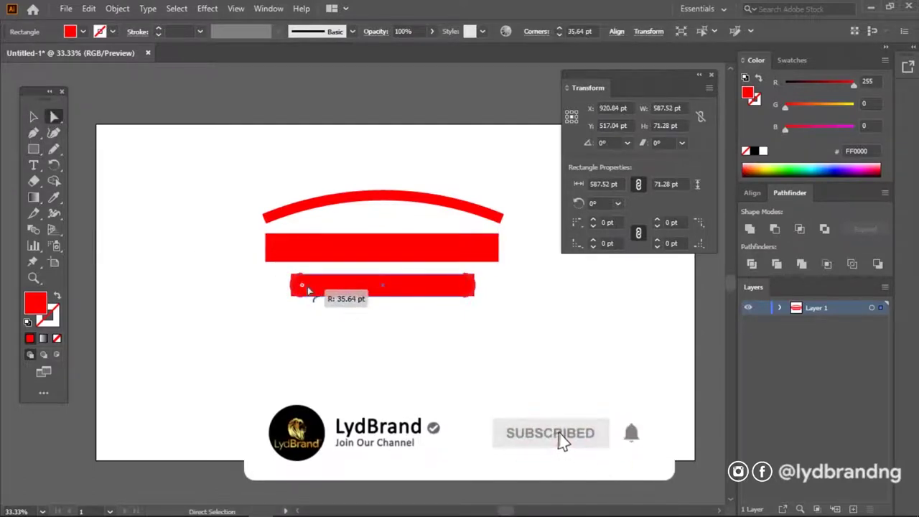
pyautogui.press('v')
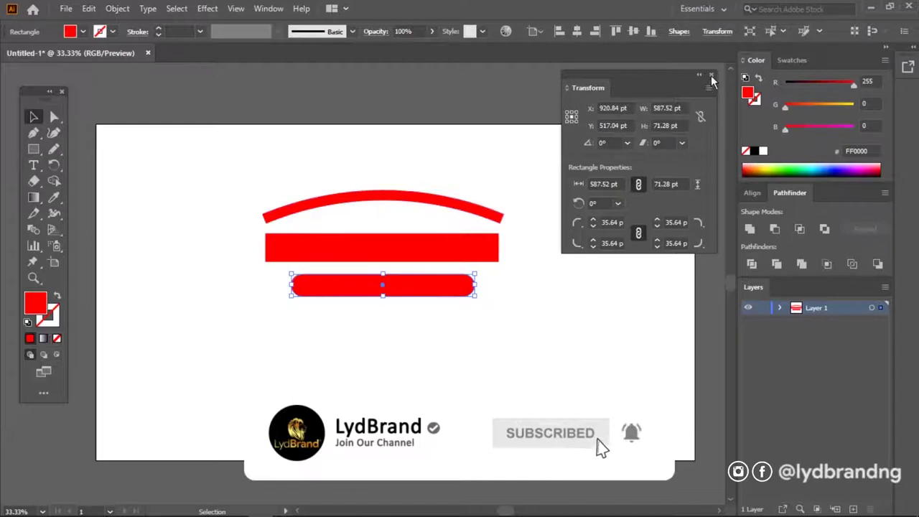
# Give the pill a black outline, move it onto the red bar, and centre all shapes horizontally
pyautogui.click(763, 151)
pyautogui.click(58, 342)
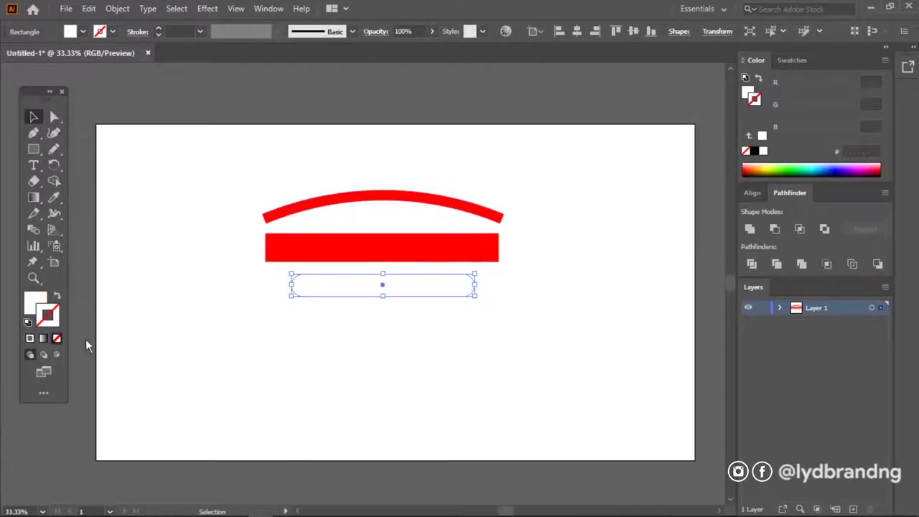
pyautogui.click(754, 151)
pyautogui.click(442, 302)
pyautogui.moveTo(442, 301); pyautogui.dragTo(441, 266)
pyautogui.moveTo(240, 304); pyautogui.dragTo(561, 136)
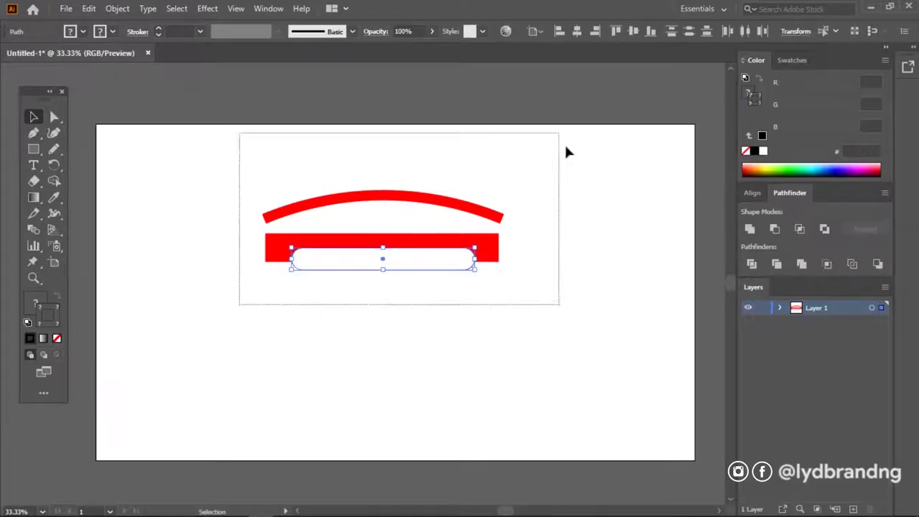
pyautogui.click(581, 34)
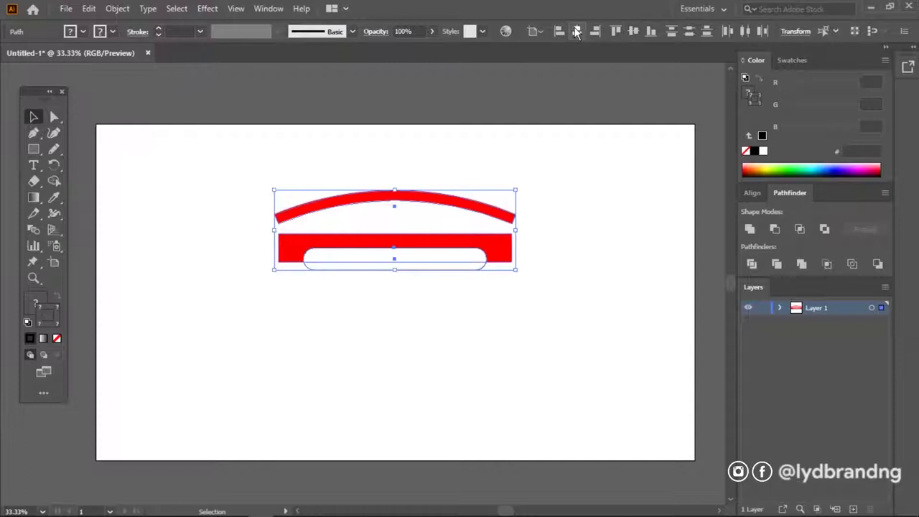
# Remove the pill's fill, leaving only its black outline
pyautogui.click(436, 262)
pyautogui.click(36, 298)
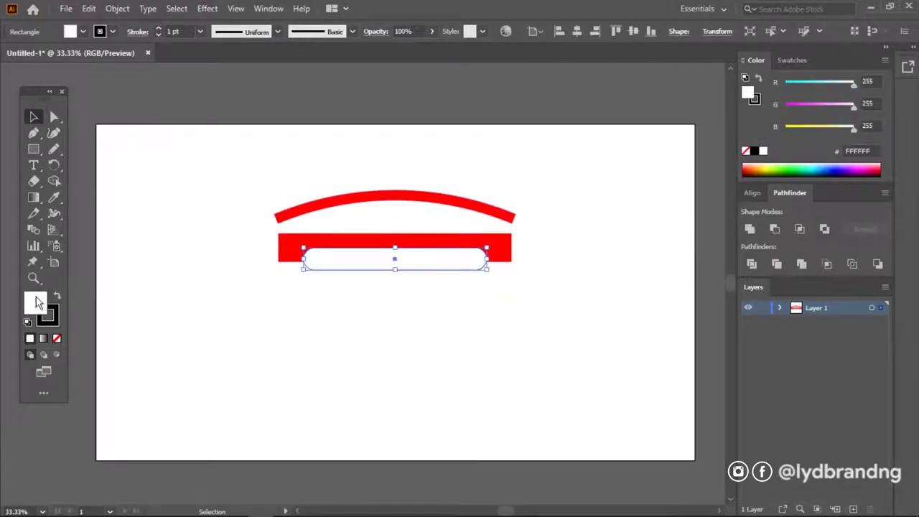
pyautogui.click(58, 338)
pyautogui.click(394, 300)
pyautogui.click(392, 269)
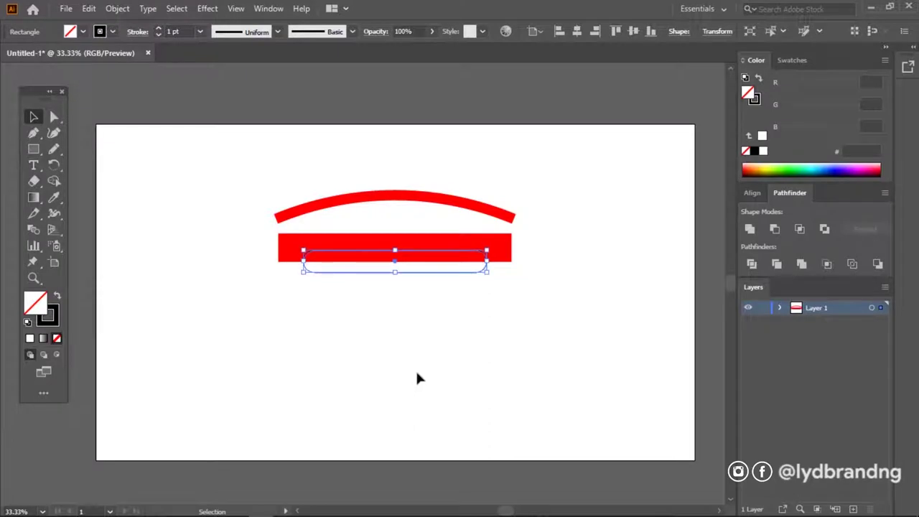
pyautogui.click(414, 329)
pyautogui.click(407, 275)
pyautogui.click(412, 316)
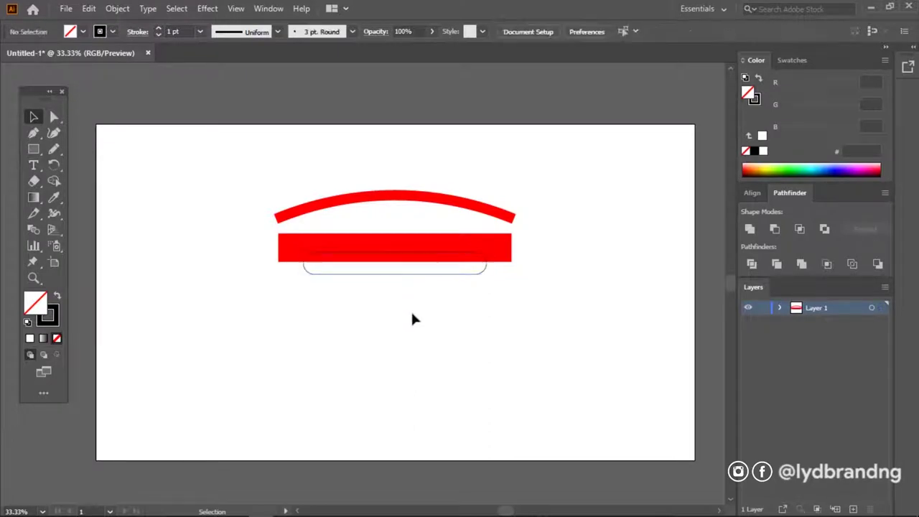
pyautogui.click(406, 274)
pyautogui.click(406, 304)
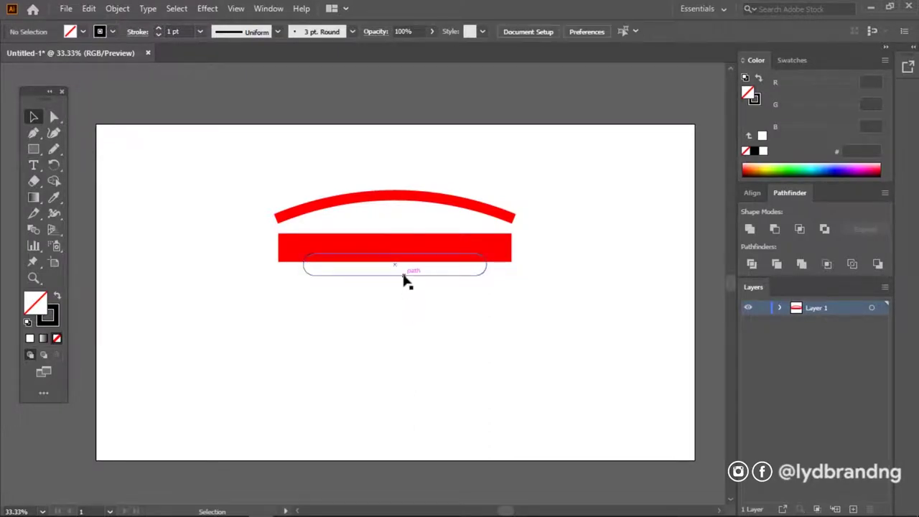
pyautogui.click(404, 275)
pyautogui.moveTo(395, 308)
pyautogui.mouseDown()
pyautogui.moveTo(480, 215)
pyautogui.moveTo(556, 156)
pyautogui.mouseUp()
pyautogui.click(396, 313)
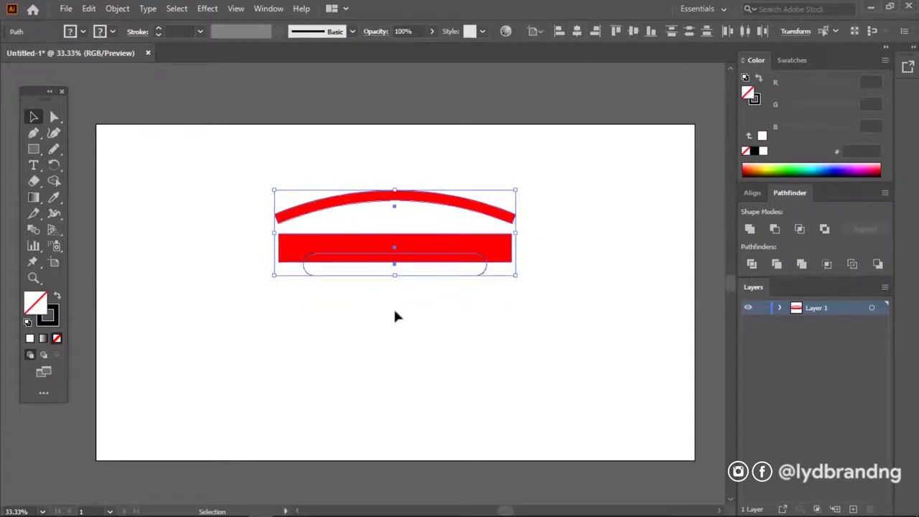
pyautogui.click(422, 282)
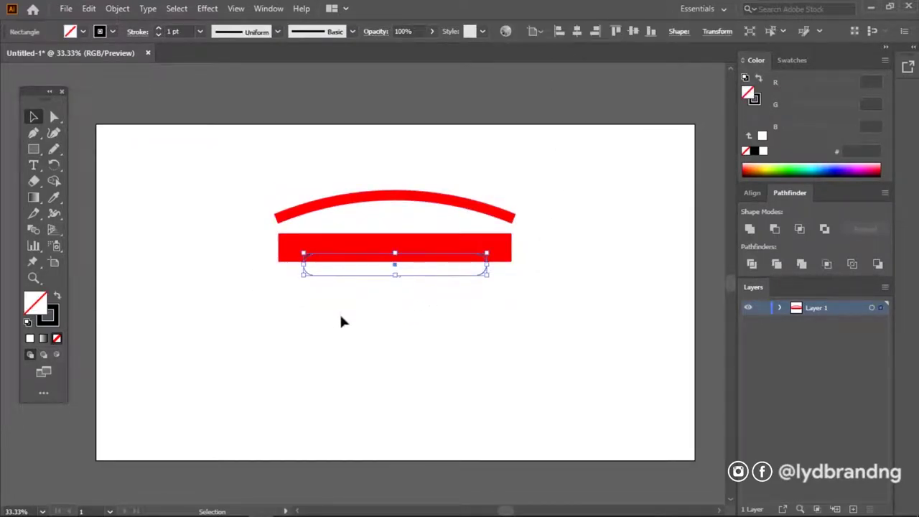
pyautogui.click(57, 319)
pyautogui.click(298, 313)
# Trim the pill out of the red bar's lower edge with Pathfinder
pyautogui.moveTo(229, 305); pyautogui.dragTo(537, 241)
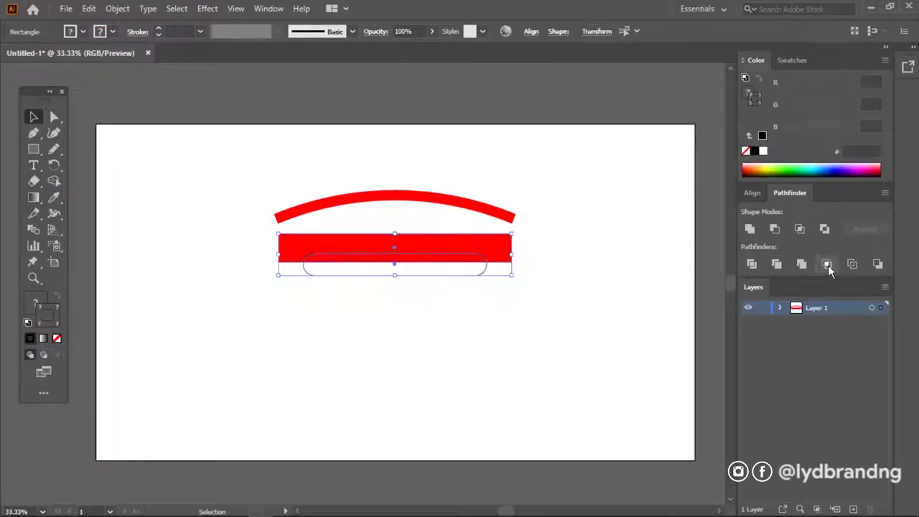
pyautogui.click(780, 264)
pyautogui.click(529, 304)
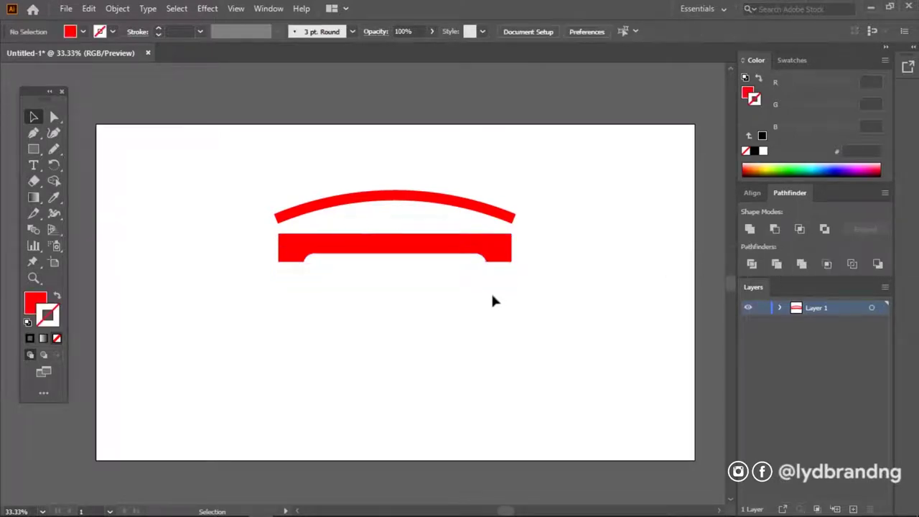
pyautogui.moveTo(236, 295); pyautogui.dragTo(512, 209)
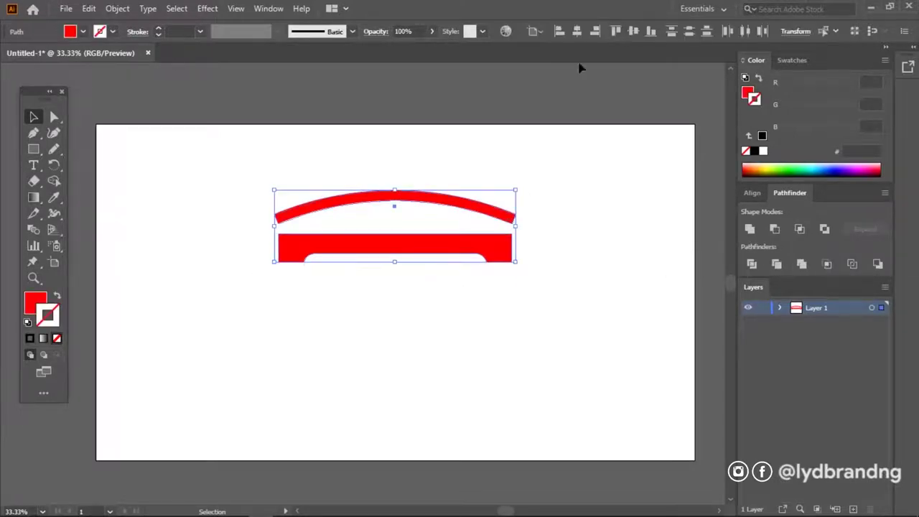
# Nudge the notched red bar up and bend it with a 28% Arc warp
pyautogui.click(378, 329)
pyautogui.click(394, 257)
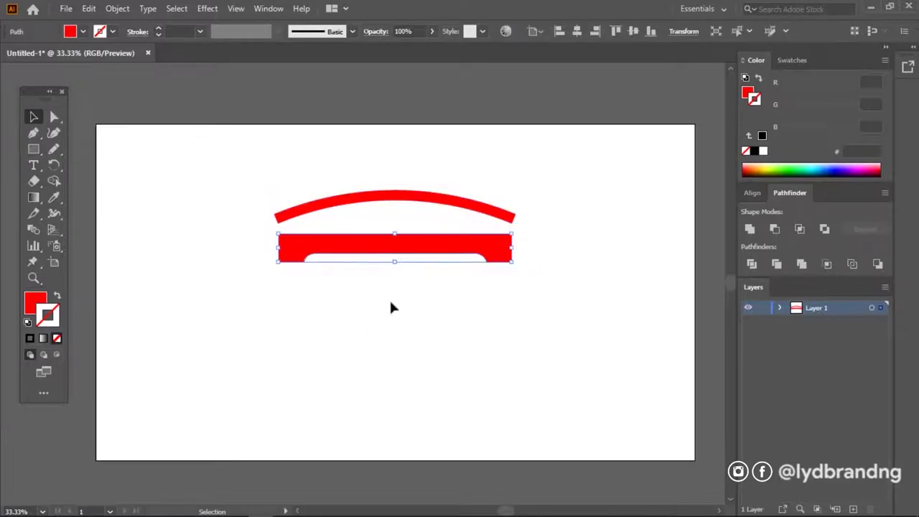
pyautogui.press('Up')
pyautogui.press('Up')
pyautogui.press('Up')
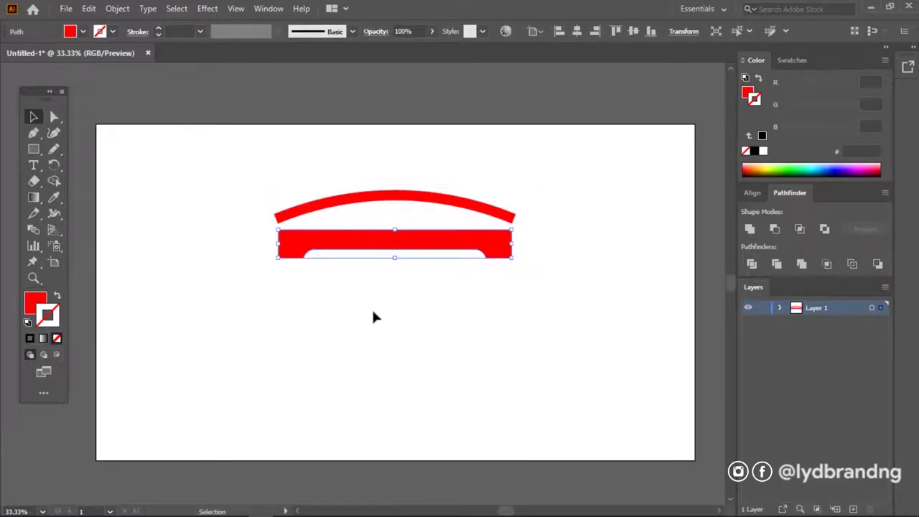
pyautogui.click(210, 9)
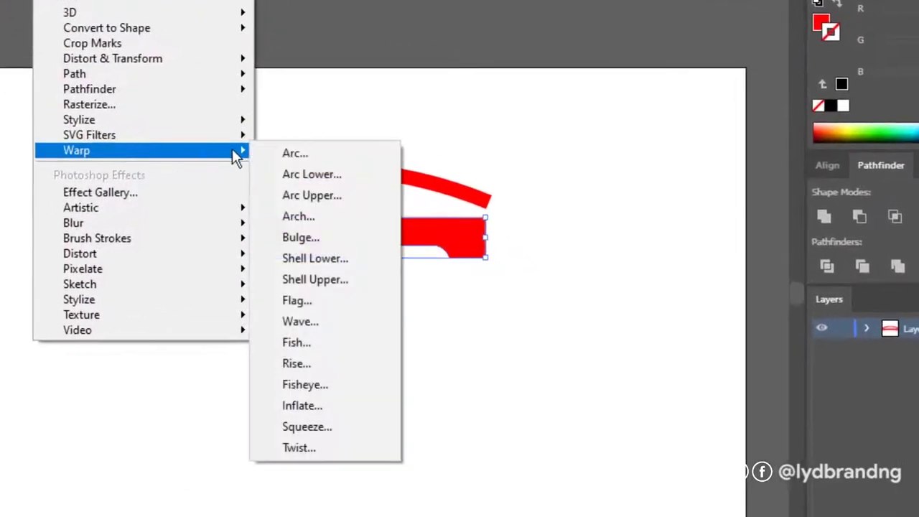
pyautogui.click(284, 150)
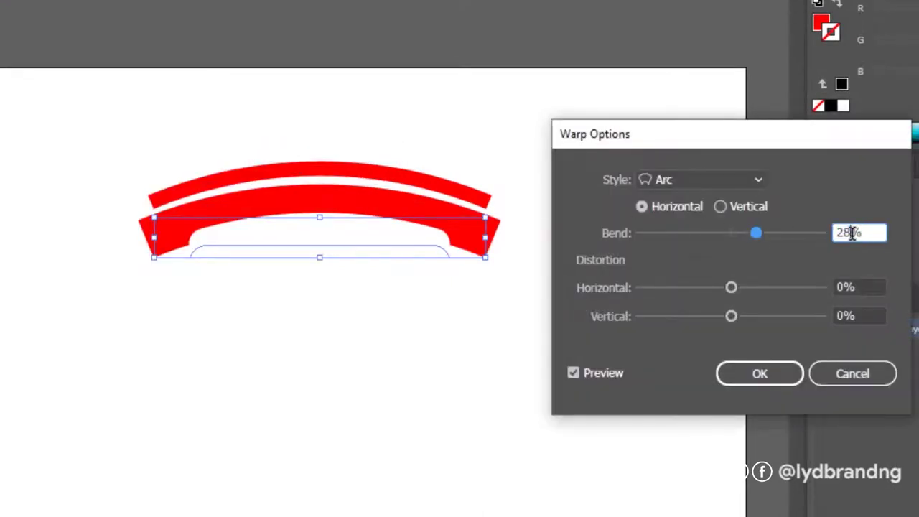
pyautogui.press('Return')
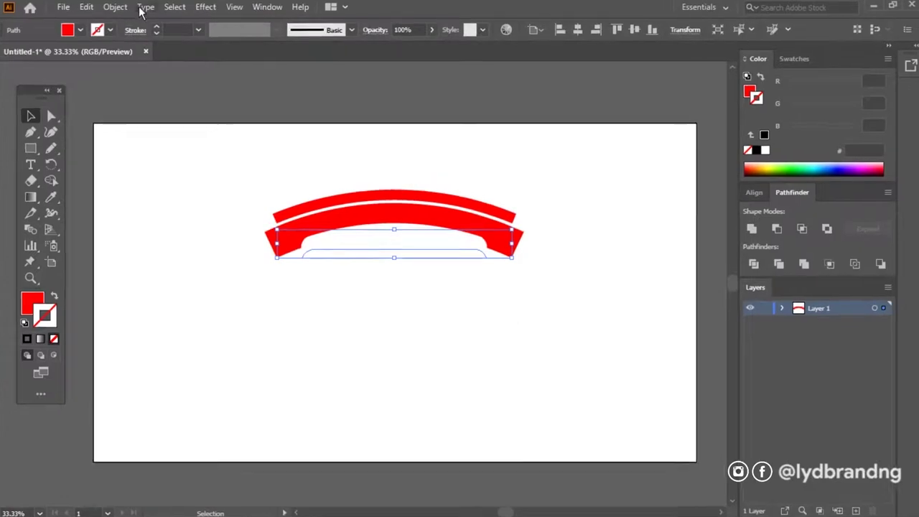
# Expand the bar's Arc warp appearance into permanent paths and check both arcs
pyautogui.click(118, 8)
pyautogui.click(140, 137)
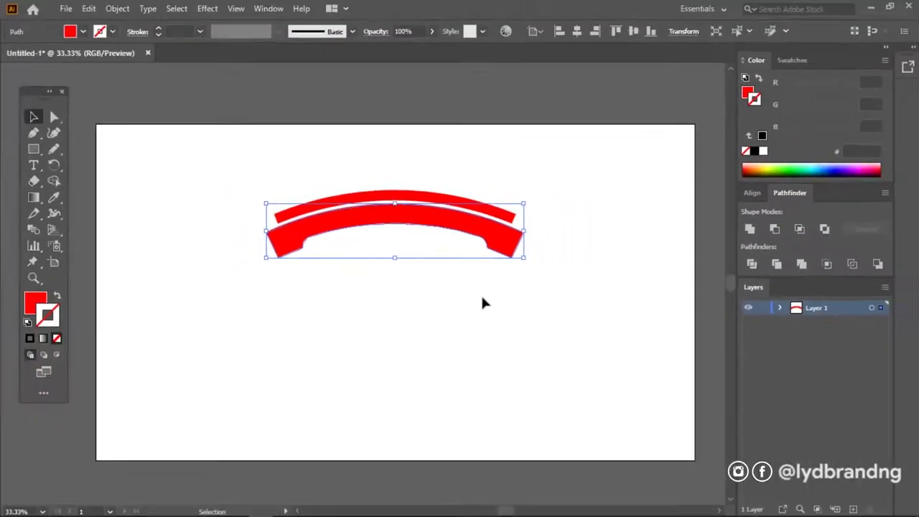
pyautogui.moveTo(249, 307); pyautogui.dragTo(551, 175)
pyautogui.click(580, 294)
pyautogui.click(423, 224)
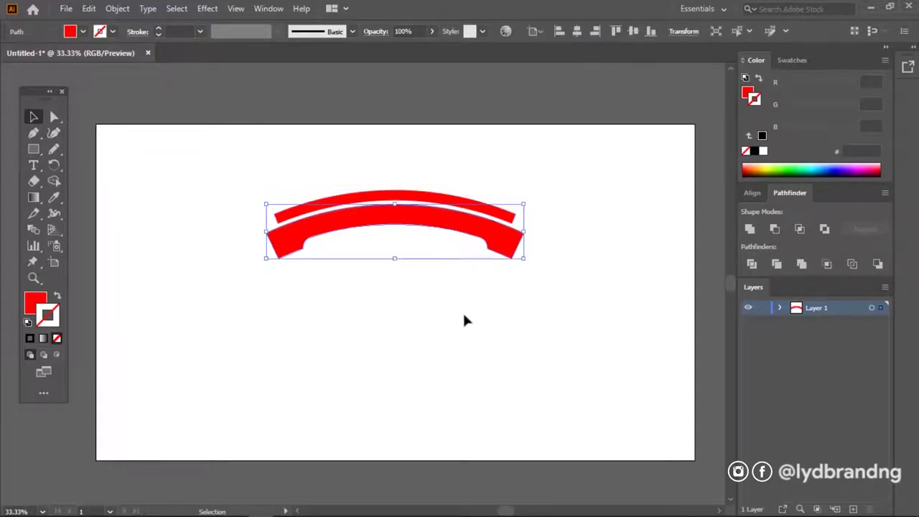
pyautogui.click(427, 321)
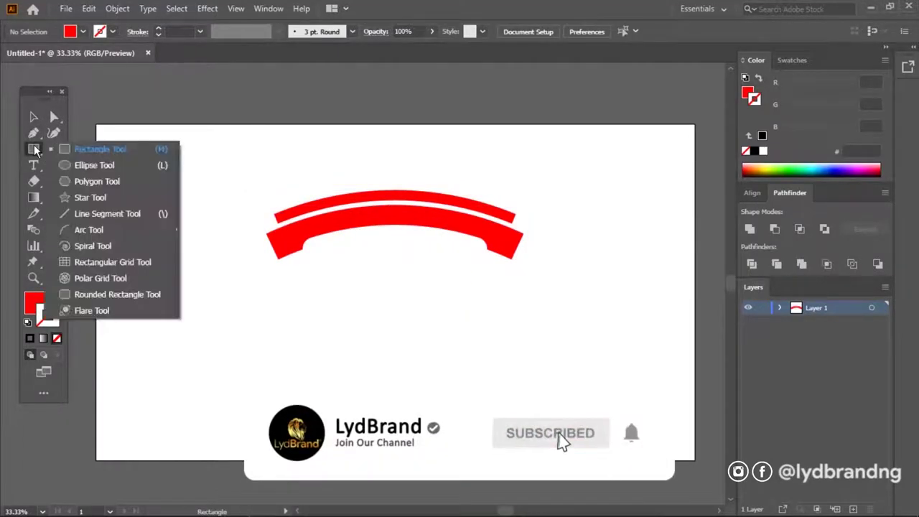
# Draw an unfilled, white-outlined circle about 294 pt wide over the arch's left end
pyautogui.moveTo(33, 148); pyautogui.dragTo(93, 165)
pyautogui.moveTo(297, 287); pyautogui.dragTo(424, 415)
pyautogui.press('v')
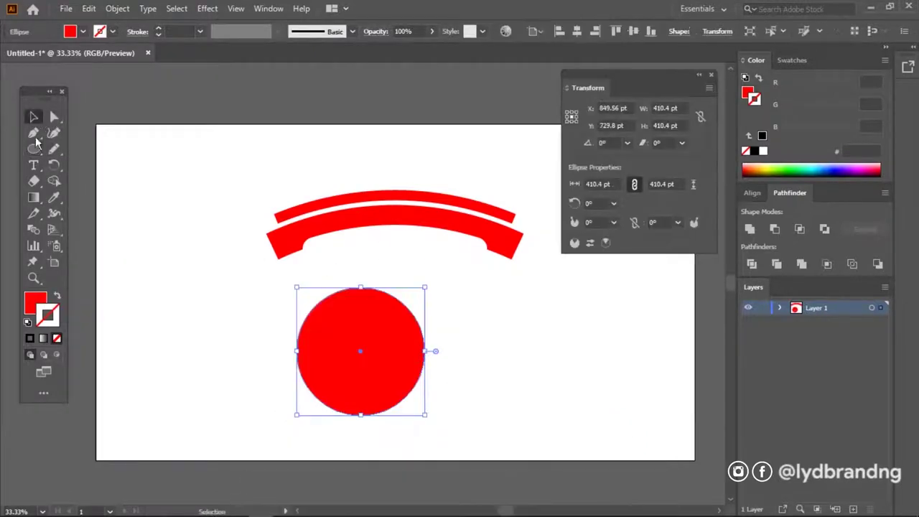
pyautogui.press('/')
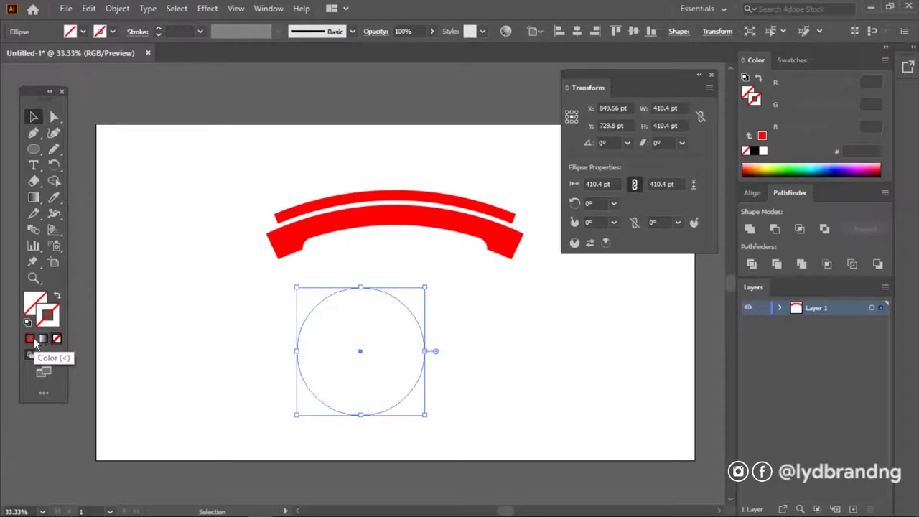
pyautogui.click(763, 151)
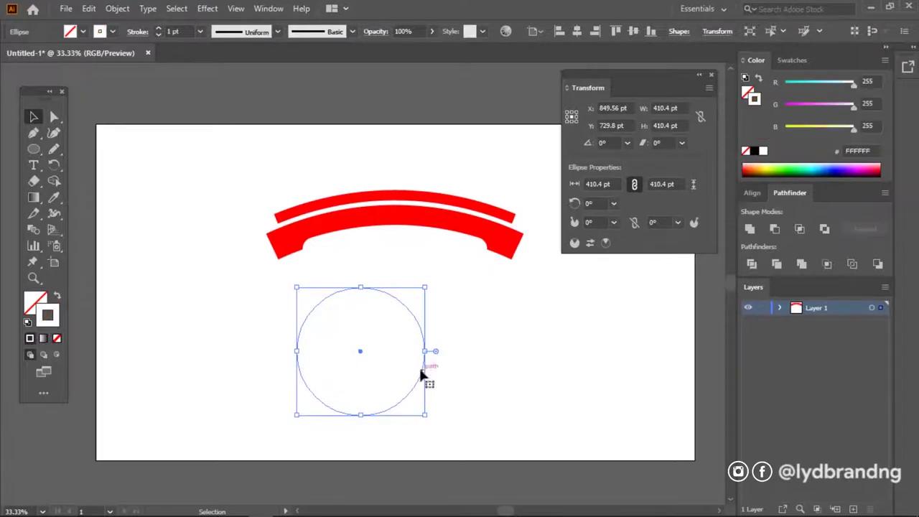
pyautogui.moveTo(421, 373); pyautogui.dragTo(394, 228)
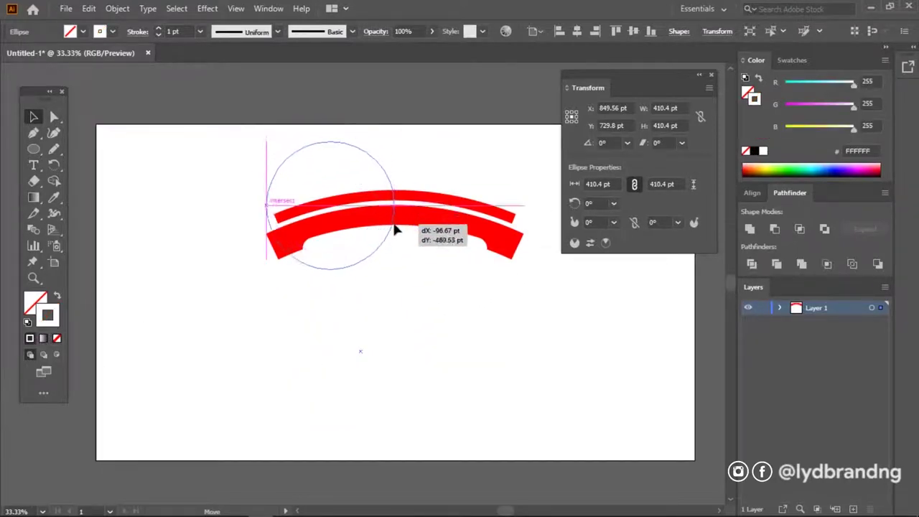
pyautogui.moveTo(394, 142); pyautogui.dragTo(359, 179)
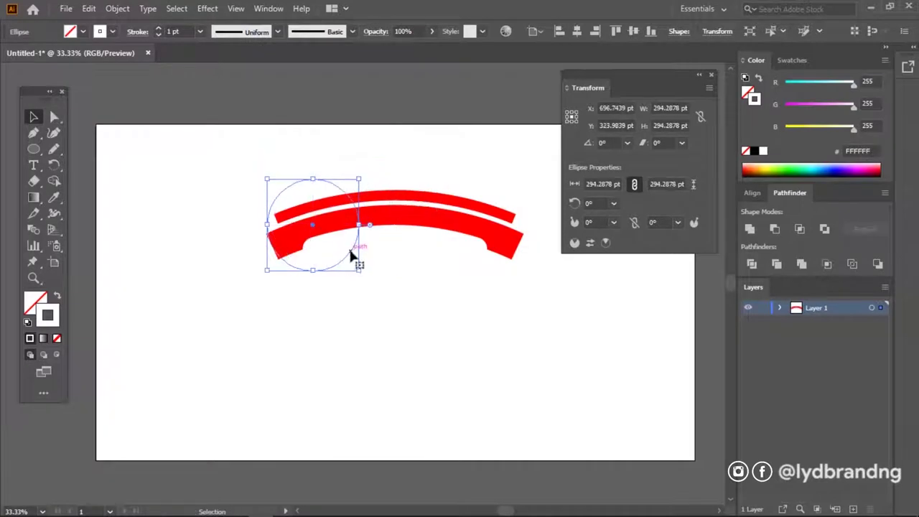
pyautogui.moveTo(352, 255); pyautogui.dragTo(359, 236)
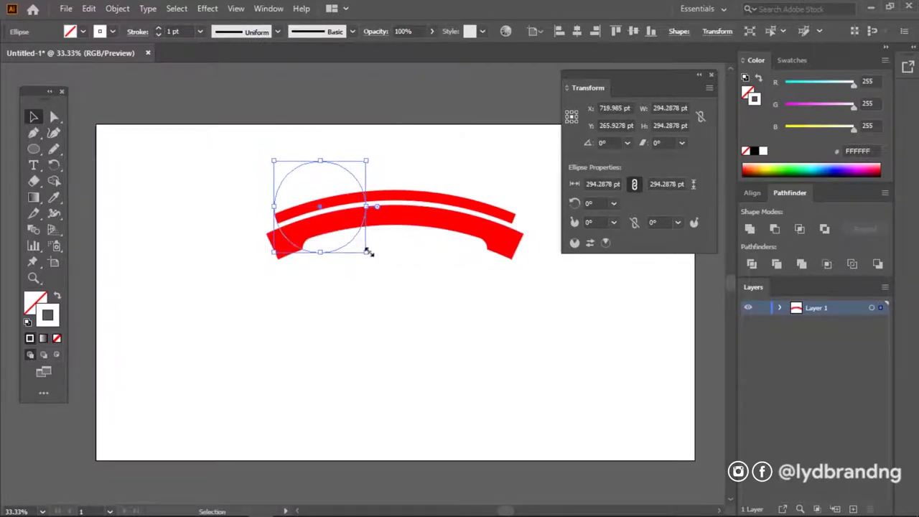
pyautogui.press('Up')
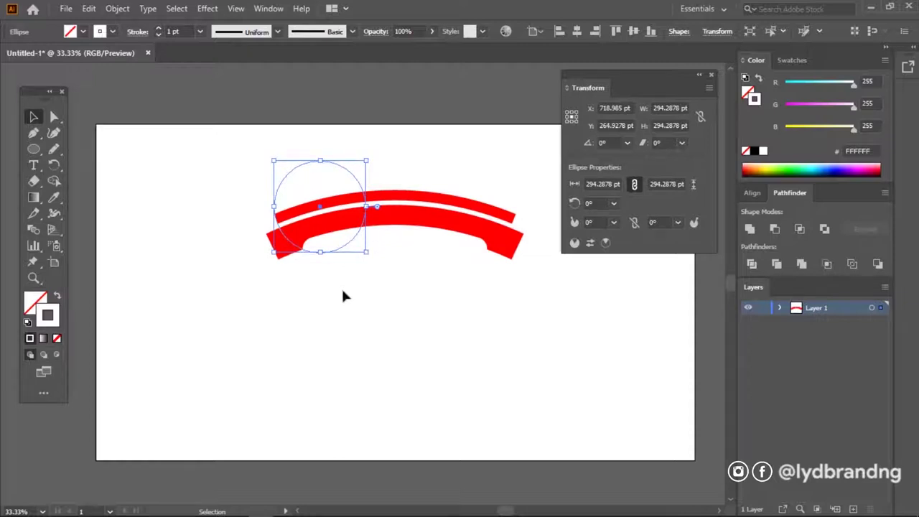
pyautogui.click(711, 76)
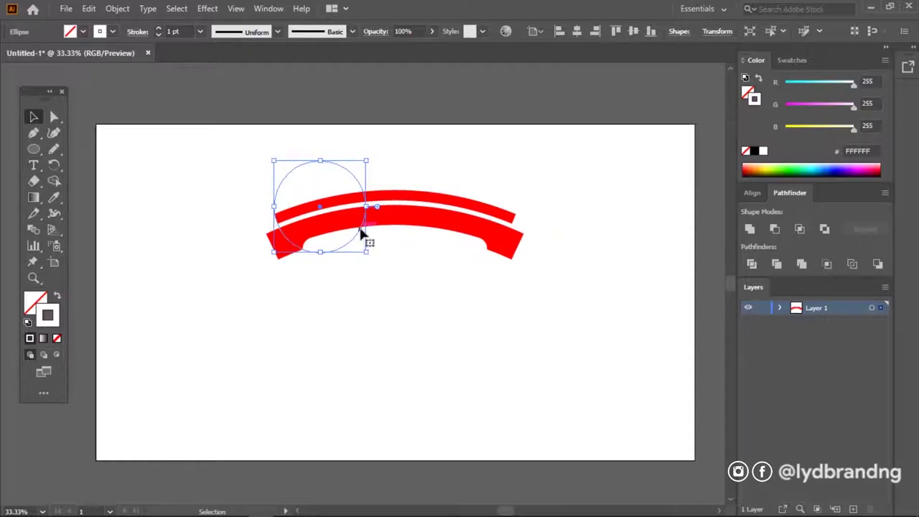
# Copy the circle to the arch's right end and give both circles a 2 pt stroke
pyautogui.moveTo(363, 231); pyautogui.dragTo(513, 248)
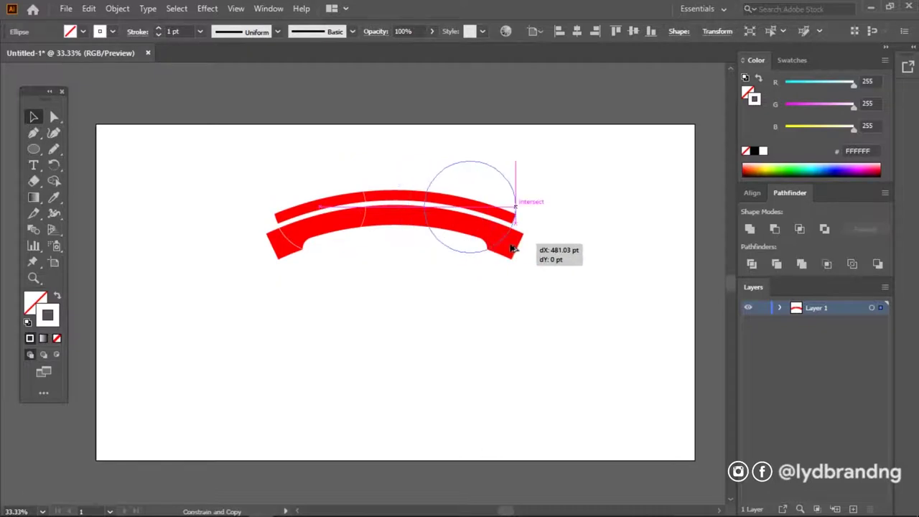
pyautogui.moveTo(502, 267); pyautogui.dragTo(501, 267)
pyautogui.click(454, 284)
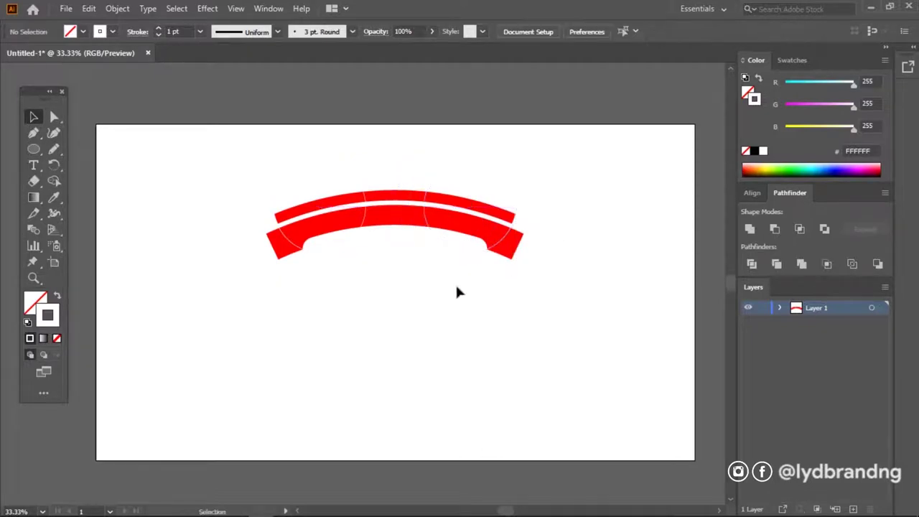
pyautogui.moveTo(306, 293); pyautogui.dragTo(547, 209)
pyautogui.moveTo(229, 152); pyautogui.dragTo(608, 184)
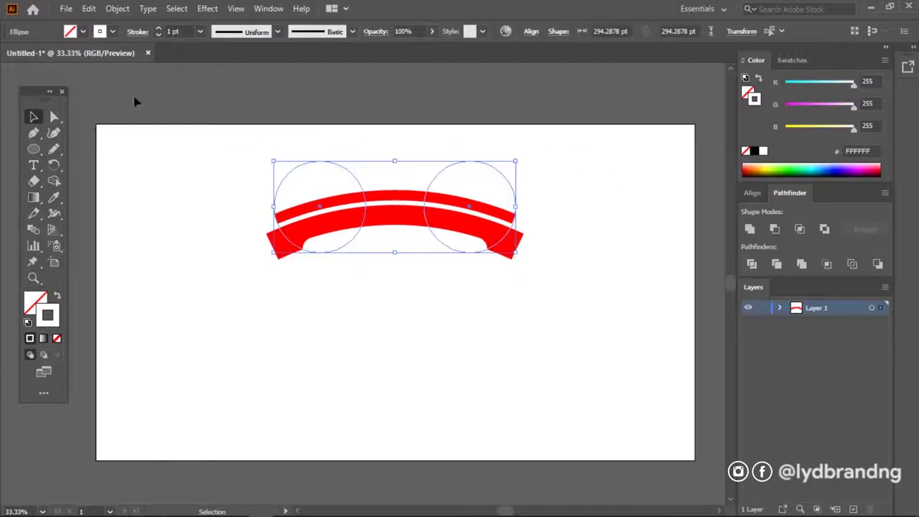
pyautogui.click(158, 28)
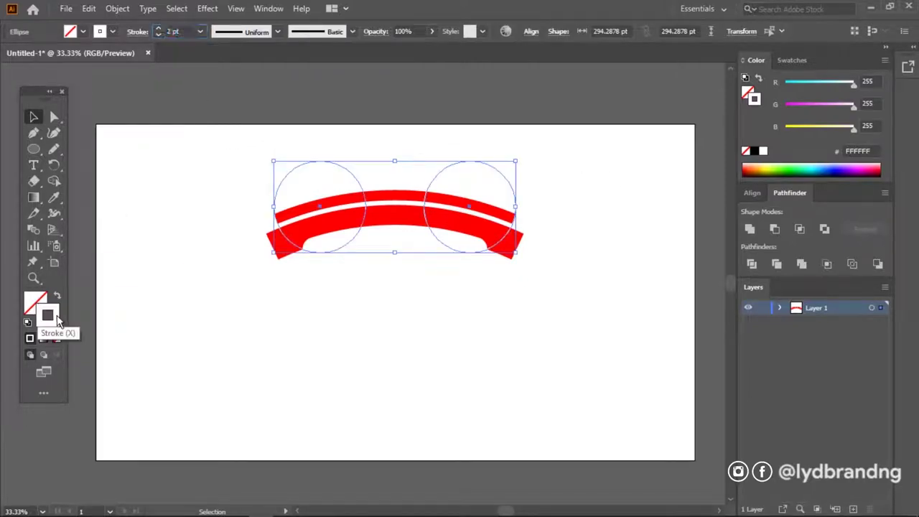
pyautogui.click(195, 296)
# Divide the arches with the circles and delete the lower band's two end pieces
pyautogui.moveTo(181, 298); pyautogui.dragTo(573, 133)
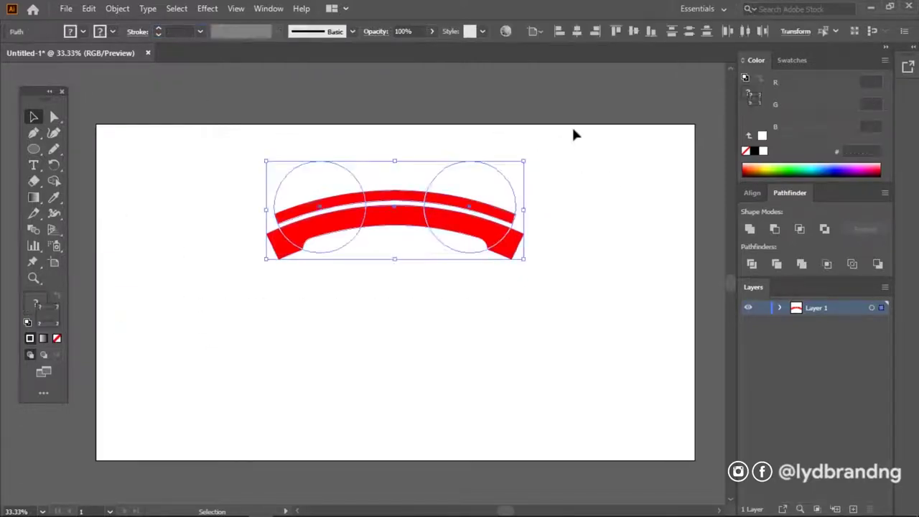
pyautogui.click(752, 265)
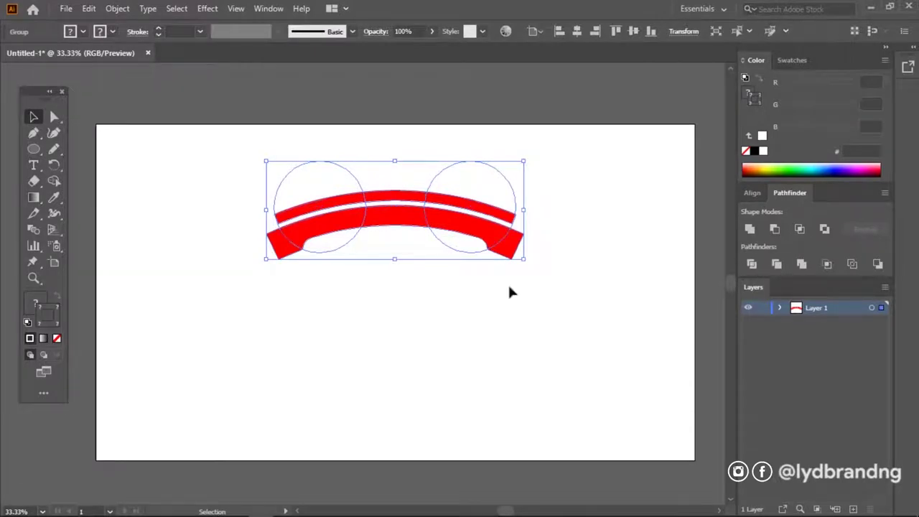
pyautogui.click(470, 303)
pyautogui.press('a')
pyautogui.keyDown('ctrl'); pyautogui.click(282, 254); pyautogui.keyUp('ctrl')
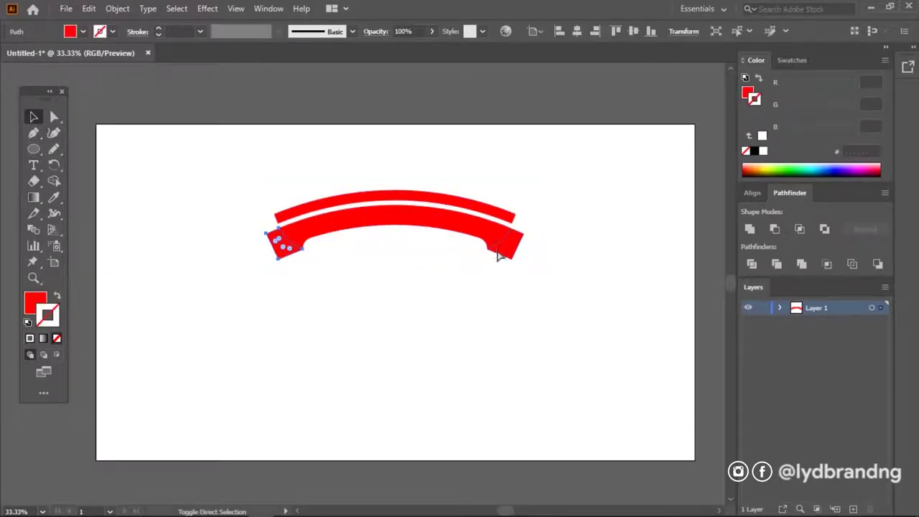
pyautogui.keyDown('ctrl'); pyautogui.keyDown('shift'); pyautogui.click(511, 251); pyautogui.keyUp('shift'); pyautogui.keyUp('ctrl')
pyautogui.press('Delete')
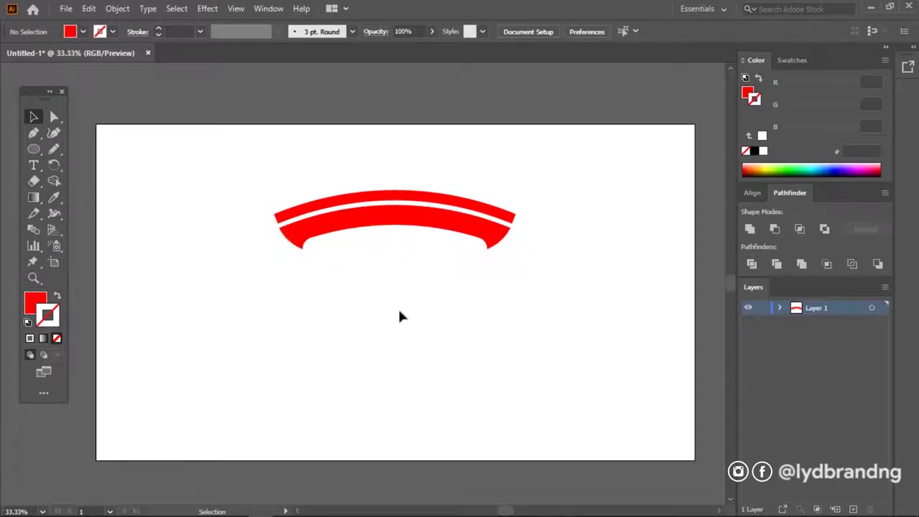
# Delete the leftover circle anchor points and pieces around the arch
pyautogui.moveTo(461, 244); pyautogui.dragTo(472, 253)
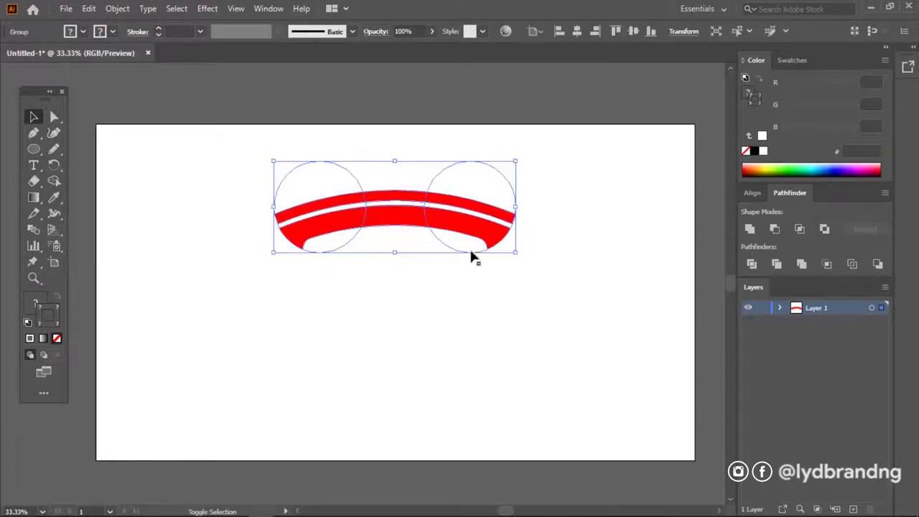
pyautogui.moveTo(259, 133)
pyautogui.mouseDown()
pyautogui.moveTo(565, 174)
pyautogui.moveTo(231, 188)
pyautogui.mouseUp()
pyautogui.click(579, 149)
pyautogui.press('a')
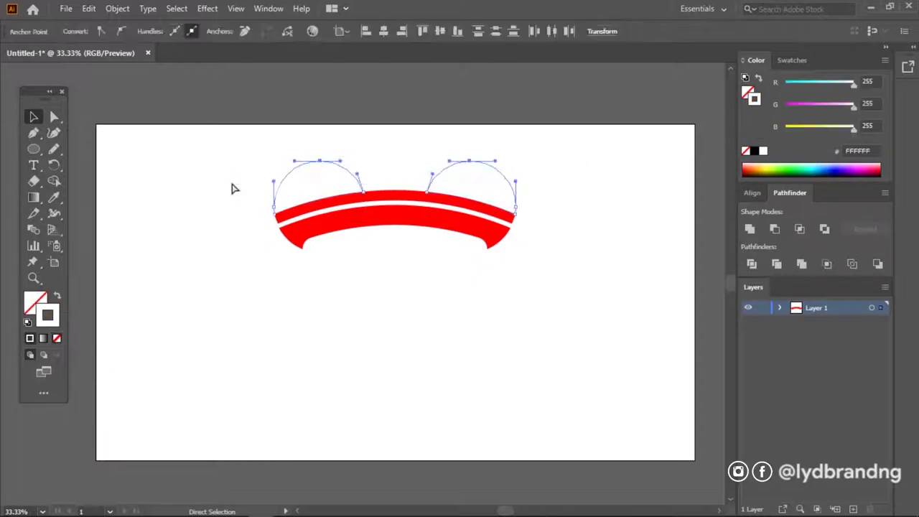
pyautogui.press('Delete')
pyautogui.moveTo(508, 290); pyautogui.dragTo(306, 258)
pyautogui.moveTo(383, 244); pyautogui.dragTo(468, 246)
pyautogui.press('v')
pyautogui.click(445, 311)
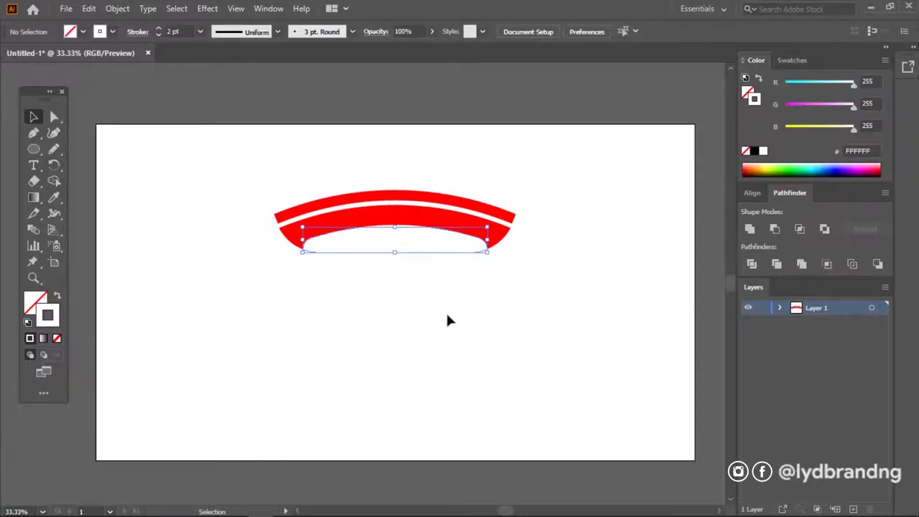
# Touch up the upper strip's left end point and move the whole arch higher
pyautogui.click(516, 209)
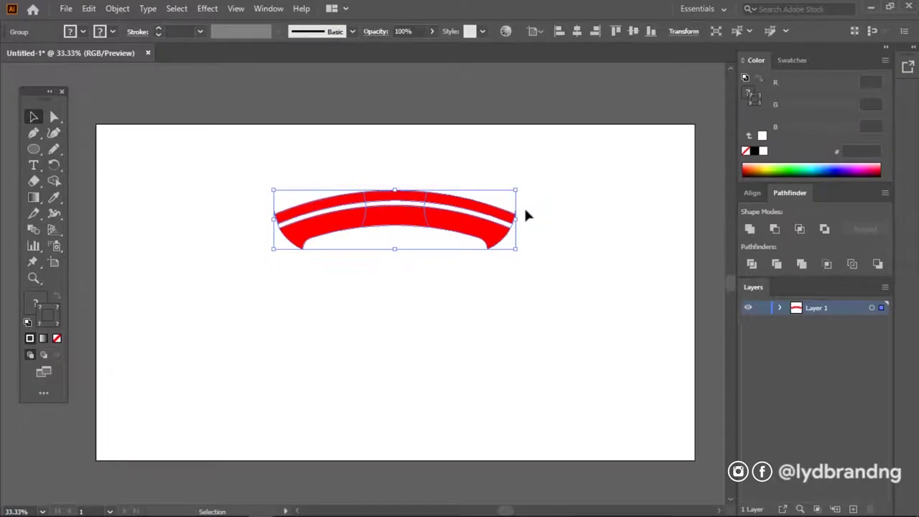
pyautogui.keyDown('ctrl'); pyautogui.click(523, 206); pyautogui.keyUp('ctrl')
pyautogui.keyDown('ctrl'); pyautogui.click(516, 213); pyautogui.keyUp('ctrl')
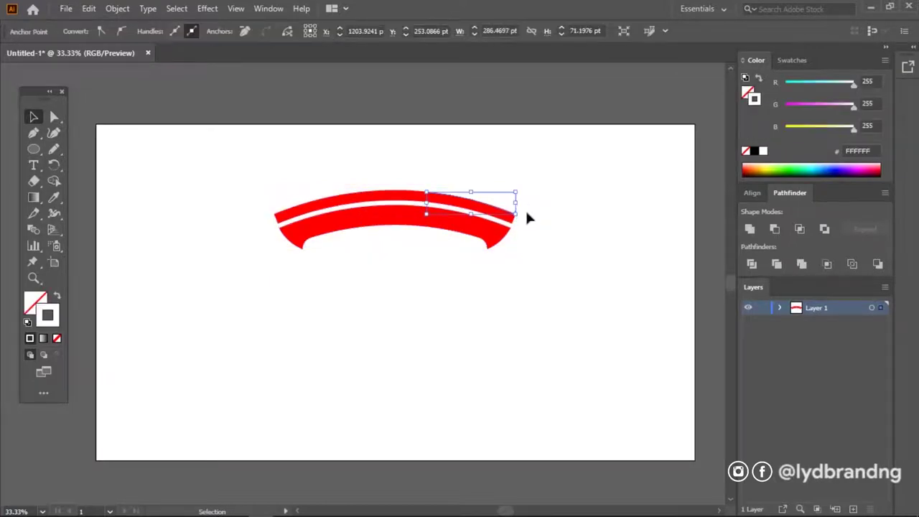
pyautogui.click(243, 201)
pyautogui.moveTo(274, 208); pyautogui.dragTo(273, 208)
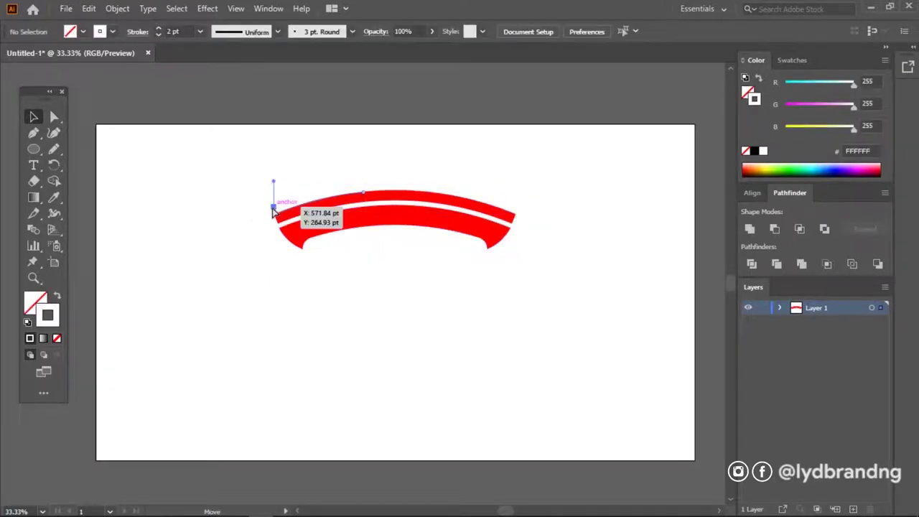
pyautogui.click(240, 244)
pyautogui.moveTo(245, 264)
pyautogui.mouseDown()
pyautogui.moveTo(354, 192)
pyautogui.moveTo(579, 162)
pyautogui.mouseUp()
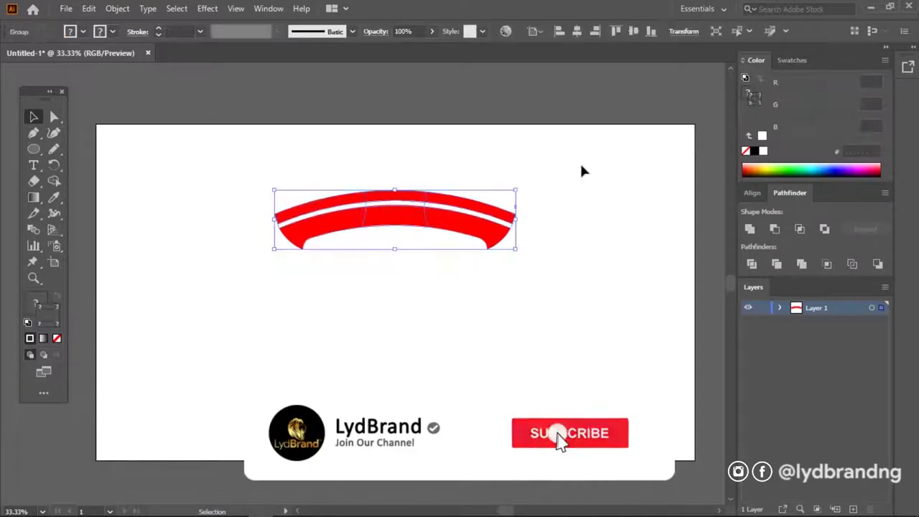
pyautogui.moveTo(455, 219); pyautogui.dragTo(453, 192)
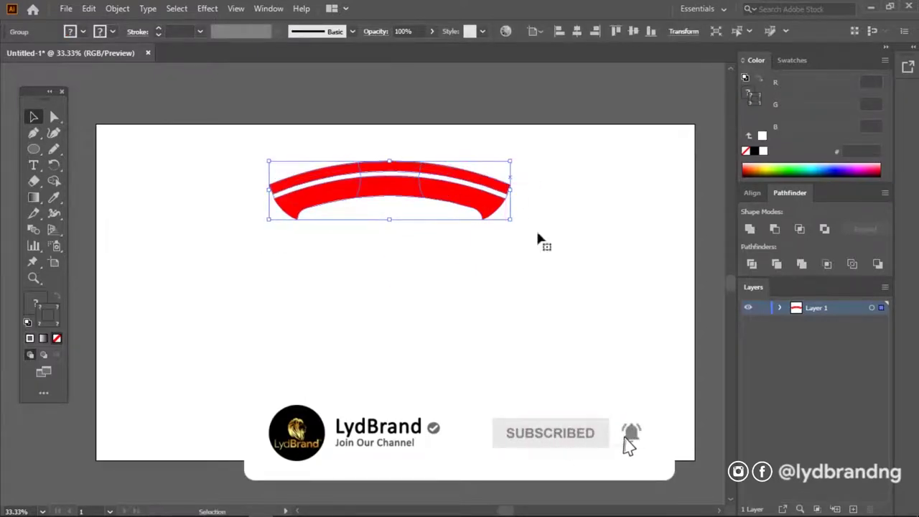
pyautogui.click(215, 237)
# Draw a 3-sided polygon triangle with red fill and no stroke
pyautogui.click(34, 148)
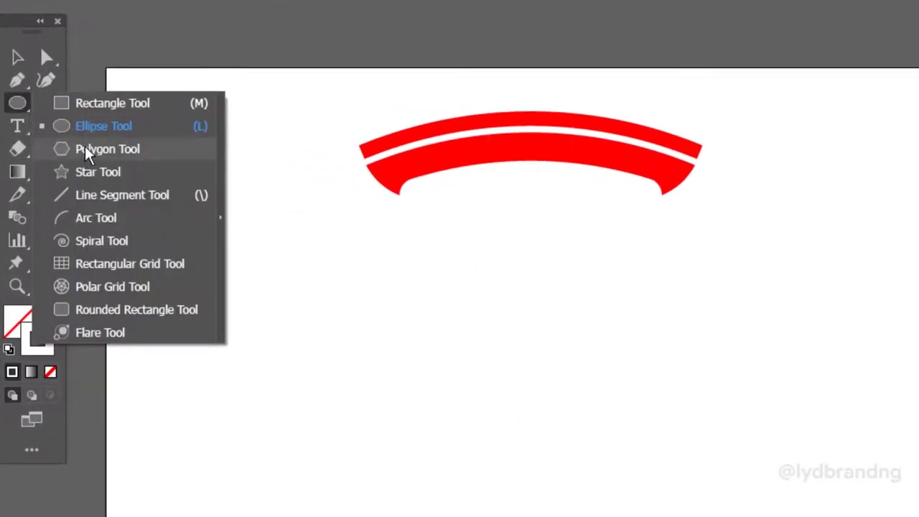
pyautogui.click(100, 148)
pyautogui.click(519, 272)
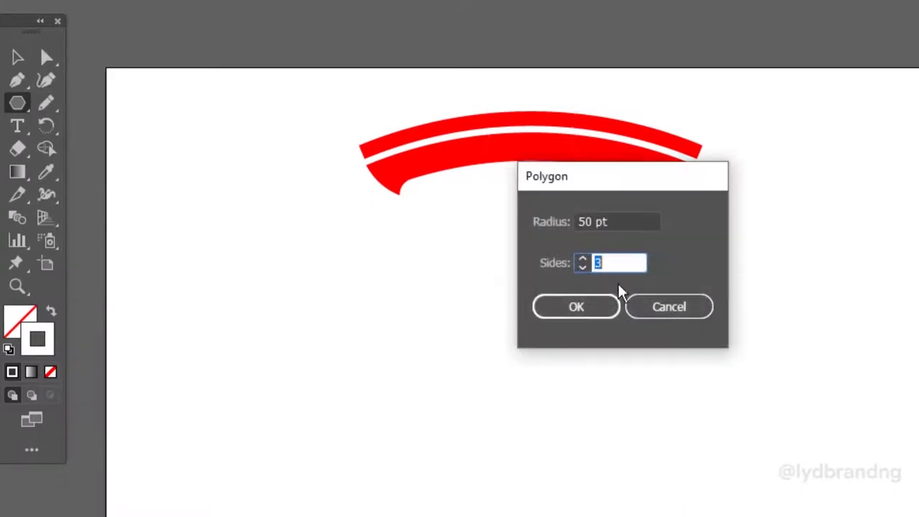
pyautogui.click(574, 306)
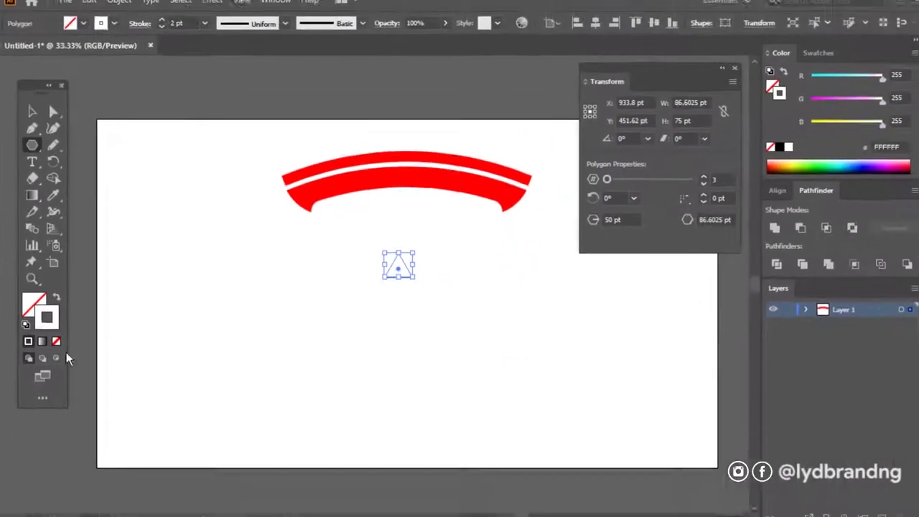
pyautogui.click(56, 338)
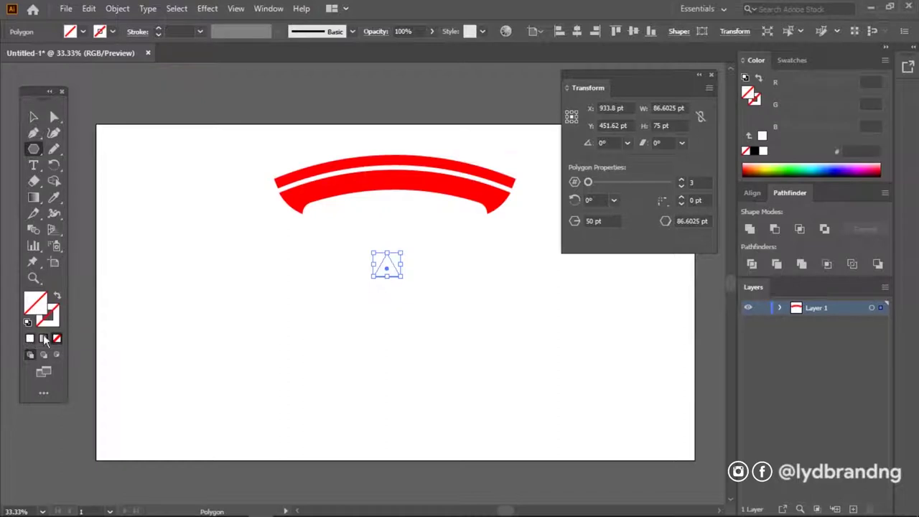
pyautogui.click(790, 60)
pyautogui.click(782, 103)
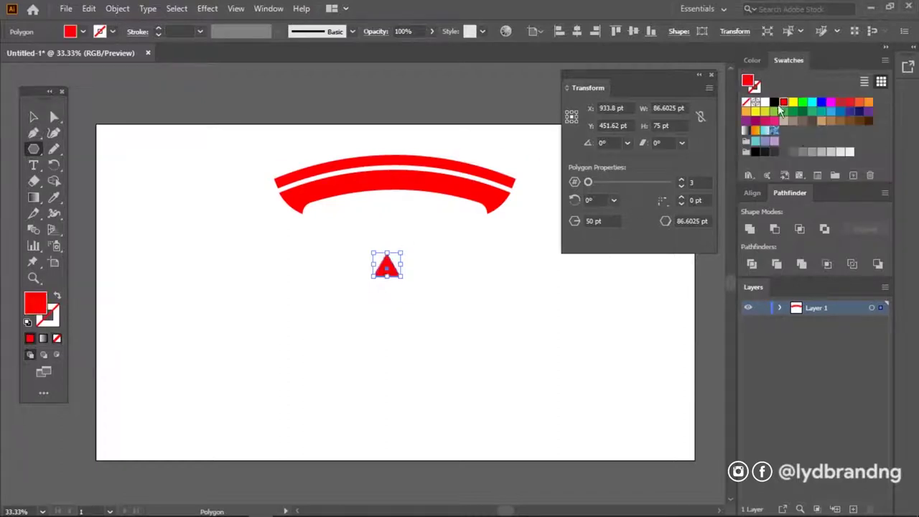
pyautogui.click(711, 75)
pyautogui.press('v')
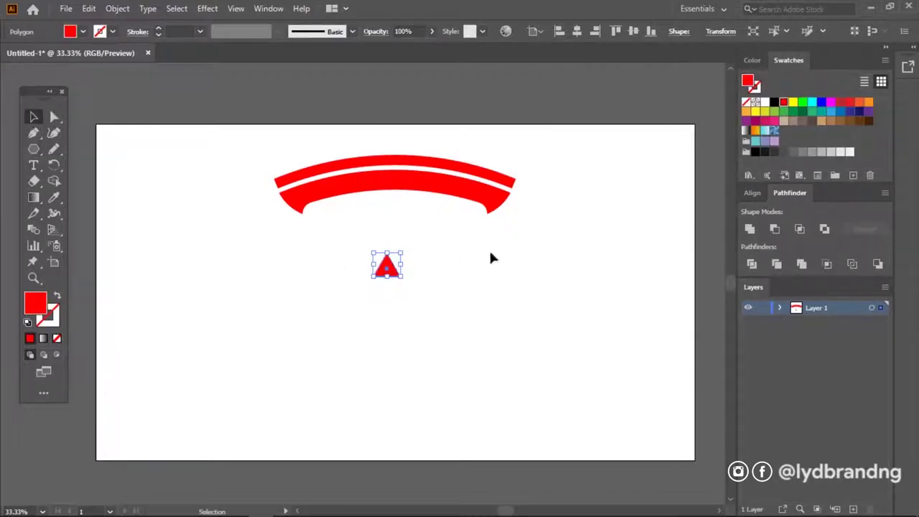
# Reflect the triangle to point down and stretch it into a long spike under the arch
pyautogui.rightClick(394, 272)
pyautogui.moveTo(396, 438)
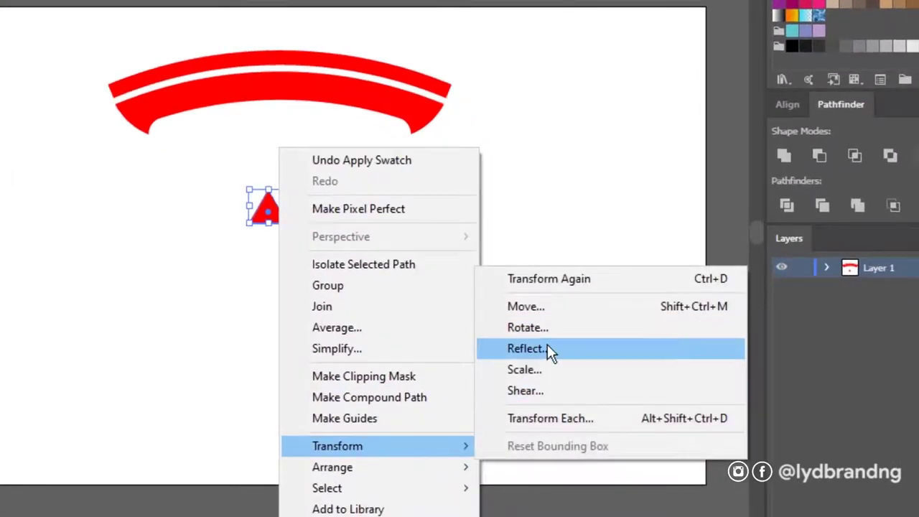
pyautogui.click(546, 346)
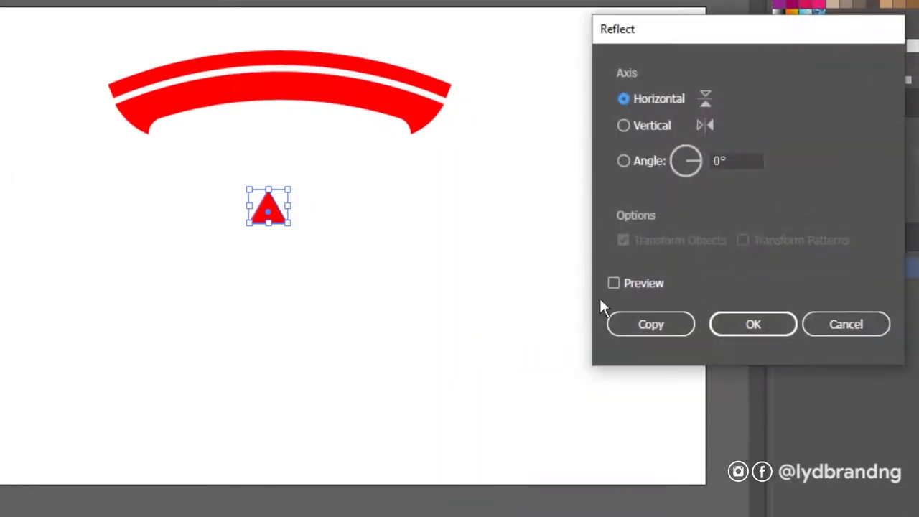
pyautogui.click(754, 325)
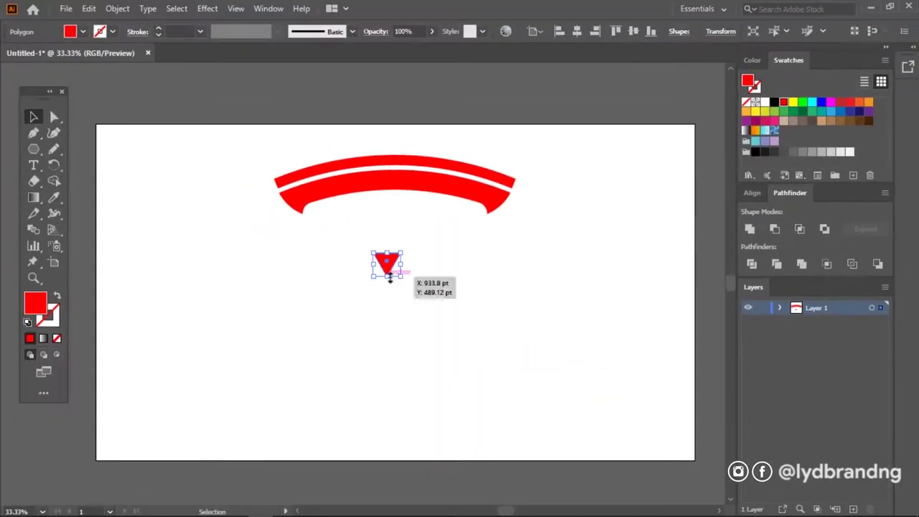
pyautogui.moveTo(387, 276); pyautogui.dragTo(387, 407)
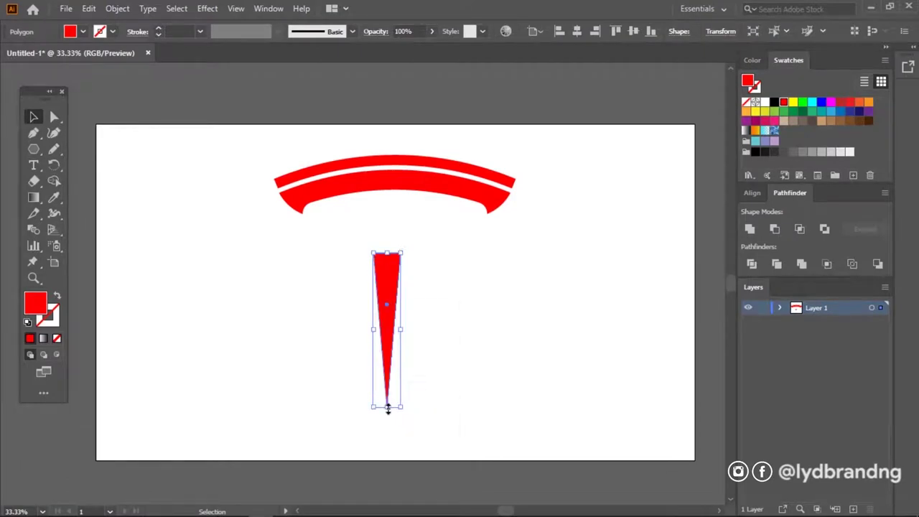
pyautogui.moveTo(403, 252); pyautogui.dragTo(409, 205)
pyautogui.moveTo(408, 306)
pyautogui.mouseDown()
pyautogui.moveTo(421, 308)
pyautogui.moveTo(413, 310)
pyautogui.mouseUp()
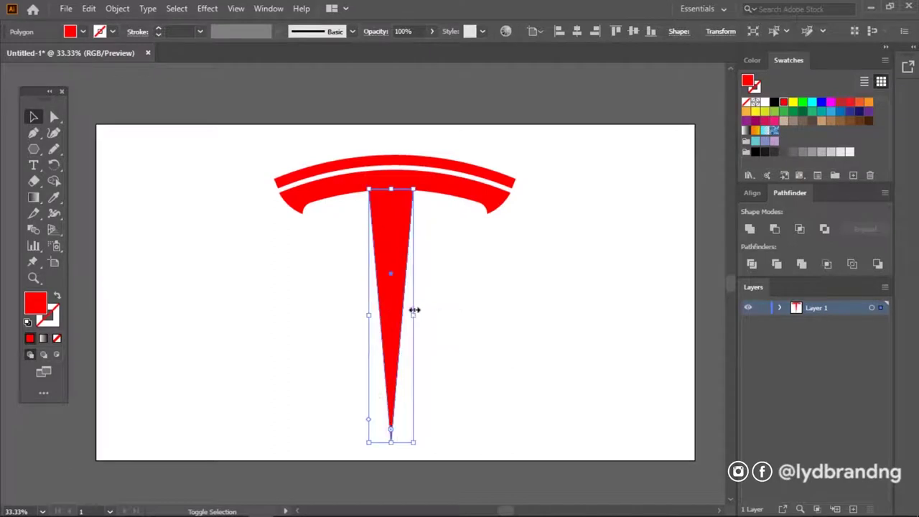
pyautogui.moveTo(391, 445); pyautogui.dragTo(386, 416)
pyautogui.moveTo(396, 310); pyautogui.dragTo(399, 283)
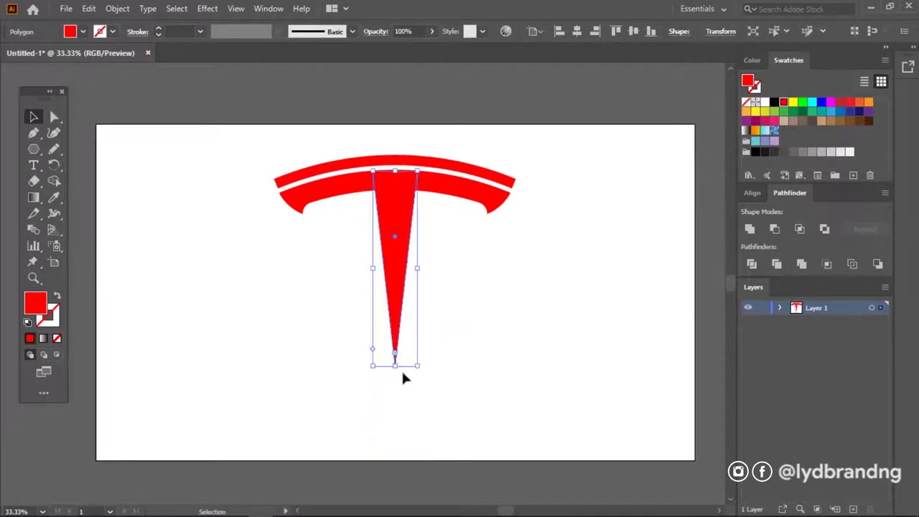
pyautogui.moveTo(395, 368); pyautogui.dragTo(394, 379)
pyautogui.moveTo(419, 272); pyautogui.dragTo(423, 275)
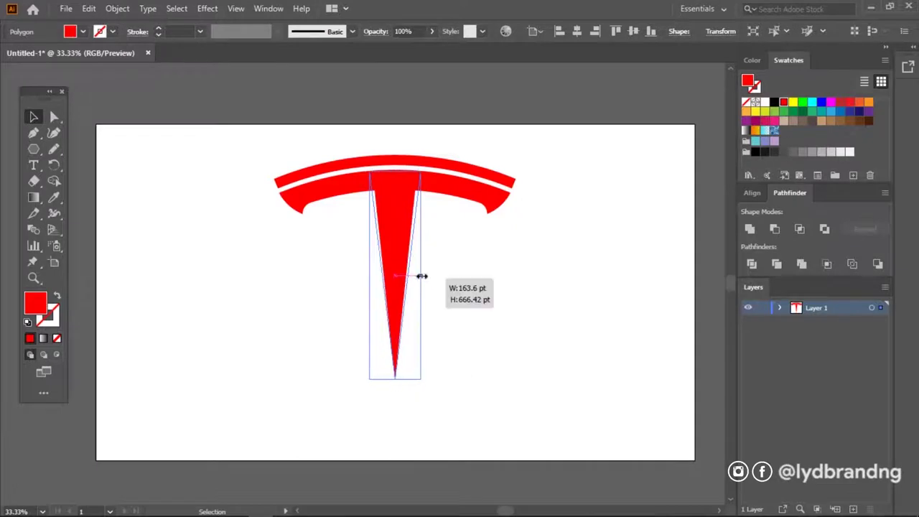
# Horizontally centre the spike and arch together
pyautogui.click(456, 302)
pyautogui.moveTo(217, 150)
pyautogui.mouseDown()
pyautogui.moveTo(602, 359)
pyautogui.moveTo(585, 390)
pyautogui.mouseUp()
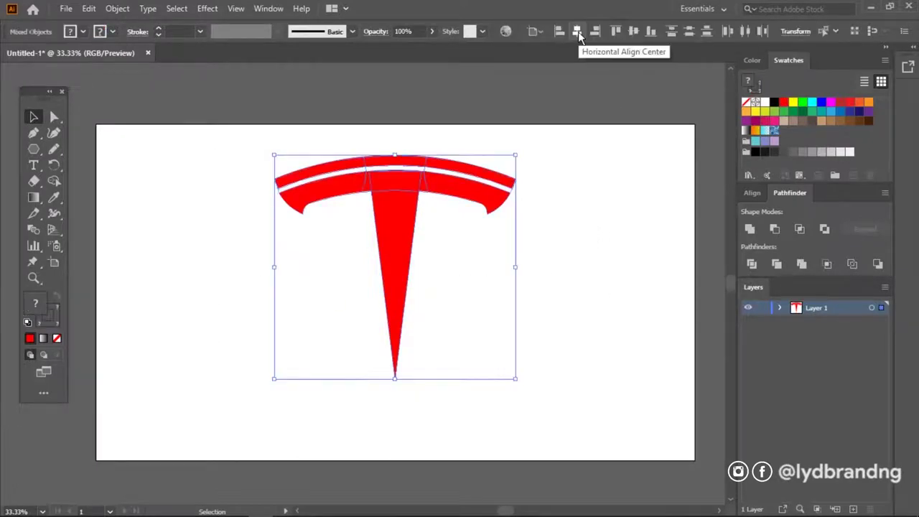
pyautogui.click(546, 228)
pyautogui.click(34, 148)
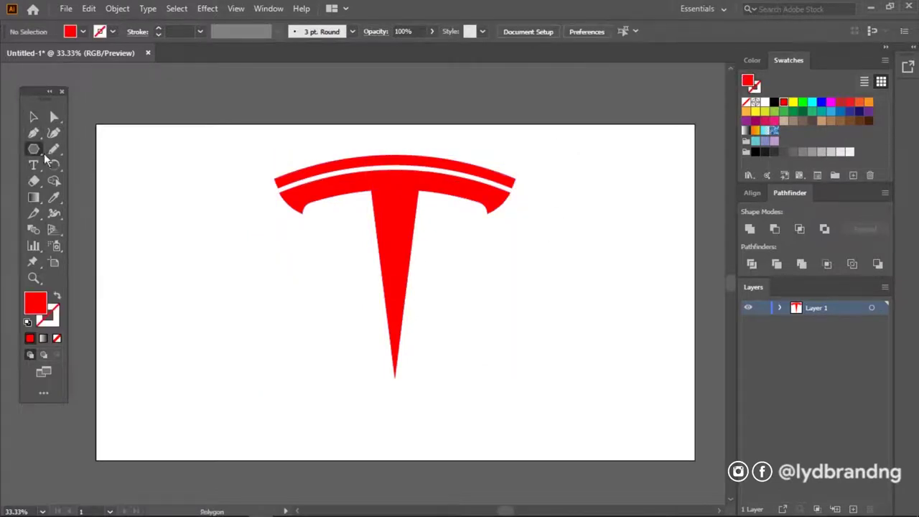
# Draw a small triangle right of the T and fill it pure white
pyautogui.moveTo(496, 273); pyautogui.dragTo(512, 295)
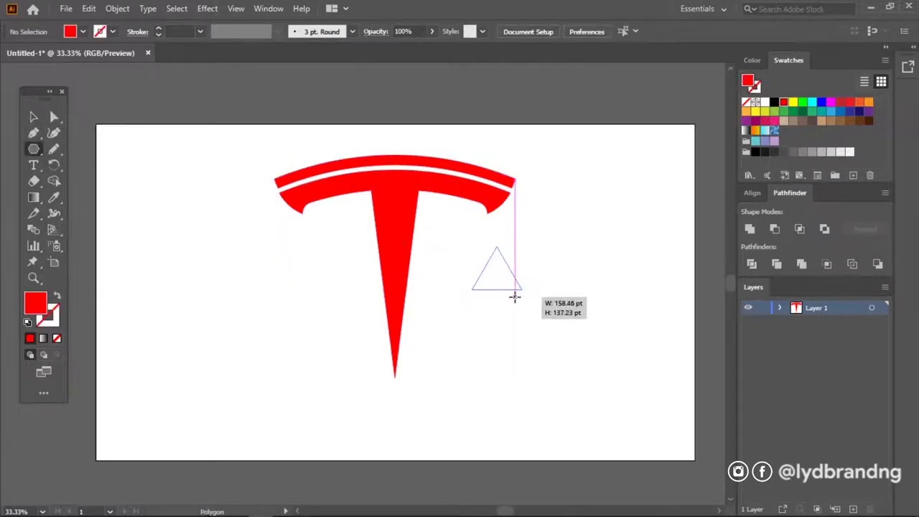
pyautogui.click(711, 75)
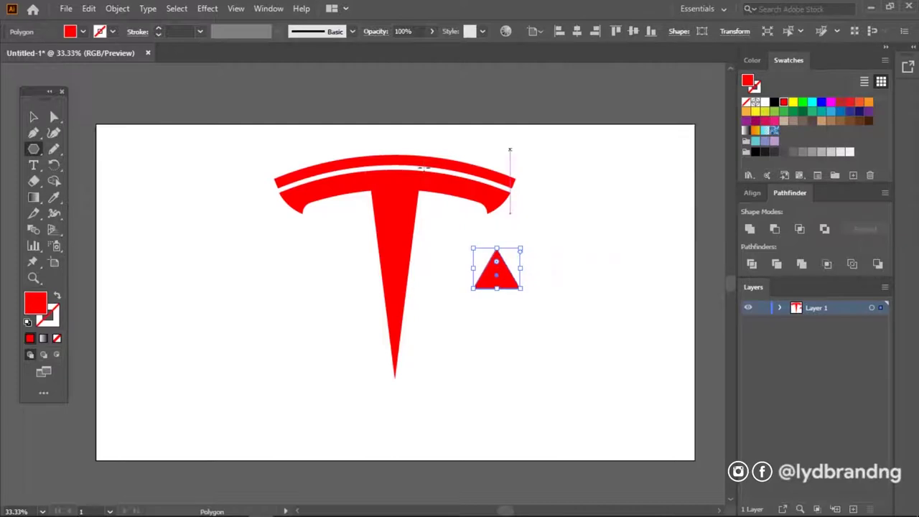
pyautogui.click(34, 118)
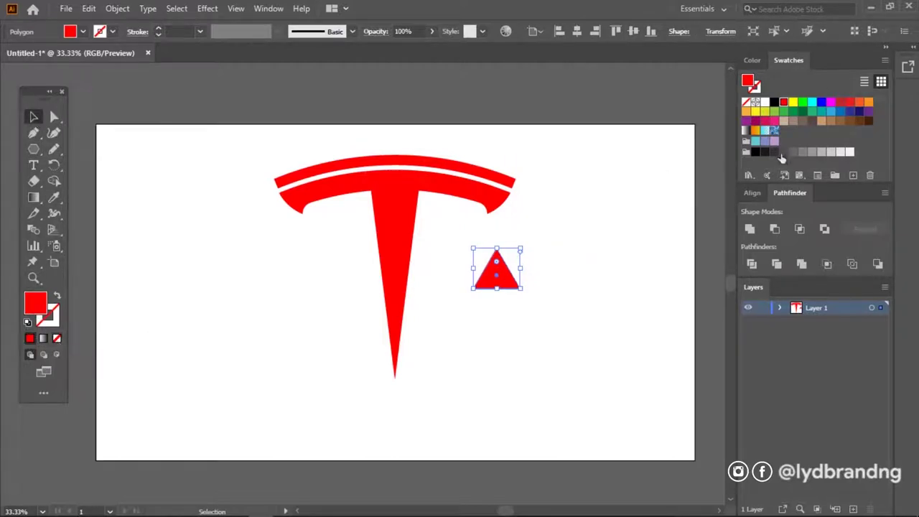
pyautogui.click(849, 153)
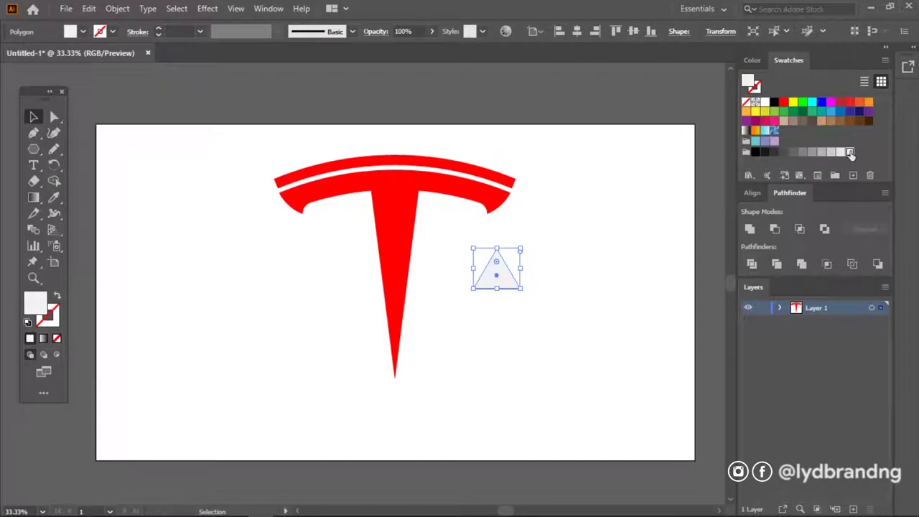
pyautogui.click(764, 102)
# Reflect the white triangle upside down and place it at the top of the stem
pyautogui.rightClick(509, 286)
pyautogui.moveTo(550, 433)
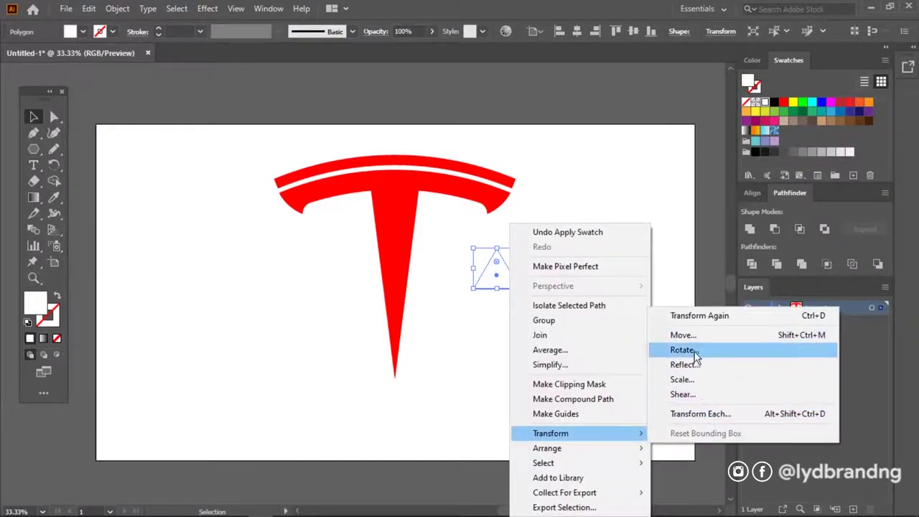
pyautogui.click(685, 364)
pyautogui.click(727, 349)
pyautogui.moveTo(502, 268)
pyautogui.mouseDown()
pyautogui.moveTo(404, 182)
pyautogui.moveTo(396, 195)
pyautogui.mouseUp()
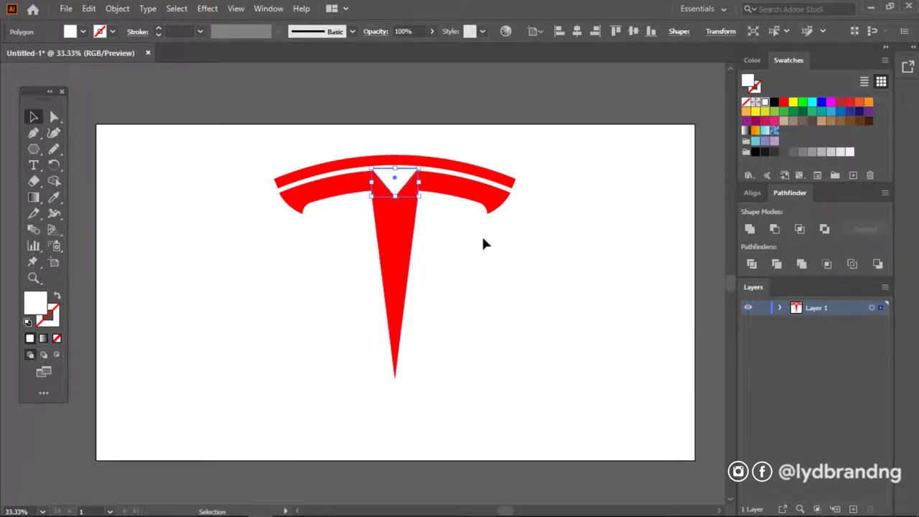
pyautogui.click(479, 232)
pyautogui.click(397, 184)
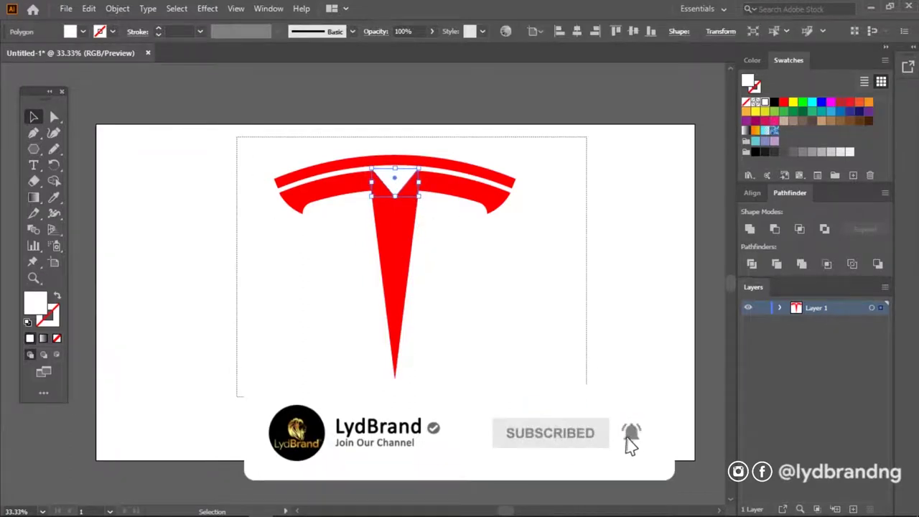
# Use Shape Builder to merge the white triangle with the strip above it
pyautogui.moveTo(595, 359); pyautogui.dragTo(590, 381)
pyautogui.click(54, 181)
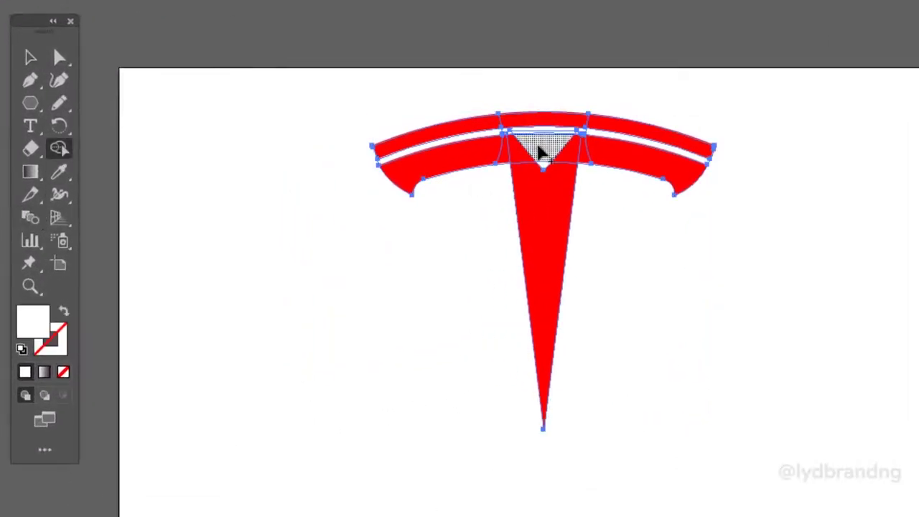
pyautogui.scroll(3, 543, 154)
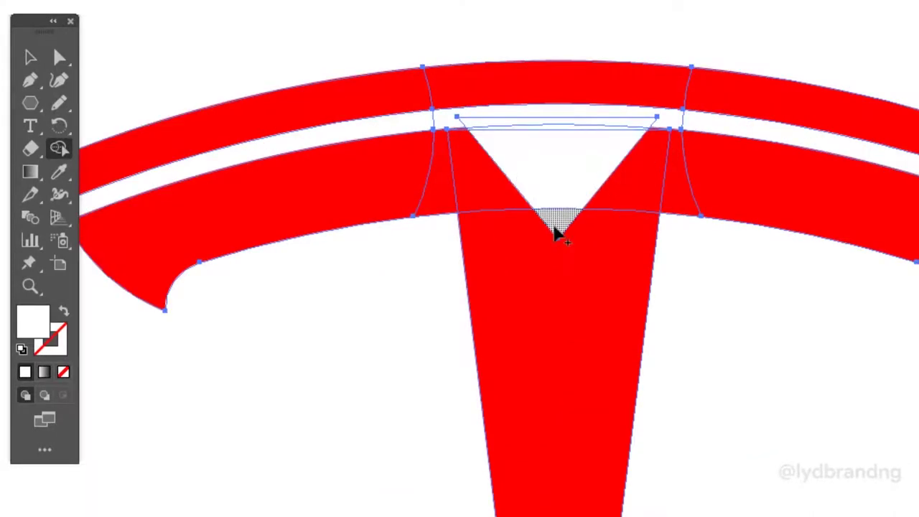
pyautogui.moveTo(558, 195)
pyautogui.mouseDown()
pyautogui.moveTo(559, 124)
pyautogui.moveTo(567, 140)
pyautogui.moveTo(580, 117)
pyautogui.moveTo(687, 123)
pyautogui.moveTo(409, 131)
pyautogui.moveTo(417, 122)
pyautogui.moveTo(474, 131)
pyautogui.mouseUp()
pyautogui.press('v')
pyautogui.click(93, 91)
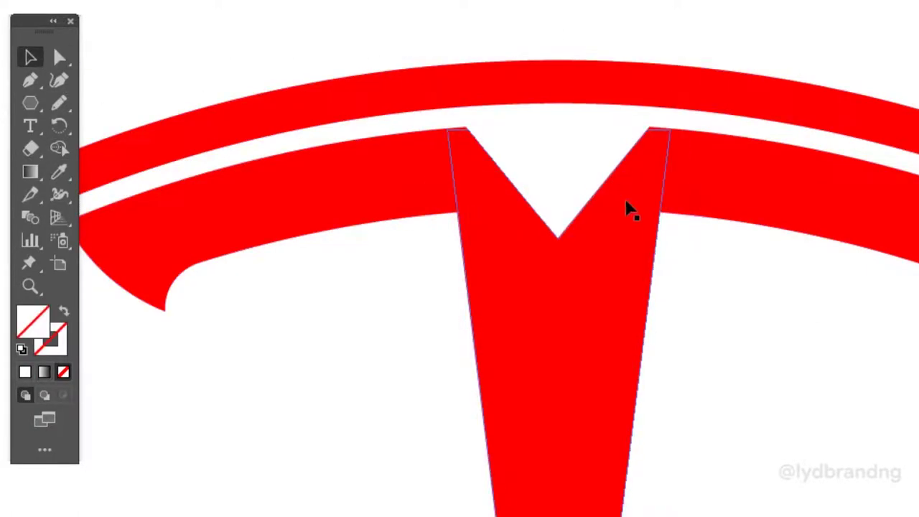
# Adjust the stem's bottom tip and width
pyautogui.scroll(-2, 628, 239)
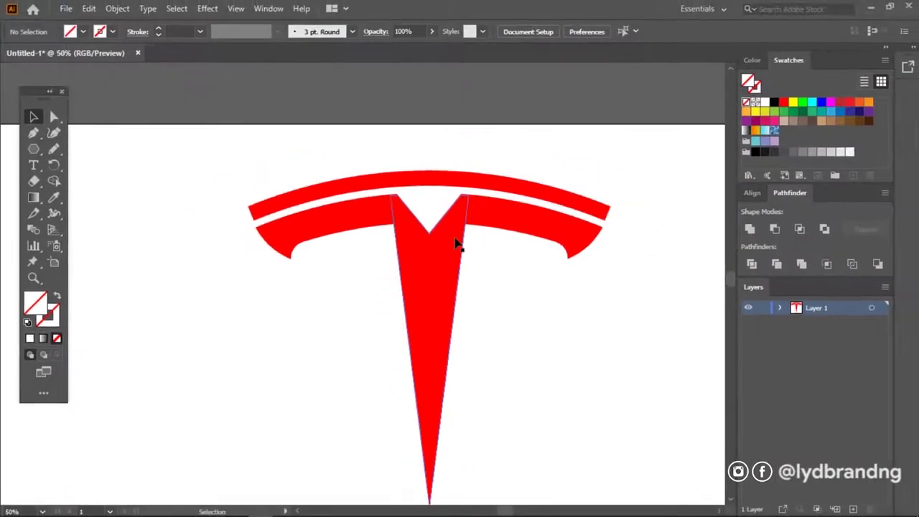
pyautogui.scroll(-1, 432, 271)
pyautogui.click(431, 416)
pyautogui.moveTo(430, 419)
pyautogui.mouseDown()
pyautogui.moveTo(433, 407)
pyautogui.moveTo(433, 425)
pyautogui.mouseUp()
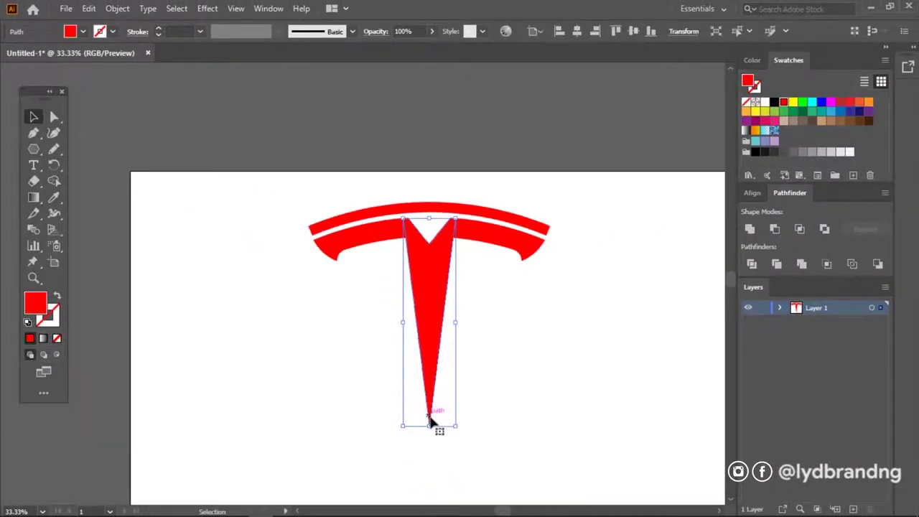
pyautogui.click(501, 418)
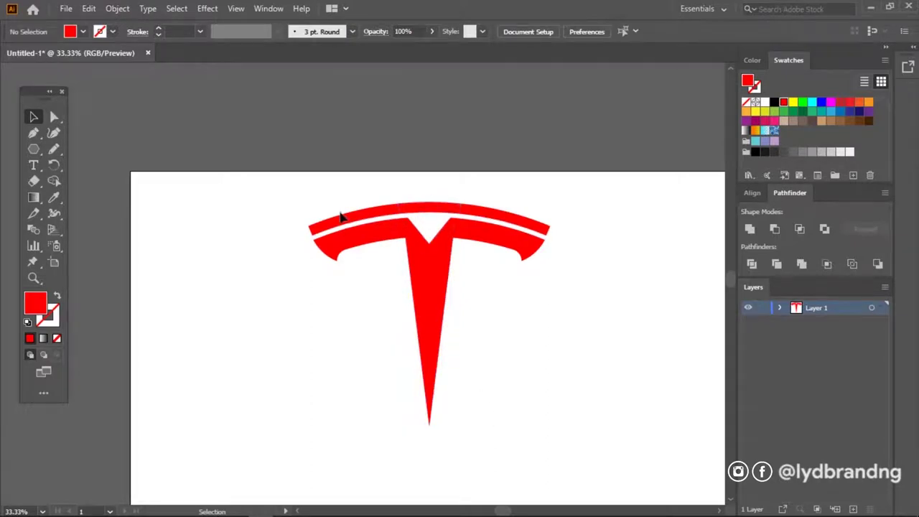
pyautogui.click(414, 214)
pyautogui.click(299, 196)
pyautogui.click(426, 299)
pyautogui.moveTo(456, 322); pyautogui.dragTo(461, 325)
pyautogui.click(509, 366)
# Unite all the logo pieces into one shape and move the T higher on the artboard
pyautogui.moveTo(279, 184); pyautogui.dragTo(596, 453)
pyautogui.hotkey('ctrl', '-')
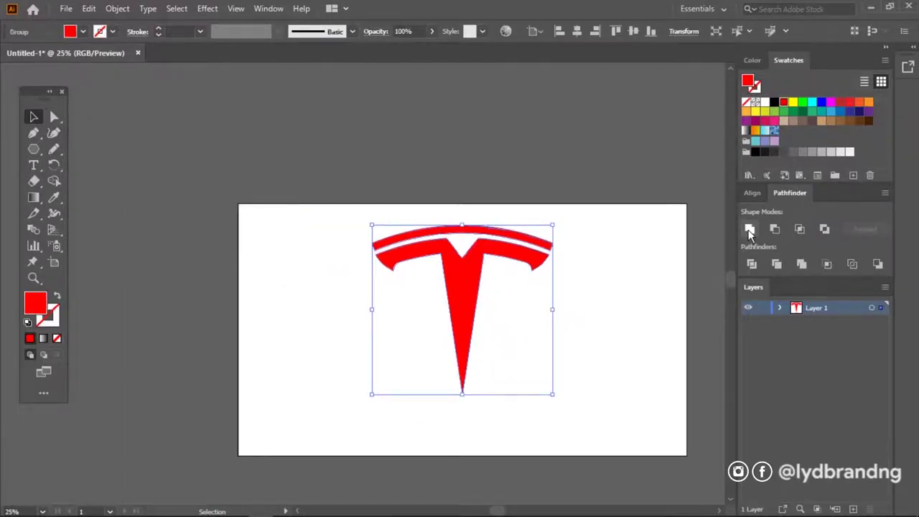
pyautogui.click(749, 230)
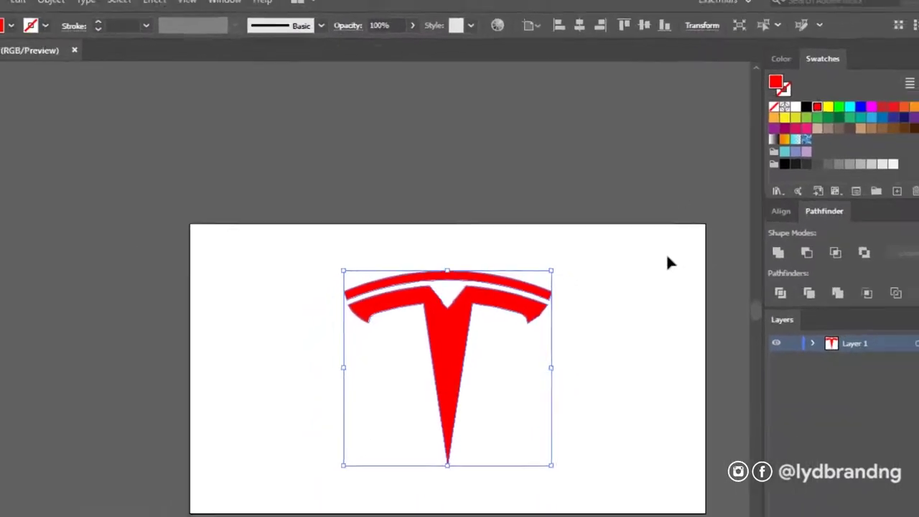
pyautogui.click(667, 258)
pyautogui.moveTo(565, 359); pyautogui.dragTo(515, 296)
pyautogui.moveTo(425, 263); pyautogui.dragTo(422, 244)
pyautogui.click(572, 296)
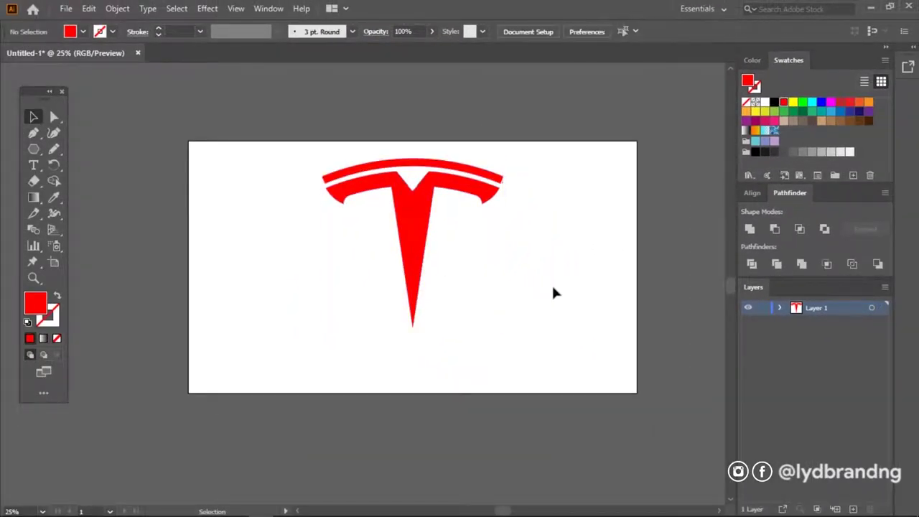
pyautogui.click(34, 165)
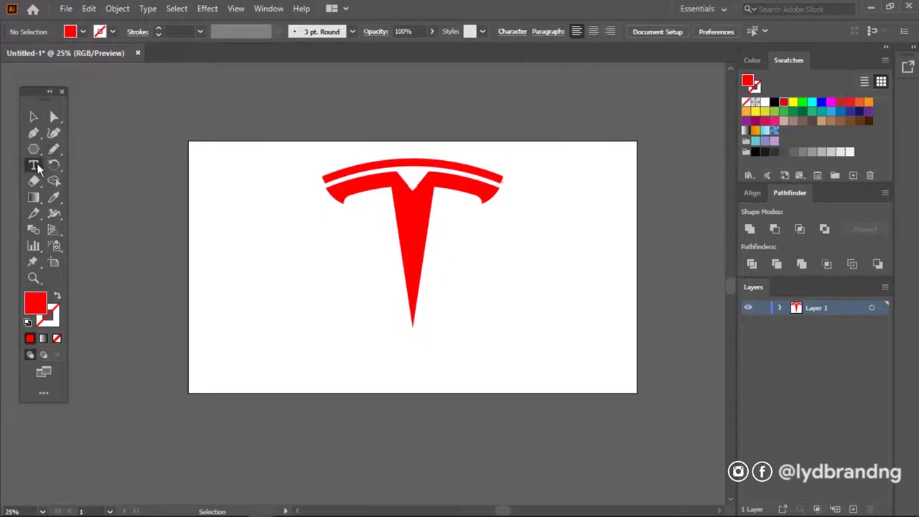
# Type 'Tesla' at 72 pt below the T emblem and select it for a font change
pyautogui.click(330, 359)
pyautogui.click(666, 32)
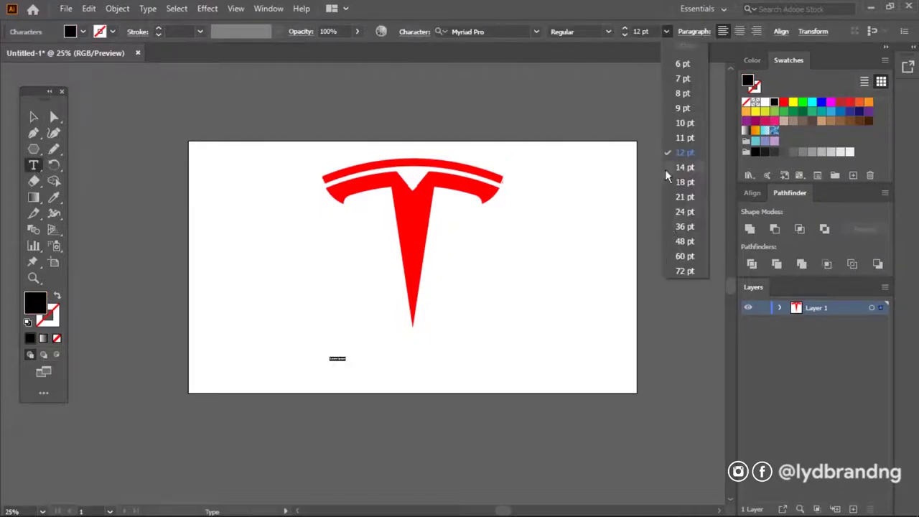
pyautogui.click(689, 268)
pyautogui.write('Te')
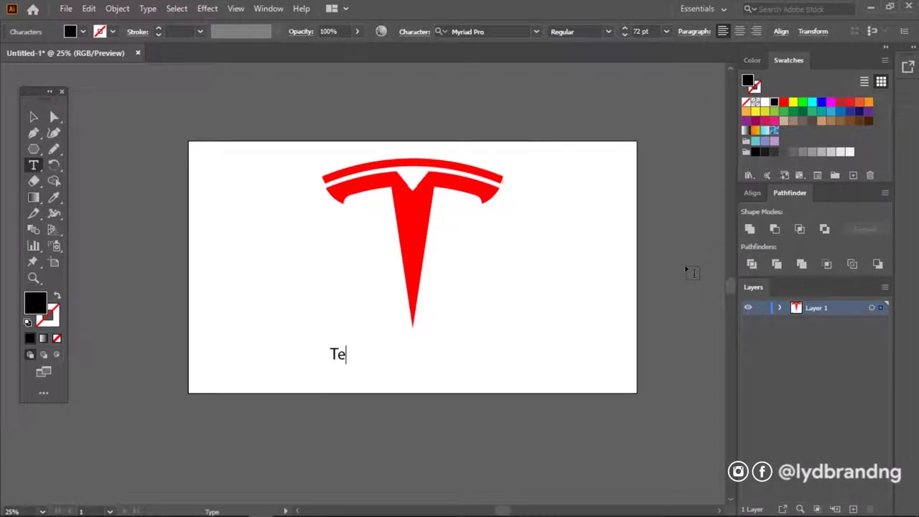
pyautogui.hotkey('ctrl', 'a')
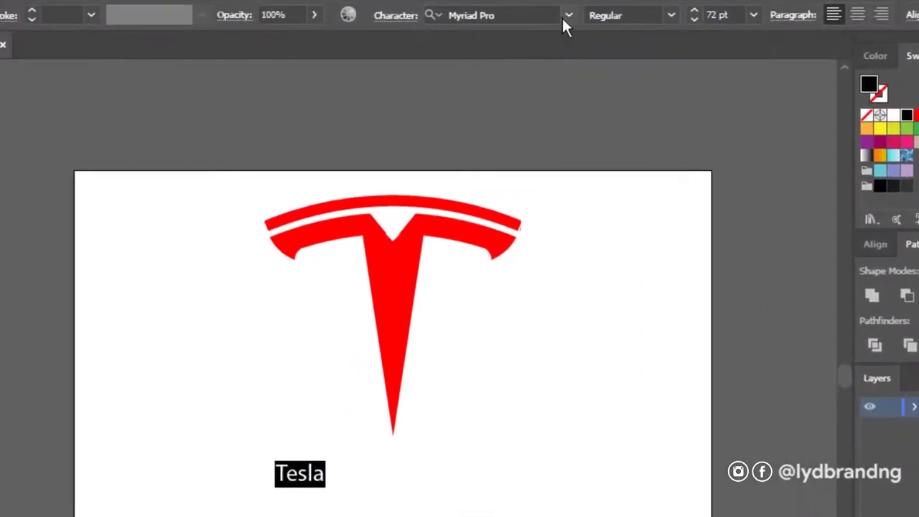
pyautogui.click(530, 32)
pyautogui.click(568, 15)
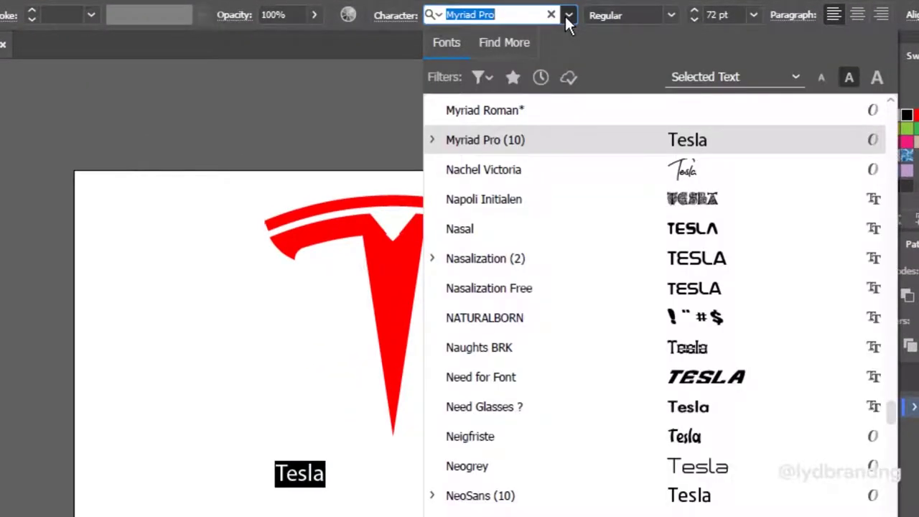
# Apply the TESLA Regular font, retype in uppercase, and enlarge the wordmark under the emblem
pyautogui.write('tesla')
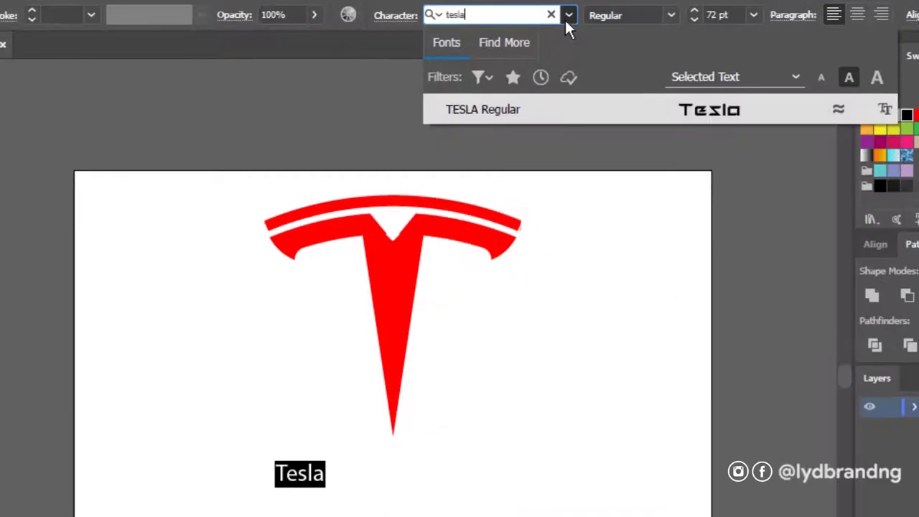
pyautogui.click(561, 108)
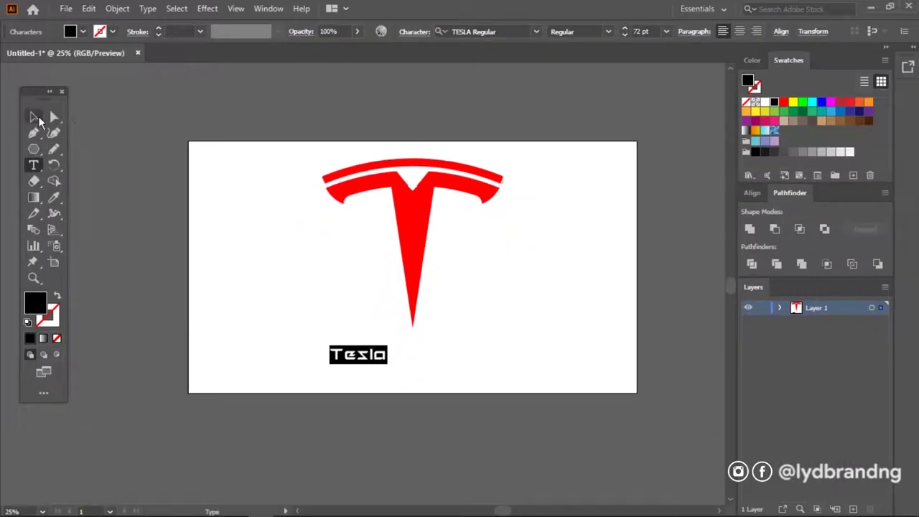
pyautogui.write('TESLA')
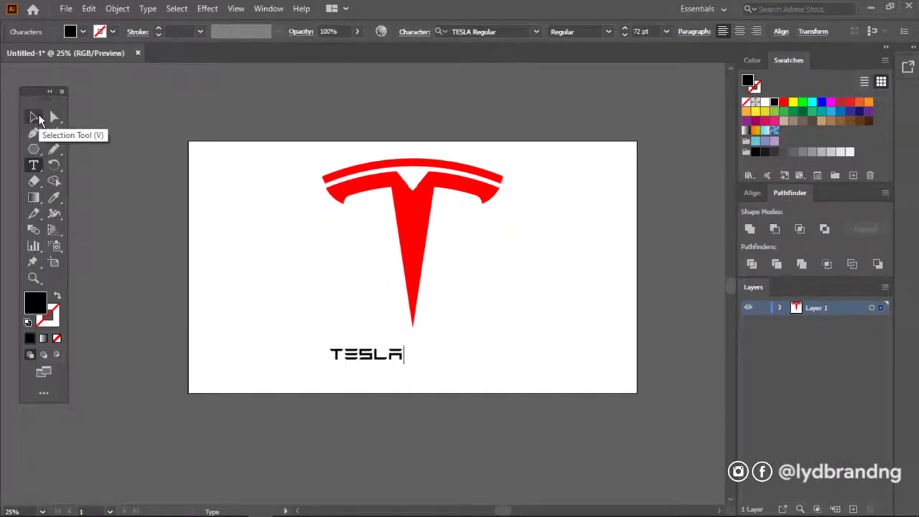
pyautogui.click(39, 119)
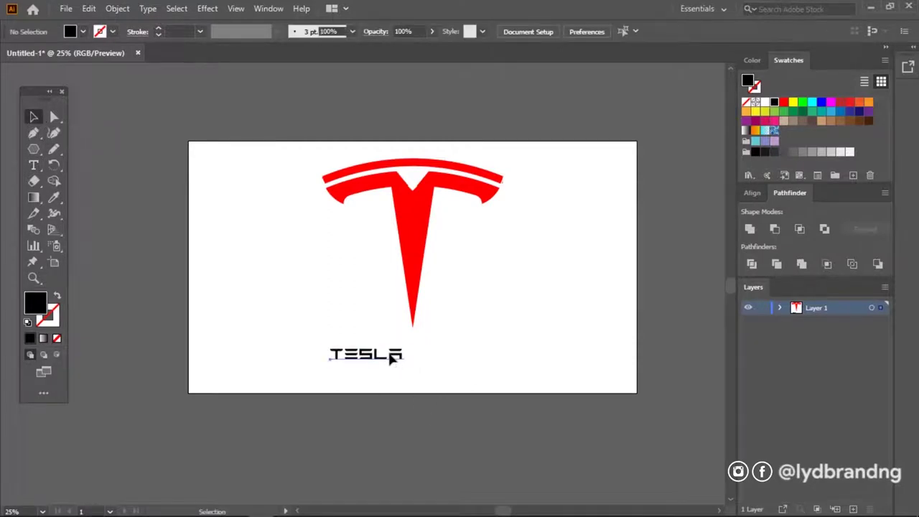
pyautogui.click(390, 358)
pyautogui.moveTo(404, 363)
pyautogui.mouseDown()
pyautogui.moveTo(474, 379)
pyautogui.moveTo(437, 363)
pyautogui.mouseUp()
# Colour the TESLA wordmark red and nudge it slightly down
pyautogui.hotkey('ctrl', 'a')
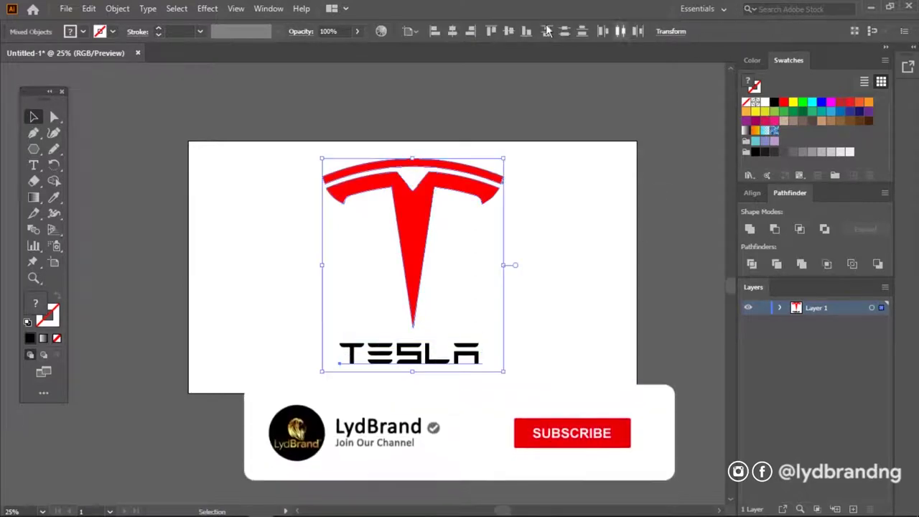
pyautogui.click(467, 280)
pyautogui.click(463, 359)
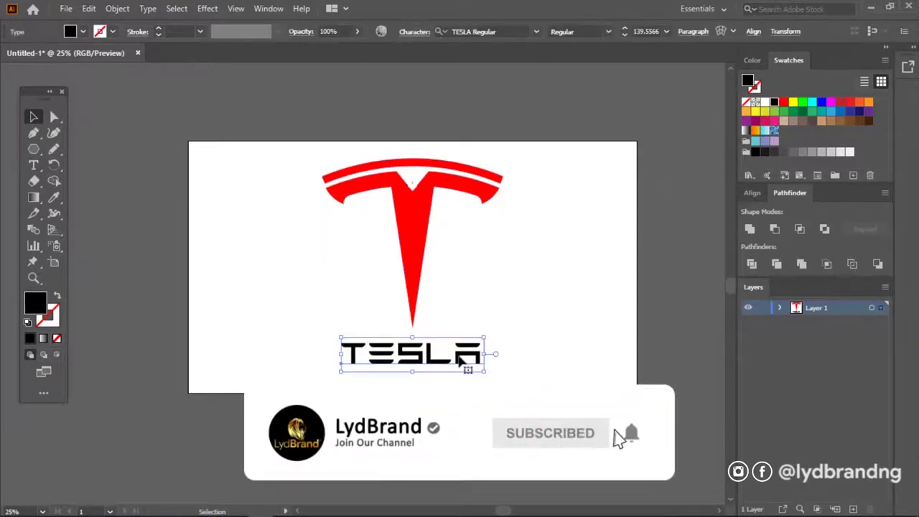
pyautogui.click(783, 102)
pyautogui.click(572, 280)
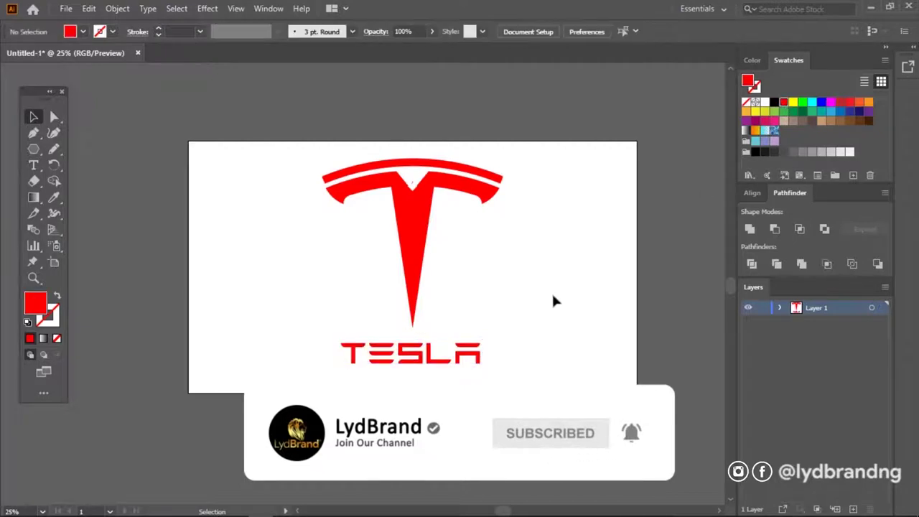
pyautogui.click(471, 363)
pyautogui.hotkey('shift', 'Down')
pyautogui.hotkey('shift', 'Down')
pyautogui.click(511, 405)
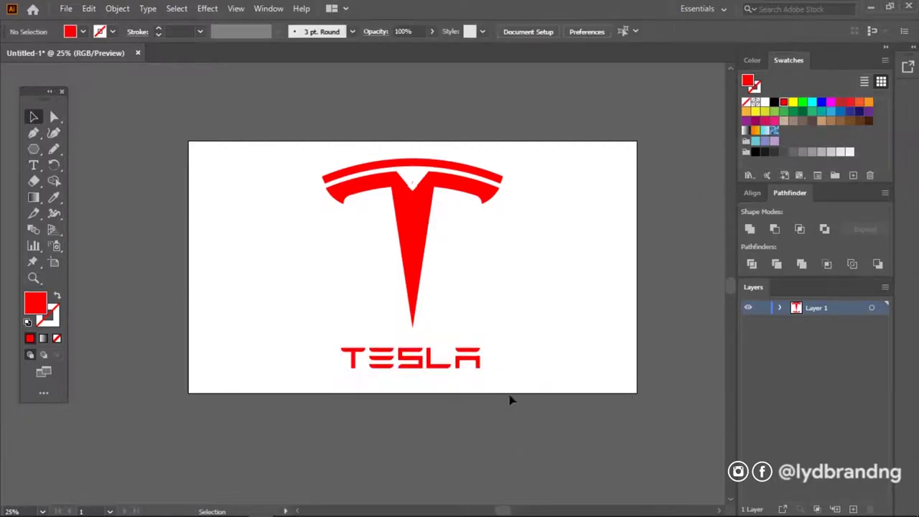
# Zoom into the T's top notch and nudge its left anchor with Direct Selection
pyautogui.scroll(1, 512, 404)
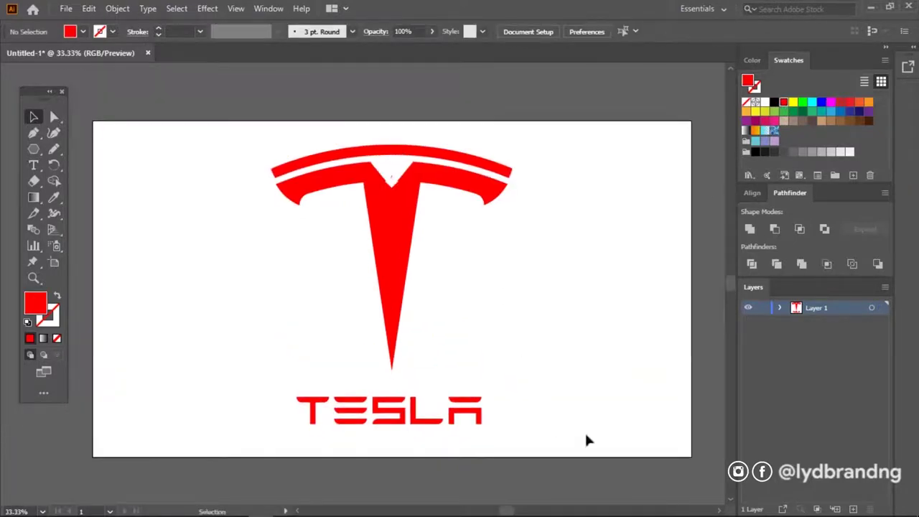
pyautogui.moveTo(410, 180); pyautogui.dragTo(391, 221)
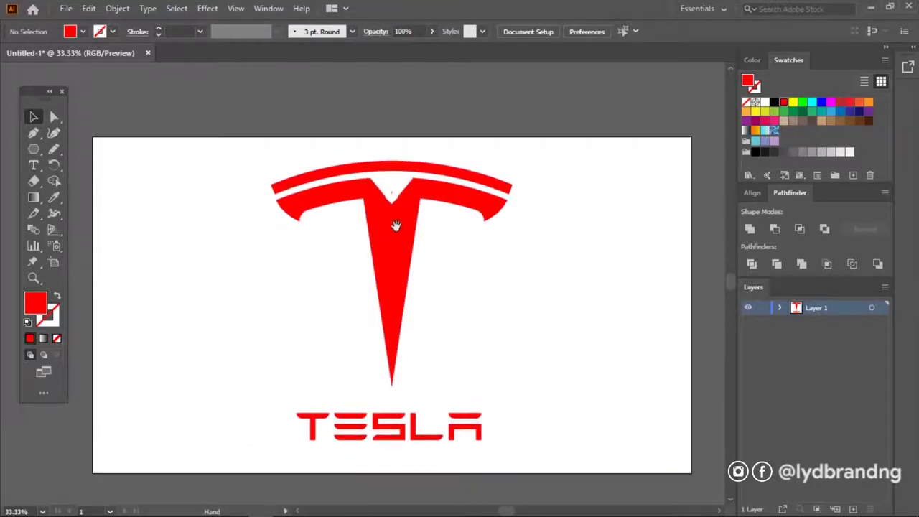
pyautogui.scroll(3, 396, 226)
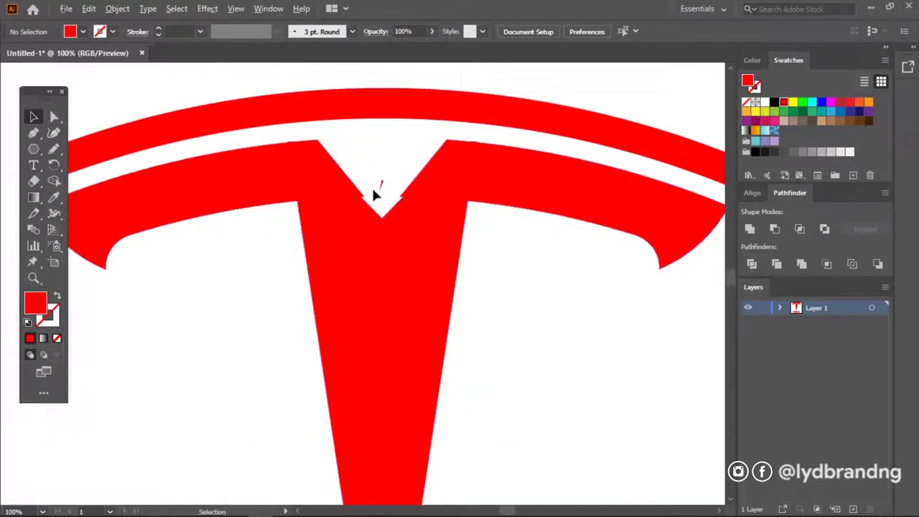
pyautogui.scroll(1, 373, 193)
pyautogui.click(399, 230)
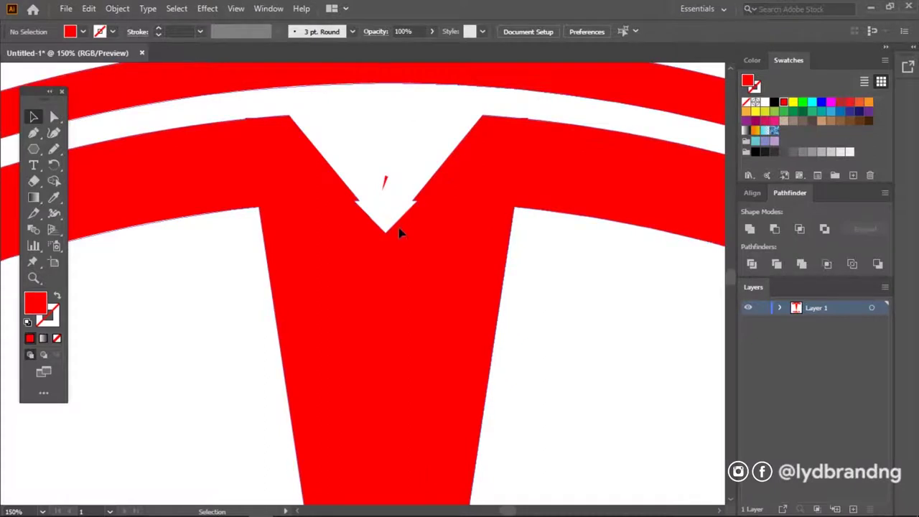
pyautogui.press('a')
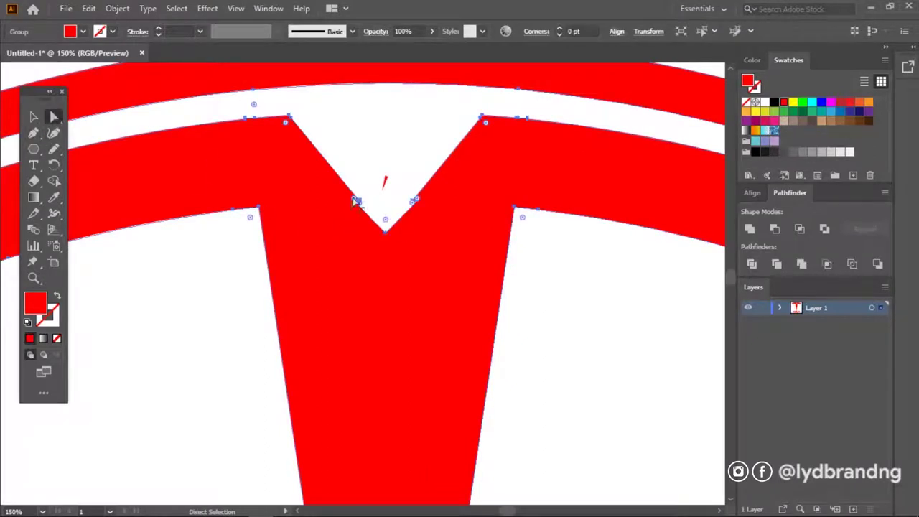
pyautogui.moveTo(356, 203); pyautogui.dragTo(361, 209)
# Make the notch's left anchor a sharp corner and remove the extra right-edge anchor
pyautogui.scroll(2, 362, 205)
pyautogui.click(355, 201)
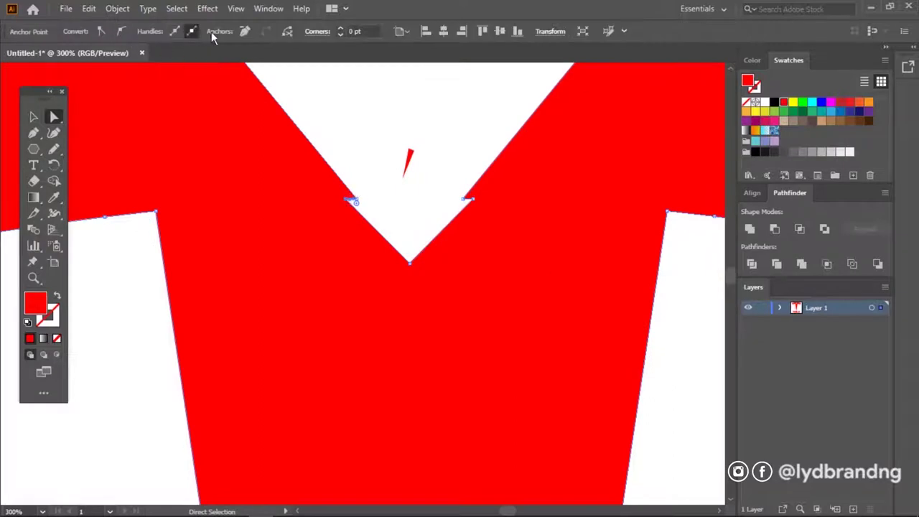
pyautogui.click(245, 32)
pyautogui.moveTo(355, 203); pyautogui.dragTo(350, 204)
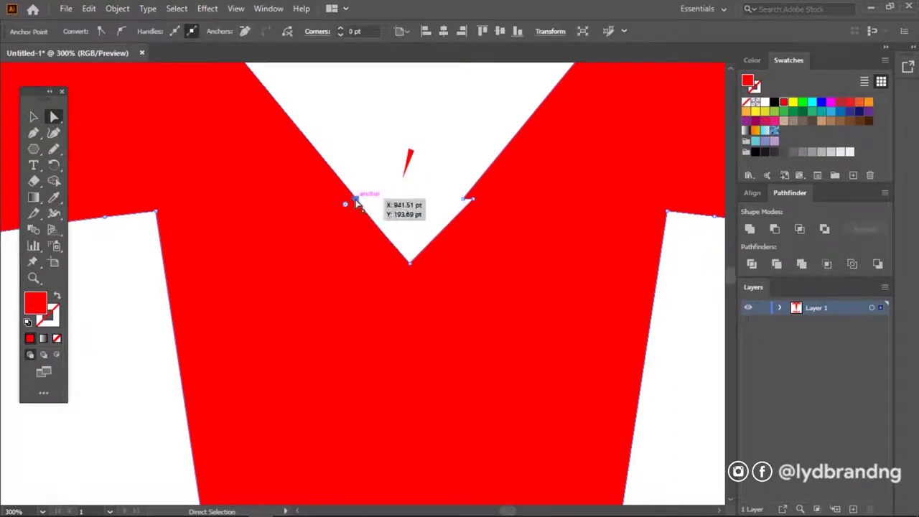
pyautogui.moveTo(472, 199); pyautogui.dragTo(465, 199)
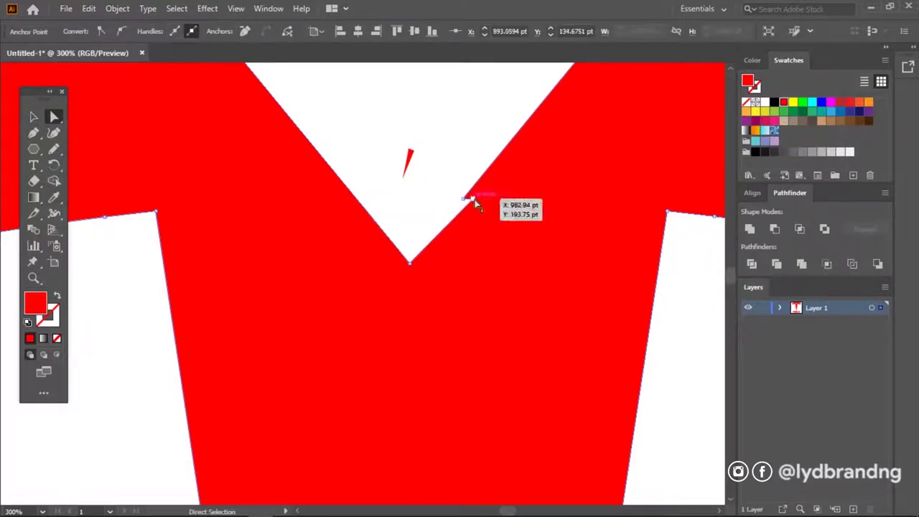
pyautogui.click(466, 198)
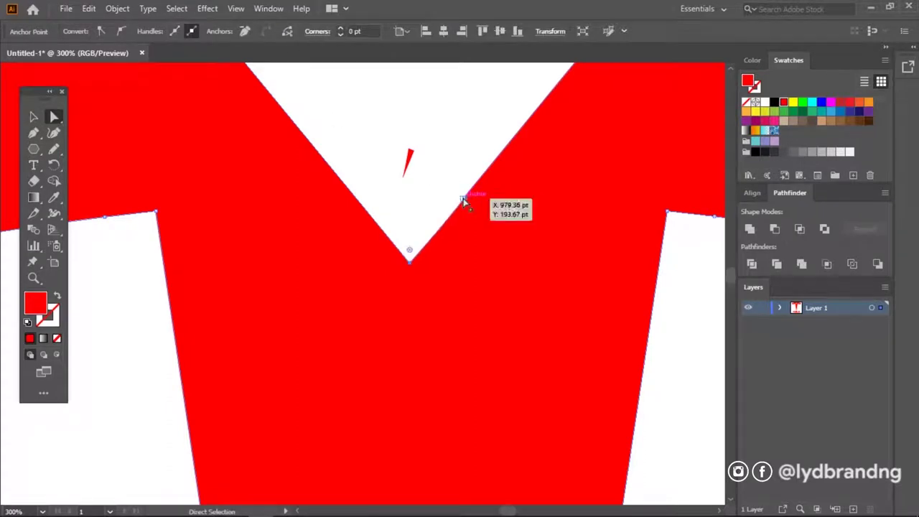
pyautogui.click(245, 33)
pyautogui.scroll(-3, 386, 222)
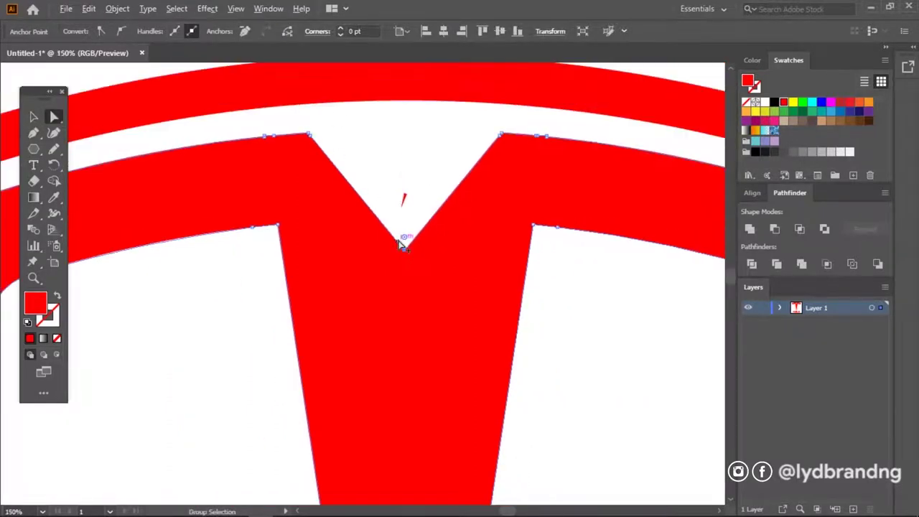
# Delete the stray red sliver left inside the notch
pyautogui.click(33, 116)
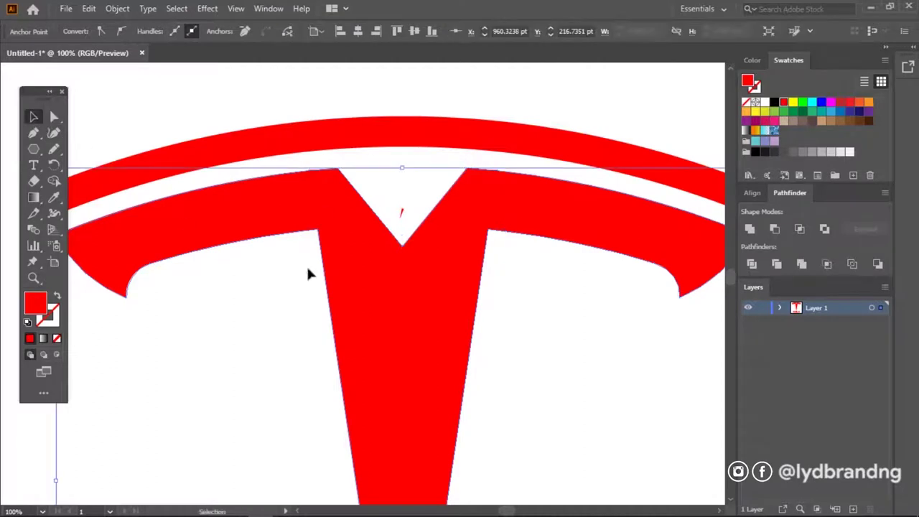
pyautogui.click(566, 287)
pyautogui.moveTo(567, 238); pyautogui.dragTo(405, 227)
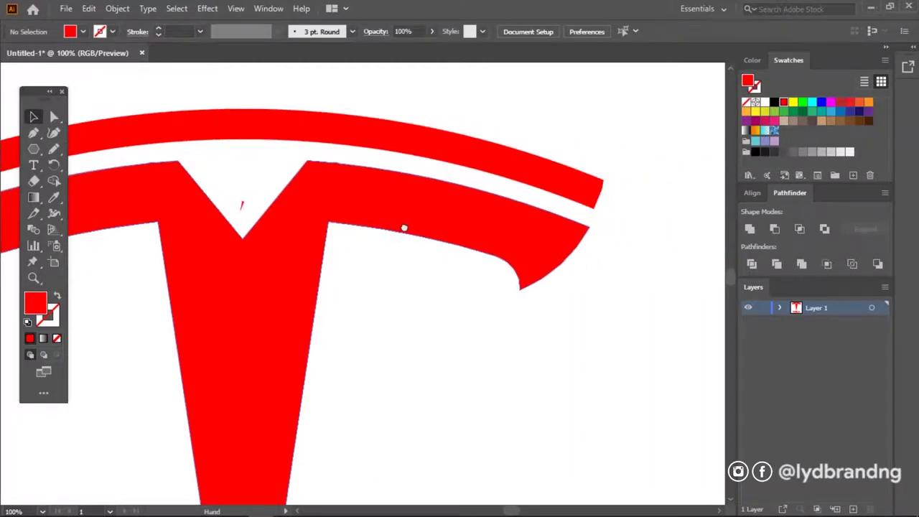
pyautogui.scroll(2, 241, 205)
pyautogui.click(248, 204)
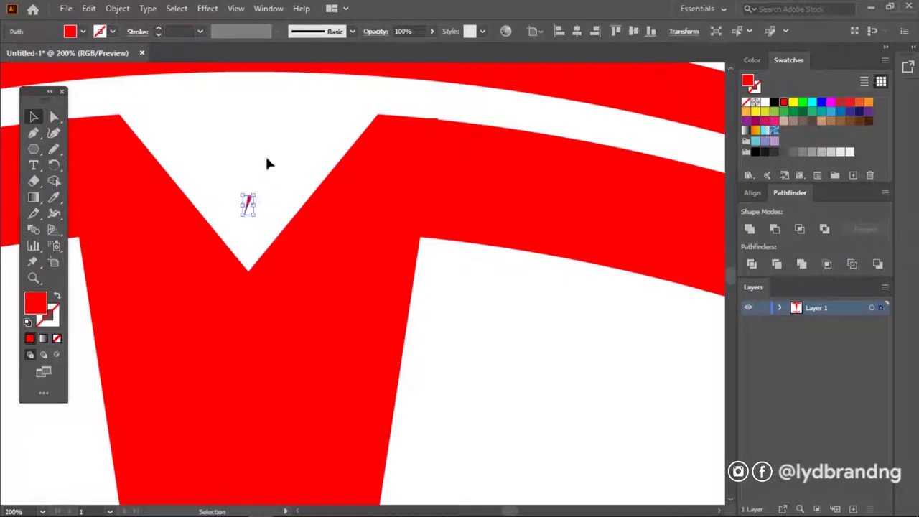
pyautogui.press('Delete')
# Delete the tiny red sliver at the arch's left tip
pyautogui.scroll(-3, 290, 219)
pyautogui.moveTo(316, 257); pyautogui.dragTo(471, 252)
pyautogui.scroll(4, 148, 188)
pyautogui.click(176, 188)
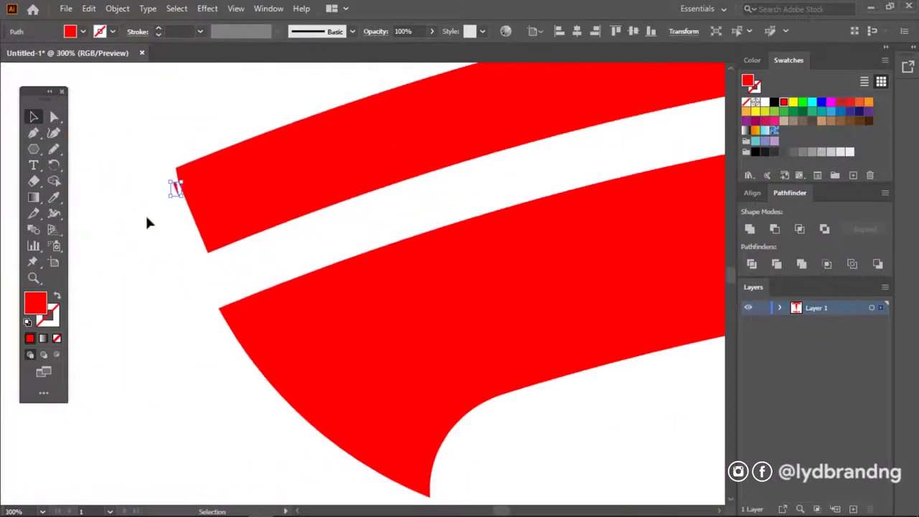
pyautogui.press('Delete')
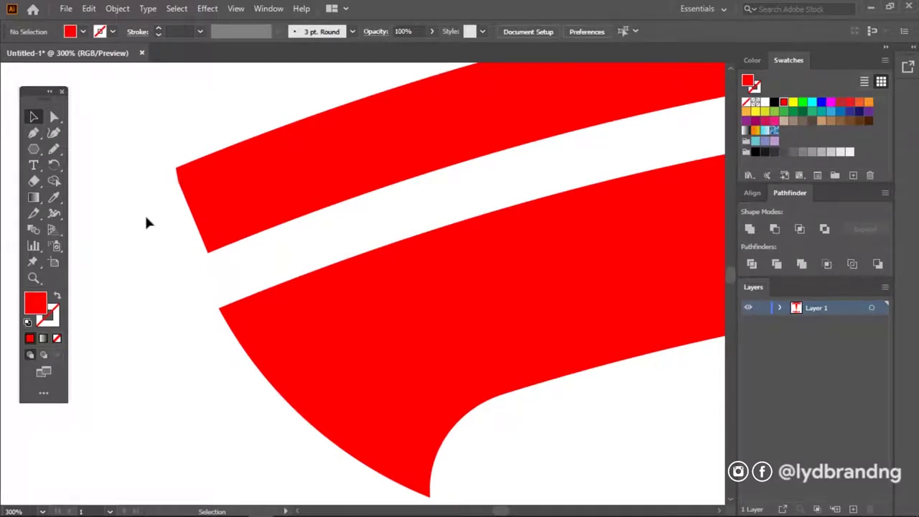
# Zoom out until the whole artboard, including the TESLA text, is in view
pyautogui.scroll(-2, 146, 217)
pyautogui.scroll(-1, 146, 223)
pyautogui.scroll(-1, 146, 223)
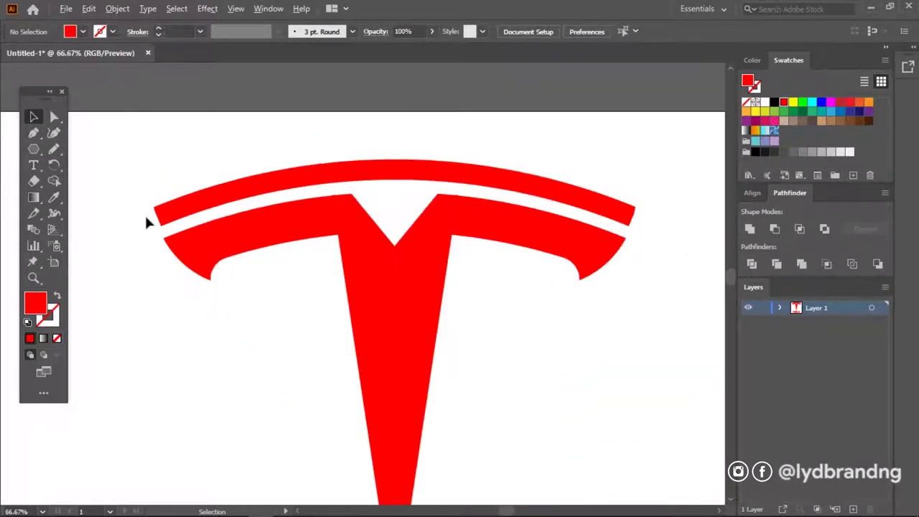
pyautogui.scroll(-1, 145, 223)
pyautogui.moveTo(295, 310); pyautogui.dragTo(330, 248)
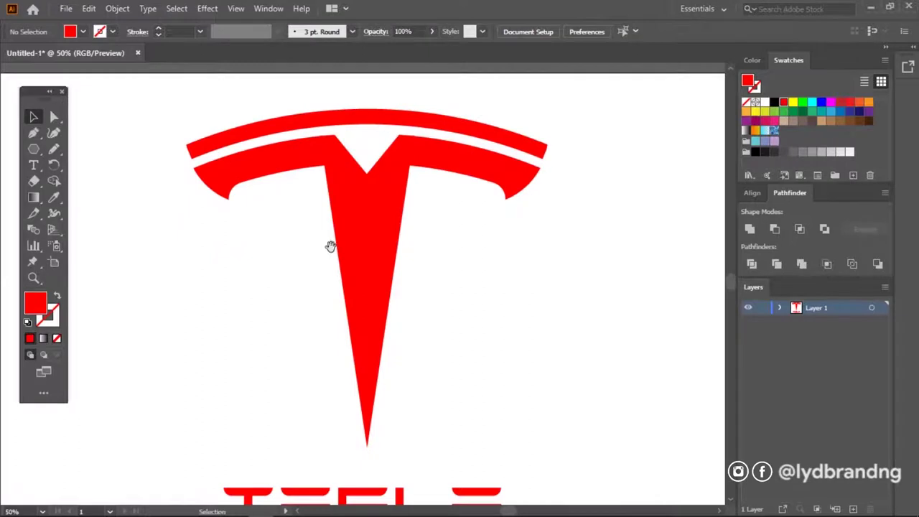
pyautogui.scroll(-1, 331, 251)
pyautogui.scroll(1, 290, 260)
pyautogui.moveTo(331, 253); pyautogui.dragTo(329, 258)
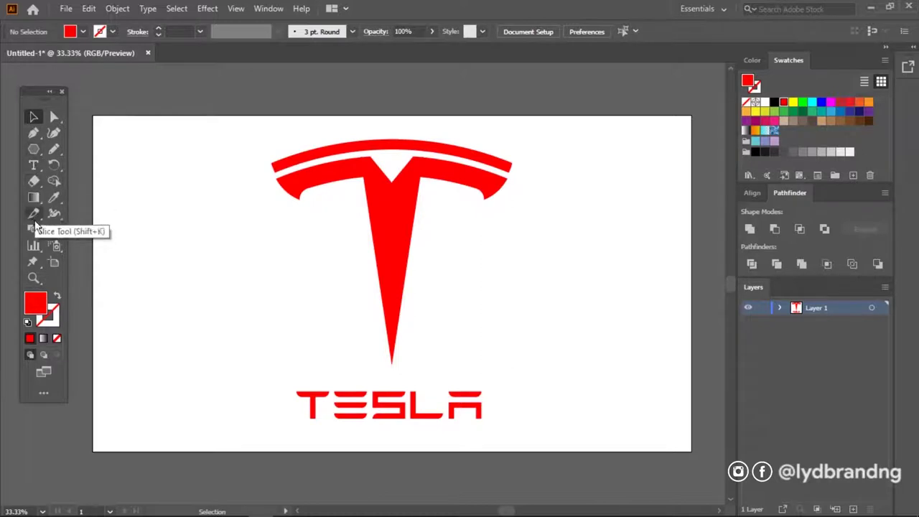
pyautogui.moveTo(33, 149); pyautogui.dragTo(72, 151)
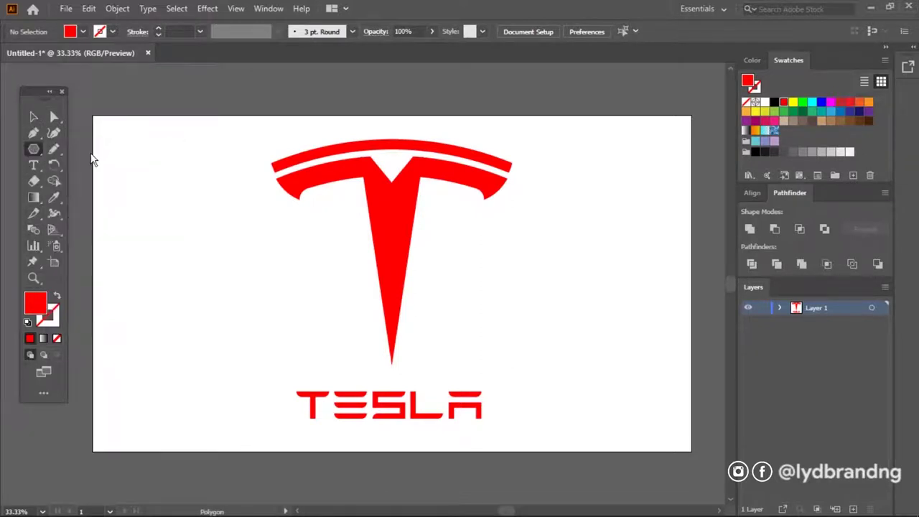
# Draw an artboard-size rectangle and send it behind the logo
pyautogui.moveTo(93, 115); pyautogui.dragTo(688, 450)
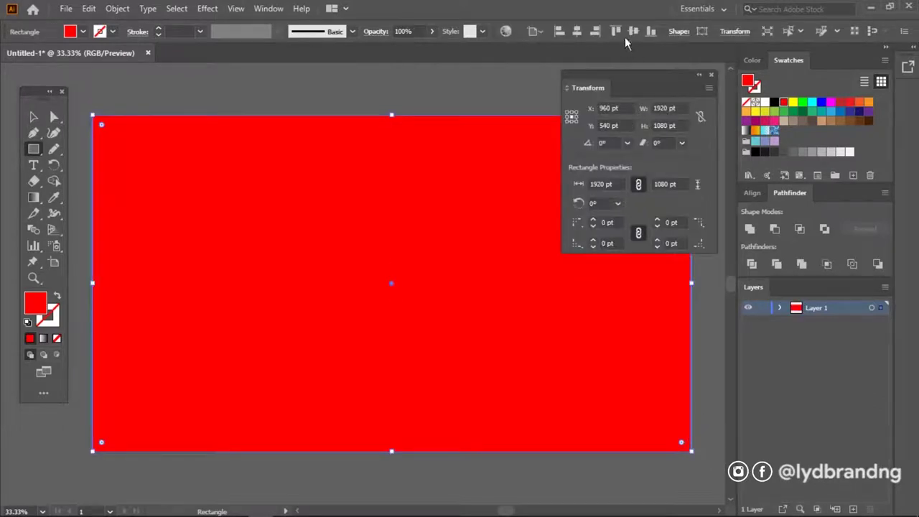
pyautogui.click(711, 75)
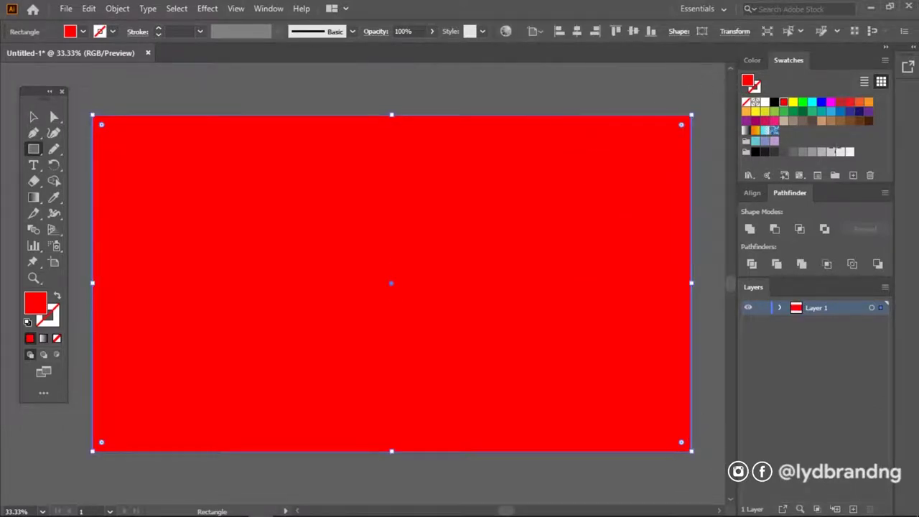
pyautogui.click(55, 119)
pyautogui.rightClick(644, 352)
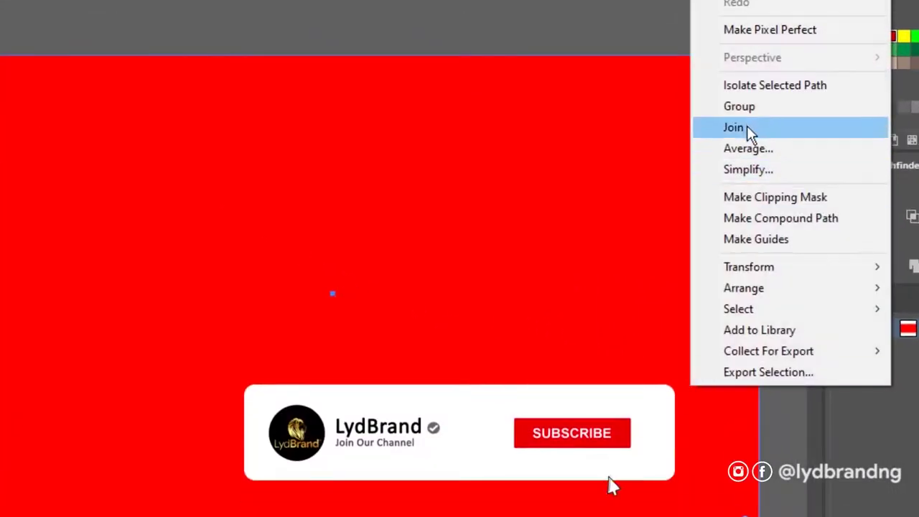
pyautogui.moveTo(743, 287)
pyautogui.click(558, 351)
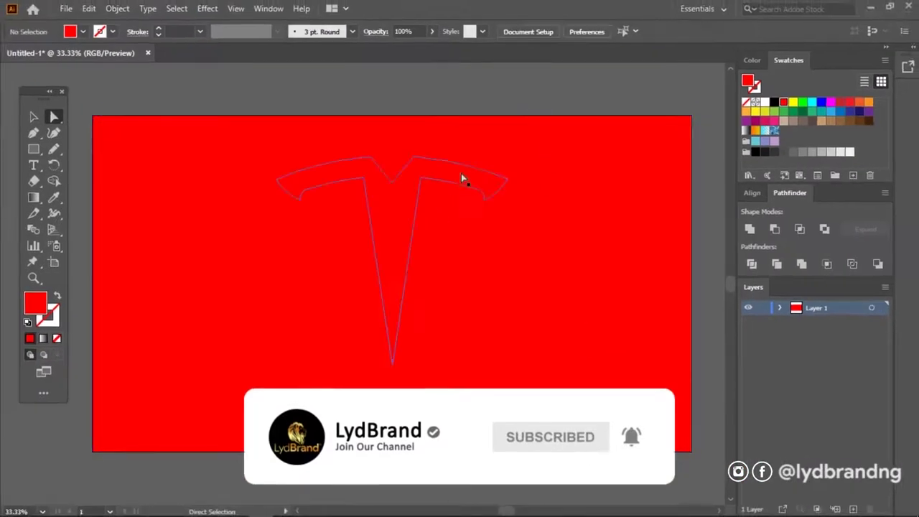
# Fill the T emblem, its top arc and the TESLA text with white
pyautogui.click(460, 179)
pyautogui.keyDown('ctrl'); pyautogui.click(414, 420); pyautogui.keyUp('ctrl')
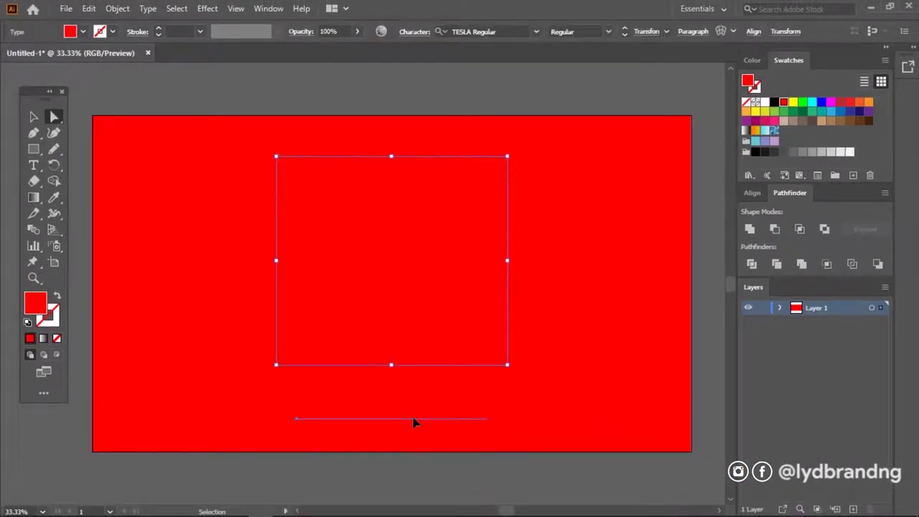
pyautogui.keyDown('ctrl'); pyautogui.keyDown('shift'); pyautogui.click(390, 281); pyautogui.keyUp('shift'); pyautogui.keyUp('ctrl')
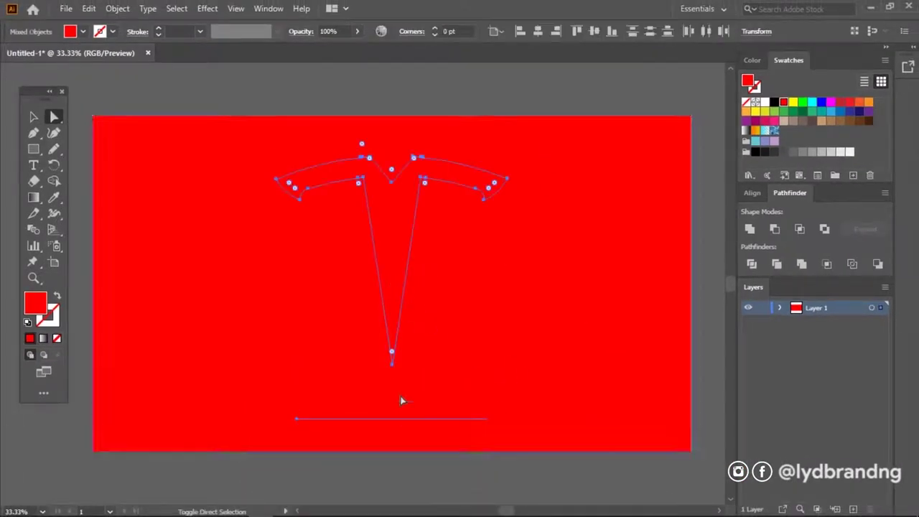
pyautogui.click(765, 103)
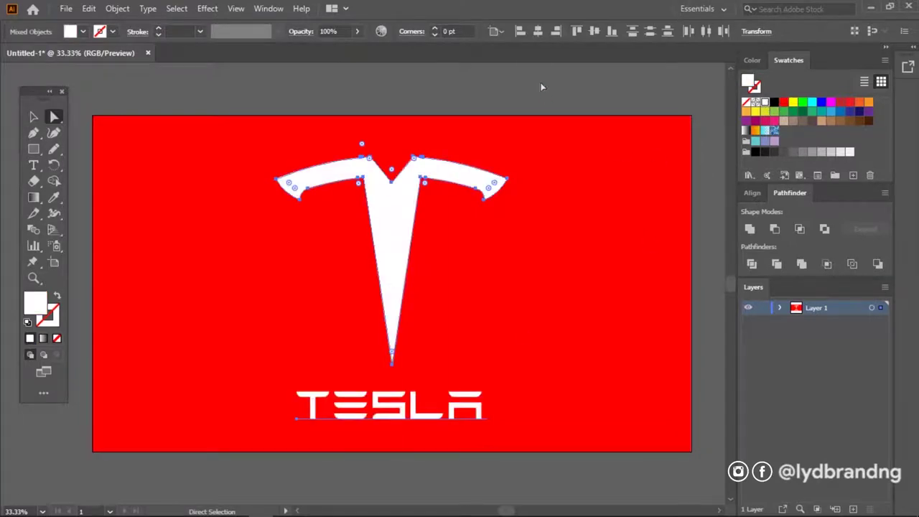
pyautogui.click(460, 145)
pyautogui.click(765, 102)
pyautogui.click(574, 88)
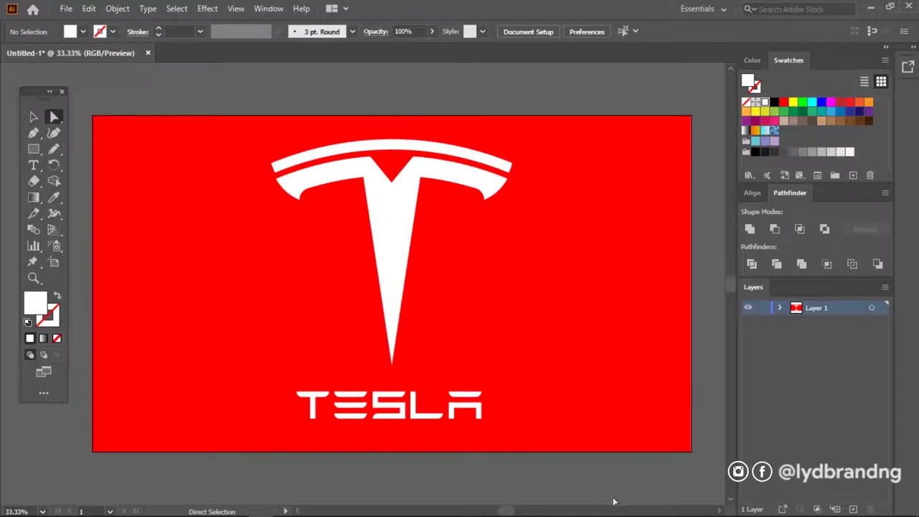
# Verify the white emblem paths, arc and TESLA text by selecting each
pyautogui.click(410, 199)
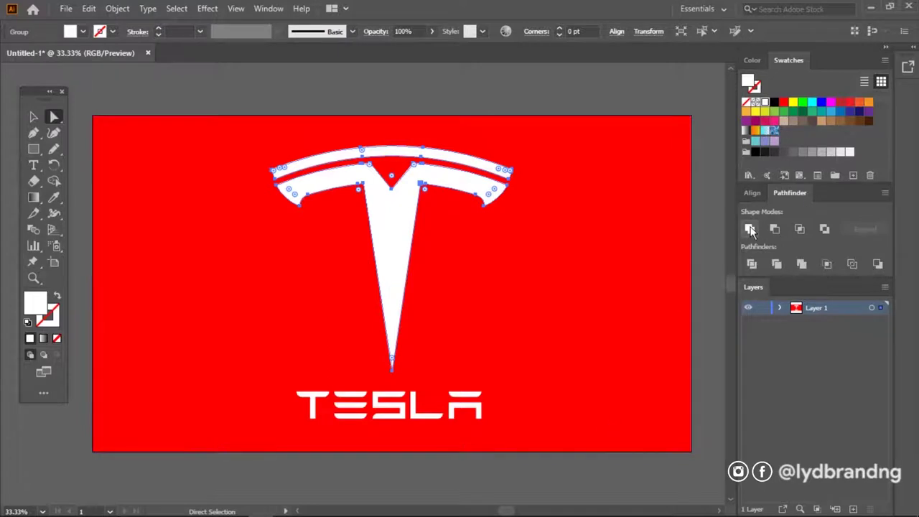
pyautogui.click(604, 449)
pyautogui.click(388, 253)
pyautogui.keyDown('shift'); pyautogui.click(411, 153); pyautogui.keyUp('shift')
pyautogui.click(527, 478)
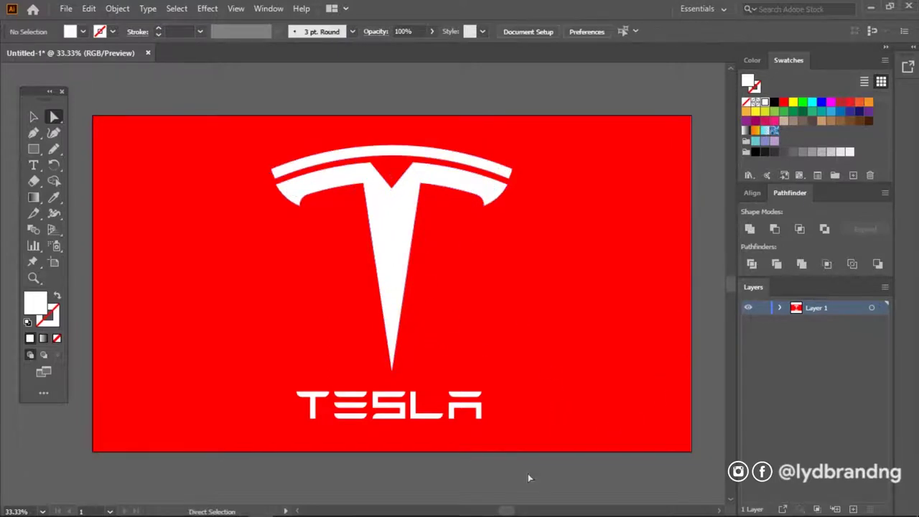
pyautogui.click(471, 412)
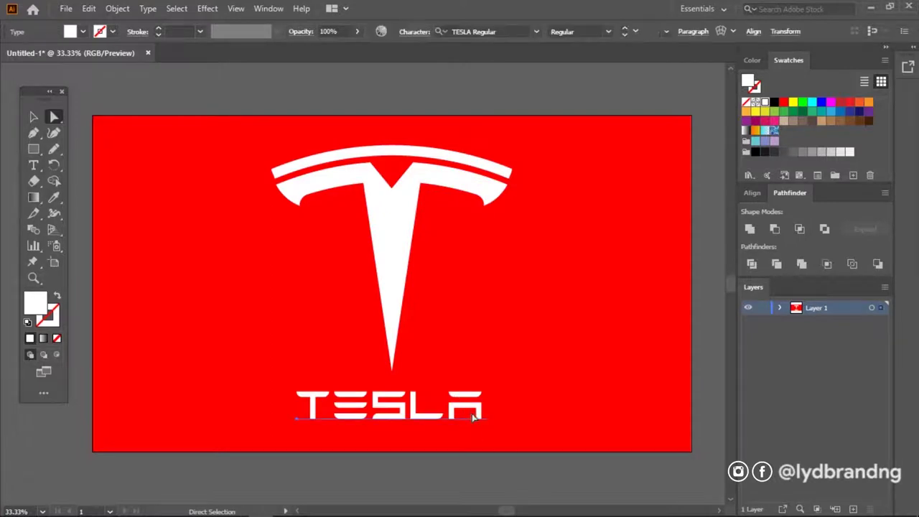
pyautogui.click(482, 478)
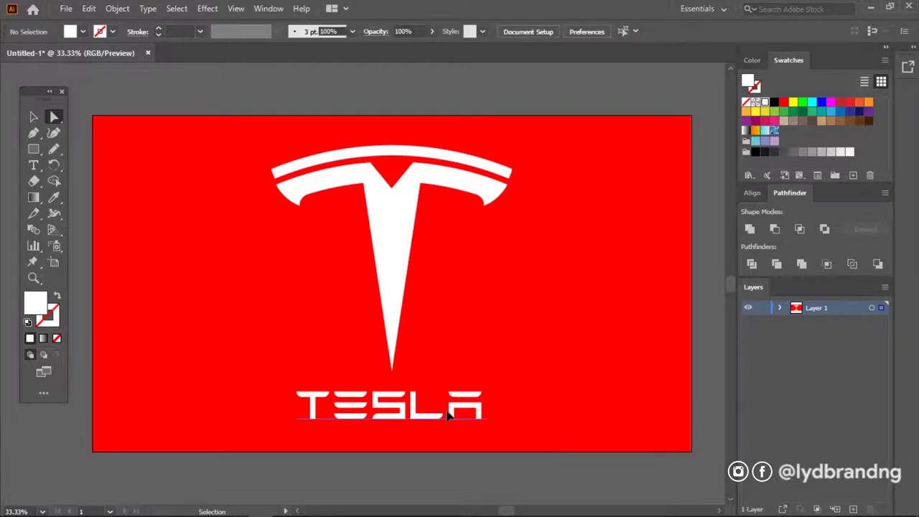
# Fill the background rectangle black
pyautogui.hotkey('ctrl', 'a')
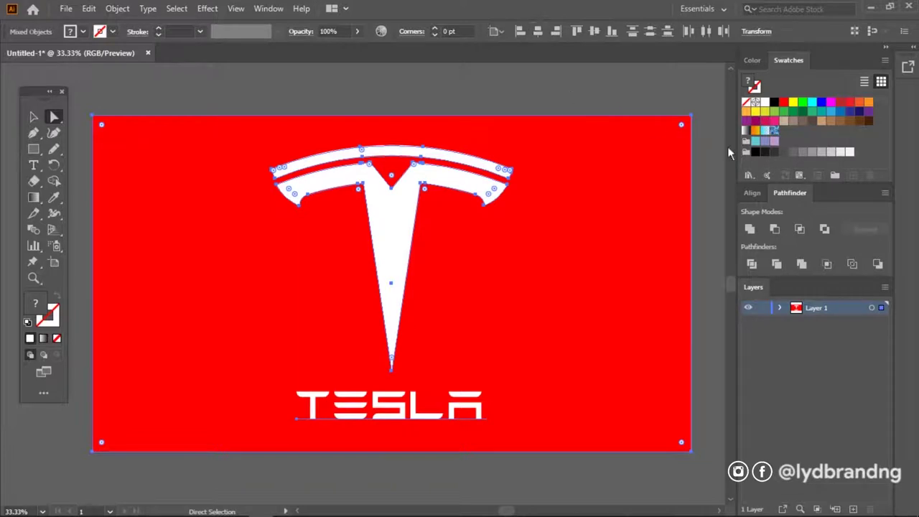
pyautogui.click(713, 166)
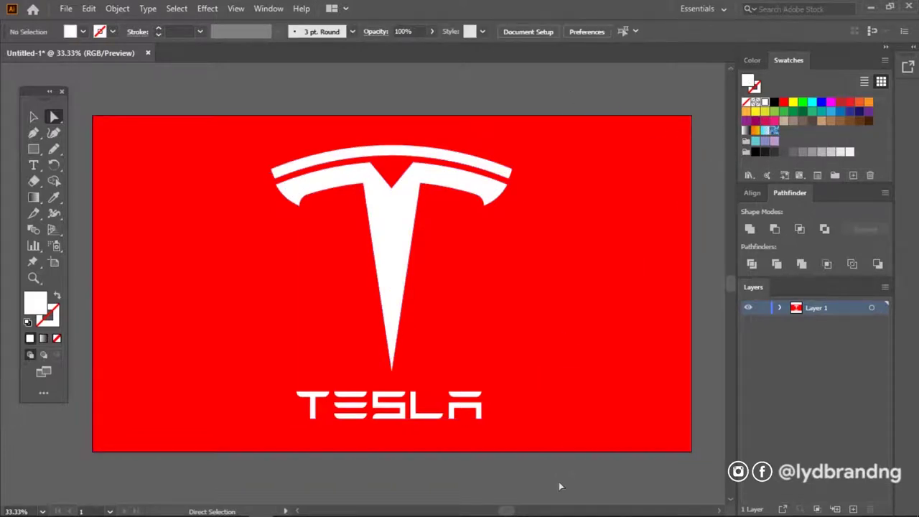
pyautogui.click(571, 416)
pyautogui.click(756, 151)
pyautogui.click(707, 222)
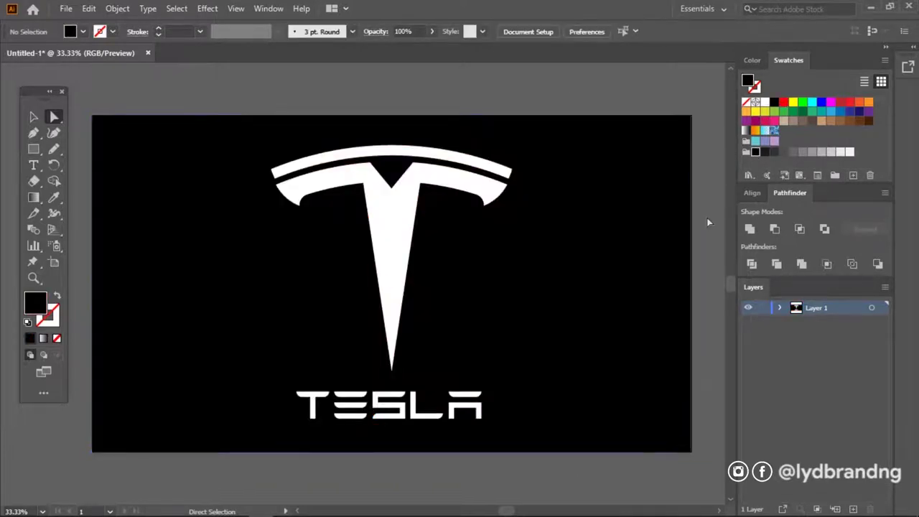
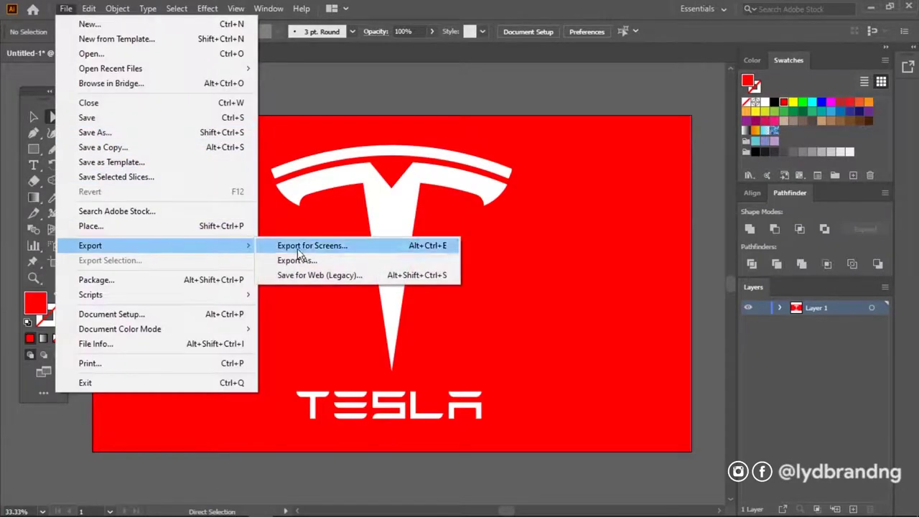
# Export the white-on-red Tesla logo as the PNG 'Tesla Logo' in Documents\LOGO
pyautogui.click(305, 260)
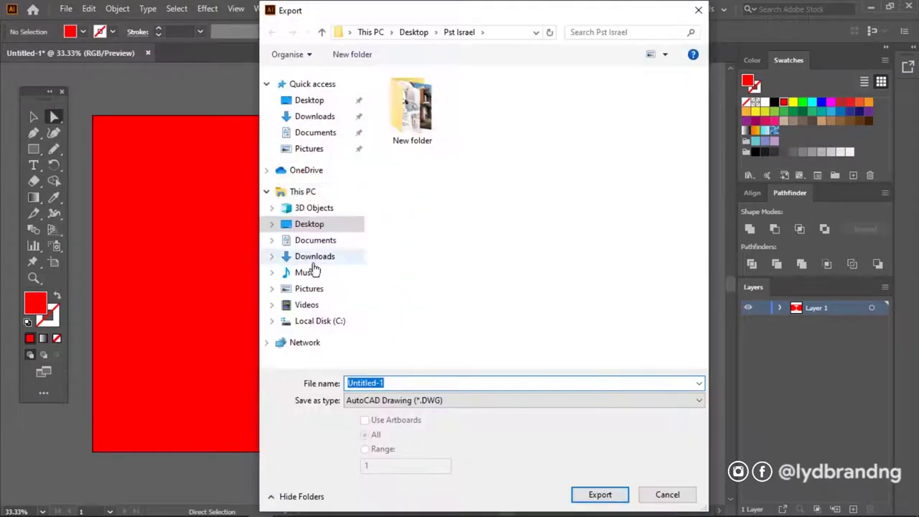
pyautogui.click(439, 400)
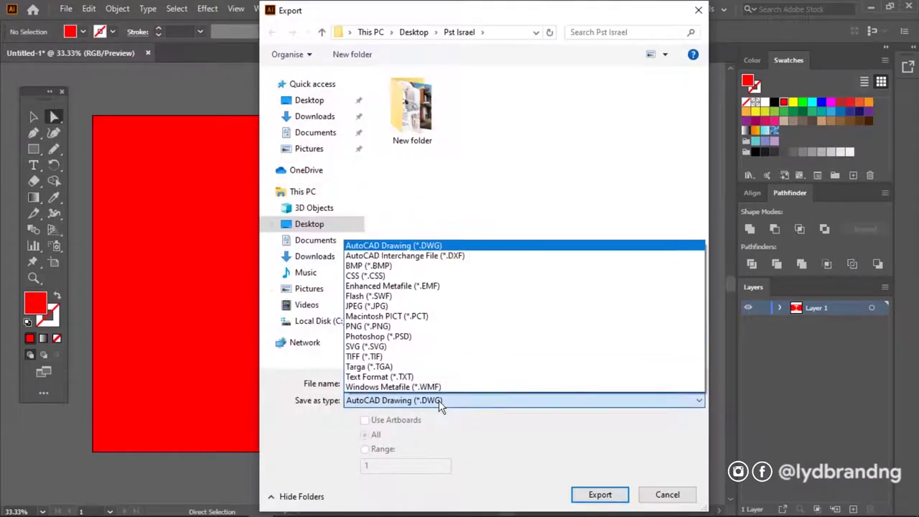
pyautogui.click(431, 327)
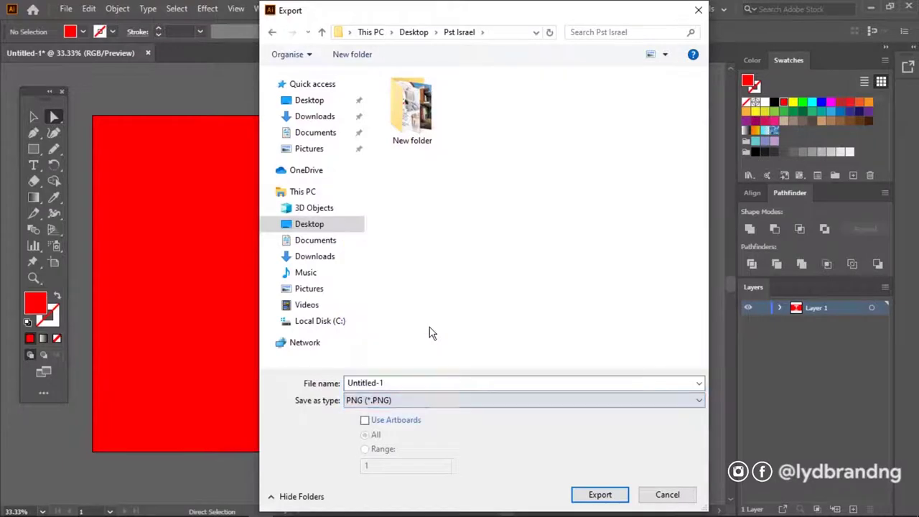
pyautogui.click(438, 386)
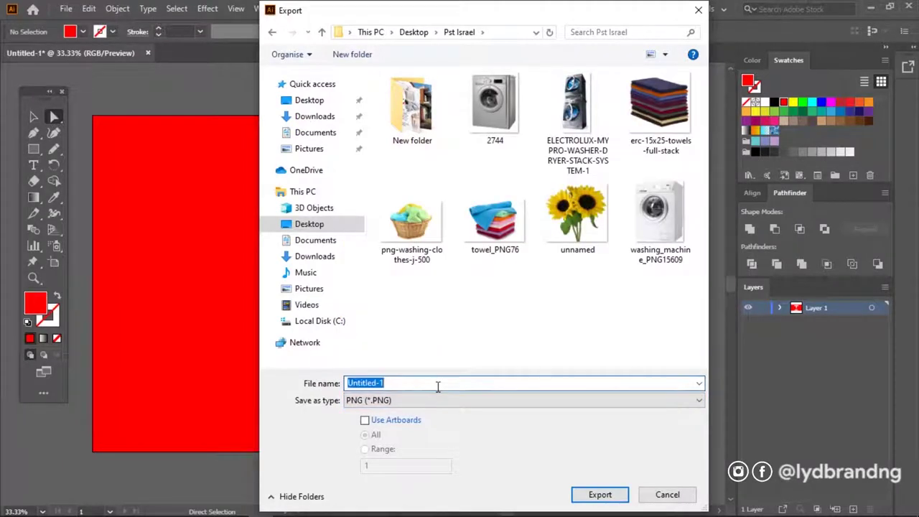
pyautogui.click(319, 132)
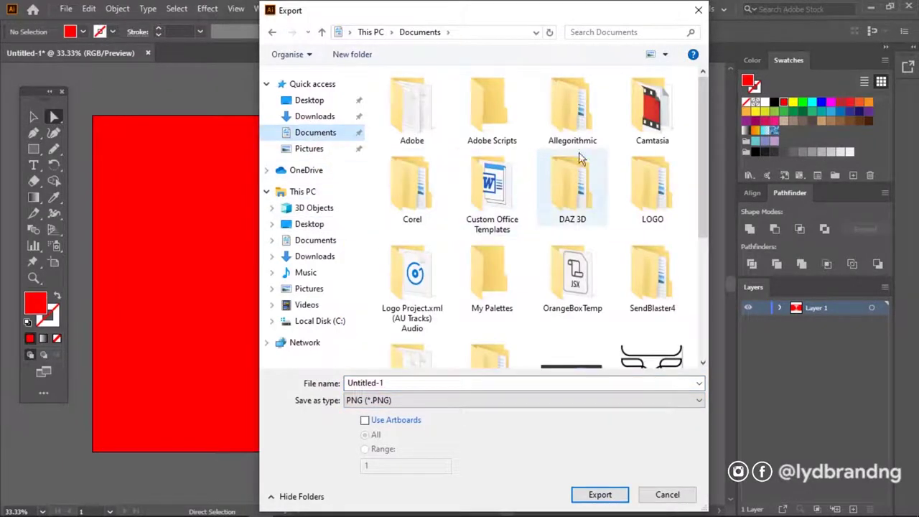
pyautogui.doubleClick(652, 204)
pyautogui.click(402, 382)
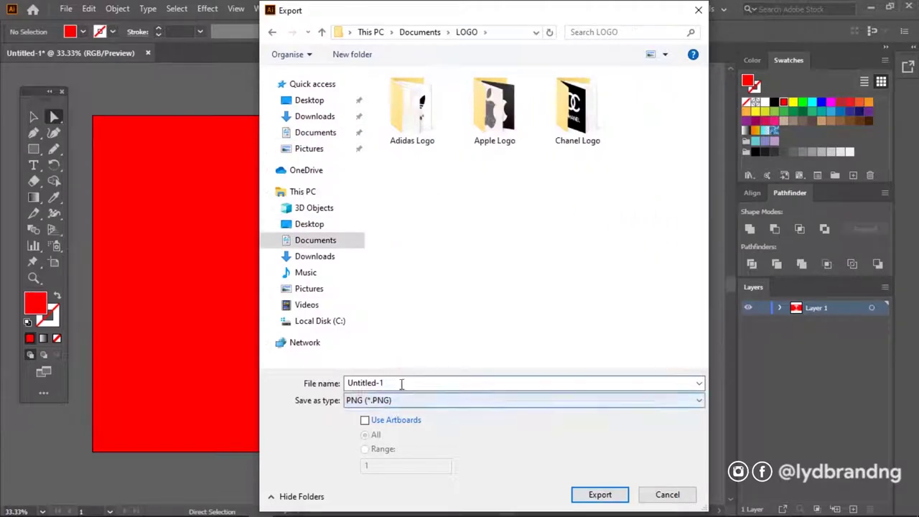
pyautogui.write('Tesla Logo')
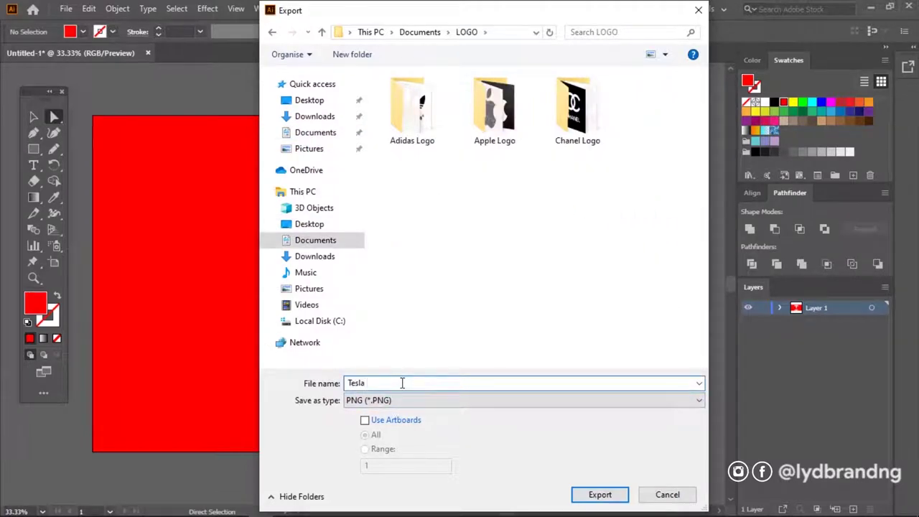
pyautogui.click(598, 494)
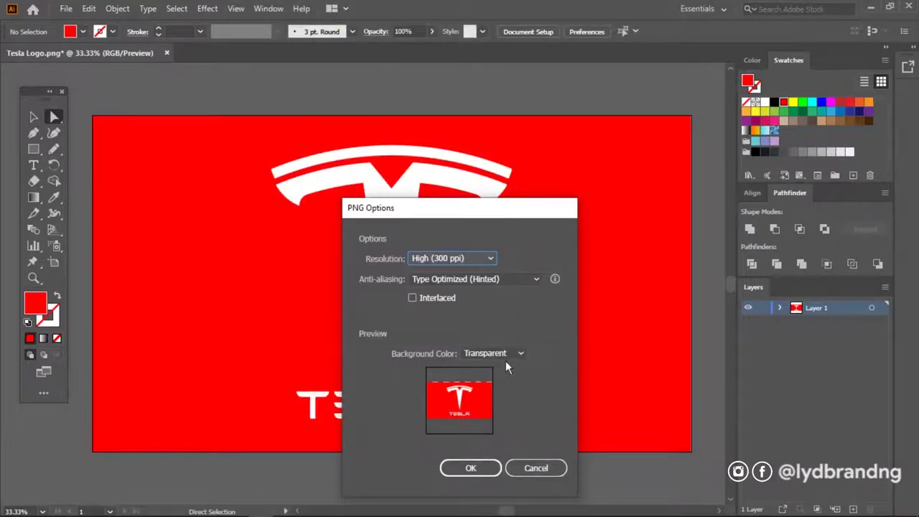
pyautogui.click(471, 468)
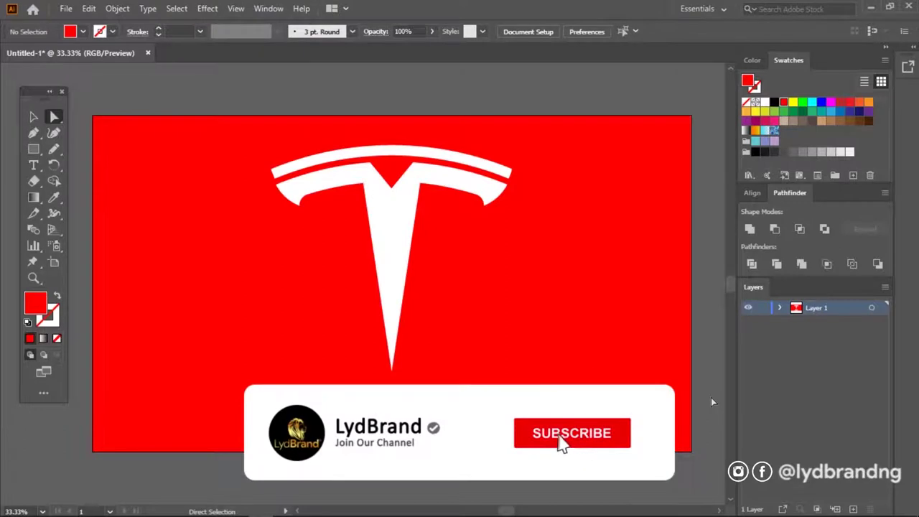
# Recolor the Tesla emblem and wordmark red on a white background
pyautogui.click(380, 297)
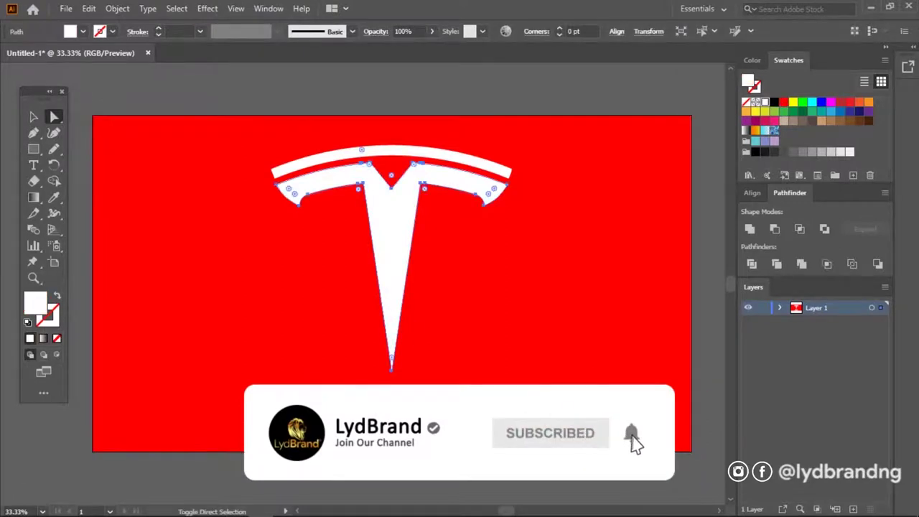
pyautogui.click(784, 102)
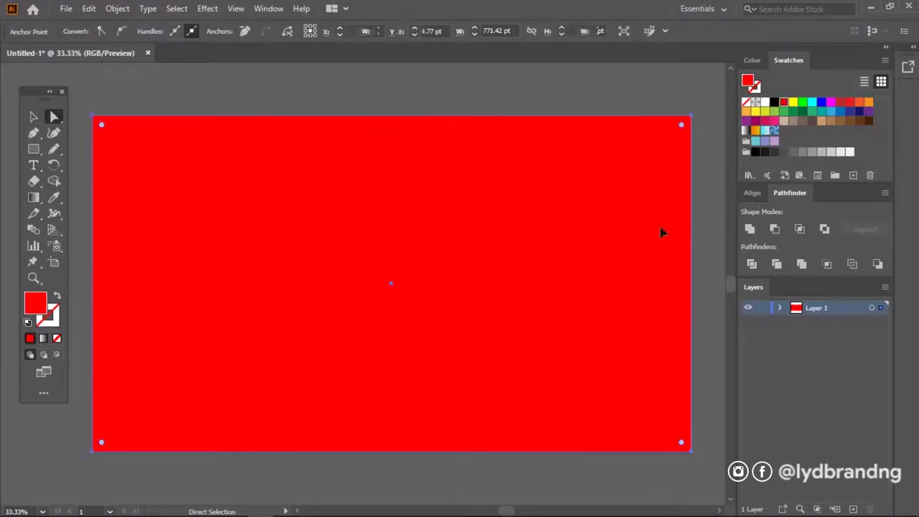
pyautogui.click(661, 232)
pyautogui.click(764, 104)
pyautogui.click(703, 259)
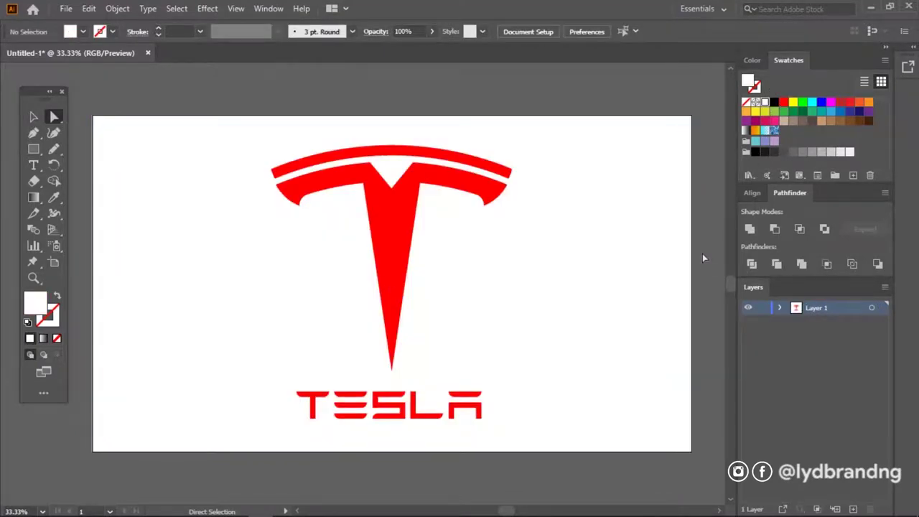
# Export the red-on-white version as the PNG 'Tesla Logo copy'
pyautogui.click(64, 8)
pyautogui.moveTo(91, 246)
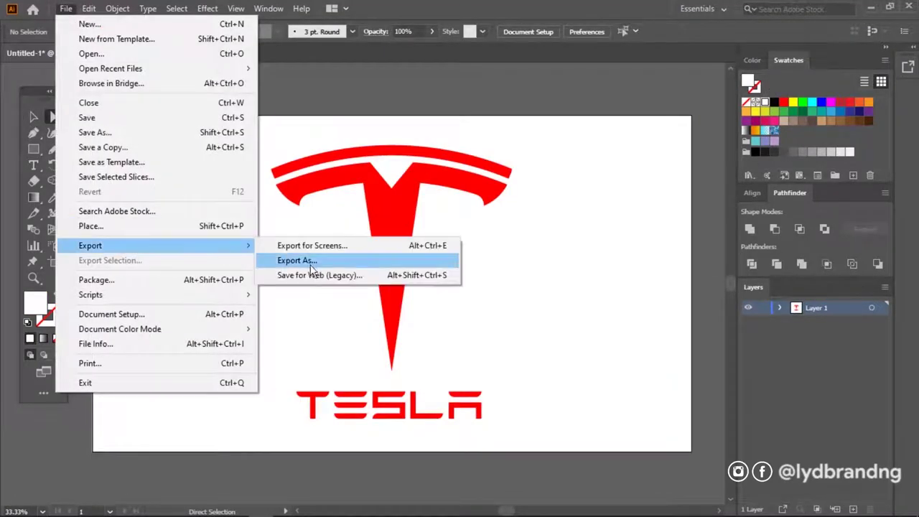
pyautogui.click(307, 262)
pyautogui.click(658, 117)
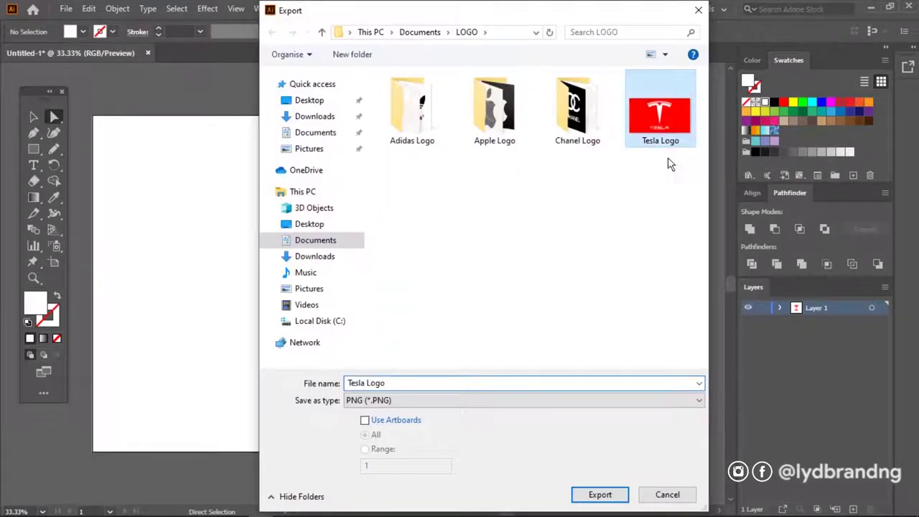
pyautogui.click(428, 382)
pyautogui.write('copy')
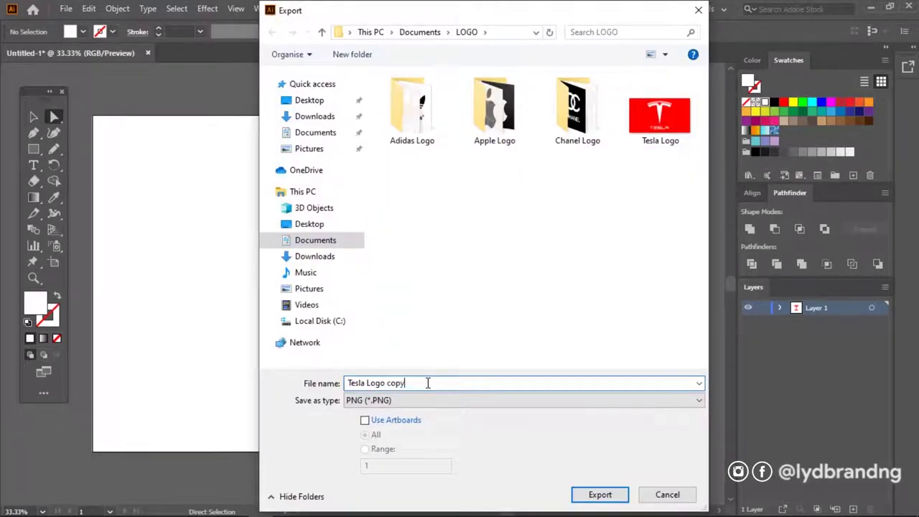
pyautogui.click(600, 494)
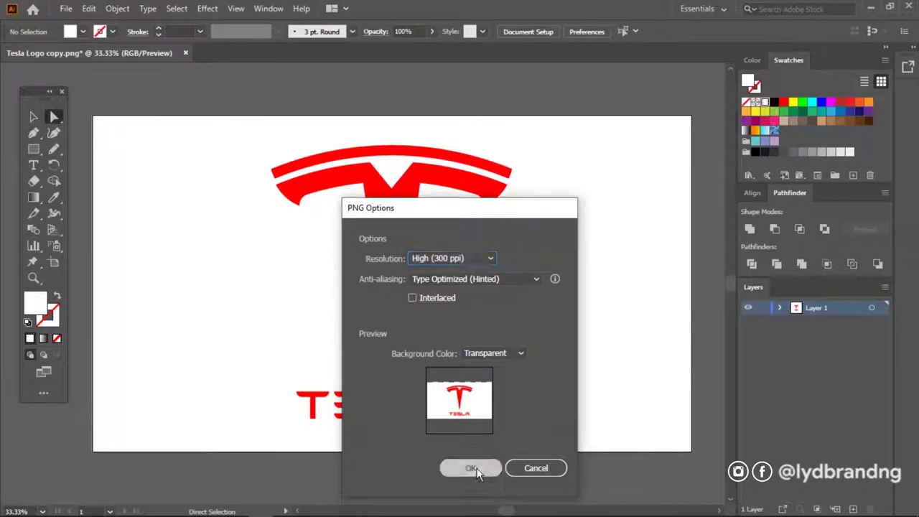
pyautogui.click(476, 468)
pyautogui.hotkey('ctrl', 'w')
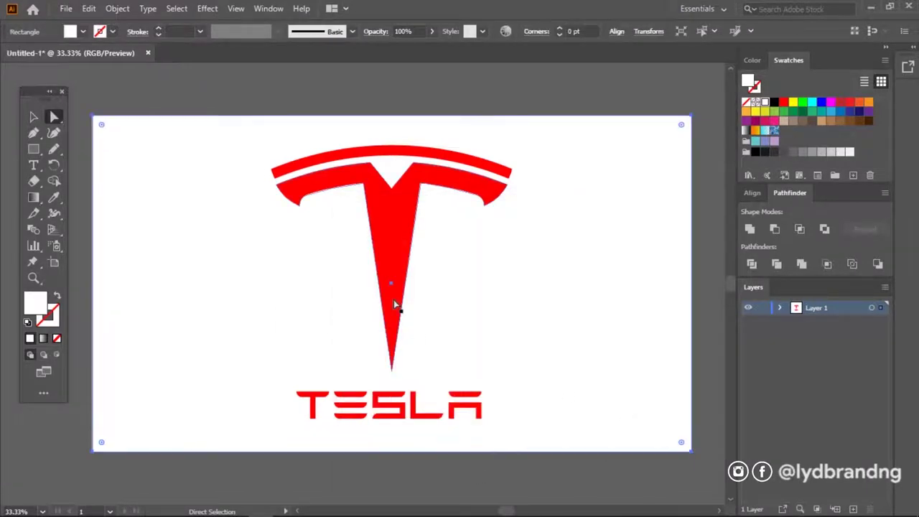
pyautogui.click(505, 173)
# Make the Tesla logo white on a black background
pyautogui.keyDown('shift'); pyautogui.click(459, 402); pyautogui.keyUp('shift')
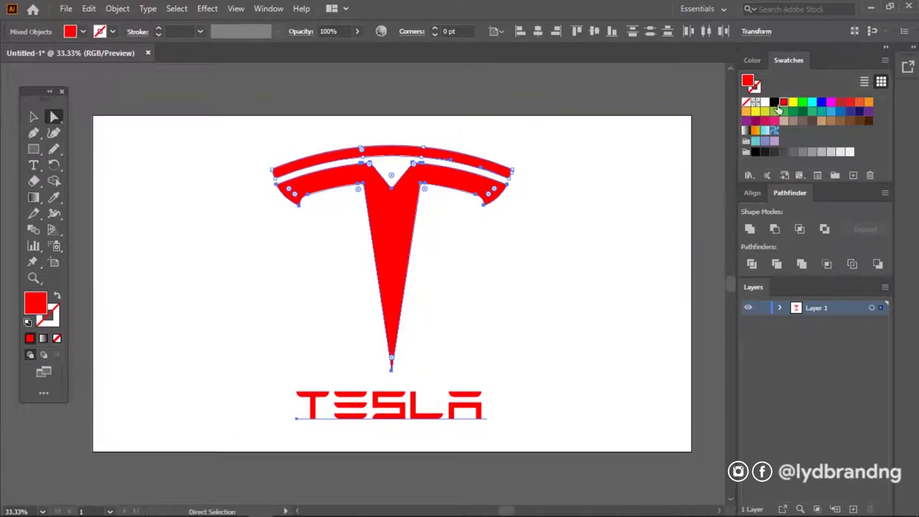
pyautogui.click(764, 102)
pyautogui.click(653, 238)
pyautogui.click(755, 151)
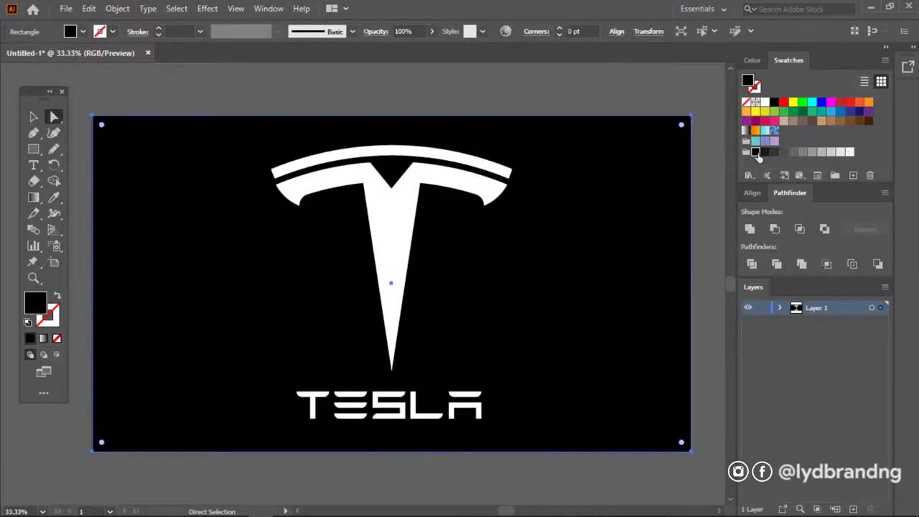
pyautogui.click(431, 96)
# Export the white-on-black version as the PNG 'Tesla Logo copy 2'
pyautogui.click(65, 7)
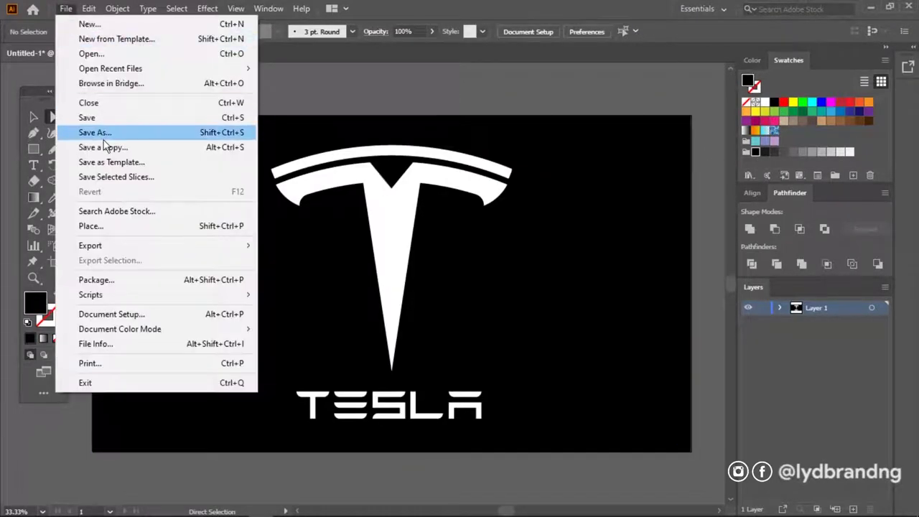
pyautogui.moveTo(91, 246)
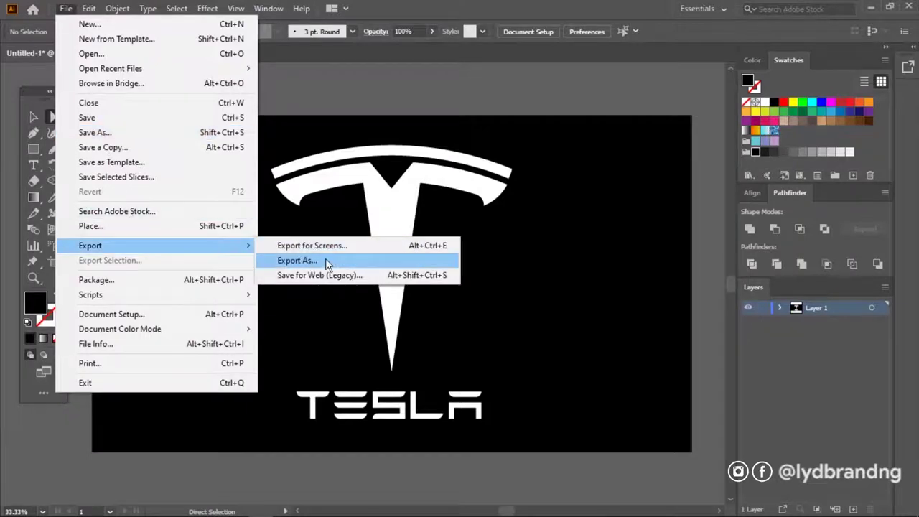
pyautogui.click(327, 263)
pyautogui.click(411, 197)
pyautogui.click(454, 383)
pyautogui.write('c')
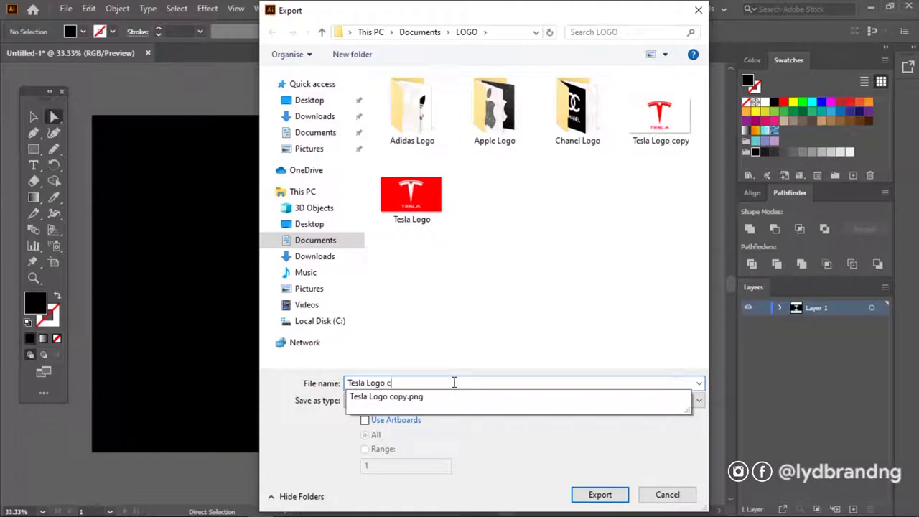
pyautogui.write('opy 2')
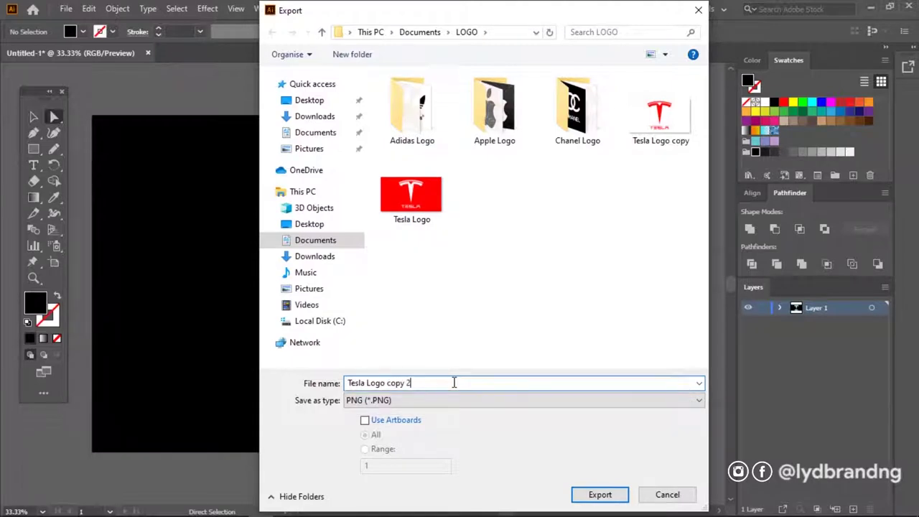
pyautogui.press('Return')
pyautogui.click(473, 468)
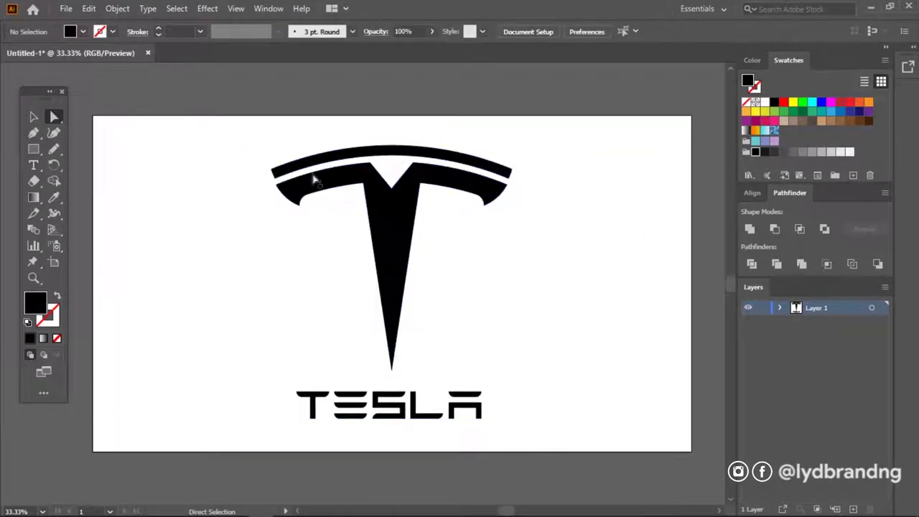
# Export the black-on-white logo as the PNG 'Tesla Logo copy 3' in the LOGO folder
pyautogui.click(66, 8)
pyautogui.moveTo(91, 245)
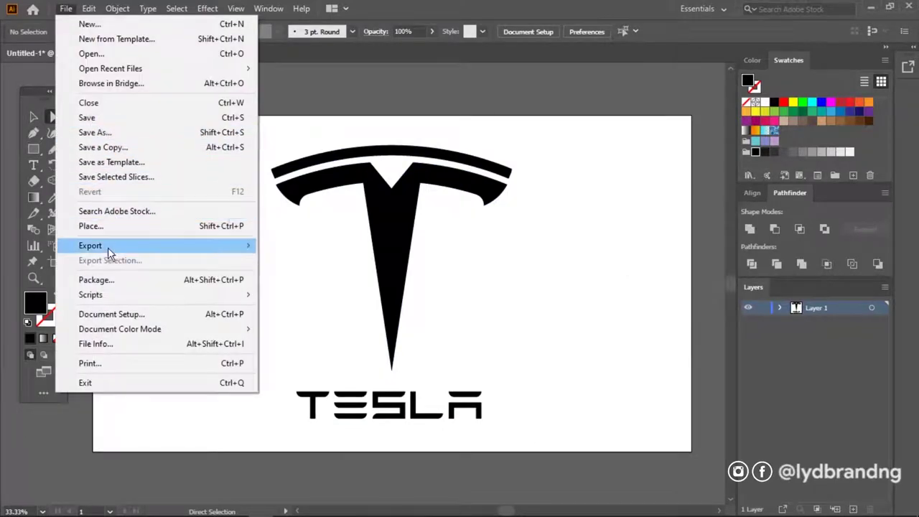
pyautogui.click(302, 260)
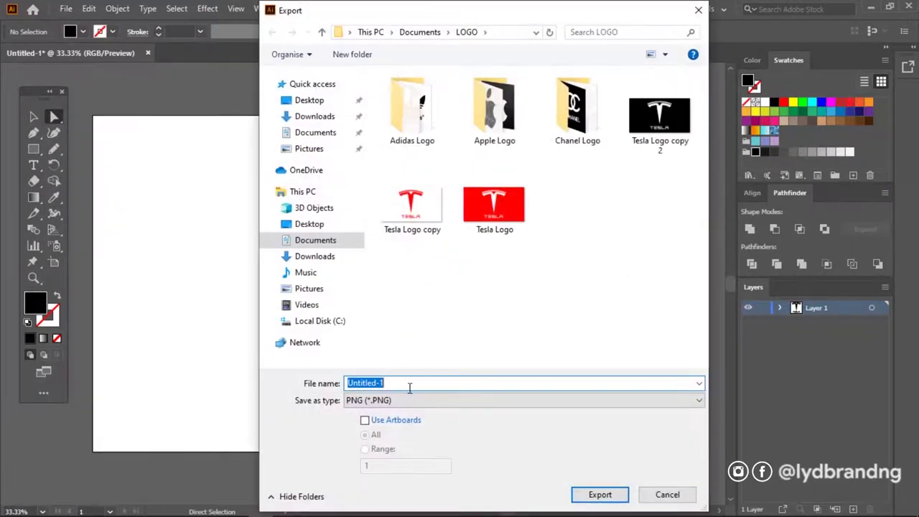
pyautogui.click(488, 219)
pyautogui.click(454, 382)
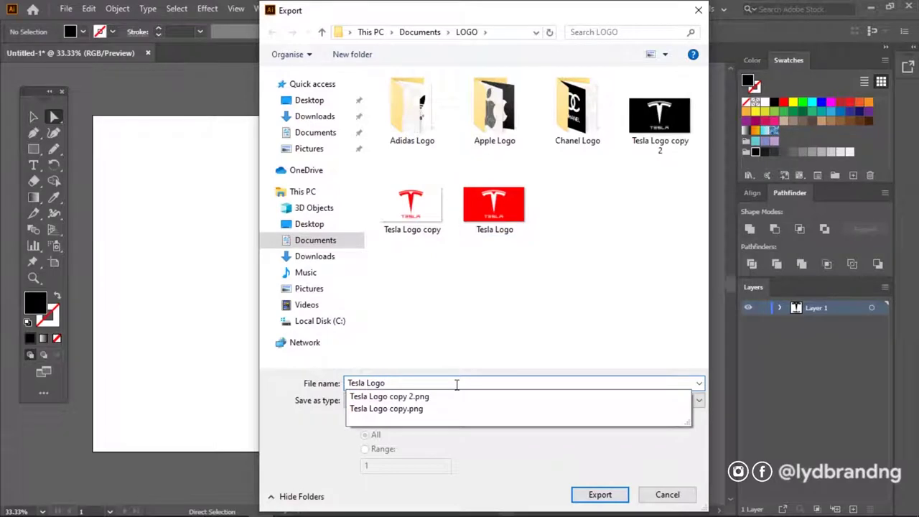
pyautogui.write(' copy 3')
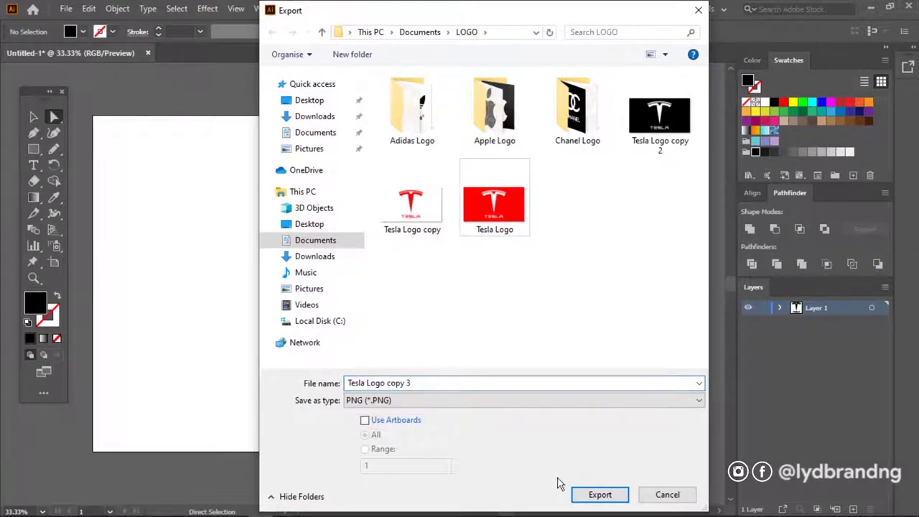
pyautogui.click(595, 496)
pyautogui.click(484, 473)
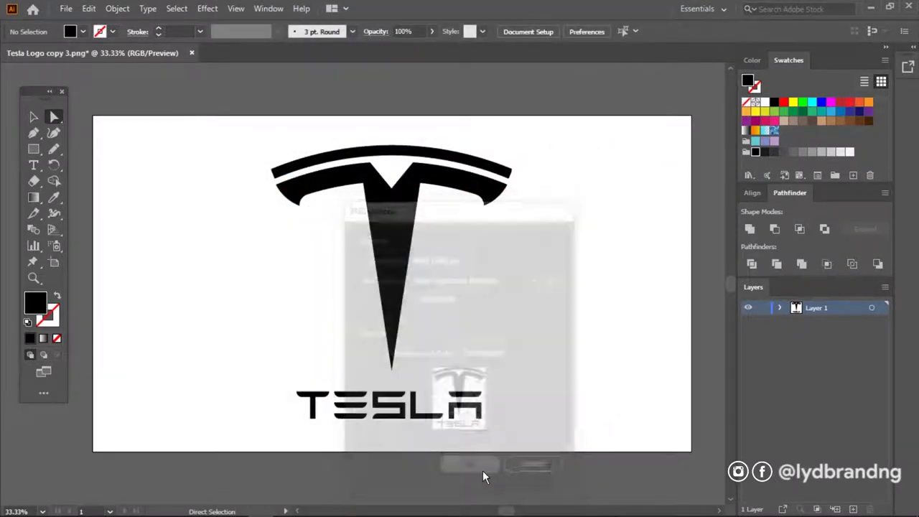
# Marquee-select all the logo shapes and recolor them red
pyautogui.moveTo(555, 157); pyautogui.dragTo(346, 390)
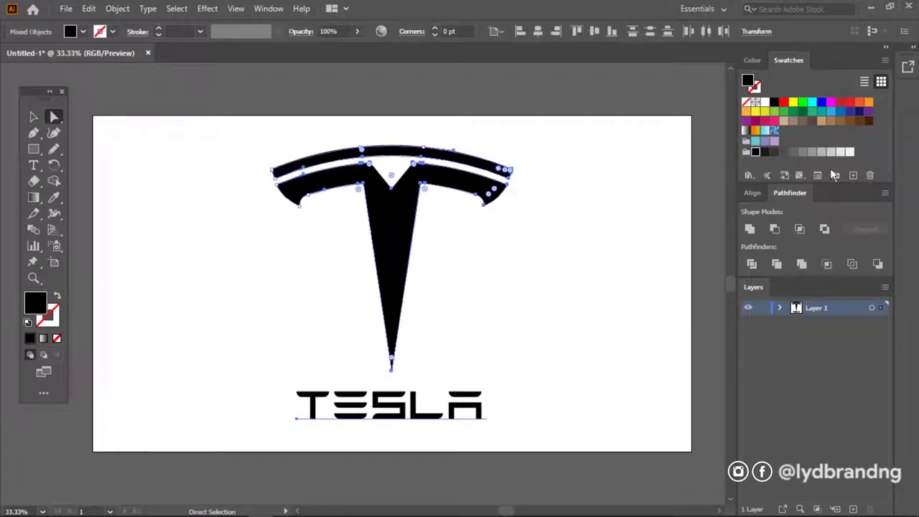
pyautogui.moveTo(569, 436); pyautogui.dragTo(301, 140)
pyautogui.click(784, 103)
pyautogui.click(156, 125)
# Export the logo as a transparent 300 ppi PNG named 'Tesla Logo 4'
pyautogui.click(66, 9)
pyautogui.moveTo(91, 244)
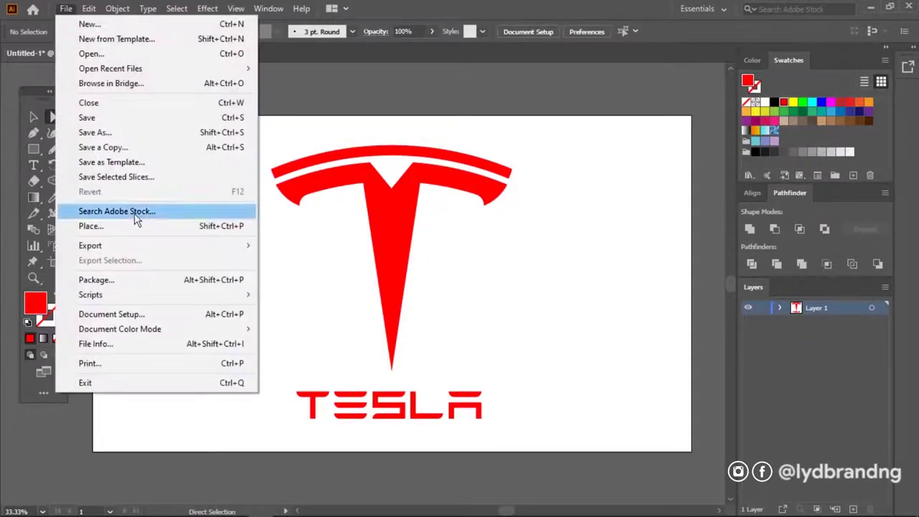
pyautogui.click(306, 257)
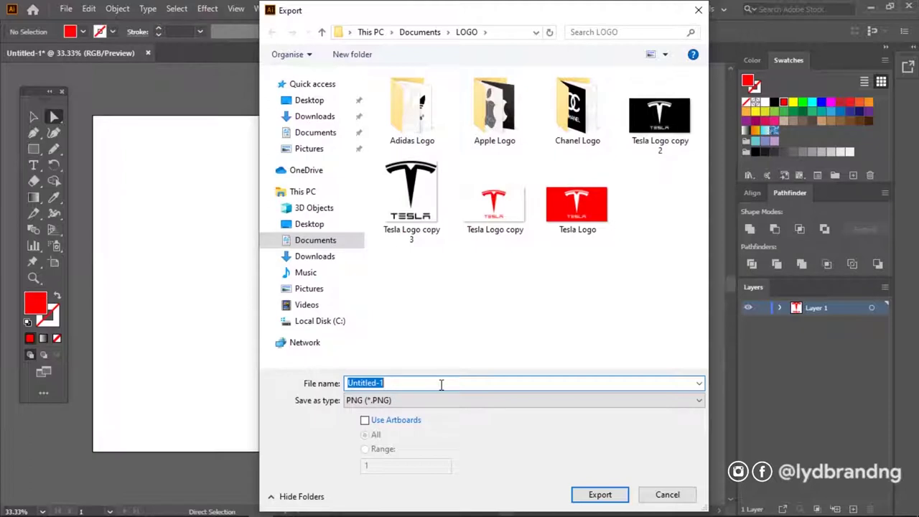
pyautogui.click(577, 208)
pyautogui.click(426, 382)
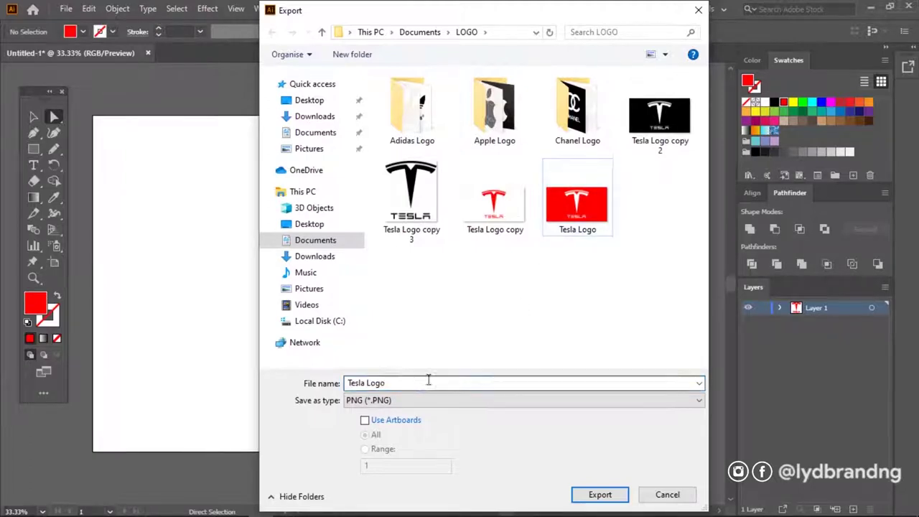
pyautogui.write(' 4')
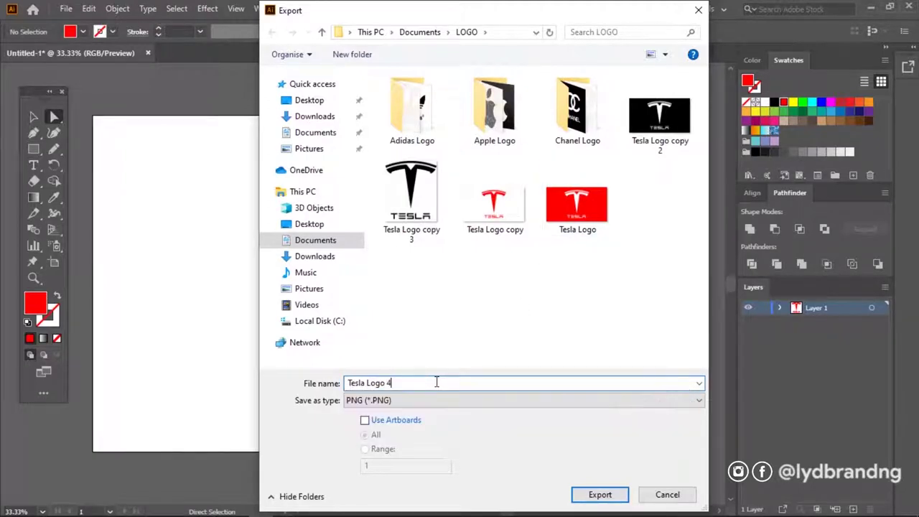
pyautogui.click(596, 493)
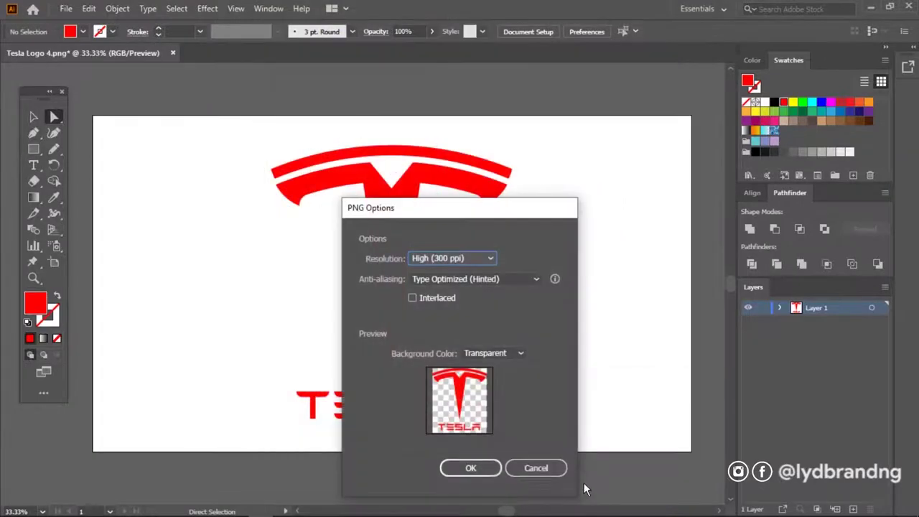
pyautogui.click(459, 473)
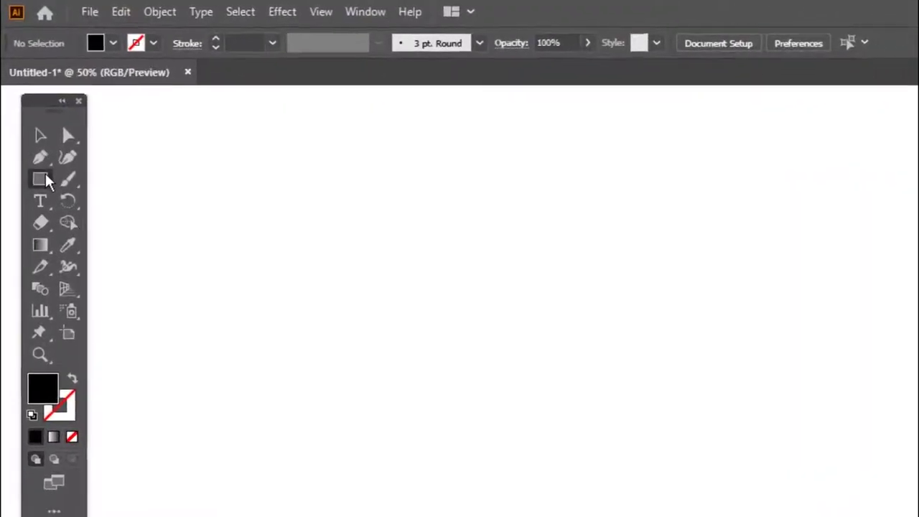
# Draw a blue square and Alt-copy it into a checker pattern of four squares
pyautogui.moveTo(310, 267); pyautogui.dragTo(332, 287)
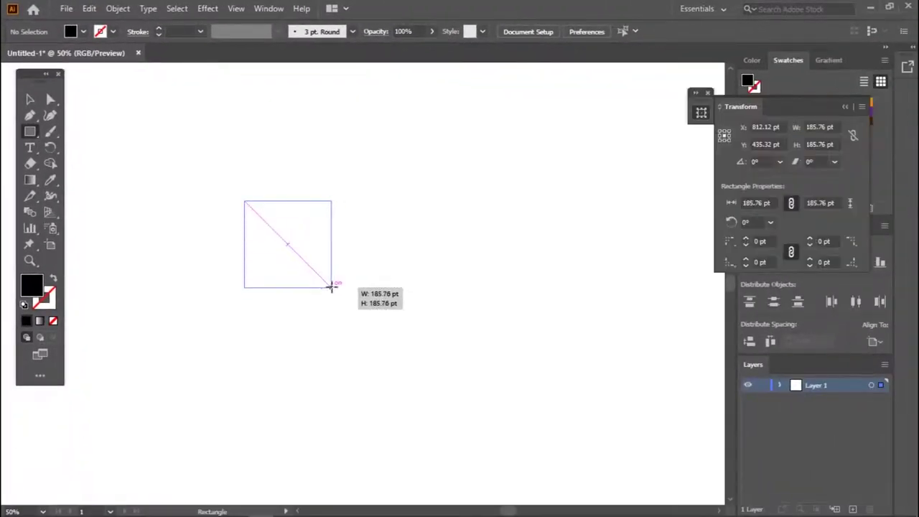
pyautogui.moveTo(260, 251); pyautogui.dragTo(226, 314)
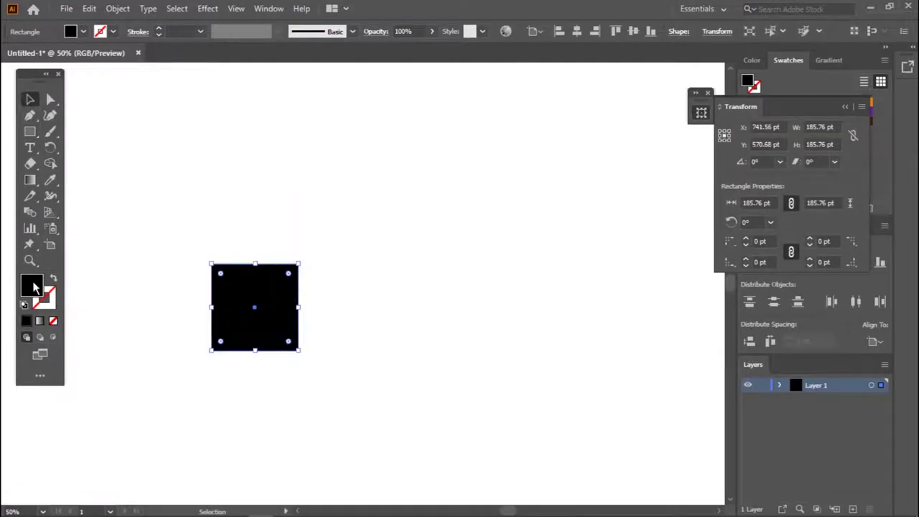
pyautogui.moveTo(825, 106); pyautogui.dragTo(660, 111)
pyautogui.click(701, 102)
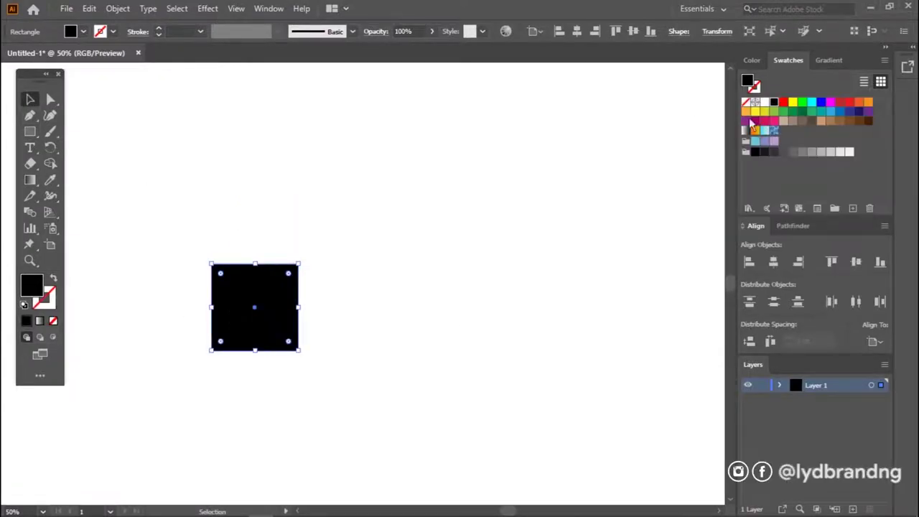
pyautogui.click(839, 113)
pyautogui.moveTo(284, 316); pyautogui.dragTo(370, 249)
pyautogui.moveTo(291, 298); pyautogui.dragTo(373, 379)
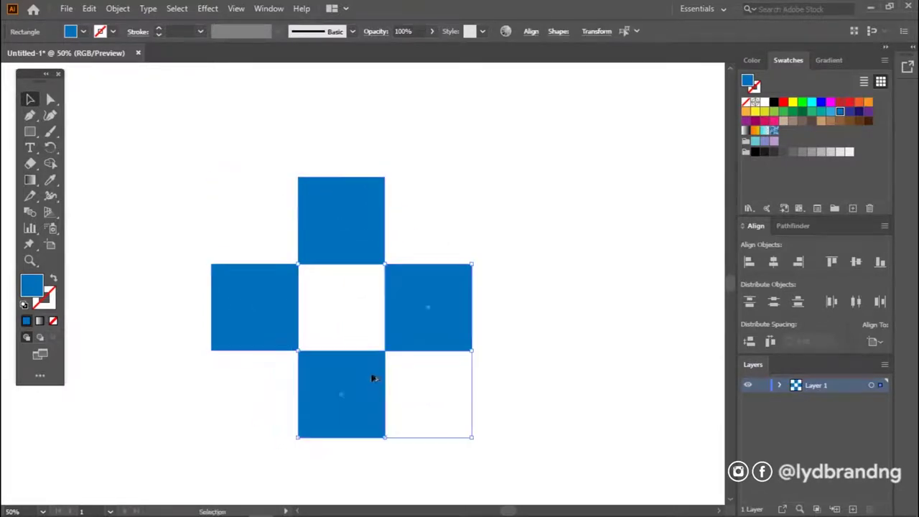
# Rotate the four squares 45° and flatten them to W 300 pt, H 19 pt
pyautogui.moveTo(461, 212); pyautogui.dragTo(463, 204)
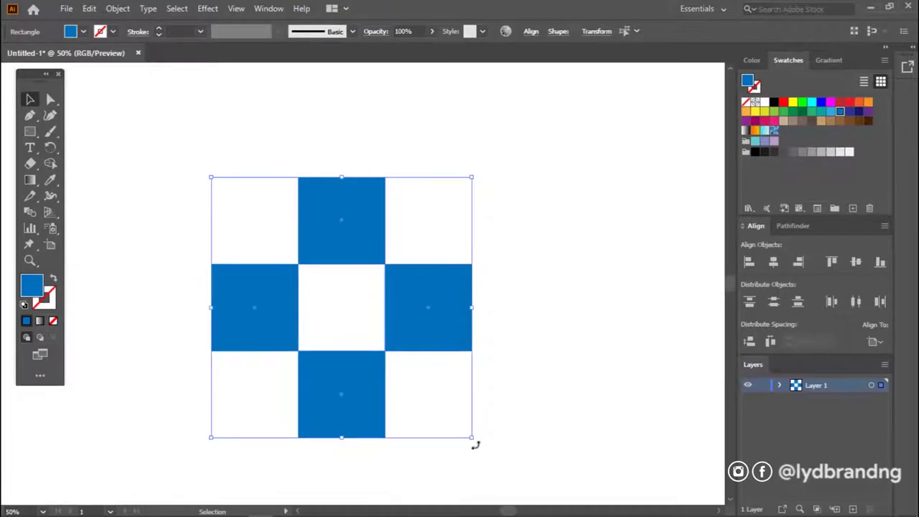
pyautogui.moveTo(494, 381); pyautogui.dragTo(496, 345)
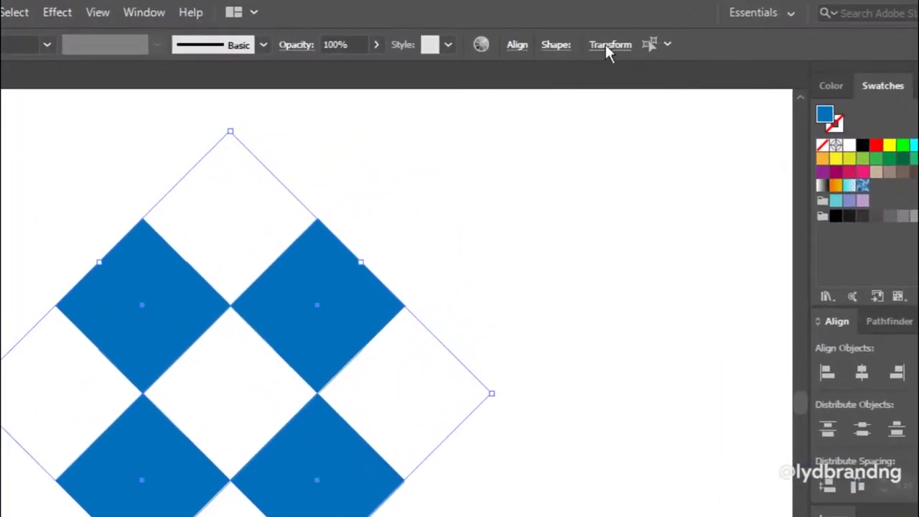
pyautogui.click(605, 45)
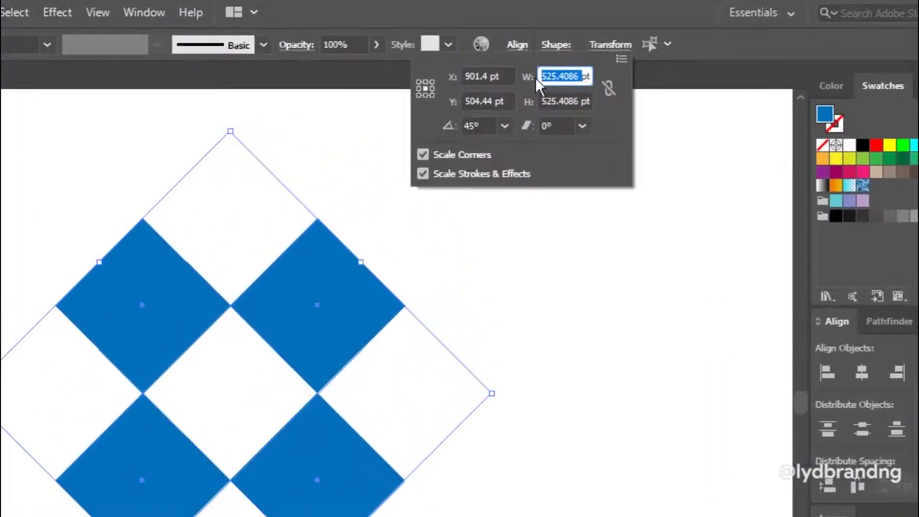
pyautogui.write('300')
pyautogui.press('Tab')
pyautogui.write('19')
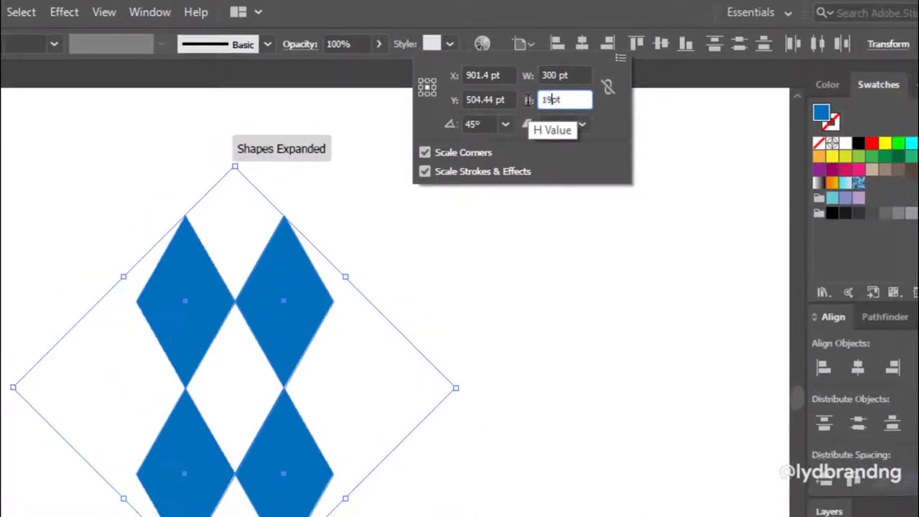
pyautogui.press('Return')
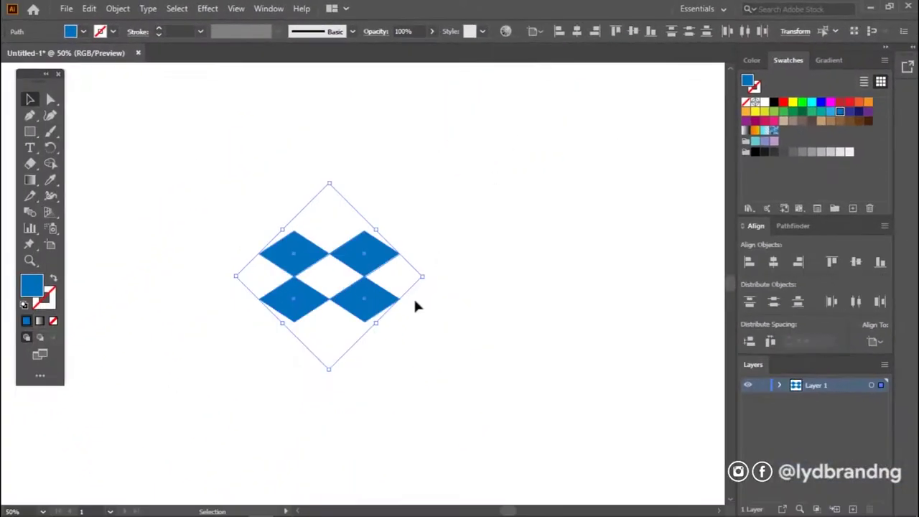
# Reset the bounding box, enlarge the group, and copy one diamond beneath the four
pyautogui.rightClick(391, 307)
pyautogui.moveTo(413, 200)
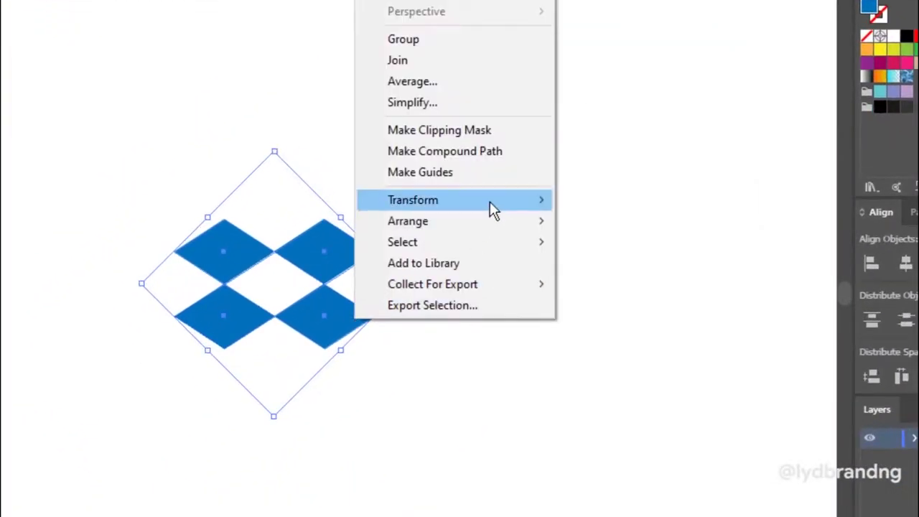
pyautogui.click(623, 360)
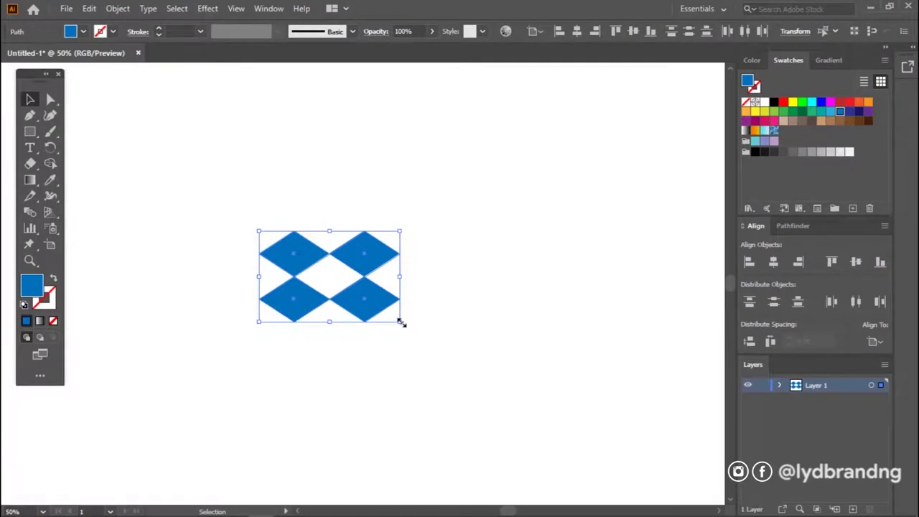
pyautogui.moveTo(402, 324); pyautogui.dragTo(438, 347)
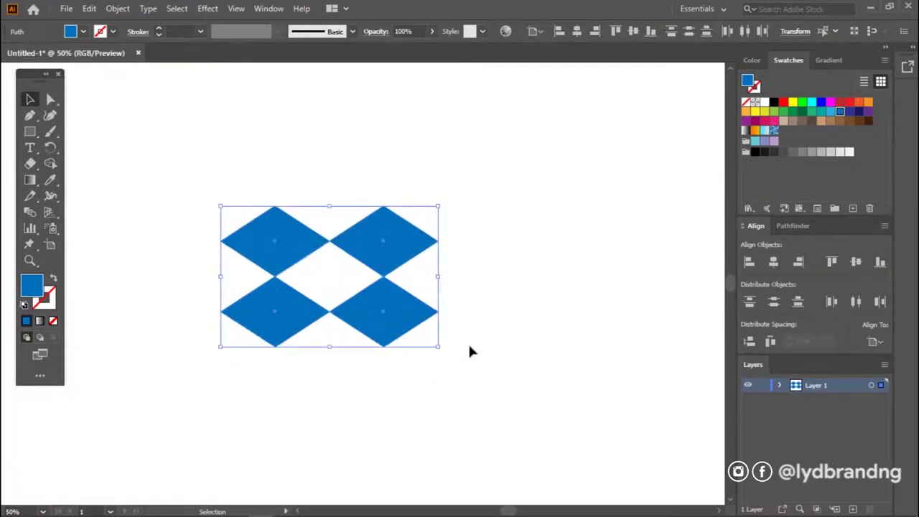
pyautogui.click(467, 342)
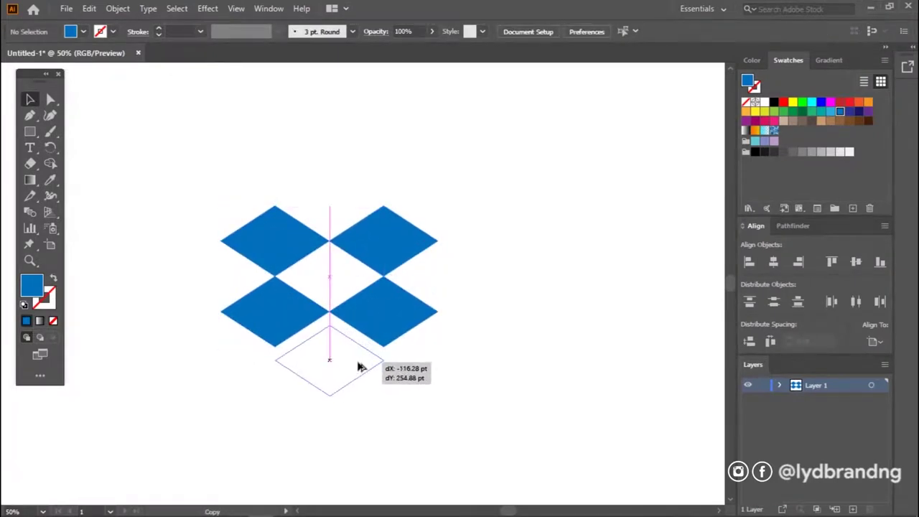
pyautogui.moveTo(359, 366); pyautogui.dragTo(360, 367)
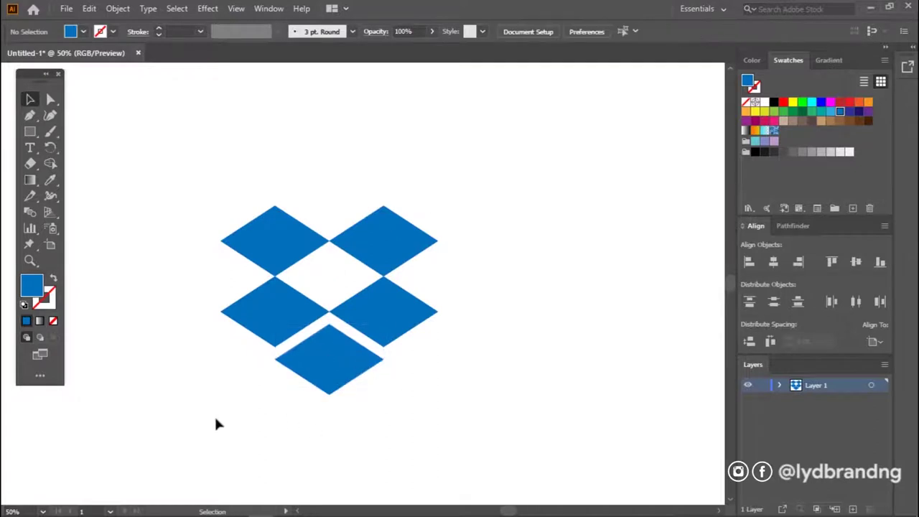
# Group the five diamonds and move the icon to the artboard's left side
pyautogui.moveTo(446, 174); pyautogui.dragTo(447, 172)
pyautogui.rightClick(397, 307)
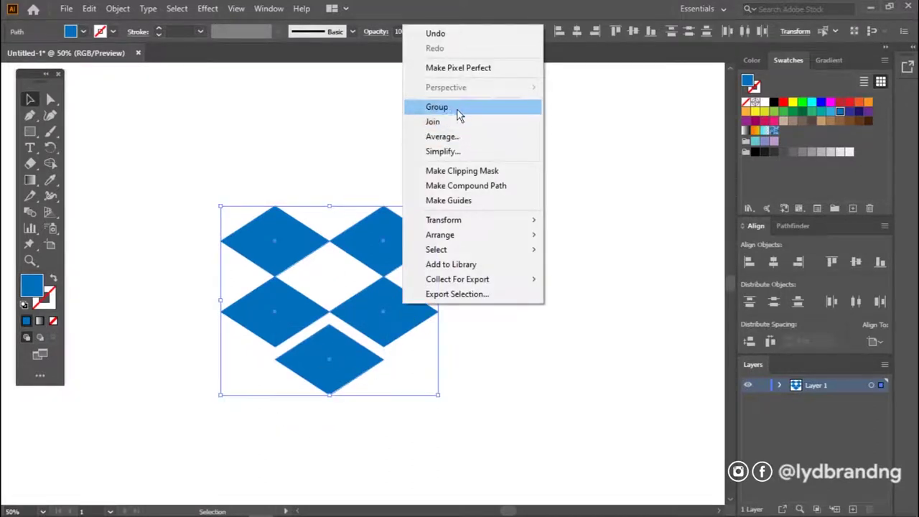
pyautogui.click(459, 112)
pyautogui.hotkey('ctrl', '-')
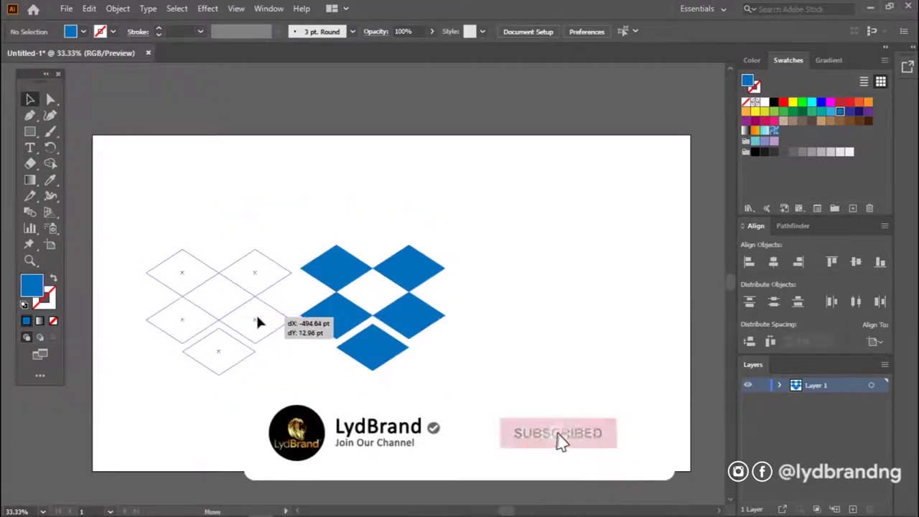
pyautogui.moveTo(457, 328); pyautogui.dragTo(298, 336)
pyautogui.click(369, 348)
# Type 'Dropbox' beside the icon in Open Sans Bold at size 240
pyautogui.click(30, 149)
pyautogui.click(360, 303)
pyautogui.write('Dropbox')
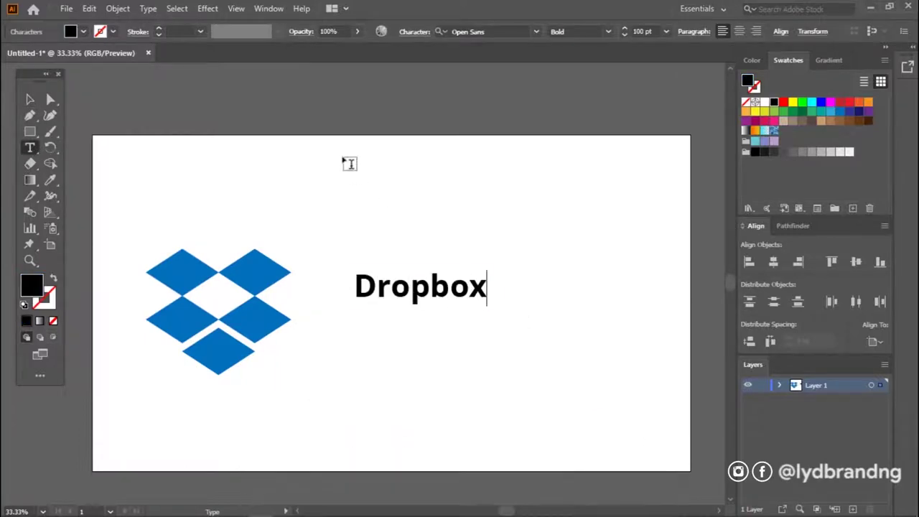
pyautogui.hotkey('ctrl', 'a')
pyautogui.click(488, 31)
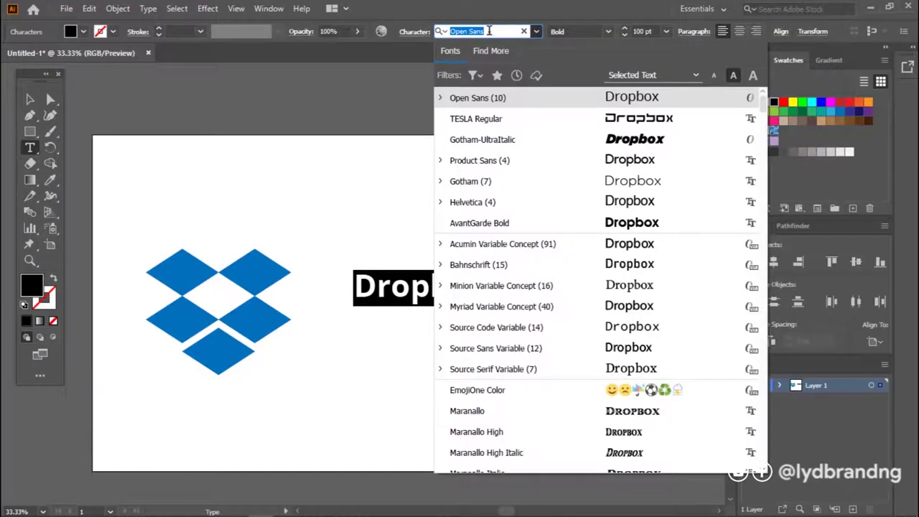
pyautogui.click(539, 31)
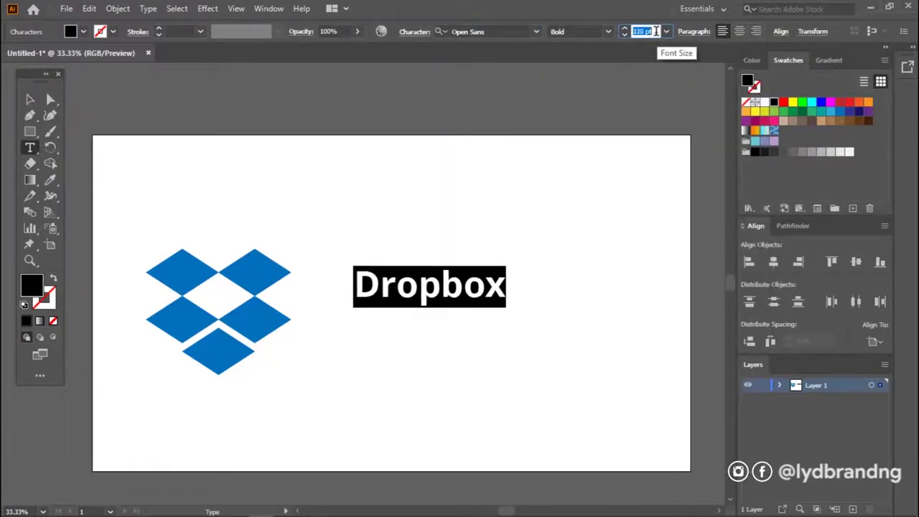
pyautogui.write('240')
pyautogui.press('Return')
pyautogui.click(29, 99)
# Position the Dropbox text beside the icon, vertically centre-aligned with it
pyautogui.moveTo(478, 289); pyautogui.dragTo(455, 327)
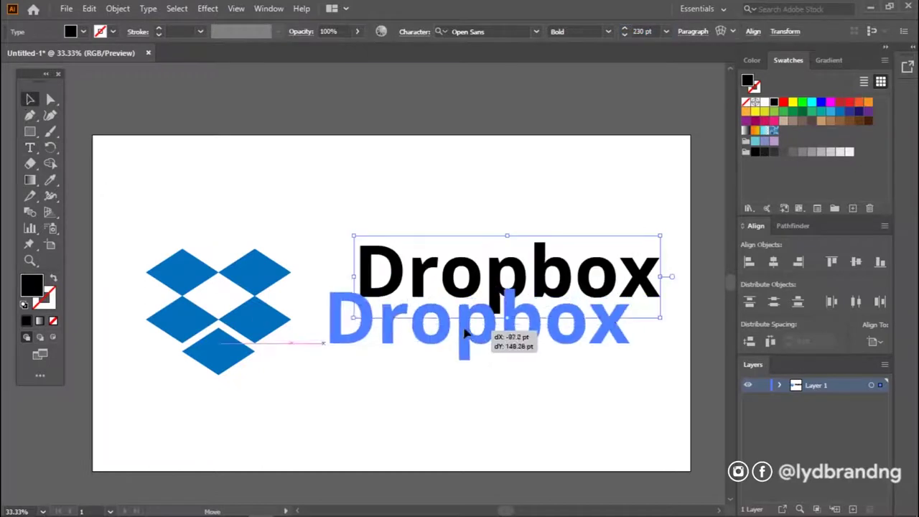
pyautogui.hotkey('ctrl', 'a')
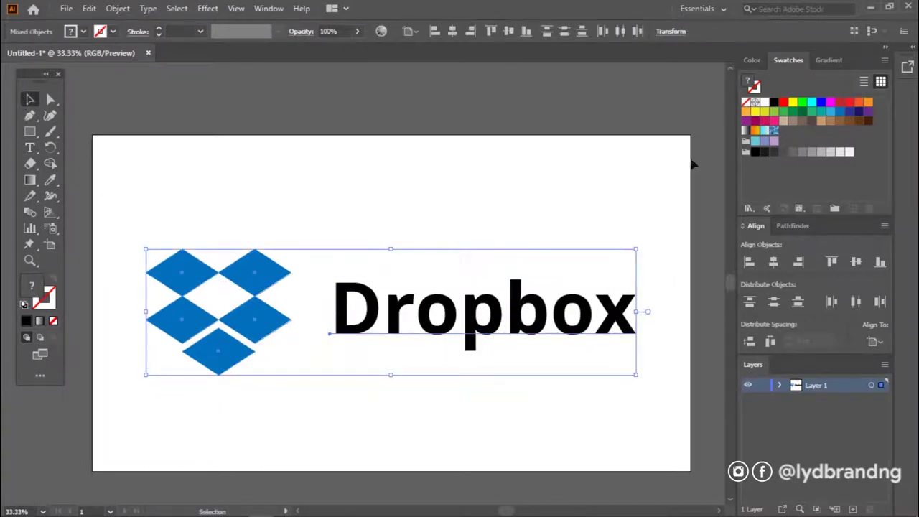
pyautogui.click(856, 263)
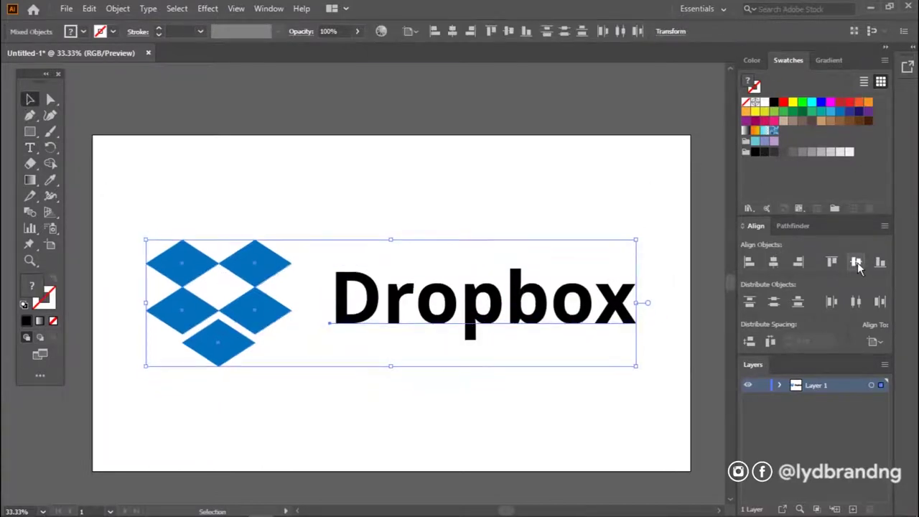
pyautogui.click(471, 446)
pyautogui.moveTo(496, 318); pyautogui.dragTo(486, 318)
pyautogui.click(441, 426)
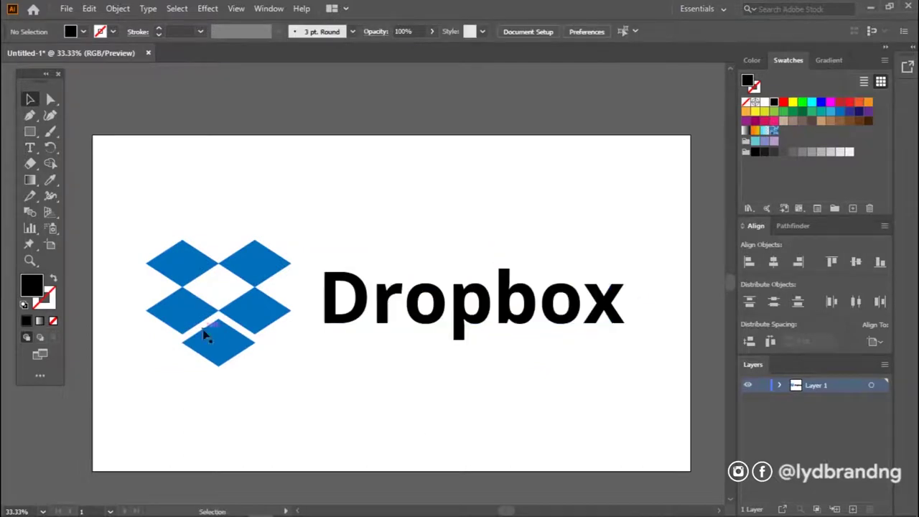
# Group icon and wordmark, centre horizontally on the artboard, and shrink slightly
pyautogui.moveTo(354, 345); pyautogui.dragTo(579, 218)
pyautogui.rightClick(513, 282)
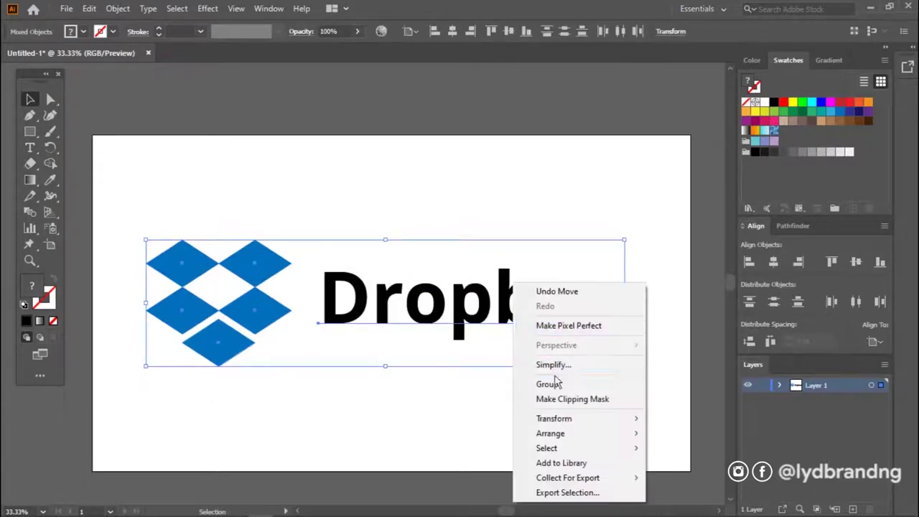
pyautogui.click(547, 384)
pyautogui.click(774, 263)
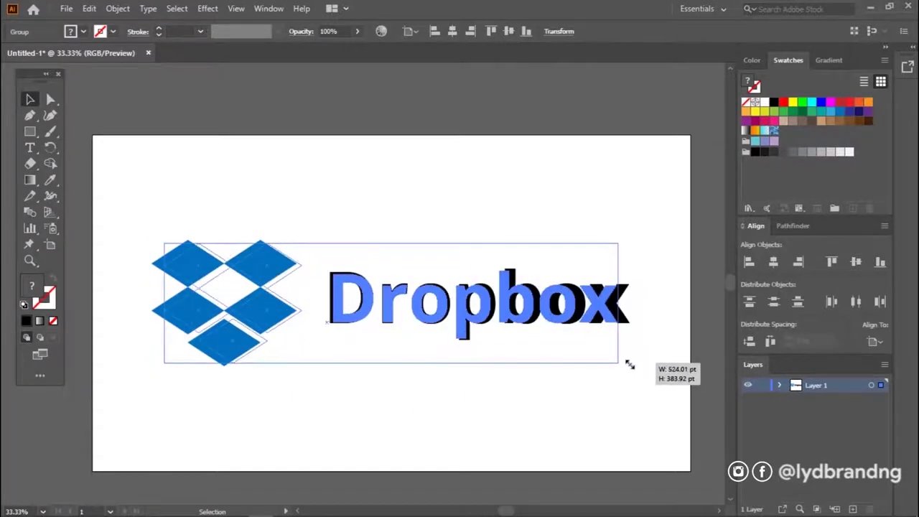
pyautogui.moveTo(631, 366); pyautogui.dragTo(618, 362)
pyautogui.click(572, 386)
pyautogui.click(66, 9)
pyautogui.moveTo(90, 245)
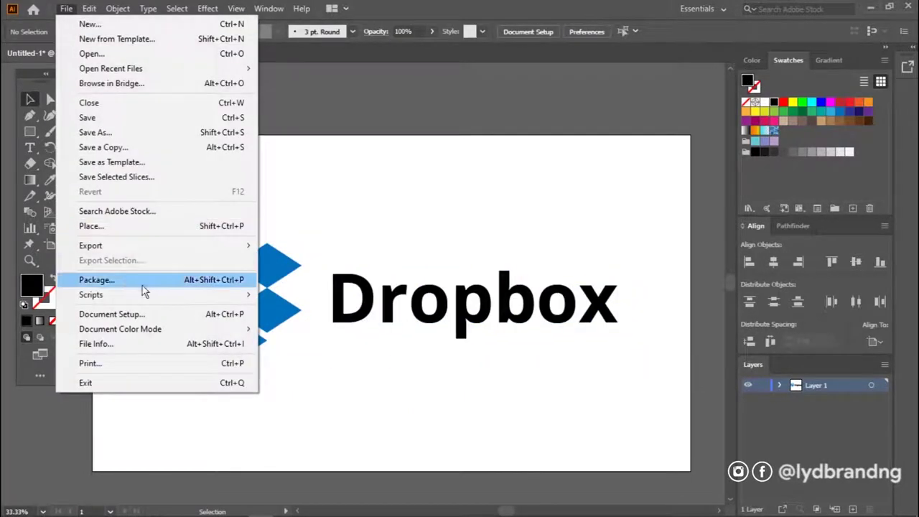
# Export the Dropbox logo as the JPEG 'Dropbox Logo' into Documents\LOGO\Dropbox Logo
pyautogui.click(335, 260)
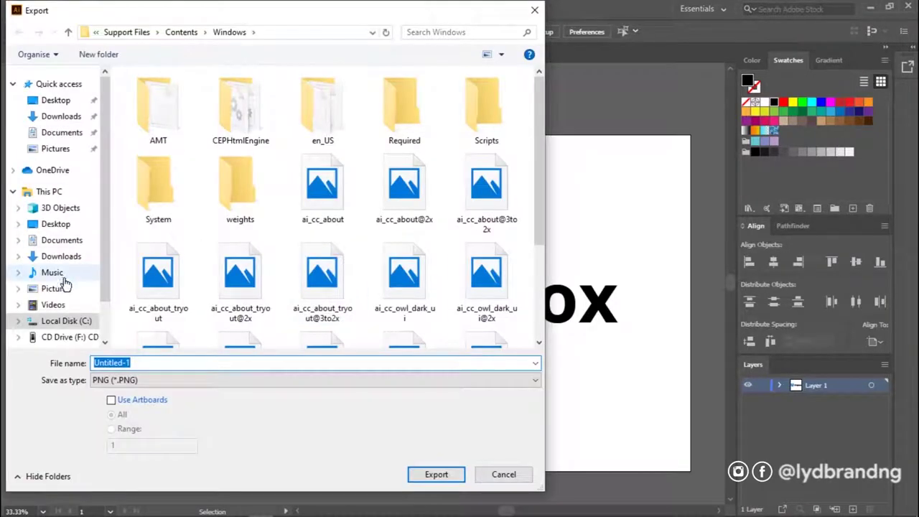
pyautogui.click(62, 132)
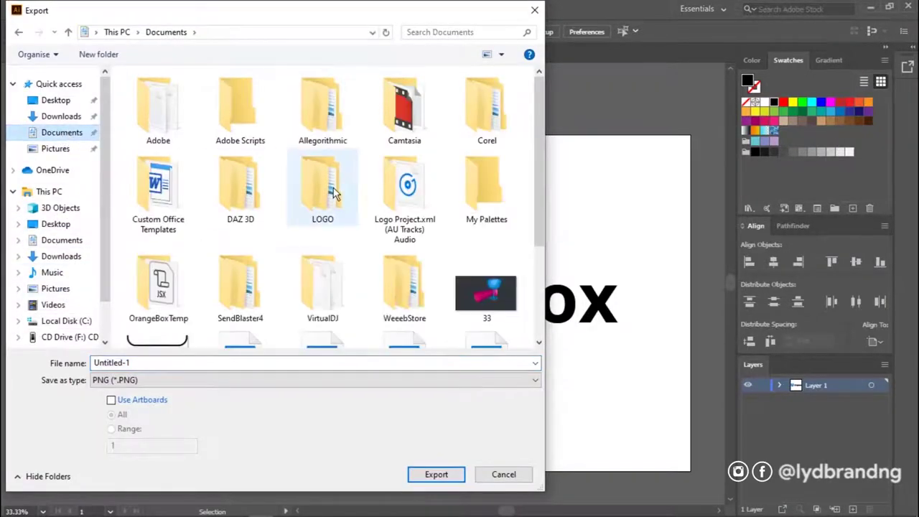
pyautogui.doubleClick(331, 190)
pyautogui.doubleClick(411, 112)
pyautogui.write('Dropbox Logo')
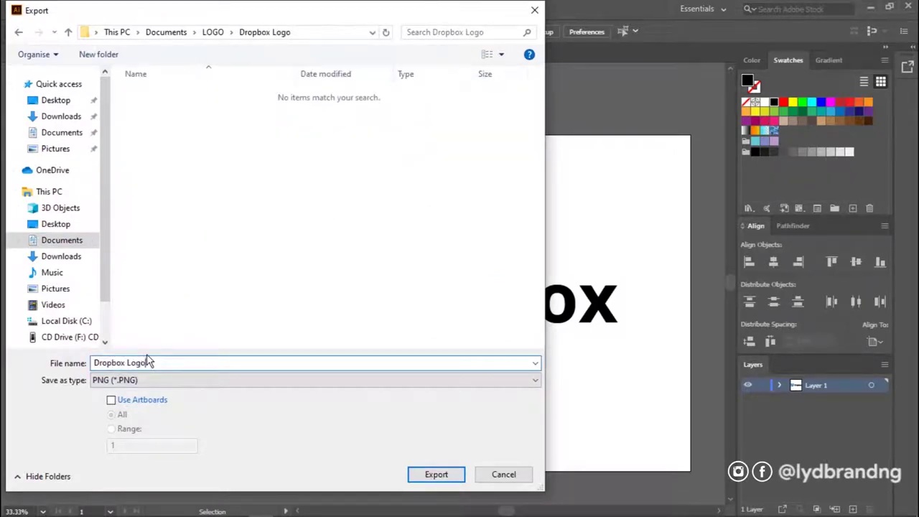
pyautogui.click(144, 379)
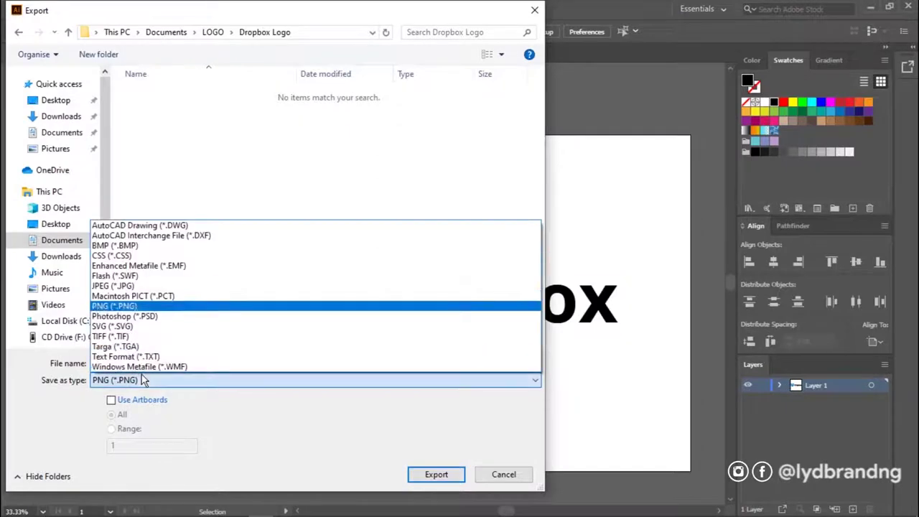
pyautogui.click(141, 289)
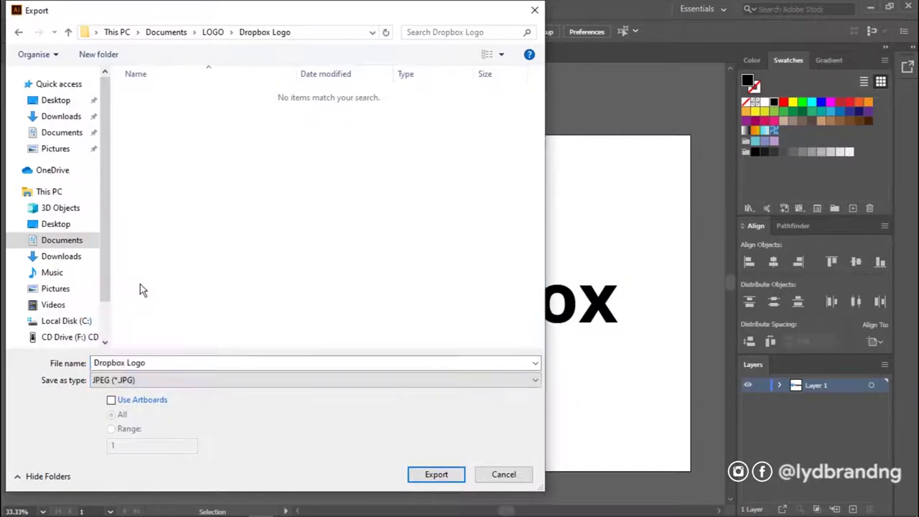
pyautogui.click(436, 475)
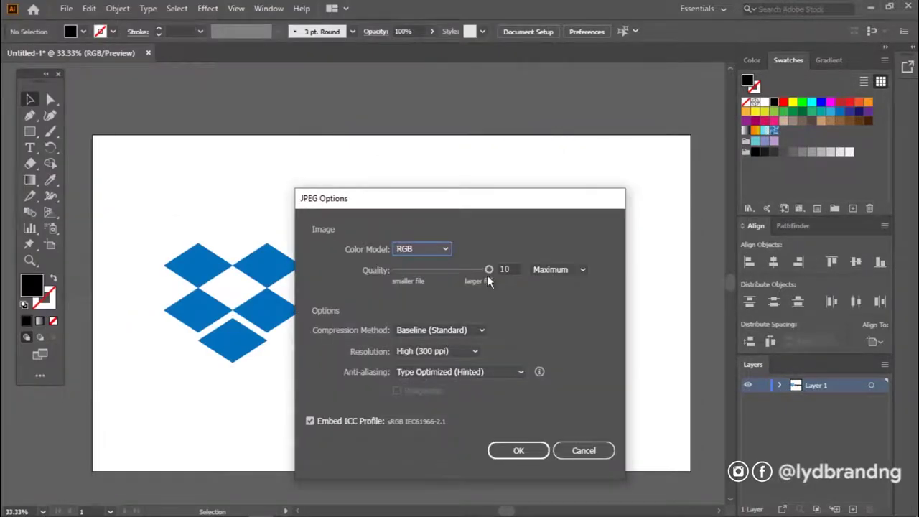
pyautogui.click(537, 448)
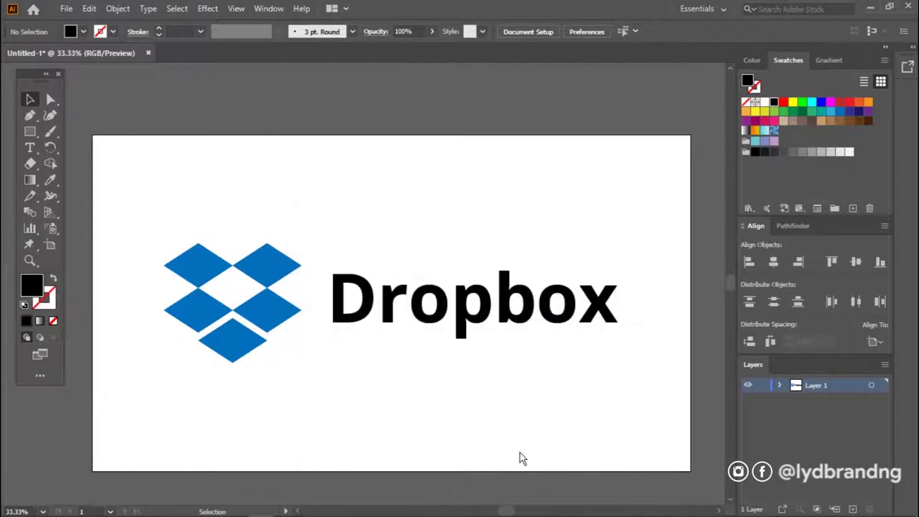
pyautogui.click(460, 327)
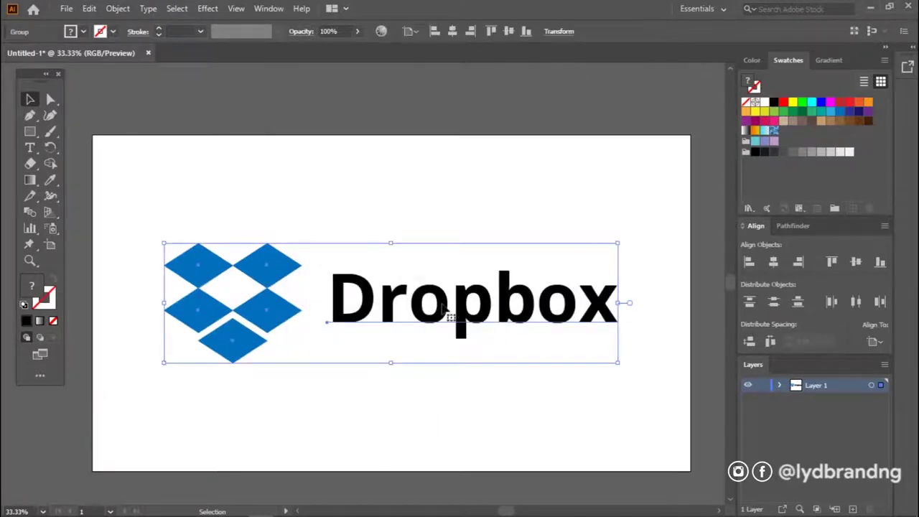
# Ungroup the Dropbox mark and wordmark, and set the wordmark to 72 pt
pyautogui.rightClick(444, 309)
pyautogui.click(503, 185)
pyautogui.click(457, 326)
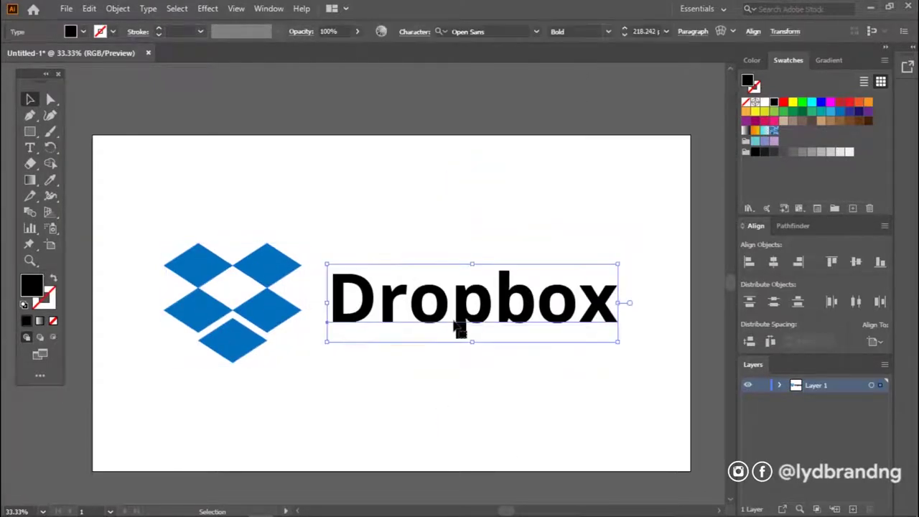
pyautogui.click(668, 32)
pyautogui.click(685, 272)
# Move the wordmark below the diamond mark, then centre and enlarge the mark
pyautogui.moveTo(405, 315); pyautogui.dragTo(391, 407)
pyautogui.moveTo(271, 311); pyautogui.dragTo(429, 304)
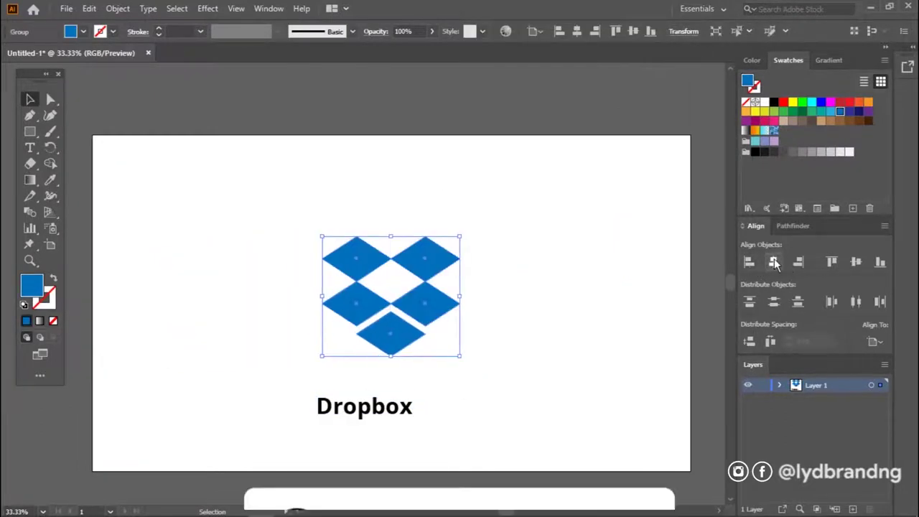
pyautogui.moveTo(462, 237); pyautogui.dragTo(478, 221)
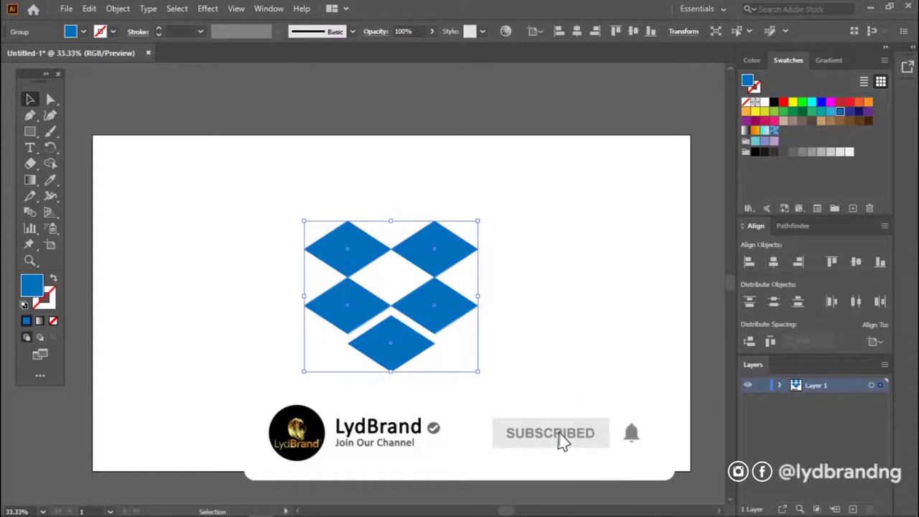
pyautogui.click(856, 262)
pyautogui.click(529, 366)
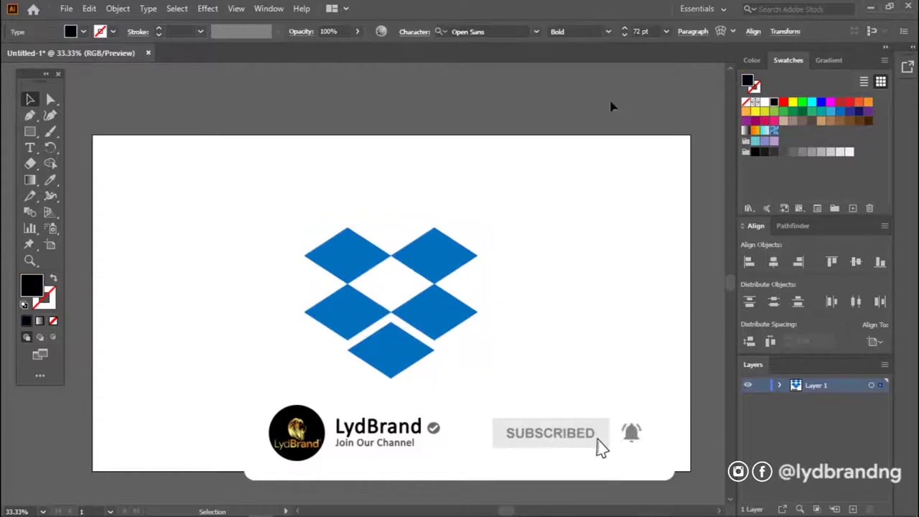
# Enlarge the Dropbox wordmark to 122 pt and centre it under the mark
pyautogui.write('122')
pyautogui.press('Return')
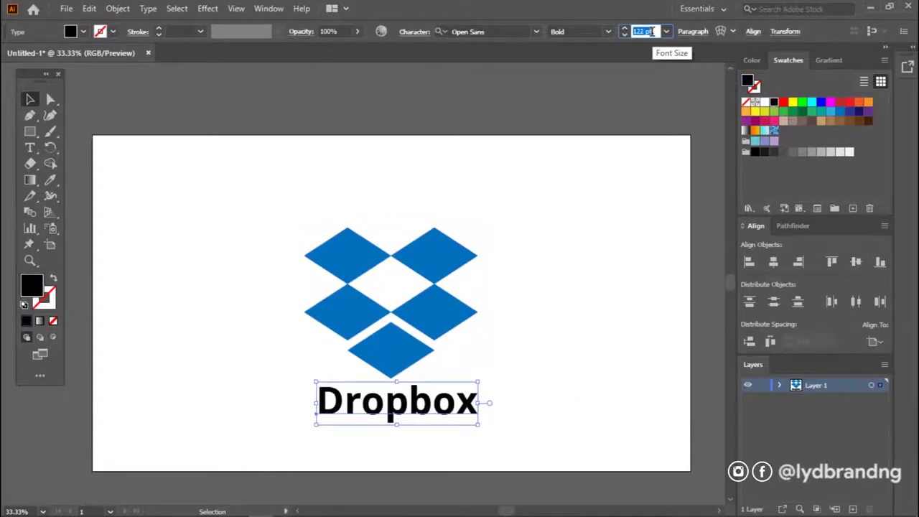
pyautogui.moveTo(480, 401); pyautogui.dragTo(471, 411)
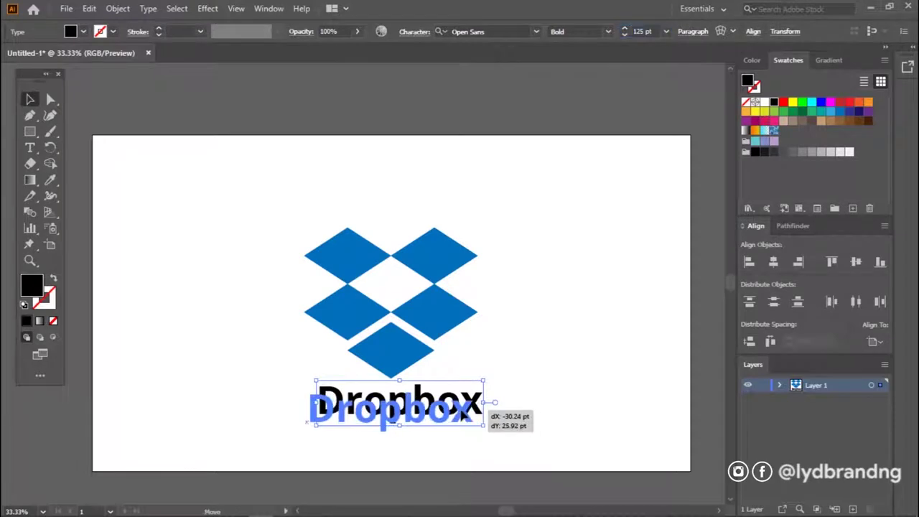
pyautogui.moveTo(523, 456); pyautogui.dragTo(294, 215)
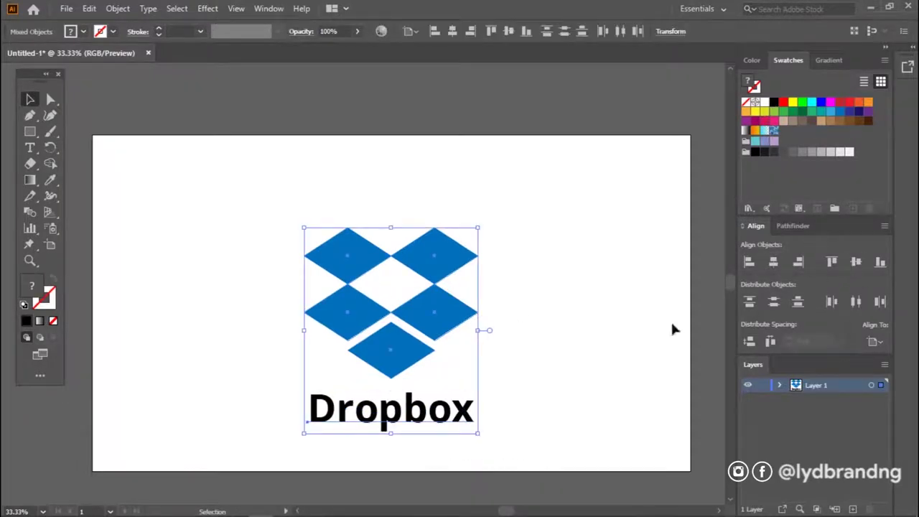
pyautogui.click(478, 332)
pyautogui.click(433, 429)
pyautogui.click(463, 320)
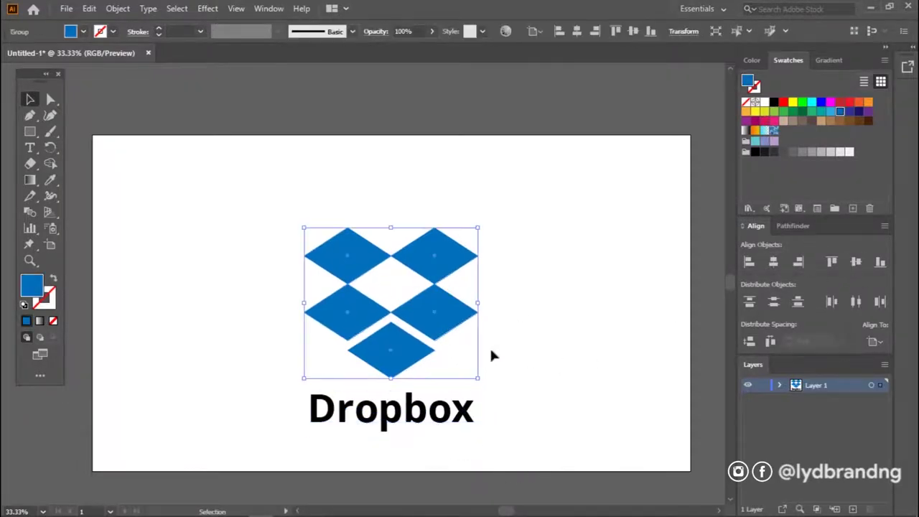
# Nudge the diamond mark upward and enlarge it further above the wordmark
pyautogui.press('Up')
pyautogui.press('Up')
pyautogui.press('Up')
pyautogui.press('Up')
pyautogui.press('Up')
pyautogui.press('Up')
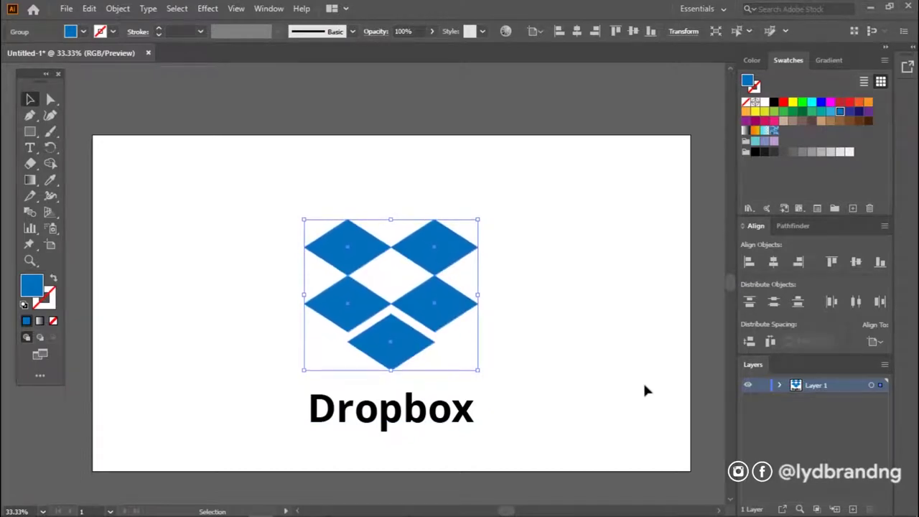
pyautogui.click(467, 411)
pyautogui.press('Up')
pyautogui.press('Up')
pyautogui.press('Up')
pyautogui.press('Up')
pyautogui.press('Up')
pyautogui.press('Up')
pyautogui.click(500, 385)
pyautogui.click(452, 315)
pyautogui.moveTo(480, 219); pyautogui.dragTo(485, 207)
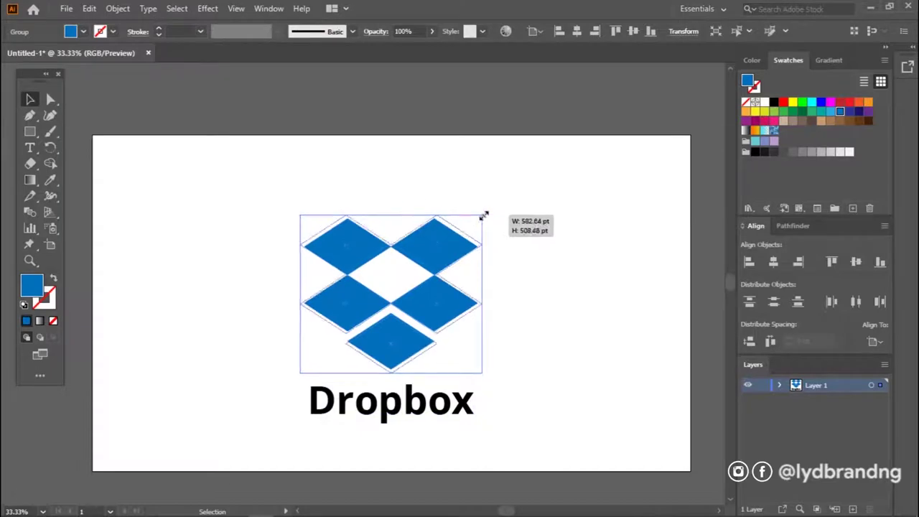
pyautogui.click(533, 319)
pyautogui.click(409, 341)
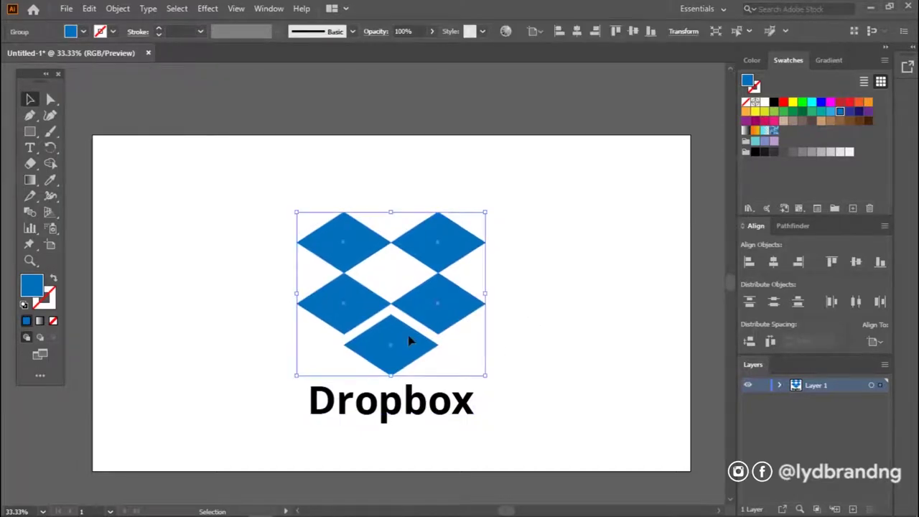
pyautogui.press('Up')
pyautogui.press('Up')
pyautogui.press('Up')
pyautogui.press('Up')
pyautogui.press('Up')
pyautogui.press('Up')
pyautogui.click(529, 366)
# Export the logo as a PNG named Dropbox Logo, accepting the PNG options
pyautogui.click(67, 8)
pyautogui.moveTo(90, 246)
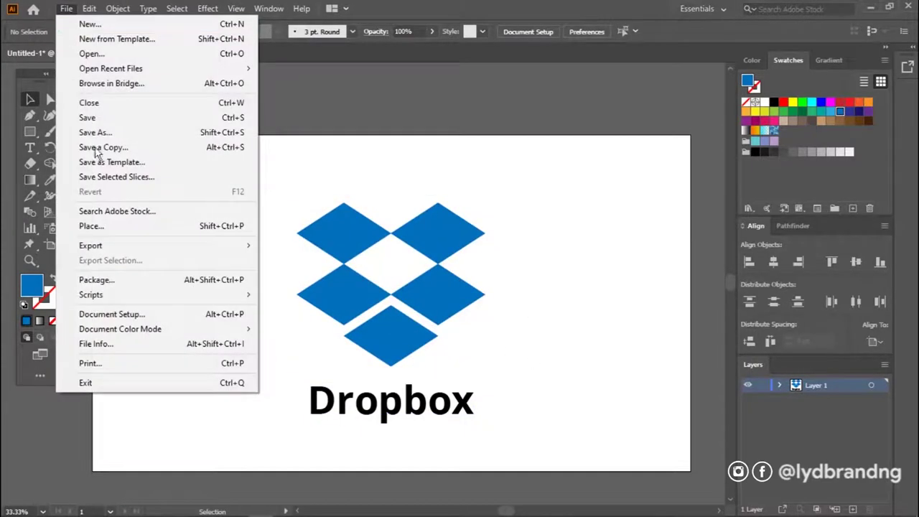
pyautogui.click(287, 259)
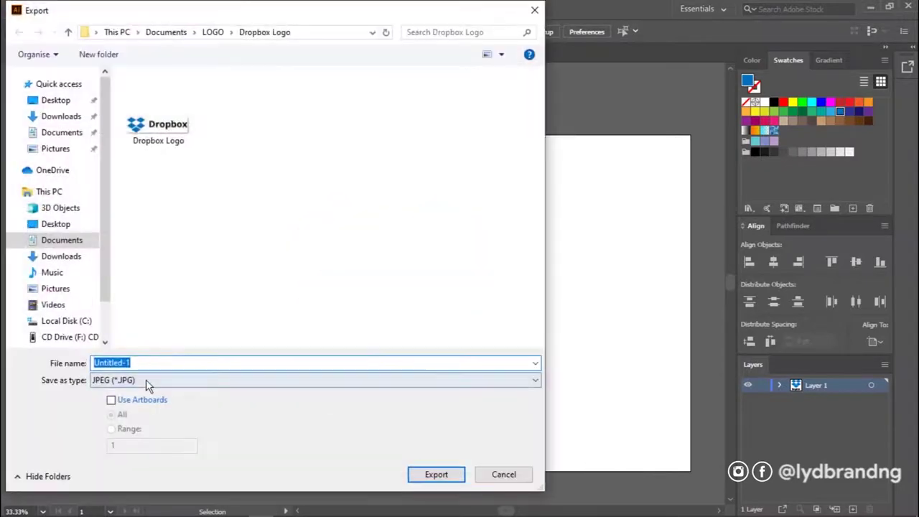
pyautogui.click(165, 379)
pyautogui.click(161, 332)
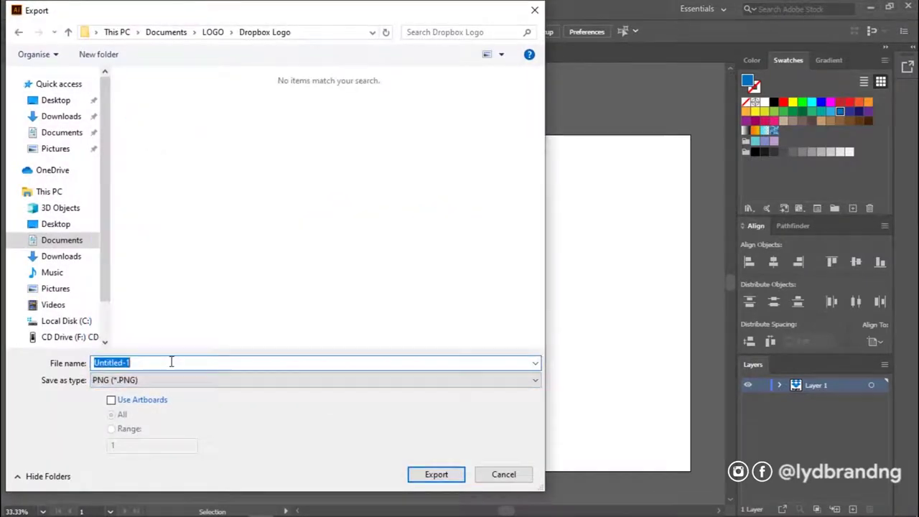
pyautogui.write('Dropbox Logo')
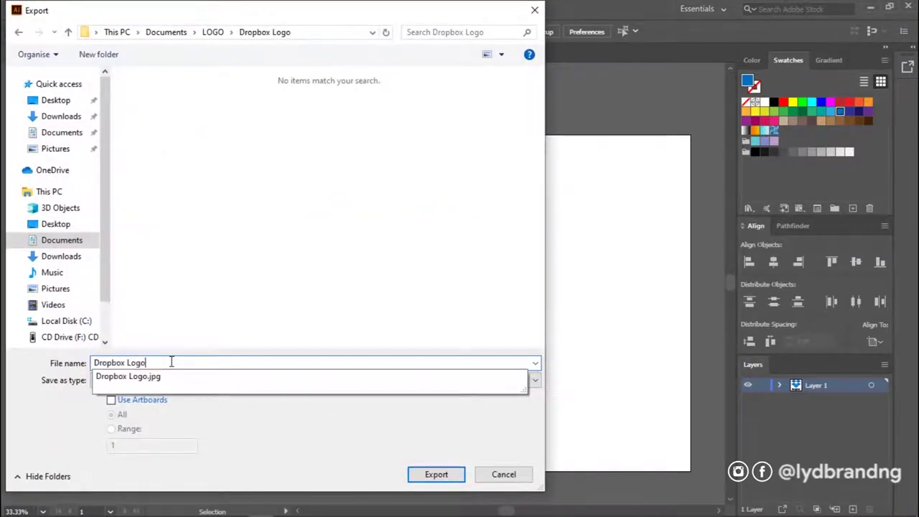
pyautogui.click(431, 475)
pyautogui.click(473, 461)
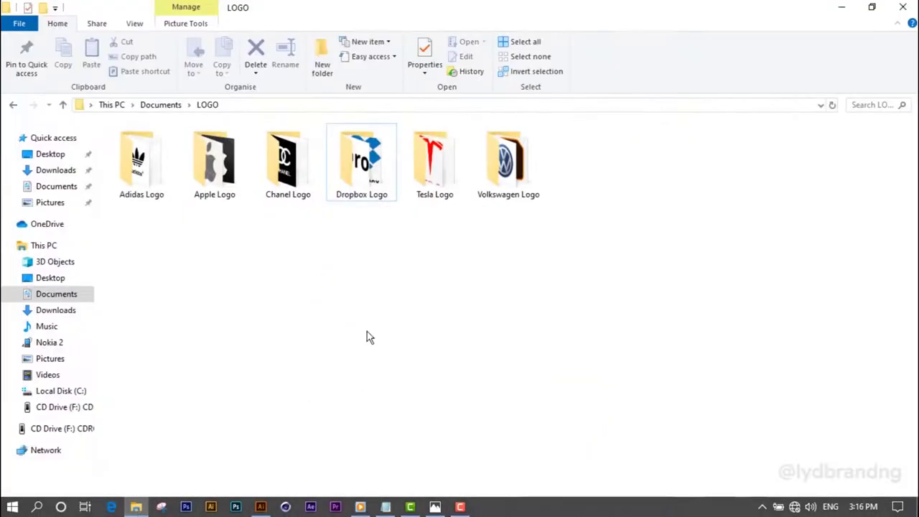
# Open the Dropbox Logo folder and view the exported JPG in Photos
pyautogui.doubleClick(363, 162)
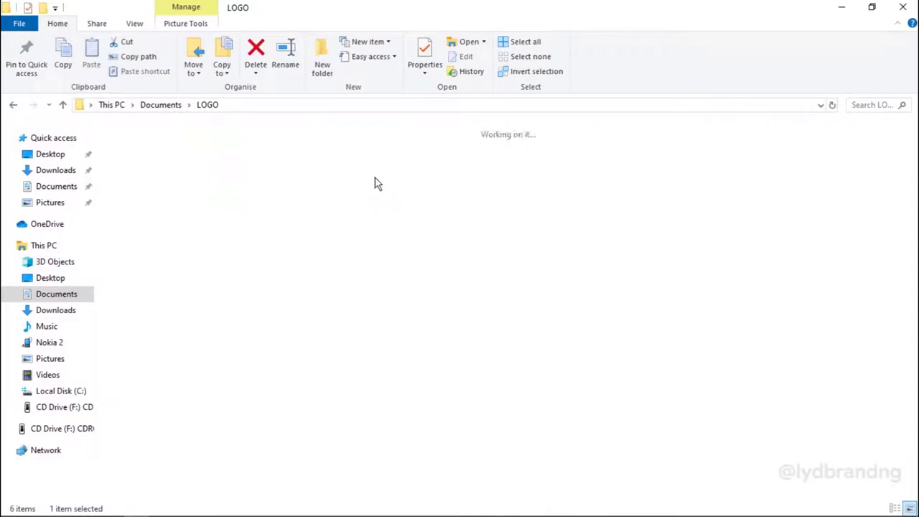
pyautogui.click(223, 158)
pyautogui.doubleClick(141, 180)
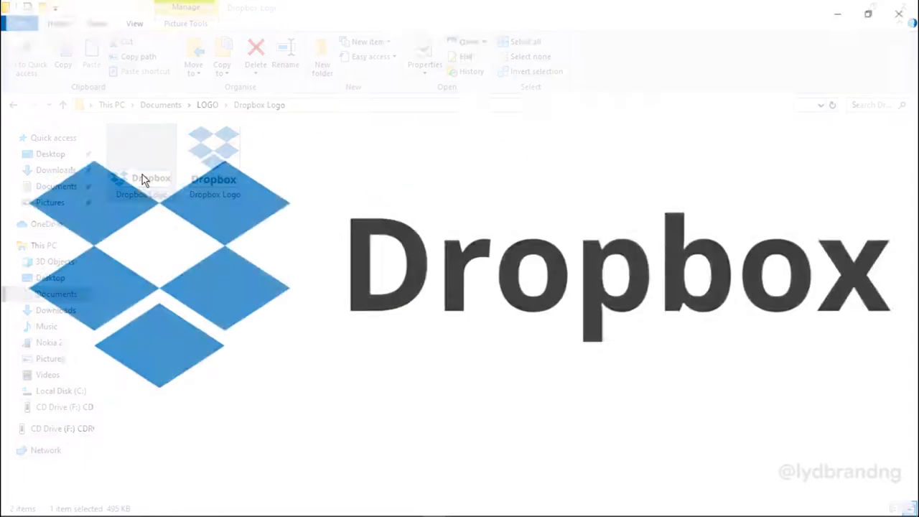
pyautogui.scroll(3, 359, 323)
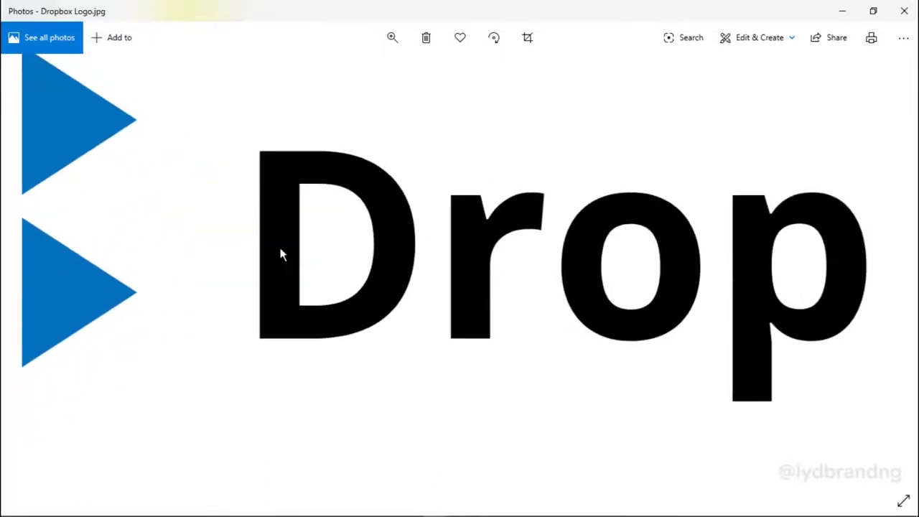
pyautogui.scroll(-3, 586, 252)
# Switch to the PNG version and zoom in and out to inspect it
pyautogui.click(887, 276)
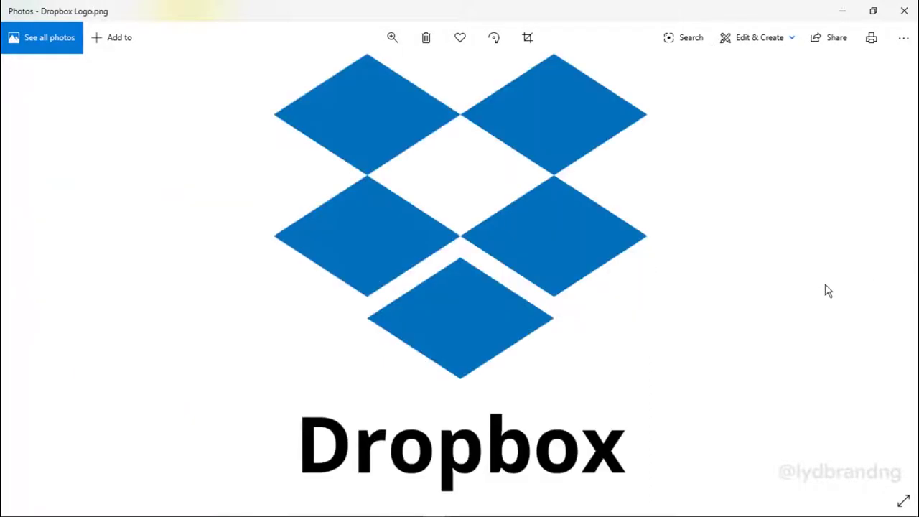
pyautogui.scroll(3, 595, 318)
pyautogui.scroll(3, 533, 371)
pyautogui.scroll(-3, 560, 415)
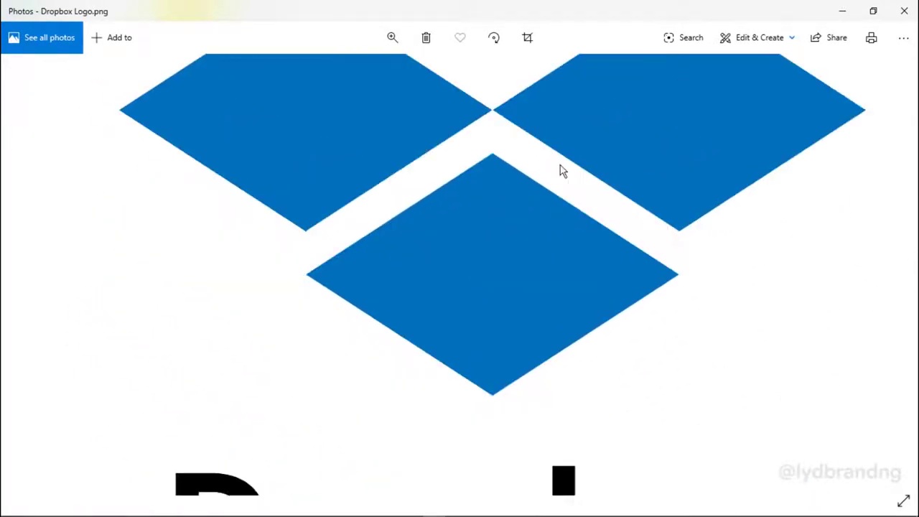
pyautogui.scroll(-2, 600, 287)
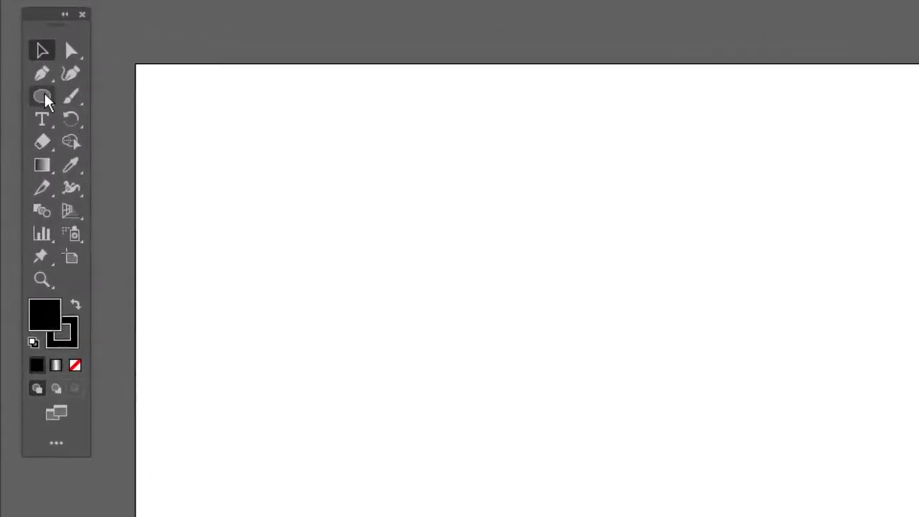
# Draw a black ellipse with a smaller white-filled copy inside, forming the outer ring
pyautogui.click(30, 131)
pyautogui.moveTo(427, 293); pyautogui.dragTo(497, 364)
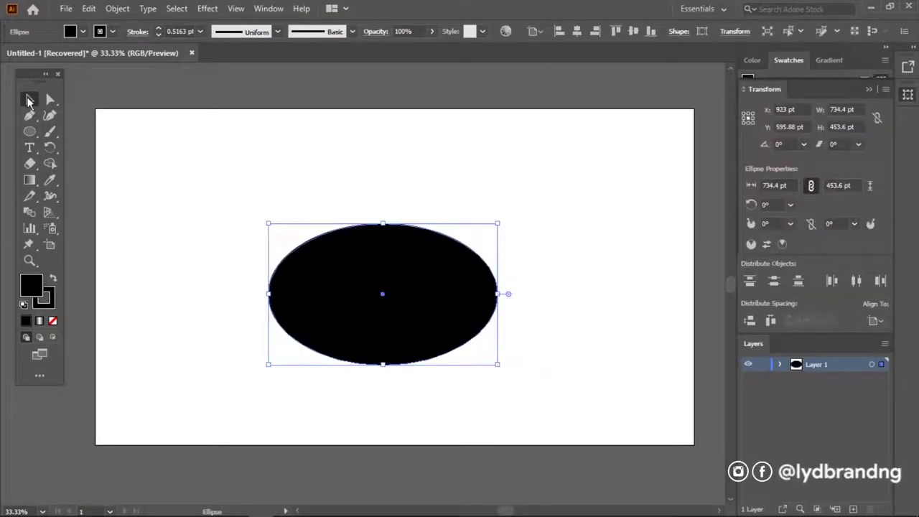
pyautogui.click(28, 101)
pyautogui.moveTo(399, 338); pyautogui.dragTo(411, 312)
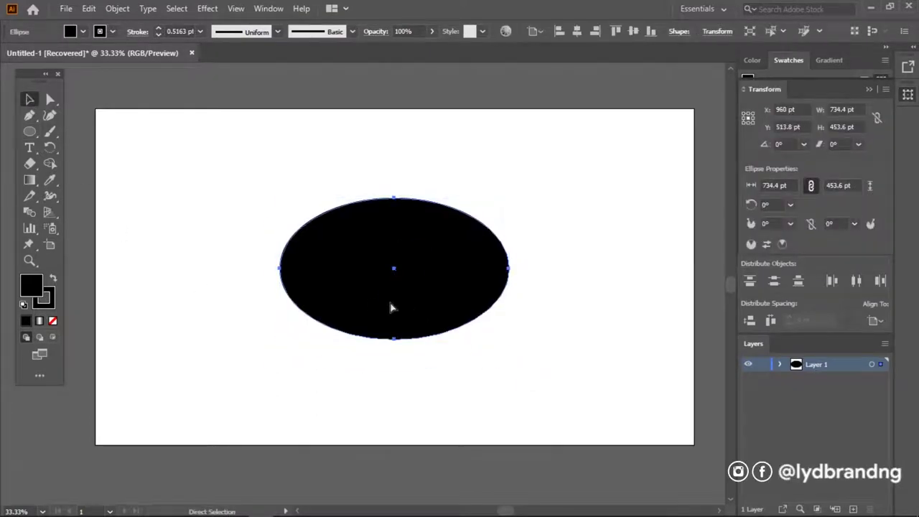
pyautogui.moveTo(511, 342); pyautogui.dragTo(495, 331)
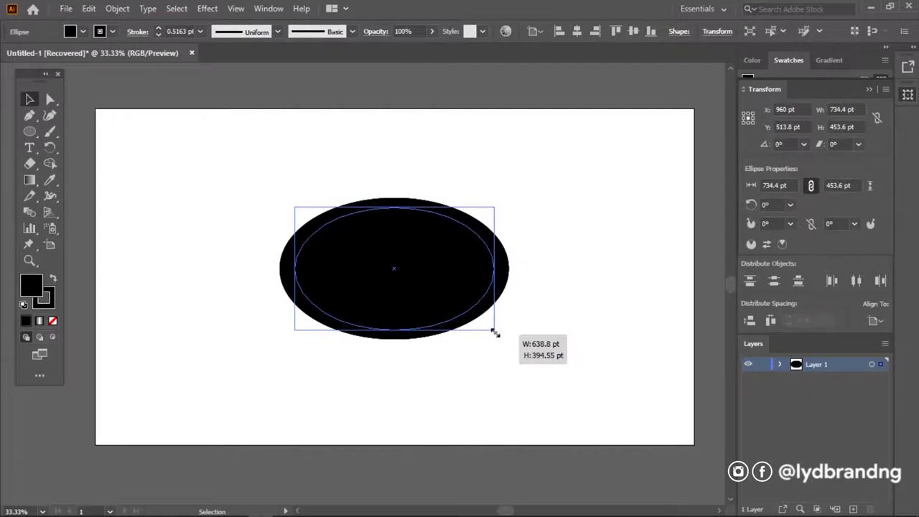
pyautogui.click(907, 95)
pyautogui.click(765, 101)
# Make a smaller copy of the ring near the top and thin it by enlarging its white centre
pyautogui.moveTo(196, 336)
pyautogui.mouseDown()
pyautogui.moveTo(527, 173)
pyautogui.moveTo(523, 209)
pyautogui.mouseUp()
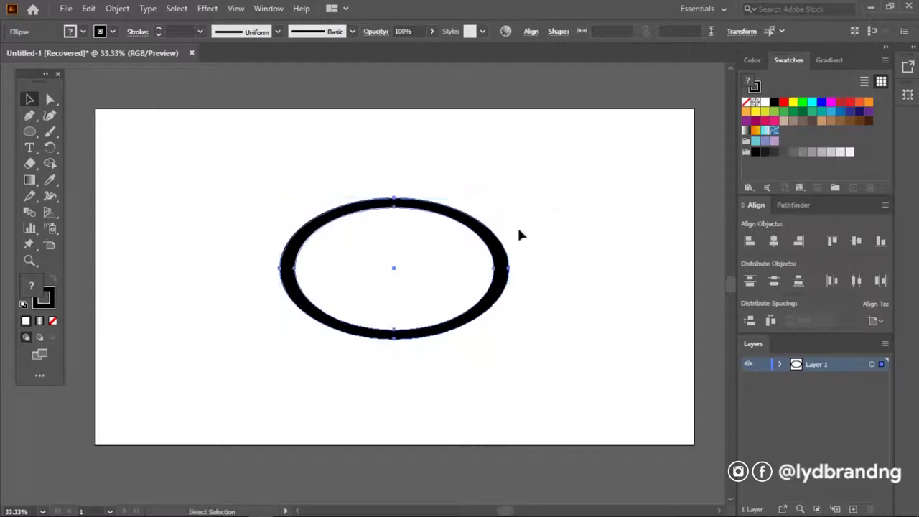
pyautogui.moveTo(508, 339)
pyautogui.mouseDown()
pyautogui.moveTo(446, 275)
pyautogui.moveTo(445, 266)
pyautogui.moveTo(481, 242)
pyautogui.mouseUp()
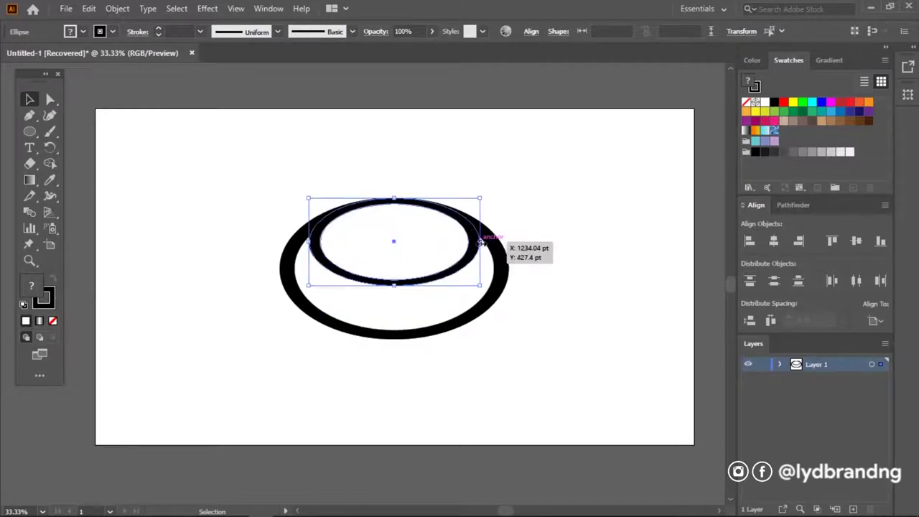
pyautogui.click(448, 282)
pyautogui.moveTo(467, 279); pyautogui.dragTo(457, 272)
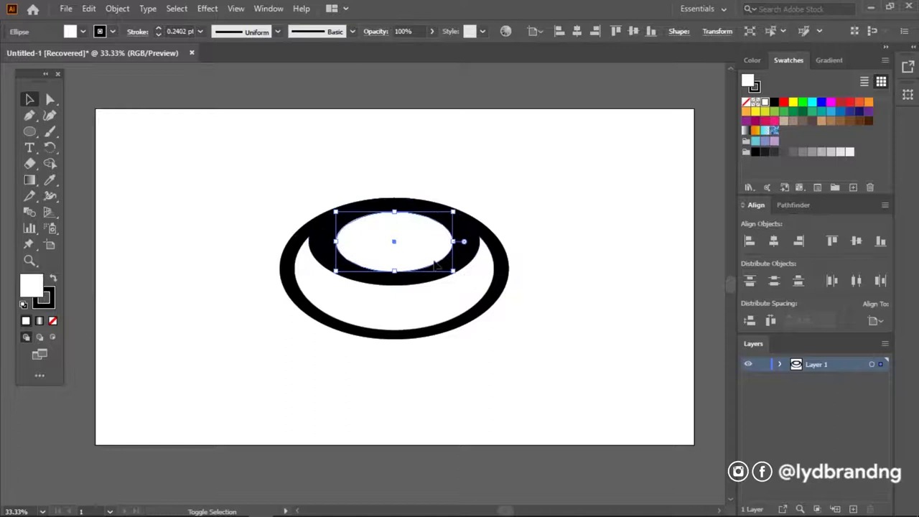
pyautogui.moveTo(455, 274)
pyautogui.mouseDown()
pyautogui.moveTo(463, 278)
pyautogui.moveTo(431, 261)
pyautogui.mouseUp()
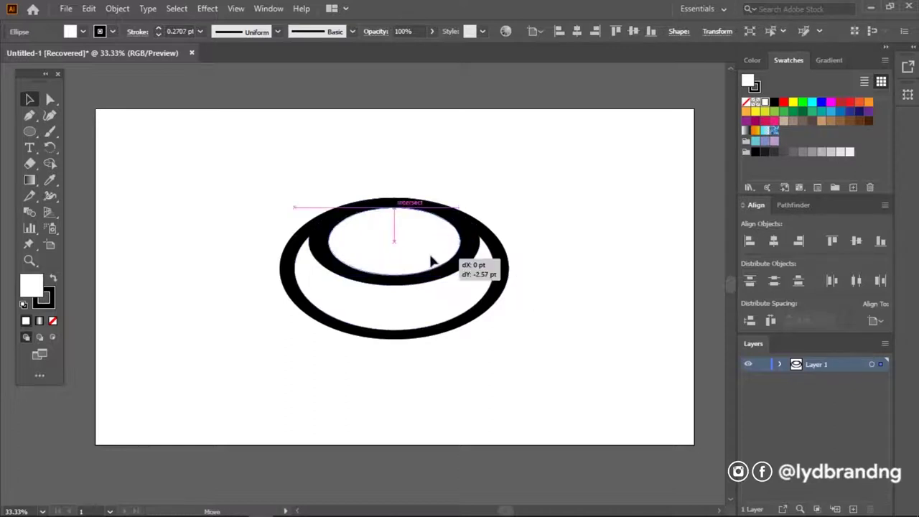
pyautogui.click(208, 303)
# Duplicate the upper ring, rotate it 90° upright, and centre it on the artboard
pyautogui.click(383, 280)
pyautogui.keyDown('shift'); pyautogui.click(384, 266); pyautogui.keyUp('shift')
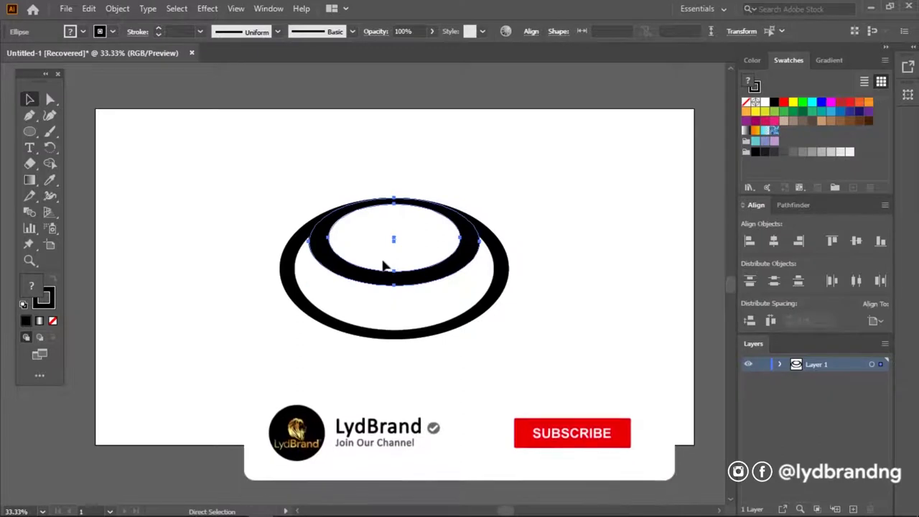
pyautogui.moveTo(407, 262); pyautogui.dragTo(592, 239)
pyautogui.moveTo(667, 269); pyautogui.dragTo(627, 251)
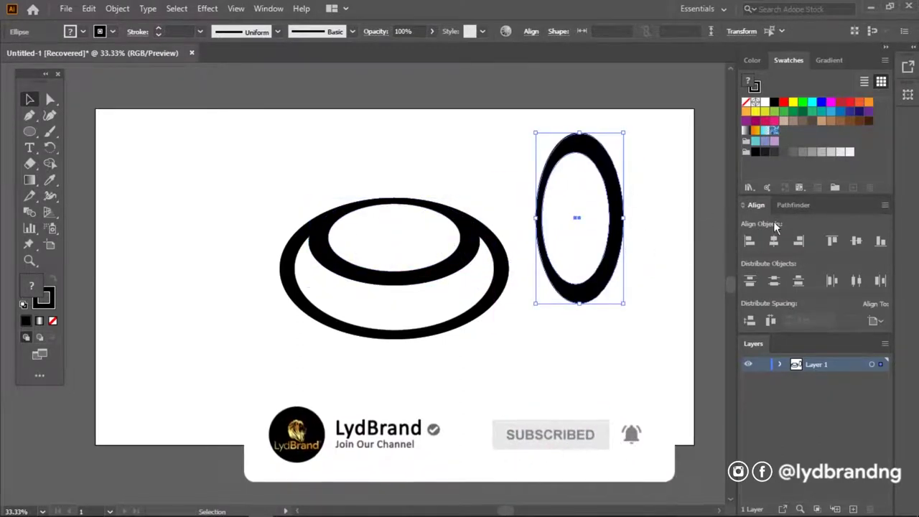
pyautogui.click(773, 240)
pyautogui.click(855, 241)
# Shrink the vertical ring and position it over the emblem's centre
pyautogui.moveTo(402, 254); pyautogui.dragTo(606, 253)
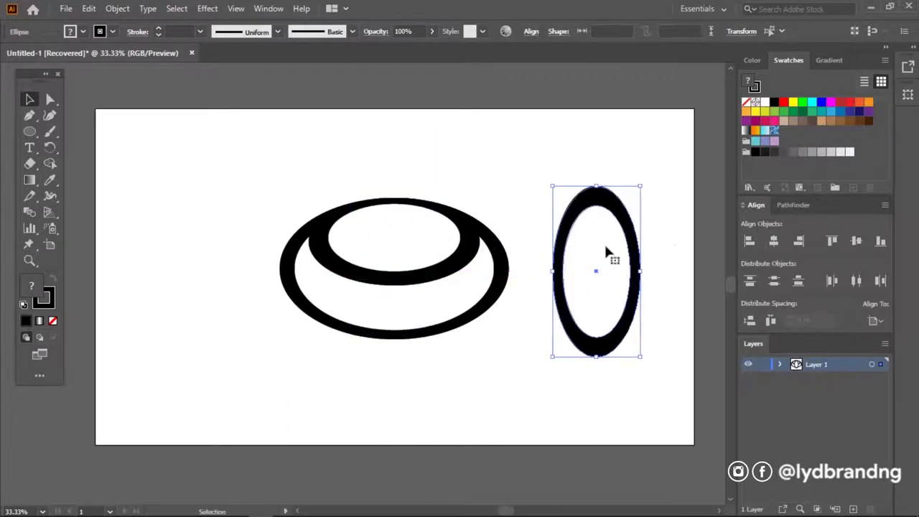
pyautogui.moveTo(641, 358); pyautogui.dragTo(622, 323)
pyautogui.moveTo(595, 219)
pyautogui.mouseDown()
pyautogui.moveTo(395, 235)
pyautogui.moveTo(396, 197)
pyautogui.mouseUp()
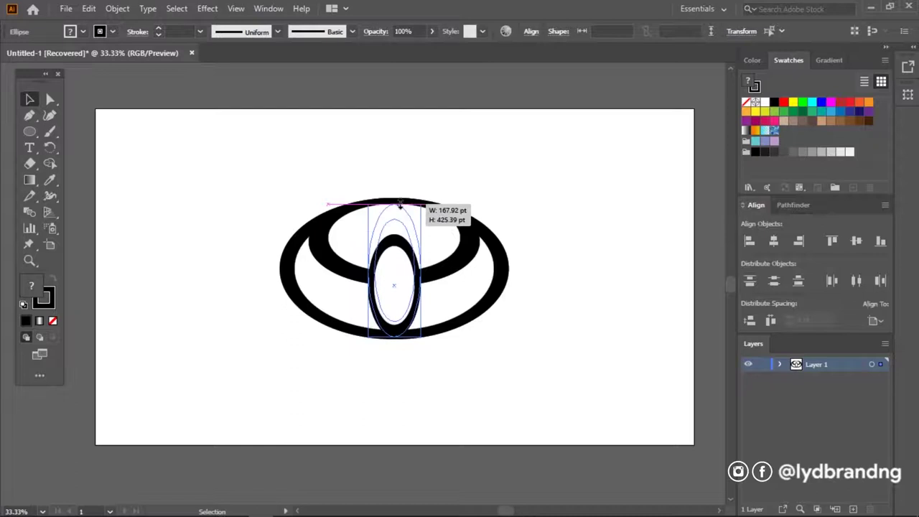
pyautogui.moveTo(395, 339)
pyautogui.mouseDown()
pyautogui.moveTo(415, 334)
pyautogui.moveTo(412, 310)
pyautogui.mouseUp()
pyautogui.hotkey('ctrl', 'f')
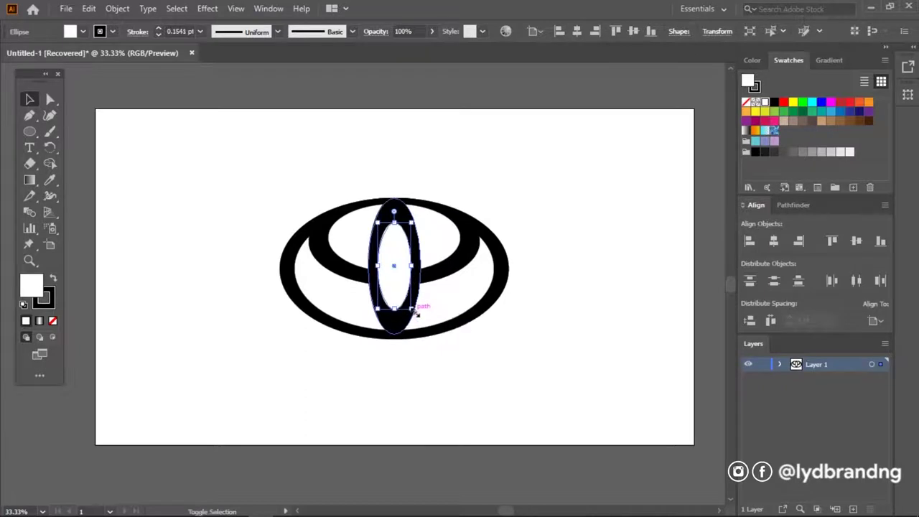
pyautogui.click(439, 395)
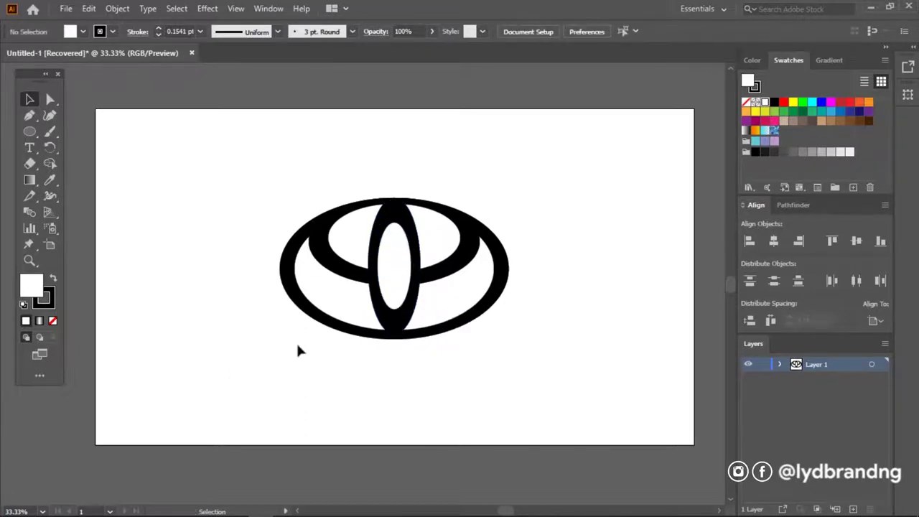
pyautogui.click(320, 248)
pyautogui.keyDown('shift'); pyautogui.click(350, 259); pyautogui.keyUp('shift')
# Raise the upper ring's edge and merge all overlapping ovals into one shape with Shape Builder
pyautogui.moveTo(395, 286); pyautogui.dragTo(396, 277)
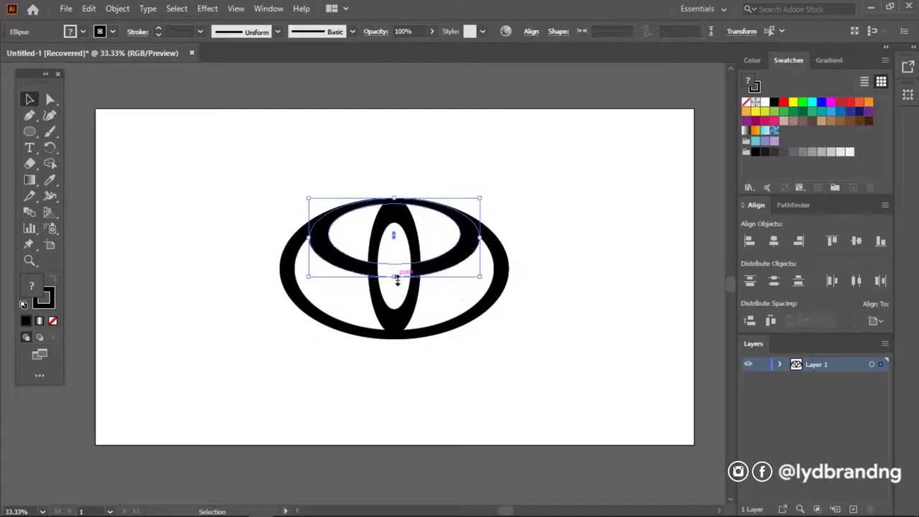
pyautogui.click(222, 217)
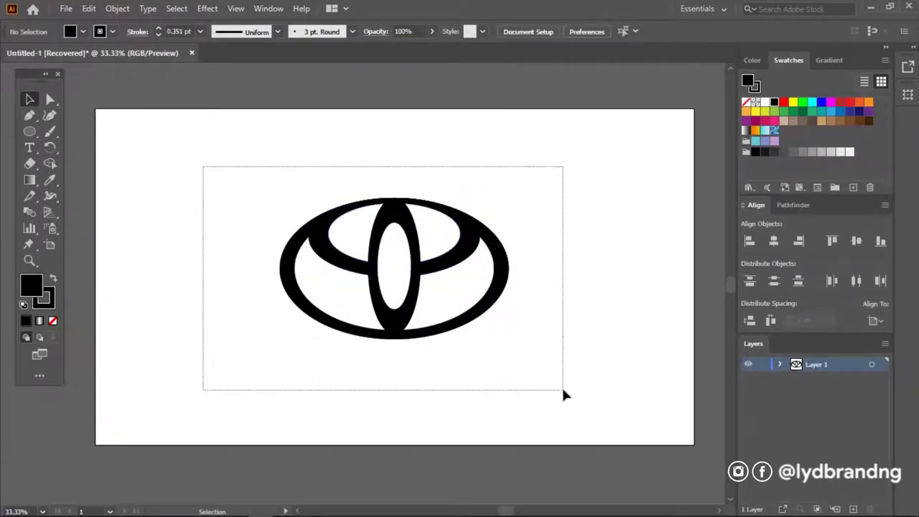
pyautogui.moveTo(564, 393); pyautogui.dragTo(564, 394)
pyautogui.click(49, 163)
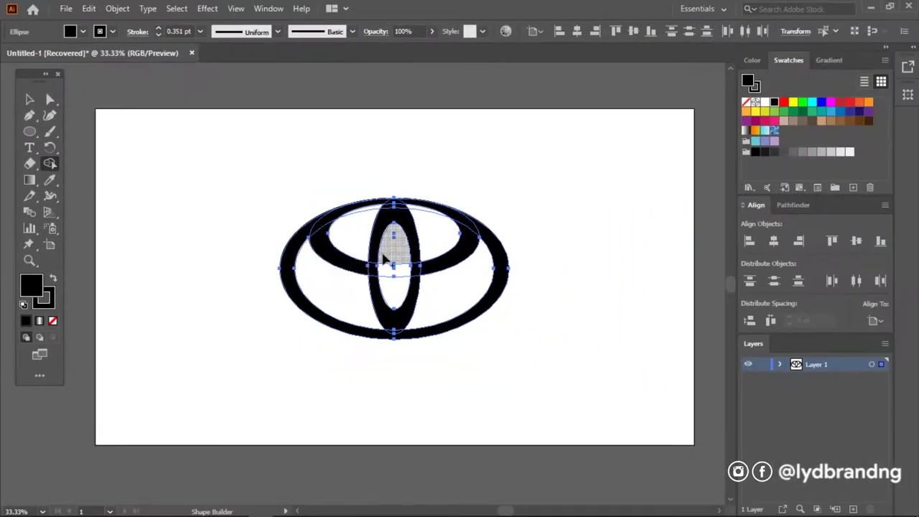
pyautogui.scroll(1, 384, 255)
pyautogui.moveTo(366, 280)
pyautogui.mouseDown()
pyautogui.moveTo(366, 265)
pyautogui.moveTo(445, 279)
pyautogui.mouseUp()
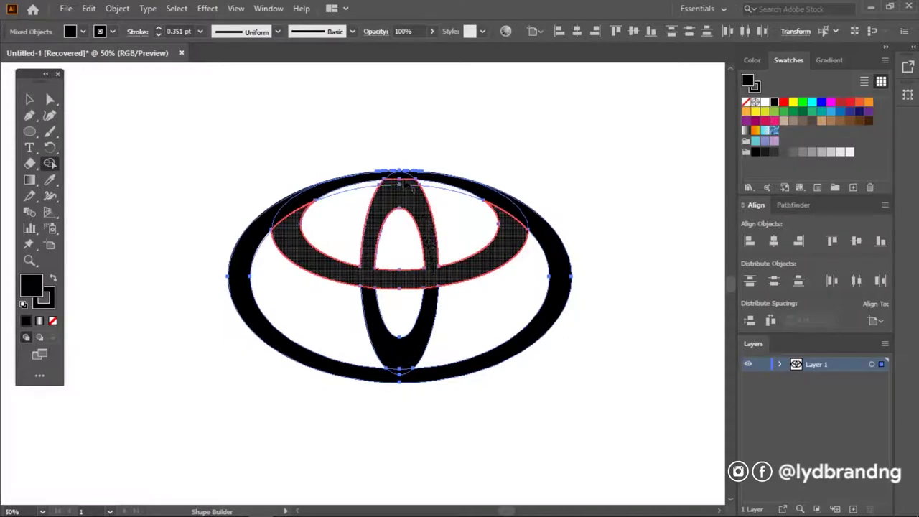
pyautogui.moveTo(411, 362)
pyautogui.mouseDown()
pyautogui.moveTo(394, 380)
pyautogui.moveTo(431, 381)
pyautogui.mouseUp()
pyautogui.moveTo(375, 287); pyautogui.dragTo(441, 291)
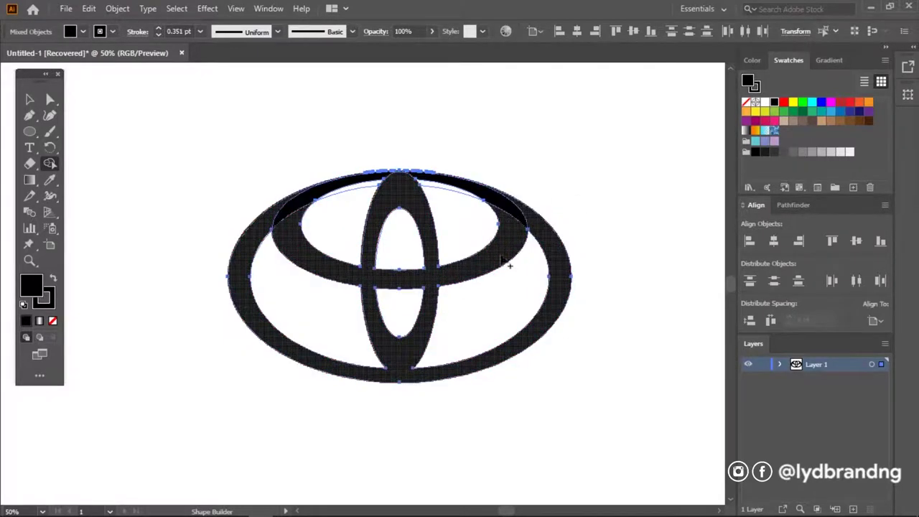
# Inspect the merged emblem, deleting it and undoing the deletion
pyautogui.scroll(1, 414, 188)
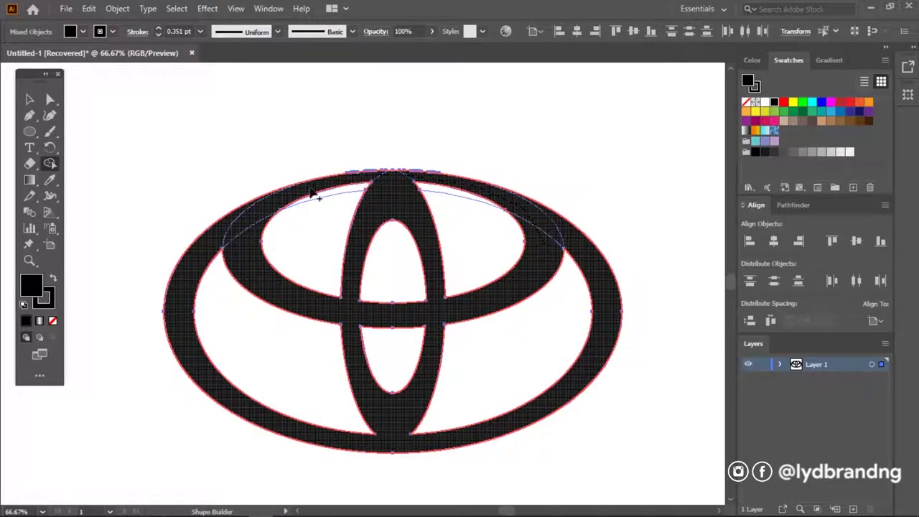
pyautogui.scroll(2, 384, 185)
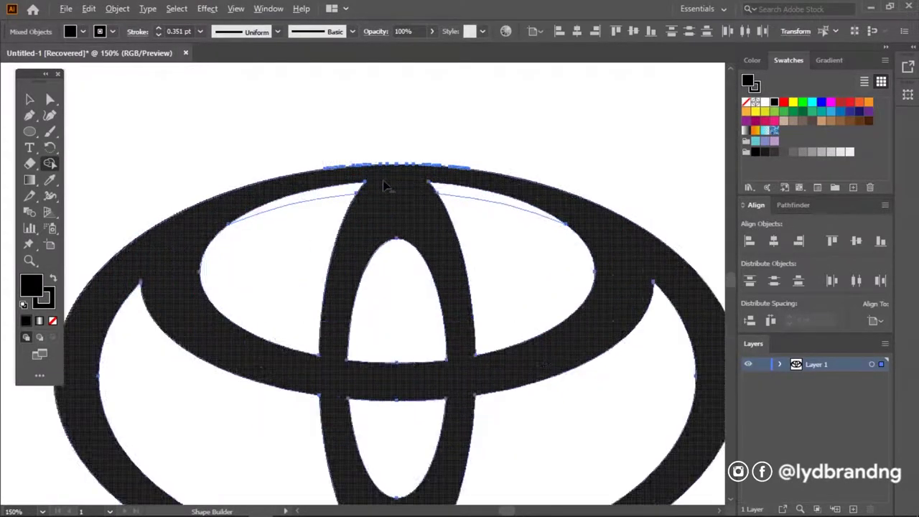
pyautogui.scroll(-3, 384, 185)
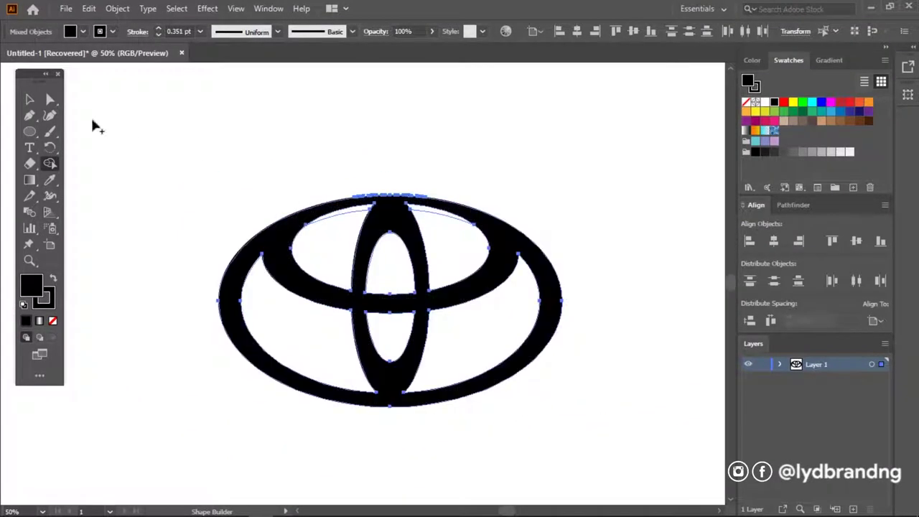
pyautogui.click(30, 99)
pyautogui.click(619, 311)
pyautogui.scroll(-1, 467, 352)
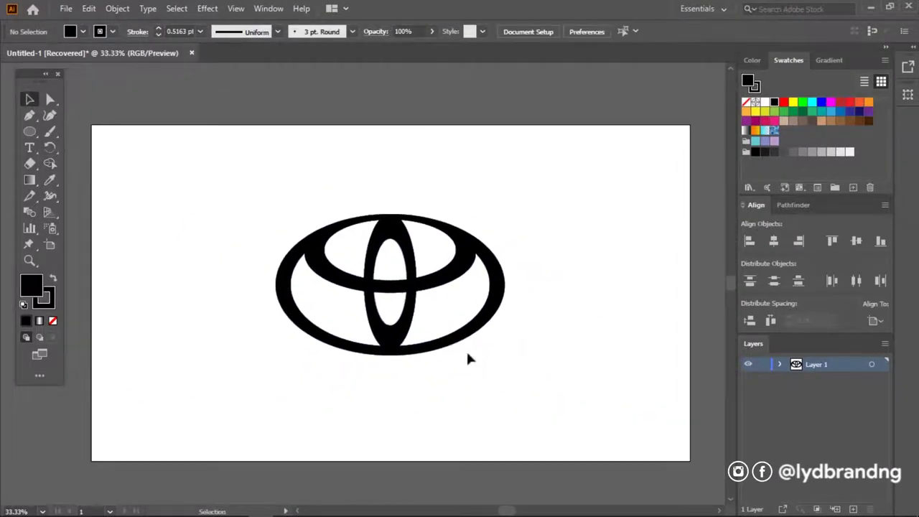
pyautogui.click(461, 340)
pyautogui.press('a')
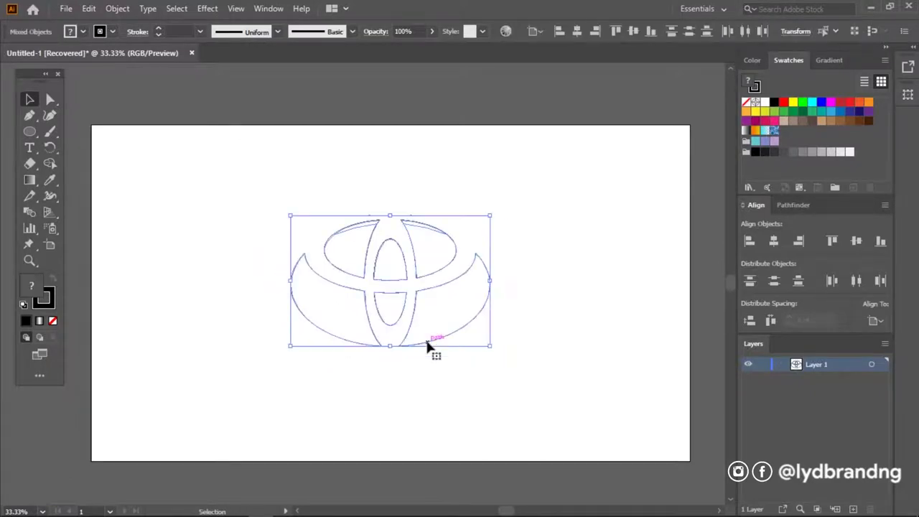
pyautogui.press('Delete')
pyautogui.hotkey('ctrl', 'z')
# Centre the emblem horizontally and vertically on the artboard, then nudge it upward
pyautogui.click(549, 362)
pyautogui.moveTo(422, 346); pyautogui.dragTo(447, 333)
pyautogui.click(459, 387)
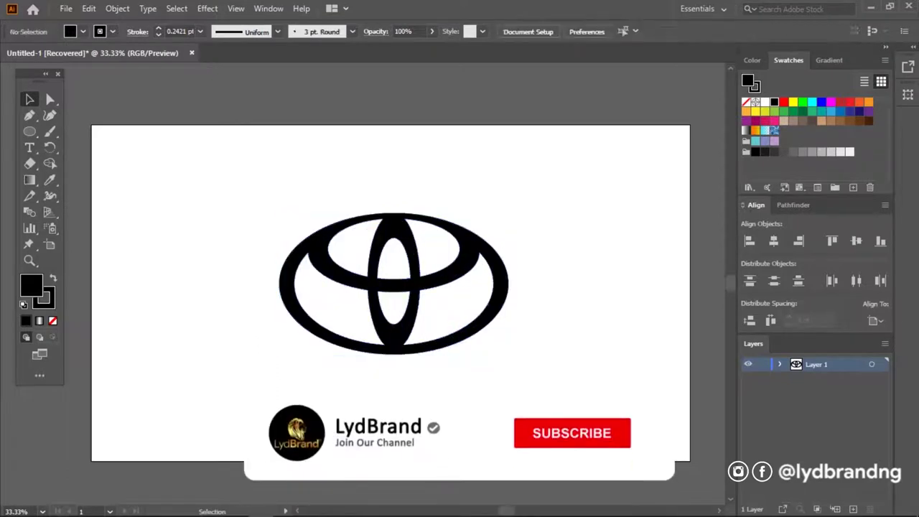
pyautogui.click(505, 307)
pyautogui.click(773, 241)
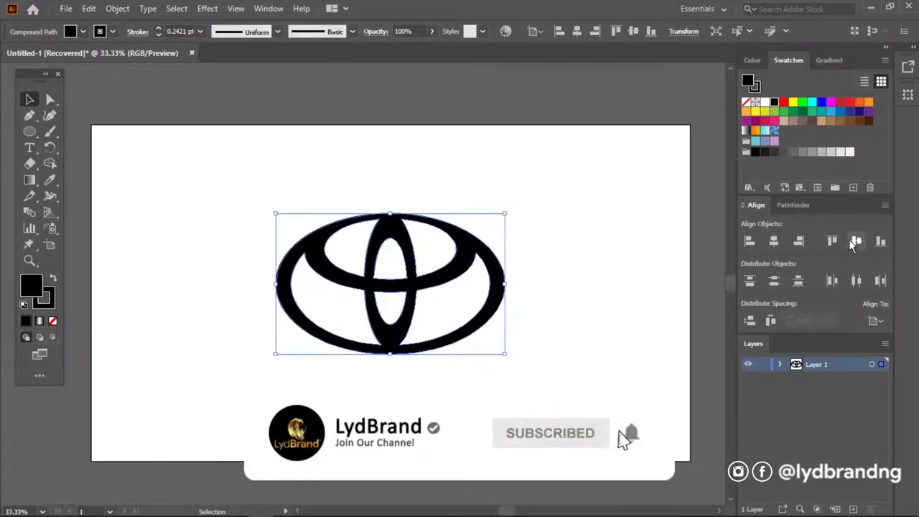
pyautogui.click(856, 242)
pyautogui.hotkey('shift', 'Up')
pyautogui.hotkey('shift', 'Up')
pyautogui.hotkey('shift', 'Up')
pyautogui.hotkey('shift', 'Up')
pyautogui.hotkey('shift', 'Up')
pyautogui.hotkey('shift', 'Up')
pyautogui.click(623, 327)
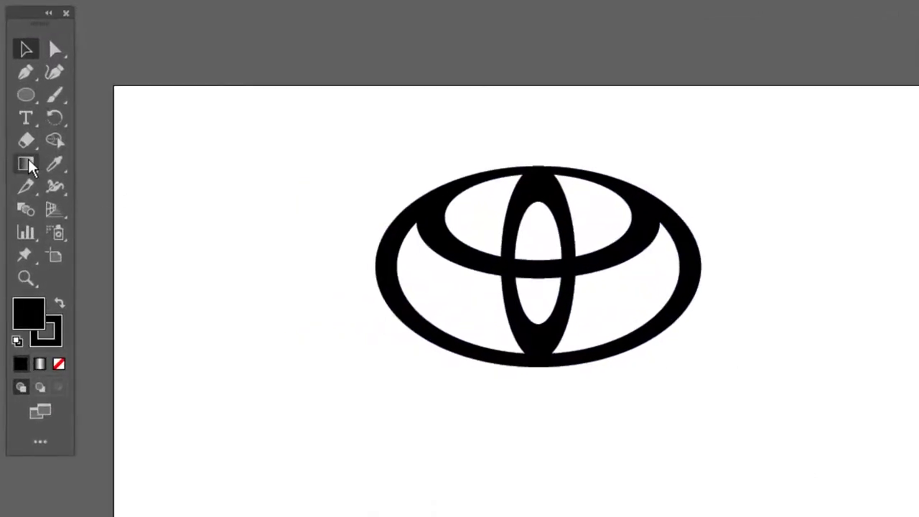
pyautogui.click(27, 132)
# Add TOYOTA text below the emblem and choose its font
pyautogui.click(293, 376)
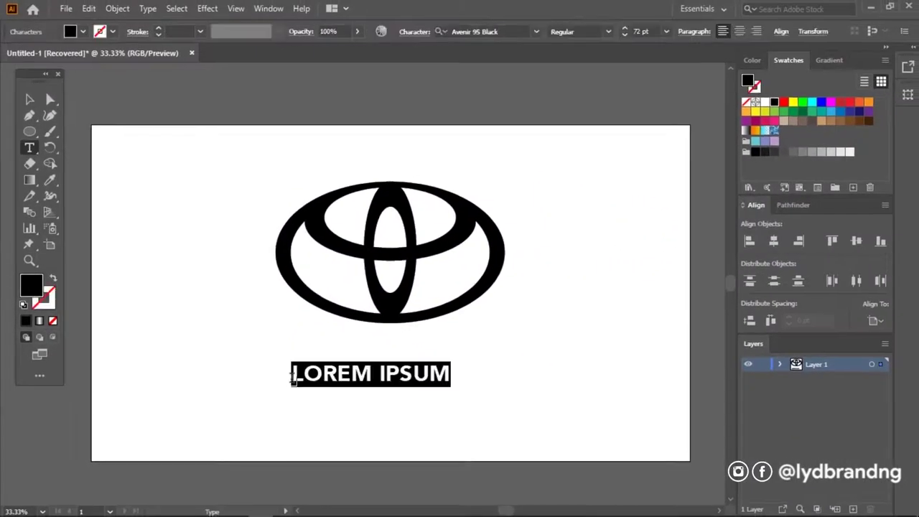
pyautogui.write('TOYOTA')
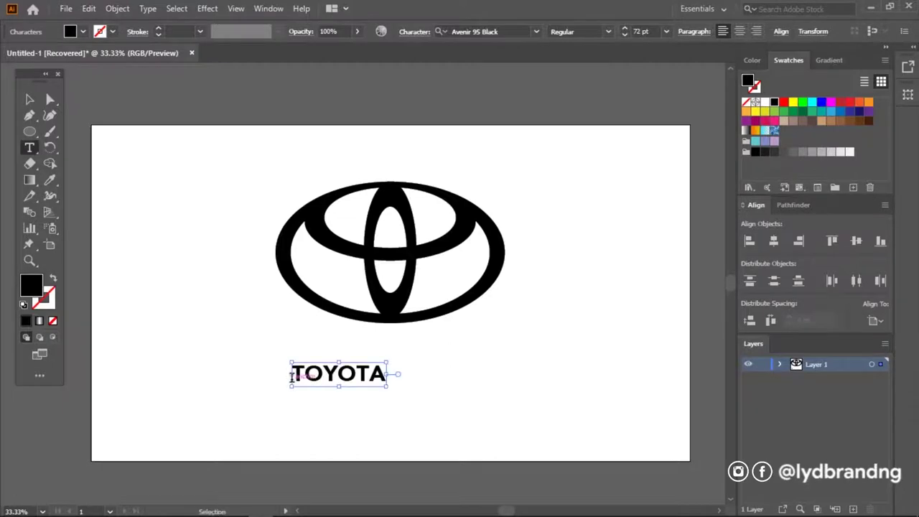
pyautogui.doubleClick(291, 376)
pyautogui.click(495, 32)
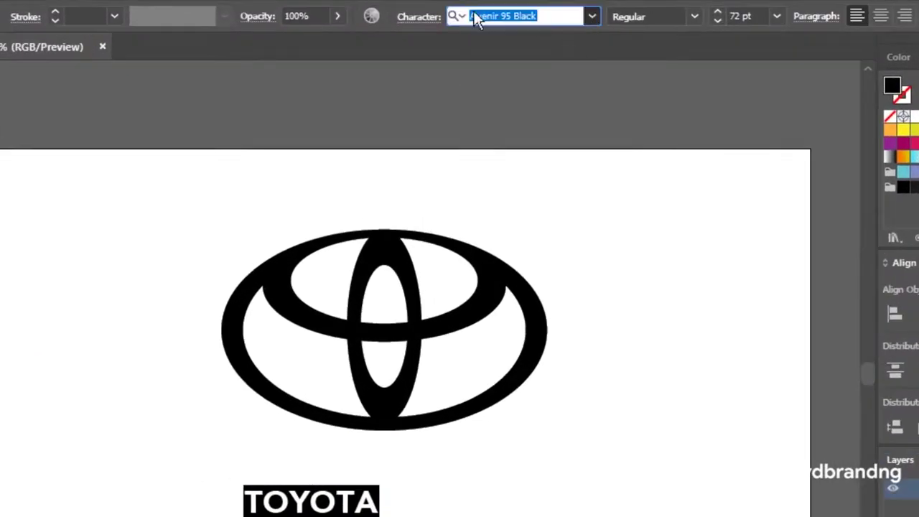
pyautogui.click(474, 18)
pyautogui.click(494, 108)
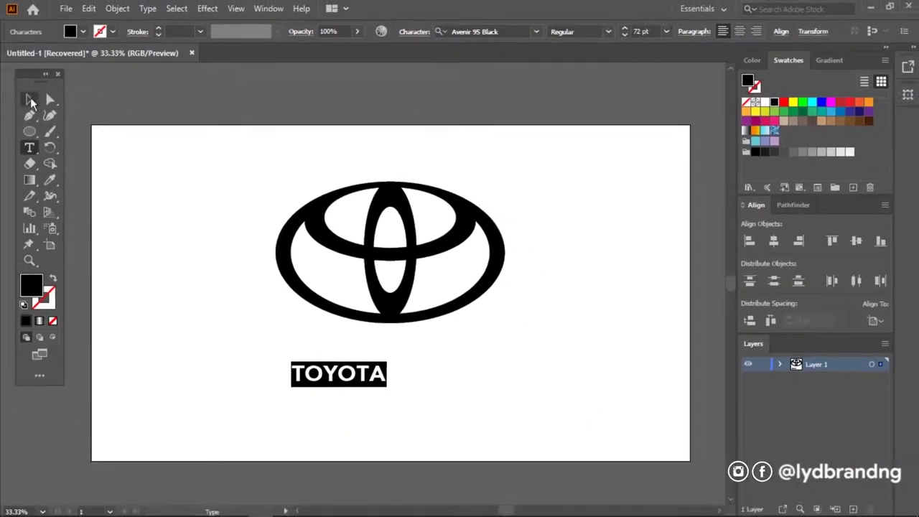
# Enlarge the TOYOTA text and centre it horizontally under the emblem
pyautogui.click(31, 100)
pyautogui.moveTo(387, 388)
pyautogui.mouseDown()
pyautogui.moveTo(445, 400)
pyautogui.moveTo(465, 392)
pyautogui.mouseUp()
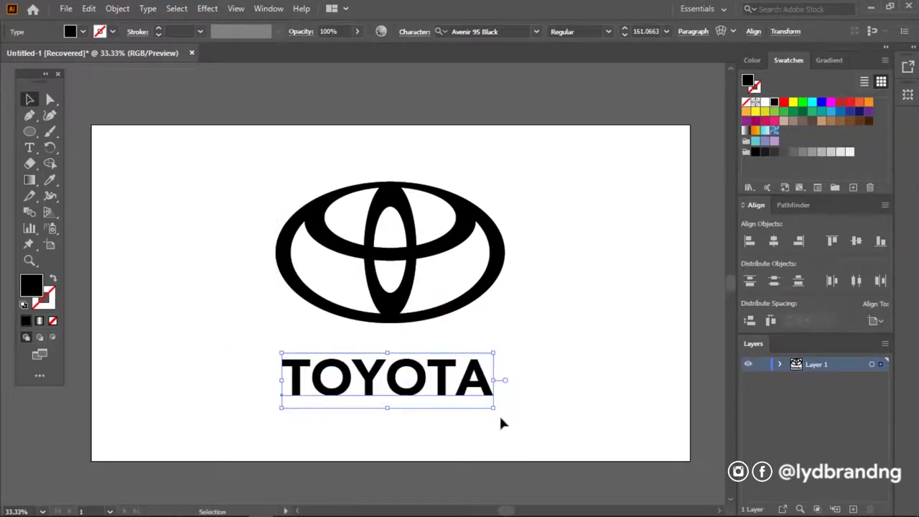
pyautogui.hotkey('ctrl', 'a')
pyautogui.click(774, 241)
pyautogui.click(554, 372)
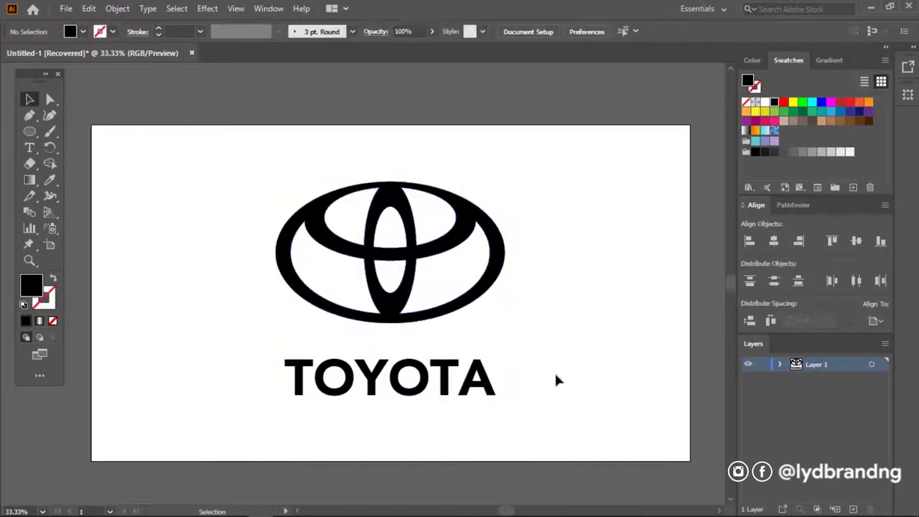
# Colour the TOYOTA text red and nudge it slightly upward
pyautogui.click(488, 380)
pyautogui.click(783, 102)
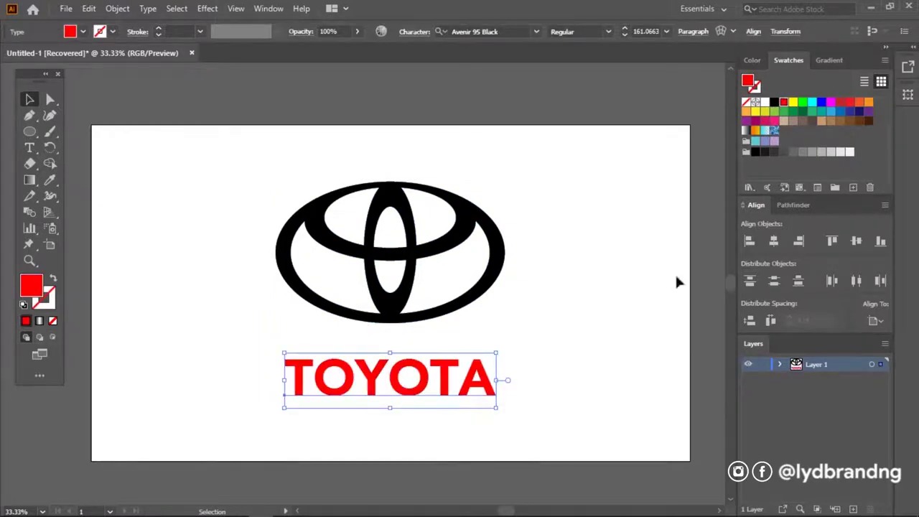
pyautogui.click(593, 343)
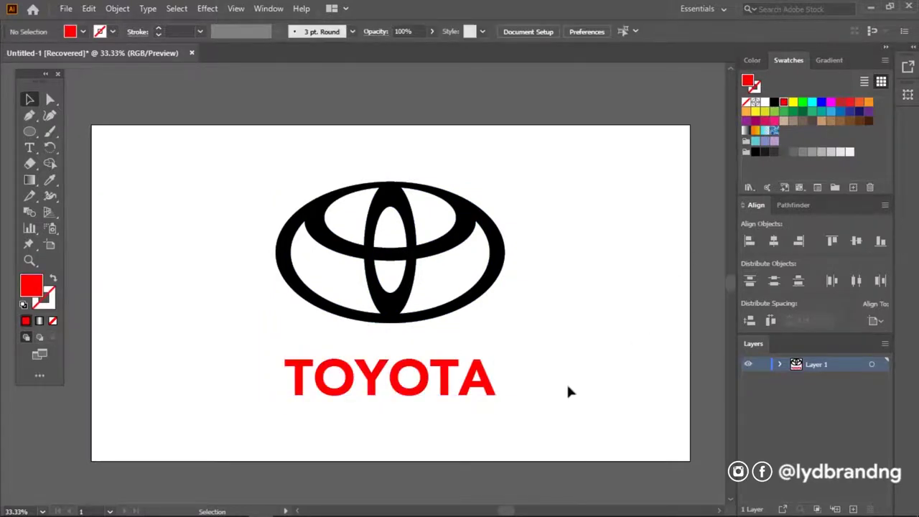
pyautogui.click(468, 395)
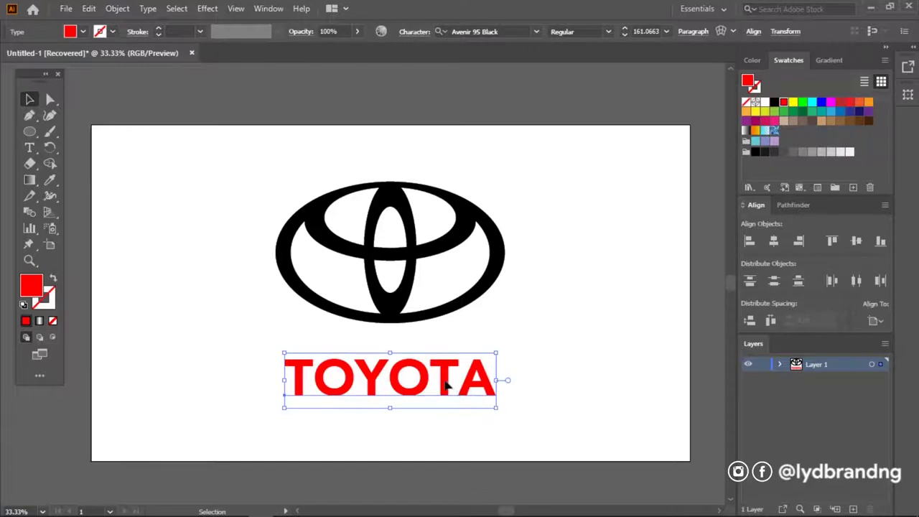
pyautogui.moveTo(446, 386); pyautogui.dragTo(446, 381)
pyautogui.hotkey('ctrl', 'a')
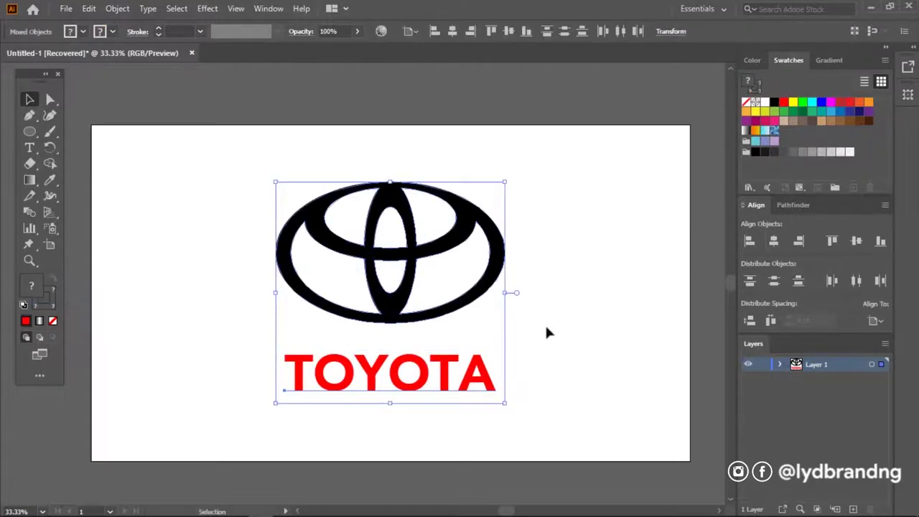
# Export the logo as a PNG named Toyota Logo, then draw an artboard-sized rectangle
pyautogui.click(544, 334)
pyautogui.click(65, 8)
pyautogui.moveTo(91, 246)
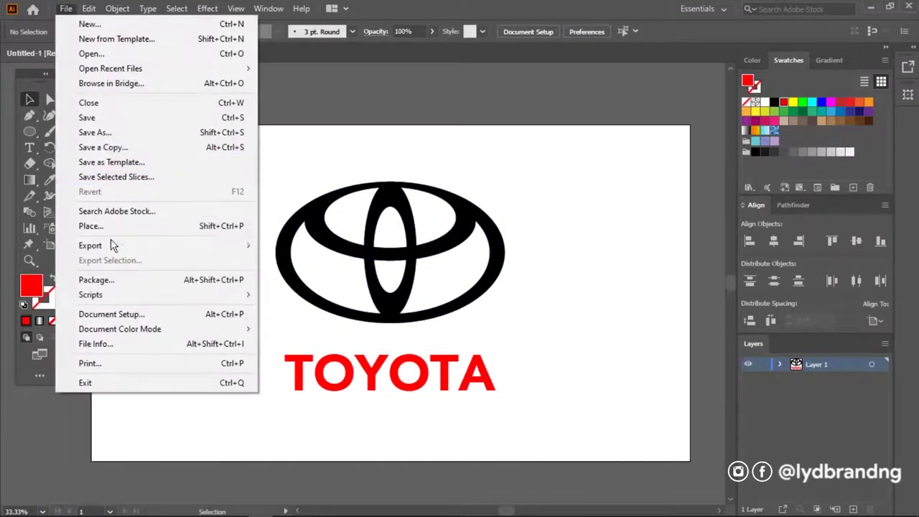
pyautogui.click(285, 261)
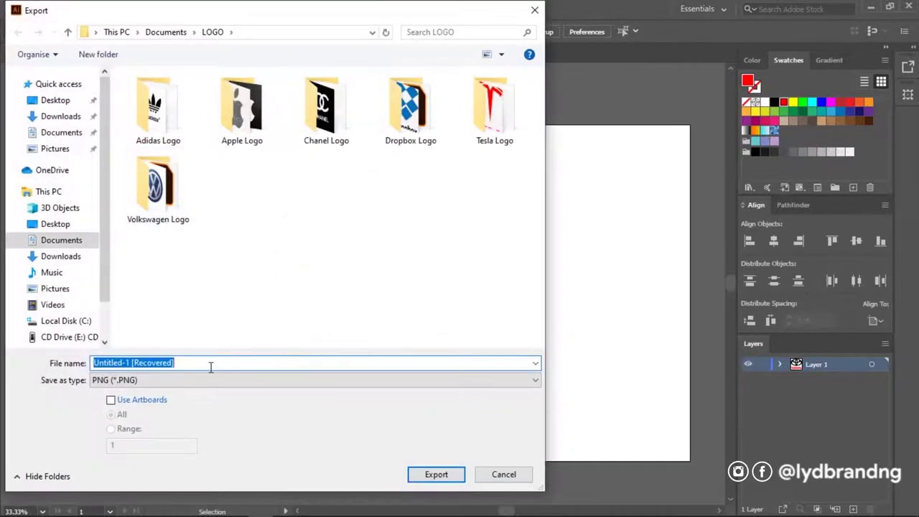
pyautogui.write('Toyota Logo')
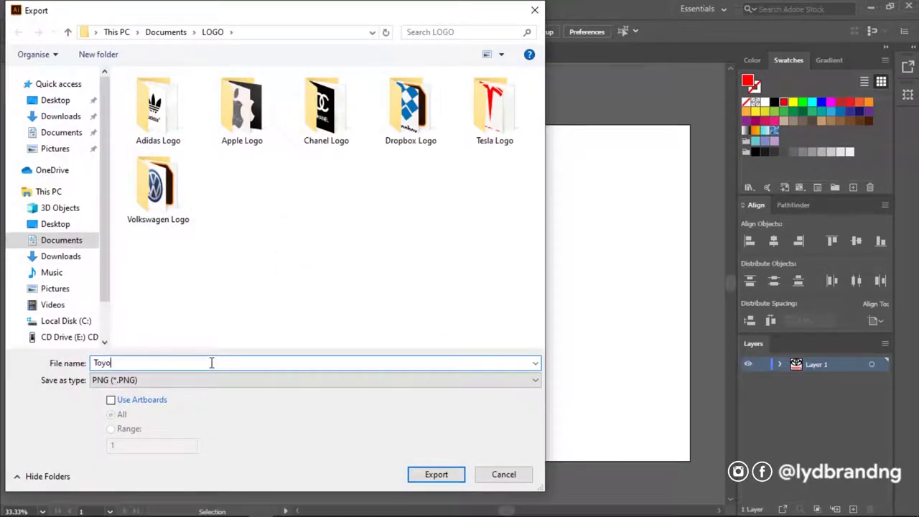
pyautogui.click(435, 475)
pyautogui.click(474, 452)
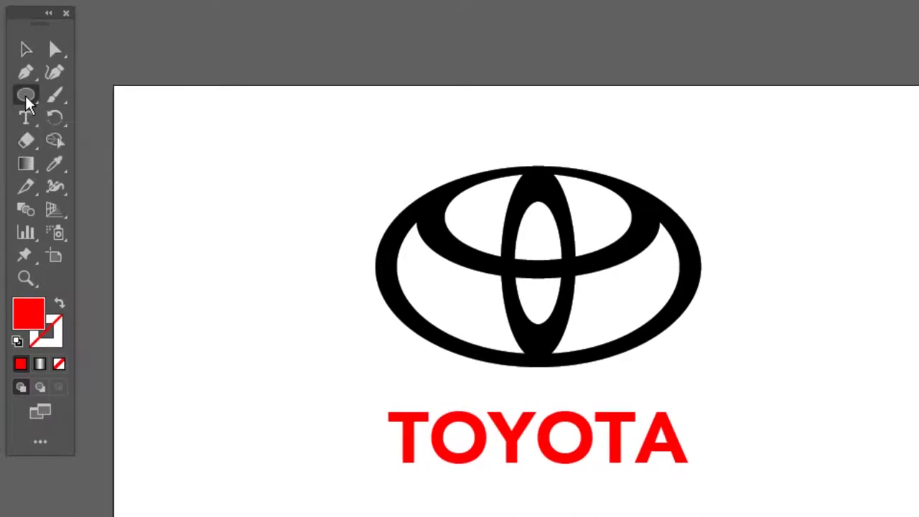
pyautogui.click(25, 94)
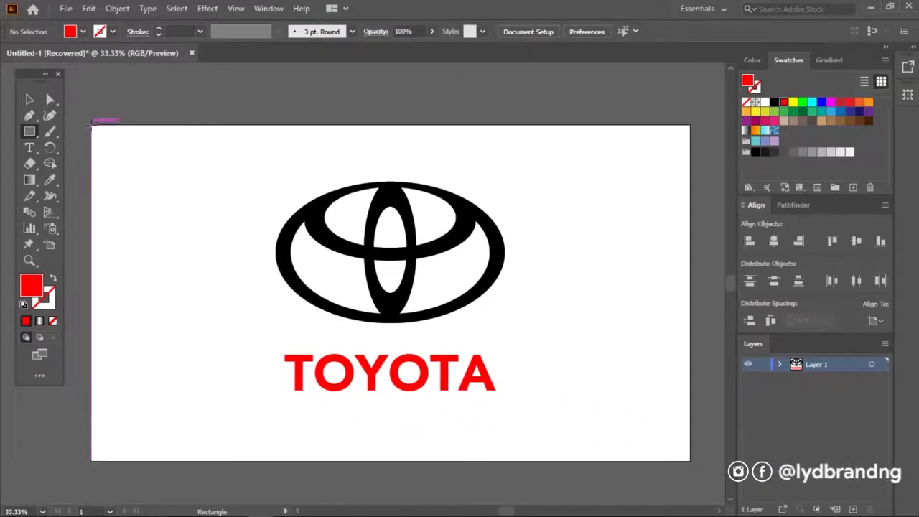
pyautogui.moveTo(94, 123); pyautogui.dragTo(689, 460)
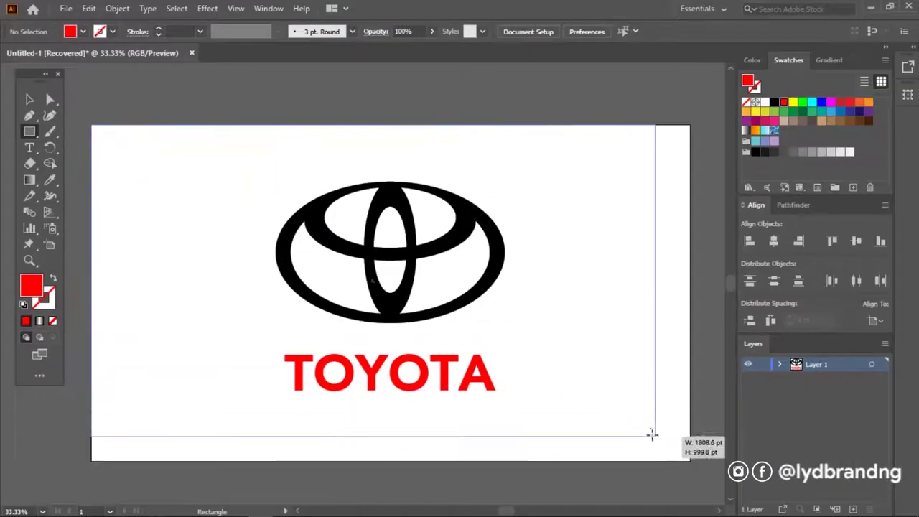
# Send the artboard-sized rectangle behind the logo and fill it white
pyautogui.rightClick(623, 365)
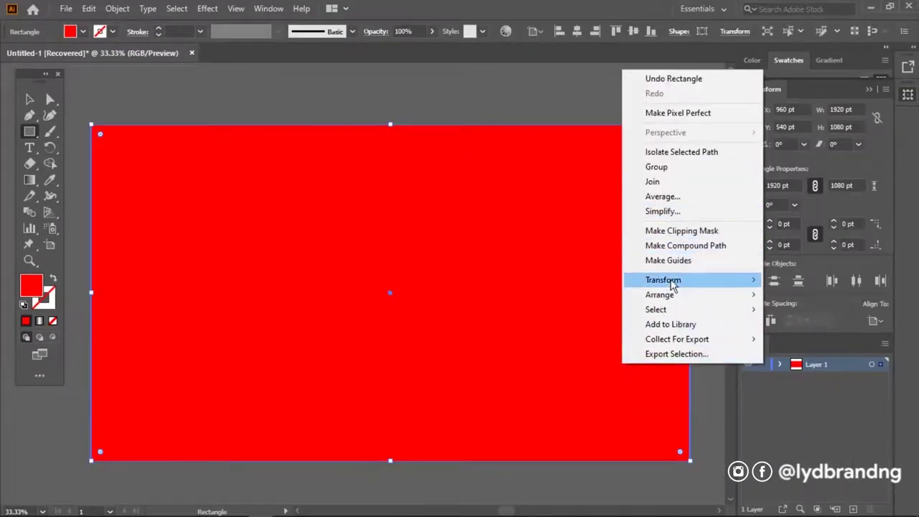
pyautogui.click(549, 343)
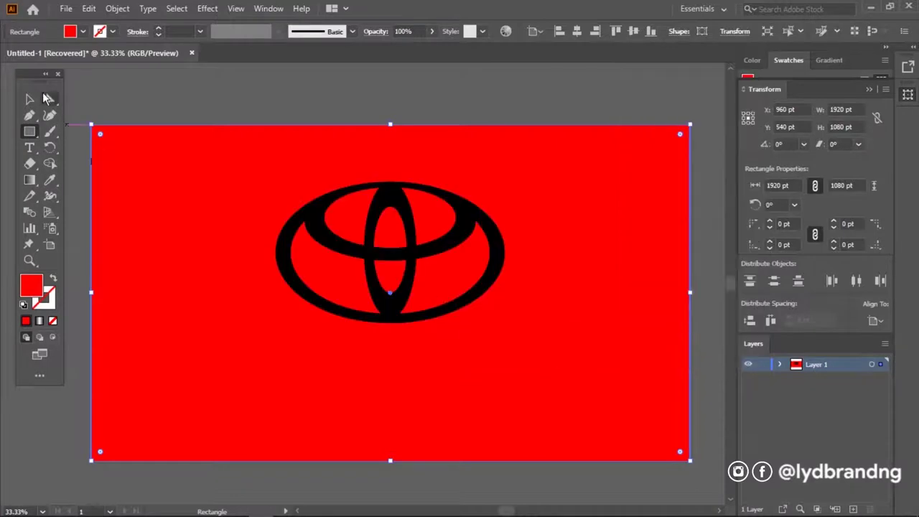
pyautogui.click(435, 392)
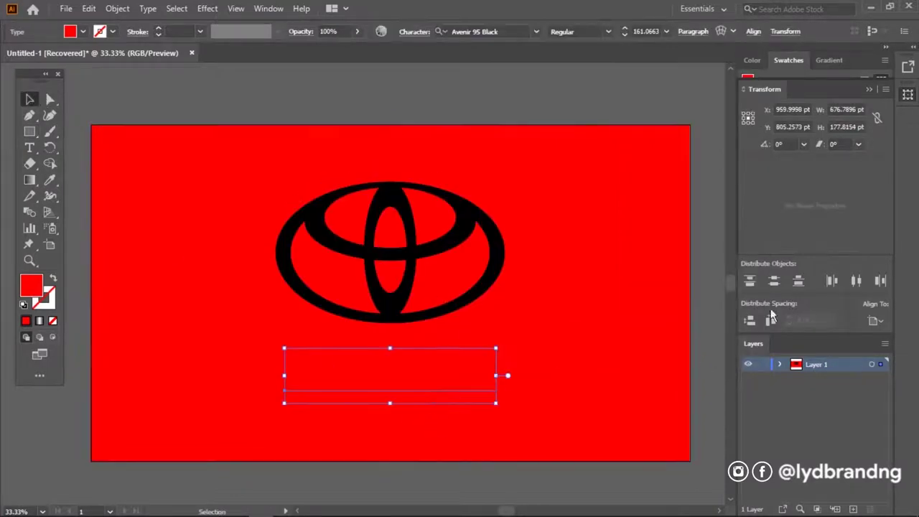
pyautogui.click(619, 214)
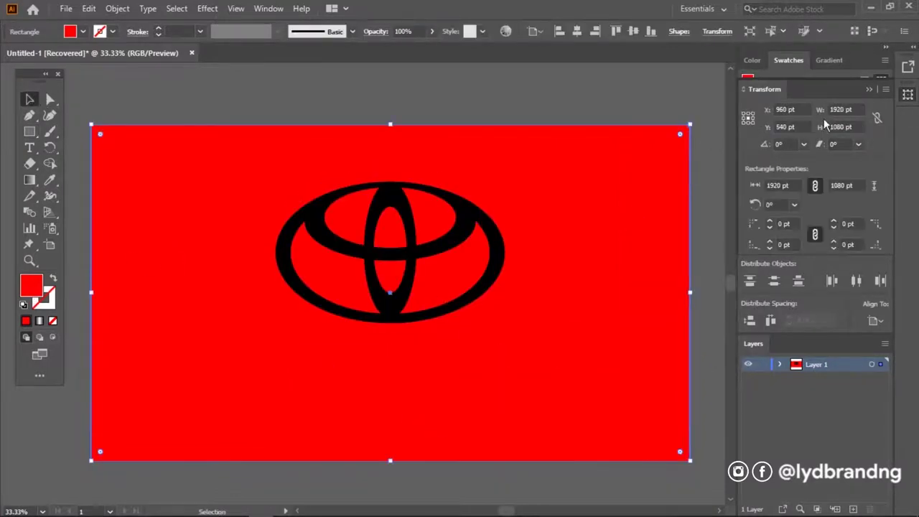
pyautogui.click(870, 108)
pyautogui.click(766, 105)
pyautogui.click(74, 144)
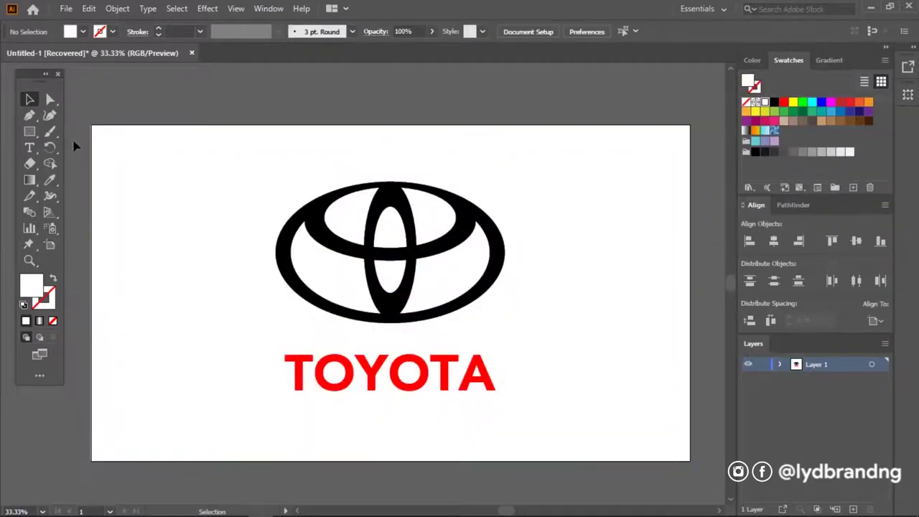
# Export the white-background artwork as a JPEG named 'Toyota Logo'
pyautogui.click(65, 8)
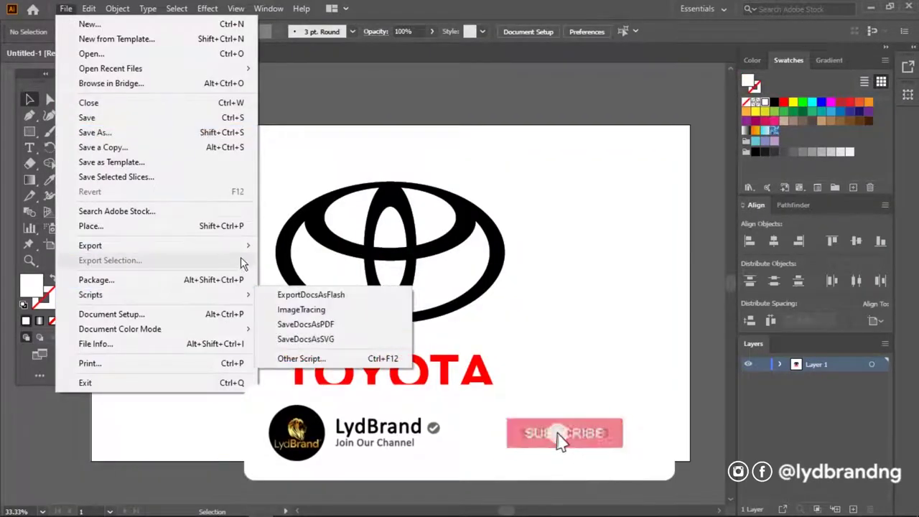
pyautogui.click(291, 261)
pyautogui.write('Toyota Logo')
pyautogui.click(315, 380)
pyautogui.click(287, 286)
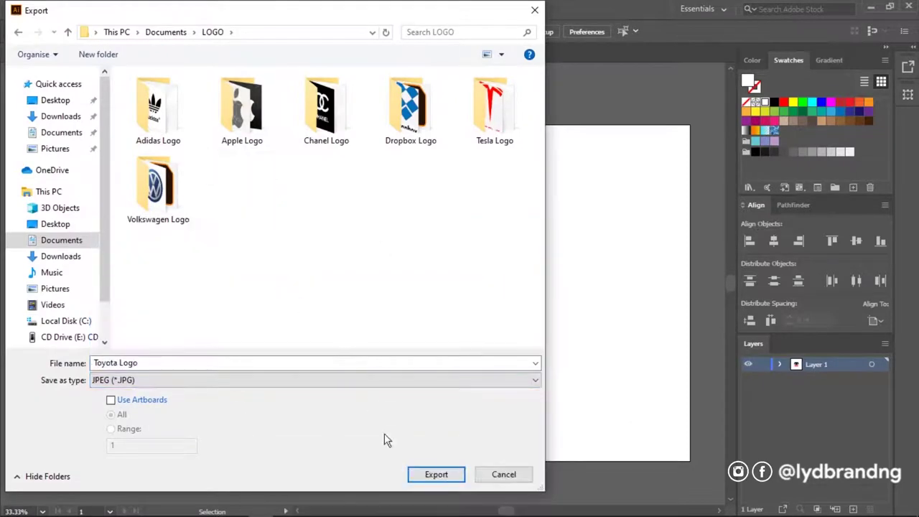
pyautogui.click(436, 475)
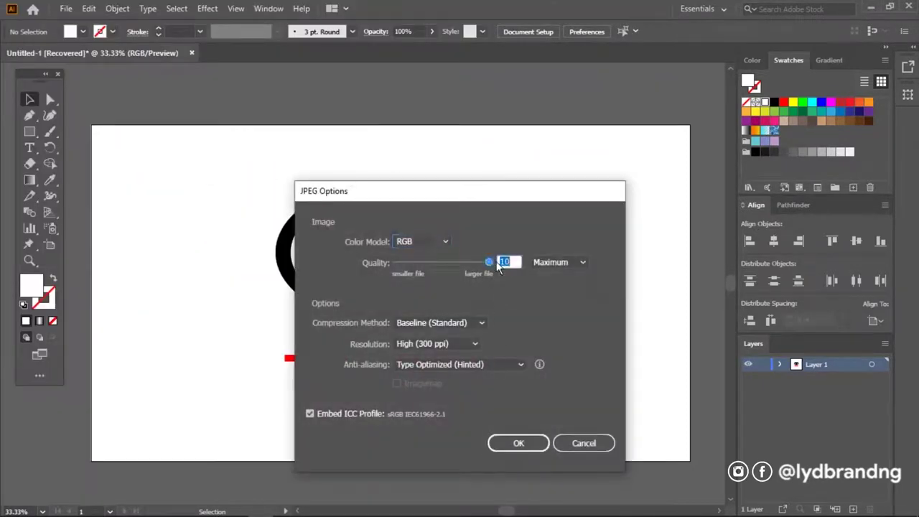
pyautogui.click(510, 444)
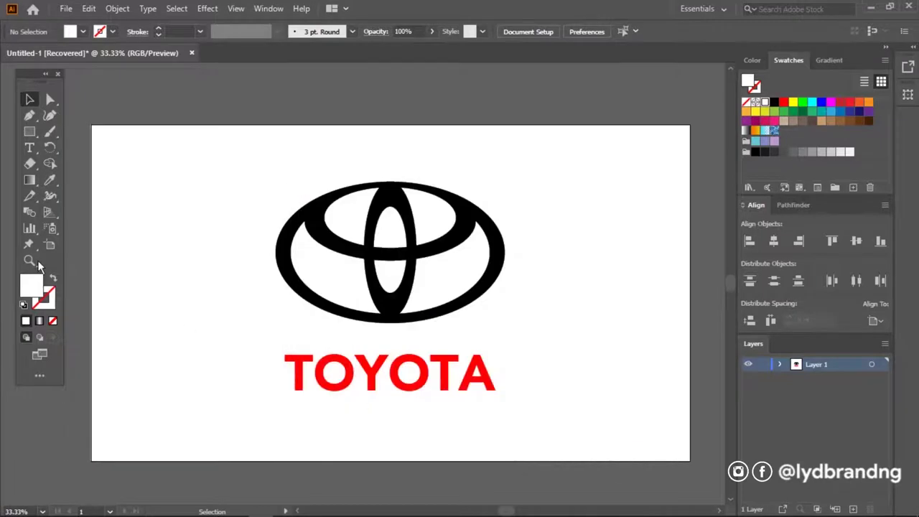
# Fill the background rectangle black and turn the Toyota emblem white
pyautogui.click(159, 267)
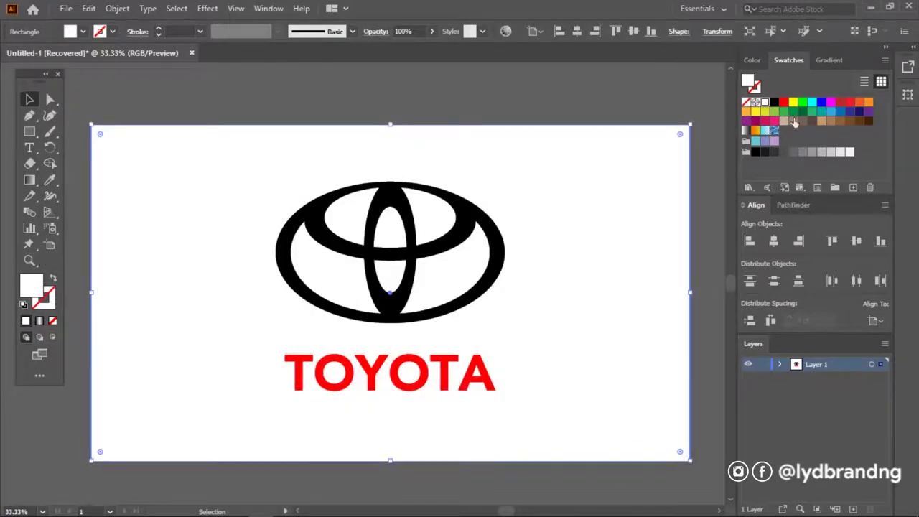
pyautogui.click(754, 153)
pyautogui.click(461, 246)
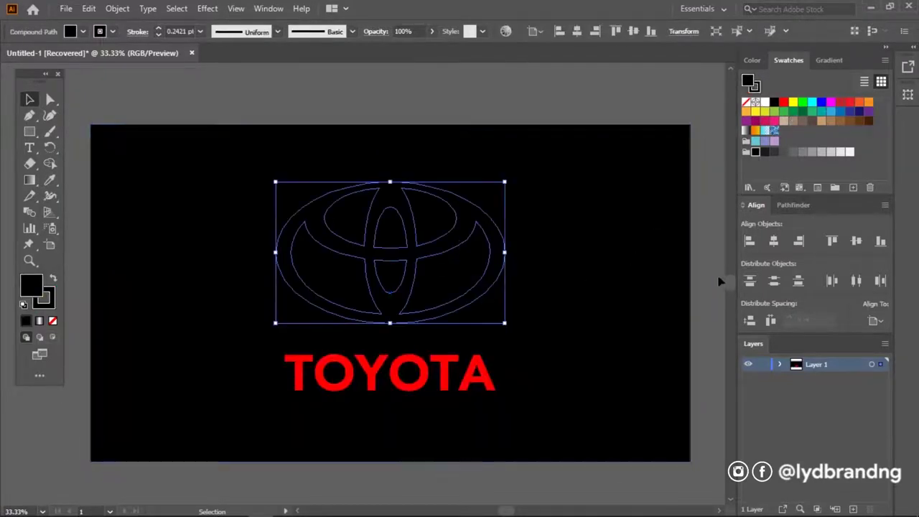
pyautogui.click(764, 102)
pyautogui.click(507, 486)
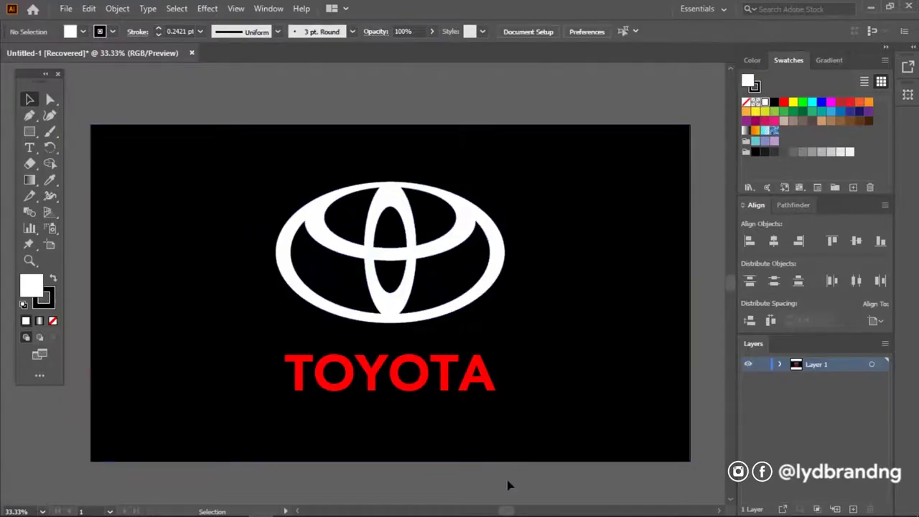
pyautogui.click(66, 8)
pyautogui.moveTo(91, 246)
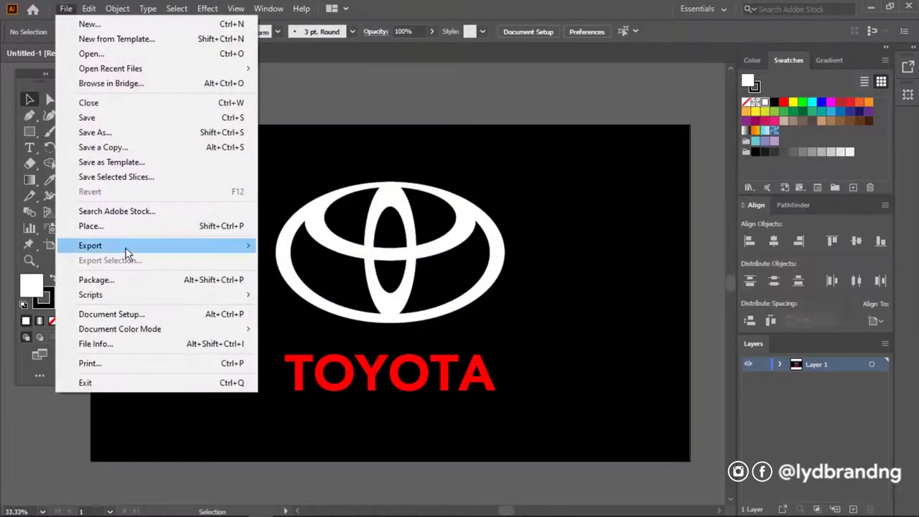
# Export the white-on-black version as JPEG 'Toyota Logo copy', accepting the default quality settings
pyautogui.click(282, 261)
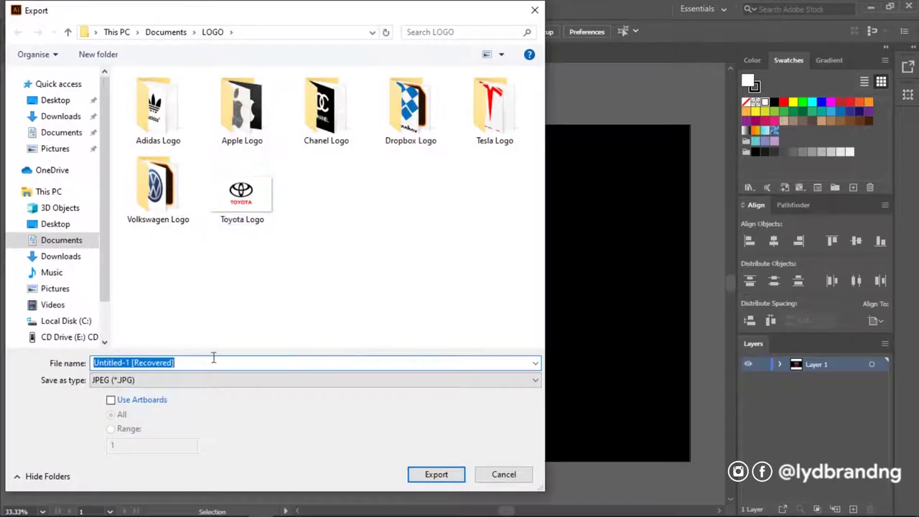
pyautogui.click(242, 188)
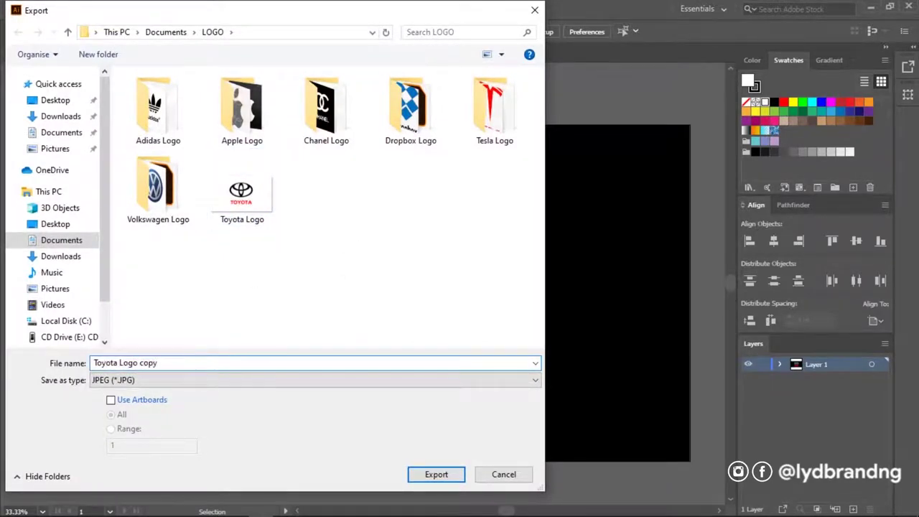
pyautogui.click(436, 475)
pyautogui.click(518, 442)
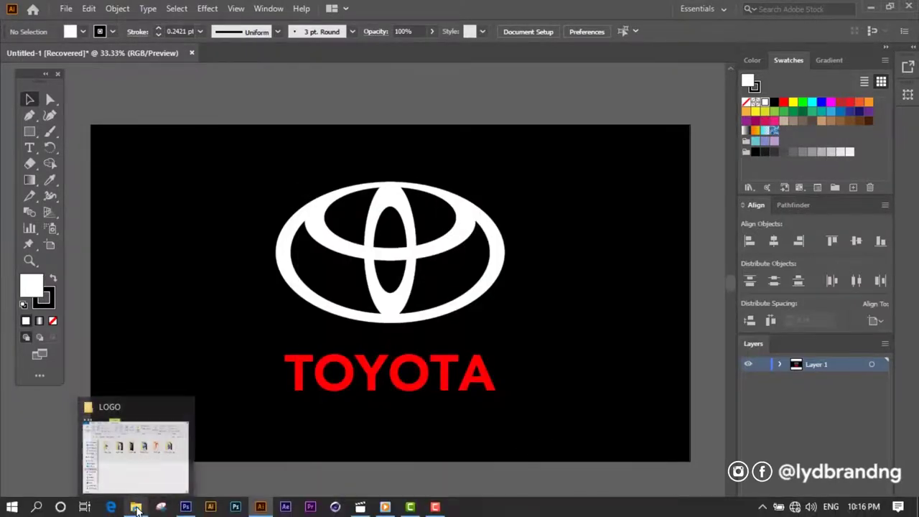
pyautogui.click(138, 508)
pyautogui.doubleClick(267, 301)
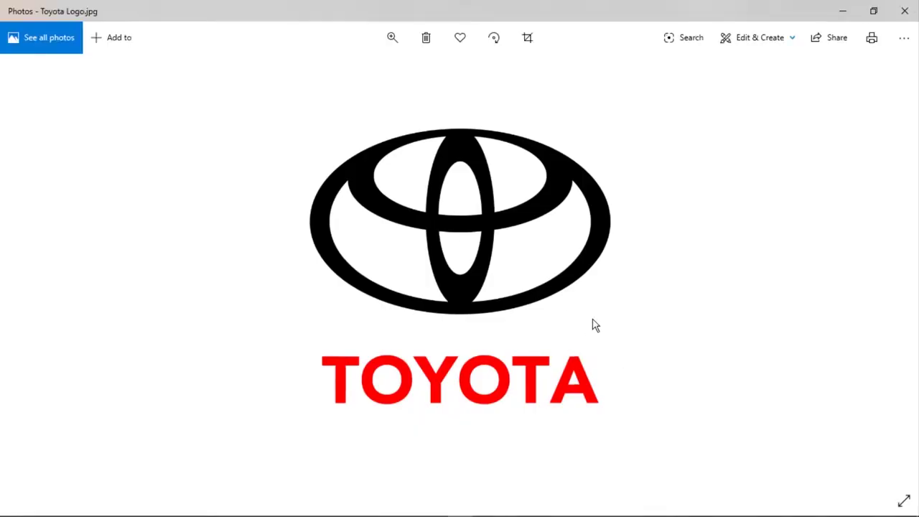
pyautogui.scroll(3, 502, 251)
pyautogui.moveTo(396, 182)
pyautogui.mouseDown()
pyautogui.moveTo(494, 330)
pyautogui.moveTo(511, 122)
pyautogui.mouseUp()
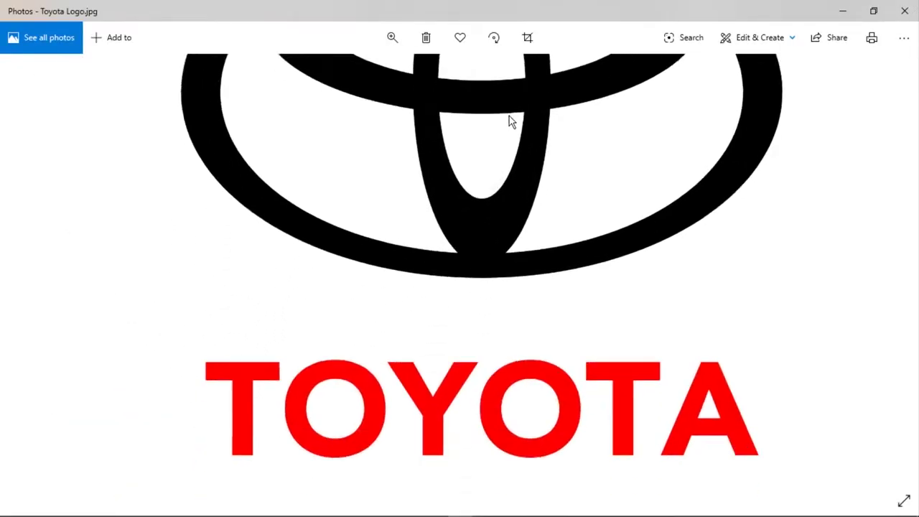
pyautogui.scroll(-3, 656, 246)
pyautogui.scroll(2, 535, 262)
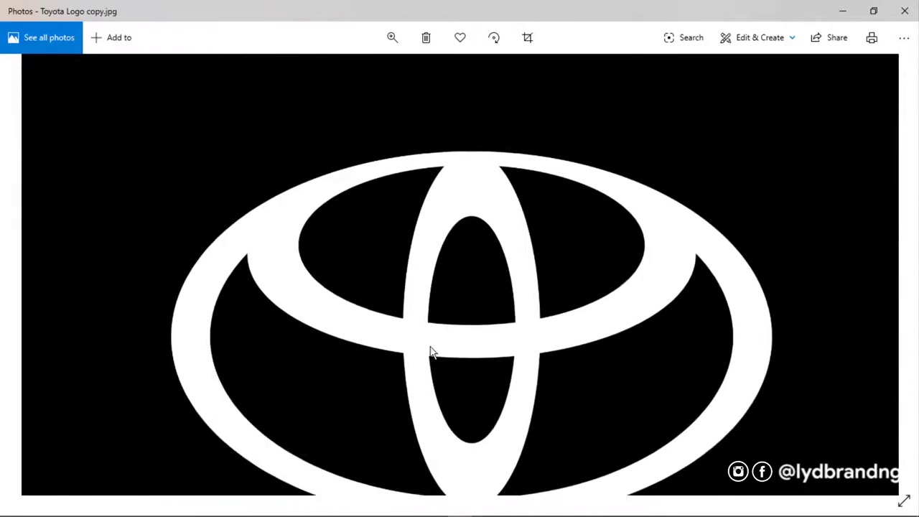
pyautogui.moveTo(418, 304); pyautogui.dragTo(424, 100)
pyautogui.moveTo(510, 425); pyautogui.dragTo(499, 305)
pyautogui.scroll(-2, 498, 301)
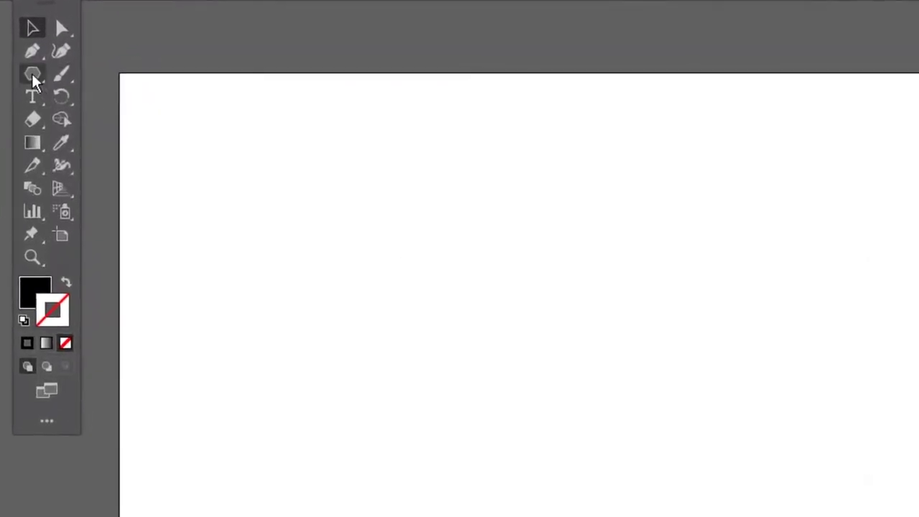
pyautogui.click(34, 113)
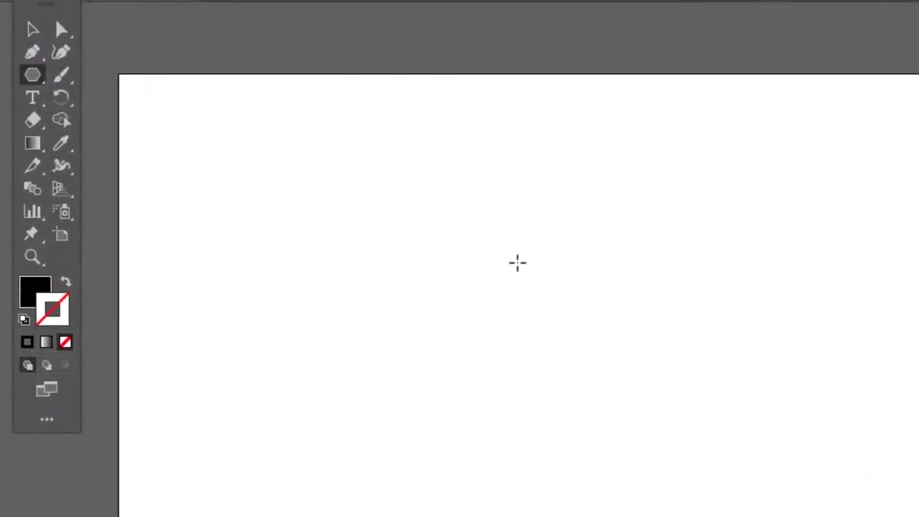
# Draw a hexagon, rotate it point-up, and delete its two upper anchors to form a kite
pyautogui.moveTo(369, 247); pyautogui.dragTo(394, 268)
pyautogui.click(34, 81)
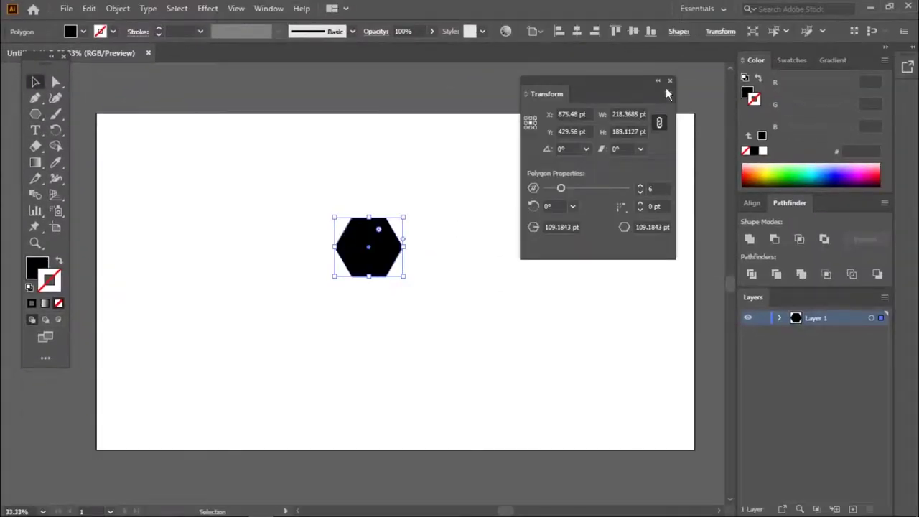
pyautogui.click(672, 84)
pyautogui.moveTo(407, 282)
pyautogui.mouseDown()
pyautogui.moveTo(410, 242)
pyautogui.moveTo(414, 284)
pyautogui.mouseUp()
pyautogui.click(46, 65)
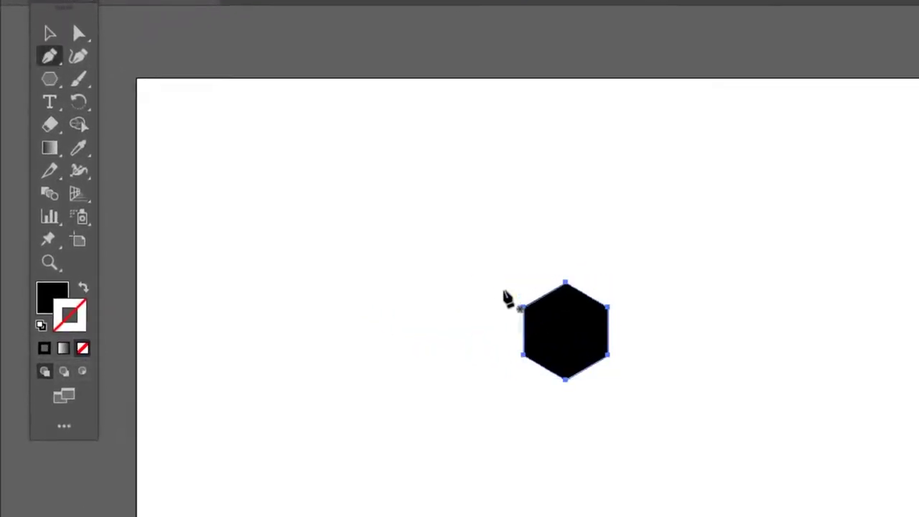
pyautogui.click(524, 307)
pyautogui.click(607, 307)
# Stretch the kite's top anchor far upward into a long spike
pyautogui.click(47, 33)
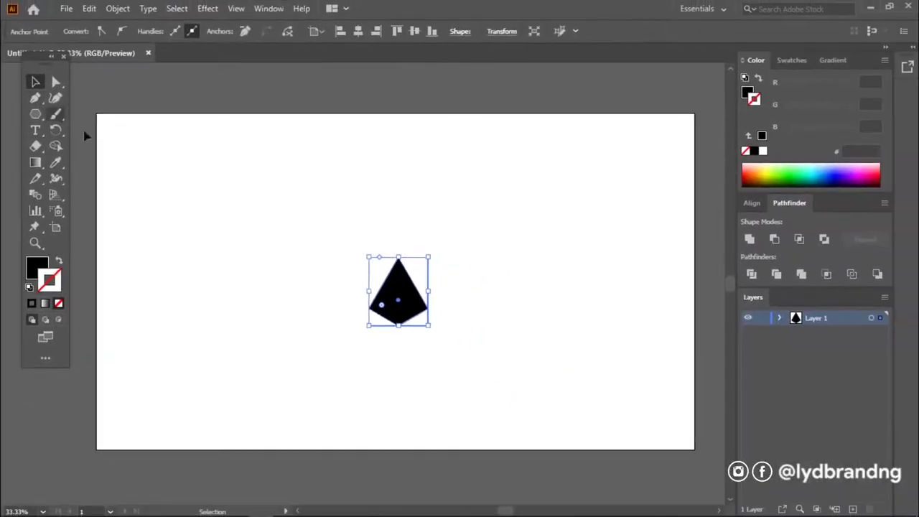
pyautogui.press('a')
pyautogui.moveTo(415, 302); pyautogui.dragTo(411, 323)
pyautogui.moveTo(349, 255); pyautogui.dragTo(362, 281)
pyautogui.moveTo(436, 363); pyautogui.dragTo(421, 339)
pyautogui.click(36, 82)
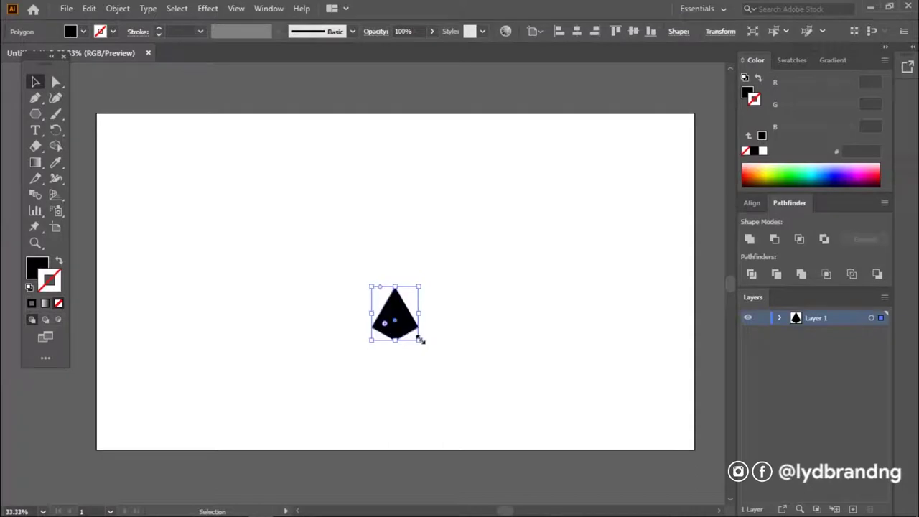
pyautogui.click(56, 83)
pyautogui.moveTo(394, 288); pyautogui.dragTo(395, 183)
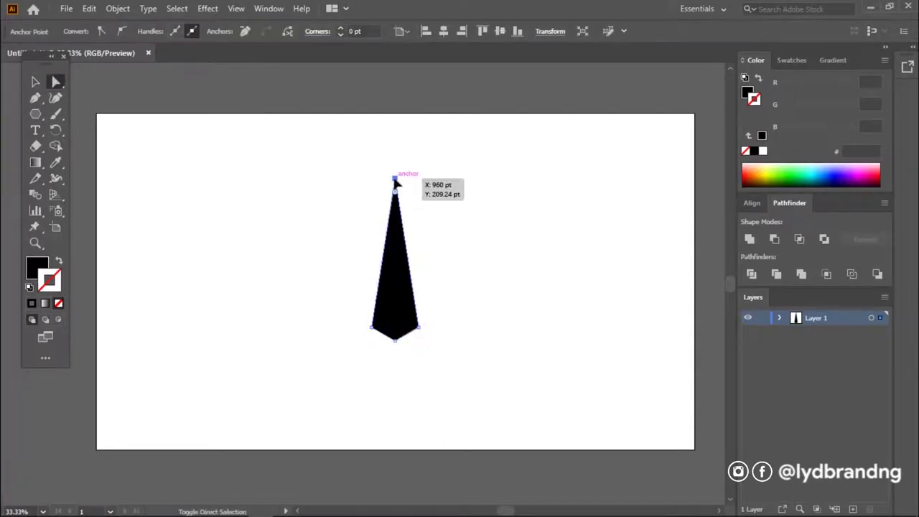
pyautogui.click(35, 82)
# Draw a rectangle over the spike's right half and Divide the two shapes
pyautogui.click(35, 113)
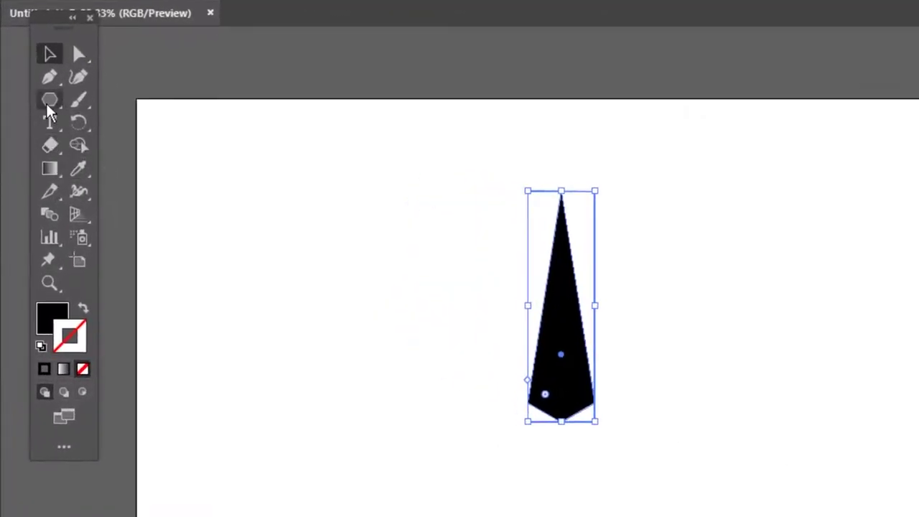
pyautogui.click(125, 108)
pyautogui.moveTo(395, 350); pyautogui.dragTo(440, 155)
pyautogui.click(667, 84)
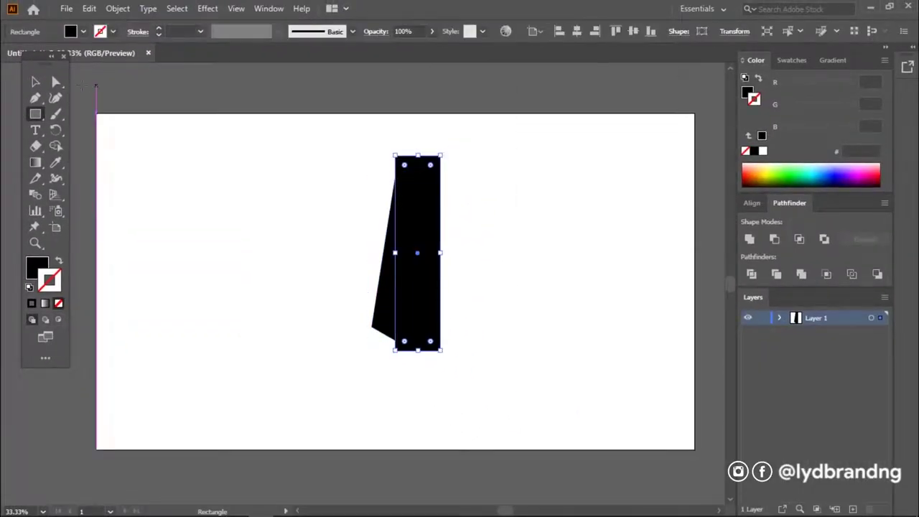
pyautogui.press('v')
pyautogui.moveTo(368, 352); pyautogui.dragTo(445, 143)
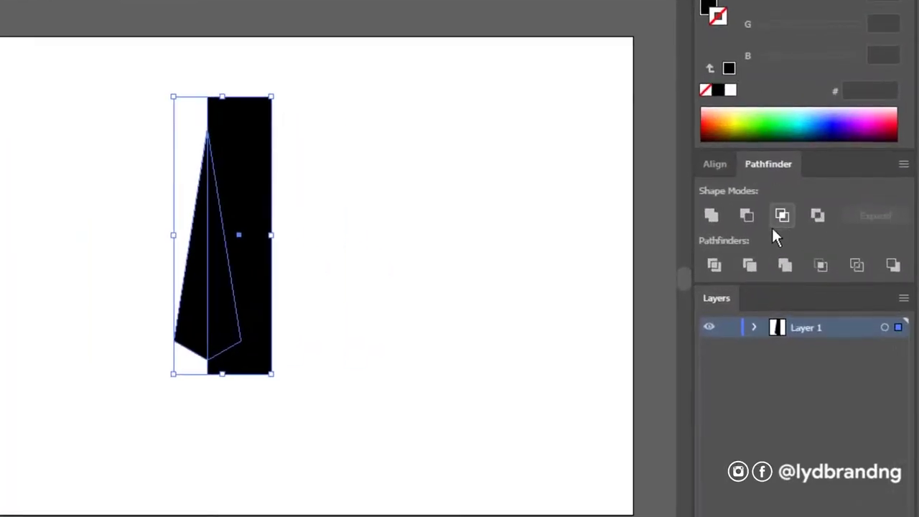
pyautogui.click(716, 263)
# Ungroup the pieces, delete the leftover rectangle, and scale the spike narrower
pyautogui.click(474, 356)
pyautogui.rightClick(430, 115)
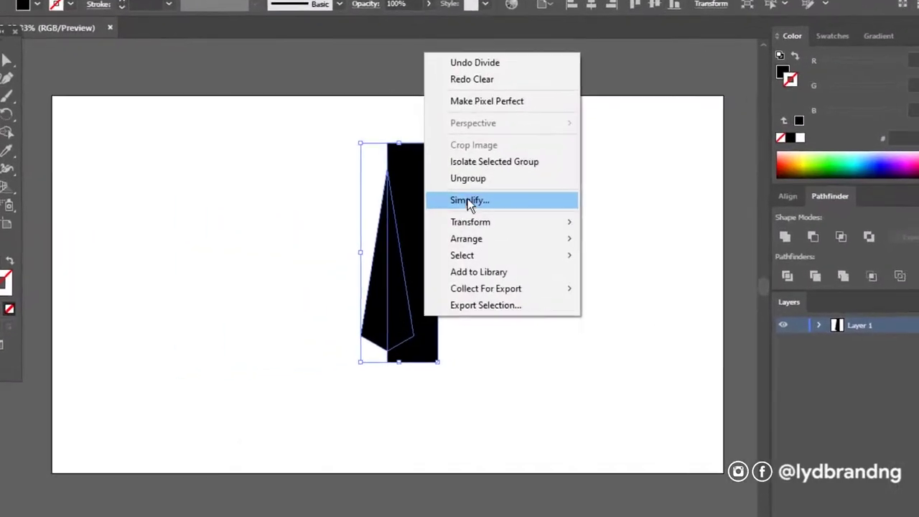
pyautogui.click(472, 159)
pyautogui.click(449, 302)
pyautogui.press('Delete')
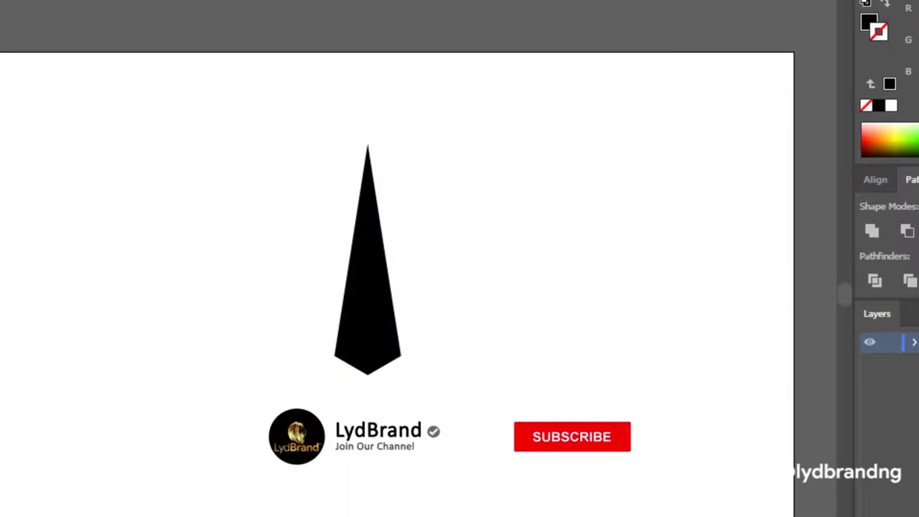
pyautogui.moveTo(328, 380); pyautogui.dragTo(447, 96)
pyautogui.moveTo(404, 375)
pyautogui.mouseDown()
pyautogui.moveTo(380, 334)
pyautogui.moveTo(386, 316)
pyautogui.mouseUp()
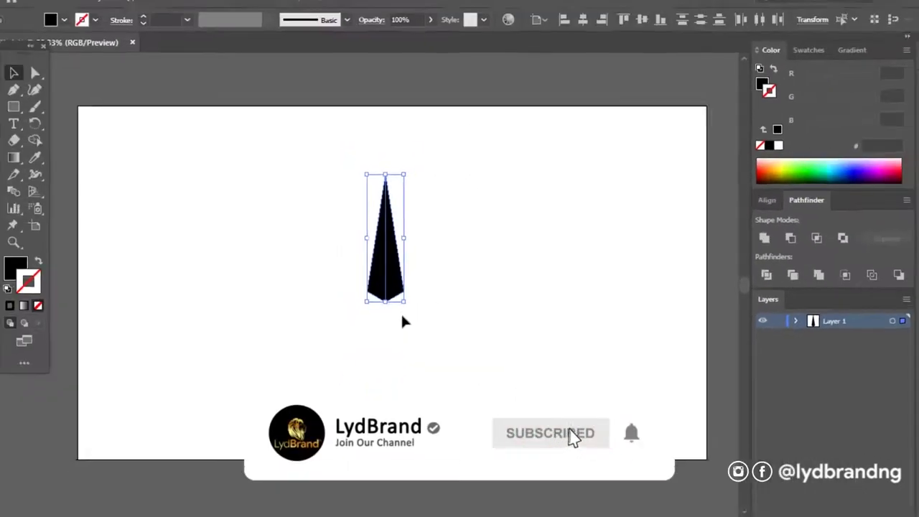
# Make a 120° rotated copy of the spike and a vertically reflected copy
pyautogui.rightClick(373, 289)
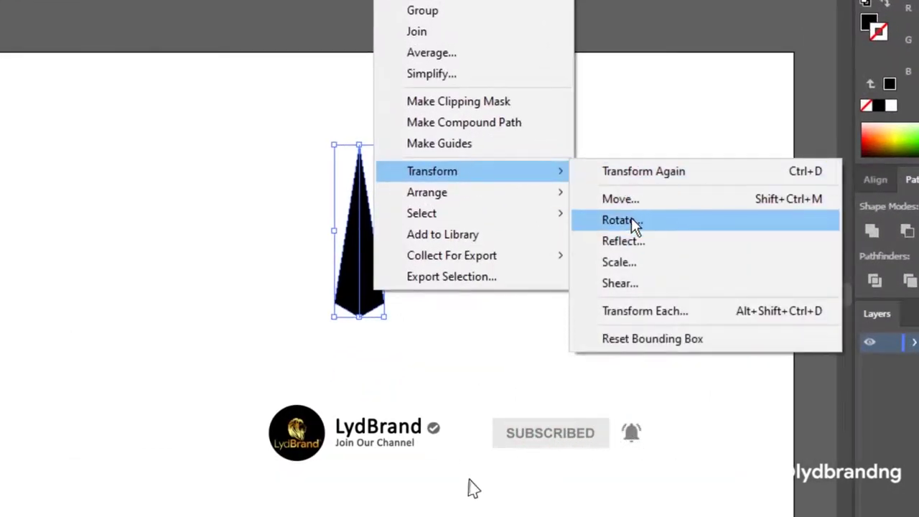
pyautogui.click(622, 220)
pyautogui.click(538, 329)
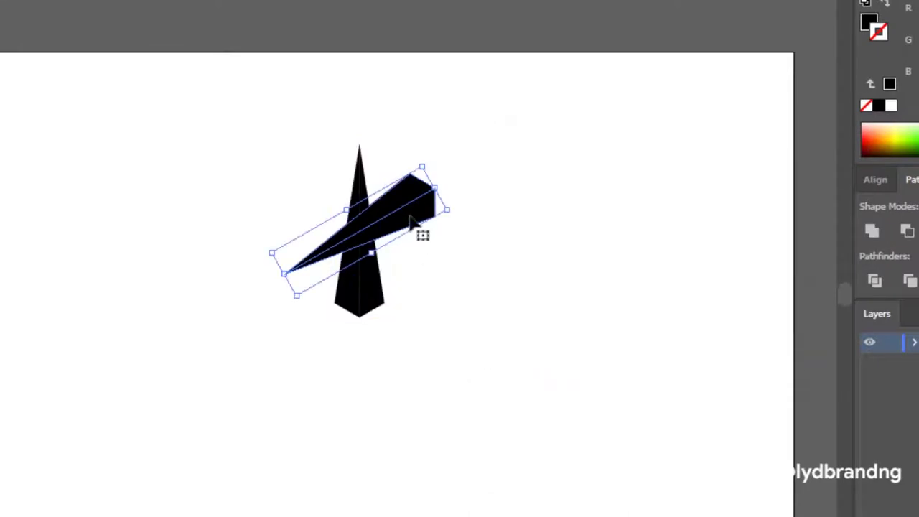
pyautogui.rightClick(411, 217)
pyautogui.click(664, 396)
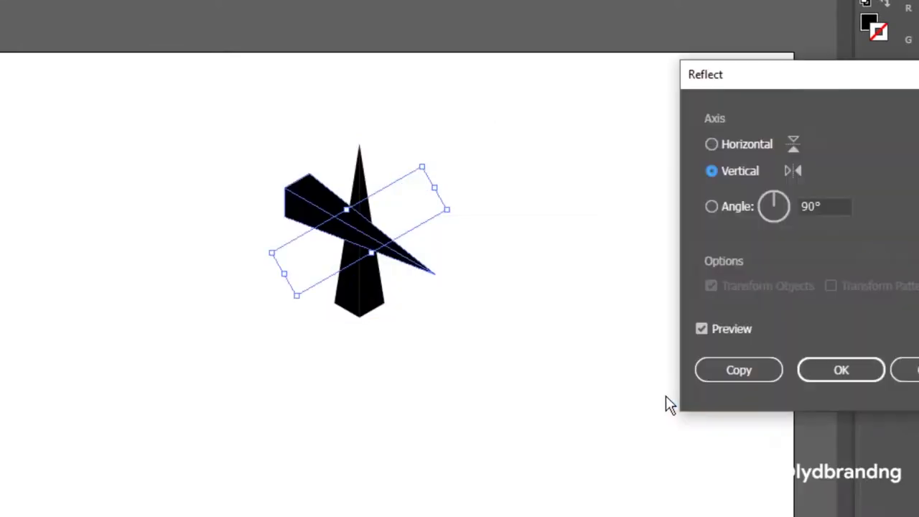
pyautogui.click(720, 376)
# Position the two copies as the star's lower-right and lower-left arms, then nudge the star down
pyautogui.moveTo(399, 244)
pyautogui.mouseDown()
pyautogui.moveTo(445, 290)
pyautogui.moveTo(432, 313)
pyautogui.mouseUp()
pyautogui.click(422, 226)
pyautogui.moveTo(427, 248); pyautogui.dragTo(383, 317)
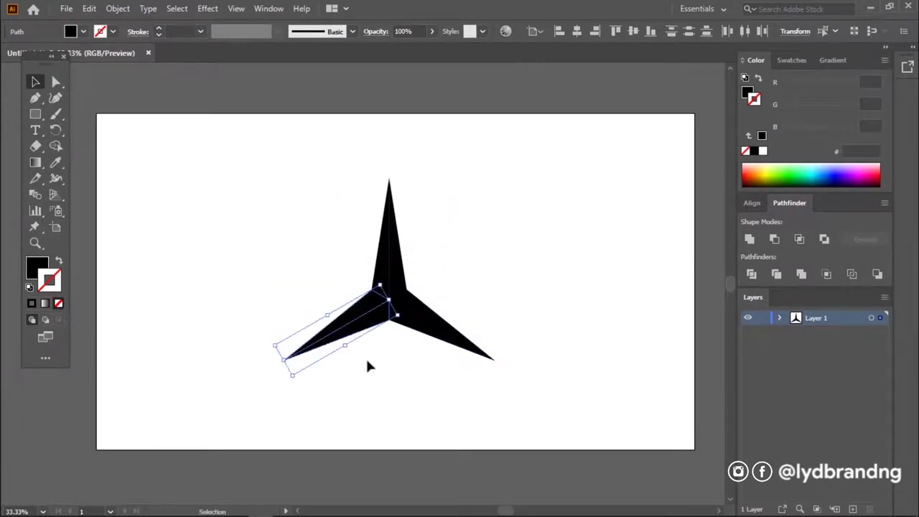
pyautogui.click(381, 351)
pyautogui.moveTo(517, 153); pyautogui.dragTo(518, 154)
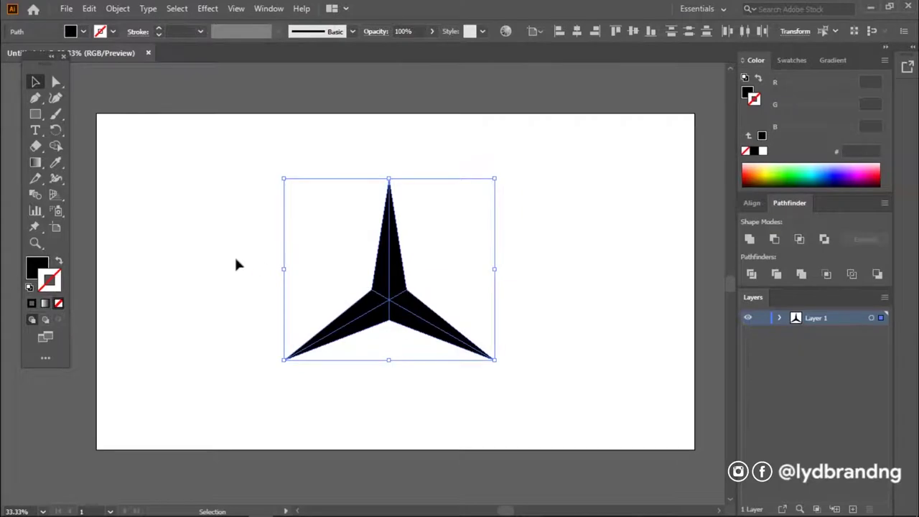
pyautogui.moveTo(396, 278); pyautogui.dragTo(397, 289)
pyautogui.click(150, 181)
# Give both halves of the top arm a gradient fill, reversing the right half
pyautogui.click(382, 269)
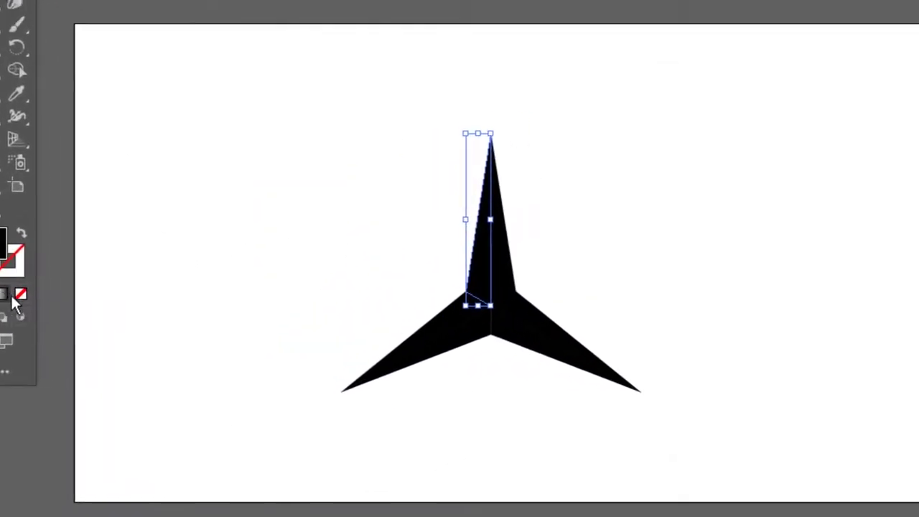
pyautogui.click(12, 295)
pyautogui.click(716, 187)
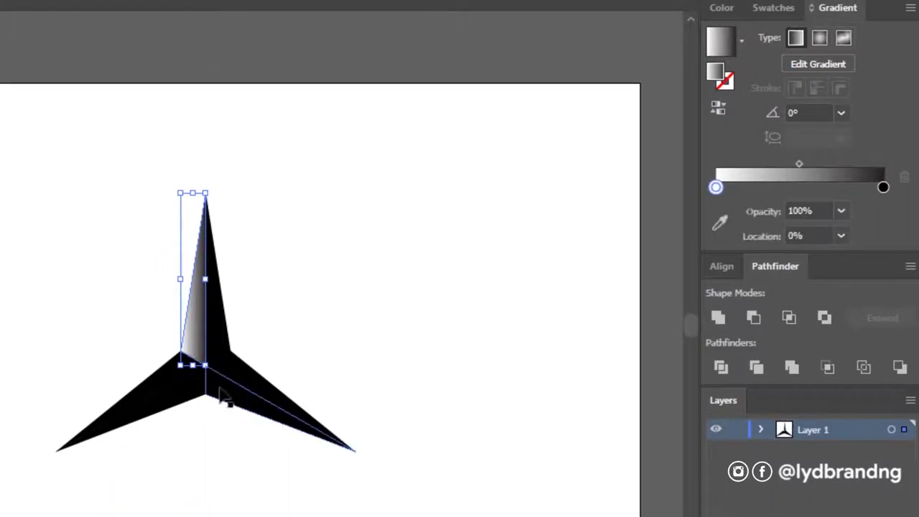
pyautogui.click(223, 330)
pyautogui.click(796, 38)
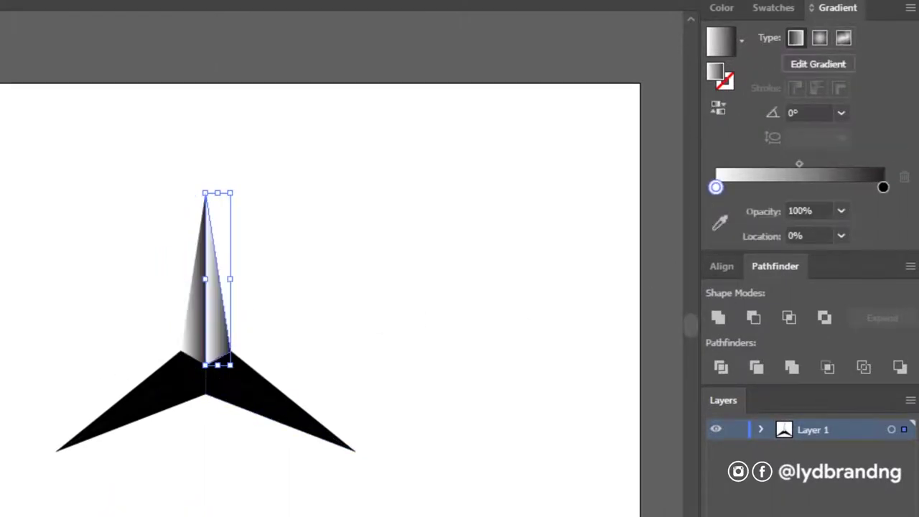
pyautogui.click(718, 108)
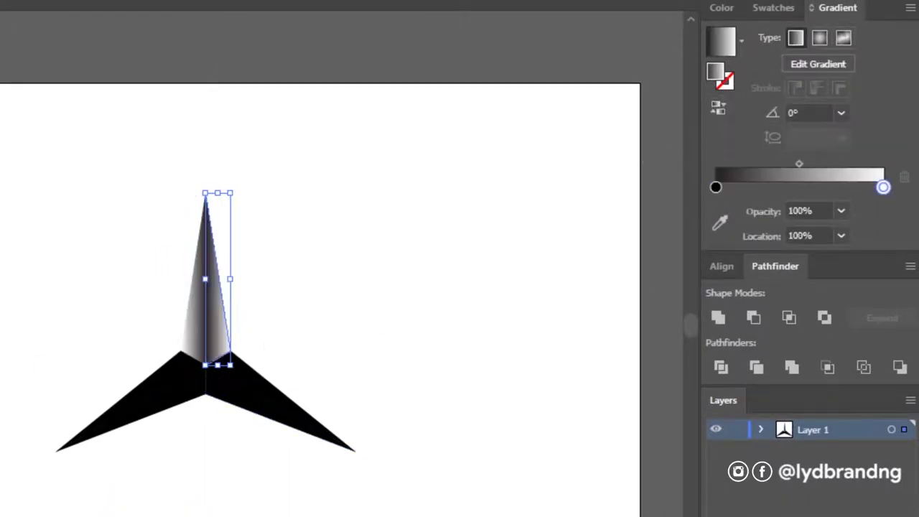
# Apply the same gradient to the pieces of the lower-left and right arms
pyautogui.click(153, 388)
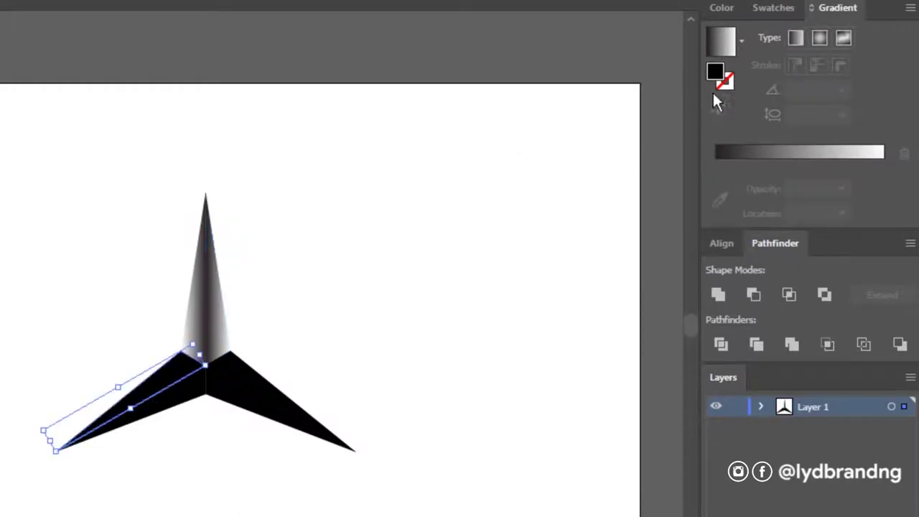
pyautogui.press('.')
pyautogui.click(176, 405)
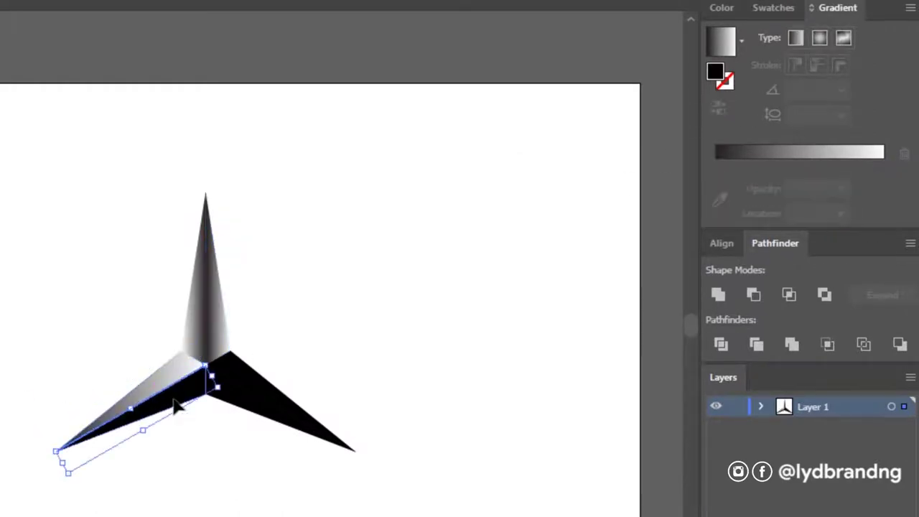
pyautogui.press('.')
pyautogui.click(269, 424)
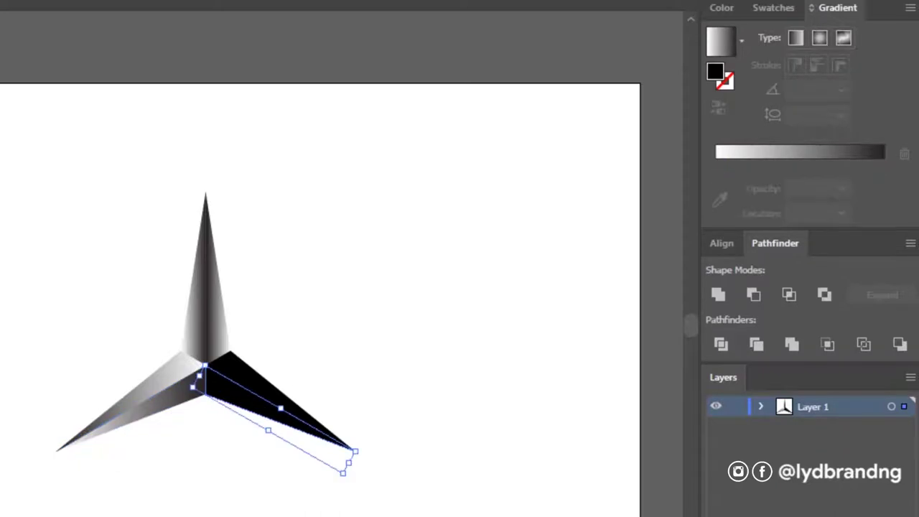
pyautogui.press('.')
pyautogui.click(255, 388)
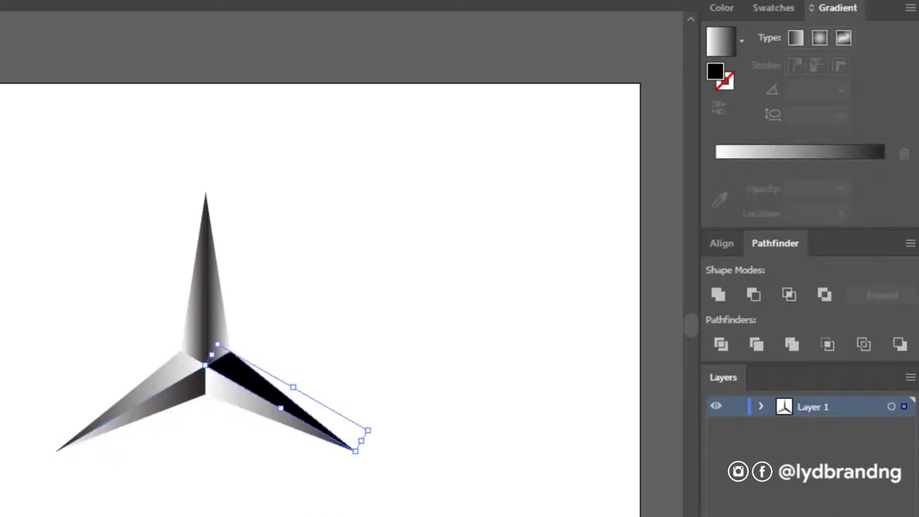
pyautogui.click(717, 107)
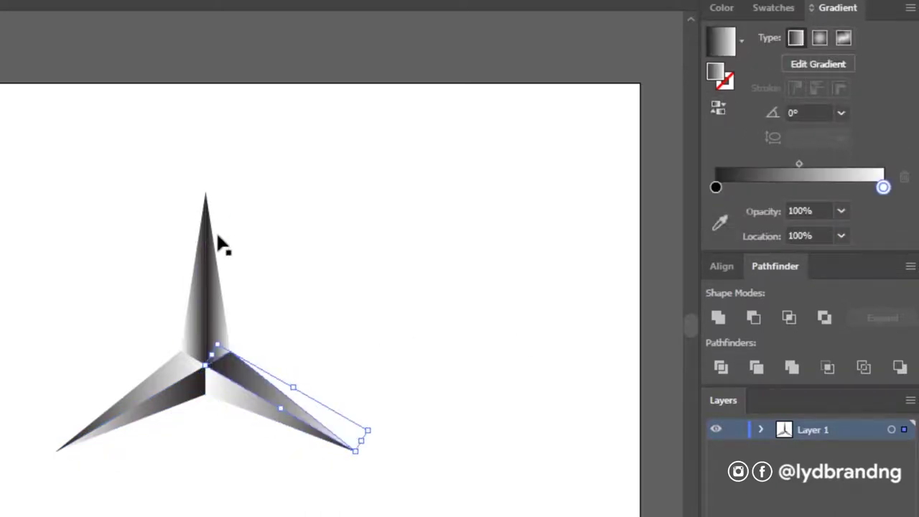
# Set both top-arm halves' gradients to a 120° angle and reverse them
pyautogui.click(219, 307)
pyautogui.click(840, 112)
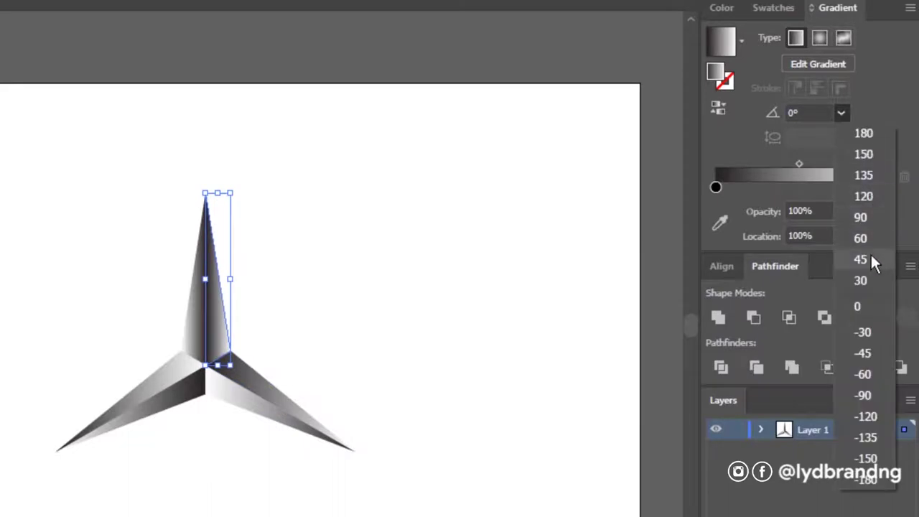
pyautogui.click(863, 196)
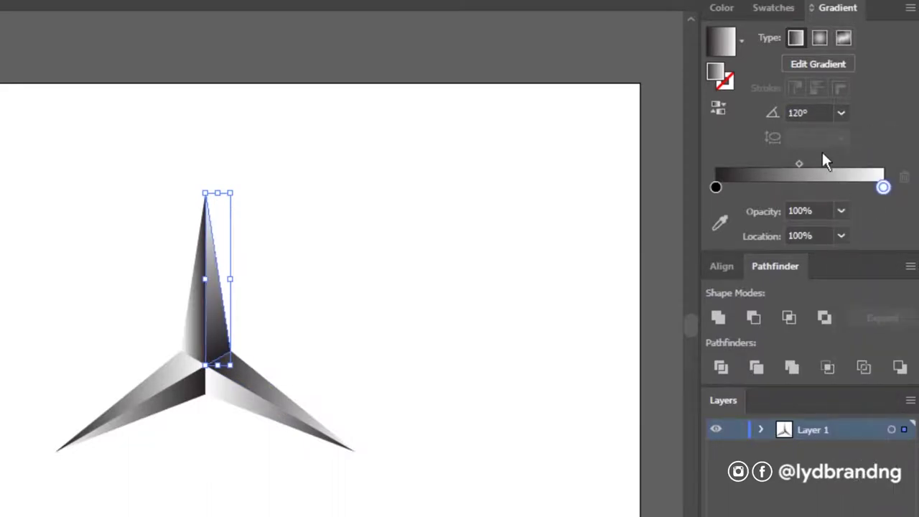
pyautogui.click(716, 111)
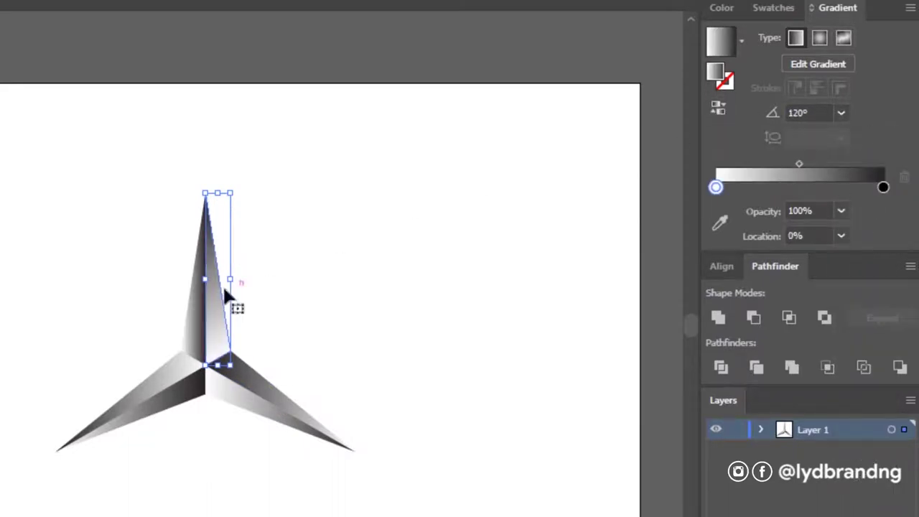
pyautogui.click(198, 325)
pyautogui.click(841, 113)
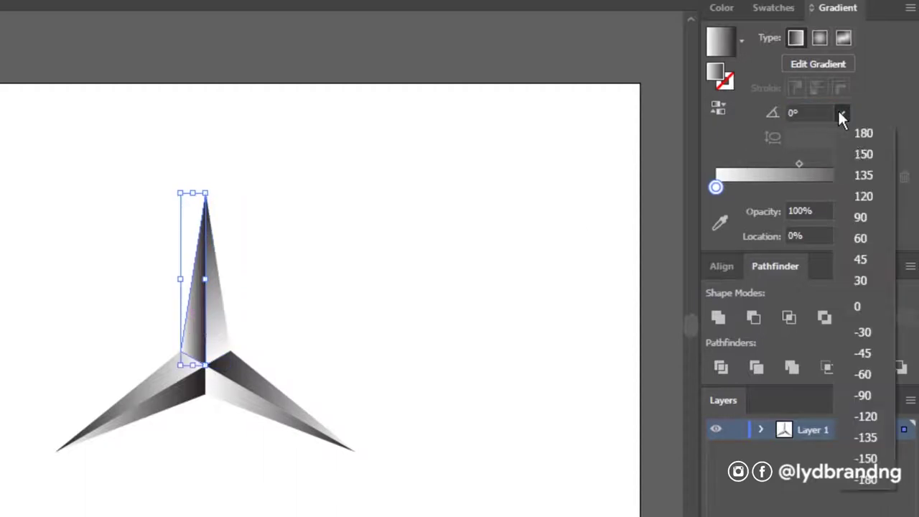
pyautogui.click(864, 196)
pyautogui.click(718, 108)
pyautogui.click(75, 192)
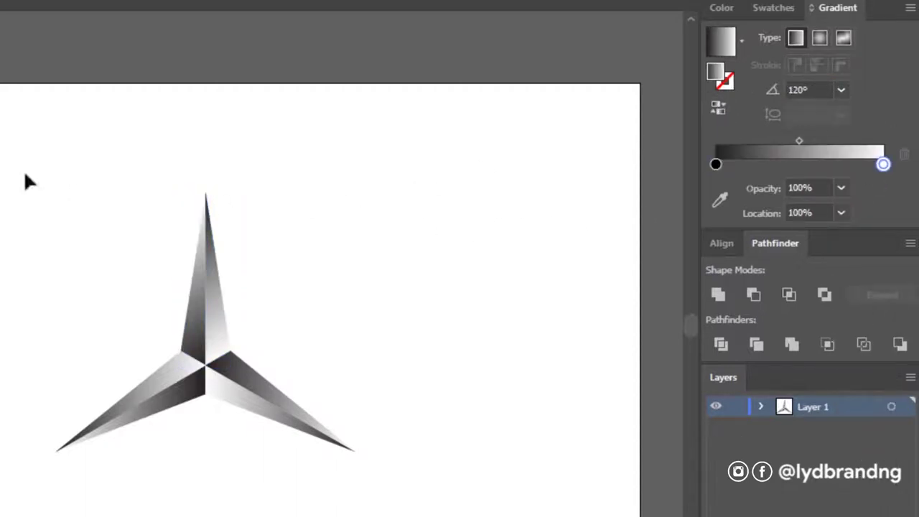
# Group all the star pieces and move the star up on the artboard
pyautogui.moveTo(436, 502); pyautogui.dragTo(421, 467)
pyautogui.rightClick(454, 356)
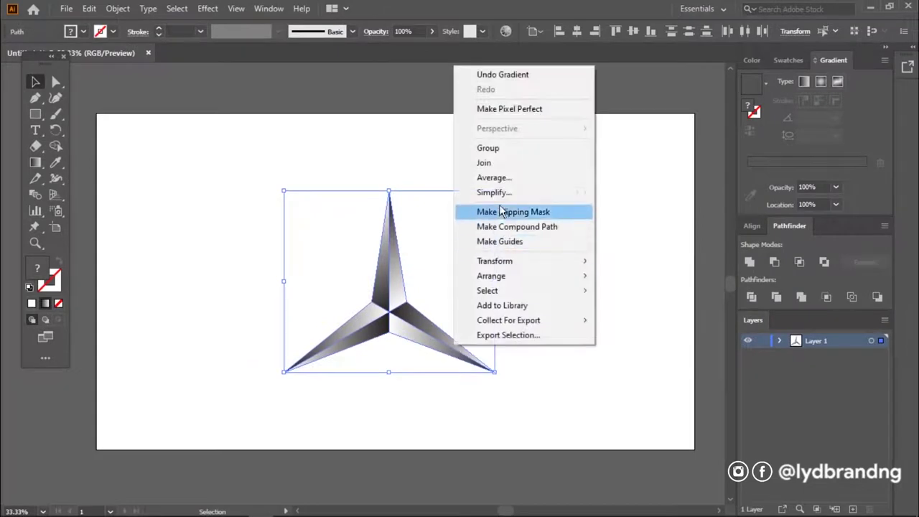
pyautogui.click(492, 153)
pyautogui.moveTo(415, 333); pyautogui.dragTo(418, 313)
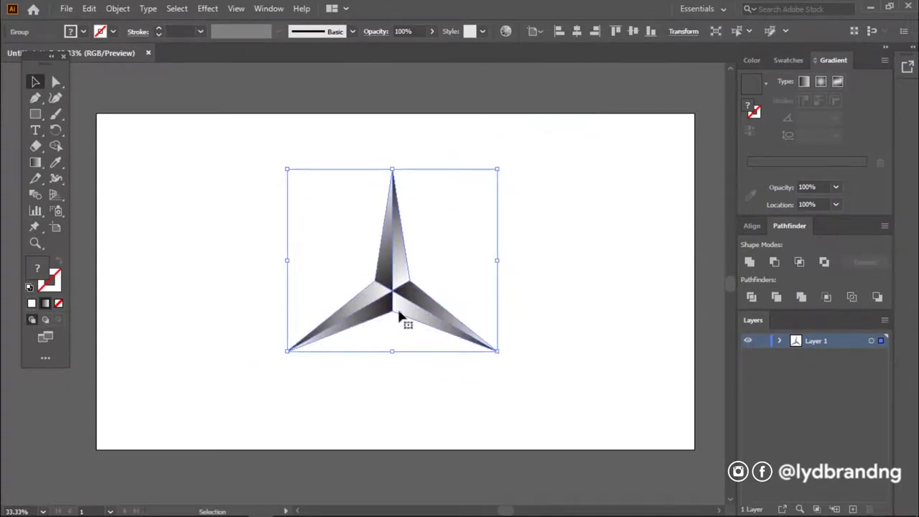
pyautogui.moveTo(35, 113); pyautogui.dragTo(115, 130)
# Draw a circle around the star with no fill and an 18 pt black outline
pyautogui.moveTo(256, 155); pyautogui.dragTo(532, 400)
pyautogui.click(45, 303)
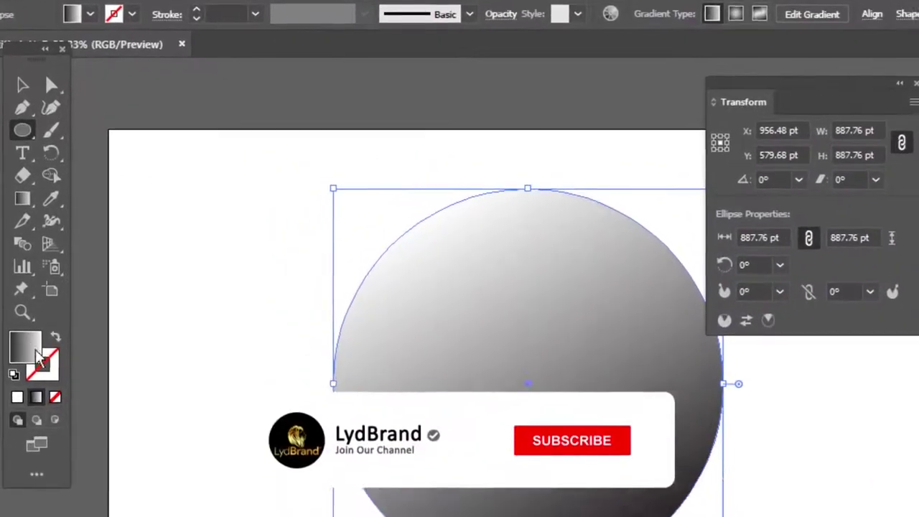
pyautogui.click(55, 397)
pyautogui.click(23, 88)
pyautogui.click(239, 15)
pyautogui.write('18')
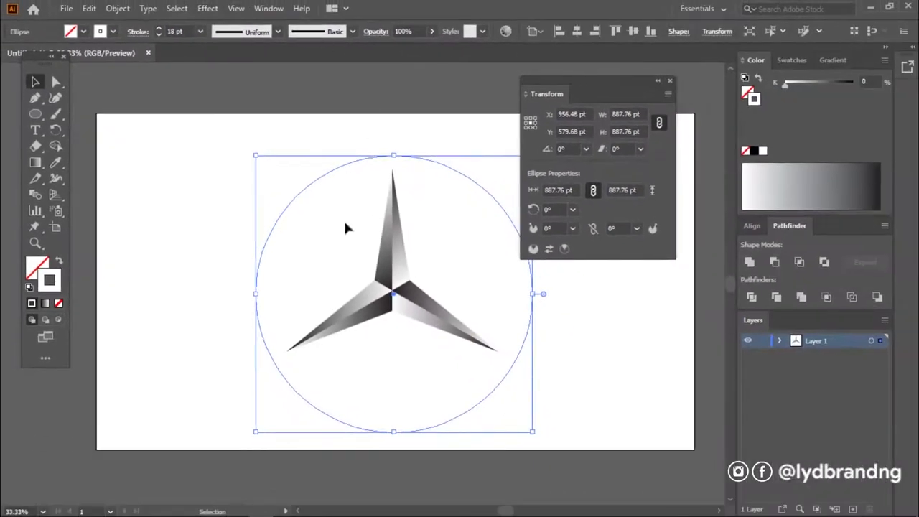
pyautogui.click(251, 280)
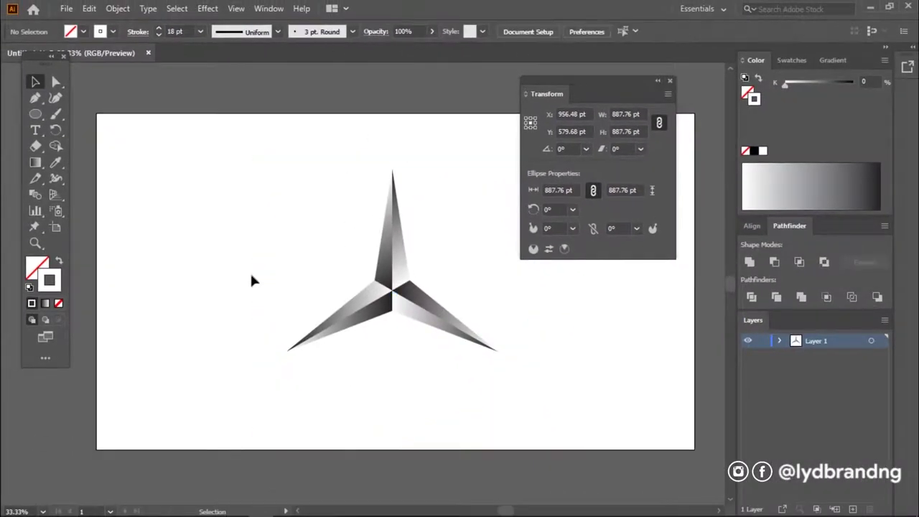
pyautogui.click(257, 276)
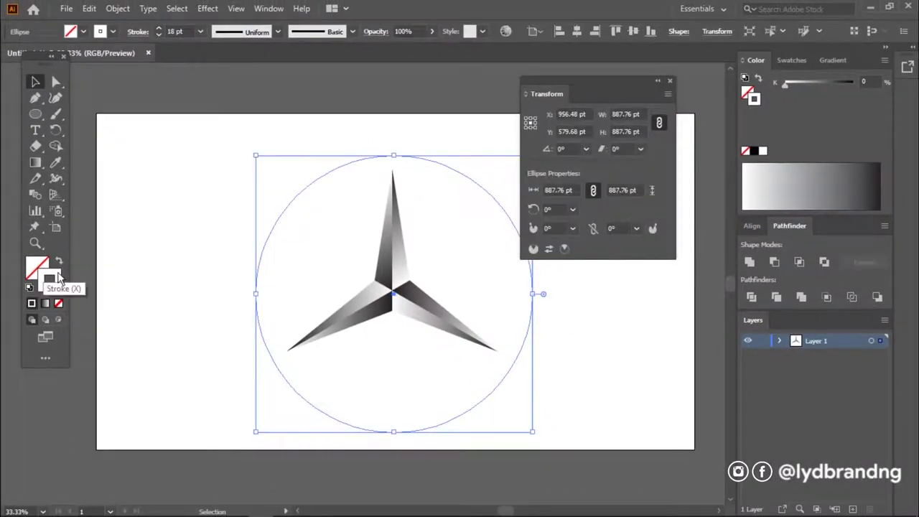
pyautogui.click(753, 151)
pyautogui.click(318, 384)
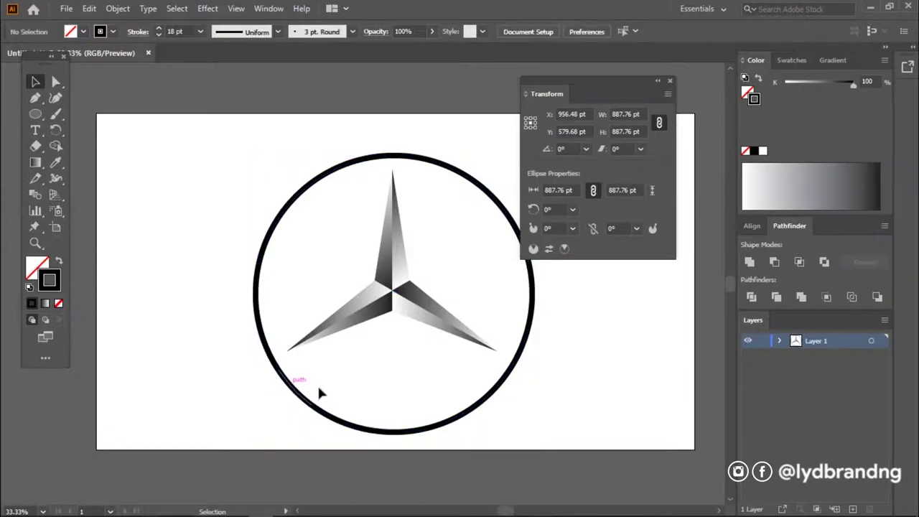
# Centre the ring horizontally and vertically on the artboard using Align
pyautogui.click(466, 418)
pyautogui.click(752, 225)
pyautogui.click(773, 262)
pyautogui.click(856, 262)
pyautogui.moveTo(625, 84); pyautogui.dragTo(674, 74)
pyautogui.click(717, 70)
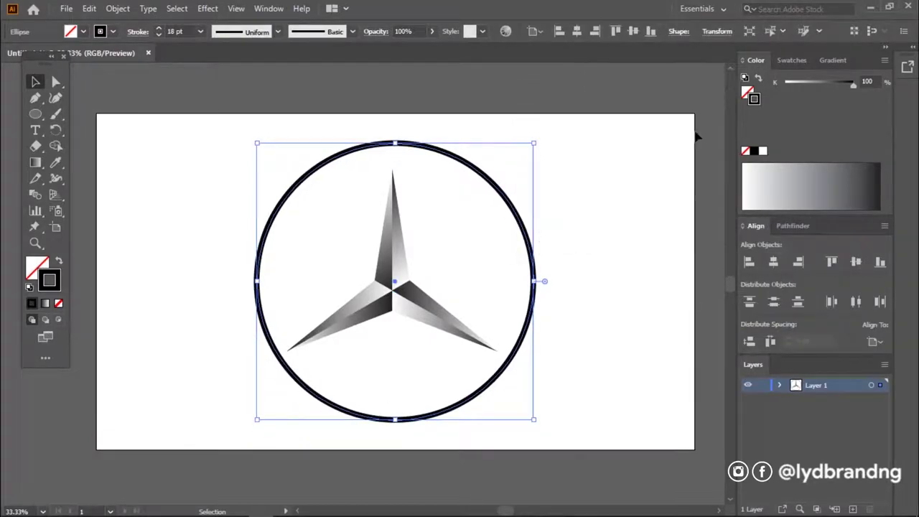
pyautogui.moveTo(531, 330); pyautogui.dragTo(544, 337)
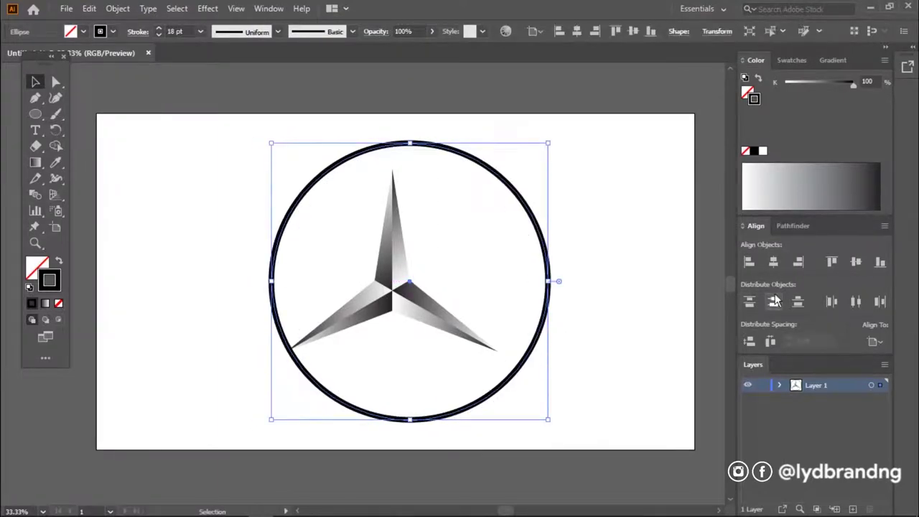
pyautogui.click(773, 262)
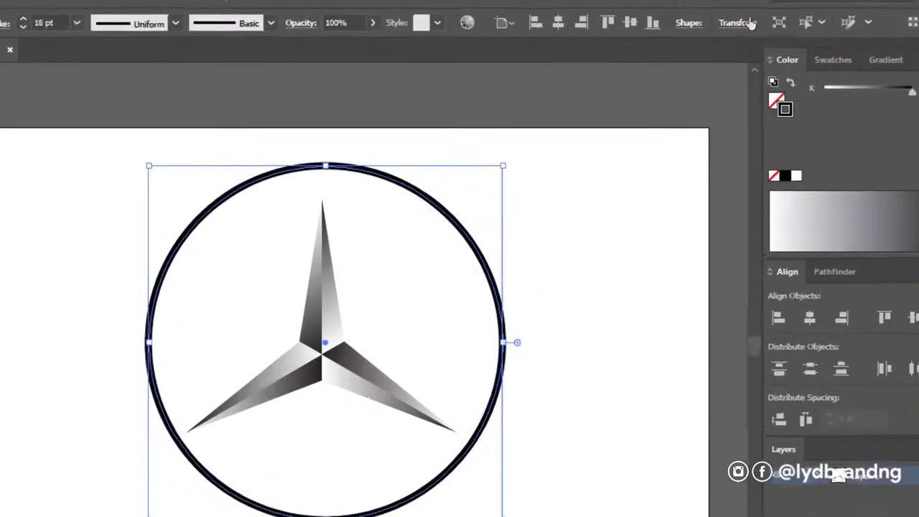
pyautogui.click(717, 31)
pyautogui.click(698, 74)
# Set the ring height to 700 pt and paste a copy in front sized to 660 pt
pyautogui.write('700')
pyautogui.press('Return')
pyautogui.click(478, 301)
pyautogui.hotkey('ctrl', 'z')
pyautogui.click(748, 20)
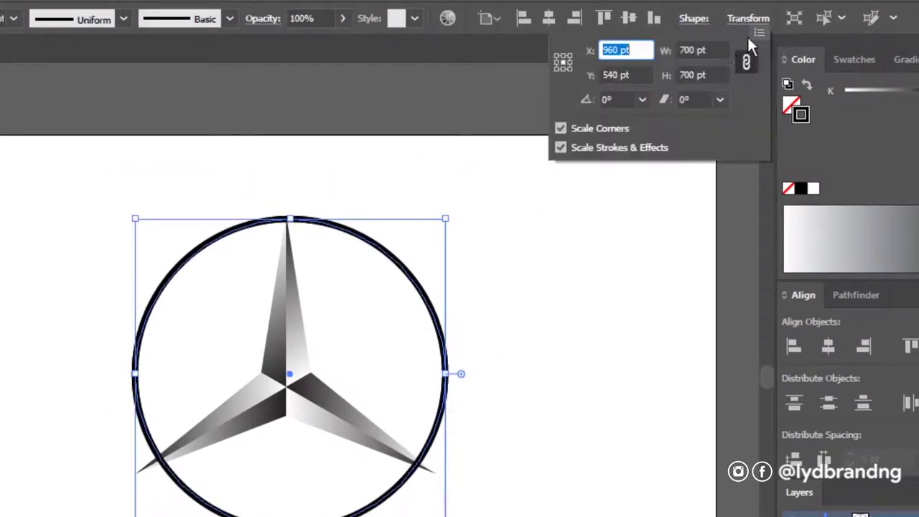
pyautogui.doubleClick(694, 74)
pyautogui.write('0')
pyautogui.press('Return')
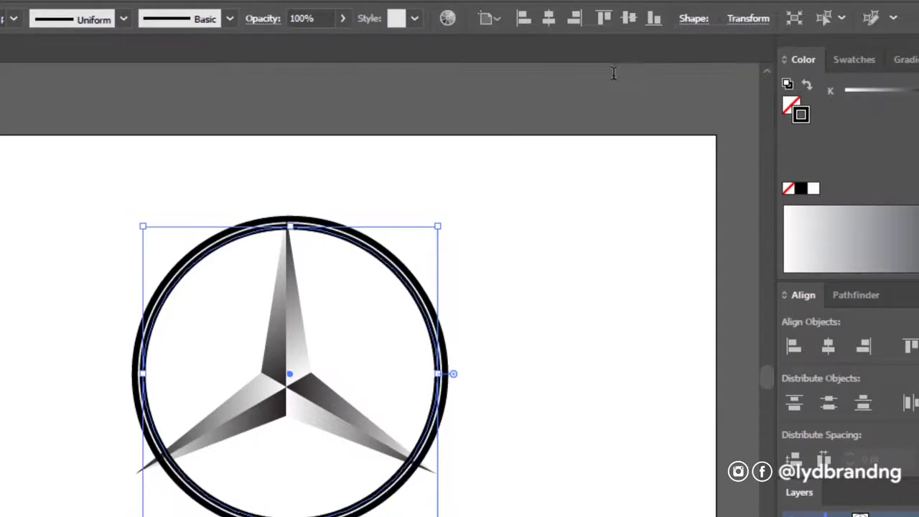
pyautogui.scroll(1, 297, 472)
pyautogui.click(656, 472)
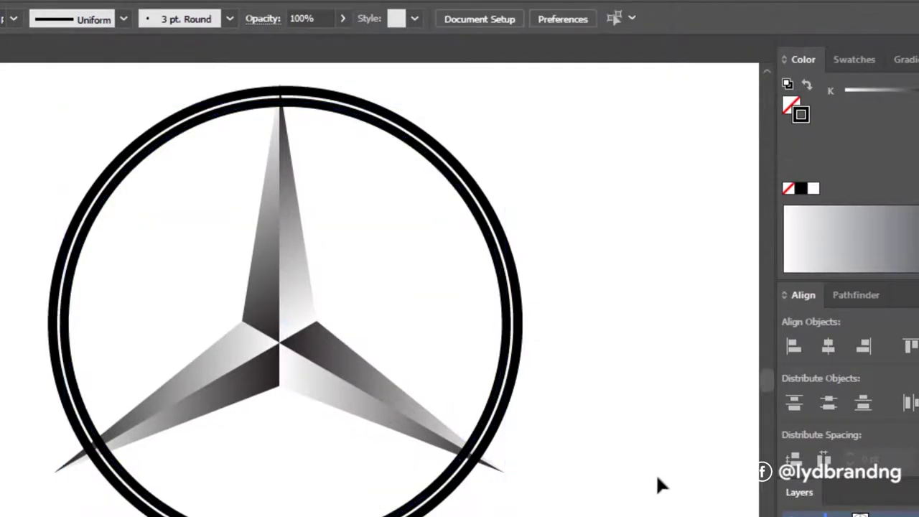
# Scale the star down and nudge it to fit inside the rings
pyautogui.click(399, 417)
pyautogui.moveTo(509, 471); pyautogui.dragTo(478, 453)
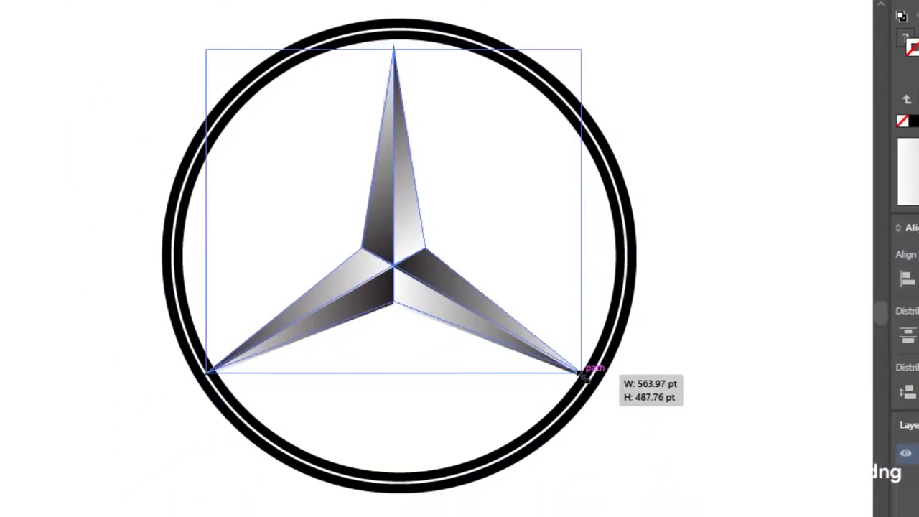
pyautogui.moveTo(524, 425); pyautogui.dragTo(600, 398)
pyautogui.moveTo(208, 51); pyautogui.dragTo(197, 41)
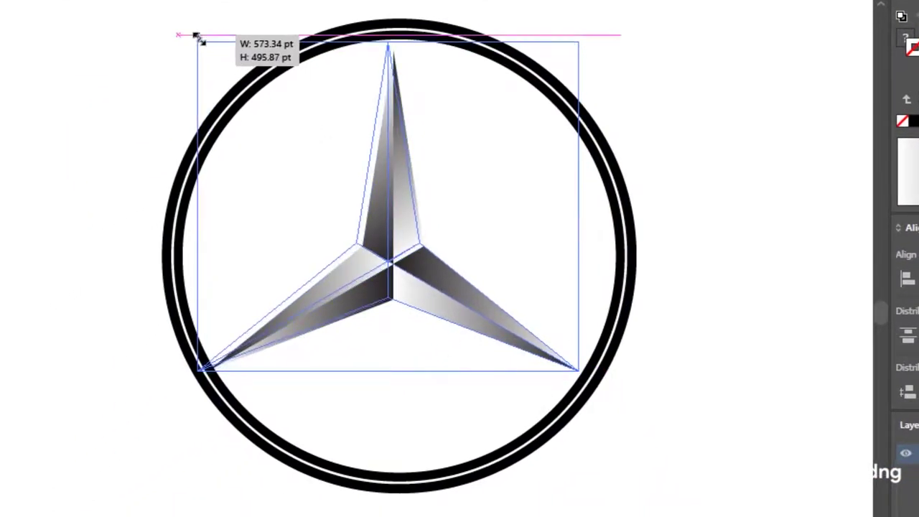
pyautogui.moveTo(388, 259); pyautogui.dragTo(400, 251)
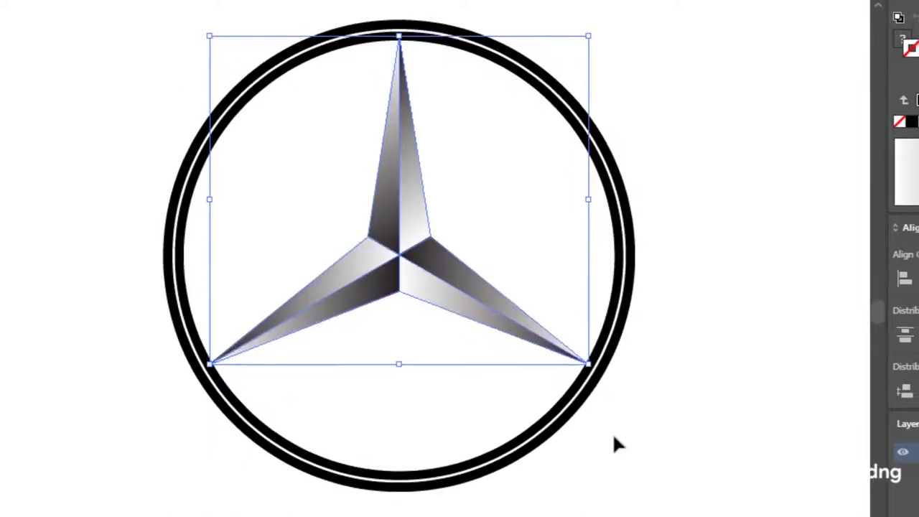
pyautogui.click(615, 441)
# Resize the ring to about 667 pt, leaving a thin white gap between rings
pyautogui.click(470, 386)
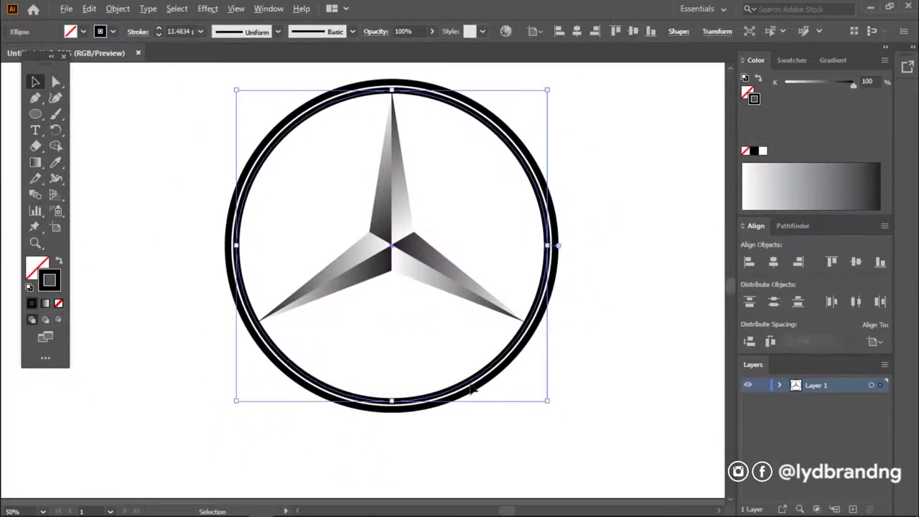
pyautogui.scroll(3, 471, 388)
pyautogui.moveTo(702, 438); pyautogui.dragTo(706, 438)
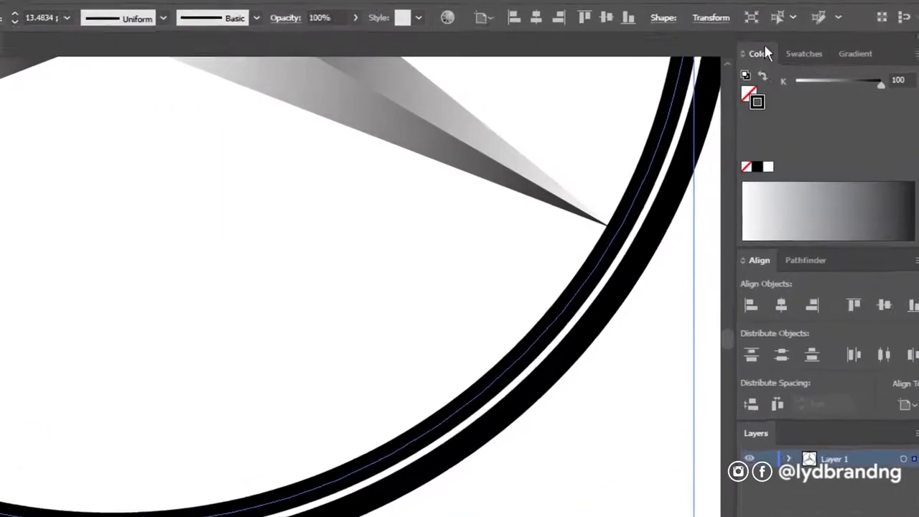
pyautogui.click(711, 17)
pyautogui.click(651, 64)
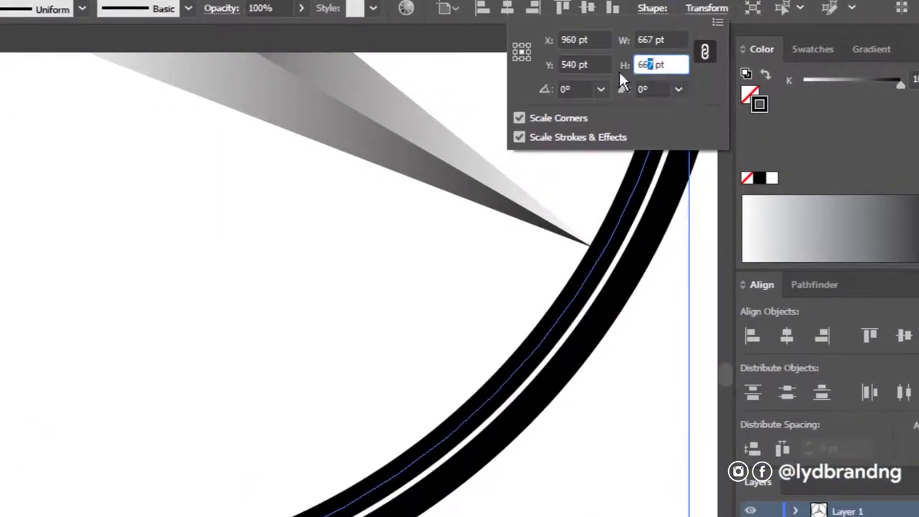
pyautogui.press('Return')
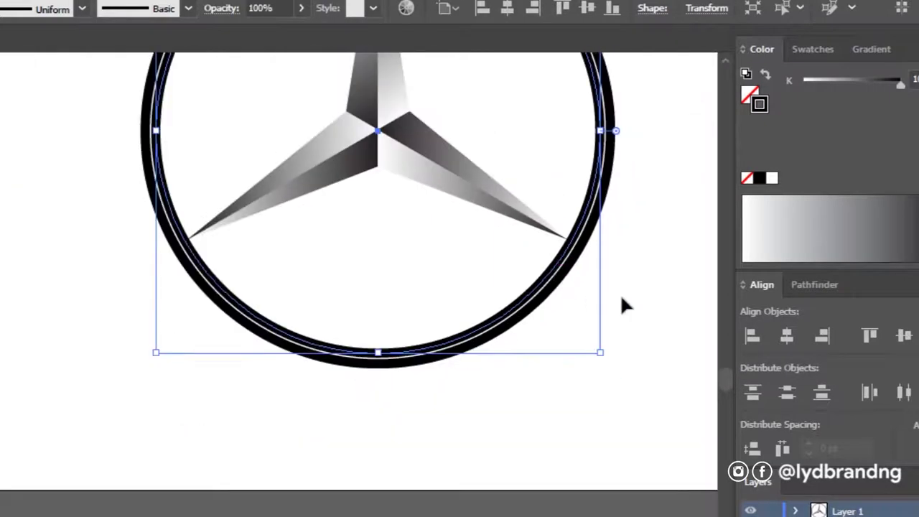
pyautogui.click(622, 305)
pyautogui.moveTo(725, 376); pyautogui.dragTo(722, 367)
pyautogui.click(572, 474)
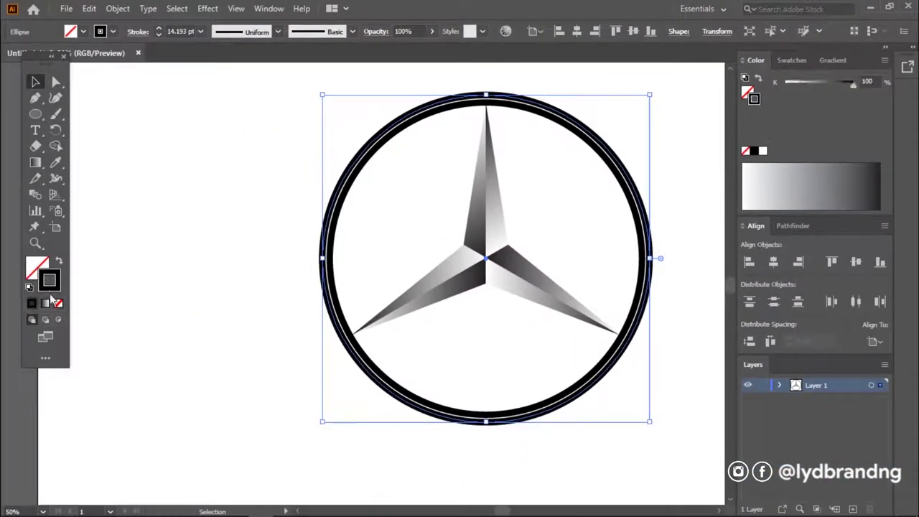
# Give the outer ring's outline a white-to-black gradient
pyautogui.click(44, 303)
pyautogui.click(778, 187)
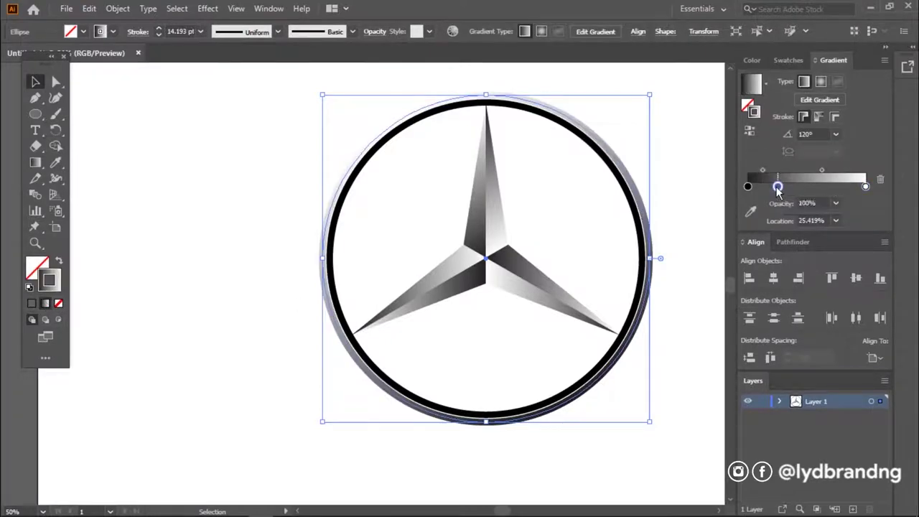
pyautogui.doubleClick(777, 187)
pyautogui.click(853, 318)
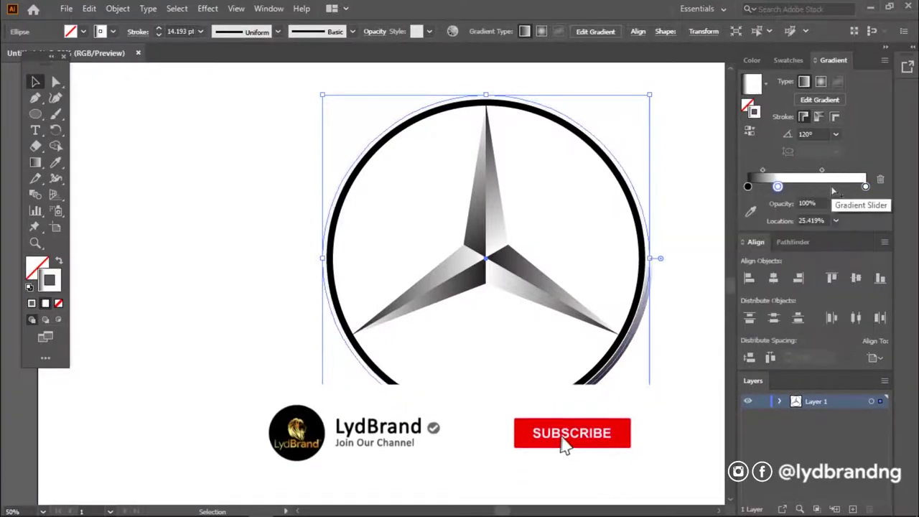
pyautogui.click(830, 187)
pyautogui.doubleClick(830, 187)
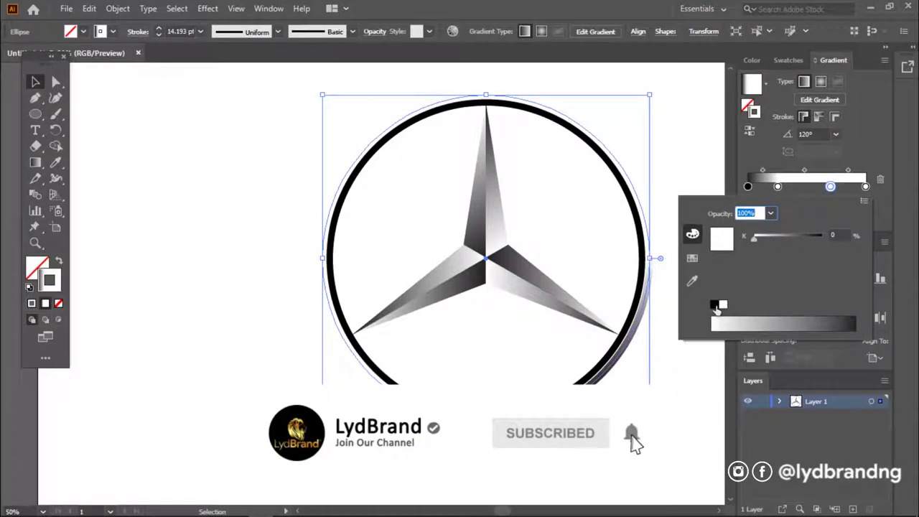
pyautogui.click(715, 305)
pyautogui.click(89, 249)
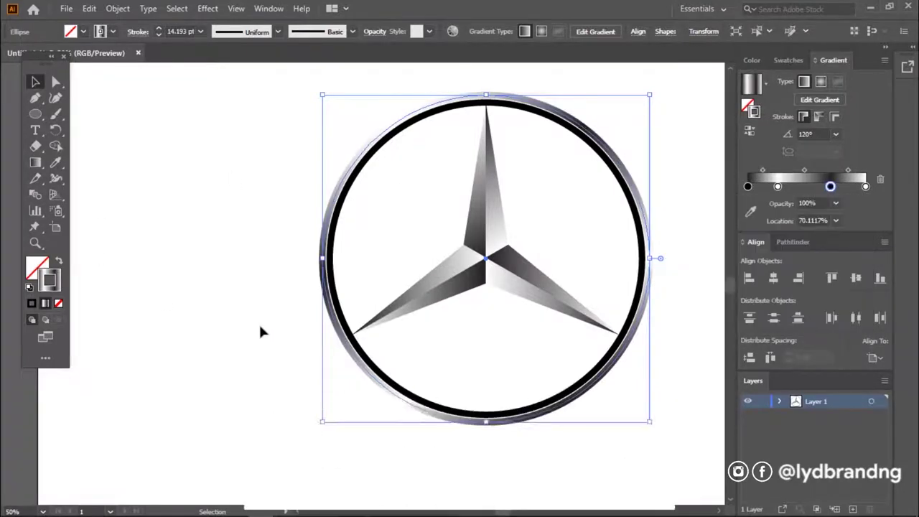
pyautogui.click(287, 323)
# Give the inner circle's outline a gradient and reverse its direction
pyautogui.click(339, 307)
pyautogui.click(46, 303)
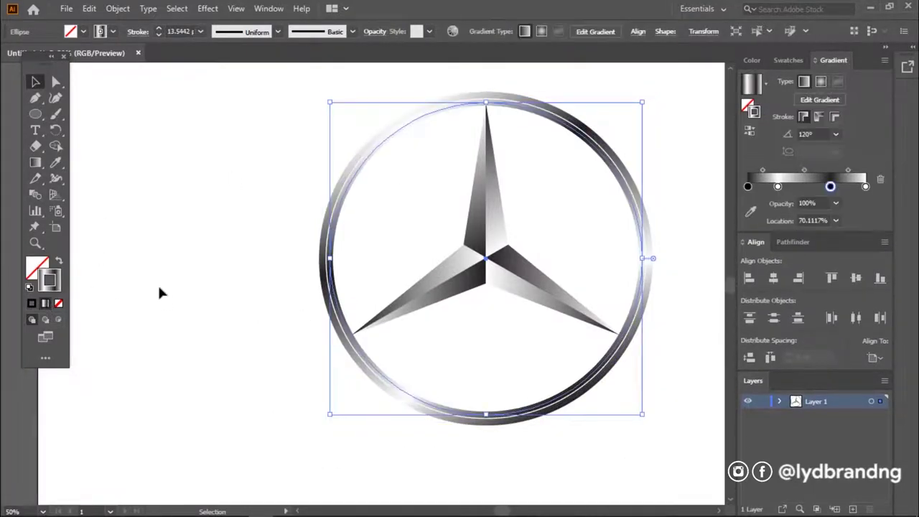
pyautogui.click(749, 131)
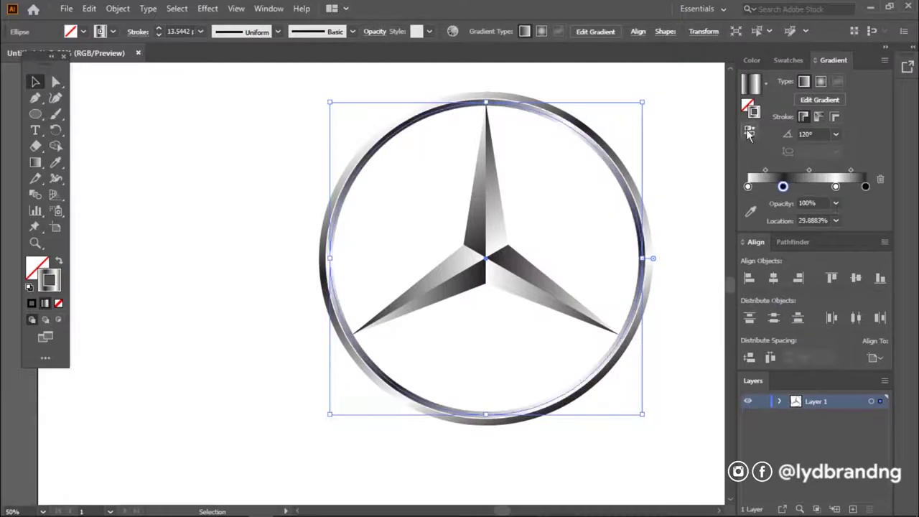
pyautogui.click(205, 312)
# Select the whole star and ring and group them into one emblem
pyautogui.scroll(-1, 488, 349)
pyautogui.moveTo(320, 143); pyautogui.dragTo(630, 417)
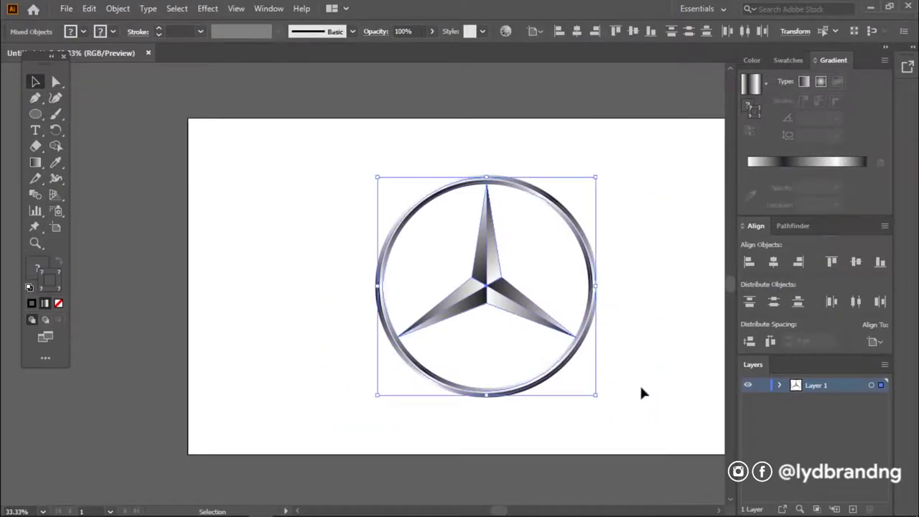
pyautogui.click(616, 404)
pyautogui.moveTo(636, 436)
pyautogui.mouseDown()
pyautogui.moveTo(337, 155)
pyautogui.moveTo(635, 387)
pyautogui.moveTo(654, 427)
pyautogui.mouseUp()
pyautogui.rightClick(580, 331)
pyautogui.click(622, 218)
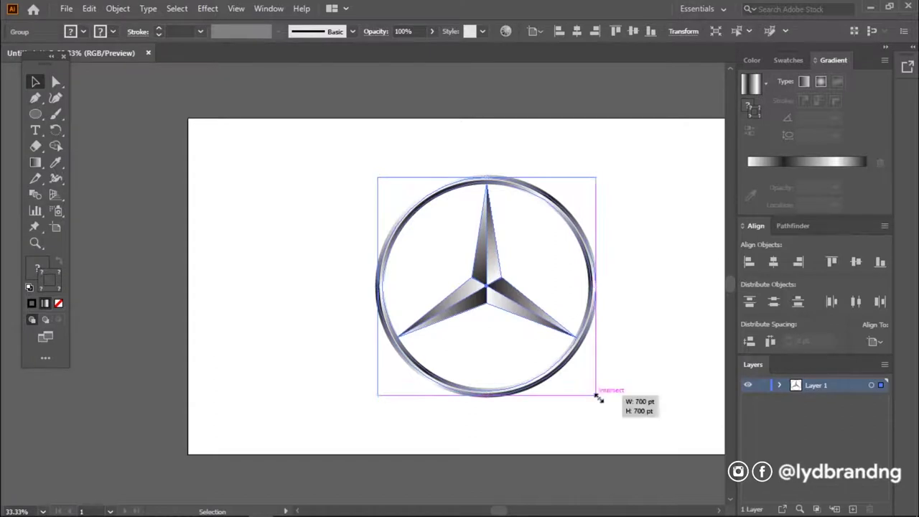
# Scale the emblem to 700 by 700 pt, move it up and centre it horizontally
pyautogui.moveTo(598, 397); pyautogui.dragTo(575, 371)
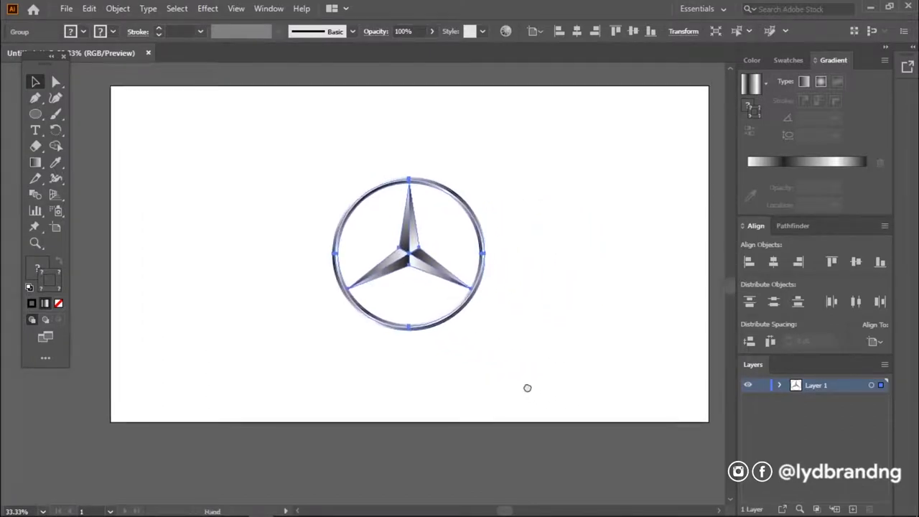
pyautogui.moveTo(527, 387); pyautogui.dragTo(510, 392)
pyautogui.click(510, 392)
pyautogui.moveTo(452, 323); pyautogui.dragTo(455, 275)
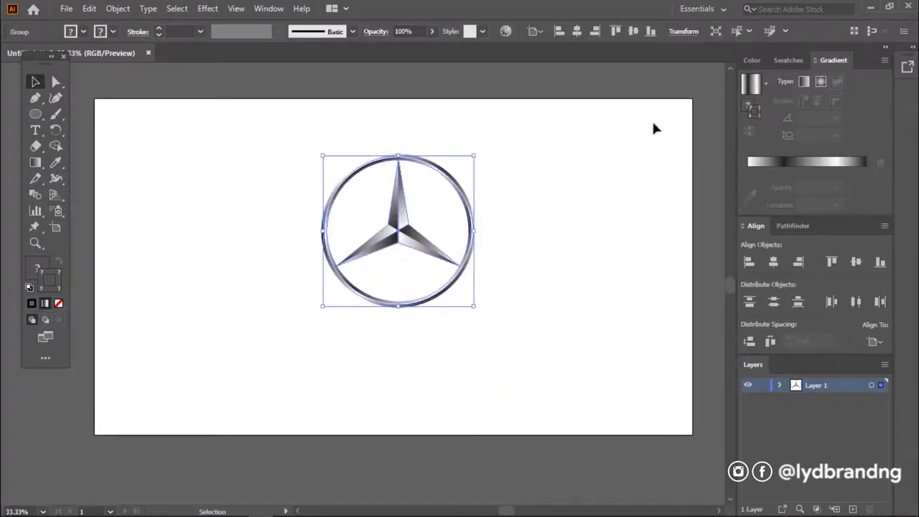
pyautogui.click(578, 32)
pyautogui.click(539, 297)
# Add the text 'Mercedes-benz' below the emblem, centred horizontally on the artboard
pyautogui.press('t')
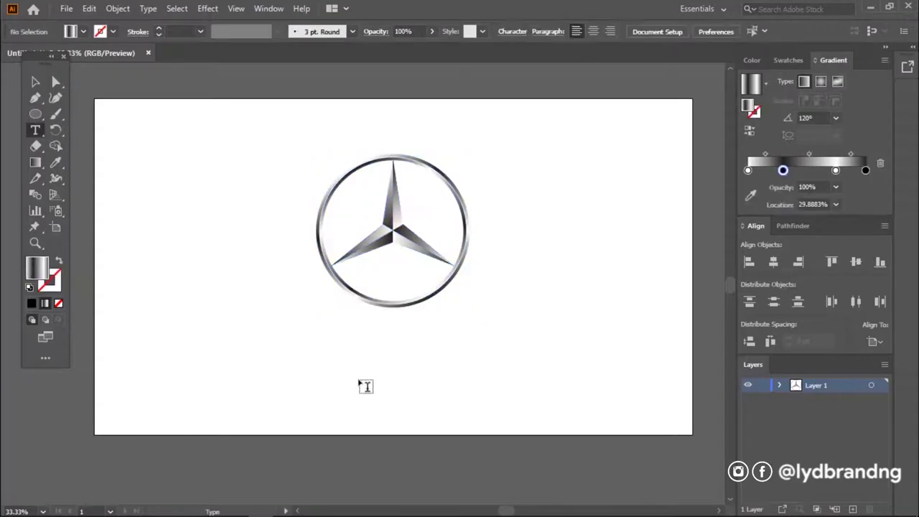
pyautogui.click(365, 374)
pyautogui.write('Mercedes-benz')
pyautogui.click(36, 83)
pyautogui.click(774, 263)
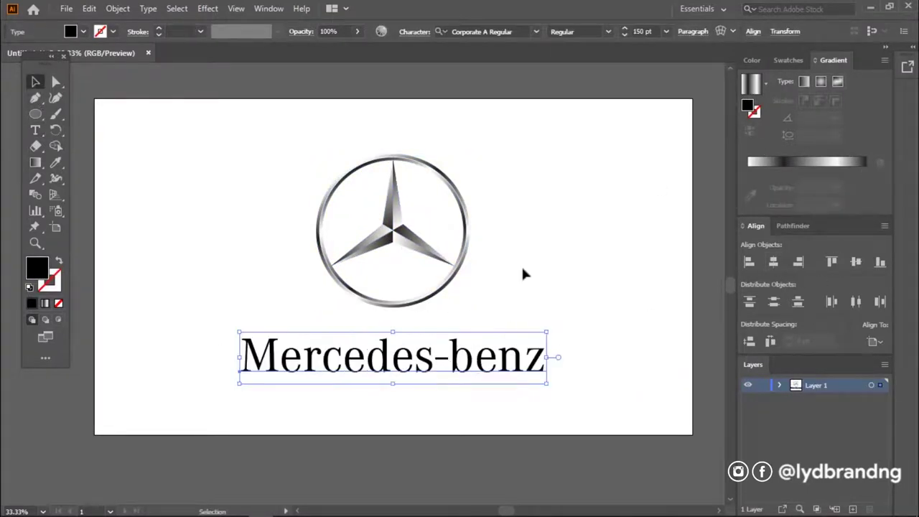
pyautogui.click(520, 287)
# Check that the wordmark's font is Corporate A Regular, leaving it unchanged
pyautogui.click(520, 364)
pyautogui.click(478, 31)
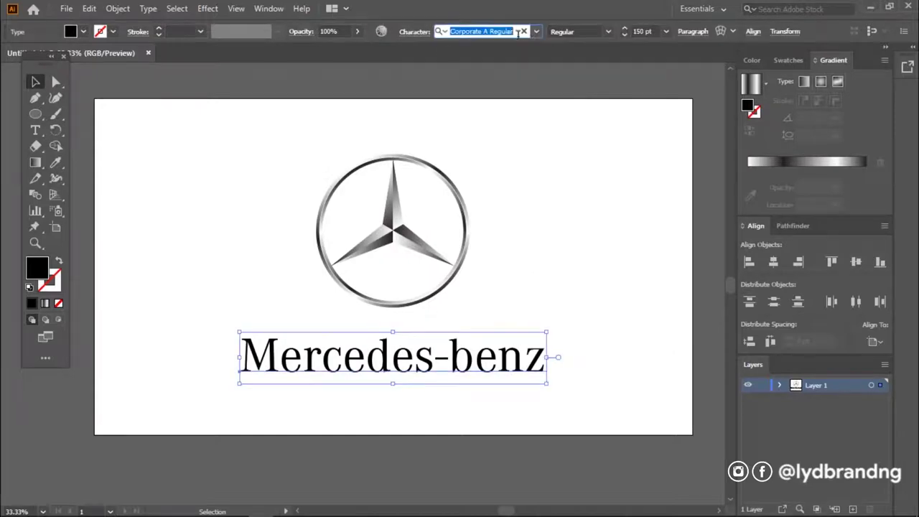
pyautogui.click(458, 33)
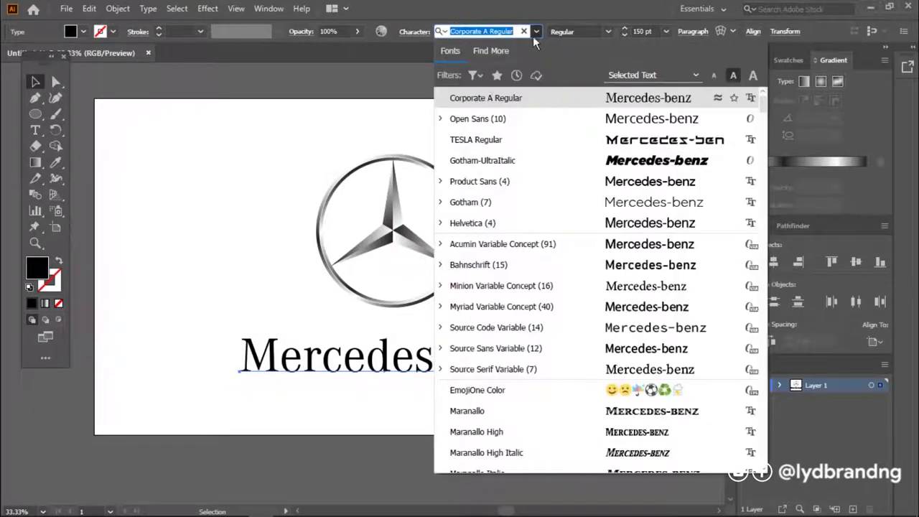
pyautogui.press('Escape')
pyautogui.click(595, 359)
pyautogui.click(184, 239)
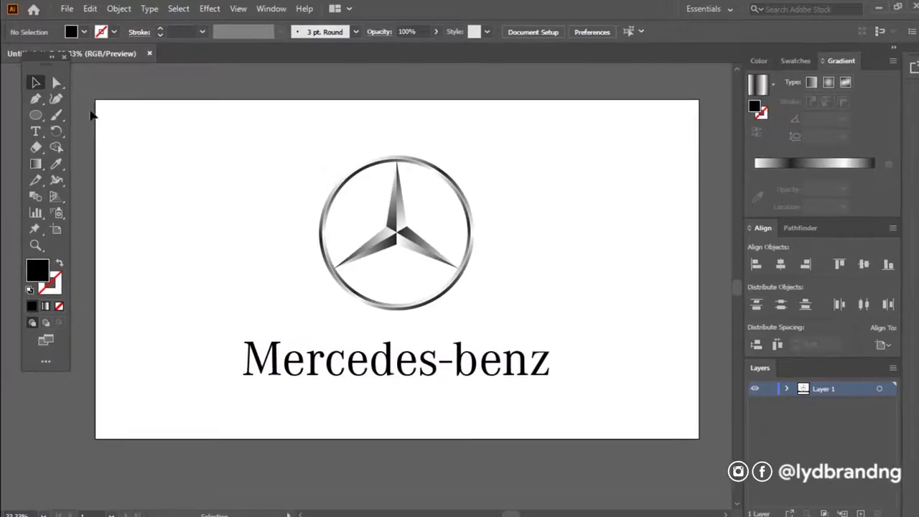
pyautogui.click(66, 9)
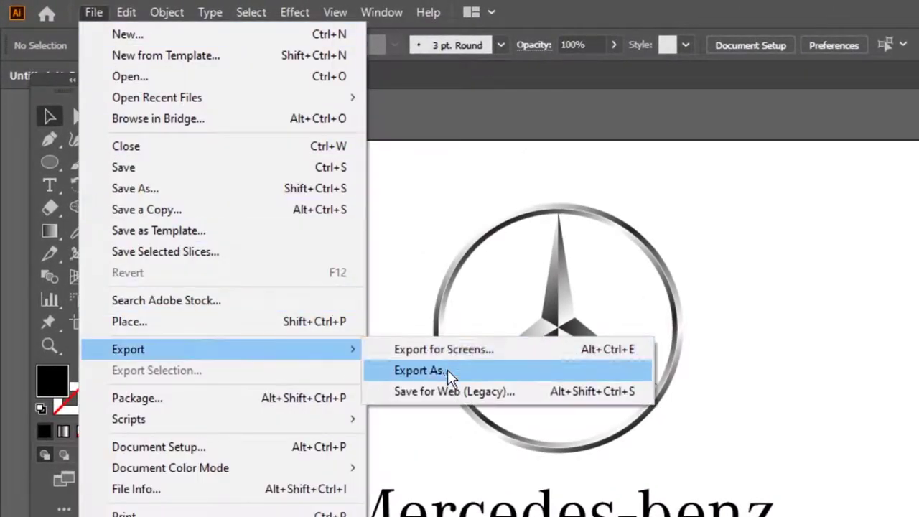
# Export 'Mercedes-benz logo' to the LOGO folder as a 300 ppi transparent PNG
pyautogui.click(447, 370)
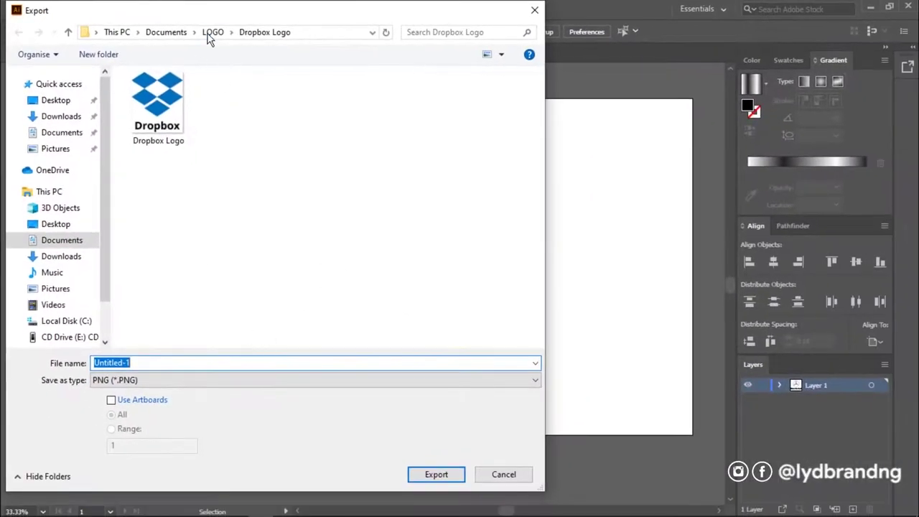
pyautogui.click(210, 33)
pyautogui.write('Mercedes-benz logo')
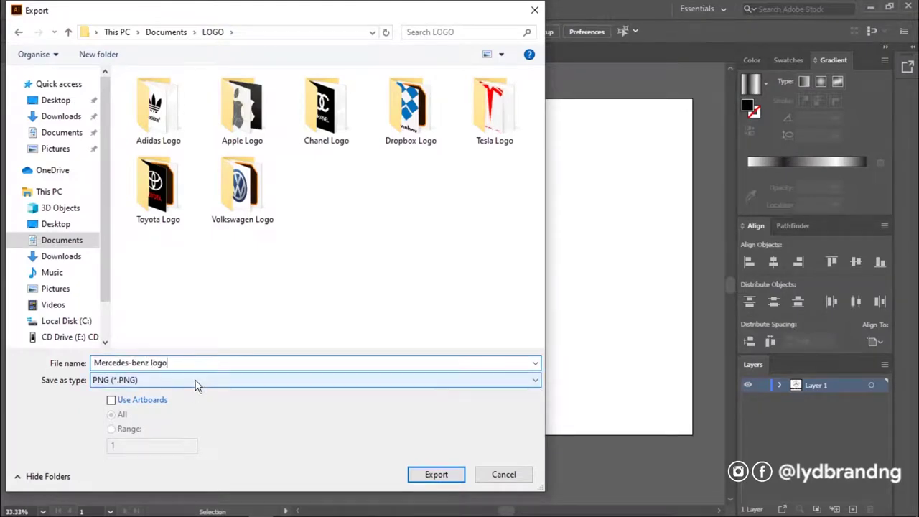
pyautogui.click(440, 475)
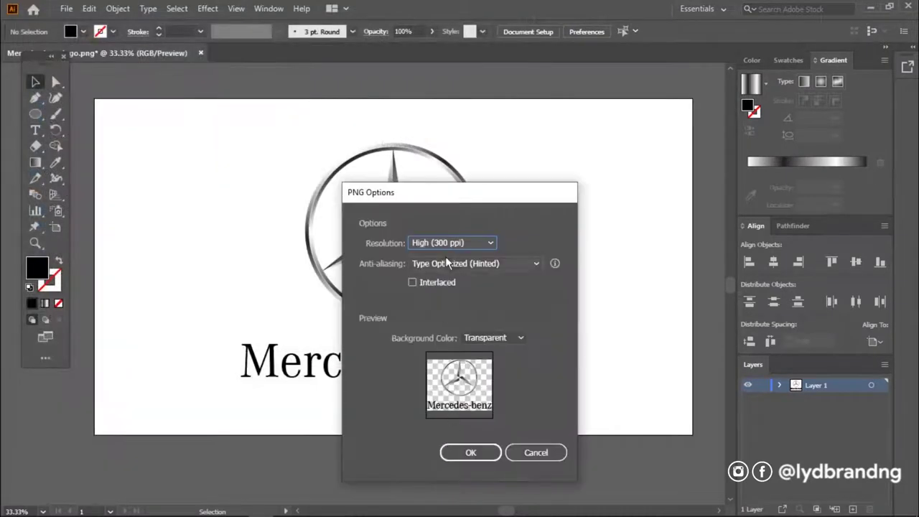
pyautogui.click(471, 452)
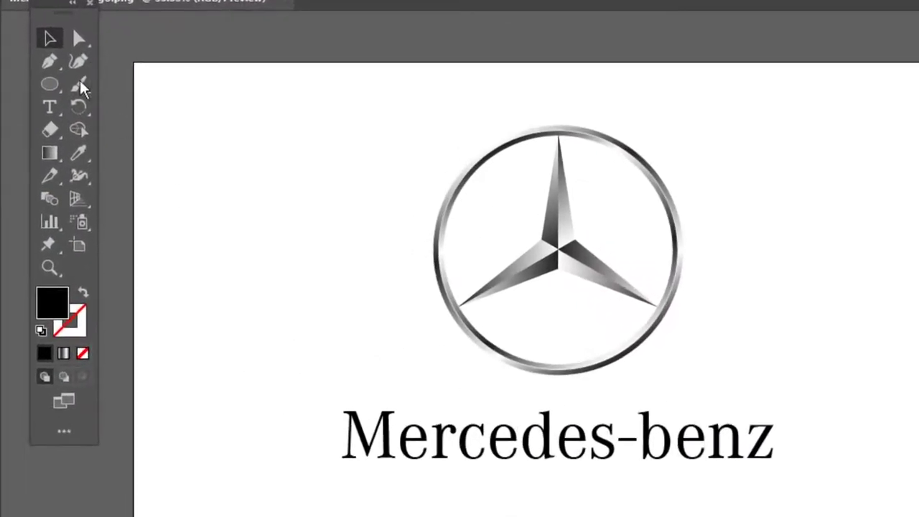
pyautogui.moveTo(51, 86)
pyautogui.mouseDown()
pyautogui.moveTo(108, 82)
pyautogui.moveTo(692, 434)
pyautogui.mouseUp()
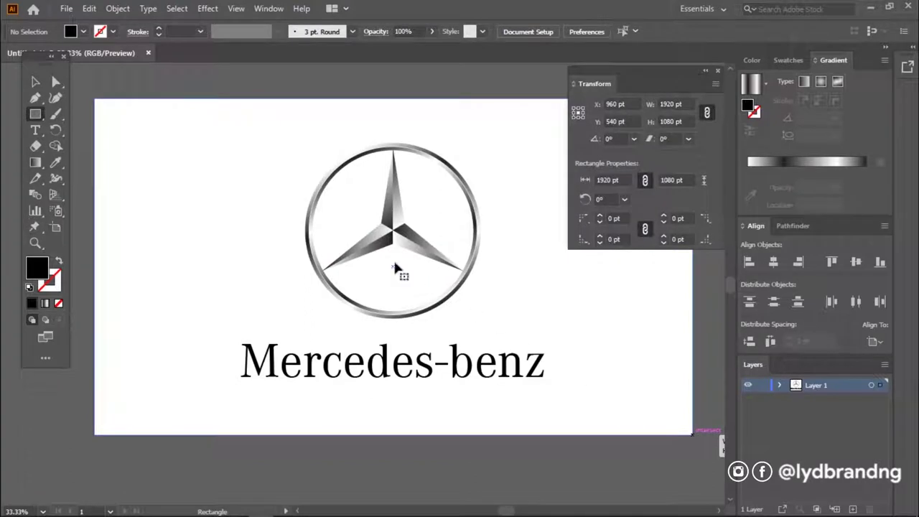
# Fill the artboard-sized rectangle white and send it behind the logo
pyautogui.click(790, 62)
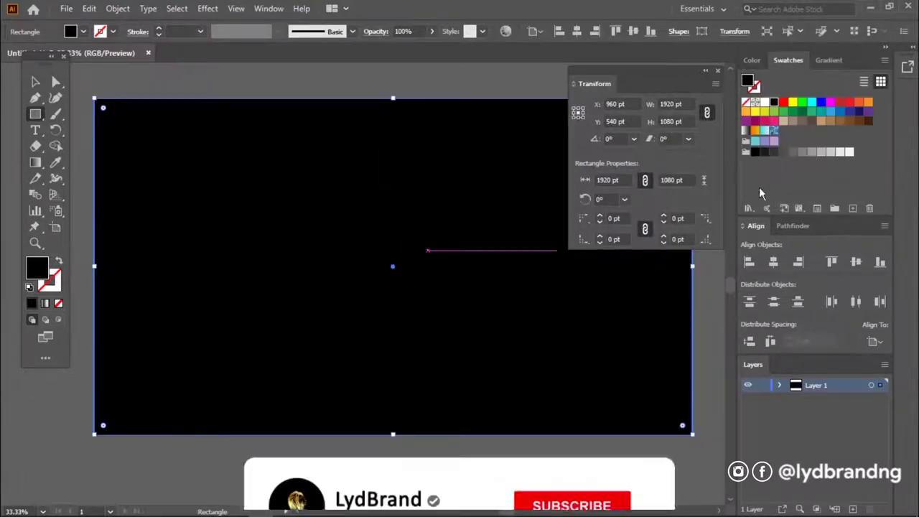
pyautogui.click(850, 152)
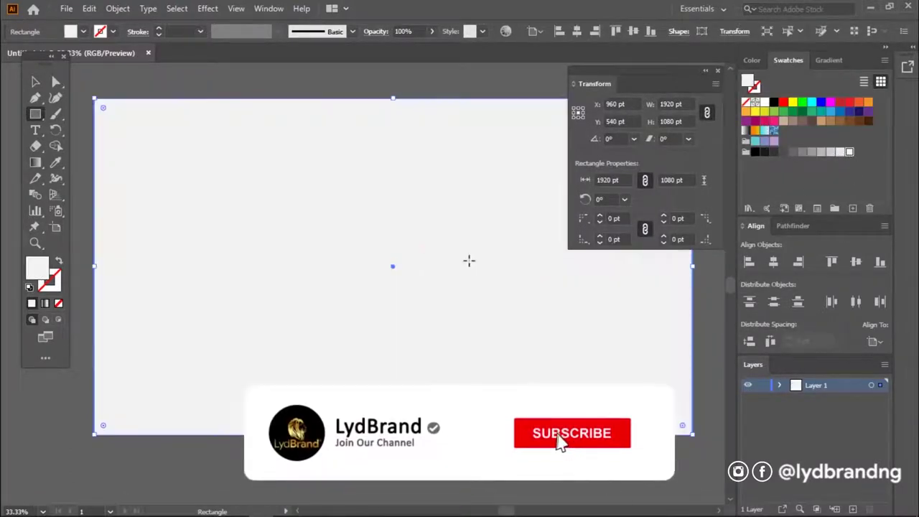
pyautogui.press('a')
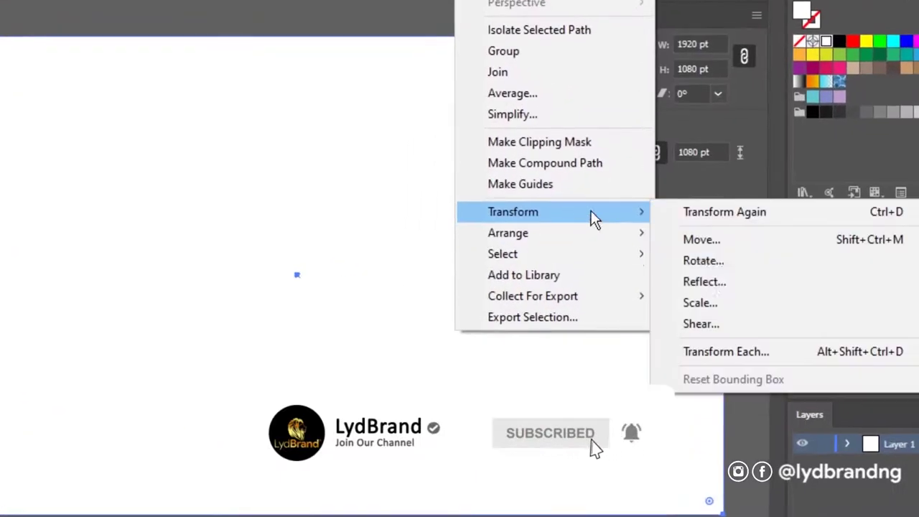
pyautogui.click(703, 282)
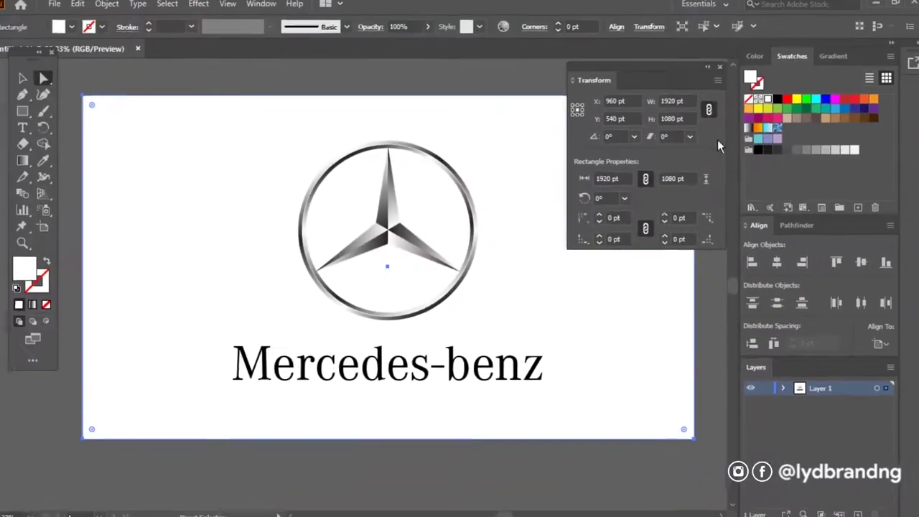
# Export the white-background version as the JPEG 'Mercedes-benz logo', then turn the background black
pyautogui.click(65, 9)
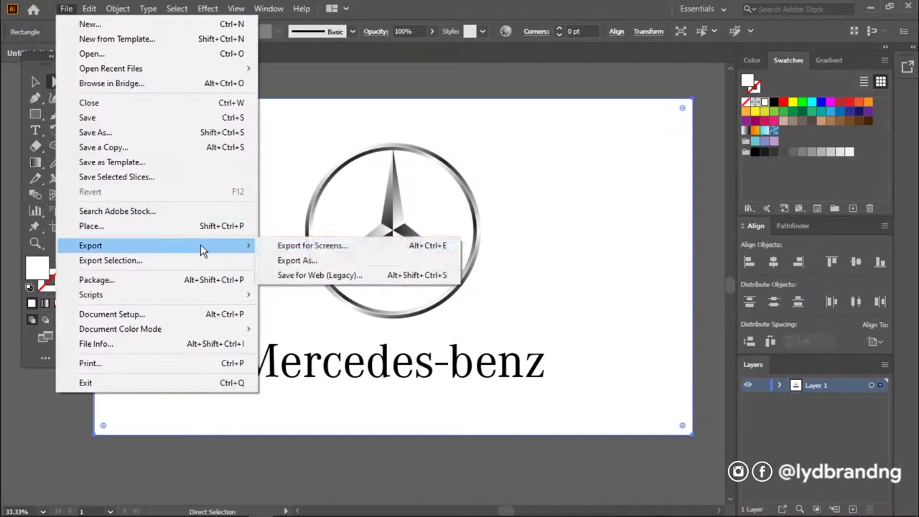
pyautogui.click(302, 257)
pyautogui.write('Mercedes-benz logo')
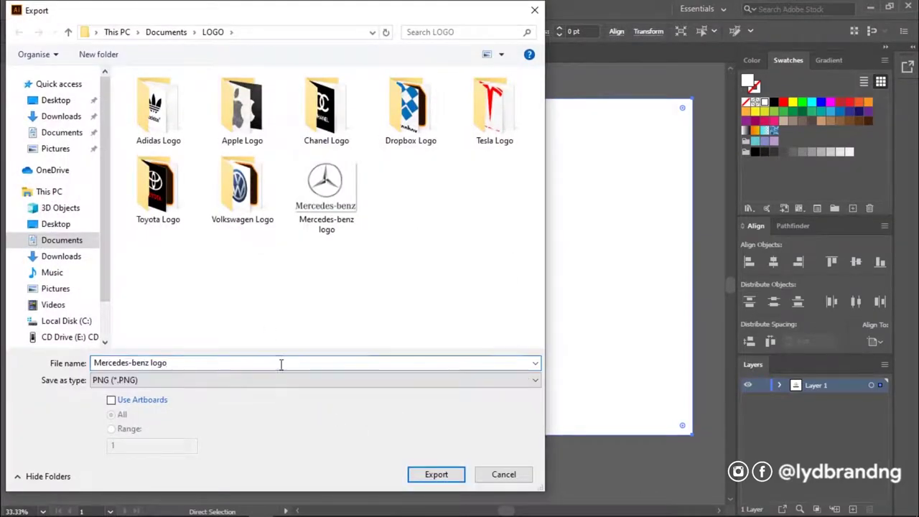
pyautogui.click(272, 380)
pyautogui.click(184, 317)
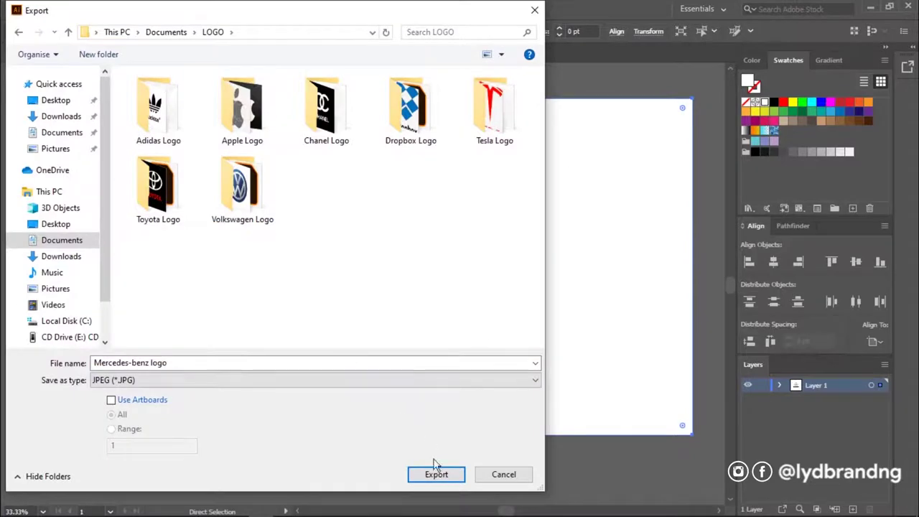
pyautogui.click(435, 470)
pyautogui.click(513, 446)
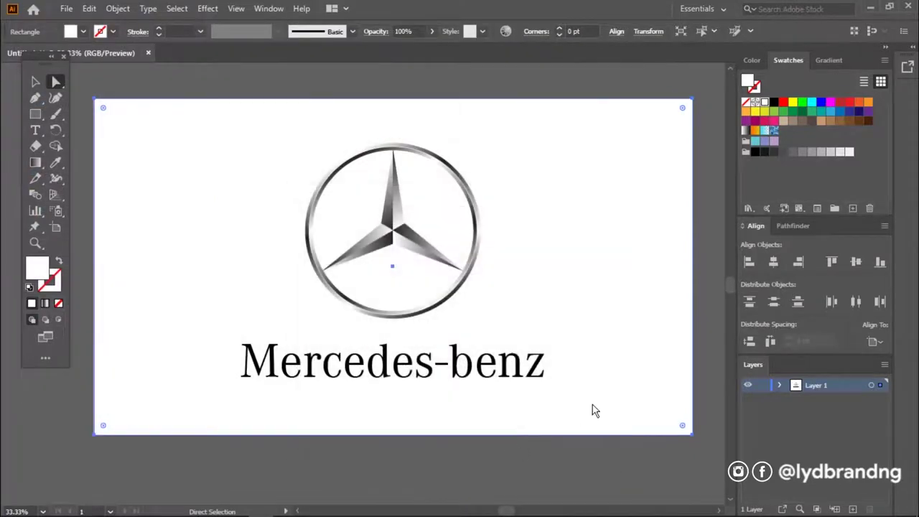
pyautogui.click(755, 152)
pyautogui.click(473, 374)
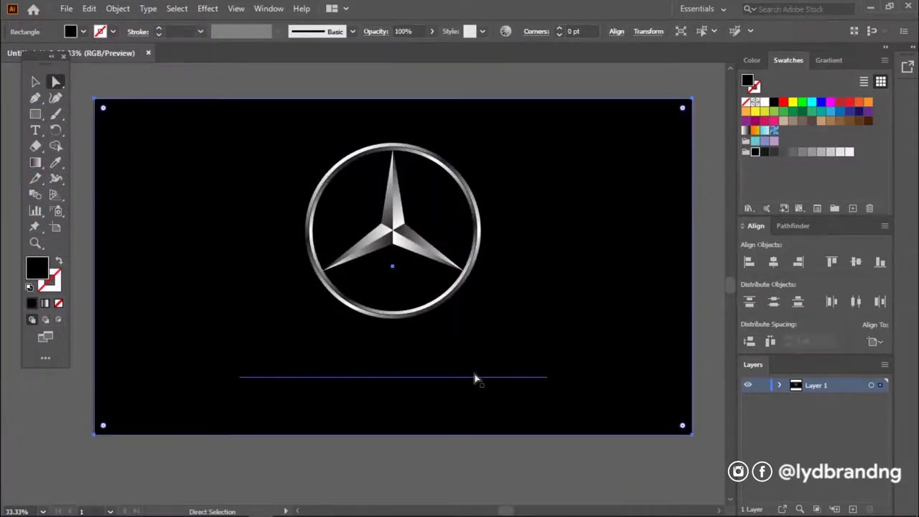
# Make the wordmark white against the black background
pyautogui.click(764, 102)
pyautogui.click(641, 285)
pyautogui.click(515, 467)
# Export the black-background version as the JPEG 'Mercedes-benz logo copy'
pyautogui.click(66, 9)
pyautogui.click(300, 260)
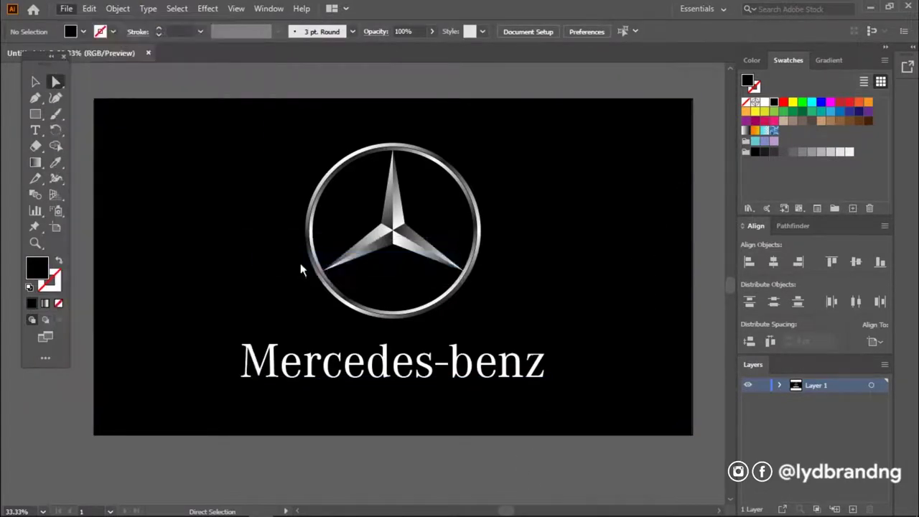
pyautogui.write('Mercedes-benz logo')
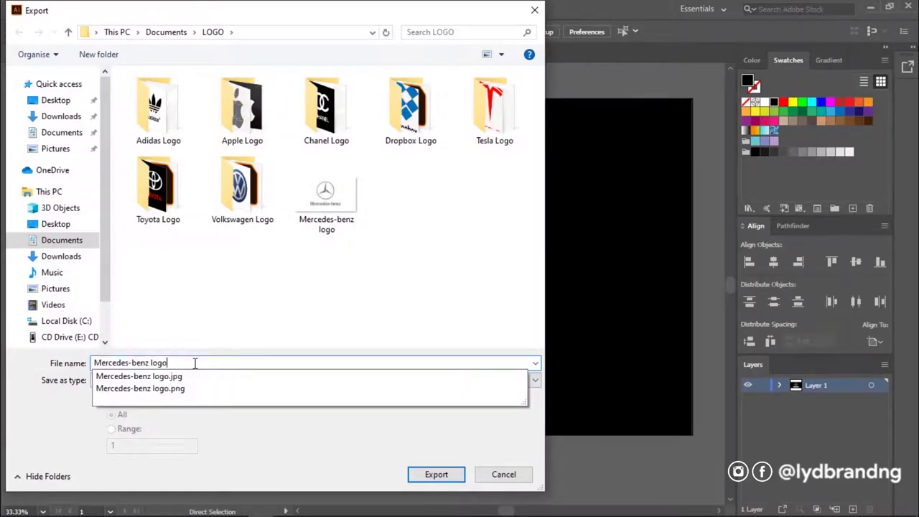
pyautogui.click(194, 363)
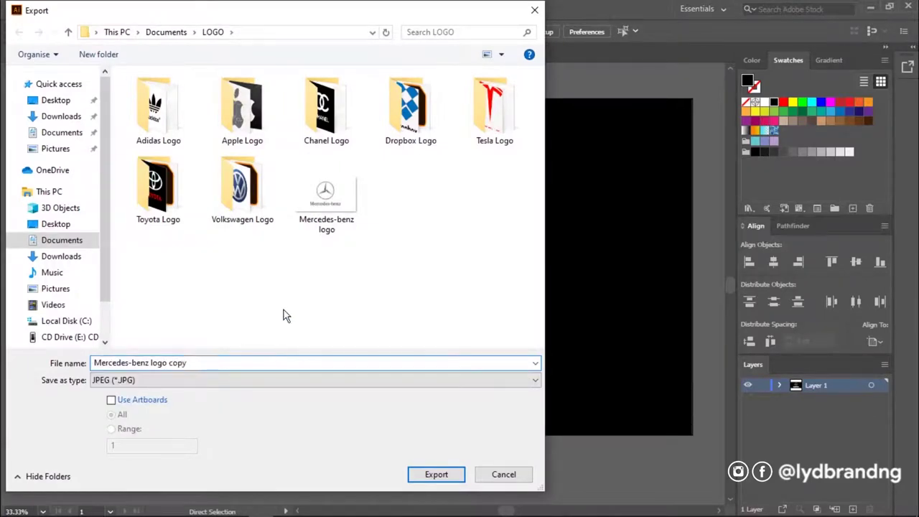
pyautogui.click(434, 474)
pyautogui.click(514, 445)
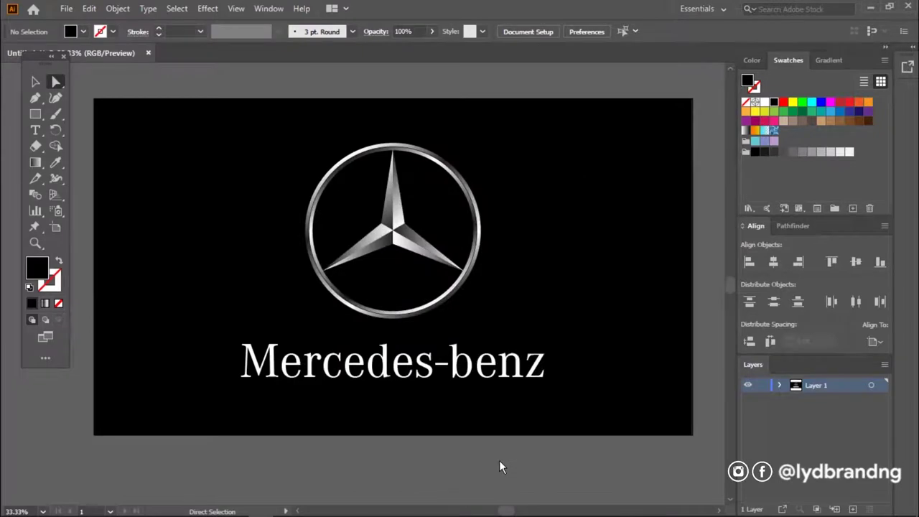
pyautogui.click(140, 460)
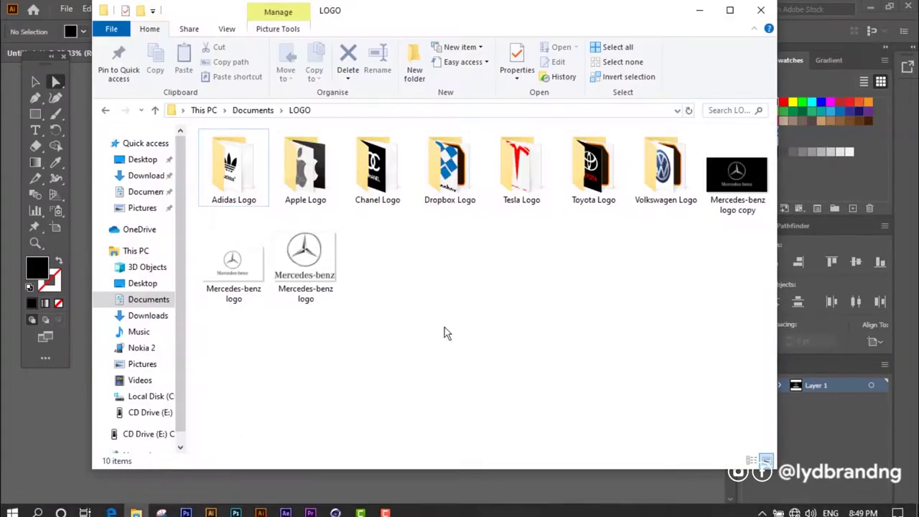
# Open the white-background 'Mercedes-benz logo' JPG in Photos and zoom in on it
pyautogui.click(233, 269)
pyautogui.doubleClick(234, 275)
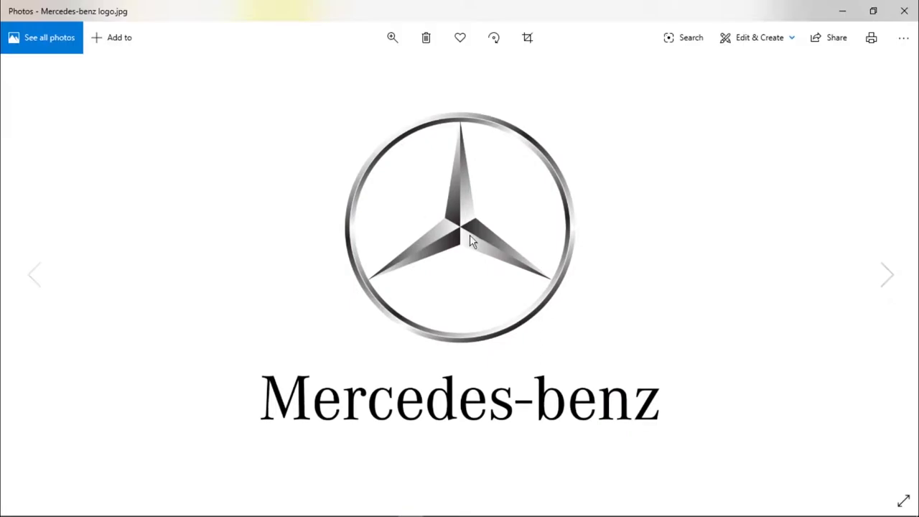
pyautogui.scroll(3, 470, 242)
pyautogui.moveTo(490, 416); pyautogui.dragTo(485, 186)
pyautogui.scroll(-2, 490, 241)
pyautogui.scroll(-2, 492, 242)
# View the black-background copy, zooming in to inspect the wordmark
pyautogui.click(32, 277)
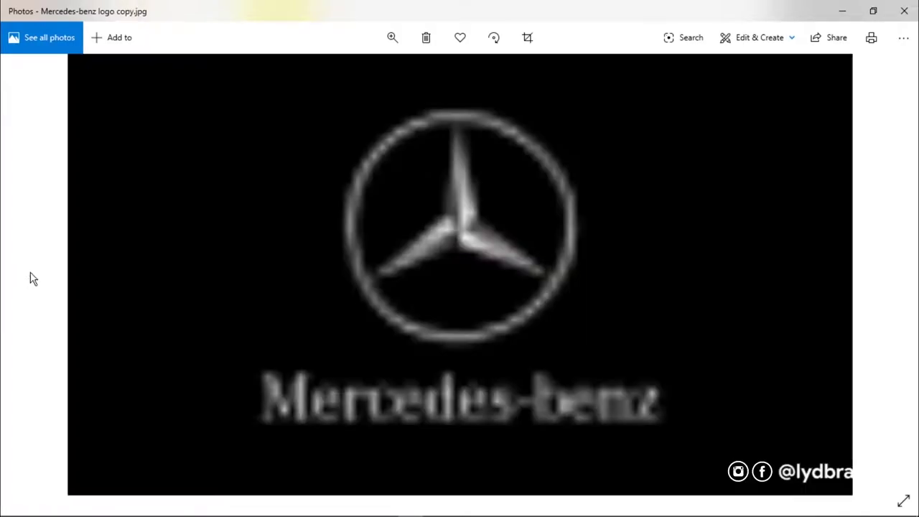
pyautogui.scroll(3, 471, 239)
pyautogui.scroll(-2, 471, 304)
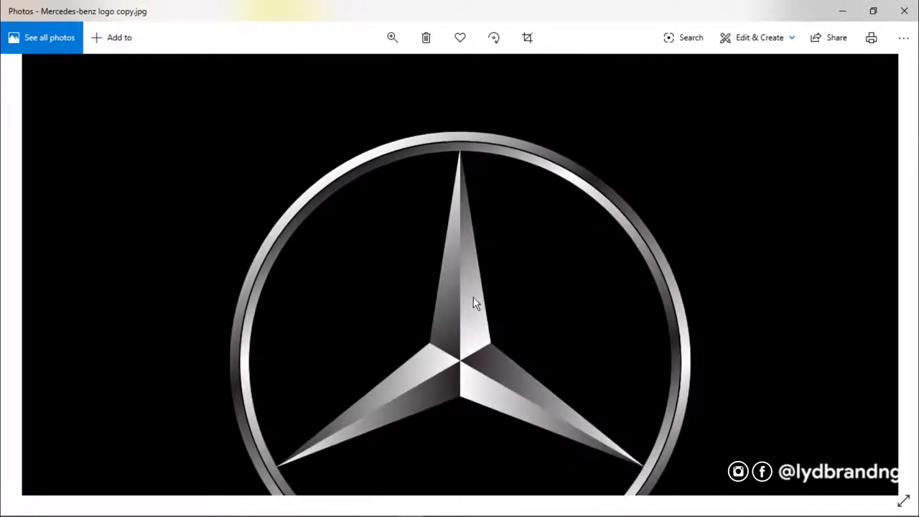
pyautogui.moveTo(496, 416); pyautogui.dragTo(491, 180)
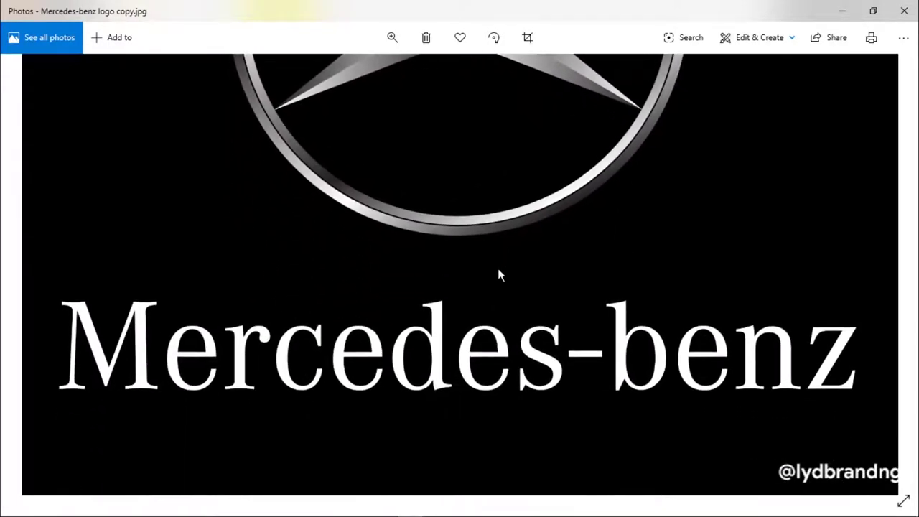
pyautogui.scroll(-2, 498, 273)
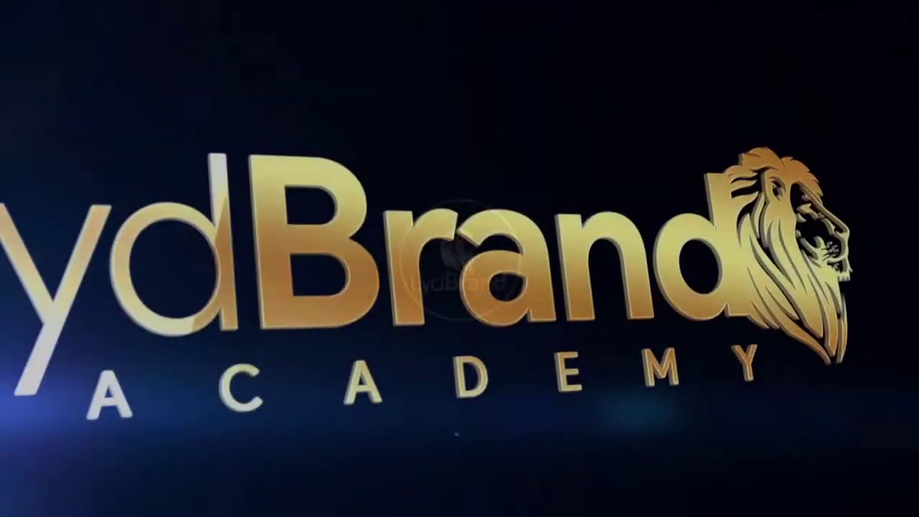
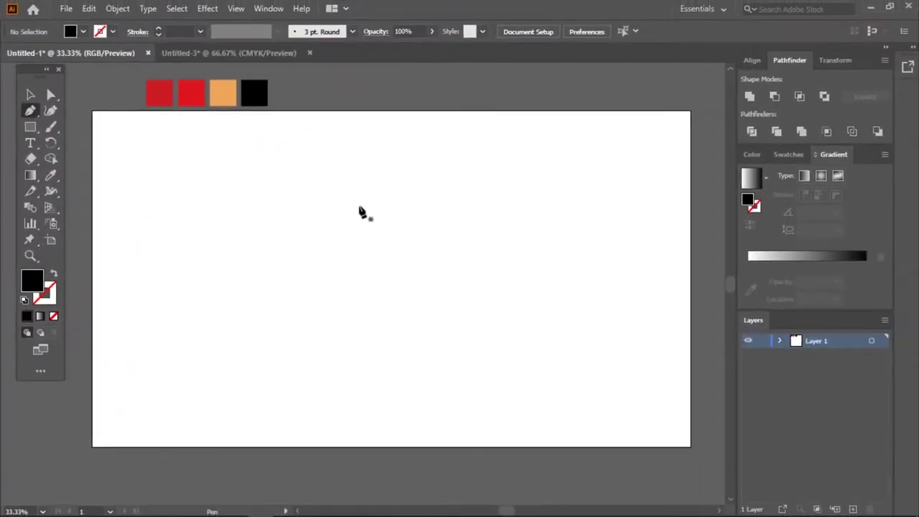
# Draw a black half-leaf path with a straight right edge and a curved left edge using the Pen tool
pyautogui.click(364, 191)
pyautogui.click(364, 302)
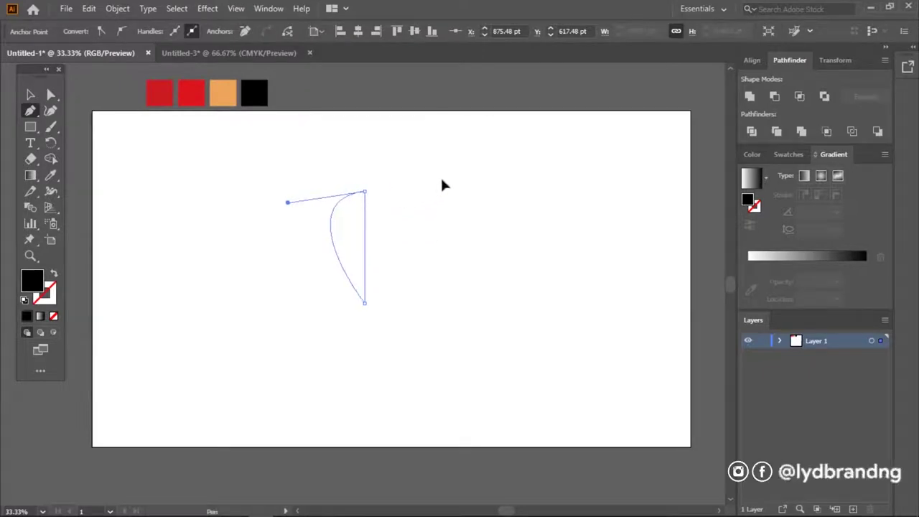
pyautogui.moveTo(438, 190); pyautogui.dragTo(440, 179)
pyautogui.click(31, 95)
pyautogui.click(208, 8)
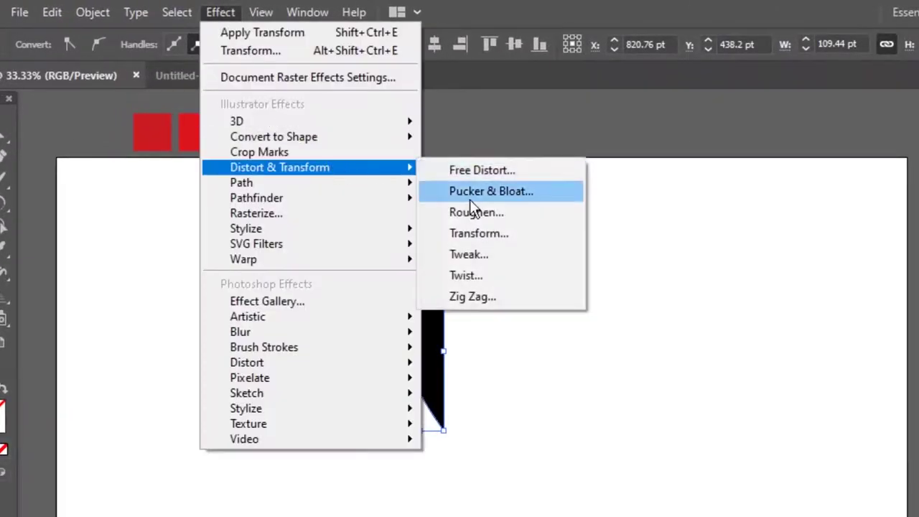
# Set a Transform effect to 3 copies rotated 30°, scaled 83% by 84%
pyautogui.click(479, 233)
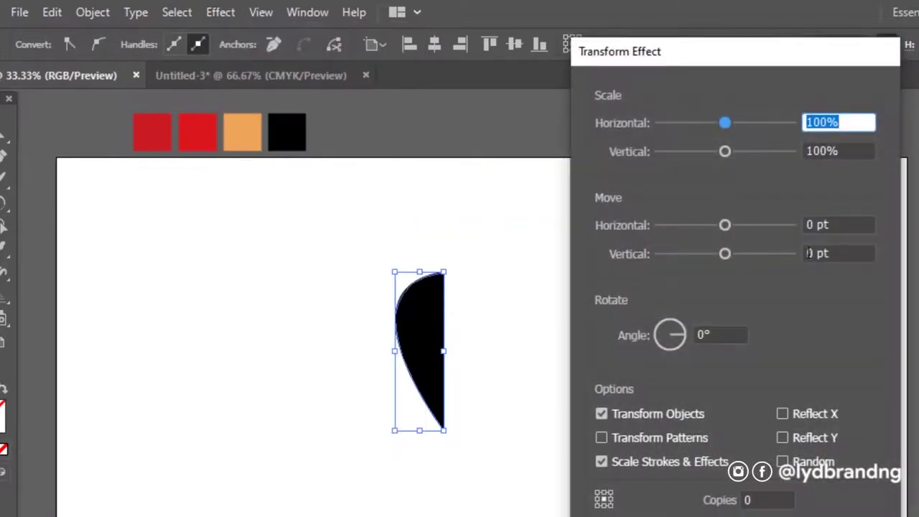
pyautogui.click(762, 500)
pyautogui.write('2')
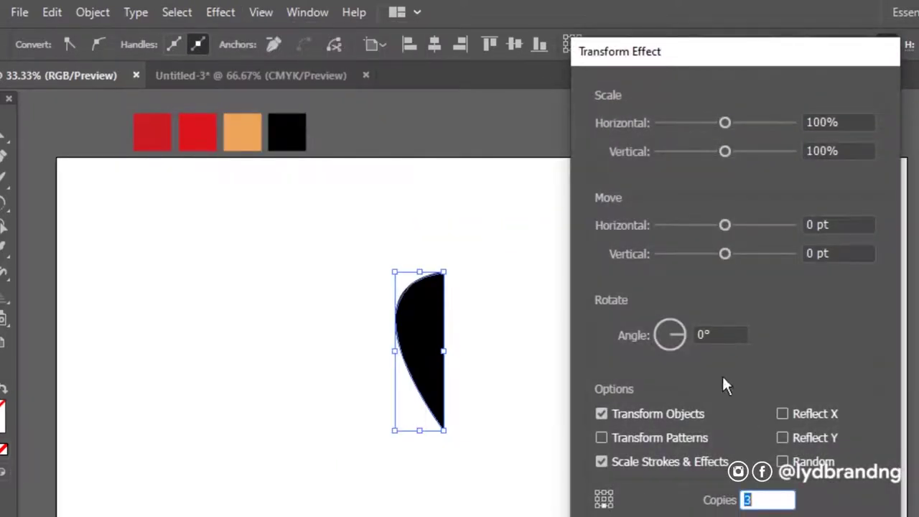
pyautogui.click(704, 334)
pyautogui.press('Up')
pyautogui.press('Up')
pyautogui.press('Up')
pyautogui.press('Up')
pyautogui.press('Up')
pyautogui.press('Up')
pyautogui.press('Up')
pyautogui.press('Up')
pyautogui.press('Up')
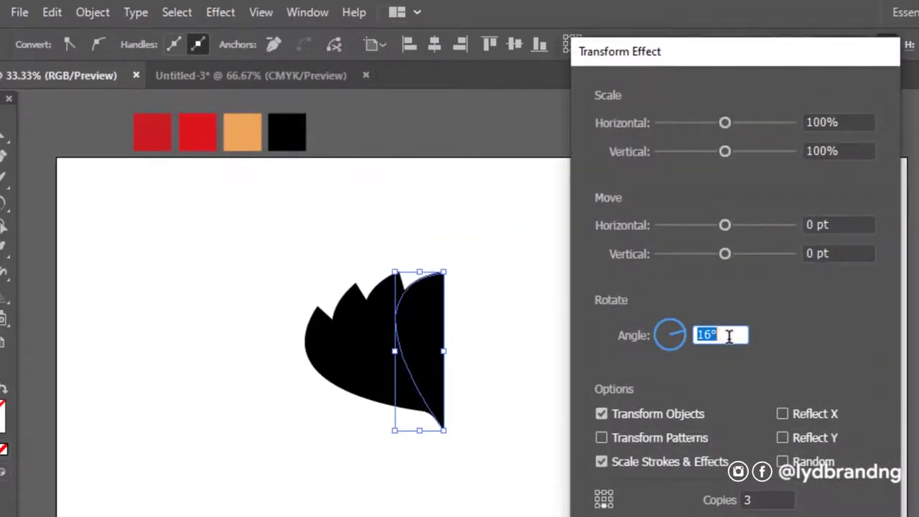
pyautogui.press('Up')
pyautogui.press('Up')
pyautogui.press('Up')
pyautogui.press('Up')
pyautogui.press('Up')
pyautogui.press('Up')
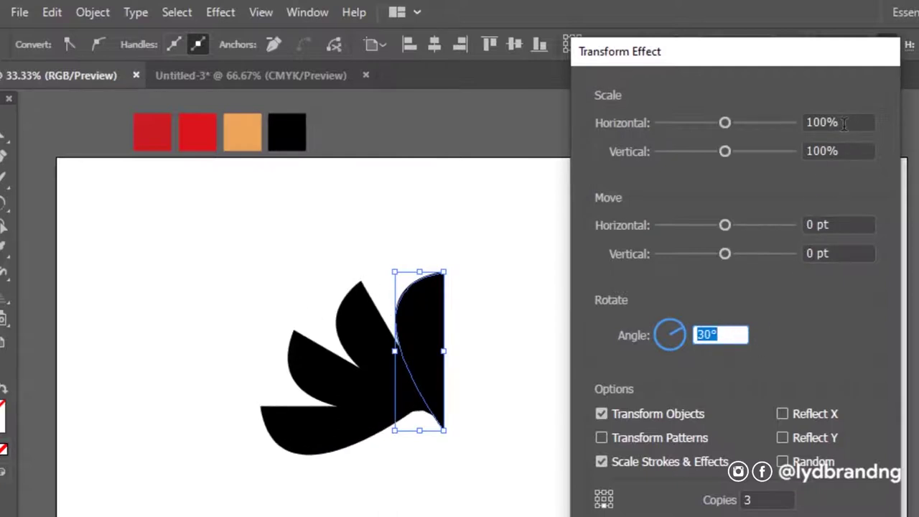
pyautogui.click(844, 124)
pyautogui.press('Down')
pyautogui.press('Down')
pyautogui.press('Down')
pyautogui.press('Down')
pyautogui.press('Down')
pyautogui.press('Down')
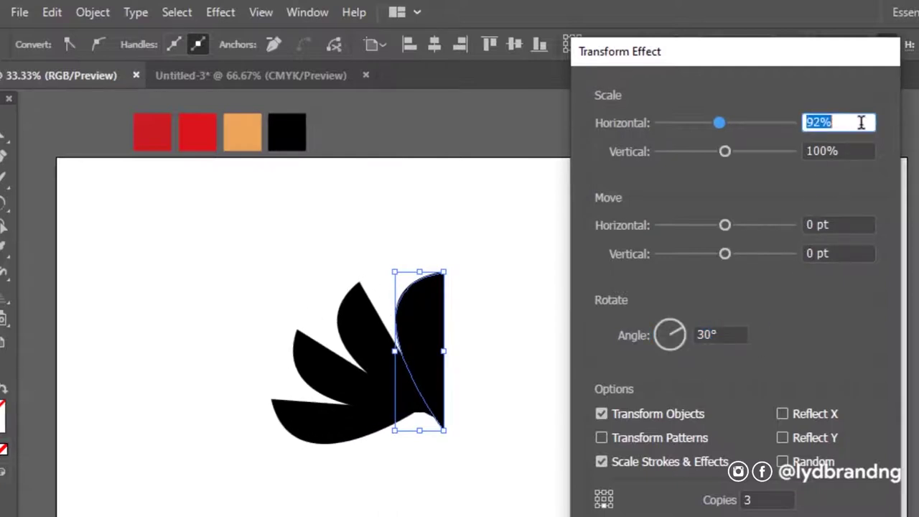
pyautogui.press('Down')
pyautogui.press('Down')
pyautogui.press('Down')
pyautogui.click(857, 150)
pyautogui.press('Down')
pyautogui.press('Down')
pyautogui.press('Down')
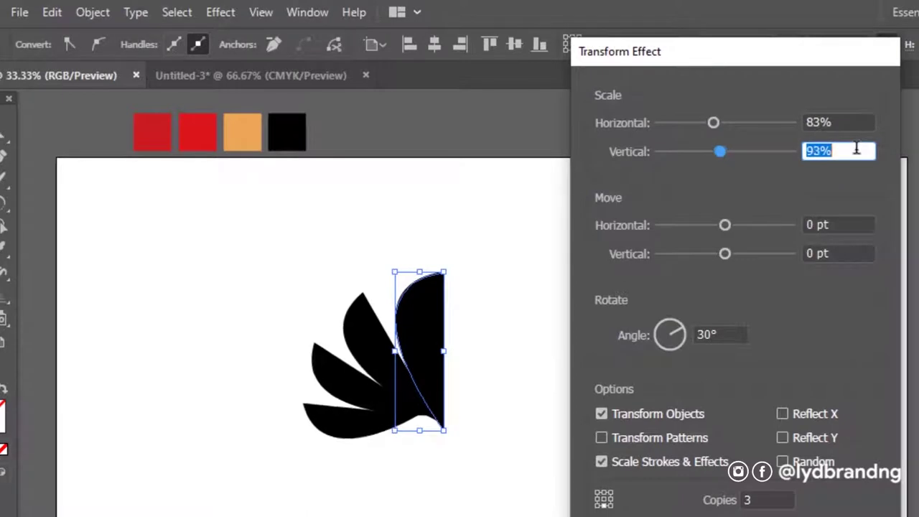
pyautogui.press('Down')
pyautogui.press('Down')
pyautogui.press('Down')
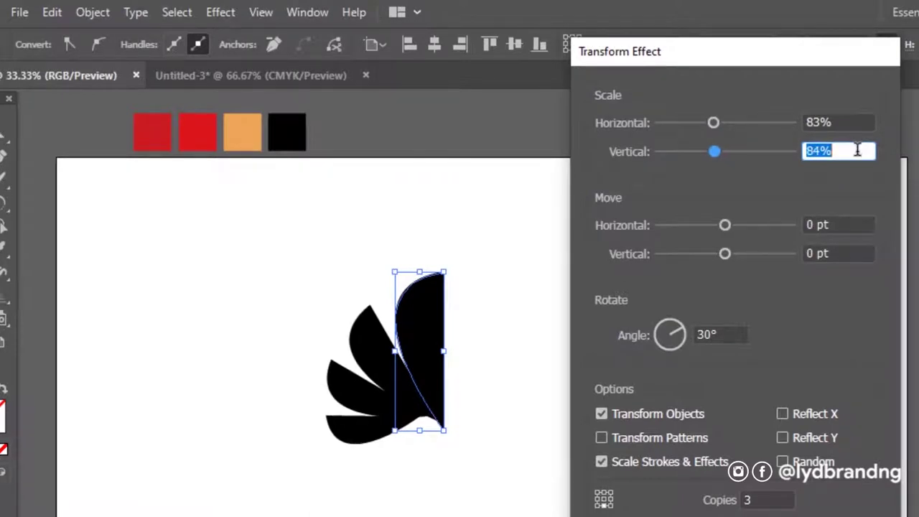
# Offset the copies by -9 pt horizontally and 30 pt vertically, then apply the effect
pyautogui.click(849, 225)
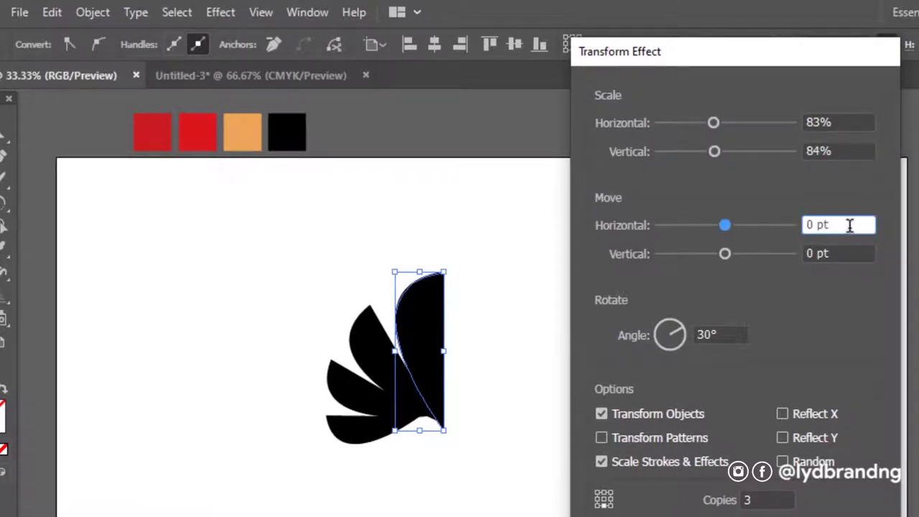
pyautogui.press('Down')
pyautogui.press('Down')
pyautogui.press('Down')
pyautogui.press('Down')
pyautogui.press('Down')
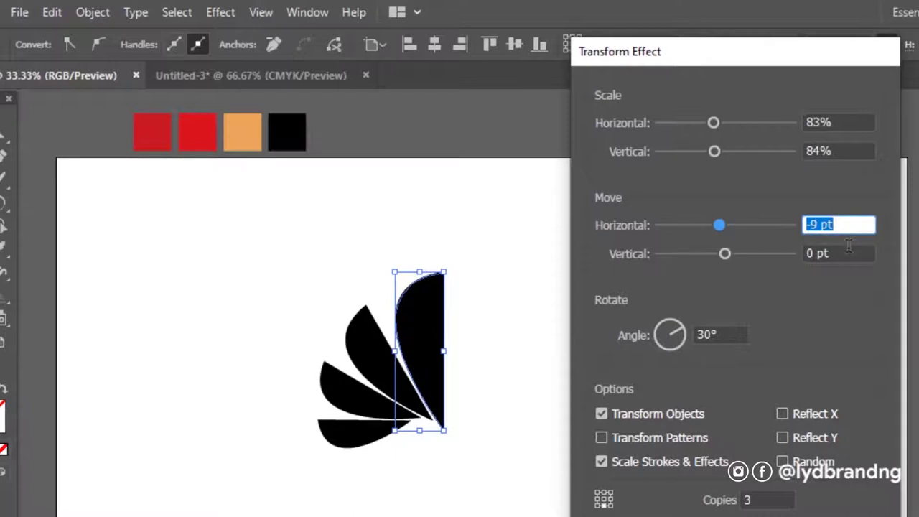
pyautogui.click(847, 251)
pyautogui.press('Up')
pyautogui.press('Up')
pyautogui.press('Up')
pyautogui.press('Up')
pyautogui.press('Up')
pyautogui.press('Up')
pyautogui.press('Up')
pyautogui.press('Up')
pyautogui.press('Up')
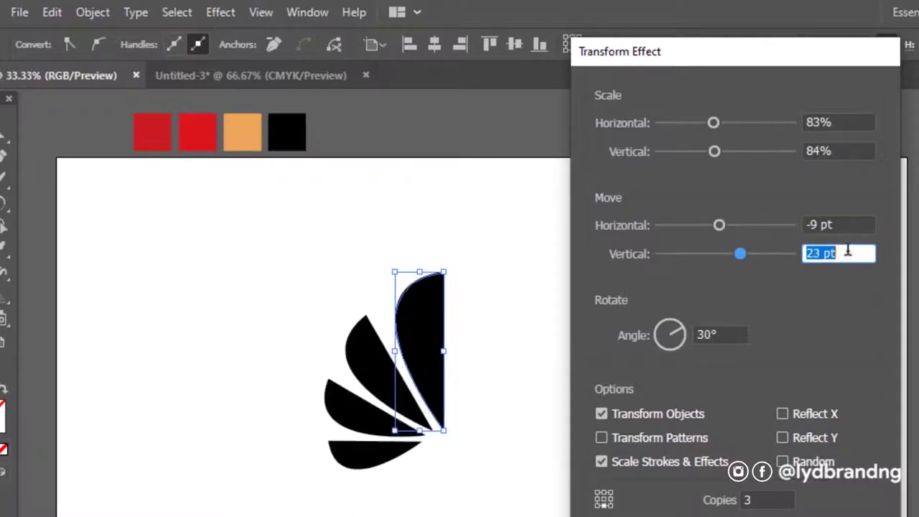
pyautogui.press('Up')
pyautogui.press('Up')
pyautogui.press('Up')
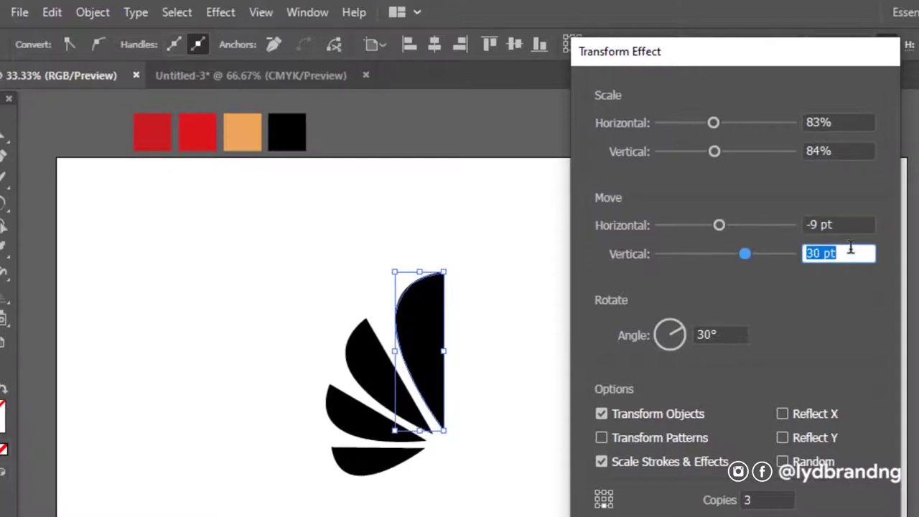
pyautogui.click(839, 149)
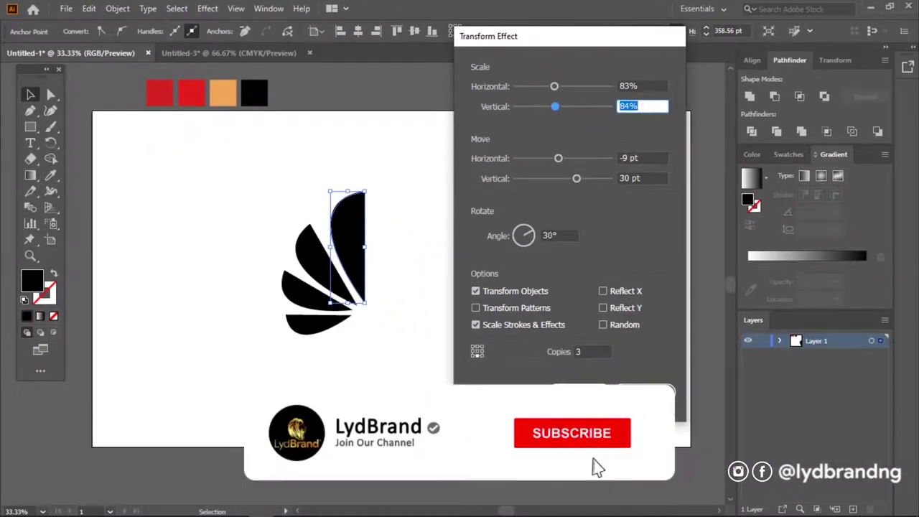
pyautogui.press('Return')
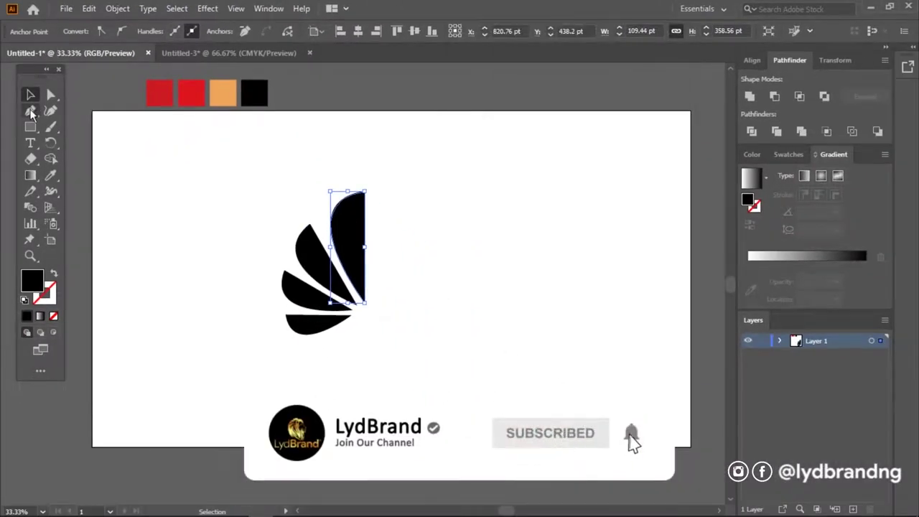
# Expand the Transform appearance into separate editable petal shapes
pyautogui.click(115, 10)
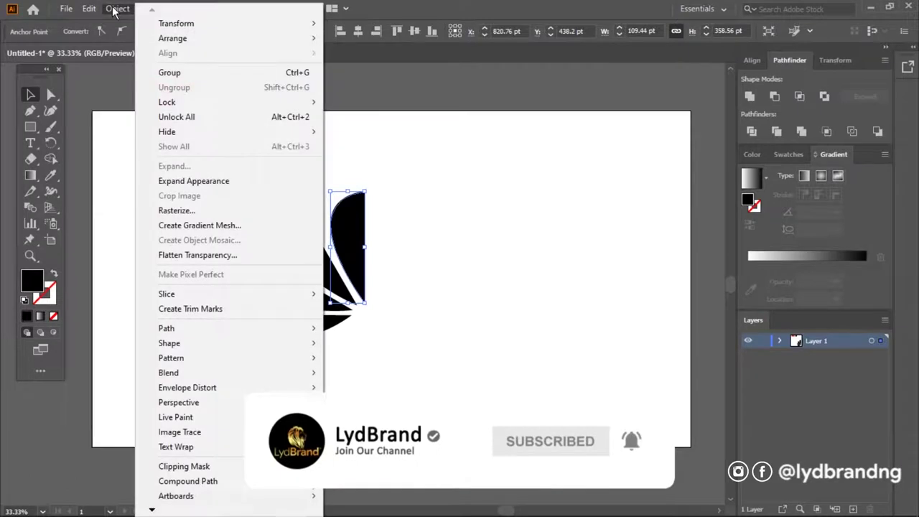
pyautogui.click(183, 180)
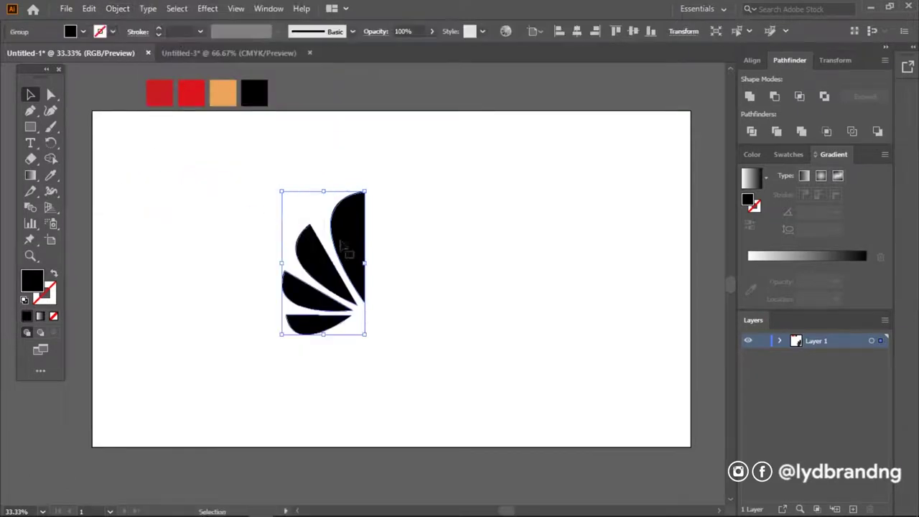
pyautogui.click(50, 97)
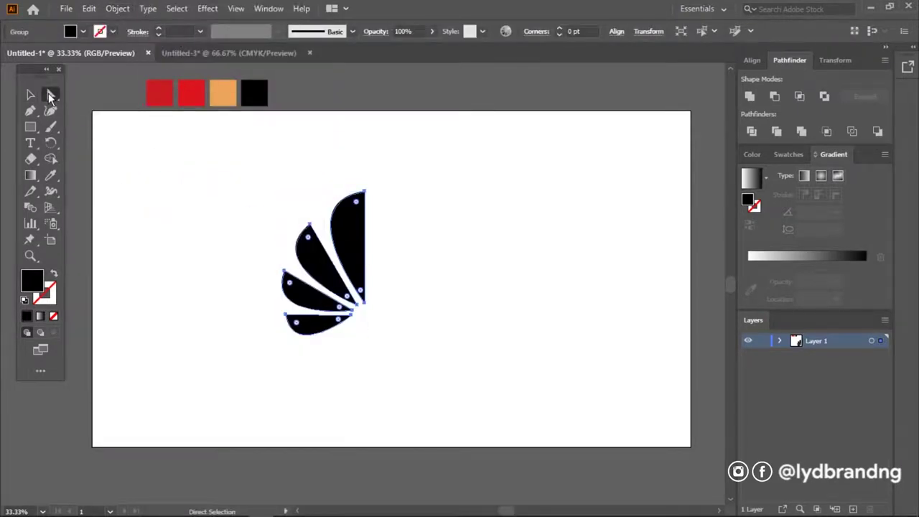
pyautogui.moveTo(388, 235); pyautogui.dragTo(388, 234)
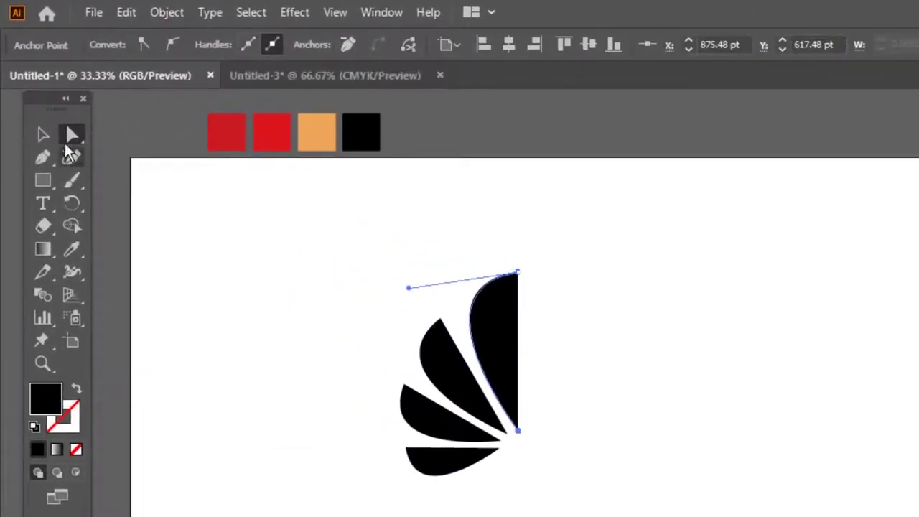
pyautogui.click(576, 345)
# Redraw the right petal's edge as a curve with the Pen tool and divide the overlapping shapes
pyautogui.click(42, 158)
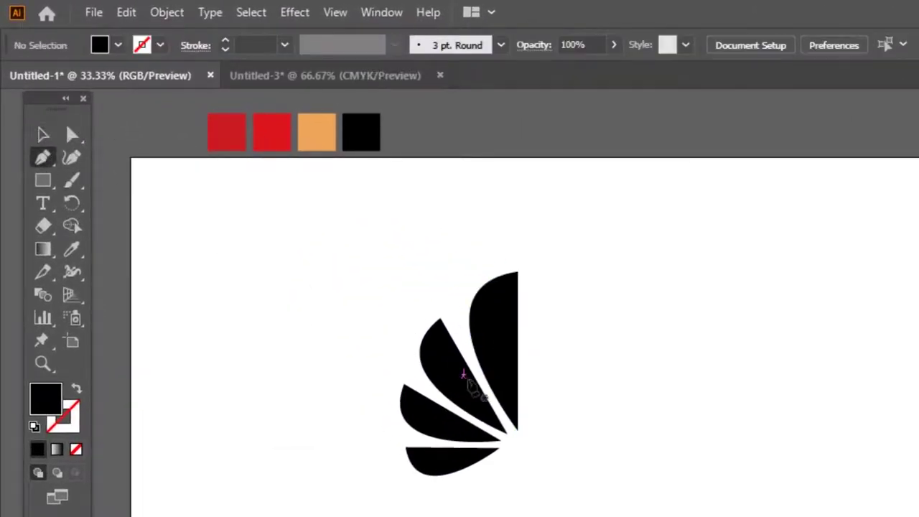
pyautogui.click(517, 429)
pyautogui.moveTo(521, 271); pyautogui.dragTo(352, 214)
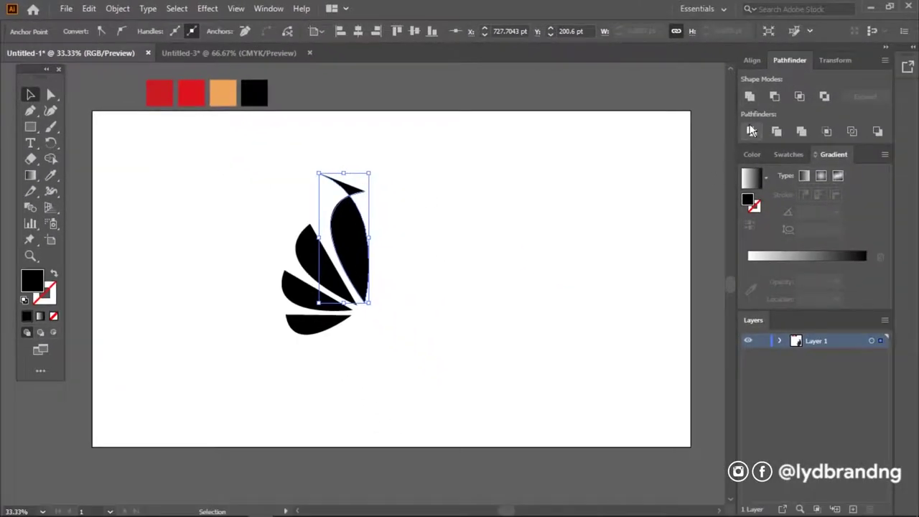
pyautogui.click(752, 130)
pyautogui.rightClick(351, 227)
pyautogui.click(404, 340)
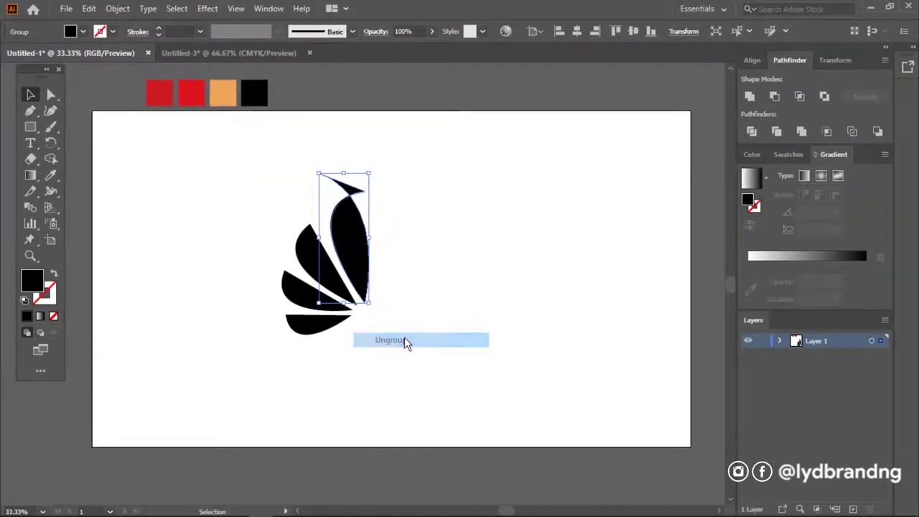
# Ungroup the divided leaf pieces and delete the small leftover top sliver
pyautogui.moveTo(225, 365); pyautogui.dragTo(398, 147)
pyautogui.rightClick(349, 225)
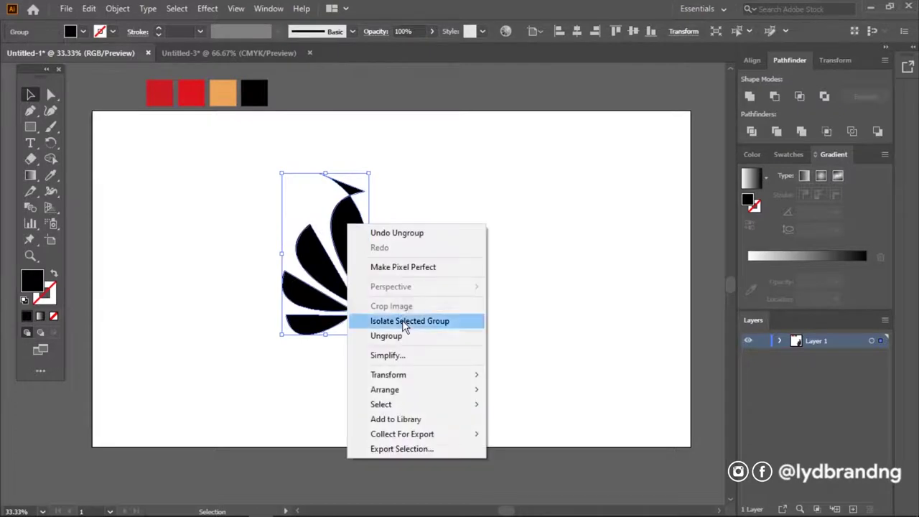
pyautogui.click(406, 335)
pyautogui.click(407, 280)
pyautogui.click(342, 185)
pyautogui.press('Delete')
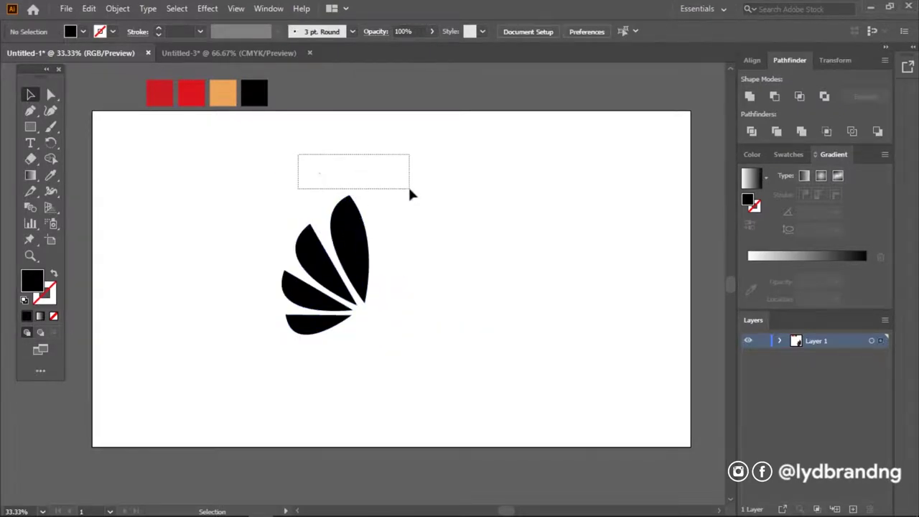
# Make a vertically reflected copy of the four petals and place it beside the originals
pyautogui.moveTo(399, 181); pyautogui.dragTo(361, 246)
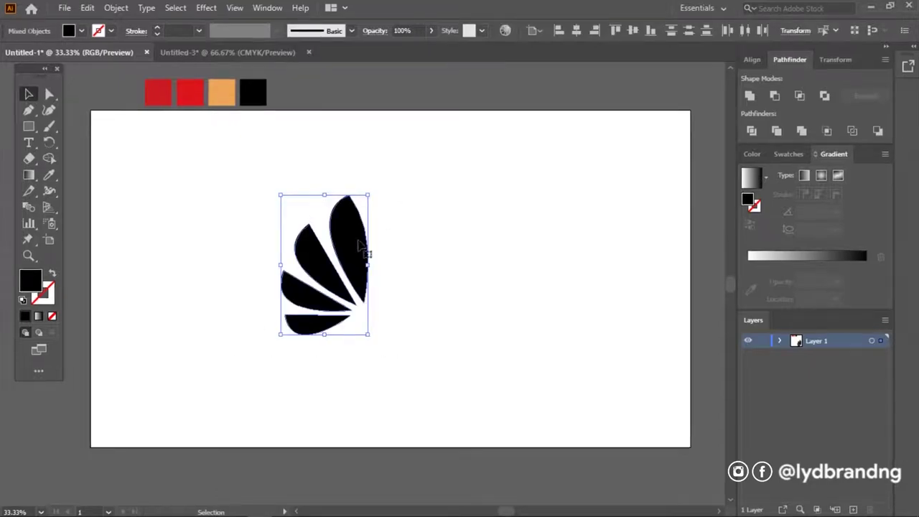
pyautogui.rightClick(361, 244)
pyautogui.click(427, 473)
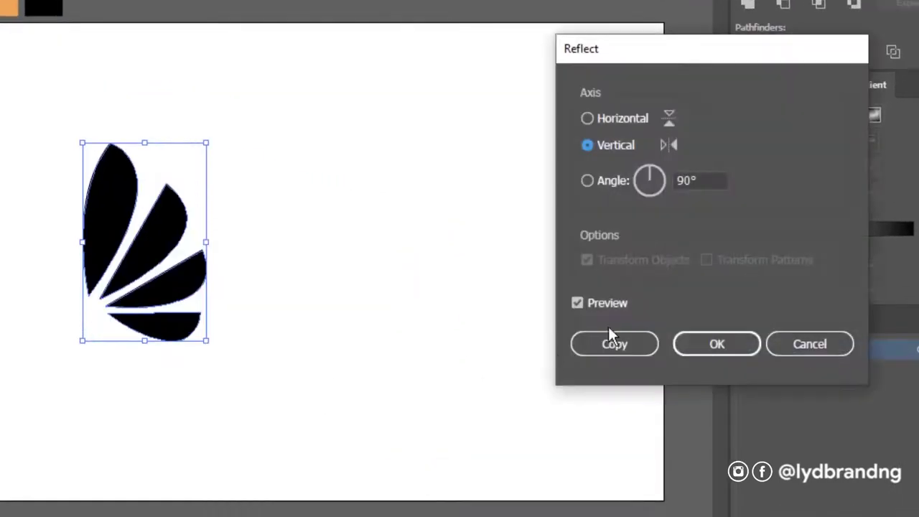
pyautogui.click(607, 350)
pyautogui.moveTo(334, 270); pyautogui.dragTo(424, 263)
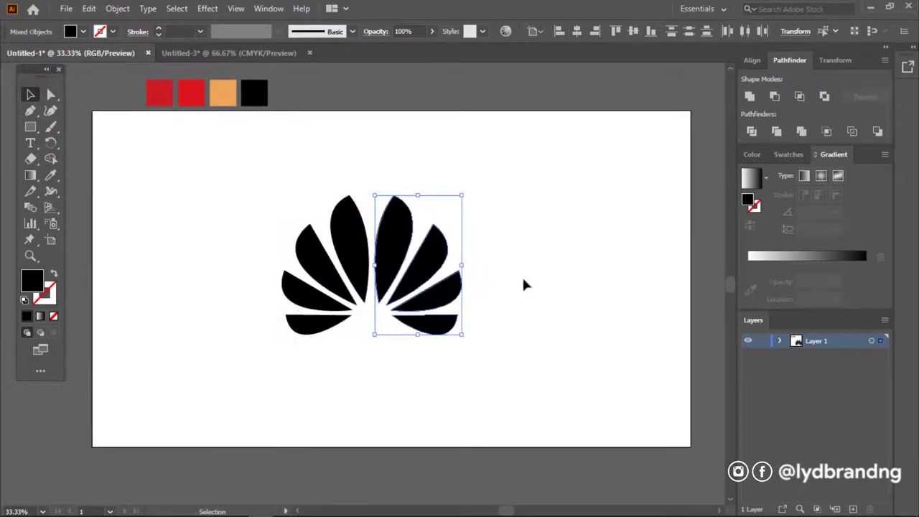
# Combine all eight petals into a single compound path
pyautogui.moveTo(504, 187); pyautogui.dragTo(500, 202)
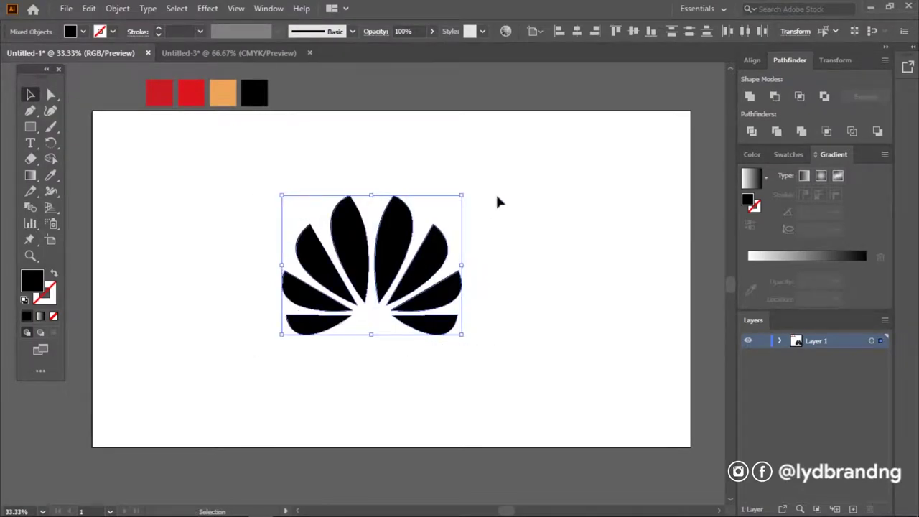
pyautogui.click(120, 10)
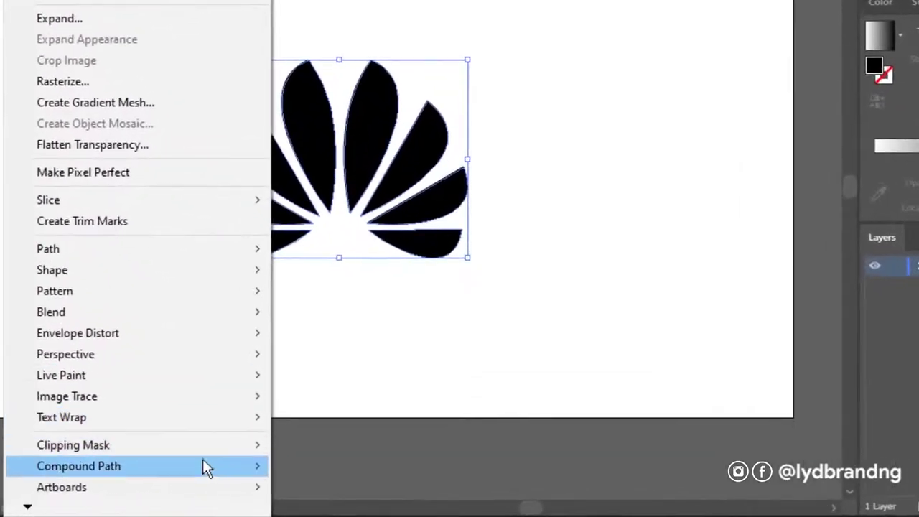
pyautogui.click(355, 488)
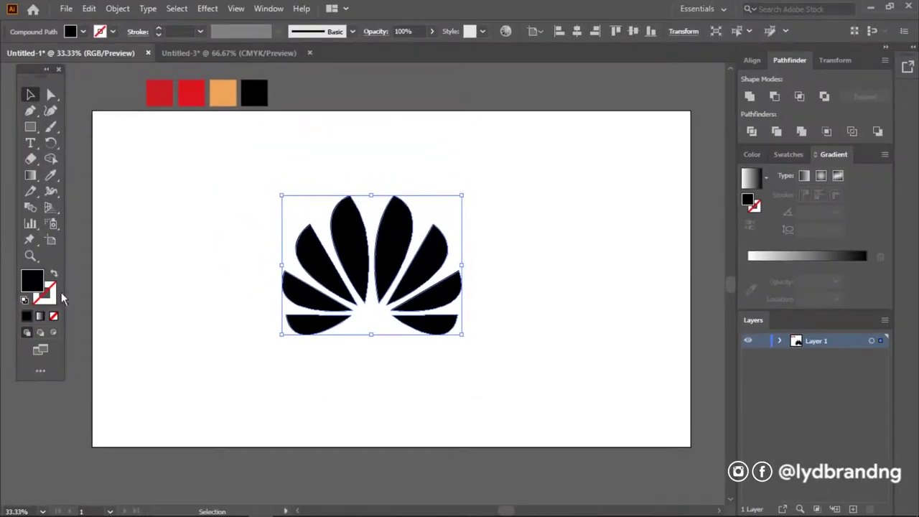
# Fill the logo with a gradient using red, red and orange stops sampled from the swatches
pyautogui.click(40, 316)
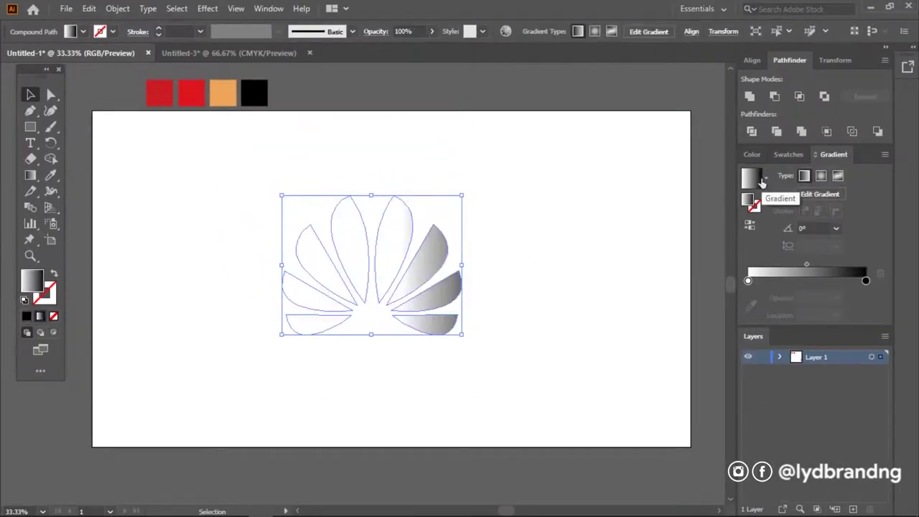
pyautogui.doubleClick(748, 280)
pyautogui.press('Escape')
pyautogui.click(750, 289)
pyautogui.click(161, 91)
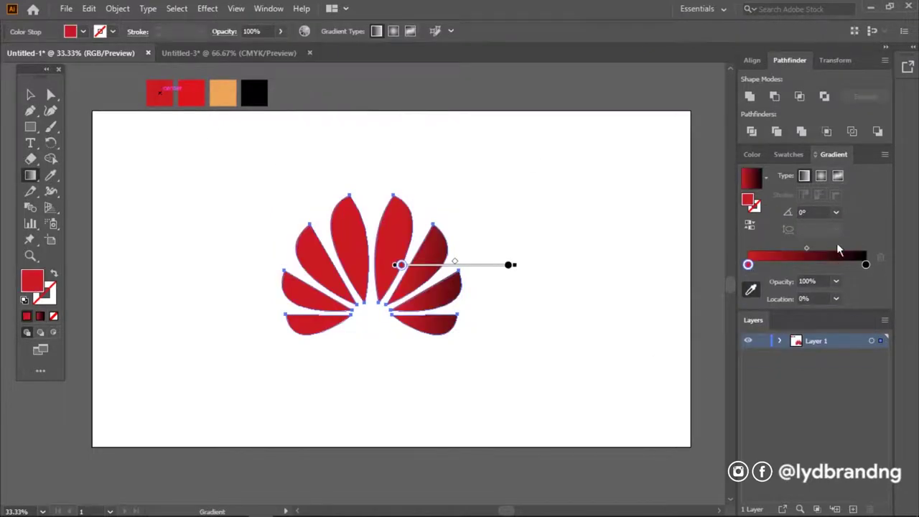
pyautogui.click(223, 92)
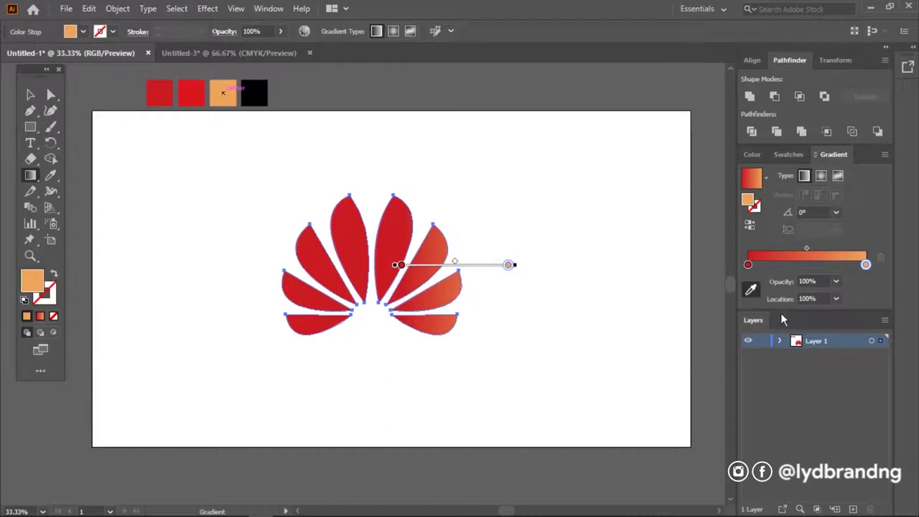
pyautogui.click(750, 289)
pyautogui.click(192, 92)
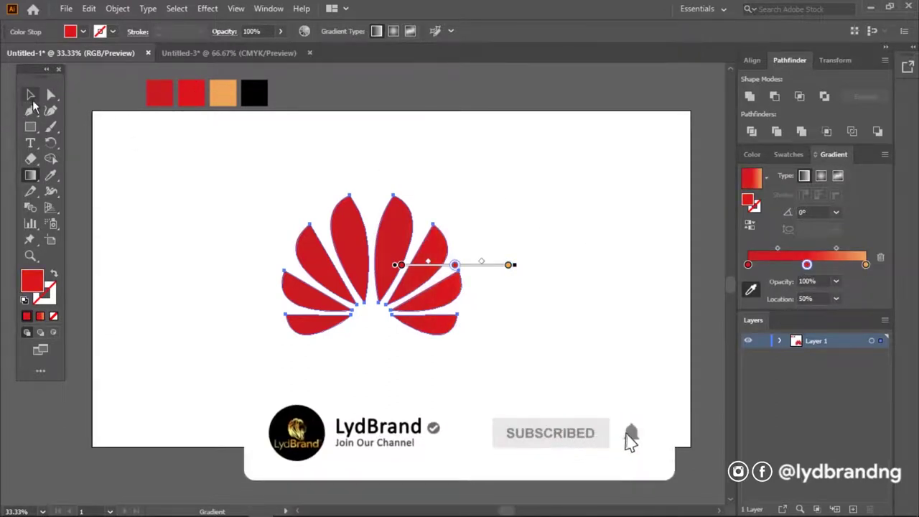
# Reverse the gradient and make it radial, glowing from the upper middle petal
pyautogui.click(30, 95)
pyautogui.click(749, 224)
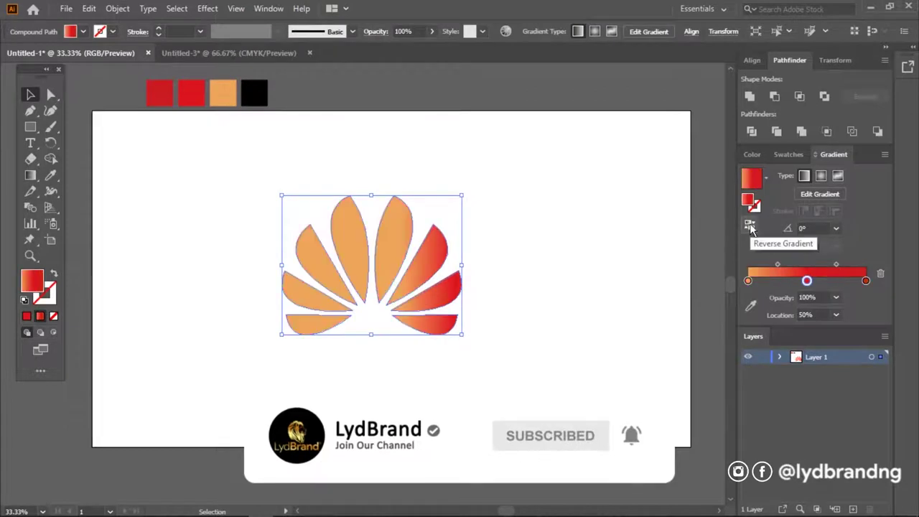
pyautogui.click(30, 175)
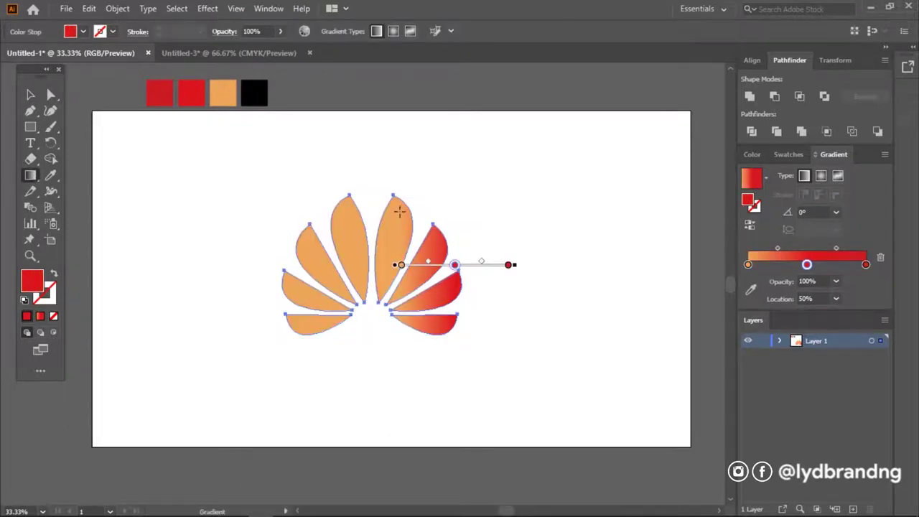
pyautogui.moveTo(312, 328); pyautogui.dragTo(314, 331)
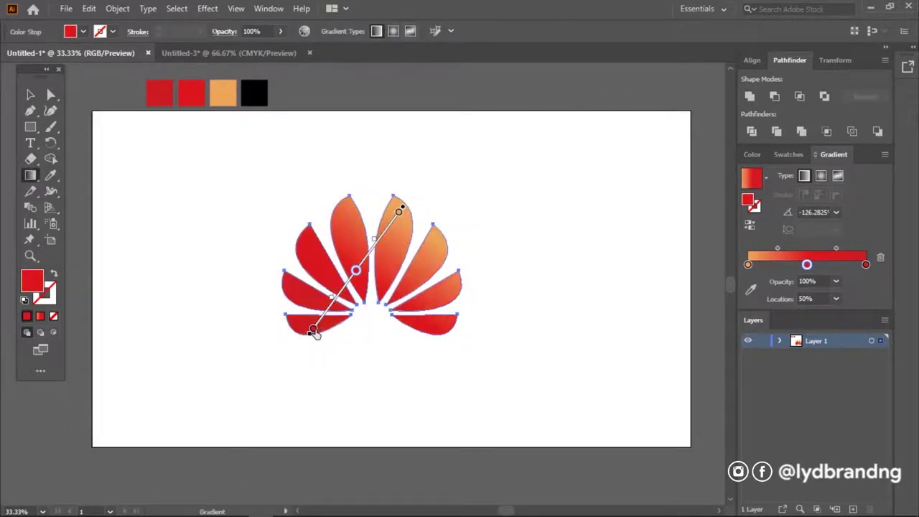
pyautogui.click(821, 176)
pyautogui.moveTo(398, 216); pyautogui.dragTo(318, 329)
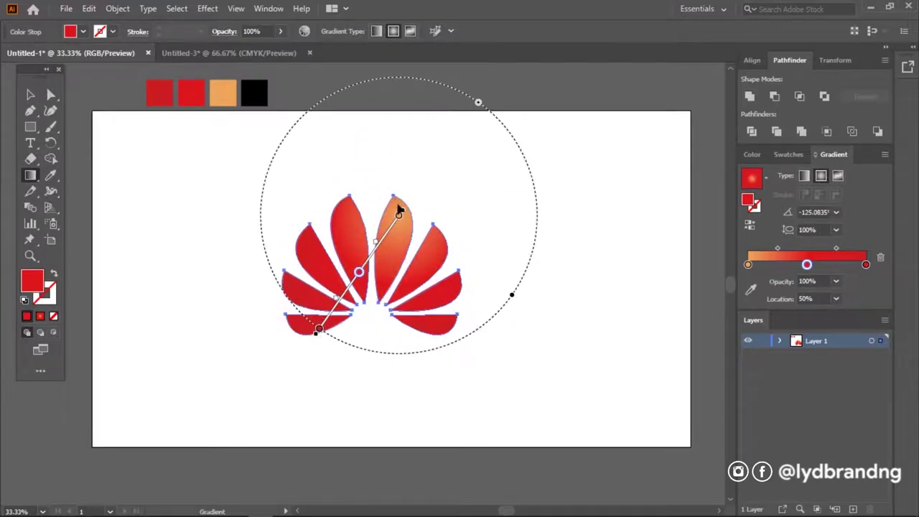
pyautogui.moveTo(398, 214)
pyautogui.mouseDown()
pyautogui.moveTo(388, 223)
pyautogui.moveTo(392, 211)
pyautogui.mouseUp()
pyautogui.moveTo(468, 107); pyautogui.dragTo(455, 128)
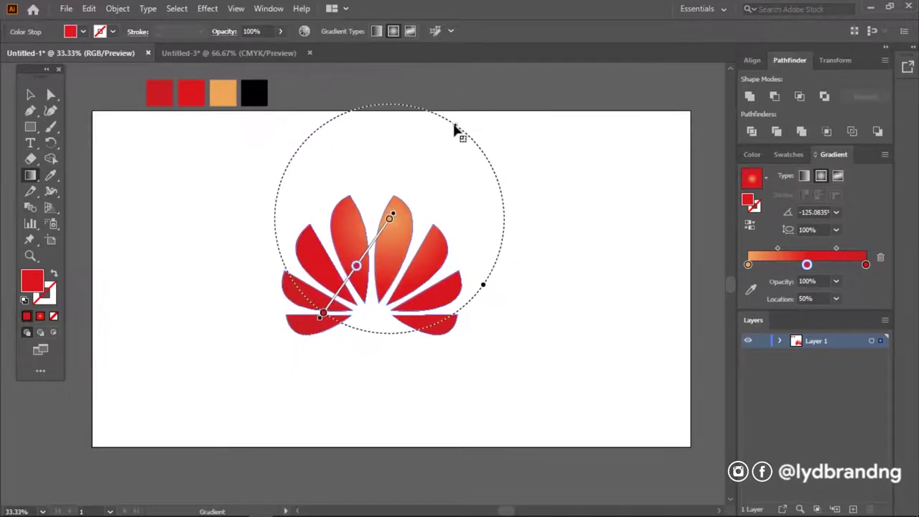
# Scale the petal logo down slightly around its centre
pyautogui.press('v')
pyautogui.click(188, 202)
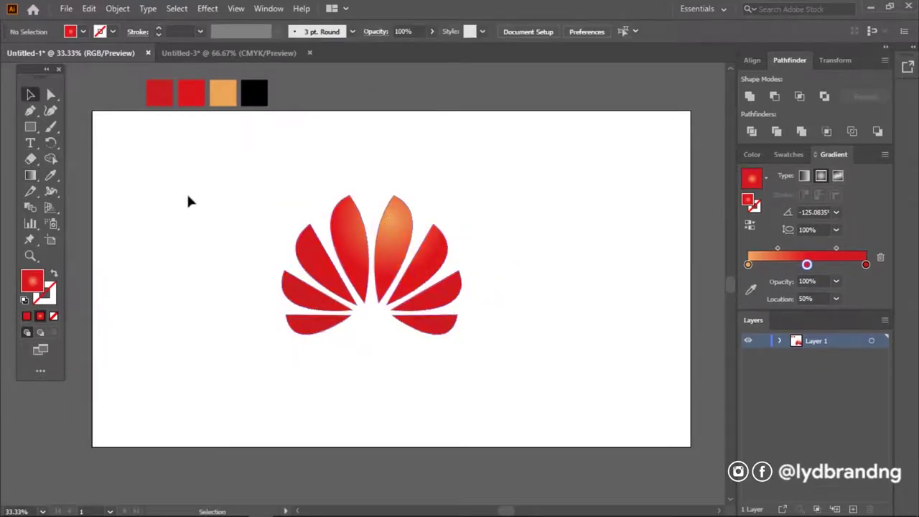
pyautogui.click(393, 273)
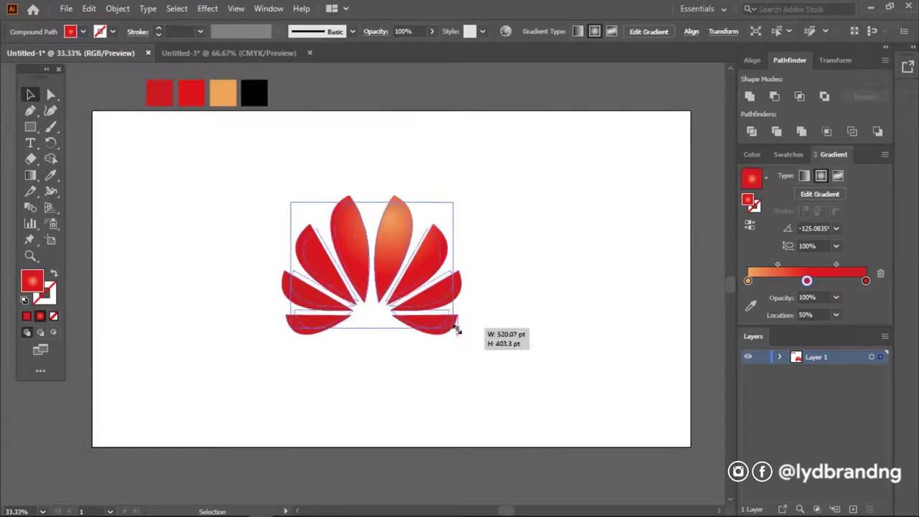
pyautogui.moveTo(463, 336); pyautogui.dragTo(443, 320)
# Add the text 'HUAWEI' below the petal logo
pyautogui.click(751, 60)
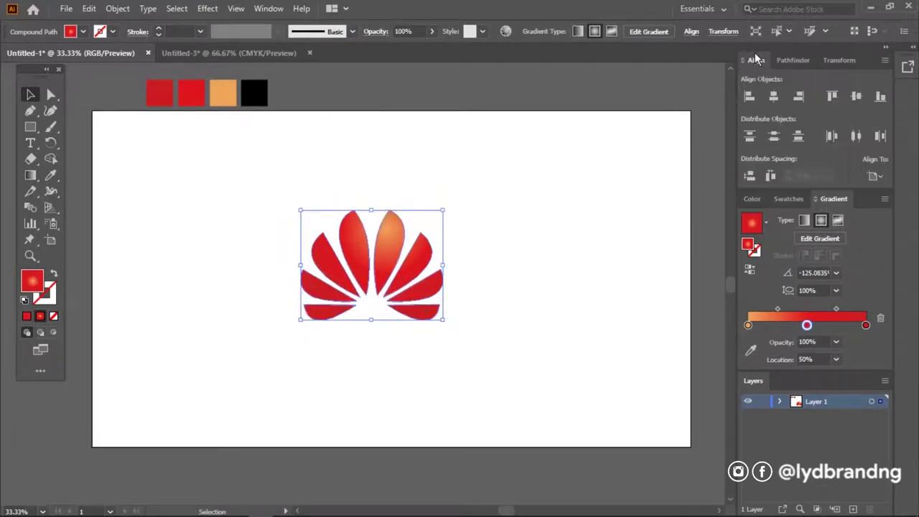
pyautogui.click(510, 343)
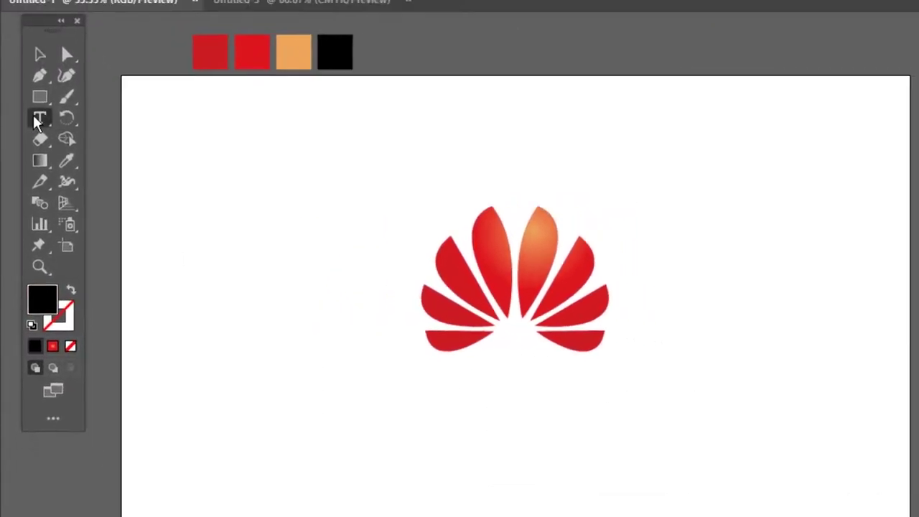
pyautogui.click(39, 119)
pyautogui.click(394, 359)
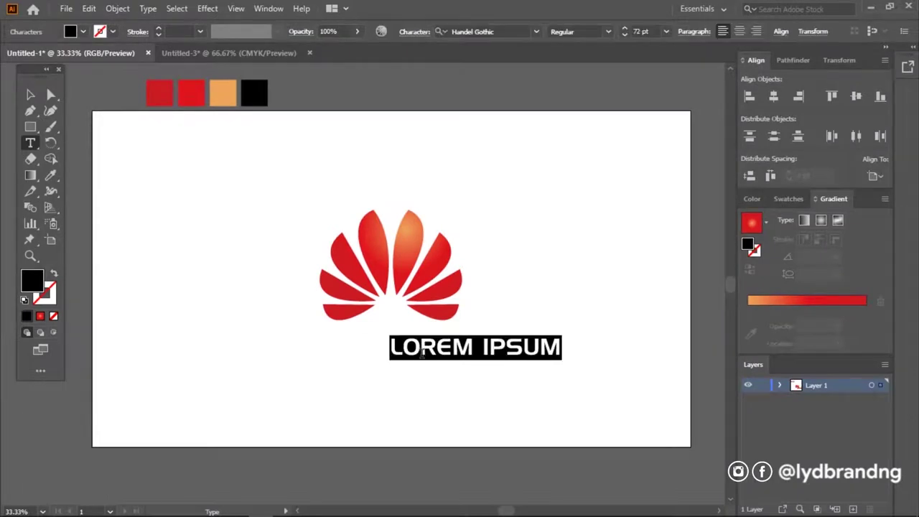
pyautogui.write('HUAWEI')
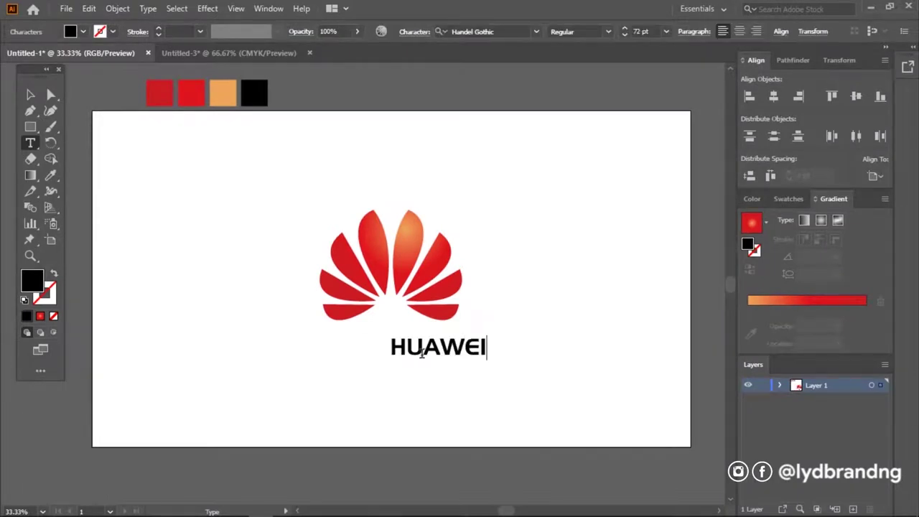
# Move the HUAWEI text under the logo and enlarge it toward the logo's width
pyautogui.click(30, 96)
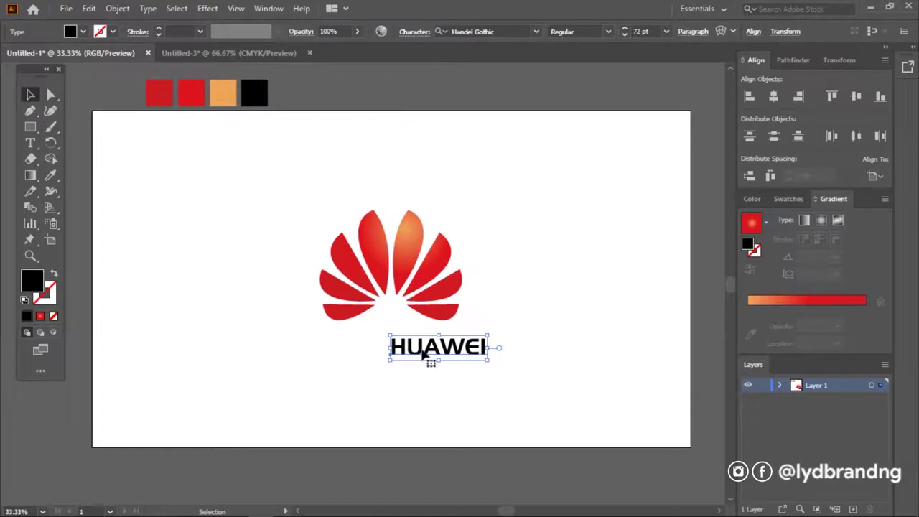
pyautogui.moveTo(423, 351); pyautogui.dragTo(373, 360)
pyautogui.moveTo(439, 372); pyautogui.dragTo(462, 385)
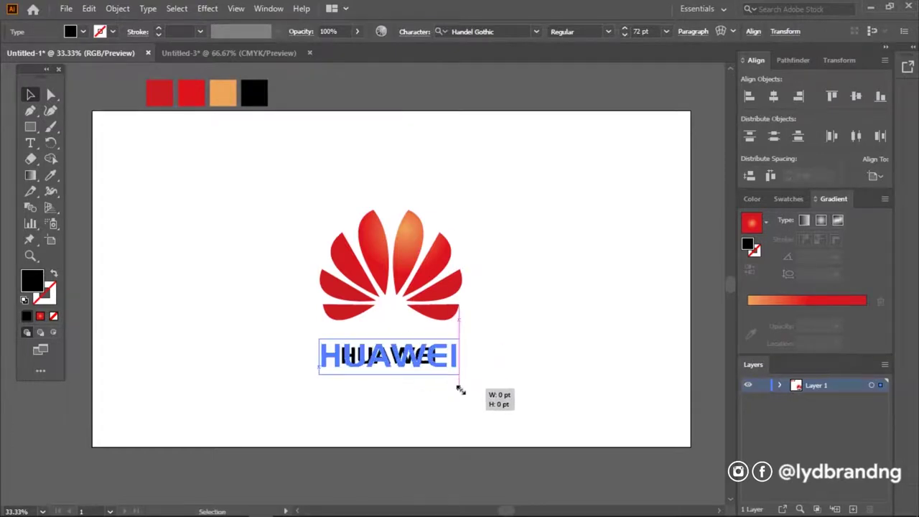
# Enlarge the logo and HUAWEI text together and nudge them slightly upward
pyautogui.moveTo(311, 409); pyautogui.dragTo(467, 272)
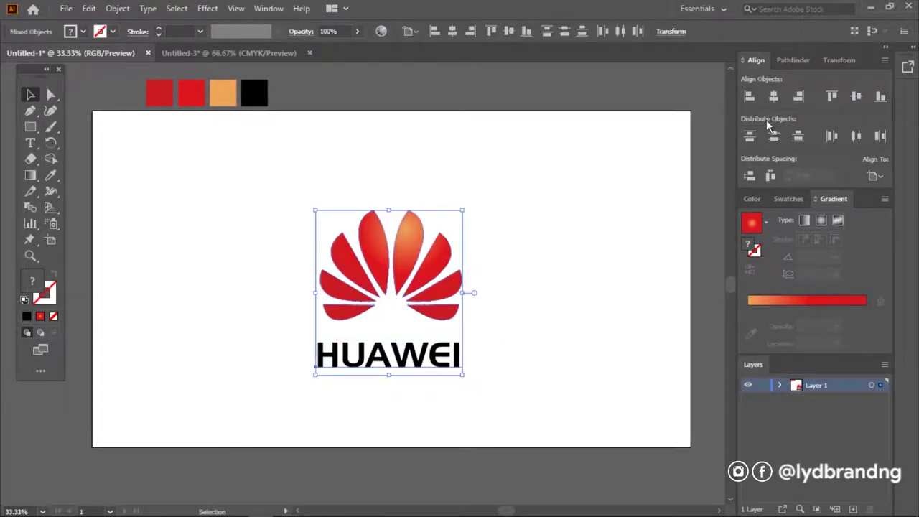
pyautogui.click(466, 213)
pyautogui.hotkey('ctrl', 'z')
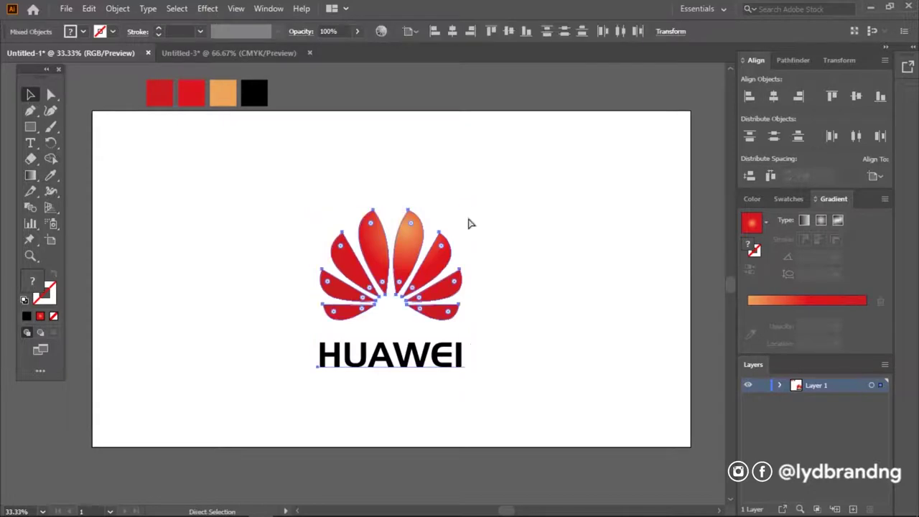
pyautogui.moveTo(464, 209); pyautogui.dragTo(503, 179)
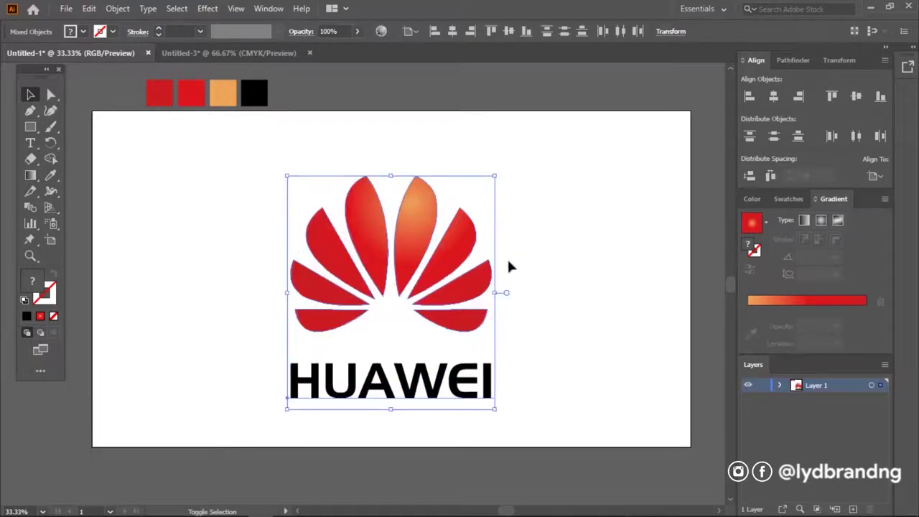
pyautogui.click(500, 325)
pyautogui.moveTo(465, 326); pyautogui.dragTo(465, 316)
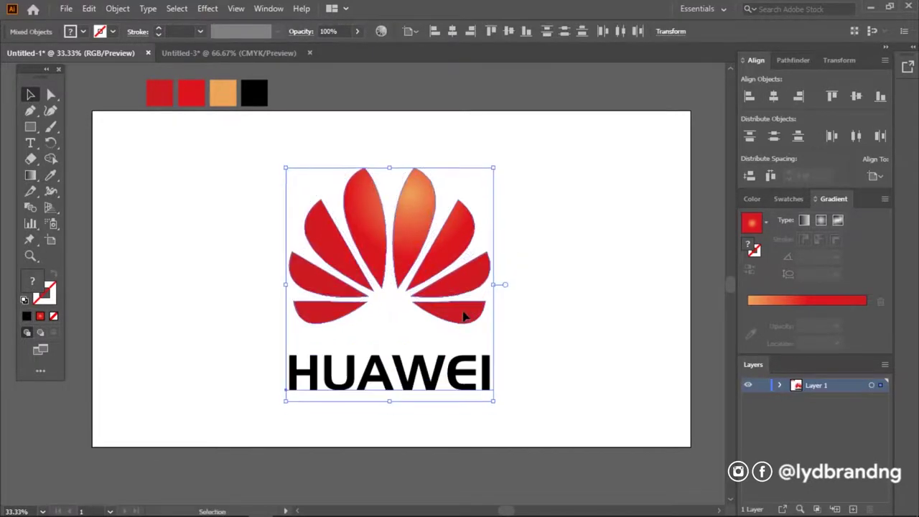
pyautogui.click(542, 317)
# Group the logo and text and centre the group horizontally and vertically on the artboard
pyautogui.moveTo(599, 400); pyautogui.dragTo(492, 302)
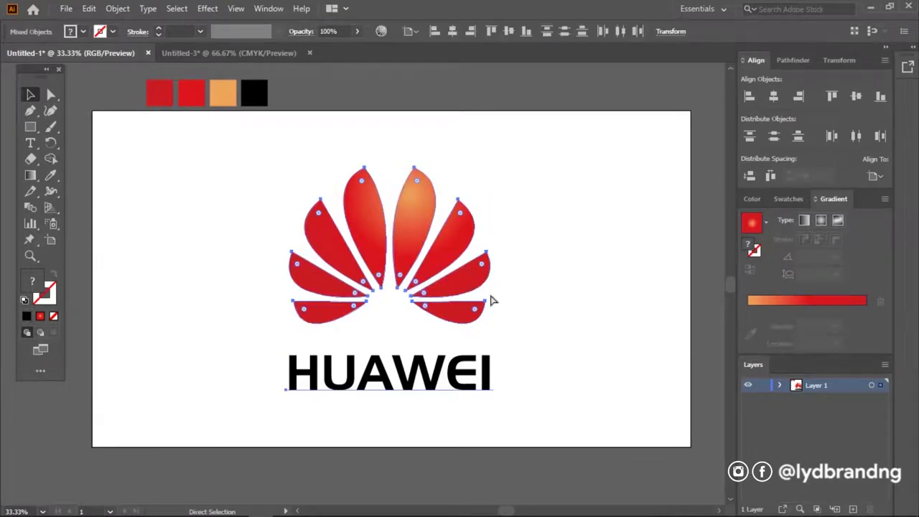
pyautogui.rightClick(457, 272)
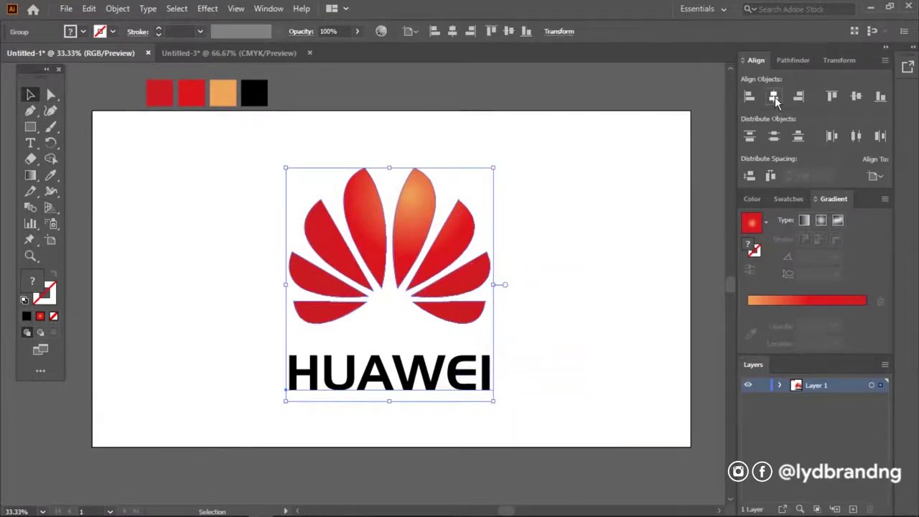
pyautogui.click(773, 96)
pyautogui.click(855, 96)
pyautogui.click(597, 287)
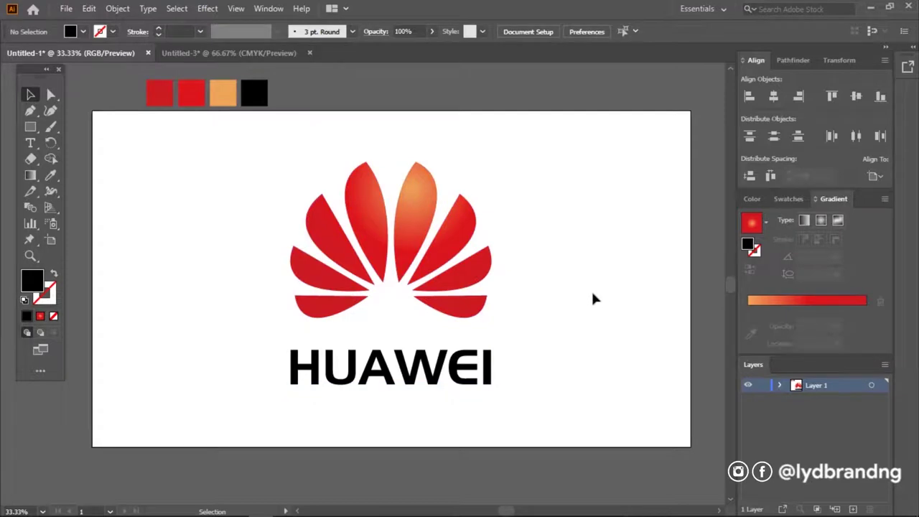
# Delete the colour reference squares above the artboard
pyautogui.scroll(3, 133, 129)
pyautogui.moveTo(117, 206); pyautogui.dragTo(299, 96)
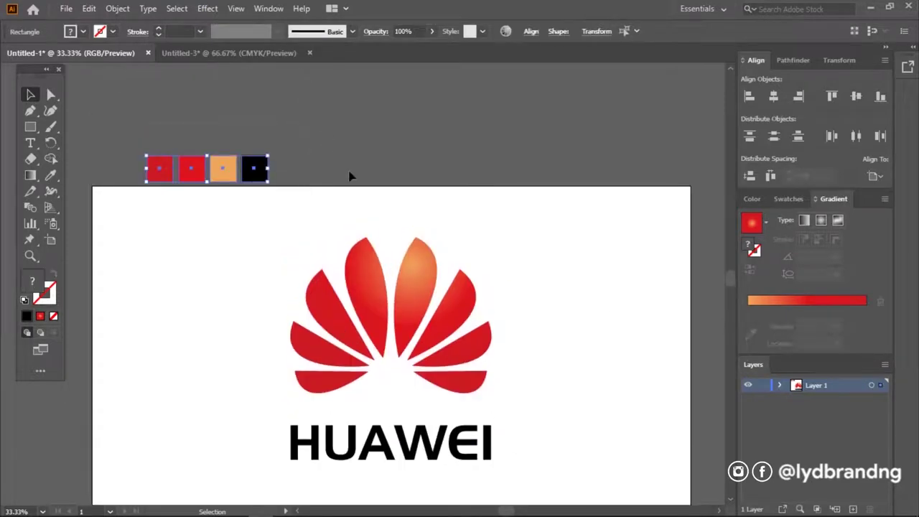
pyautogui.press('Delete')
pyautogui.moveTo(471, 351); pyautogui.dragTo(467, 277)
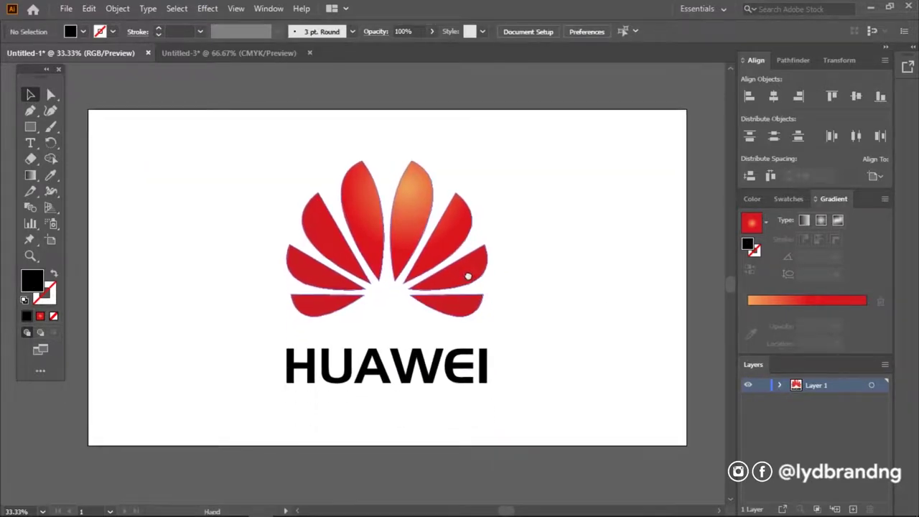
# Export the artwork as 'Huawei Logo' PNG at 300 ppi, then draw a rectangle covering the artboard
pyautogui.click(65, 8)
pyautogui.moveTo(91, 245)
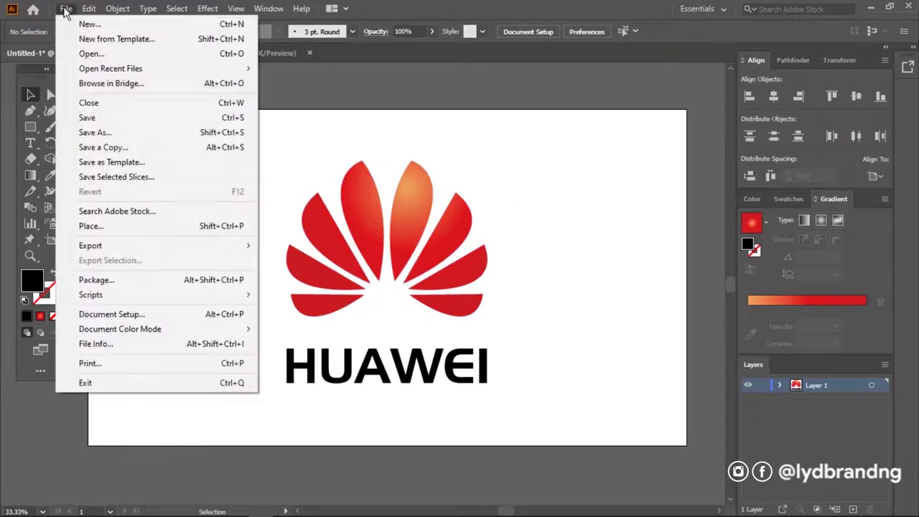
pyautogui.click(302, 259)
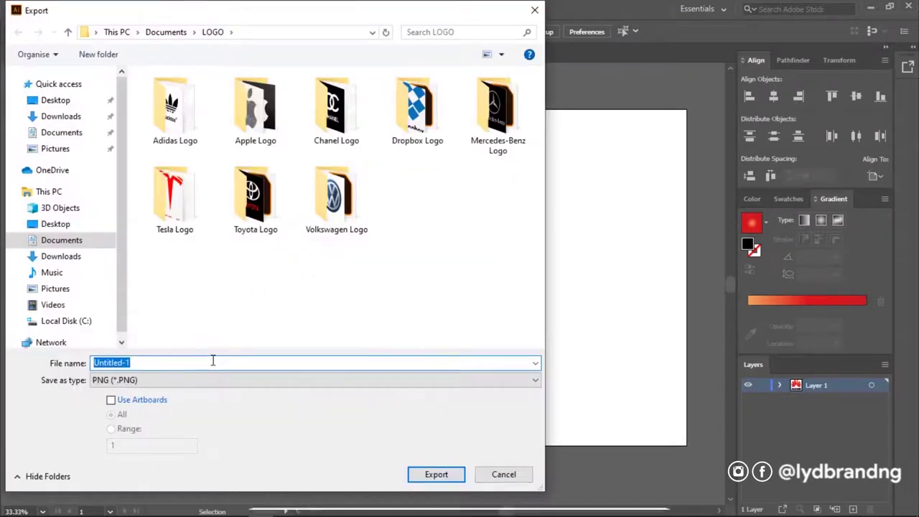
pyautogui.write('H')
pyautogui.write('uawei')
pyautogui.write(' Logo')
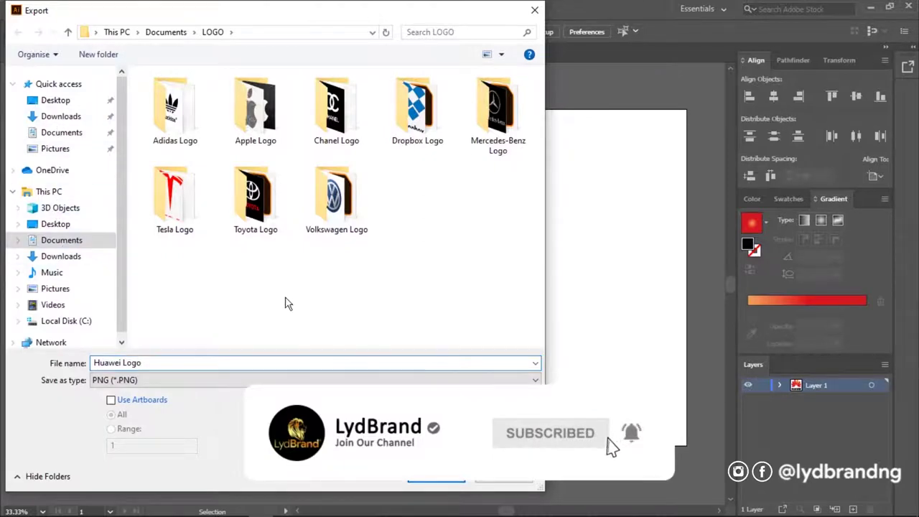
pyautogui.click(435, 479)
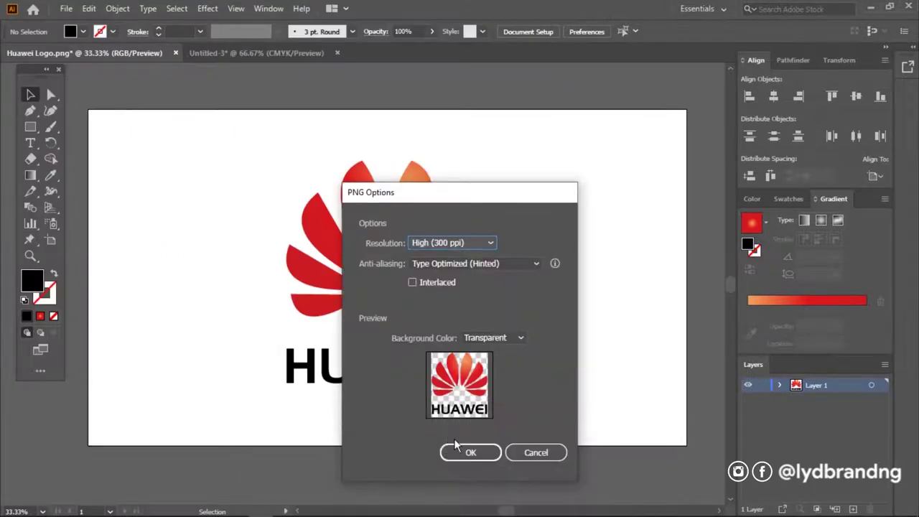
pyautogui.click(471, 453)
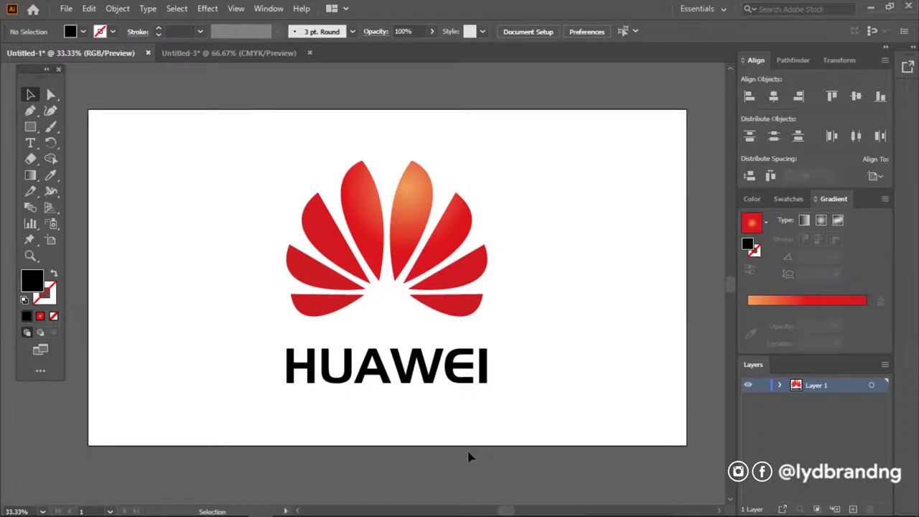
pyautogui.moveTo(88, 109); pyautogui.dragTo(686, 445)
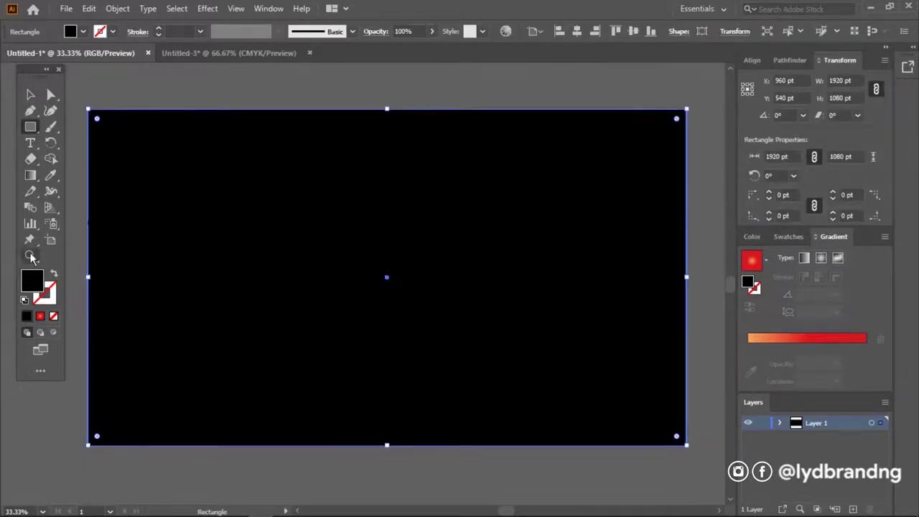
# Make the rectangle white and send it behind the logo as a background
pyautogui.click(752, 61)
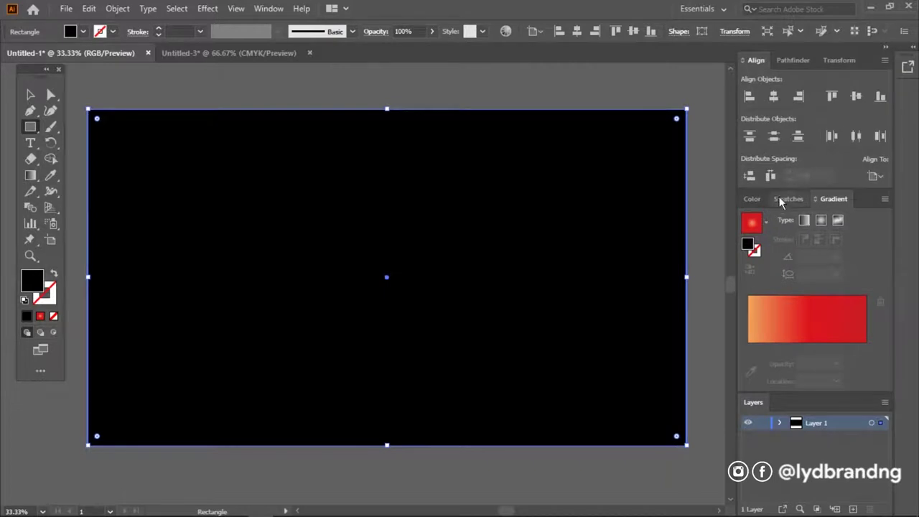
pyautogui.click(751, 199)
pyautogui.click(762, 289)
pyautogui.rightClick(161, 173)
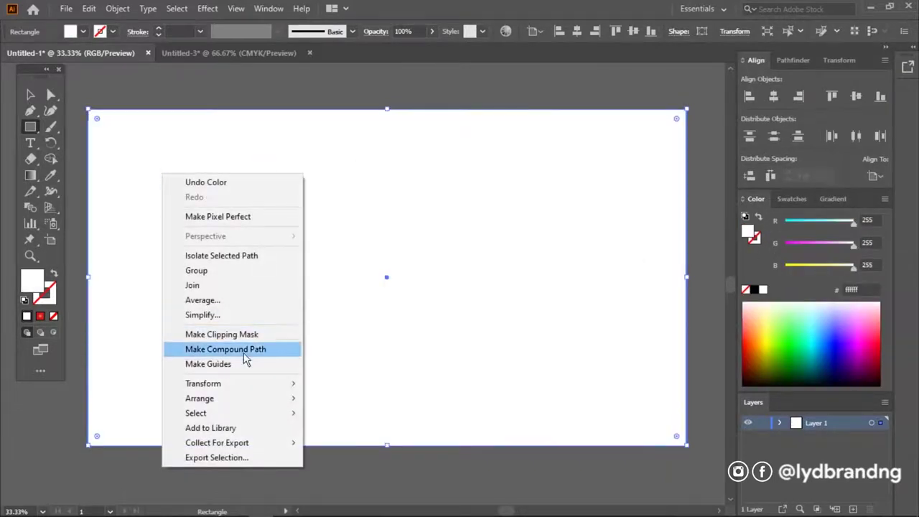
pyautogui.click(347, 442)
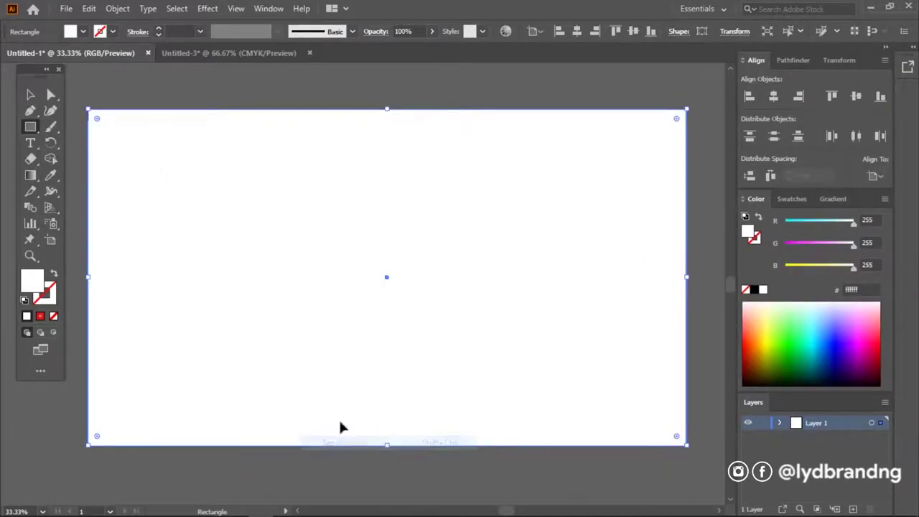
pyautogui.click(309, 101)
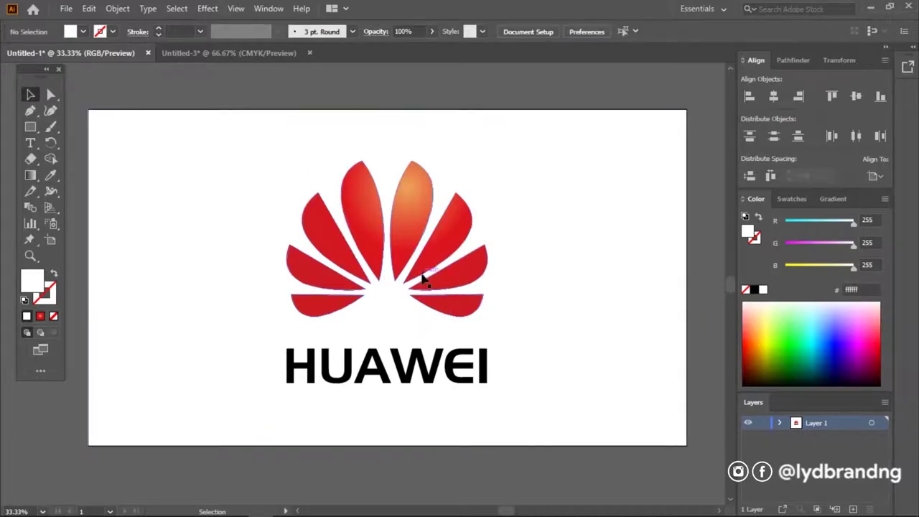
# Export the artwork as a JPEG named 'Huawei Logo'
pyautogui.click(66, 8)
pyautogui.moveTo(91, 246)
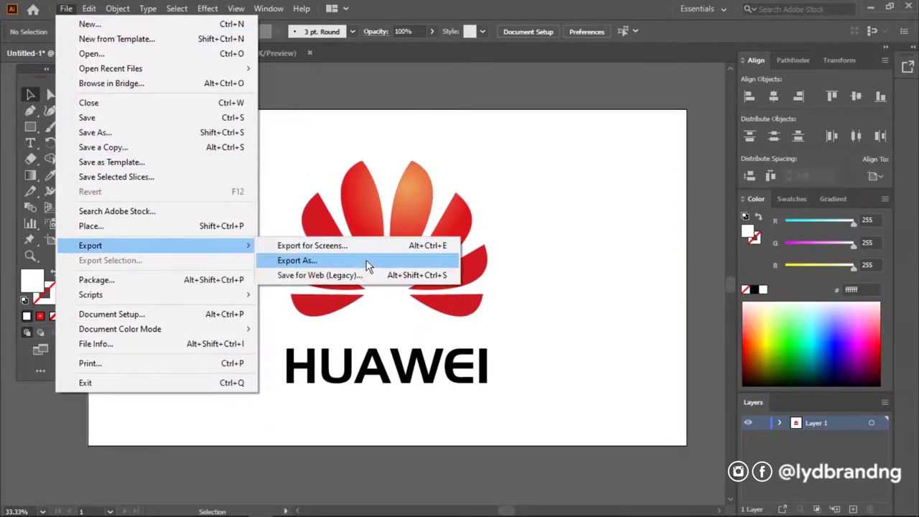
pyautogui.click(367, 265)
pyautogui.click(152, 384)
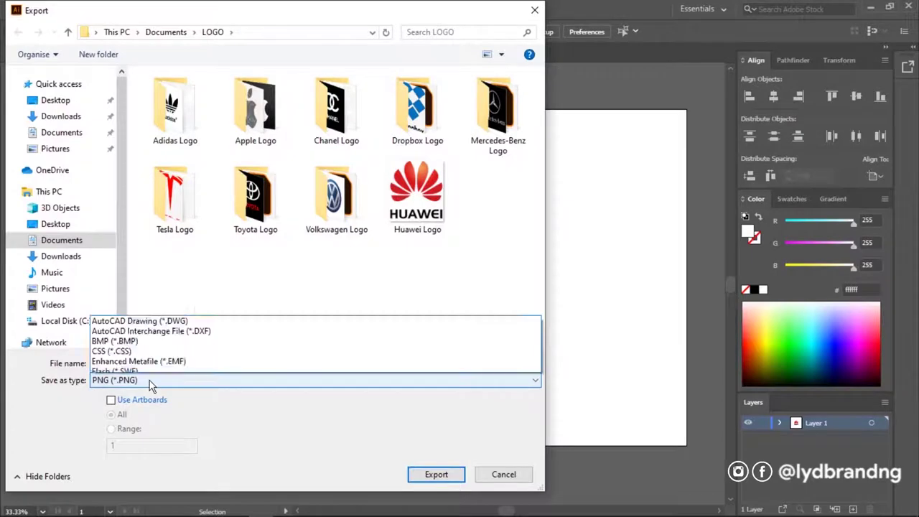
pyautogui.click(152, 282)
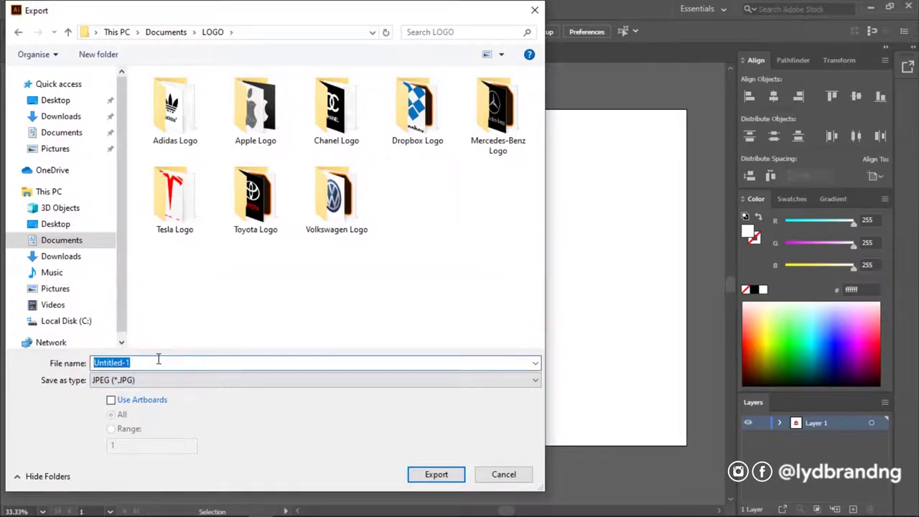
pyautogui.write('Huawei Logo')
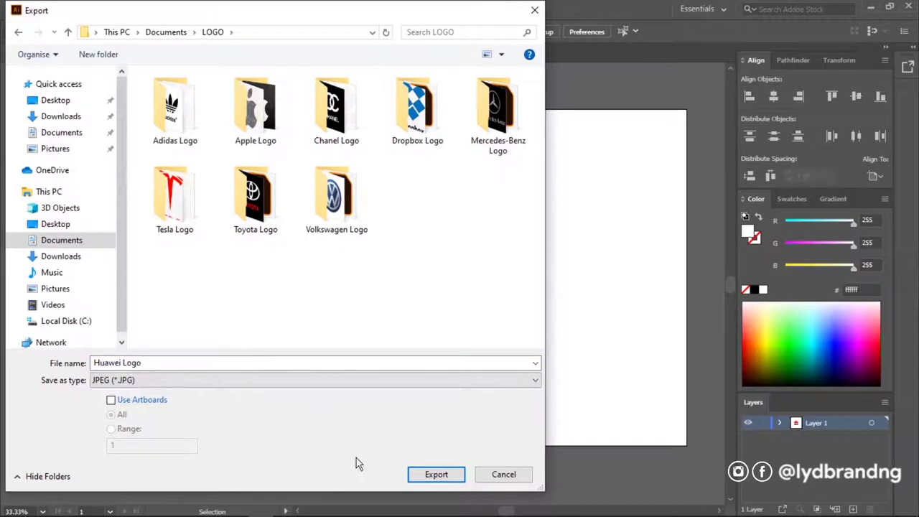
pyautogui.click(420, 475)
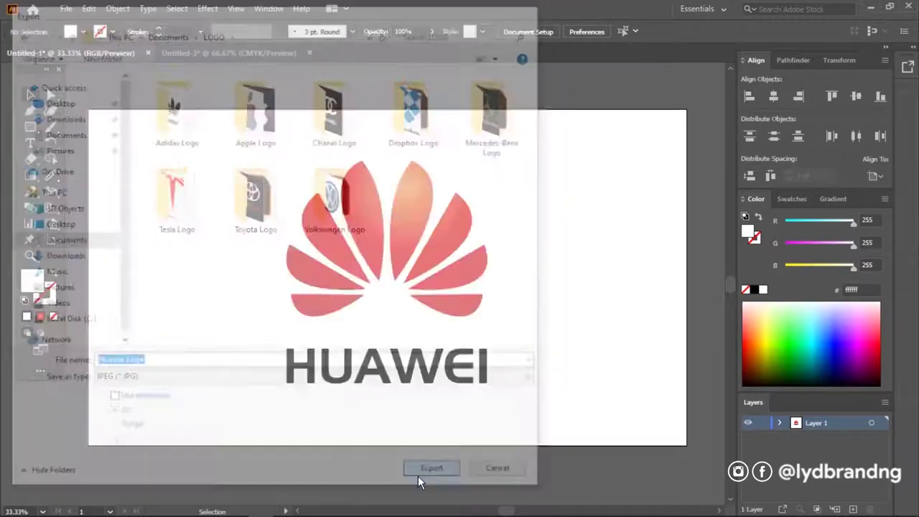
pyautogui.click(520, 444)
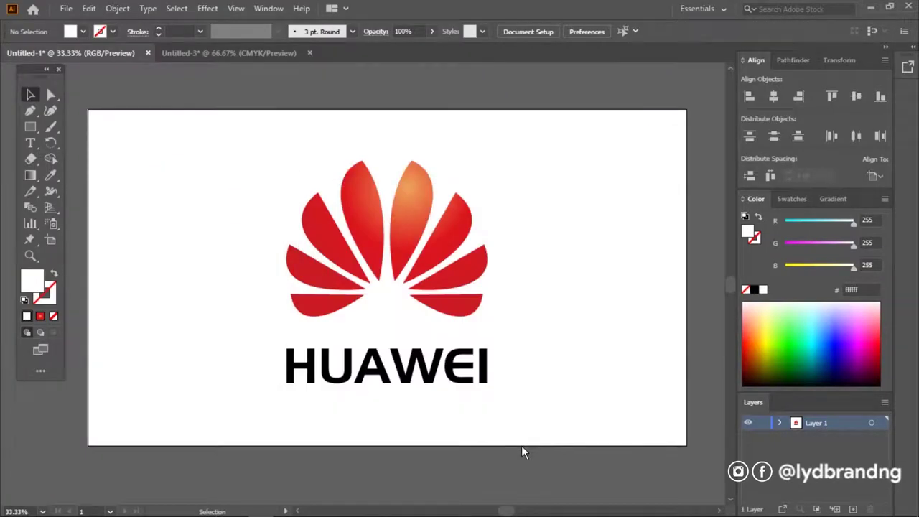
# Open Huawei Logo.jpg from the LOGO folder in Photos
pyautogui.click(102, 451)
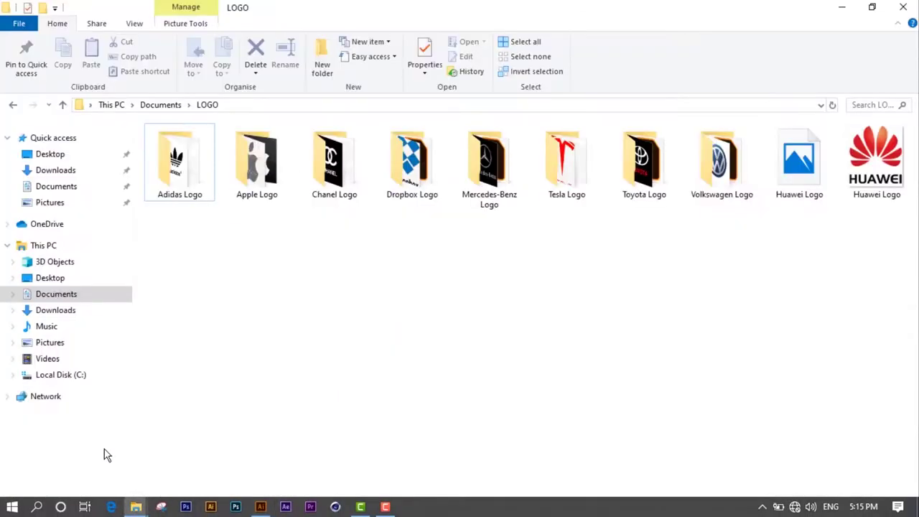
pyautogui.doubleClick(798, 166)
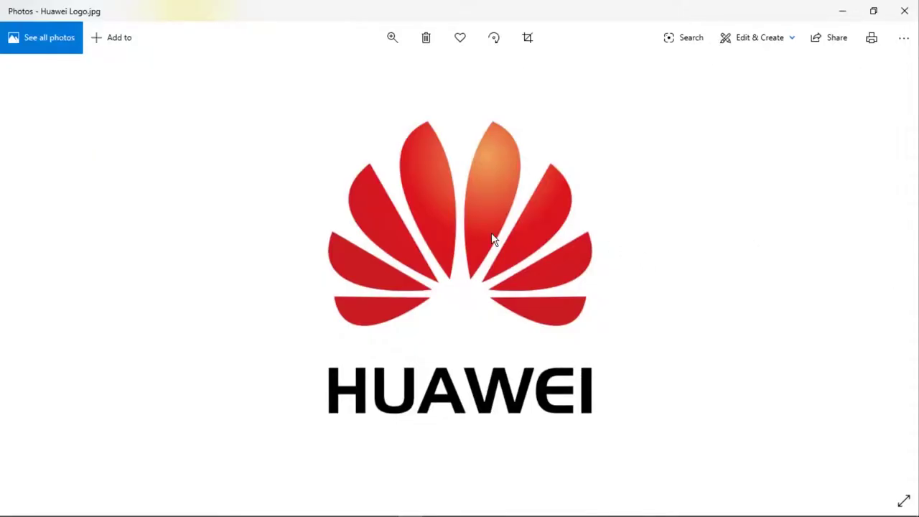
pyautogui.scroll(2, 490, 232)
# Pan to the lower petals and HUAWEI wordmark in Photos, then zoom back out
pyautogui.moveTo(630, 386); pyautogui.dragTo(620, 160)
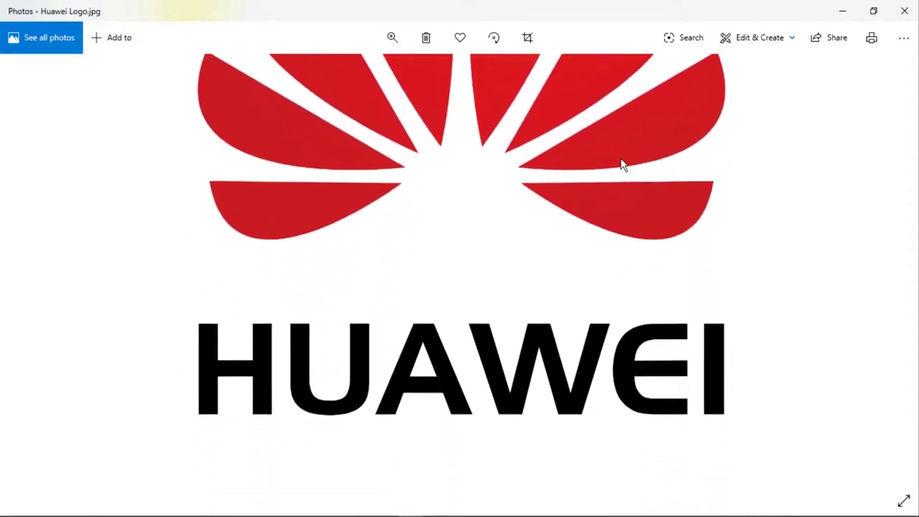
pyautogui.scroll(-2, 646, 361)
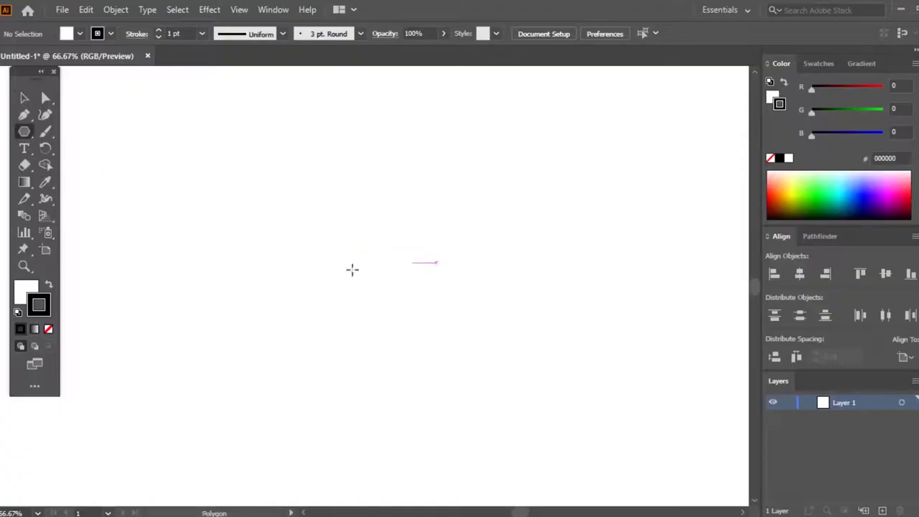
# Draw a 75×65 pt triangle, arrange three copies, and group them
pyautogui.click(352, 270)
pyautogui.click(420, 287)
pyautogui.click(785, 27)
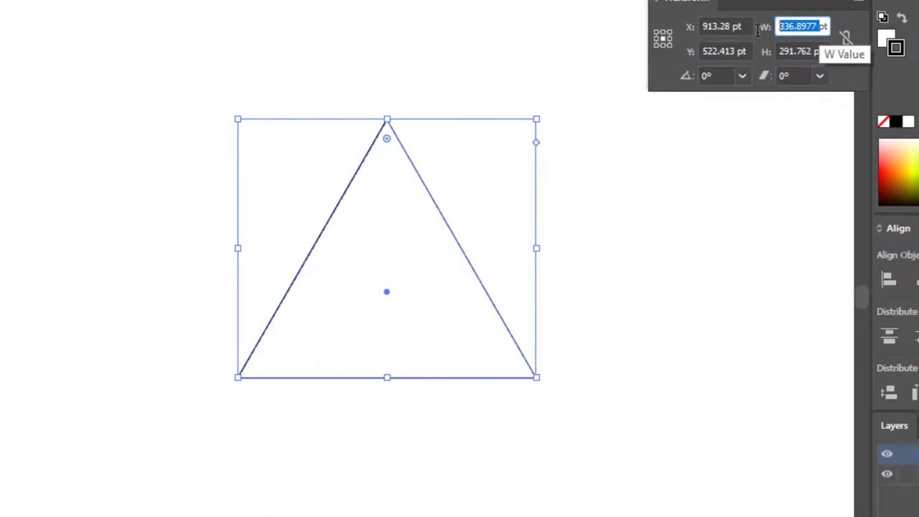
pyautogui.press('Tab')
pyautogui.write('65')
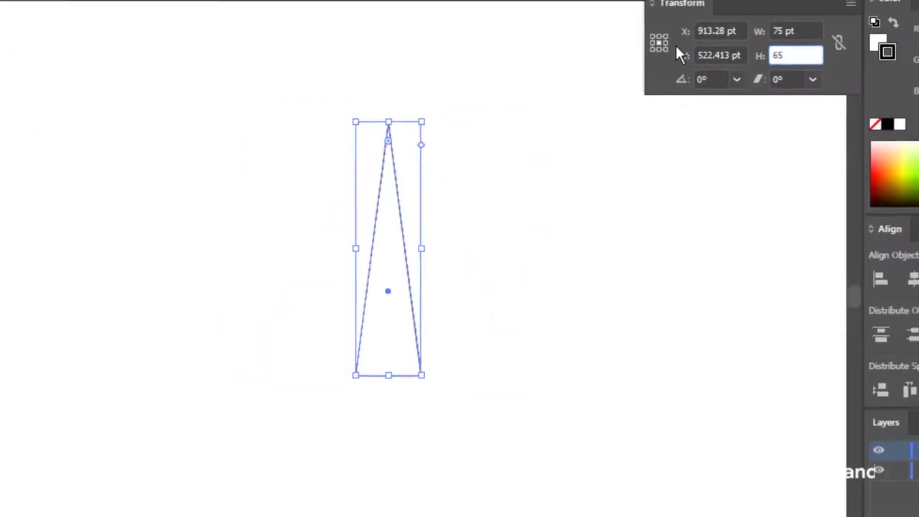
pyautogui.press('Return')
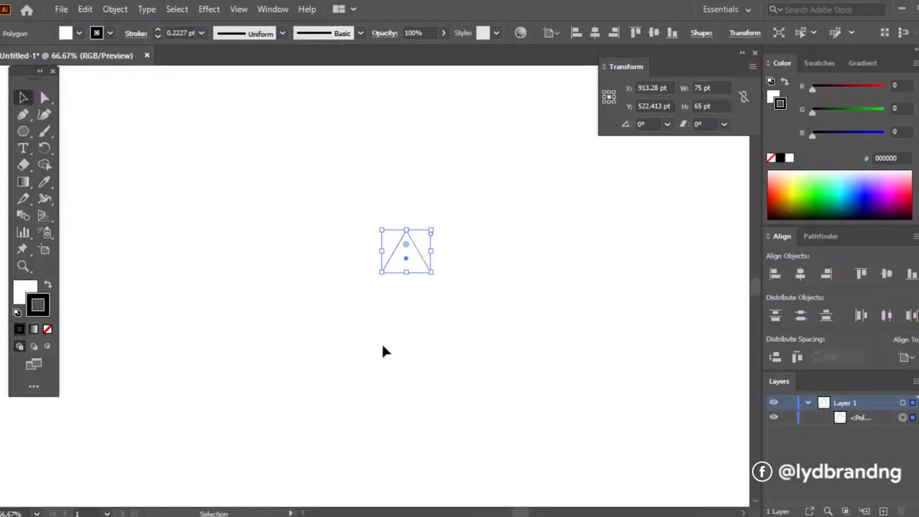
pyautogui.moveTo(429, 271); pyautogui.dragTo(426, 293)
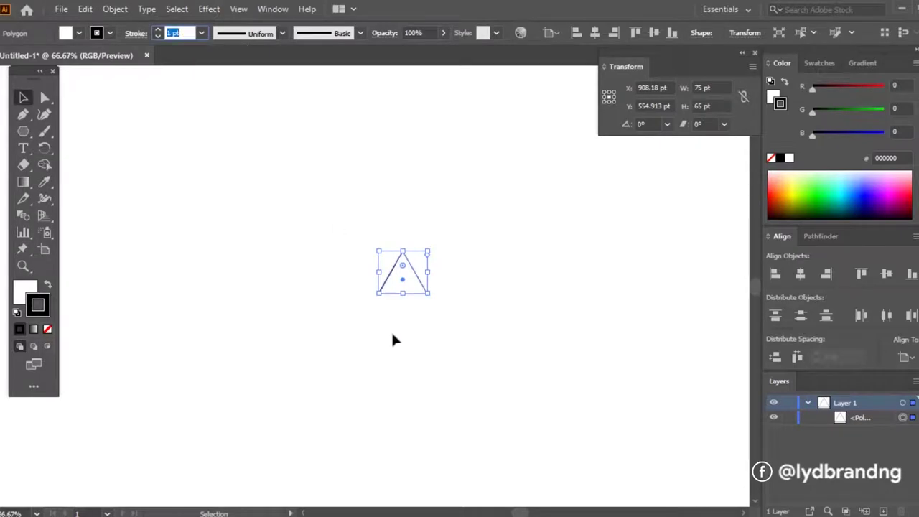
pyautogui.click(393, 339)
pyautogui.click(426, 293)
pyautogui.moveTo(423, 260)
pyautogui.mouseDown()
pyautogui.moveTo(443, 246)
pyautogui.moveTo(399, 248)
pyautogui.mouseUp()
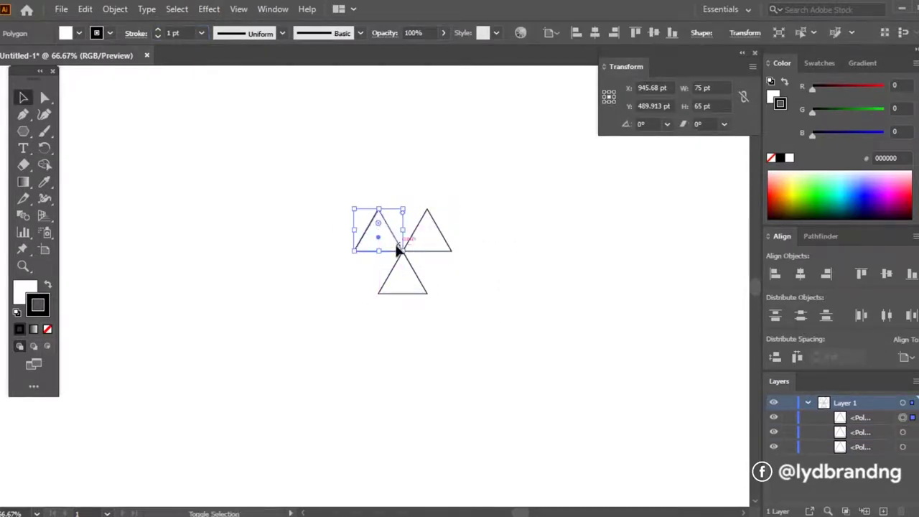
pyautogui.moveTo(453, 305); pyautogui.dragTo(453, 305)
pyautogui.rightClick(410, 286)
pyautogui.click(442, 316)
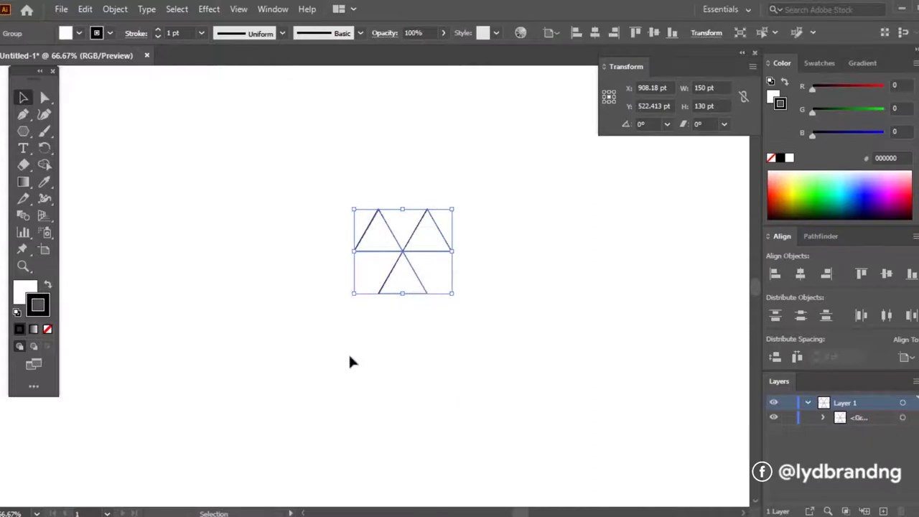
# Draw a 225×195 pt triangle and centre it over the small-triangle group
pyautogui.click(313, 332)
pyautogui.click(431, 290)
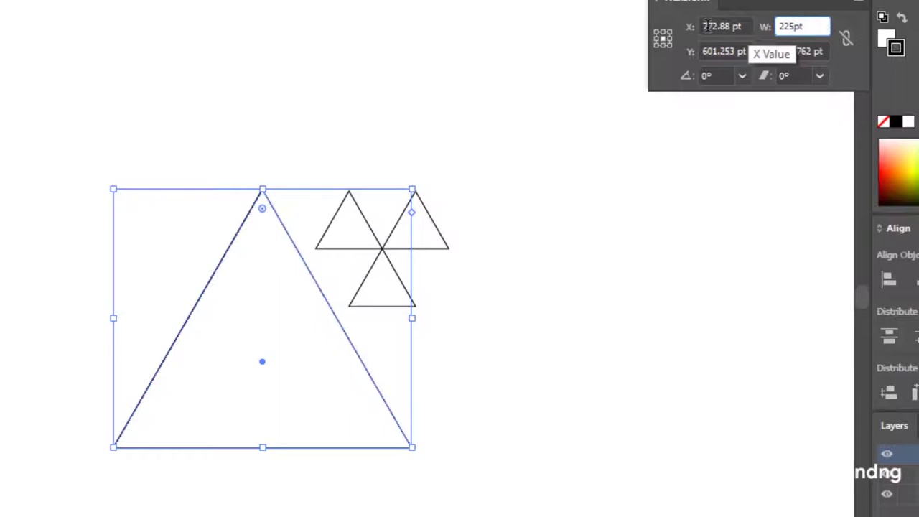
pyautogui.press('Tab')
pyautogui.write('195')
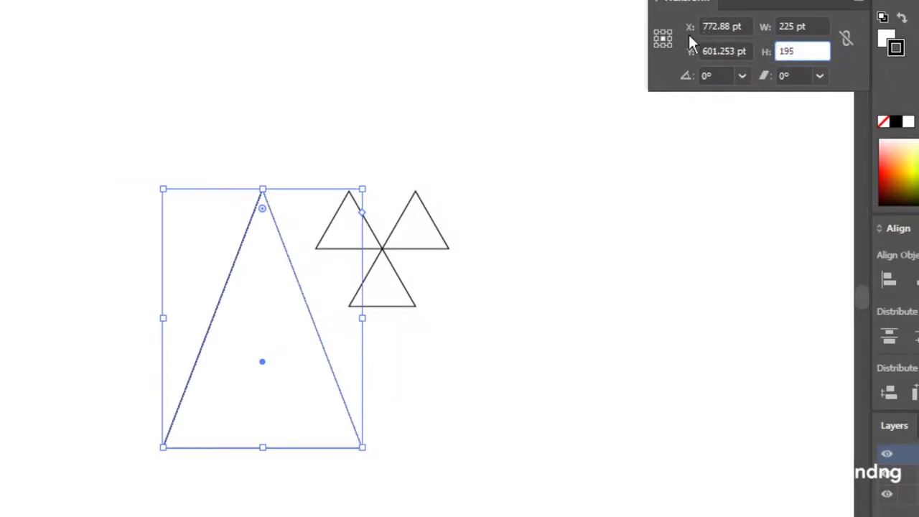
pyautogui.press('Return')
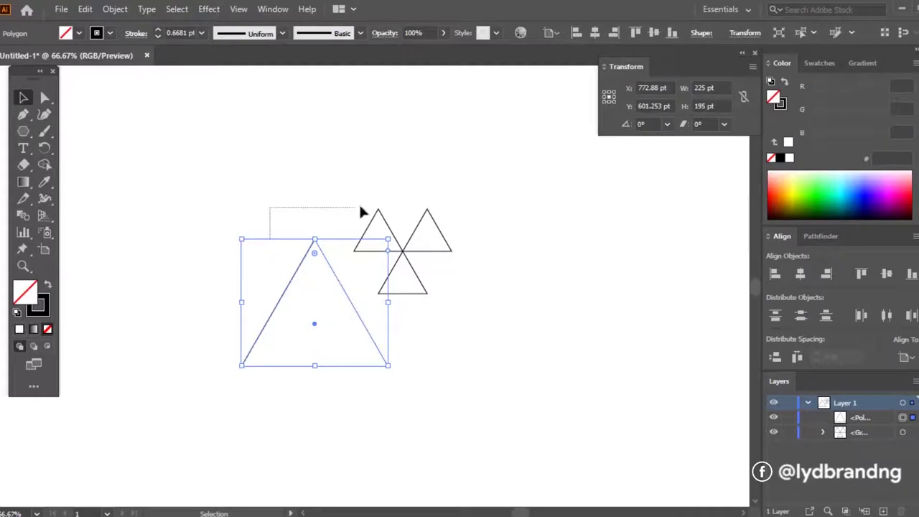
pyautogui.click(363, 230)
pyautogui.click(354, 323)
pyautogui.moveTo(371, 340)
pyautogui.mouseDown()
pyautogui.moveTo(441, 262)
pyautogui.moveTo(453, 267)
pyautogui.mouseUp()
pyautogui.keyDown('shift'); pyautogui.click(431, 247); pyautogui.keyUp('shift')
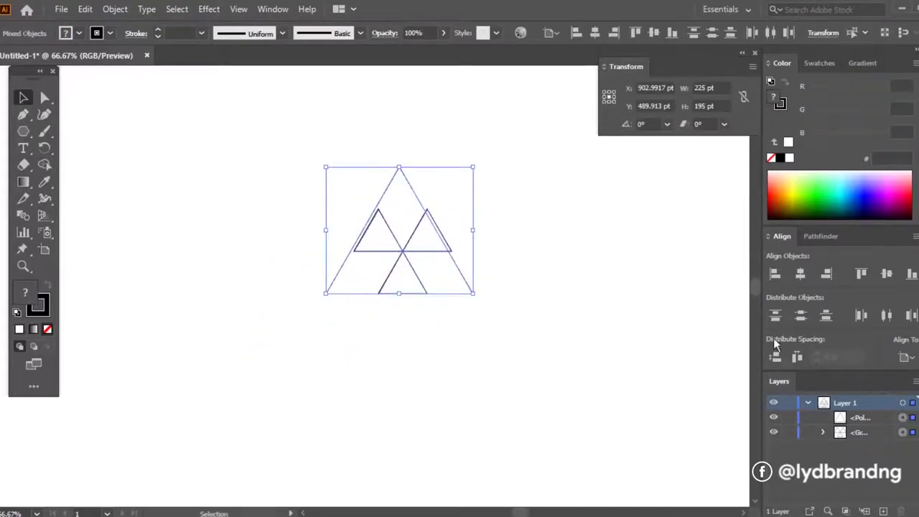
pyautogui.click(801, 274)
pyautogui.click(422, 324)
pyautogui.moveTo(473, 225); pyautogui.dragTo(435, 270)
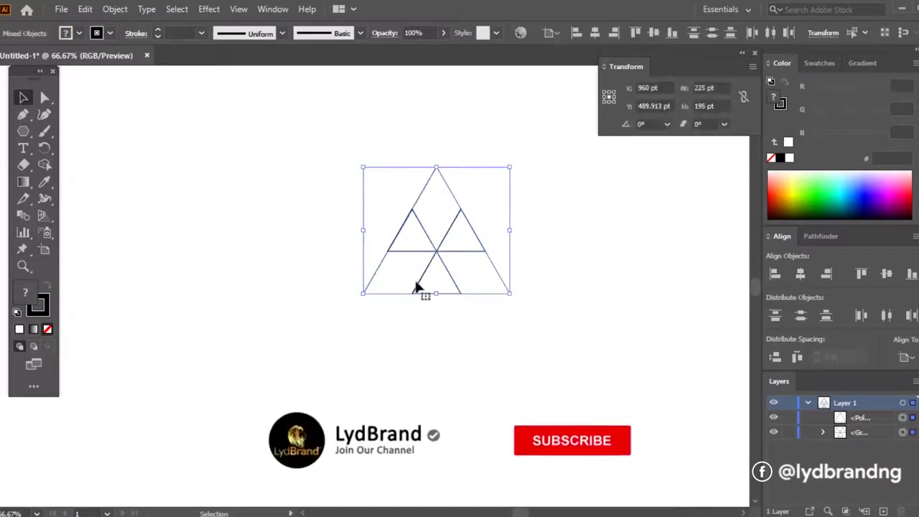
pyautogui.scroll(1, 456, 225)
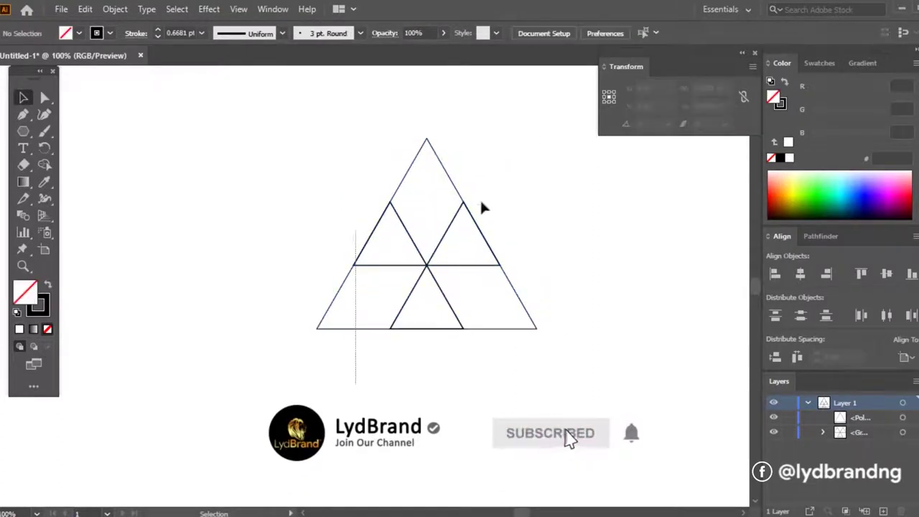
# Use the Shape Builder with black fill to fill the three diamond regions
pyautogui.click(44, 164)
pyautogui.press('d')
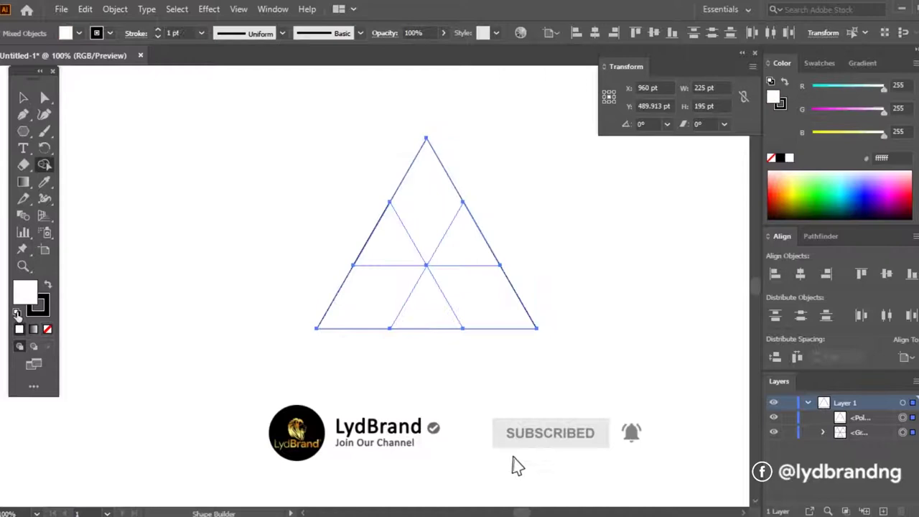
pyautogui.doubleClick(22, 296)
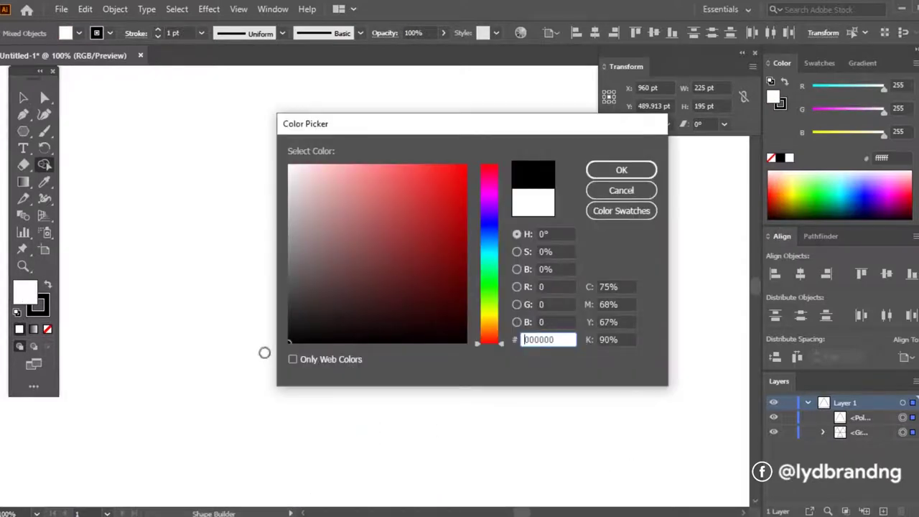
pyautogui.click(603, 172)
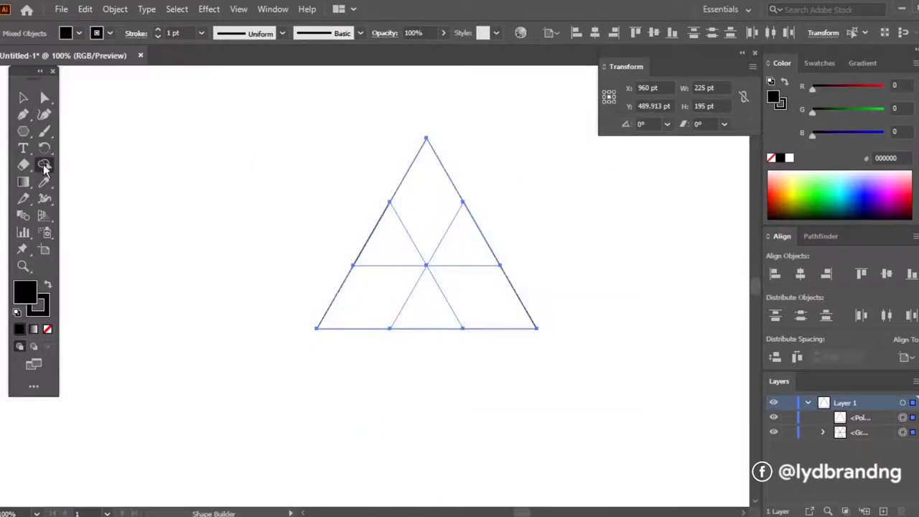
pyautogui.click(422, 209)
pyautogui.click(384, 292)
pyautogui.click(492, 296)
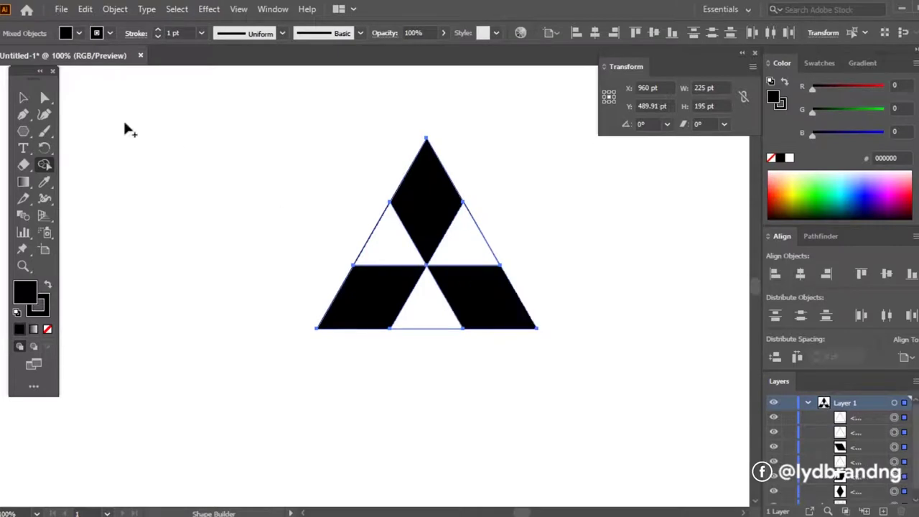
# Delete the black shapes and all triangles, then fit the artboard in the window
pyautogui.click(22, 98)
pyautogui.click(279, 260)
pyautogui.click(400, 293)
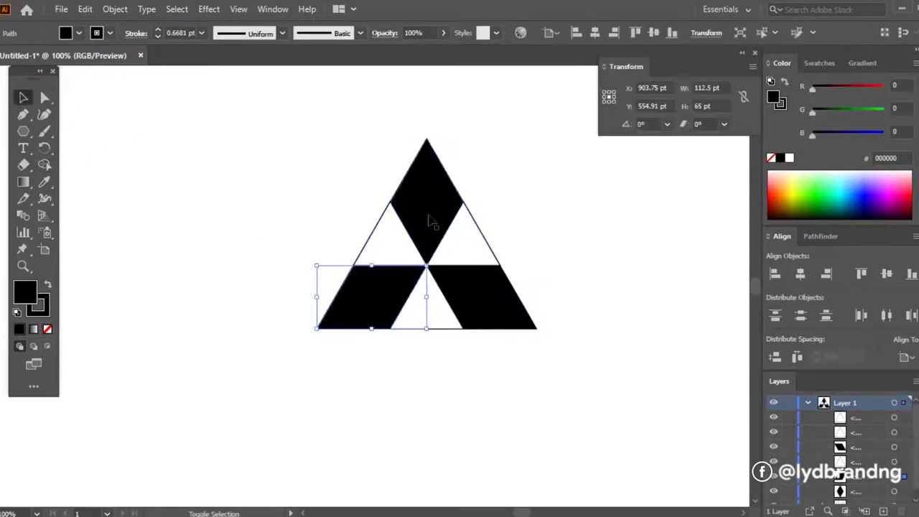
pyautogui.keyDown('shift'); pyautogui.click(431, 215); pyautogui.keyUp('shift')
pyautogui.keyDown('shift'); pyautogui.click(488, 302); pyautogui.keyUp('shift')
pyautogui.press('Delete')
pyautogui.hotkey('ctrl', 'a')
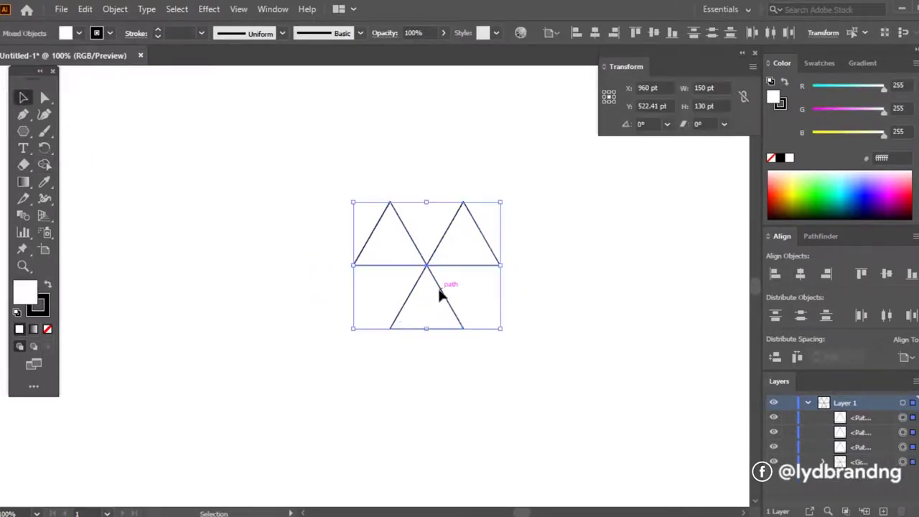
pyautogui.press('Delete')
pyautogui.hotkey('ctrl', '0')
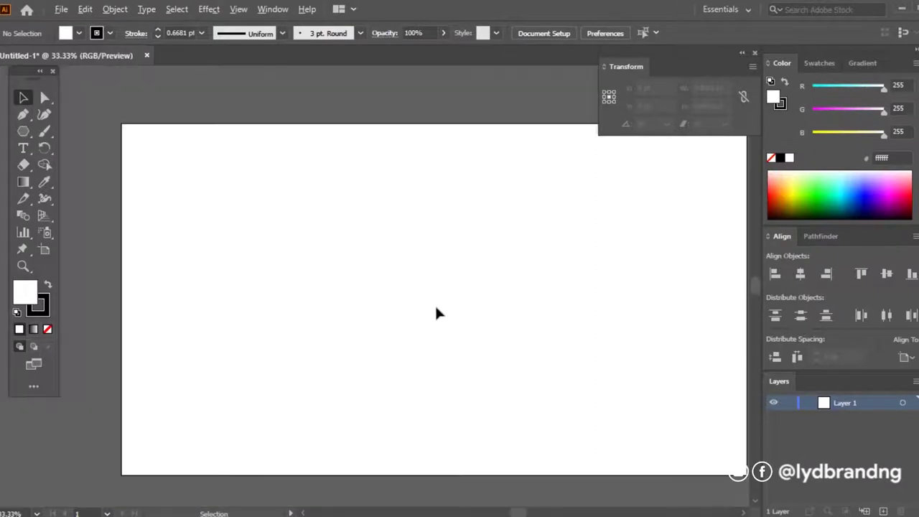
# Paste the three-diamond logo, scale it up, group it, and centre it
pyautogui.hotkey('ctrl', 'v')
pyautogui.moveTo(410, 319); pyautogui.dragTo(481, 362)
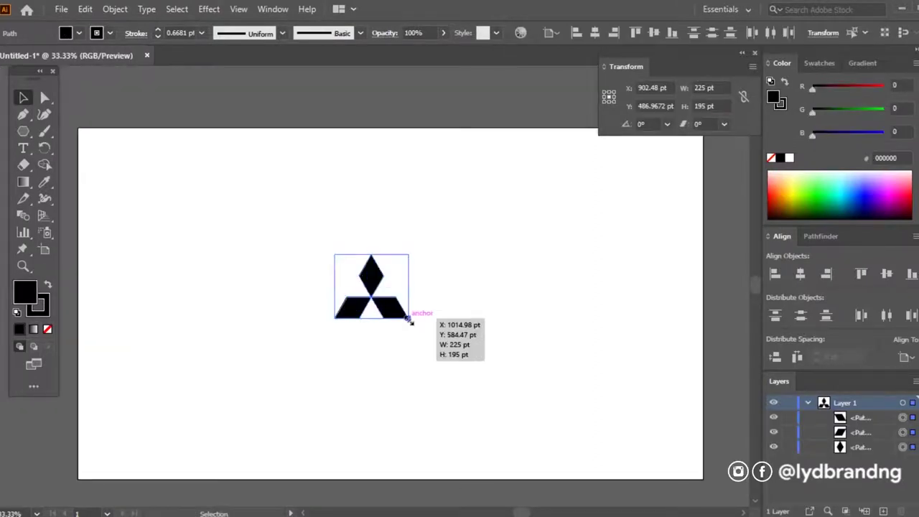
pyautogui.moveTo(415, 338); pyautogui.dragTo(433, 327)
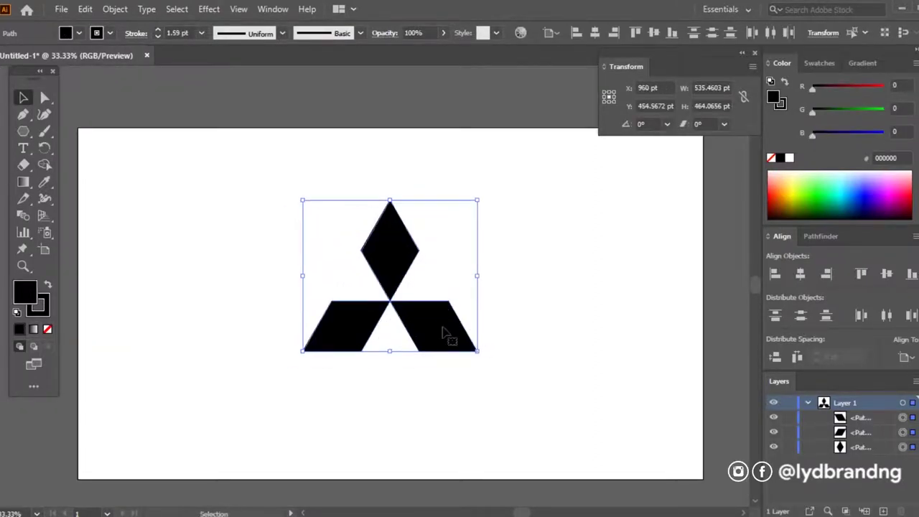
pyautogui.rightClick(444, 331)
pyautogui.click(478, 121)
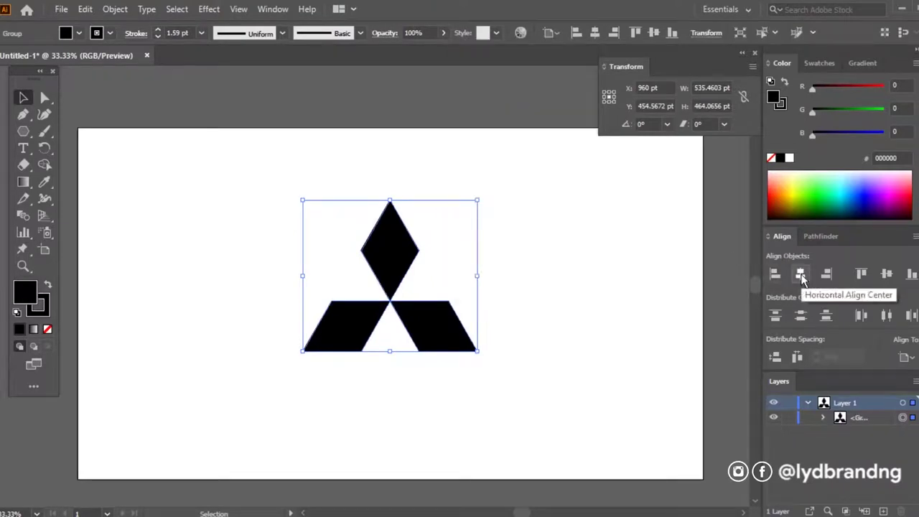
pyautogui.click(495, 359)
pyautogui.moveTo(436, 342); pyautogui.dragTo(431, 325)
# Fill the logo group red and set its stroke to None
pyautogui.click(439, 334)
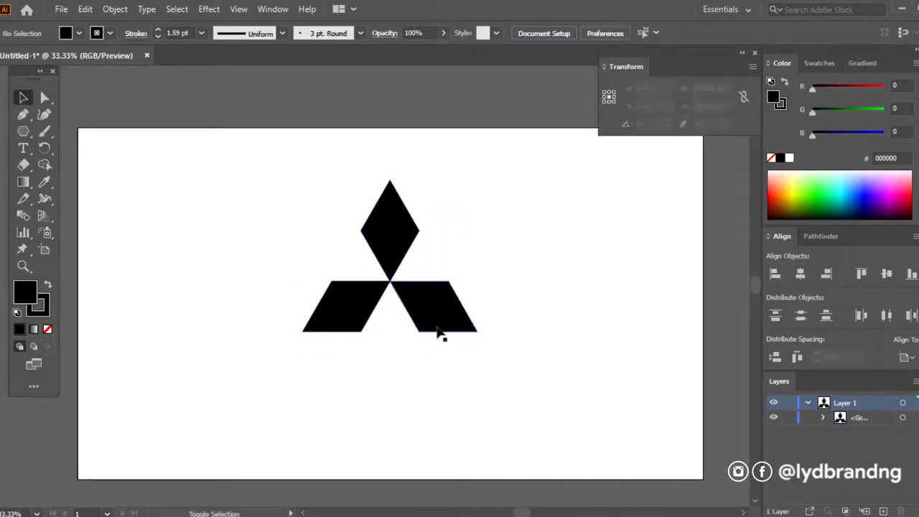
pyautogui.click(445, 321)
pyautogui.click(816, 64)
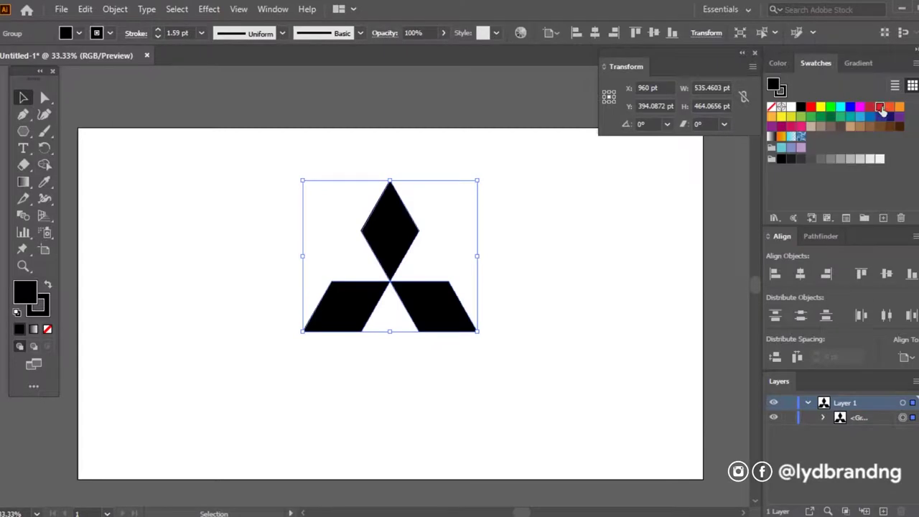
pyautogui.click(880, 107)
pyautogui.click(49, 313)
pyautogui.click(47, 329)
pyautogui.click(308, 392)
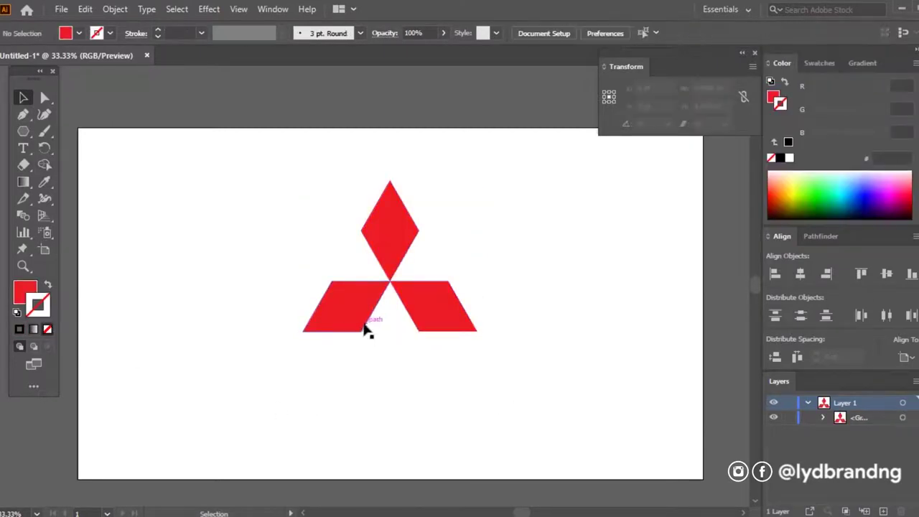
# Type 'MITSUBISHI' below the logo and centre it horizontally
pyautogui.click(24, 147)
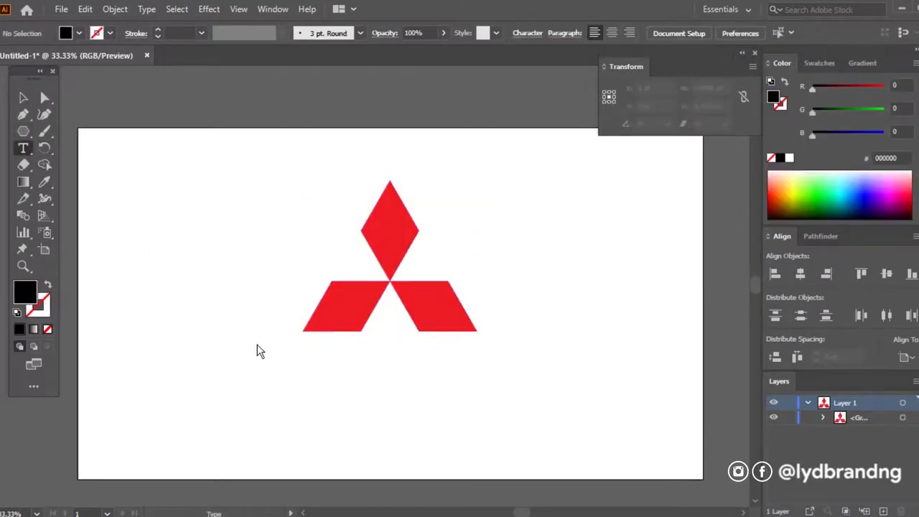
pyautogui.click(395, 392)
pyautogui.write('MITSUBISHI')
pyautogui.press('Escape')
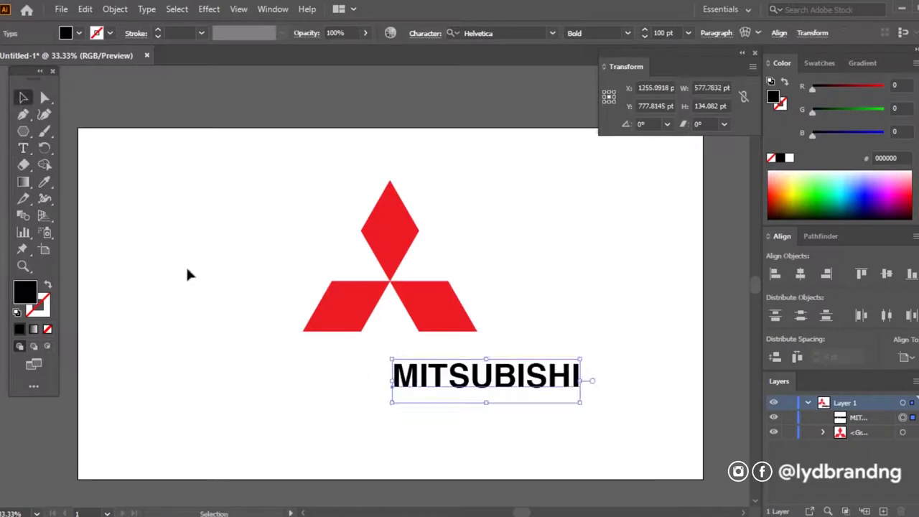
pyautogui.hotkey('ctrl', 'a')
pyautogui.click(800, 275)
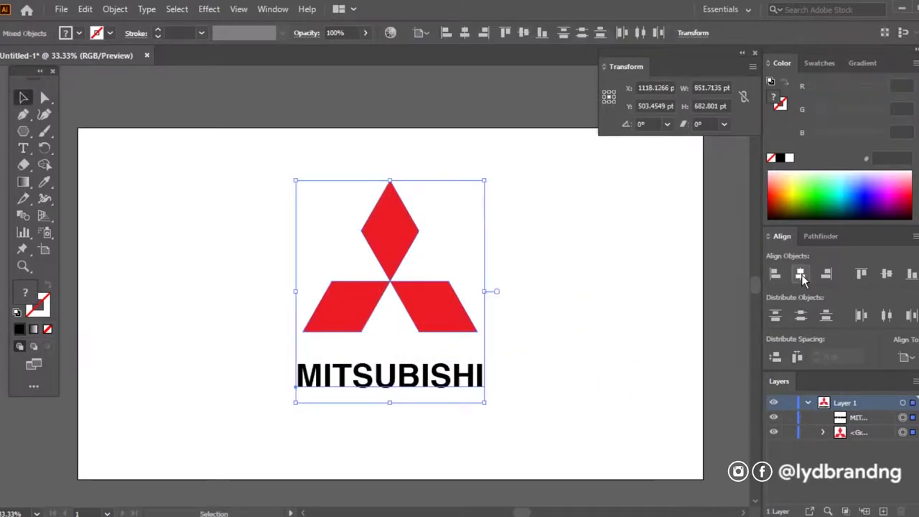
pyautogui.click(527, 389)
# Enlarge the red logo slightly and nudge the MITSUBISHI text lower
pyautogui.click(480, 382)
pyautogui.click(471, 327)
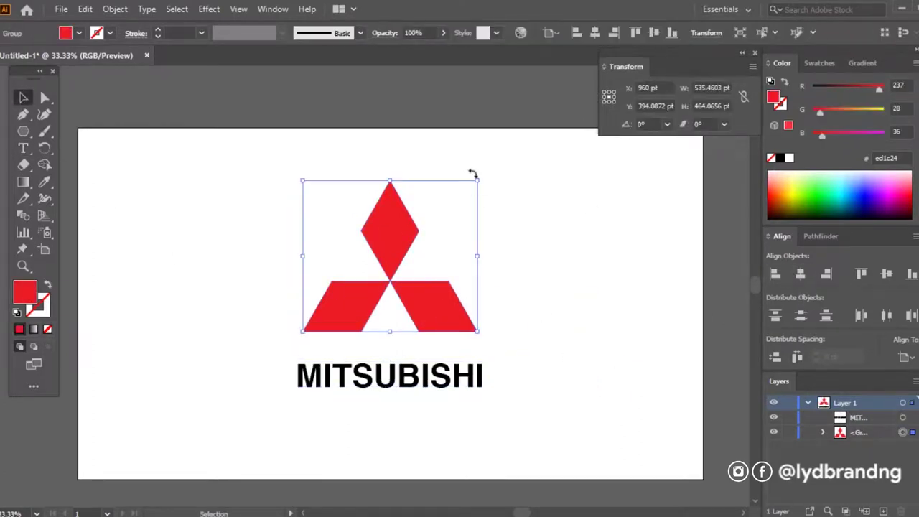
pyautogui.moveTo(482, 180); pyautogui.dragTo(493, 166)
pyautogui.click(535, 328)
pyautogui.moveTo(321, 428)
pyautogui.mouseDown()
pyautogui.moveTo(433, 316)
pyautogui.moveTo(430, 323)
pyautogui.mouseUp()
pyautogui.click(519, 376)
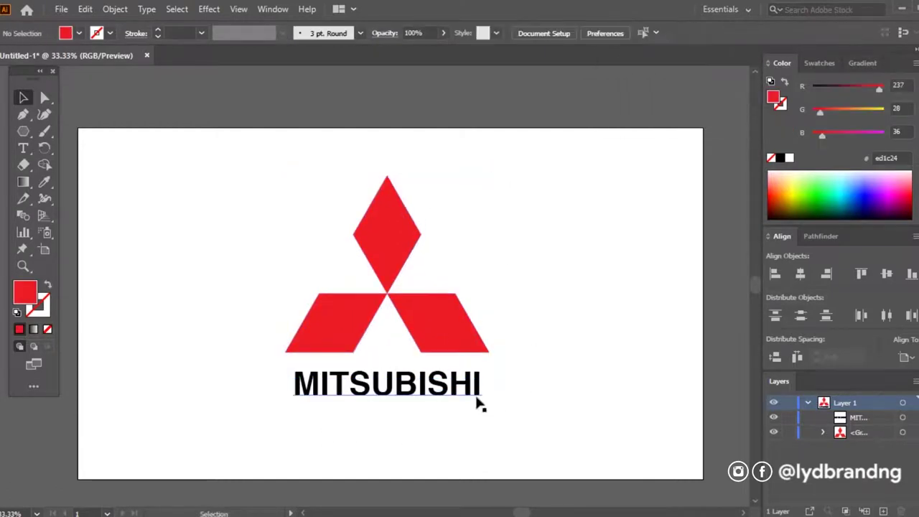
pyautogui.click(479, 402)
pyautogui.moveTo(479, 403); pyautogui.dragTo(479, 406)
pyautogui.click(551, 411)
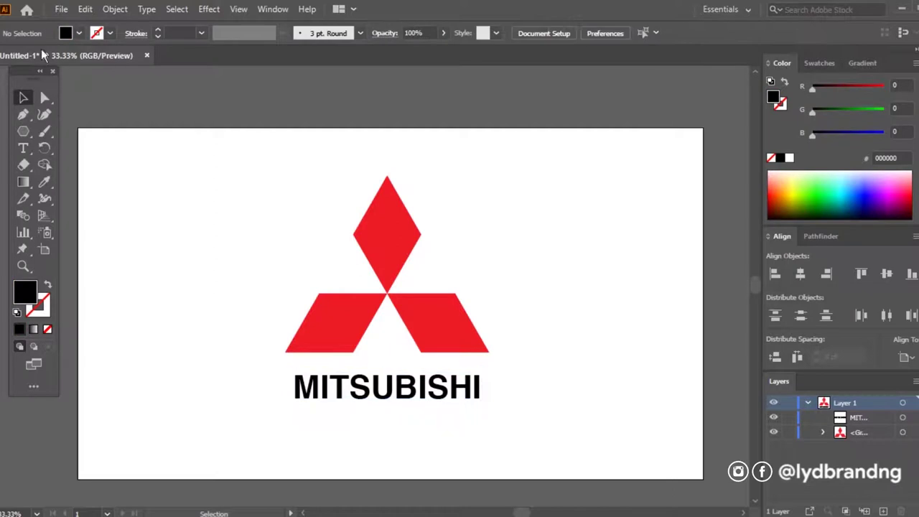
# Group the logo and text and centre the group on the artboard
pyautogui.moveTo(279, 165); pyautogui.dragTo(480, 430)
pyautogui.rightClick(455, 148)
pyautogui.click(519, 260)
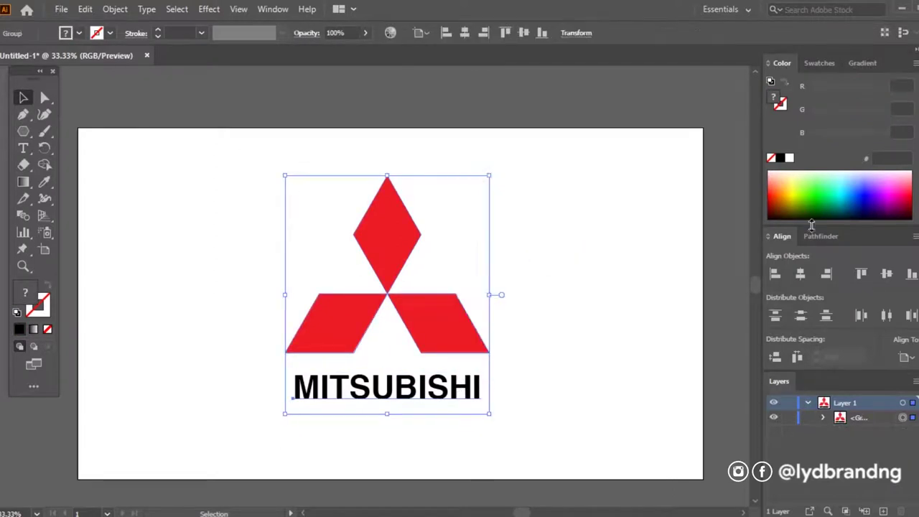
pyautogui.click(800, 274)
pyautogui.click(886, 273)
pyautogui.click(636, 352)
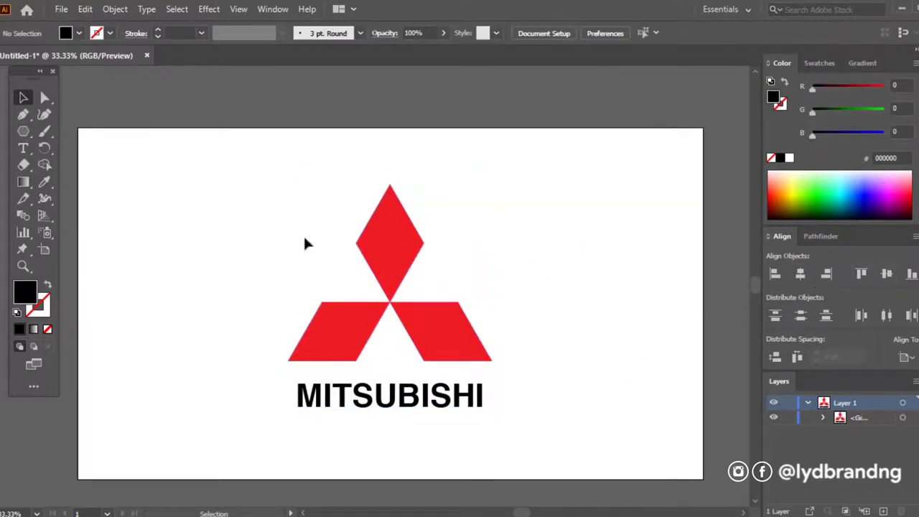
# Export the artwork as a PNG named 'MITSUBISHIlogo'
pyautogui.click(61, 9)
pyautogui.click(322, 271)
pyautogui.write('MITSUBISHIlogo')
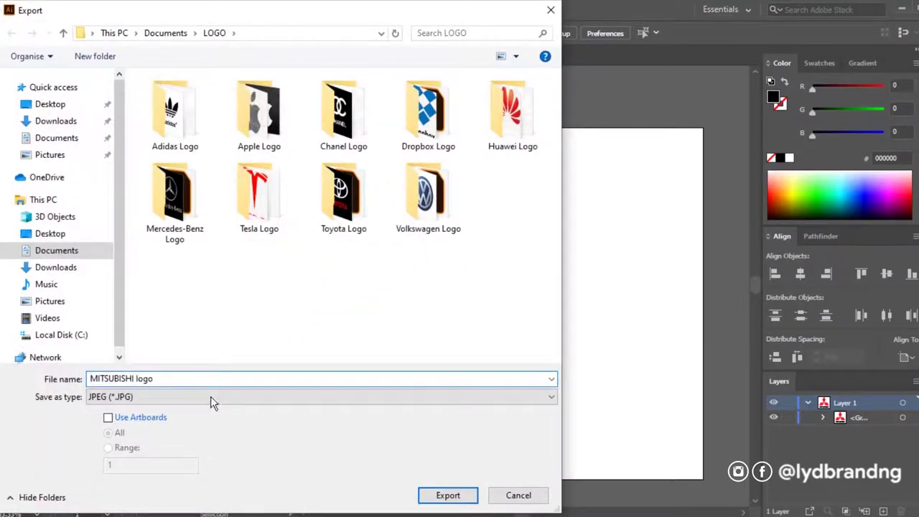
pyautogui.click(287, 397)
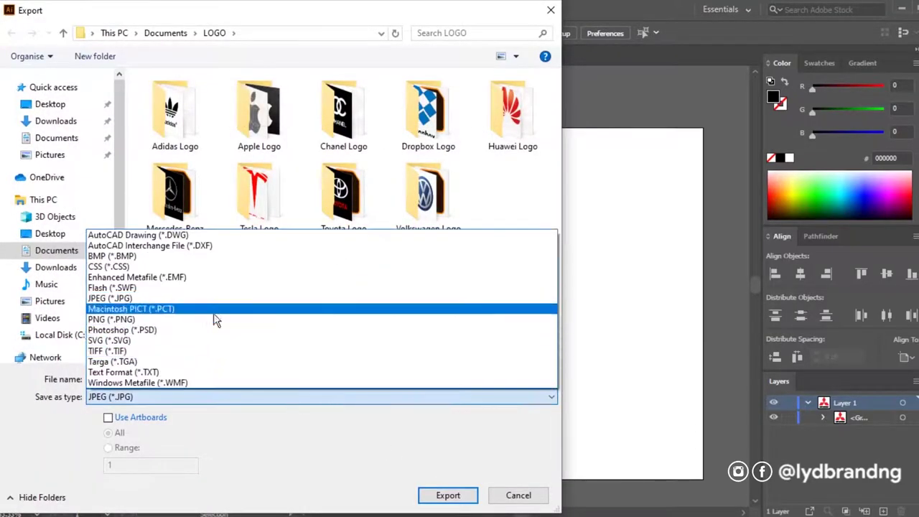
pyautogui.click(213, 318)
pyautogui.click(435, 496)
pyautogui.click(467, 474)
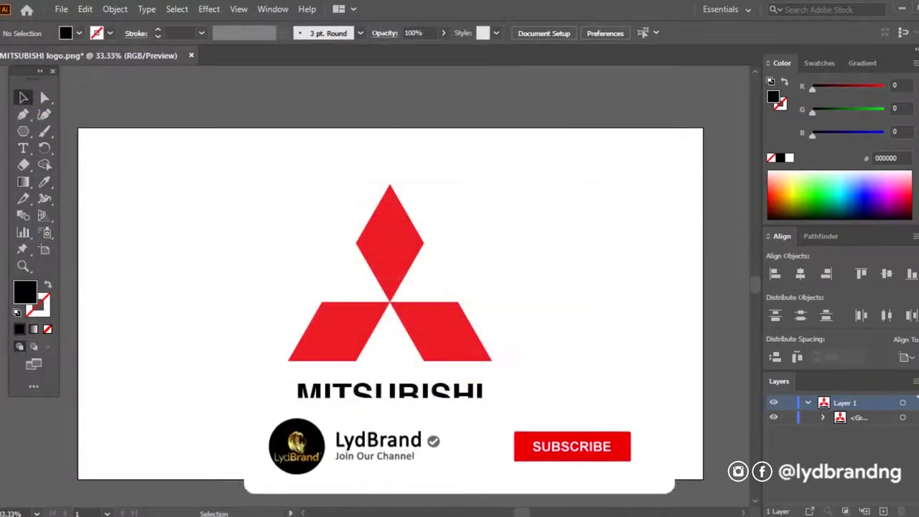
pyautogui.click(23, 132)
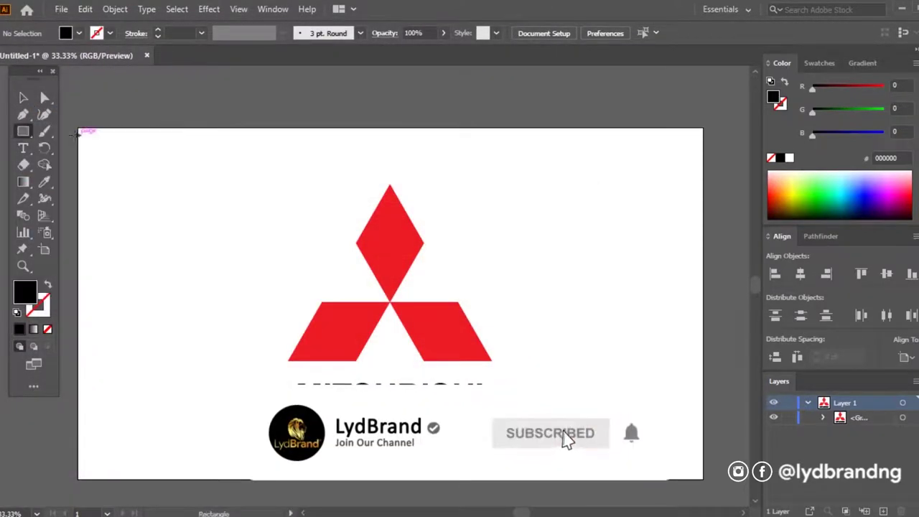
# Draw a white artboard-sized rectangle and send it behind the logo
pyautogui.moveTo(102, 149); pyautogui.dragTo(704, 465)
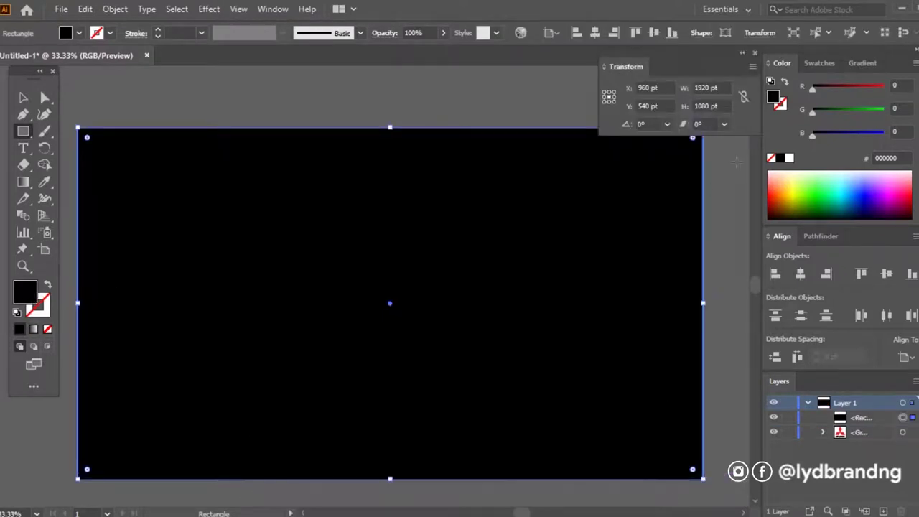
pyautogui.click(789, 158)
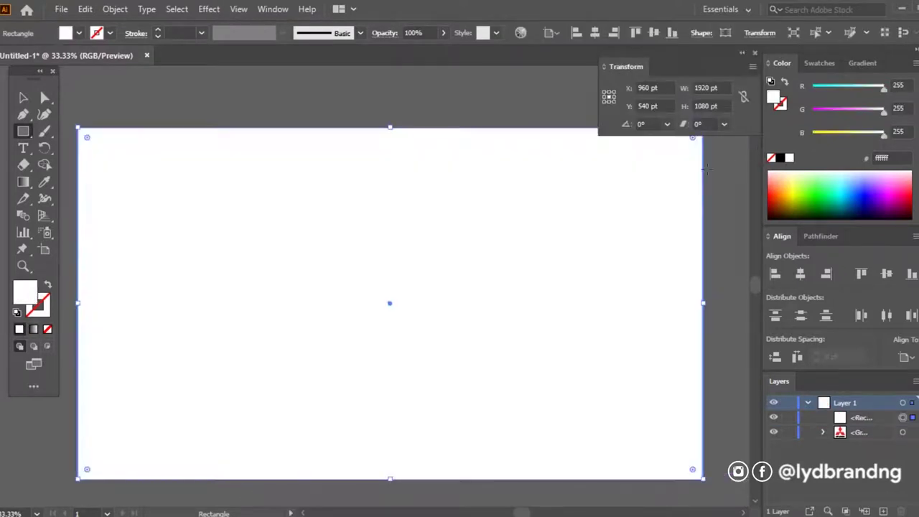
pyautogui.rightClick(575, 210)
pyautogui.click(763, 485)
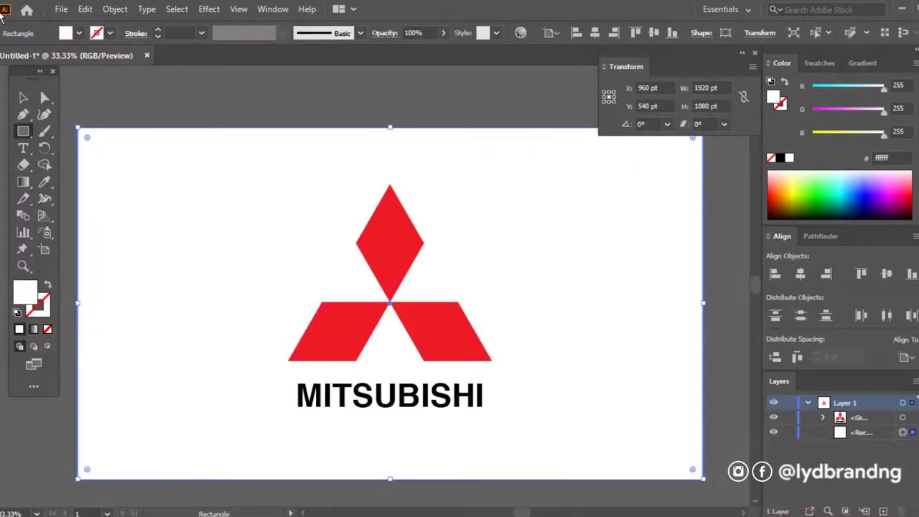
# Export the artwork as a JPEG named 'MITSUBISHI'
pyautogui.click(61, 9)
pyautogui.moveTo(87, 256)
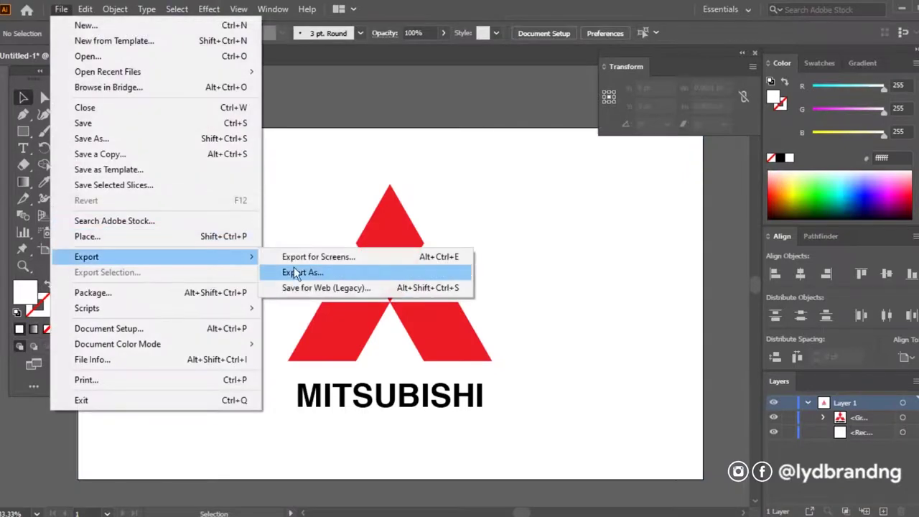
pyautogui.click(298, 268)
pyautogui.write('MITSUBISHI l')
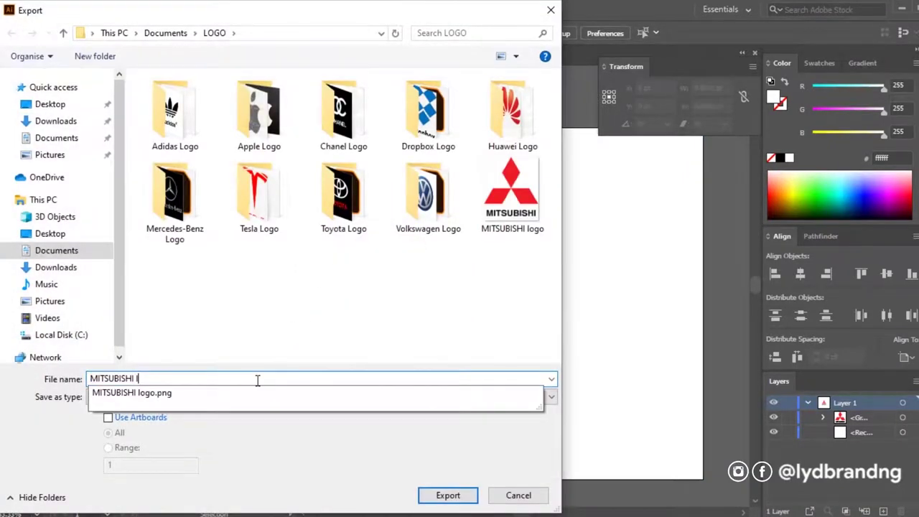
pyautogui.click(277, 397)
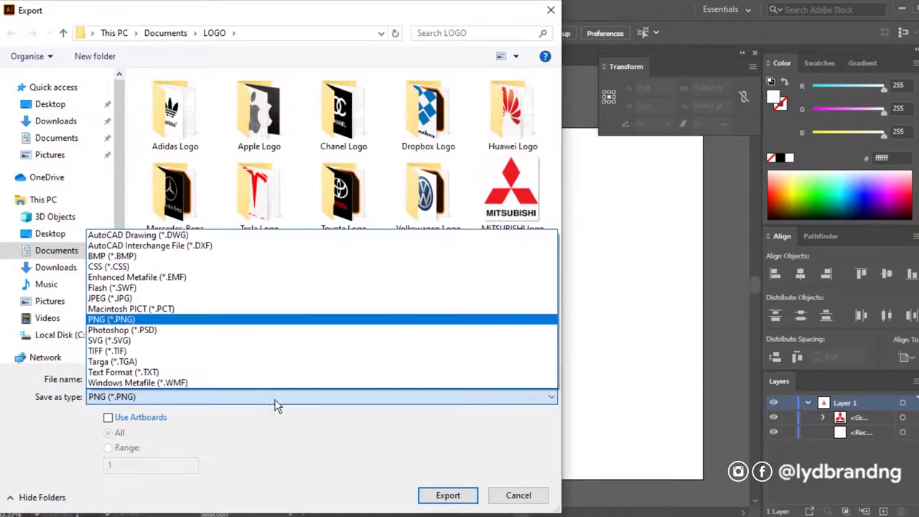
pyautogui.click(223, 301)
pyautogui.click(457, 500)
pyautogui.click(532, 463)
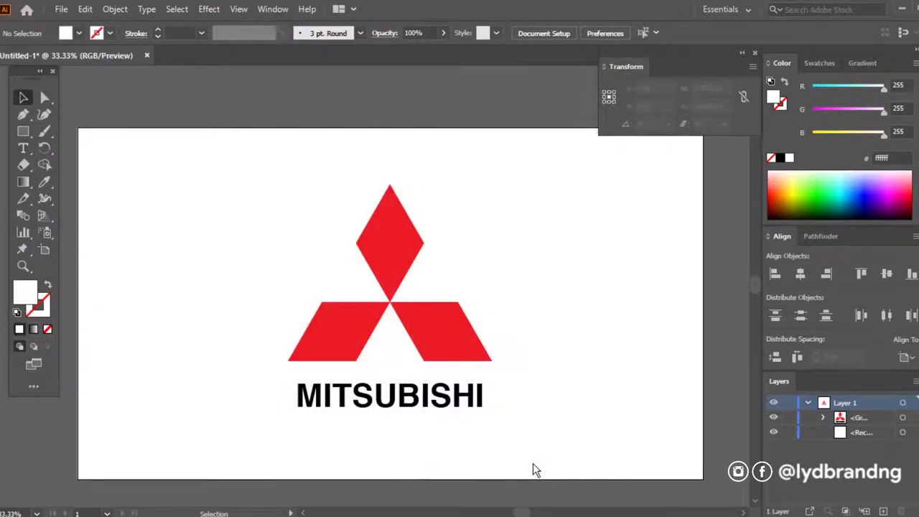
# Make the background rectangle red and the logo and text white
pyautogui.click(460, 352)
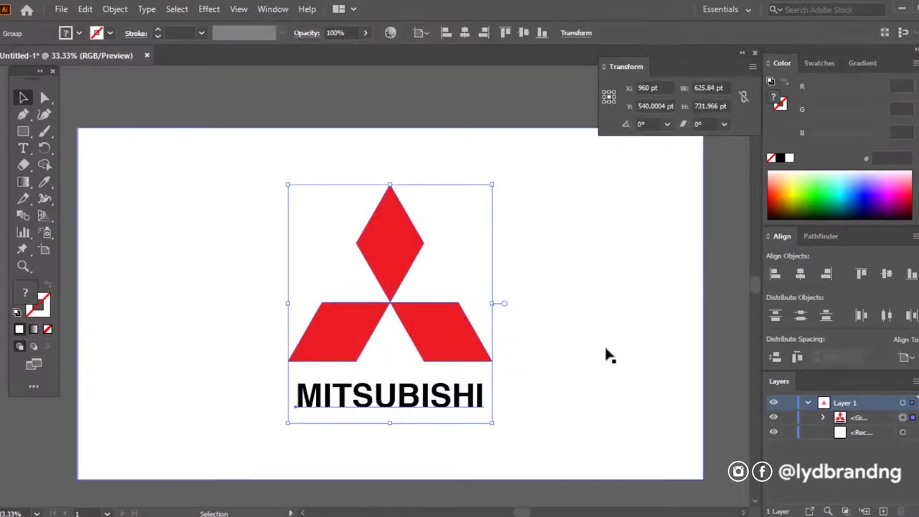
pyautogui.click(641, 344)
pyautogui.click(825, 63)
pyautogui.click(810, 106)
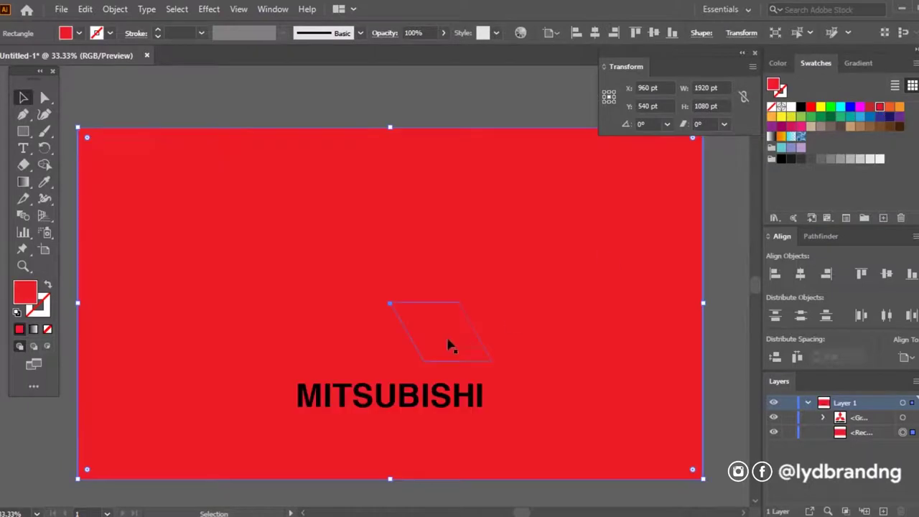
pyautogui.click(447, 341)
pyautogui.click(792, 107)
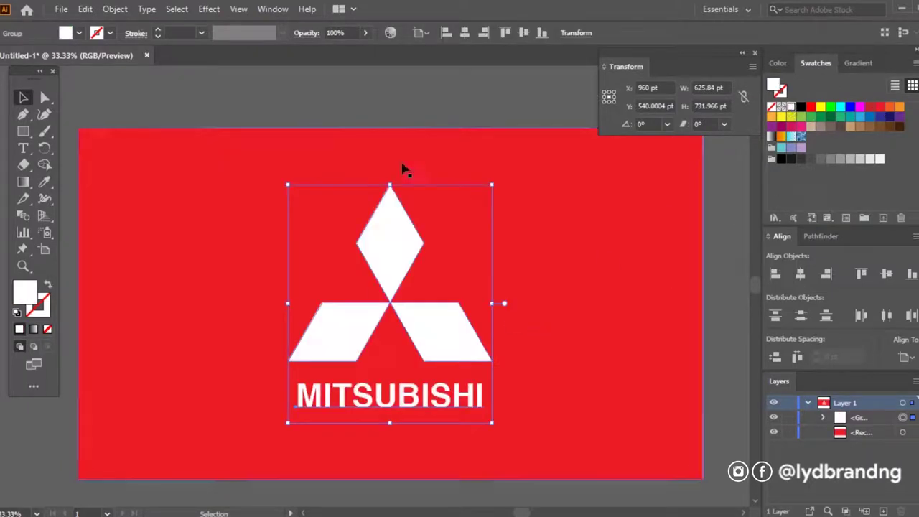
pyautogui.click(95, 114)
pyautogui.click(755, 53)
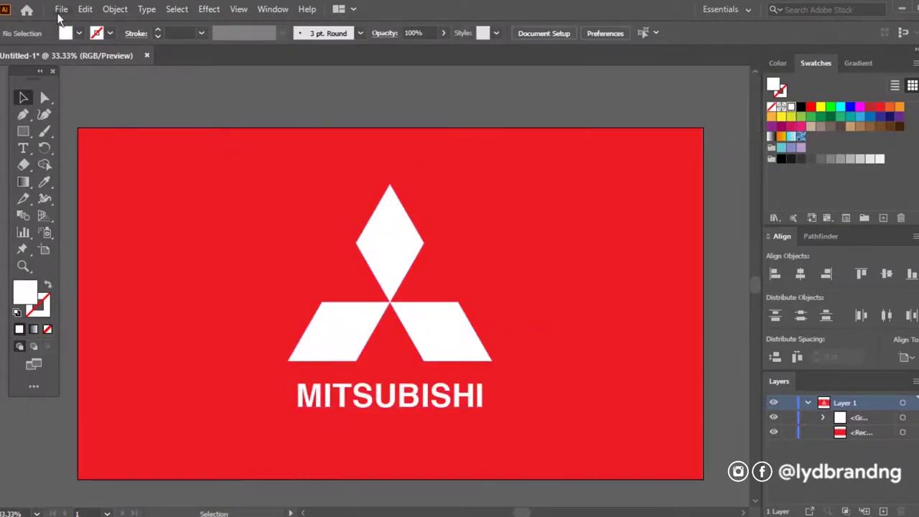
# Export this version as a JPEG named 'MITSUBISHI logo copy'
pyautogui.click(61, 8)
pyautogui.click(296, 272)
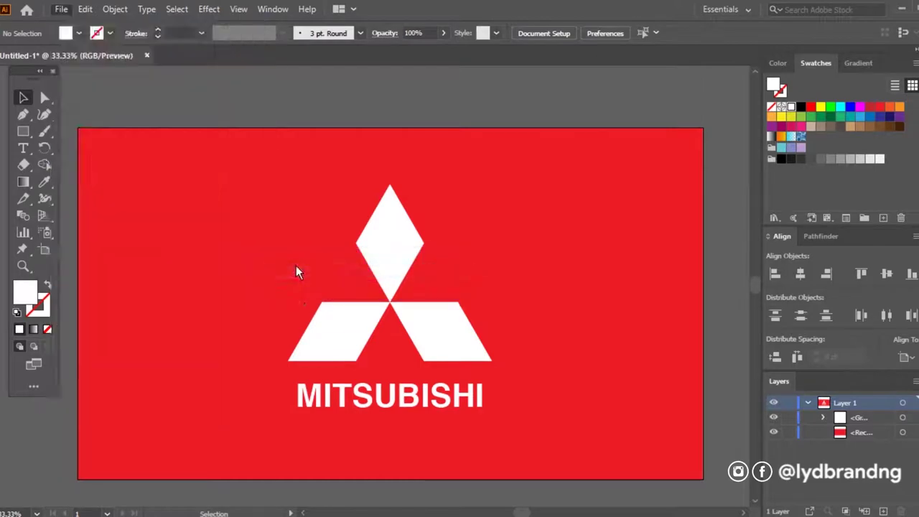
pyautogui.write('MITSUBISHI logo copy')
pyautogui.click(448, 495)
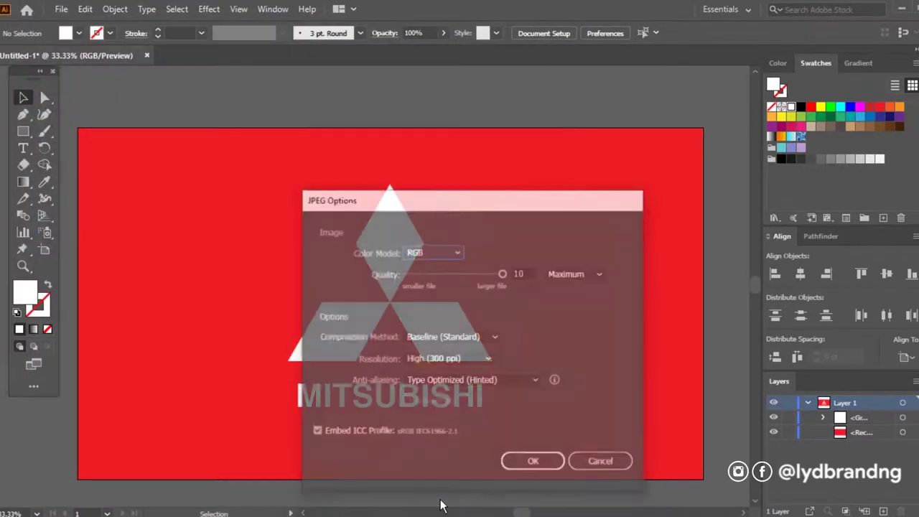
pyautogui.click(540, 468)
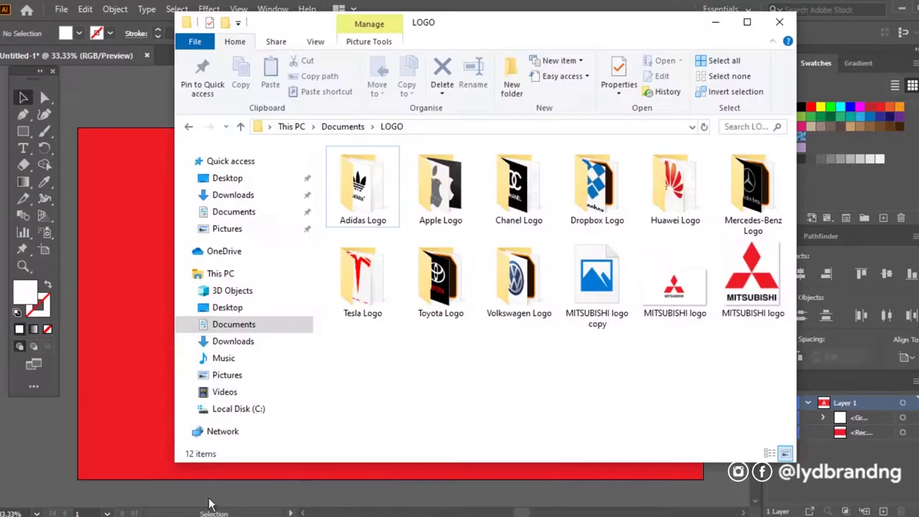
# View MITSUBISHI logo.jpg in Photos, then step to MITSUBISHI logo copy.jpg
pyautogui.doubleClick(683, 290)
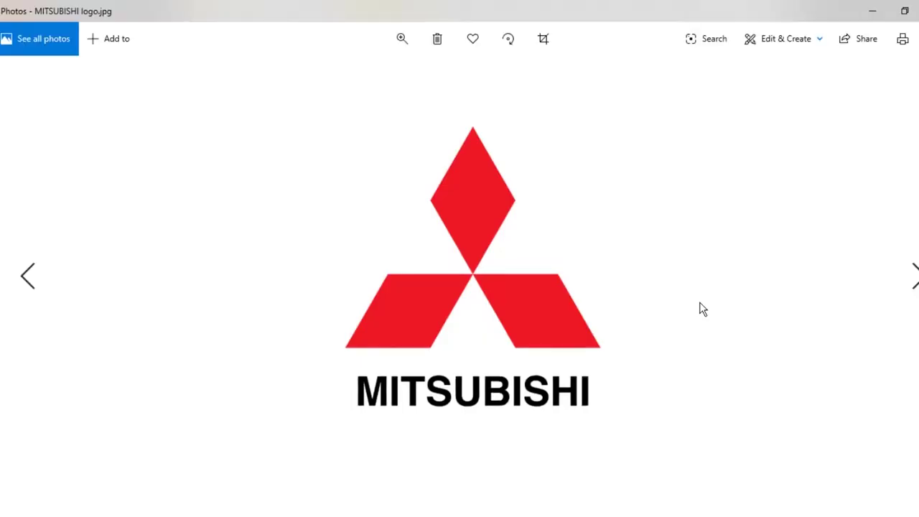
pyautogui.scroll(-1, 675, 463)
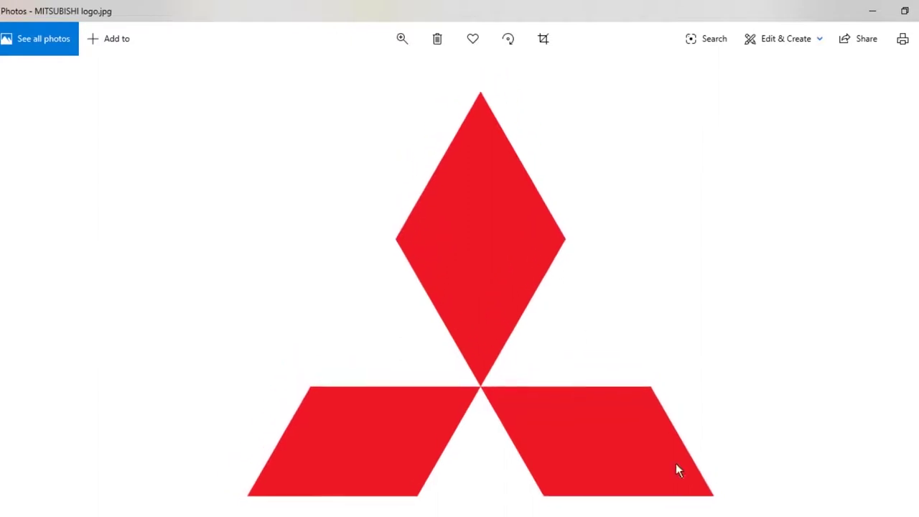
pyautogui.moveTo(676, 463); pyautogui.dragTo(686, 207)
pyautogui.scroll(-2, 684, 279)
pyautogui.press('Right')
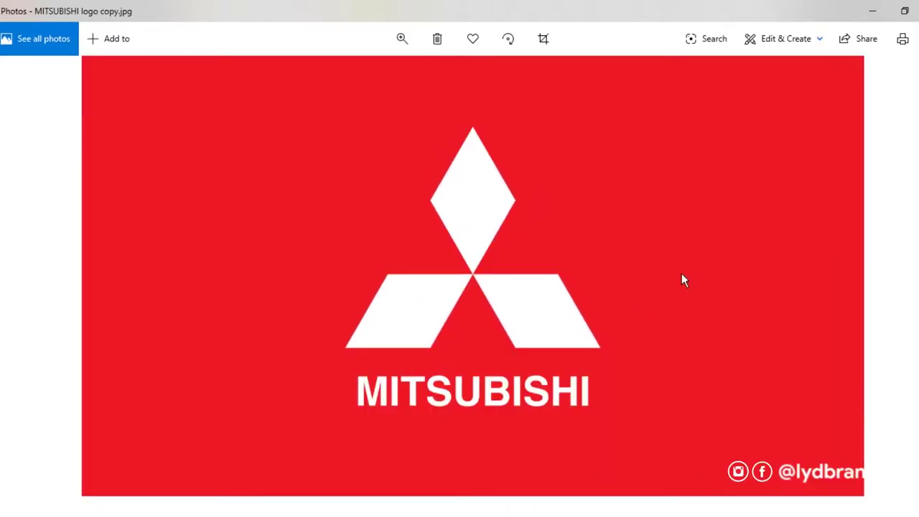
pyautogui.scroll(2, 447, 334)
pyautogui.moveTo(447, 334); pyautogui.dragTo(492, 185)
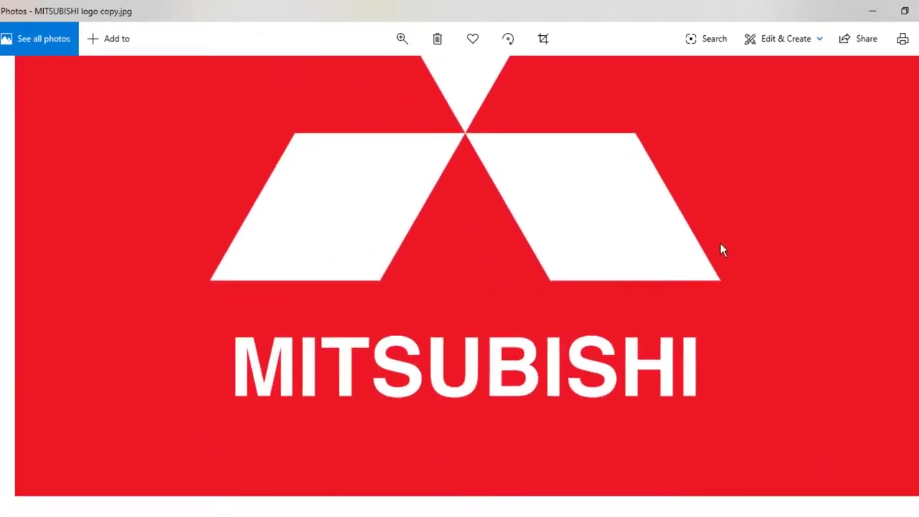
pyautogui.scroll(-2, 720, 247)
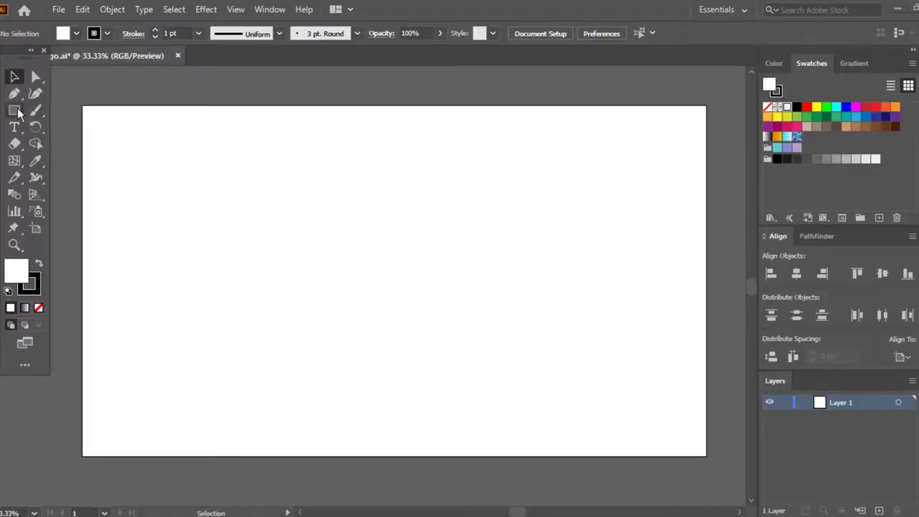
# Select the Ellipse Tool from the Rectangle tool flyout
pyautogui.moveTo(19, 113); pyautogui.dragTo(63, 129)
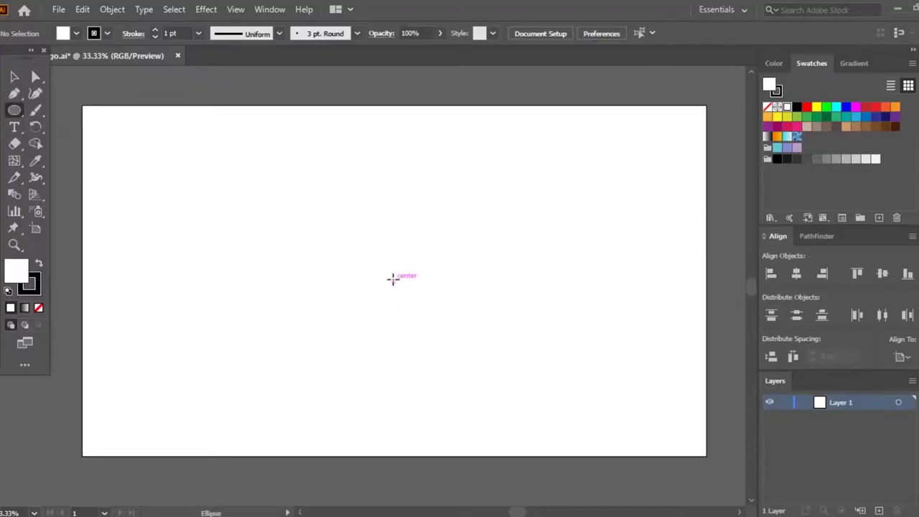
# Draw a circle from the artboard centre and size it to 550×550 pt
pyautogui.moveTo(396, 279); pyautogui.dragTo(478, 363)
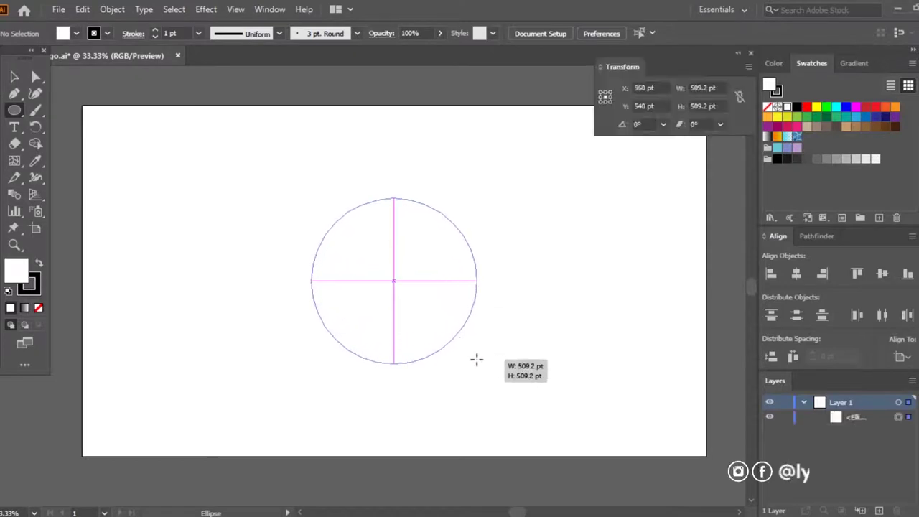
pyautogui.write('550')
pyautogui.press('Tab')
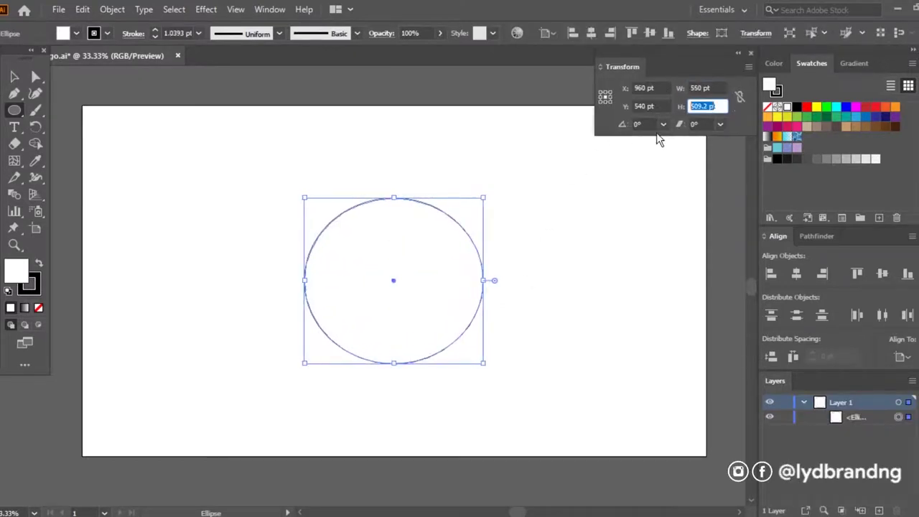
pyautogui.press('Return')
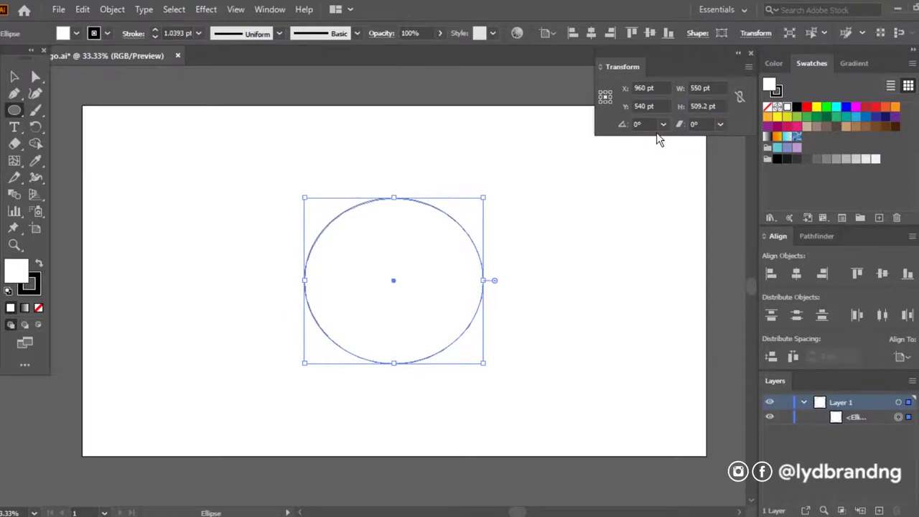
pyautogui.click(707, 106)
pyautogui.write('550')
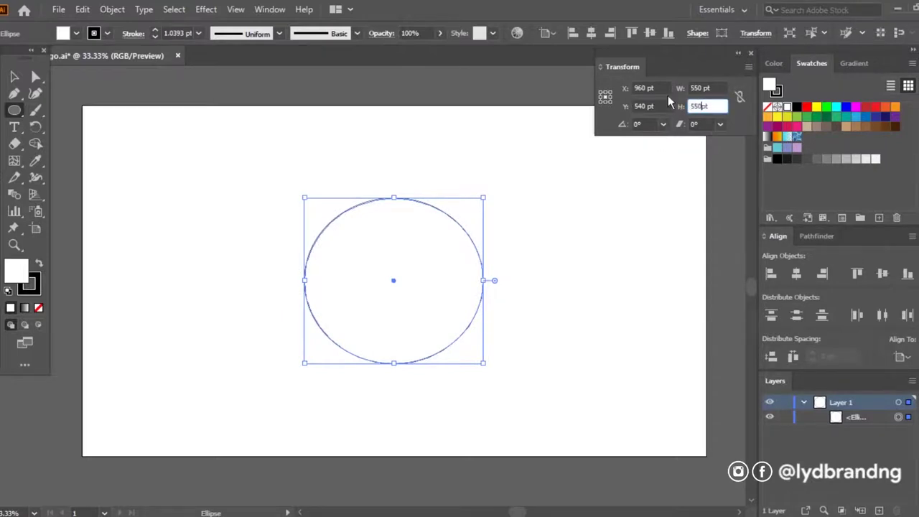
pyautogui.press('Return')
pyautogui.click(16, 77)
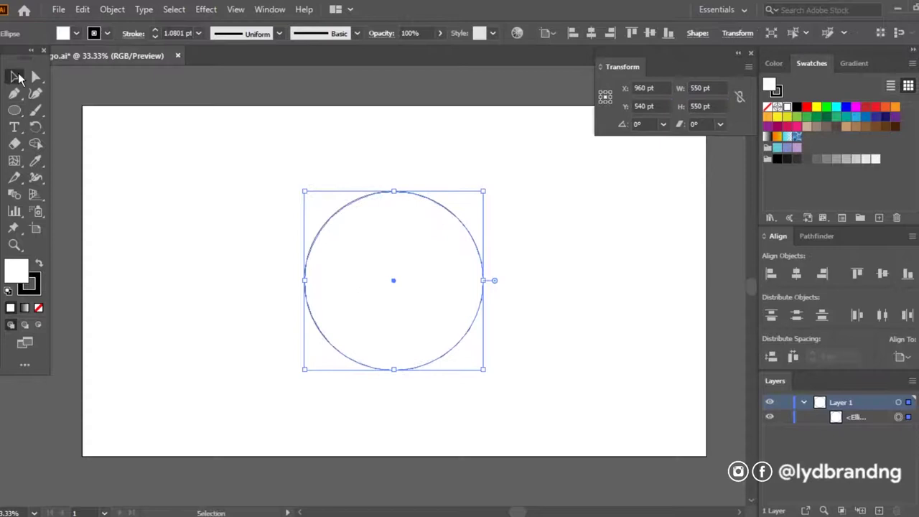
pyautogui.click(751, 55)
# Add a smaller concentric circle copy and two vertical lines through the circles' left side
pyautogui.moveTo(485, 369)
pyautogui.mouseDown()
pyautogui.moveTo(466, 331)
pyautogui.moveTo(435, 313)
pyautogui.mouseUp()
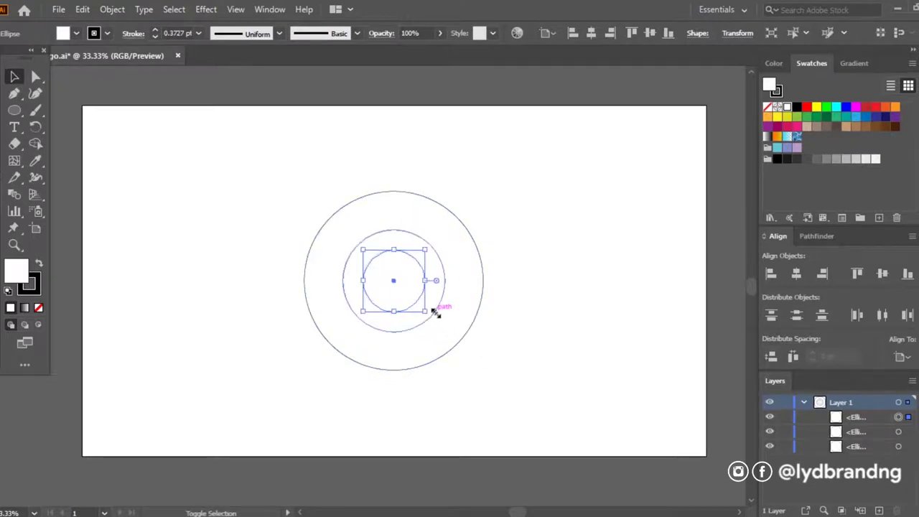
pyautogui.moveTo(19, 109); pyautogui.dragTo(86, 178)
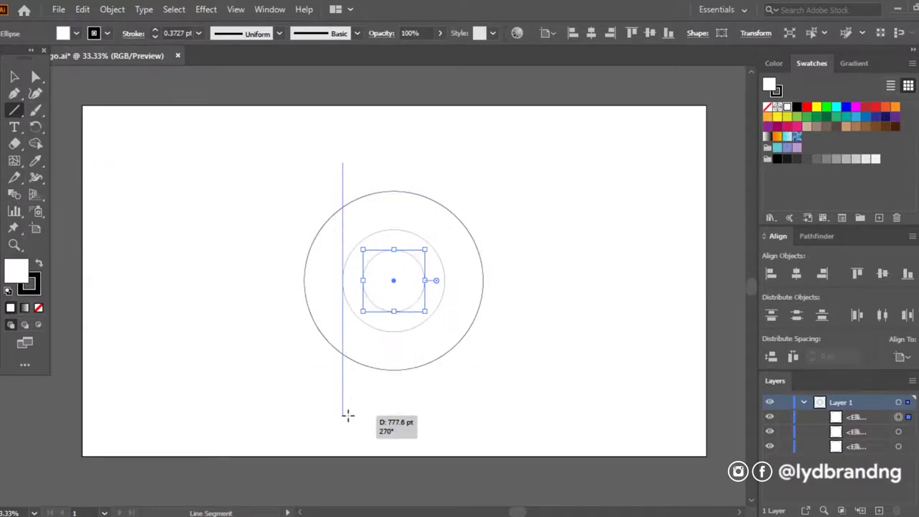
pyautogui.moveTo(348, 415); pyautogui.dragTo(347, 415)
pyautogui.moveTo(362, 161); pyautogui.dragTo(360, 382)
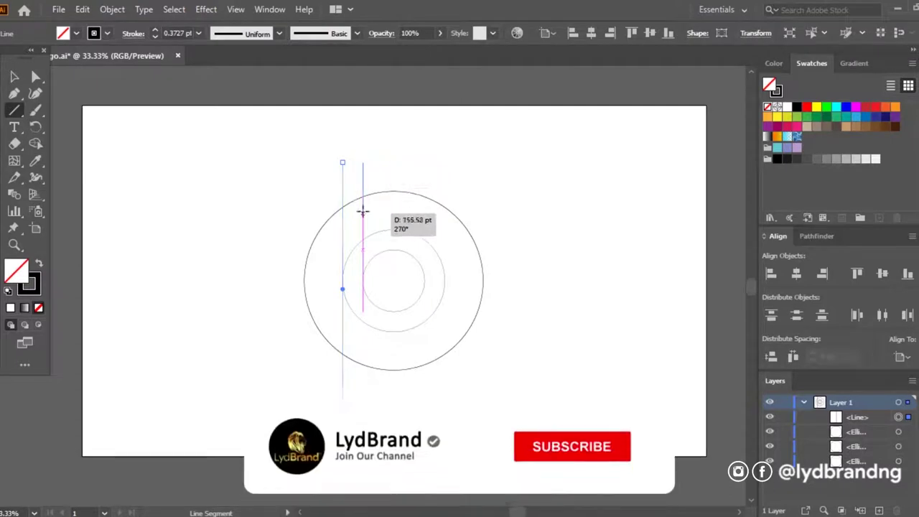
pyautogui.press('v')
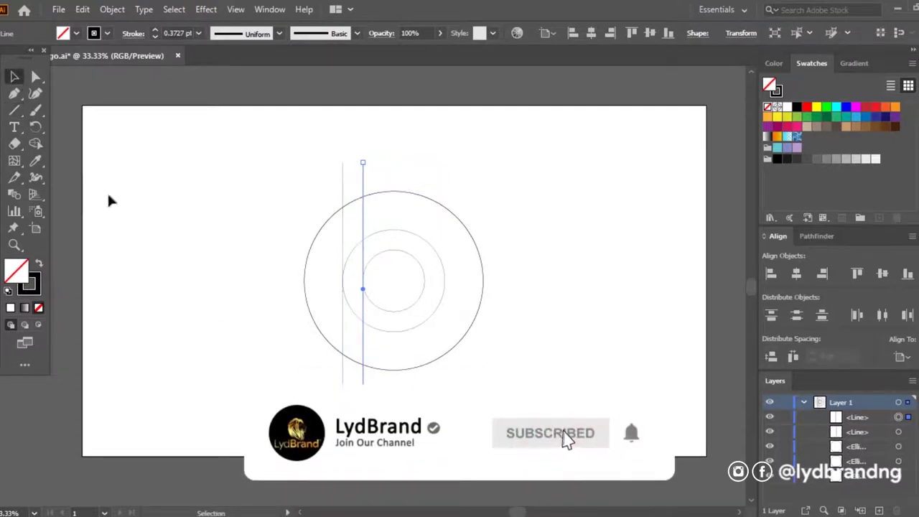
pyautogui.click(168, 278)
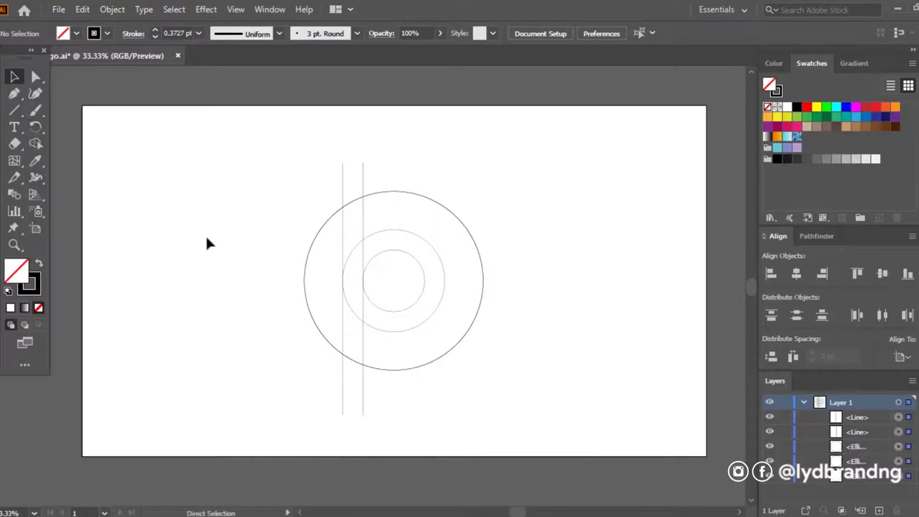
pyautogui.hotkey('ctrl', 'a')
# Merge the stem and ring regions into one shape with the Shape Builder
pyautogui.click(36, 144)
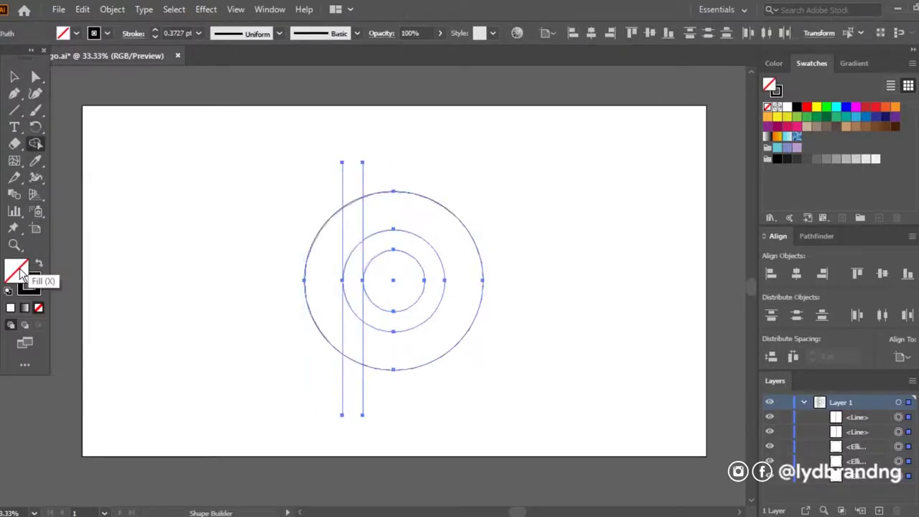
pyautogui.press('F6')
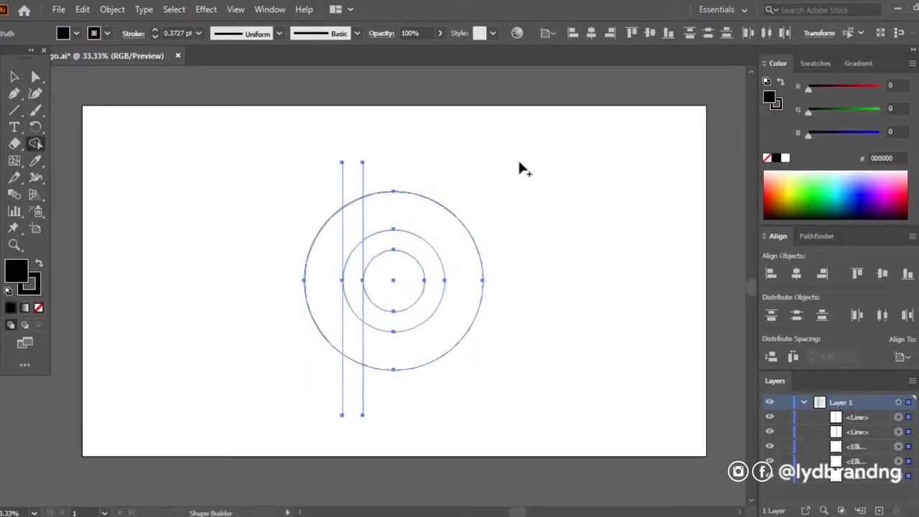
pyautogui.moveTo(353, 248); pyautogui.dragTo(387, 327)
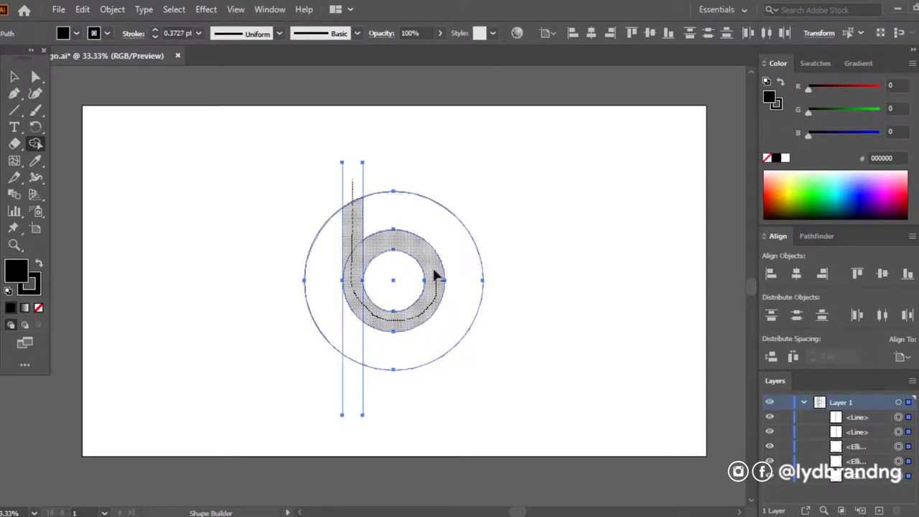
pyautogui.moveTo(359, 205); pyautogui.dragTo(358, 187)
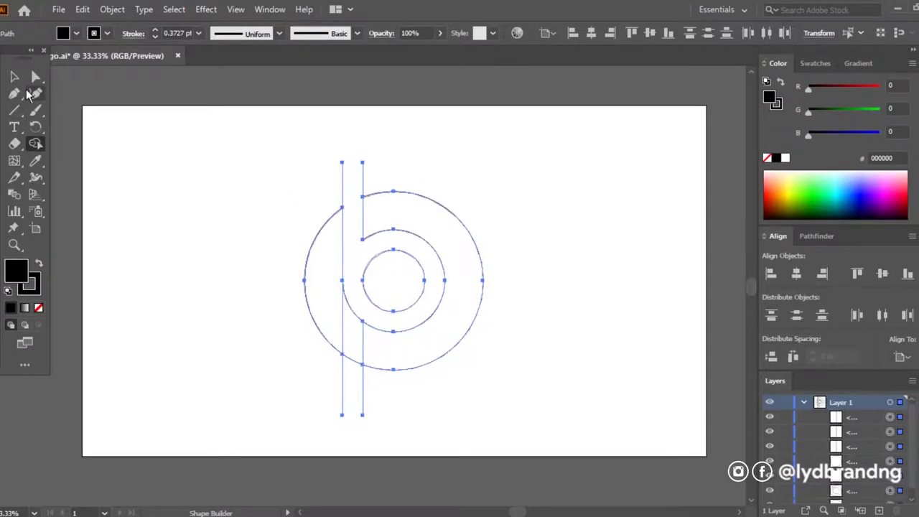
# Delete the line ends sticking out above and below the circle
pyautogui.press('v')
pyautogui.hotkey('ctrl', 'a')
pyautogui.moveTo(279, 149); pyautogui.dragTo(428, 171)
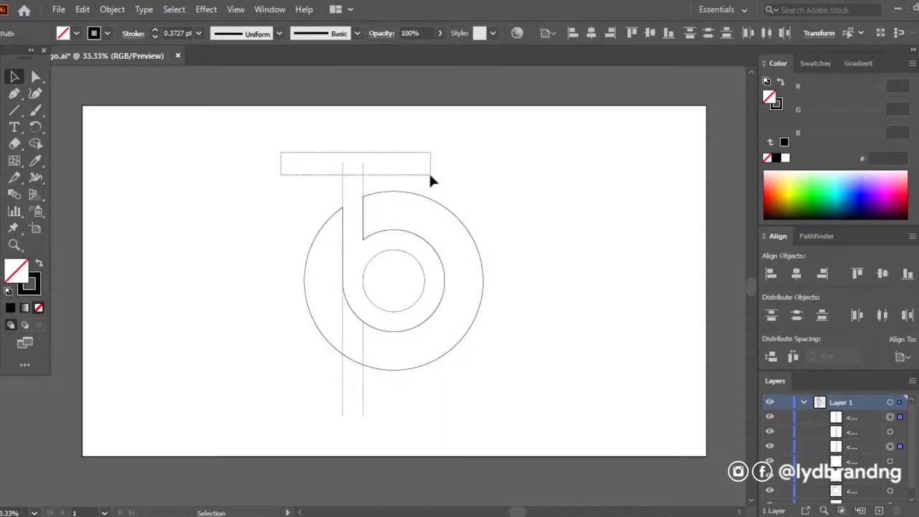
pyautogui.press('Delete')
pyautogui.moveTo(303, 429); pyautogui.dragTo(424, 400)
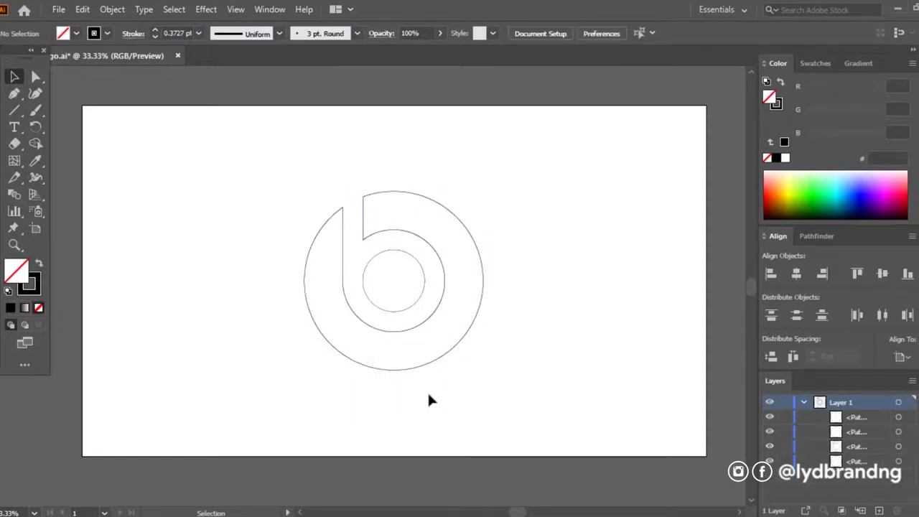
# Group the logo paths, fill them red and remove the outline
pyautogui.hotkey('ctrl', 'a')
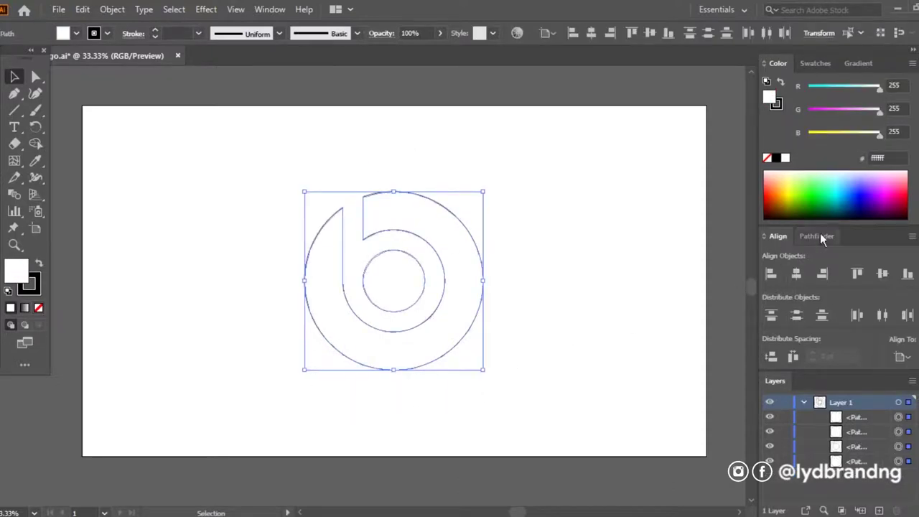
pyautogui.hotkey('ctrl', 'g')
pyautogui.click(816, 236)
pyautogui.click(812, 64)
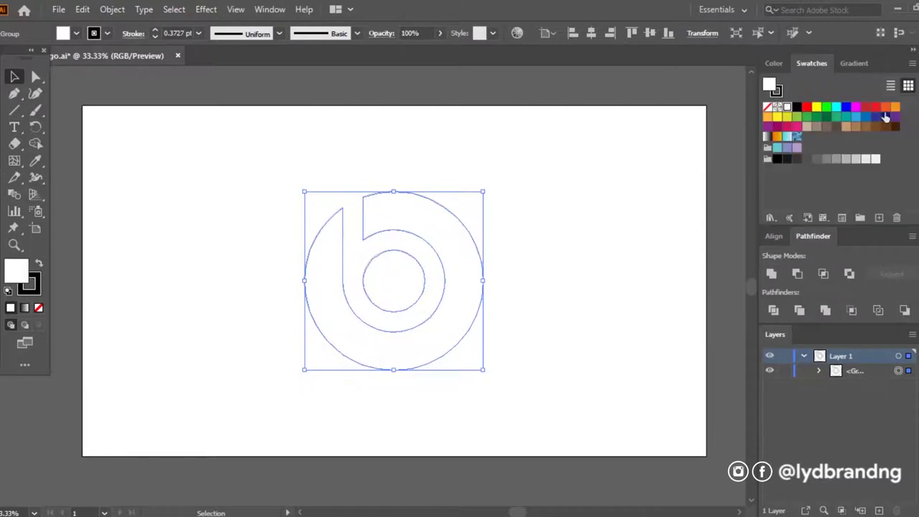
pyautogui.click(876, 108)
pyautogui.click(33, 290)
pyautogui.click(38, 307)
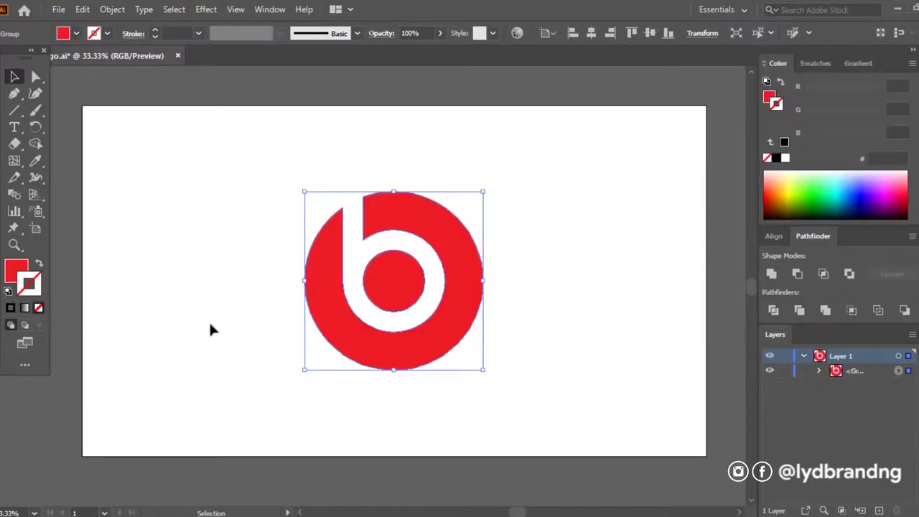
# Move the red logo higher on the artboard
pyautogui.click(209, 320)
pyautogui.moveTo(388, 351); pyautogui.dragTo(396, 311)
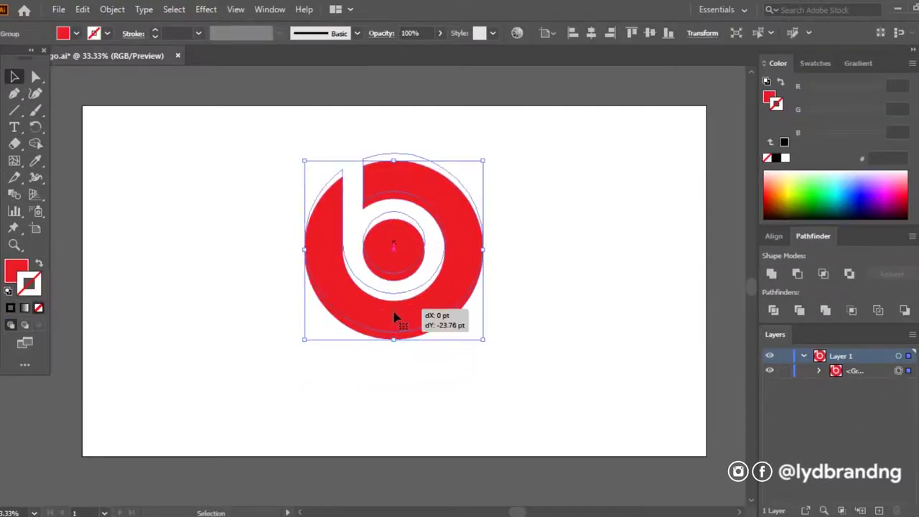
pyautogui.click(265, 339)
pyautogui.click(20, 128)
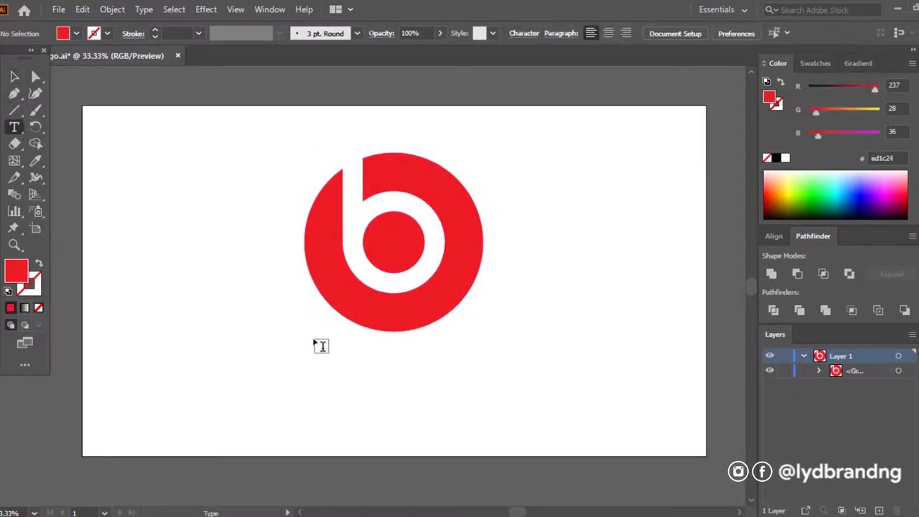
# Type the beatsaudio wordmark below the logo and centre it underneath
pyautogui.click(382, 394)
pyautogui.write('beats')
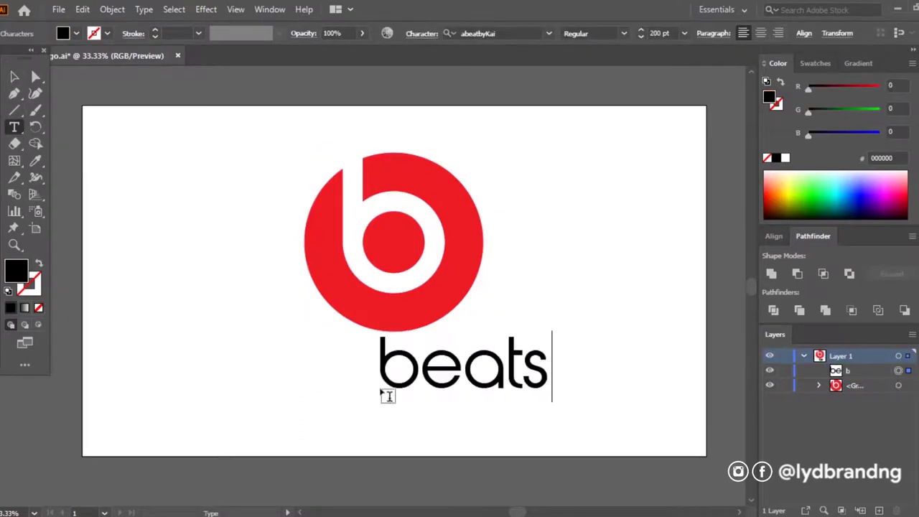
pyautogui.click(15, 77)
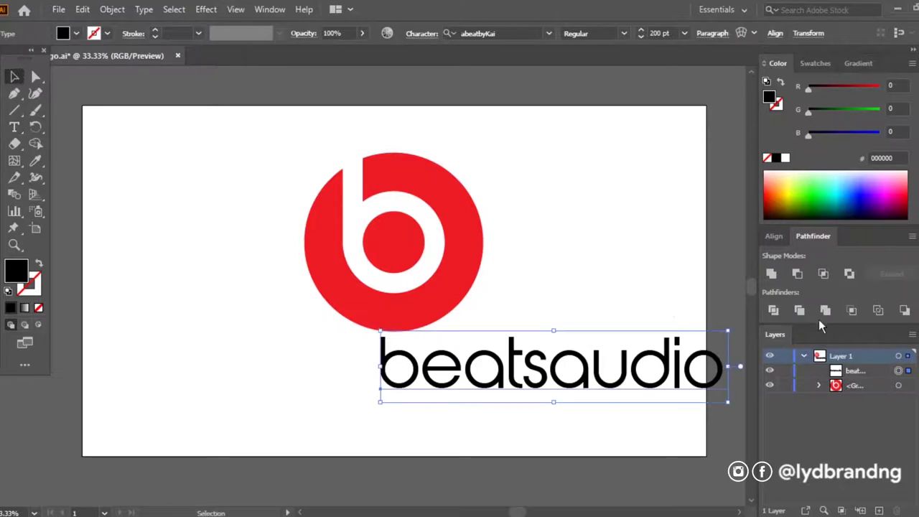
pyautogui.click(776, 236)
pyautogui.click(797, 273)
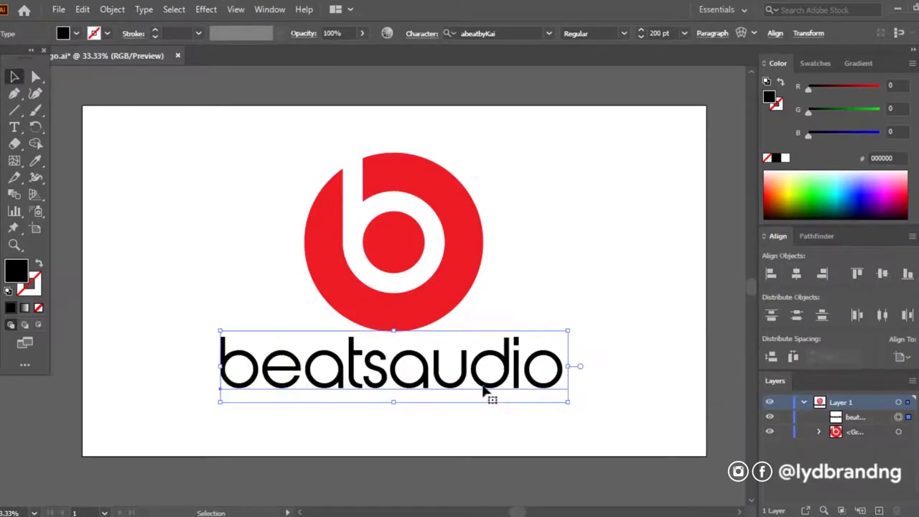
pyautogui.moveTo(485, 387); pyautogui.dragTo(486, 399)
# Make 'beats' red and 'audio' grey in the wordmark
pyautogui.doubleClick(425, 393)
pyautogui.moveTo(391, 373); pyautogui.dragTo(205, 370)
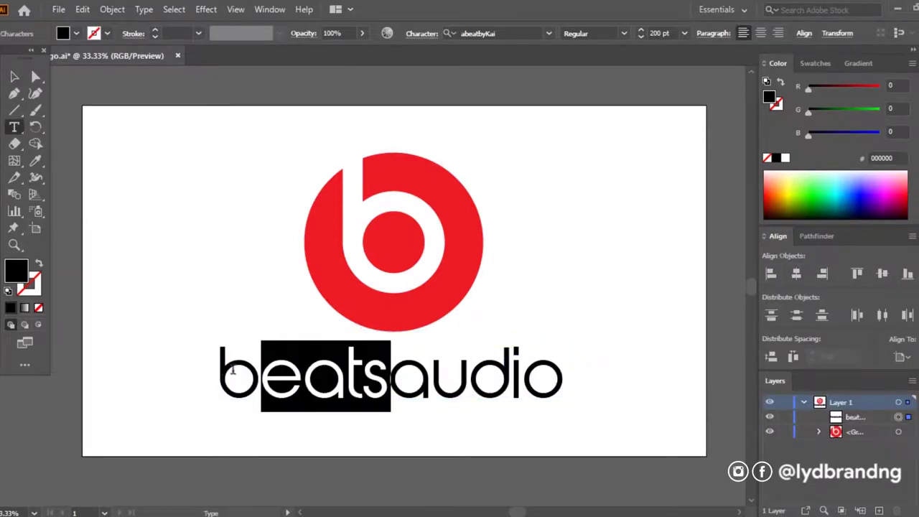
pyautogui.click(812, 63)
pyautogui.click(876, 109)
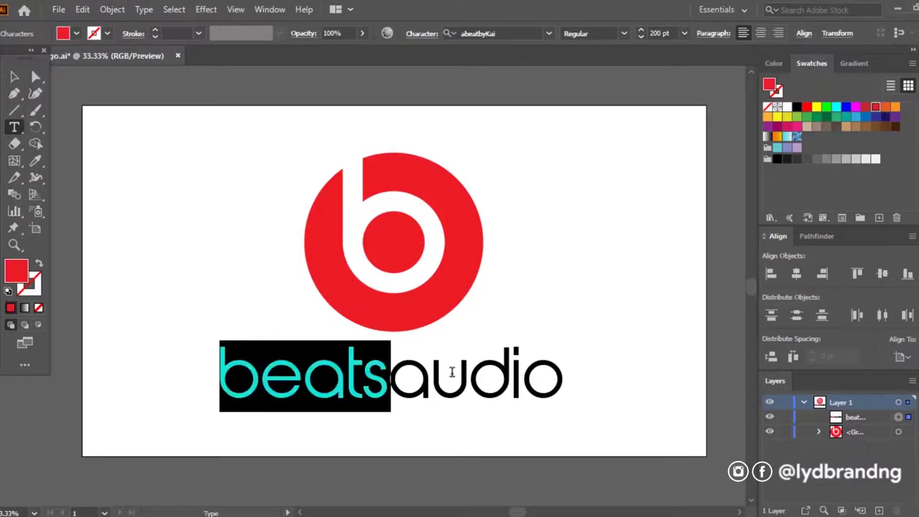
pyautogui.moveTo(390, 379); pyautogui.dragTo(566, 383)
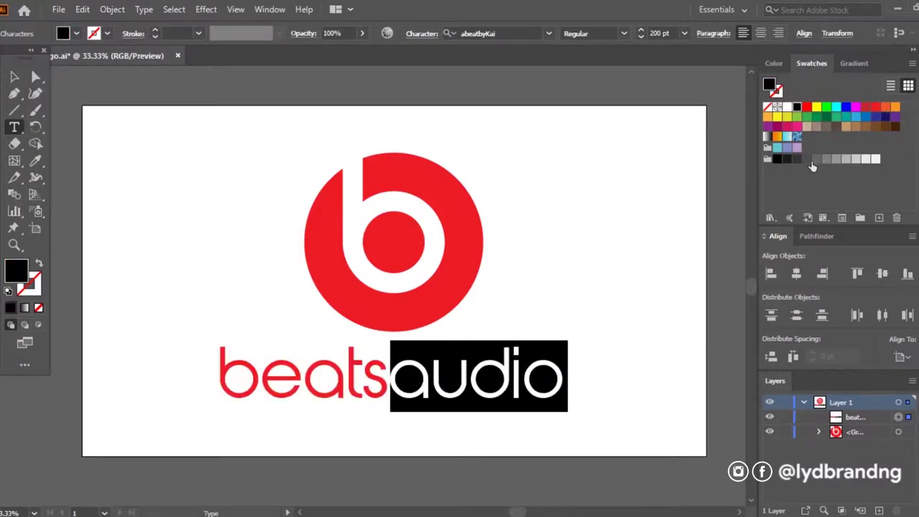
pyautogui.press('Escape')
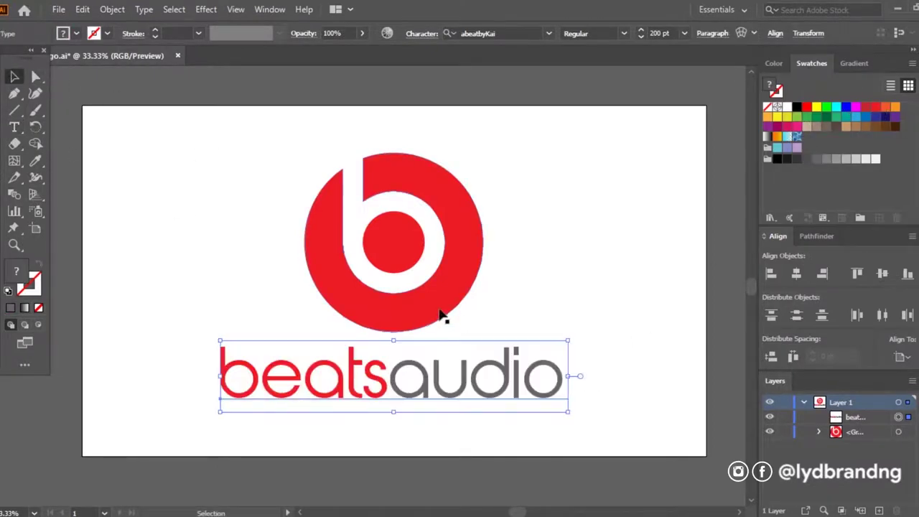
# Group the red circle with the wordmark and centre the logo vertically
pyautogui.click(442, 316)
pyautogui.moveTo(580, 421); pyautogui.dragTo(364, 244)
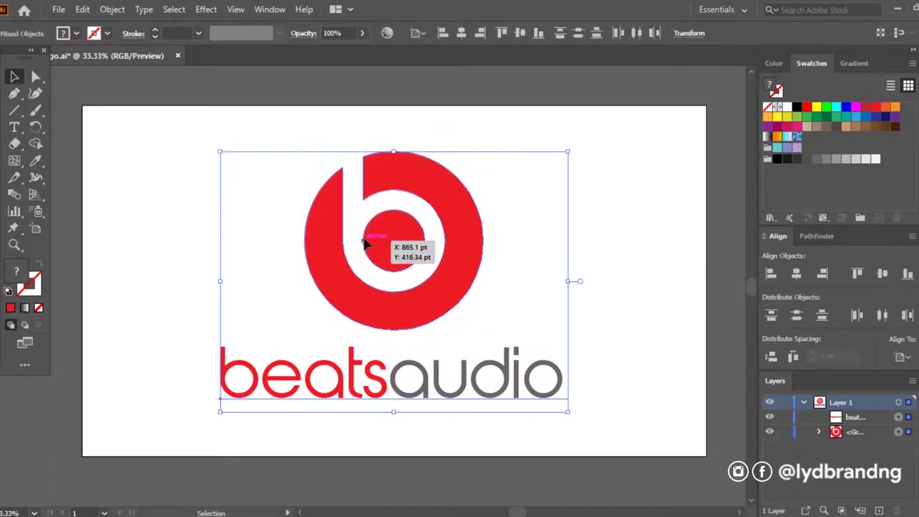
pyautogui.rightClick(378, 294)
pyautogui.click(422, 171)
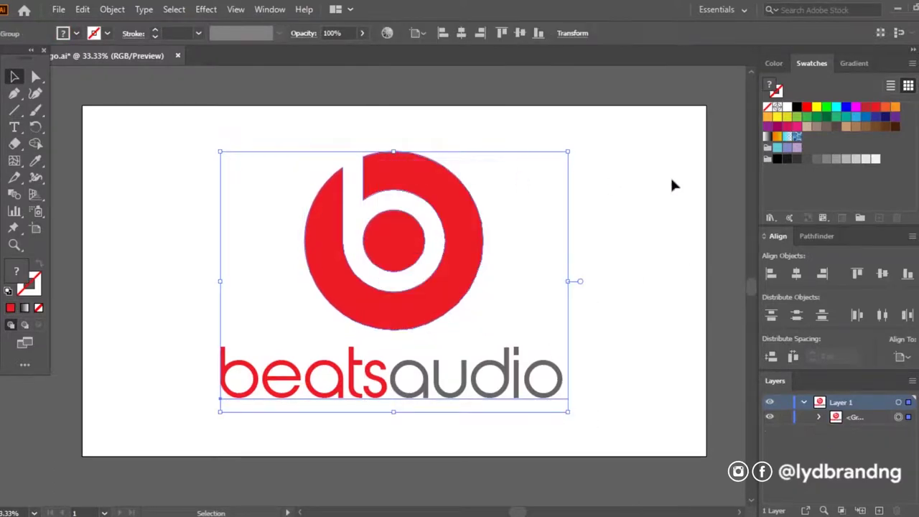
pyautogui.click(882, 273)
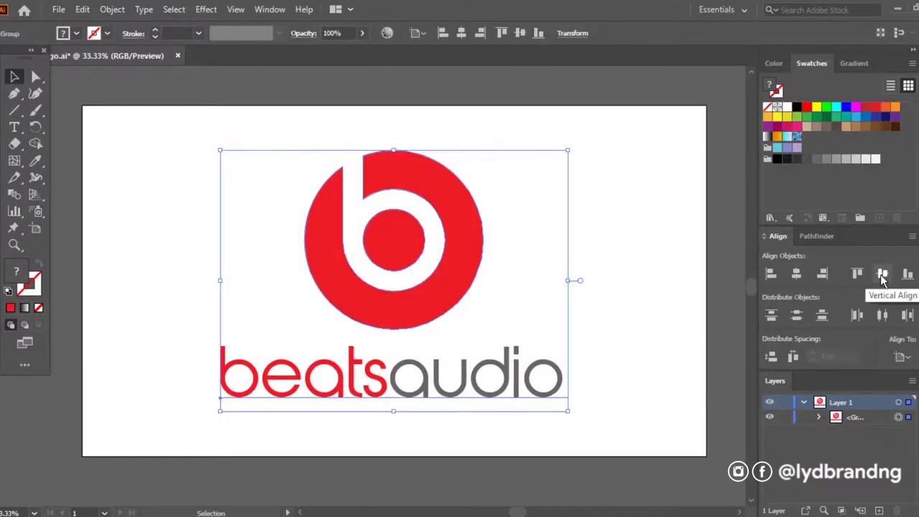
pyautogui.click(640, 283)
pyautogui.click(58, 9)
pyautogui.moveTo(83, 256)
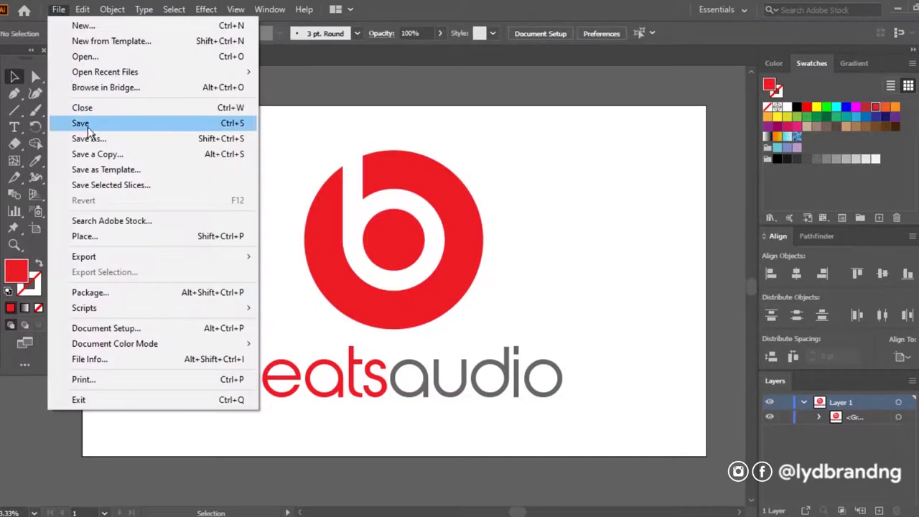
# Export the logo as a PNG named Beatsaudio Logo
pyautogui.click(317, 266)
pyautogui.click(303, 396)
pyautogui.click(225, 319)
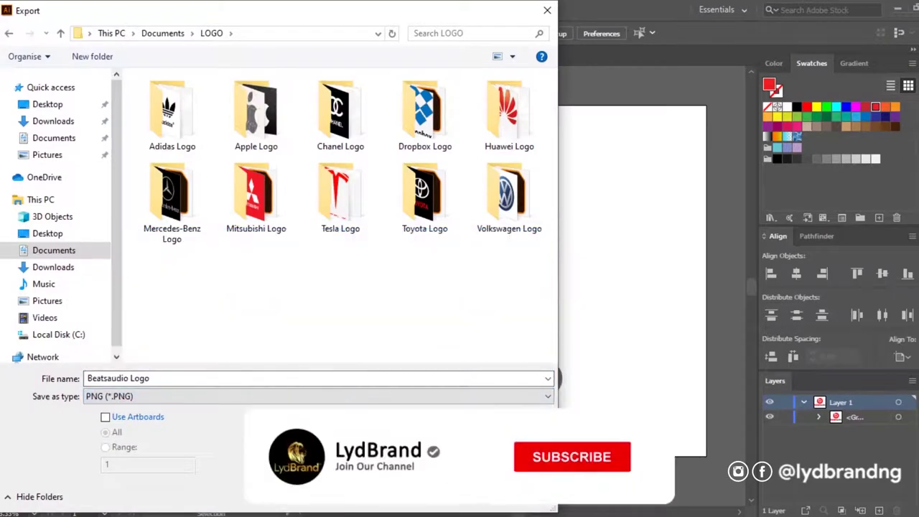
pyautogui.click(443, 494)
pyautogui.click(498, 481)
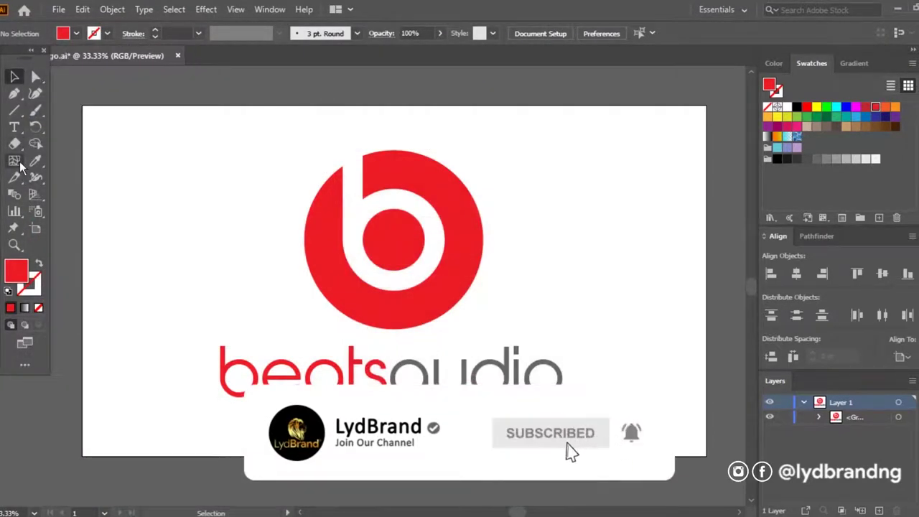
# Draw a white artboard-sized rectangle and send it behind the logo
pyautogui.rightClick(16, 115)
pyautogui.click(70, 113)
pyautogui.press('d')
pyautogui.moveTo(82, 106); pyautogui.dragTo(707, 455)
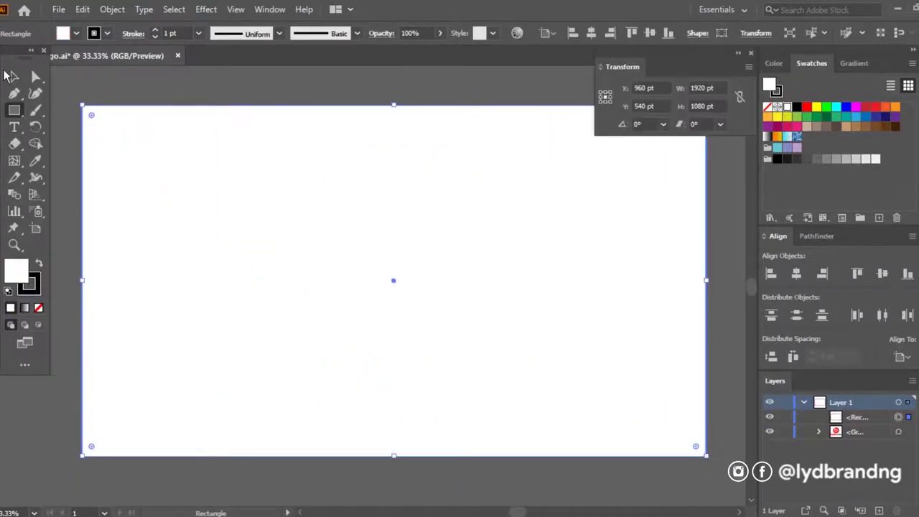
pyautogui.rightClick(595, 369)
pyautogui.click(813, 335)
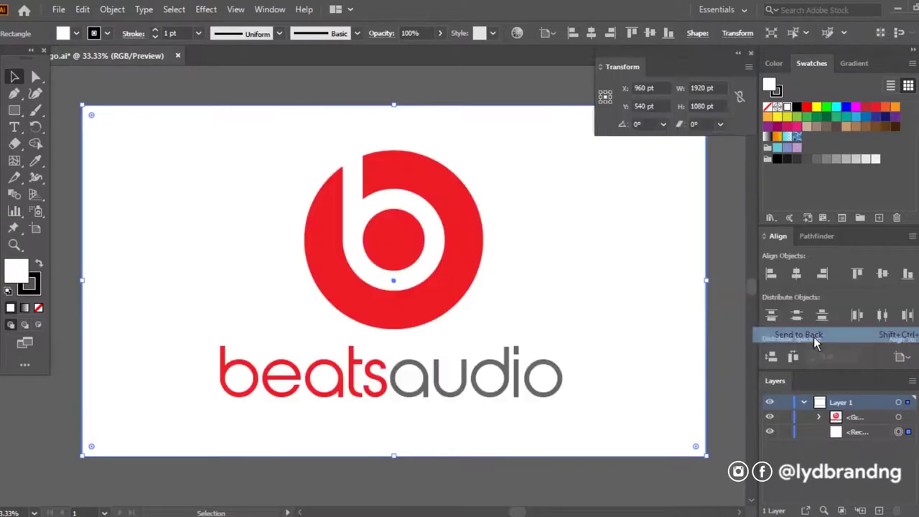
pyautogui.click(721, 331)
# Export the logo on white as a Beatsaudio Logo JPEG
pyautogui.click(750, 53)
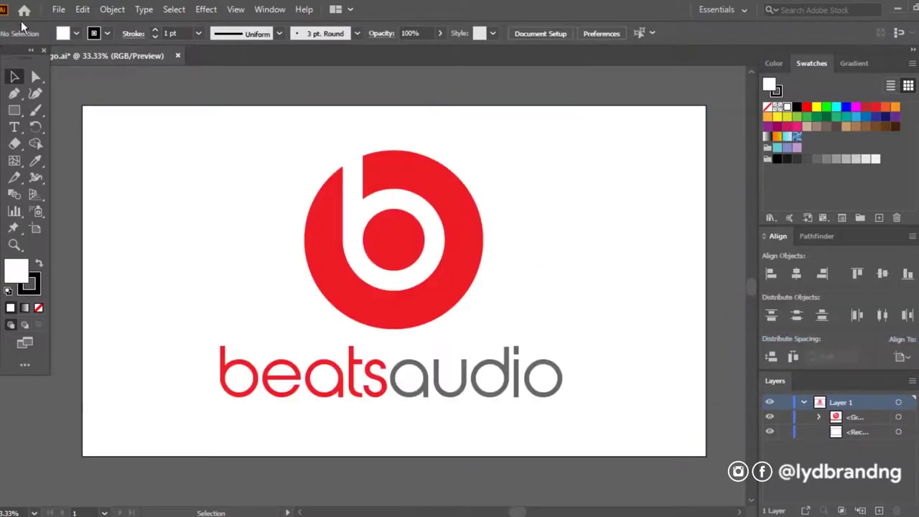
pyautogui.click(58, 8)
pyautogui.click(294, 273)
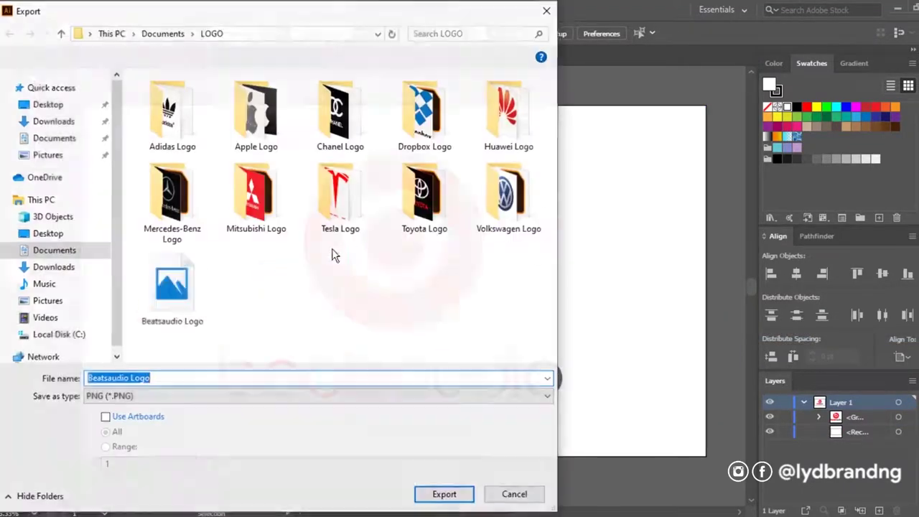
pyautogui.click(256, 396)
pyautogui.click(223, 314)
pyautogui.click(451, 494)
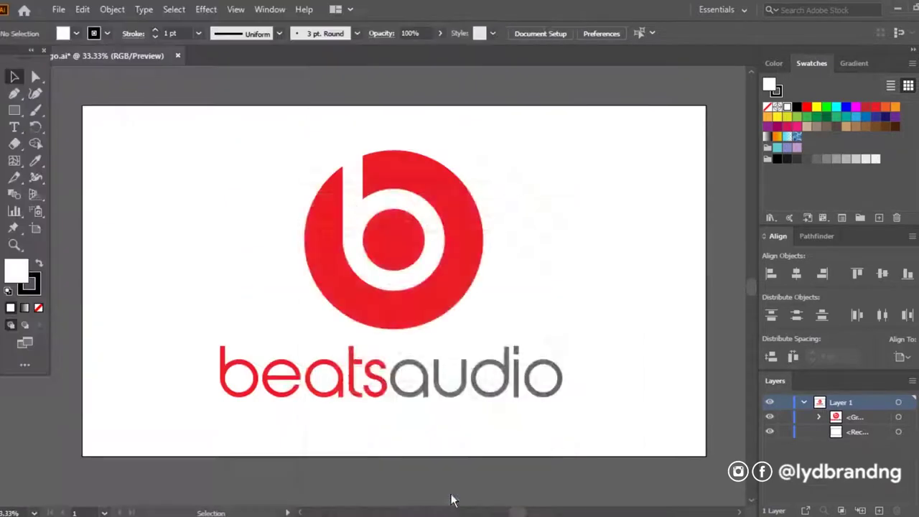
pyautogui.click(531, 465)
pyautogui.click(562, 382)
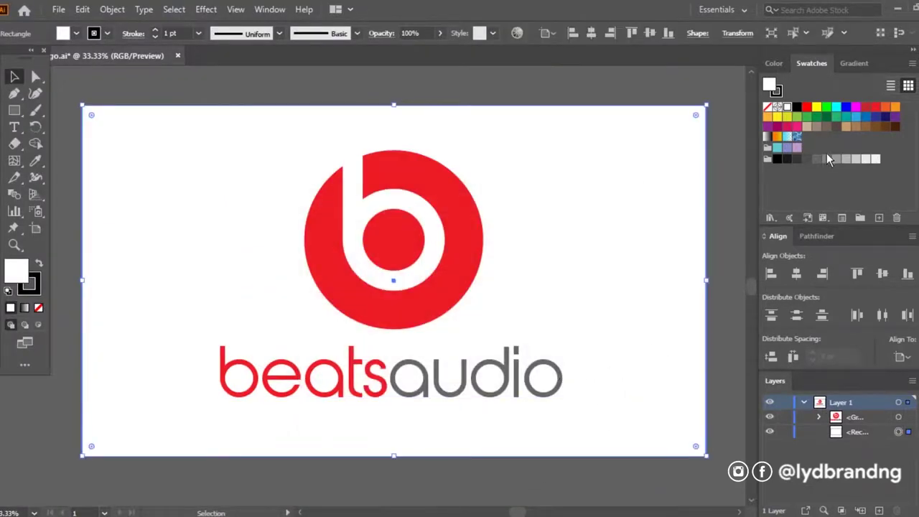
# Fill the background rectangle red and make the logo group white
pyautogui.click(888, 106)
pyautogui.click(475, 233)
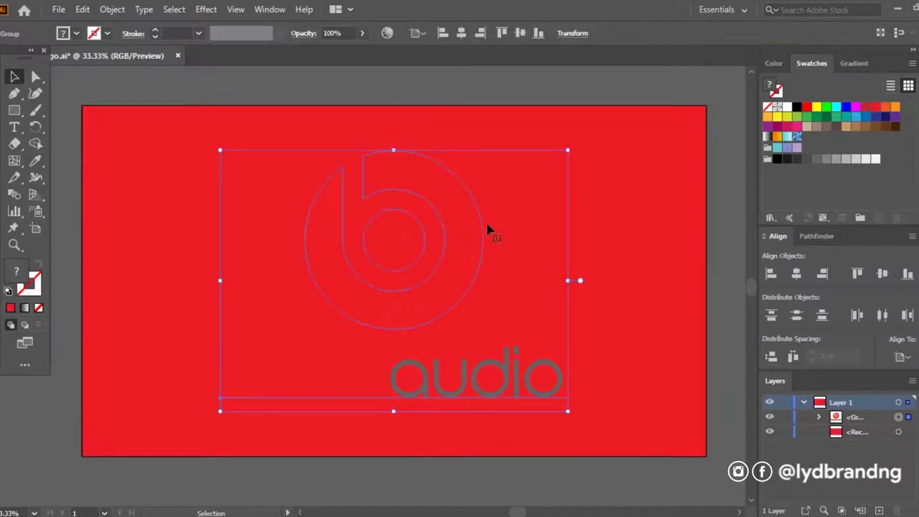
pyautogui.click(865, 160)
pyautogui.click(100, 75)
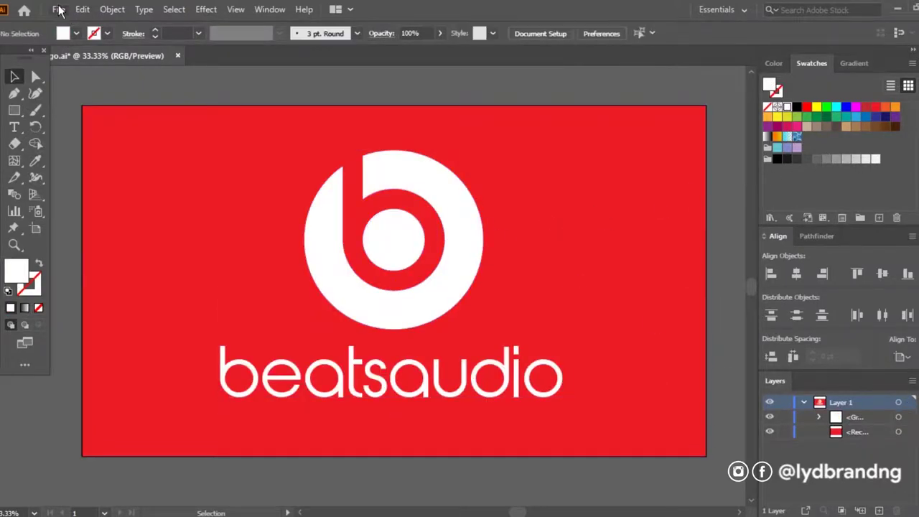
# Export it as the JPEG 'Beatsaudio Logo copy'
pyautogui.click(58, 10)
pyautogui.click(292, 272)
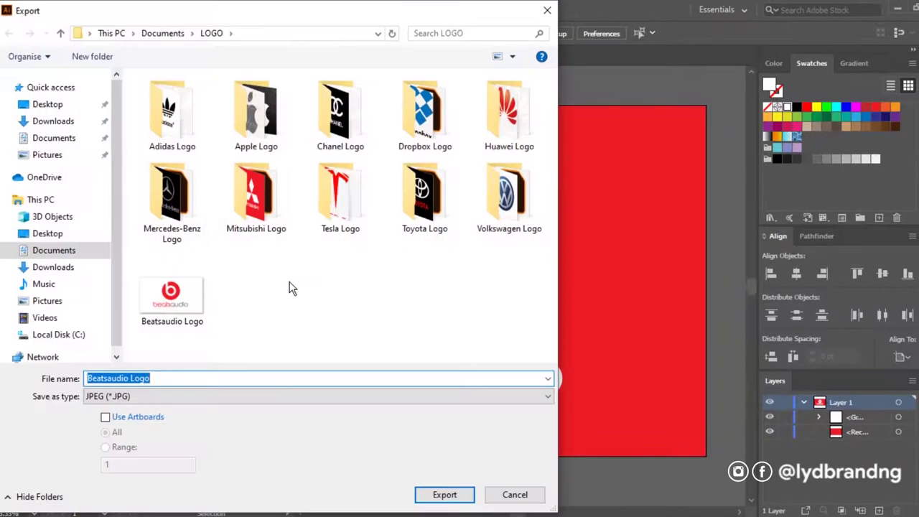
pyautogui.click(284, 379)
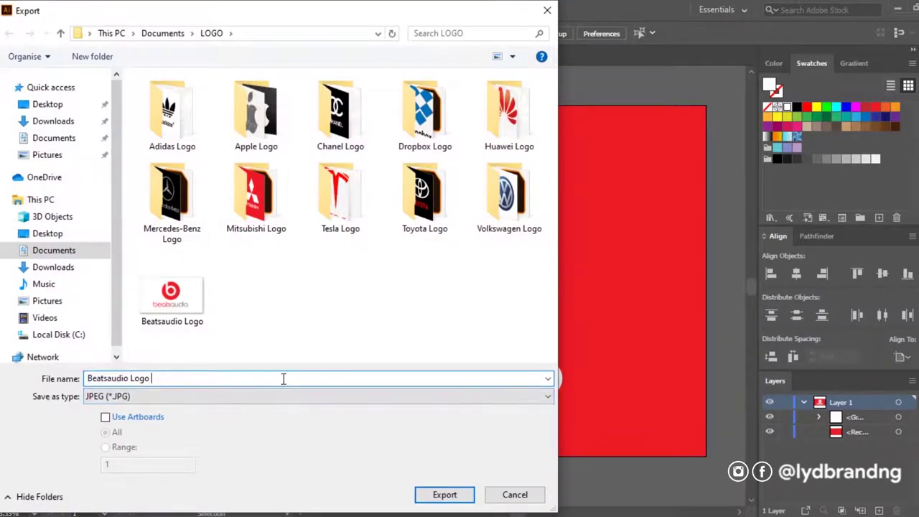
pyautogui.write('copy')
pyautogui.click(445, 496)
pyautogui.click(521, 463)
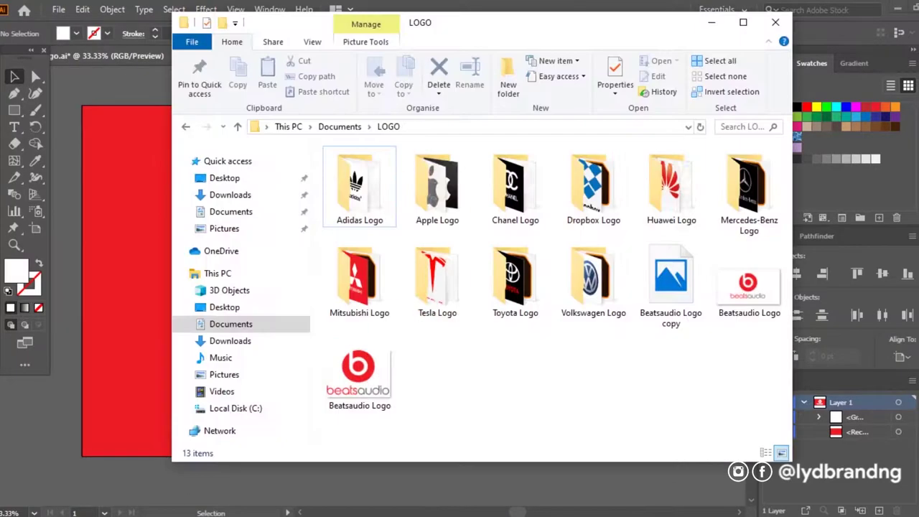
# Open the white-background Beatsaudio Logo JPEG in Photos, zoom to inspect, then view the red copy
pyautogui.doubleClick(742, 296)
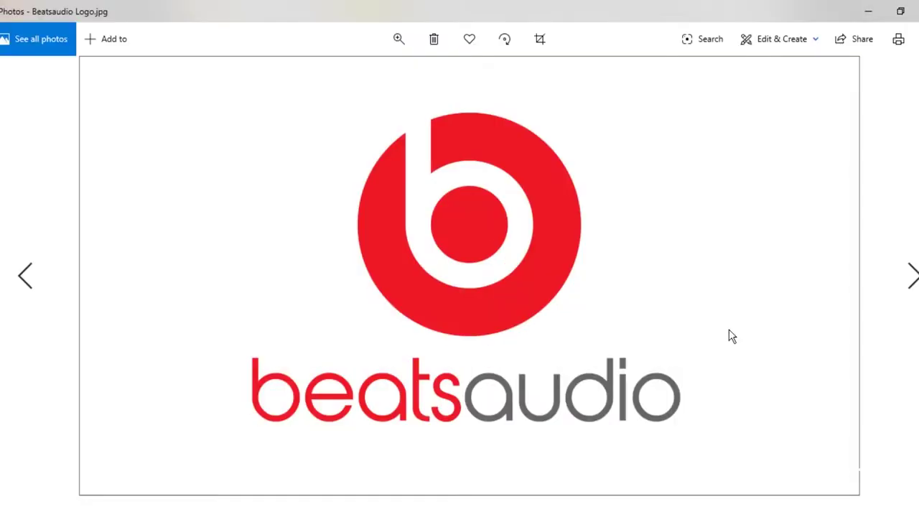
pyautogui.scroll(3, 729, 328)
pyautogui.moveTo(399, 193)
pyautogui.mouseDown()
pyautogui.moveTo(645, 363)
pyautogui.moveTo(670, 129)
pyautogui.mouseUp()
pyautogui.scroll(-5, 695, 282)
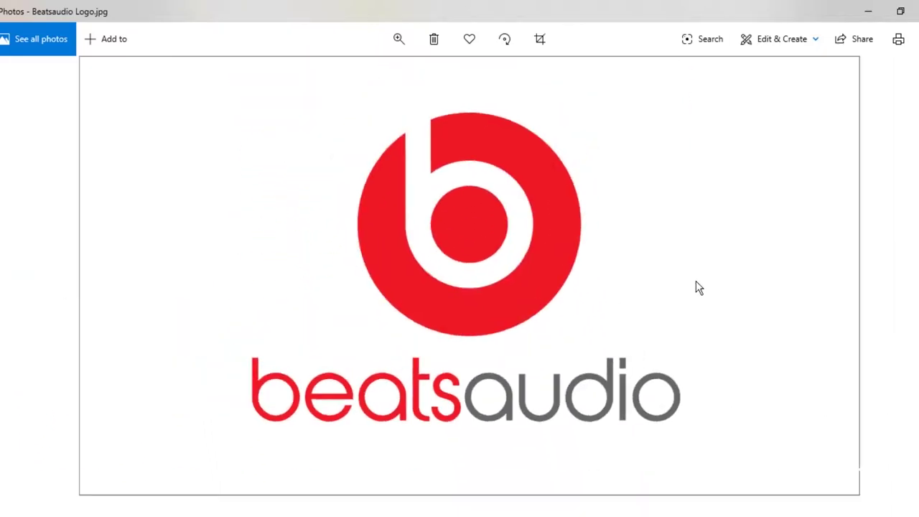
pyautogui.press('Right')
pyautogui.scroll(3, 695, 288)
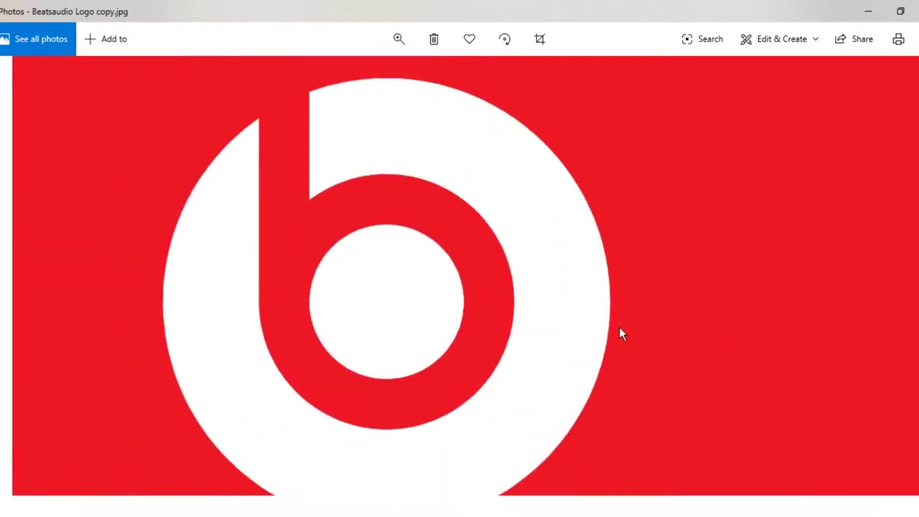
pyautogui.scroll(-3, 644, 277)
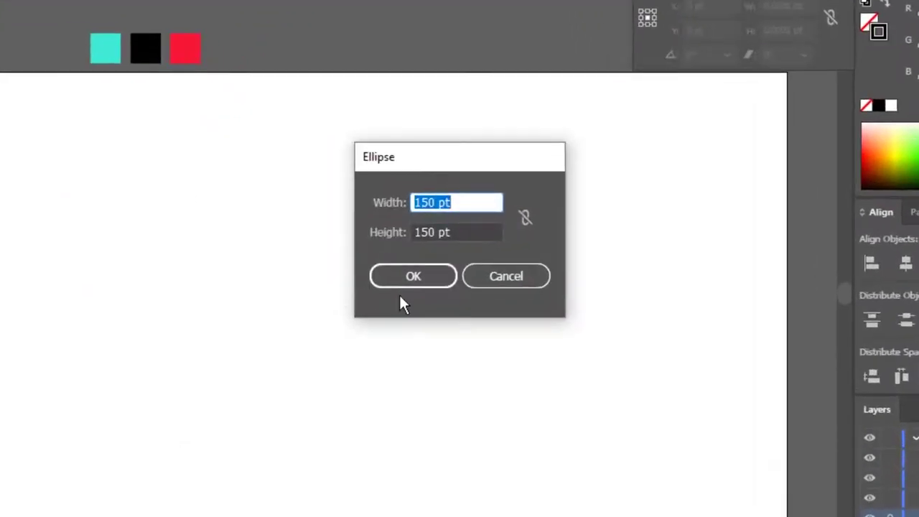
# Create concentric 323 pt and 150 pt circles and move them to the lower left
pyautogui.write('323')
pyautogui.press('Tab')
pyautogui.write('323')
pyautogui.press('Return')
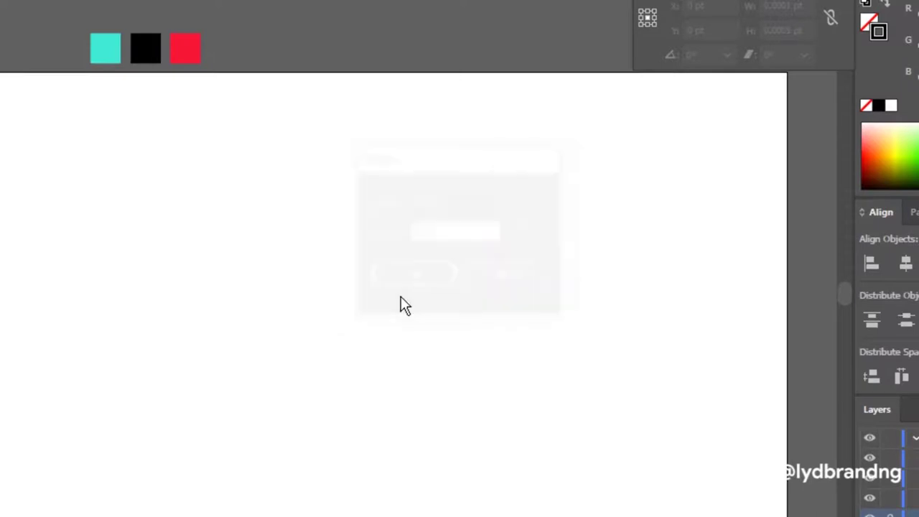
pyautogui.click(392, 265)
pyautogui.write('0')
pyautogui.press('Tab')
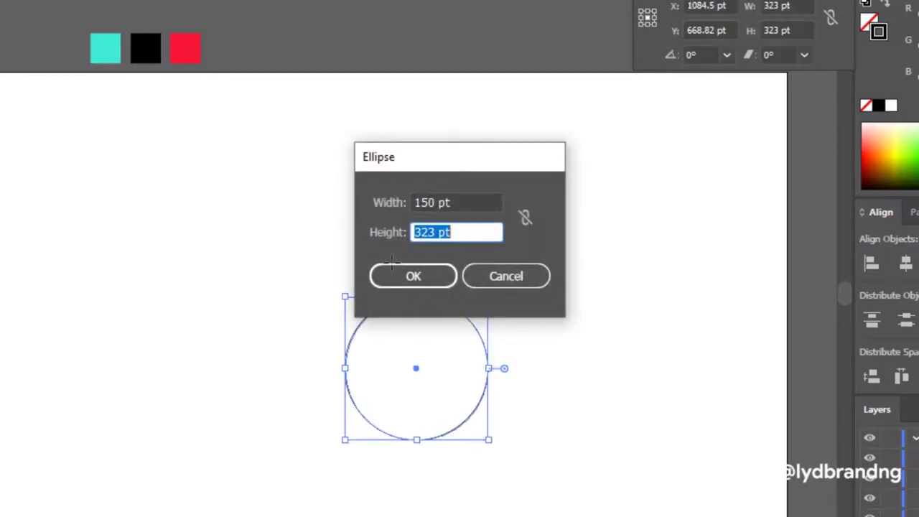
pyautogui.press('Return')
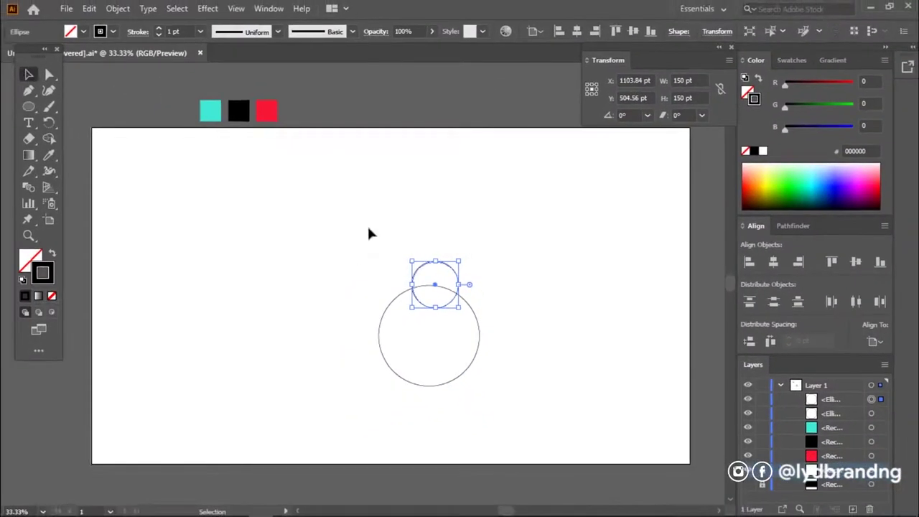
pyautogui.moveTo(369, 228); pyautogui.dragTo(479, 404)
pyautogui.click(773, 262)
pyautogui.click(856, 262)
pyautogui.moveTo(422, 341); pyautogui.dragTo(315, 394)
# Create concentric 420 pt and 250 pt circles and move the pair up and right
pyautogui.click(29, 108)
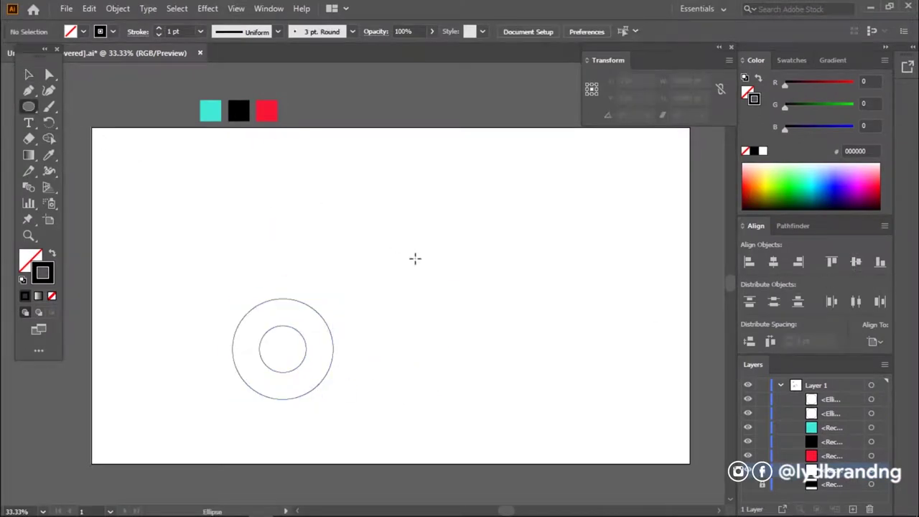
pyautogui.click(414, 256)
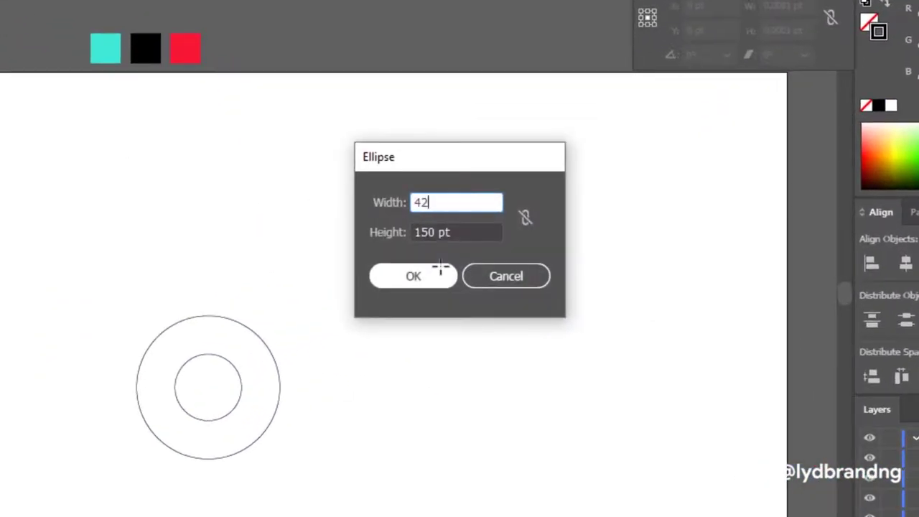
pyautogui.write('0')
pyautogui.press('Tab')
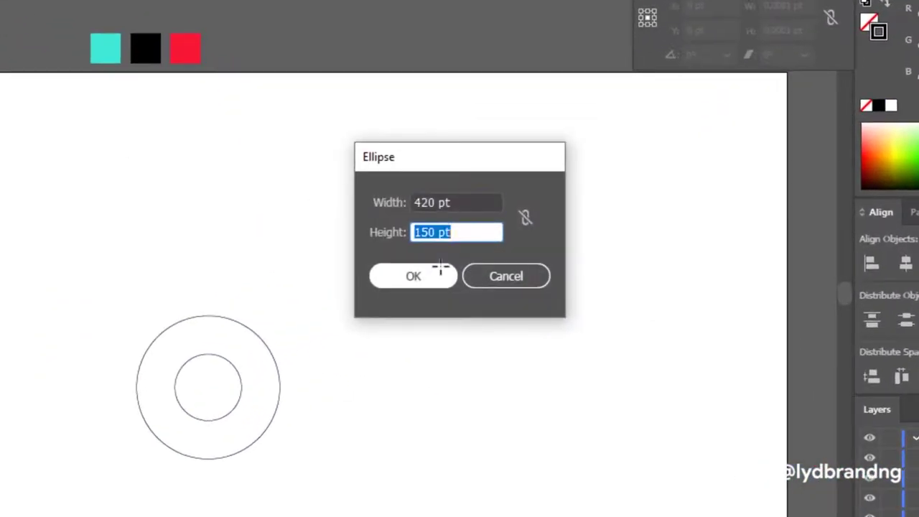
pyautogui.click(440, 269)
pyautogui.click(434, 265)
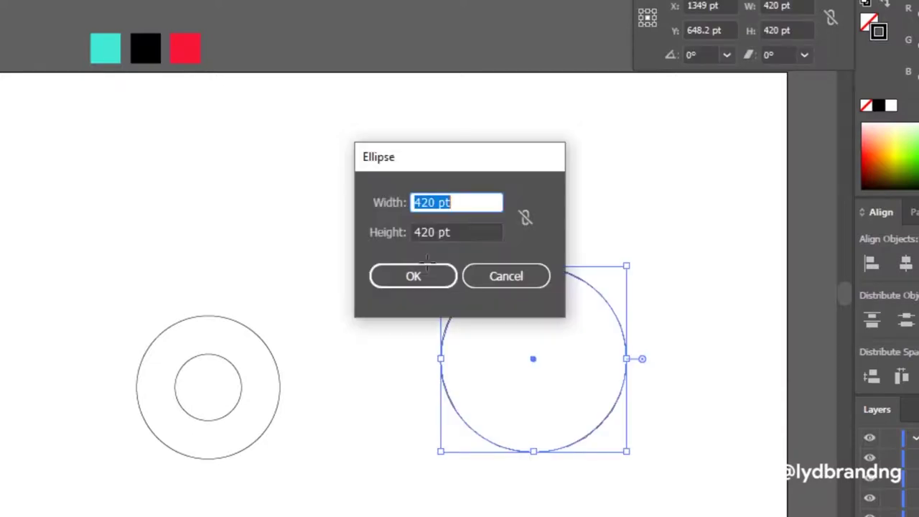
pyautogui.click(455, 203)
pyautogui.write('250')
pyautogui.press('Tab')
pyautogui.write('25')
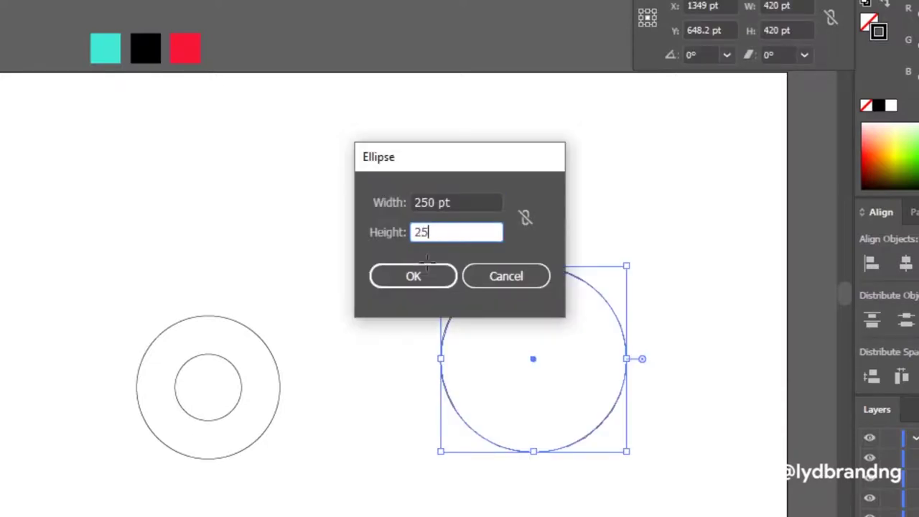
pyautogui.write('0')
pyautogui.press('Return')
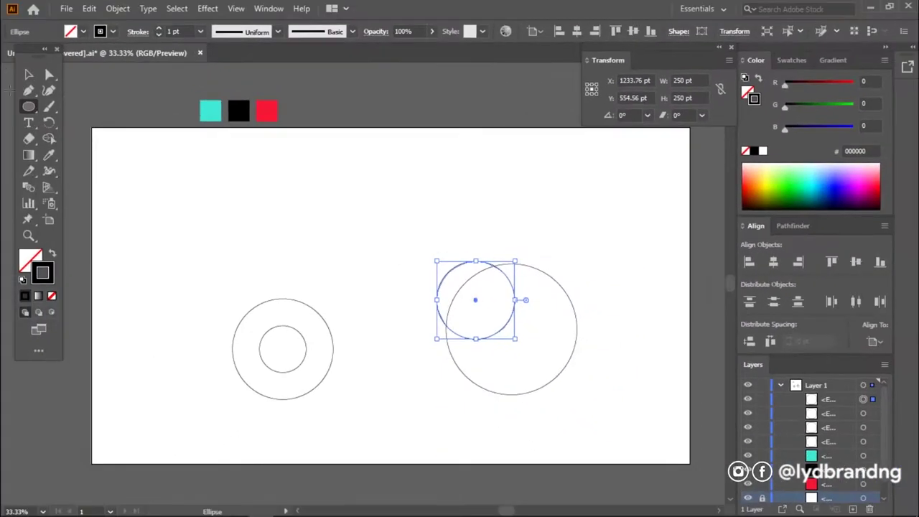
pyautogui.press('v')
pyautogui.moveTo(396, 232); pyautogui.dragTo(610, 417)
pyautogui.click(773, 262)
pyautogui.click(855, 262)
pyautogui.moveTo(428, 359); pyautogui.dragTo(487, 273)
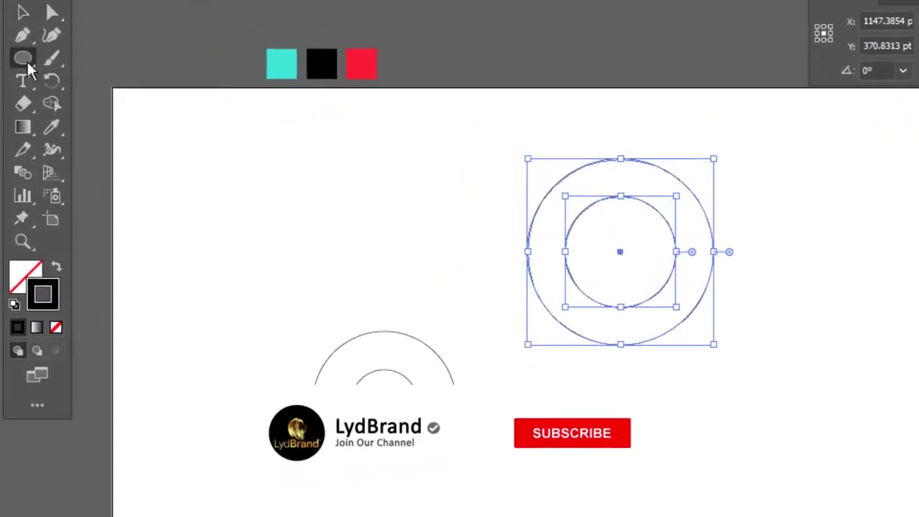
# Draw a 511 pt tall stem rectangle beside the lower ring
pyautogui.click(27, 92)
pyautogui.click(97, 91)
pyautogui.moveTo(417, 235); pyautogui.dragTo(453, 395)
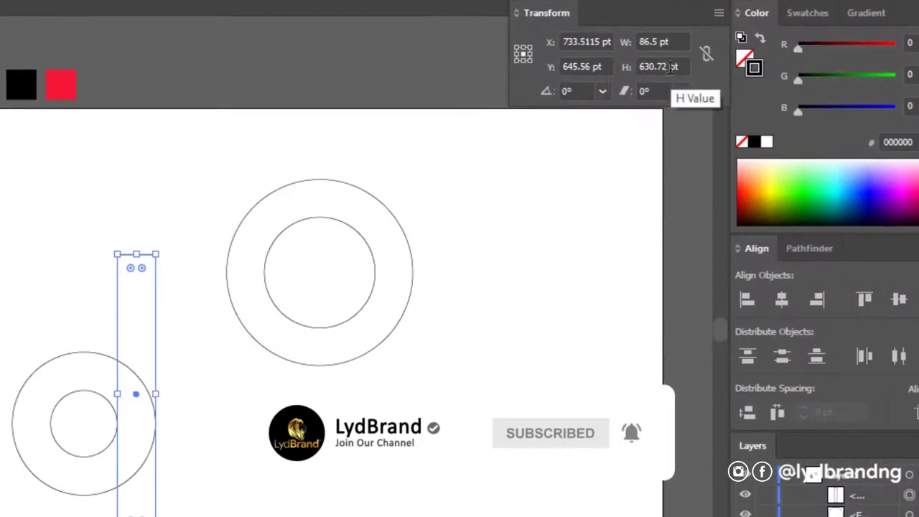
pyautogui.click(646, 67)
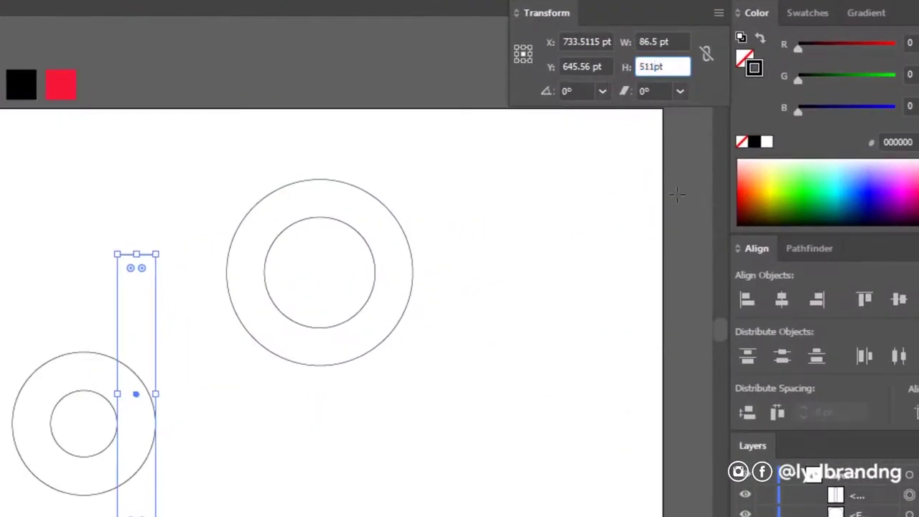
pyautogui.press('Return')
pyautogui.press('v')
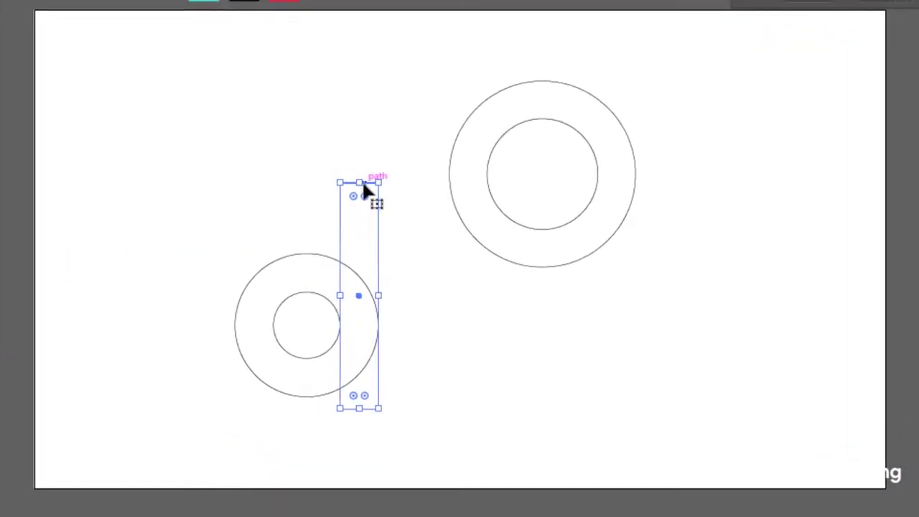
pyautogui.moveTo(378, 202); pyautogui.dragTo(378, 190)
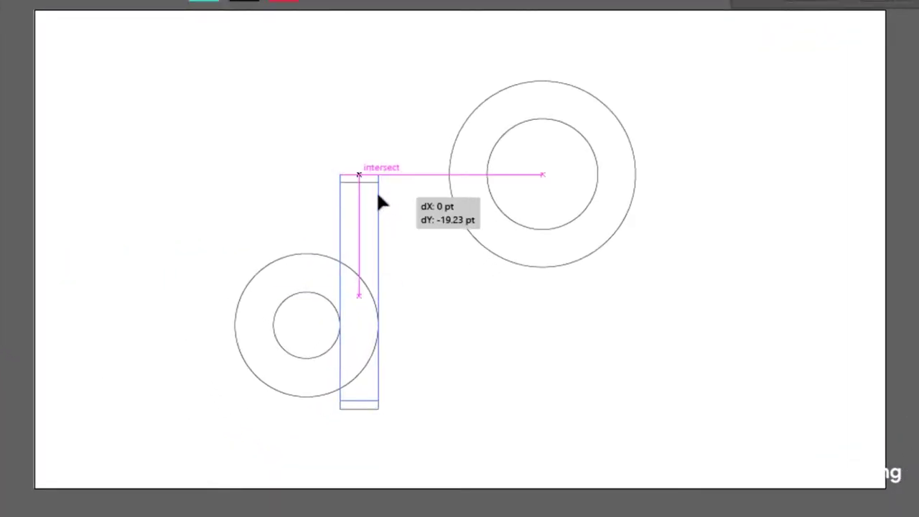
# Move the upper ring to the stem top and centre the assembled note
pyautogui.moveTo(498, 302); pyautogui.dragTo(567, 175)
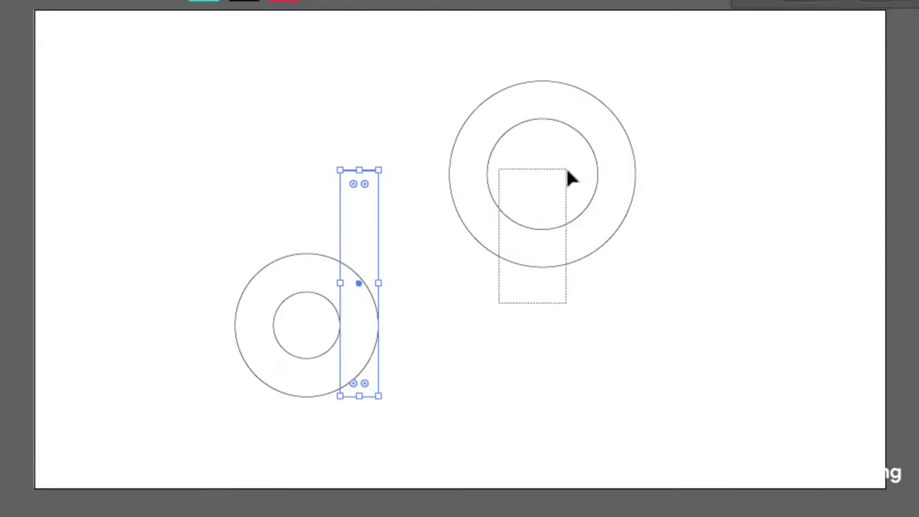
pyautogui.moveTo(567, 271)
pyautogui.mouseDown()
pyautogui.moveTo(481, 277)
pyautogui.moveTo(459, 263)
pyautogui.mouseUp()
pyautogui.moveTo(215, 437); pyautogui.dragTo(485, 138)
pyautogui.moveTo(473, 201); pyautogui.dragTo(557, 221)
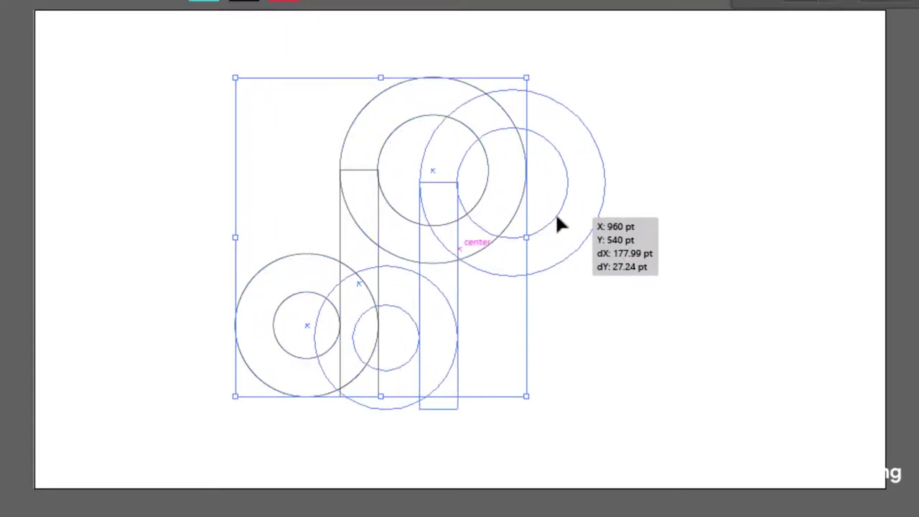
pyautogui.click(528, 389)
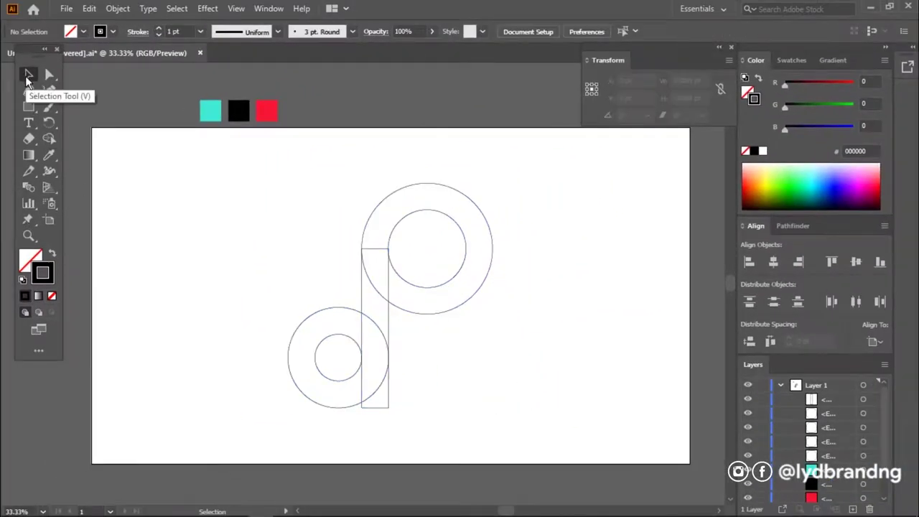
pyautogui.click(28, 106)
# Draw vertical guide lines along the stem's left and right edges
pyautogui.click(80, 174)
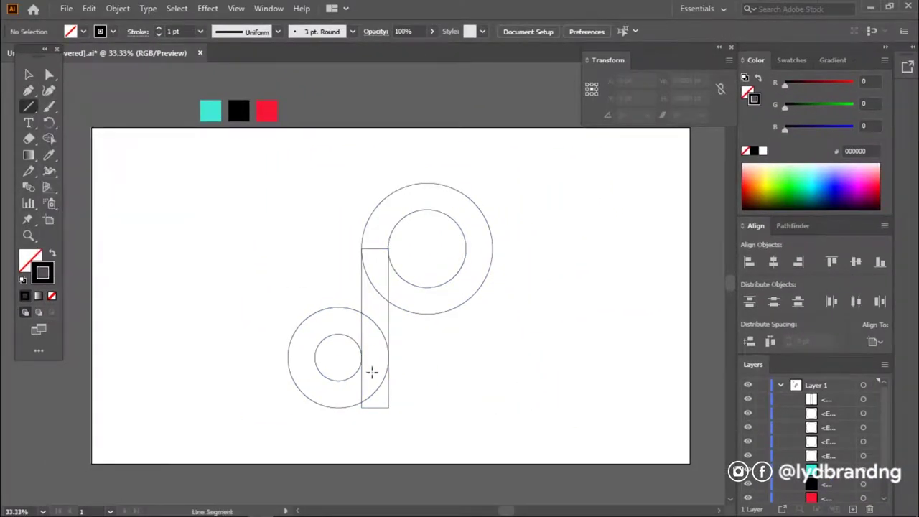
pyautogui.scroll(1, 372, 371)
pyautogui.scroll(2, 492, 343)
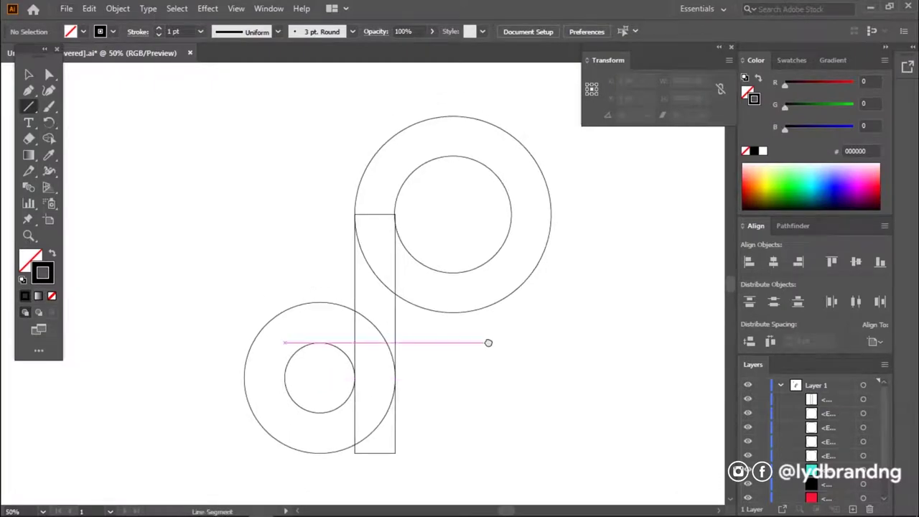
pyautogui.moveTo(354, 92); pyautogui.dragTo(355, 495)
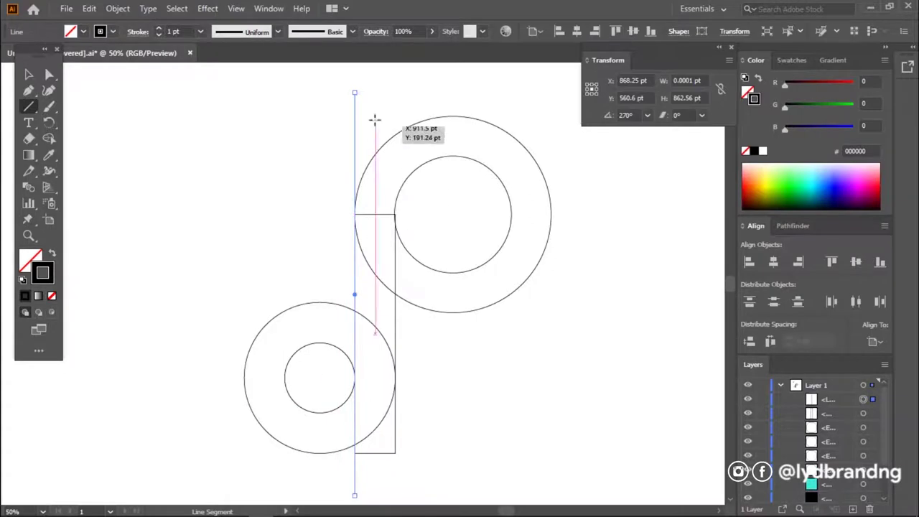
pyautogui.moveTo(395, 92); pyautogui.dragTo(395, 495)
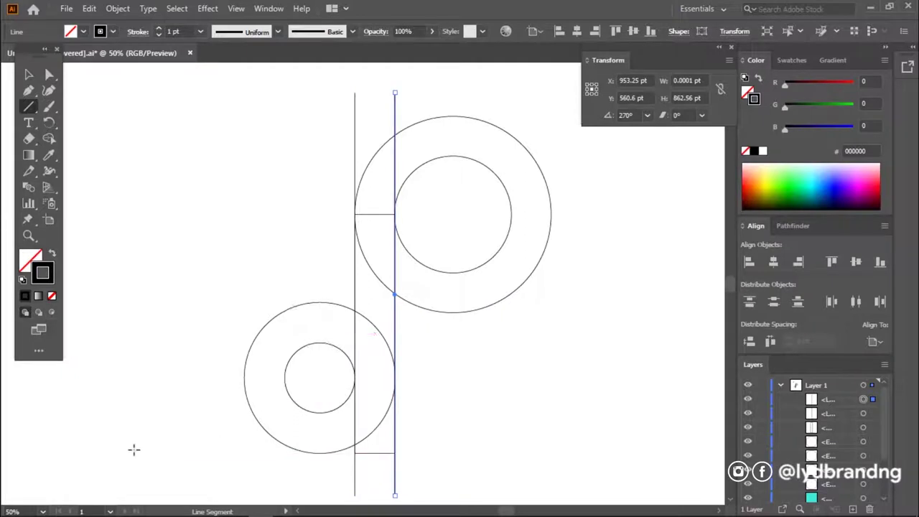
# Draw horizontal guides at the lower ring's bottom, across it, at its inner circle and top
pyautogui.moveTo(133, 452); pyautogui.dragTo(621, 452)
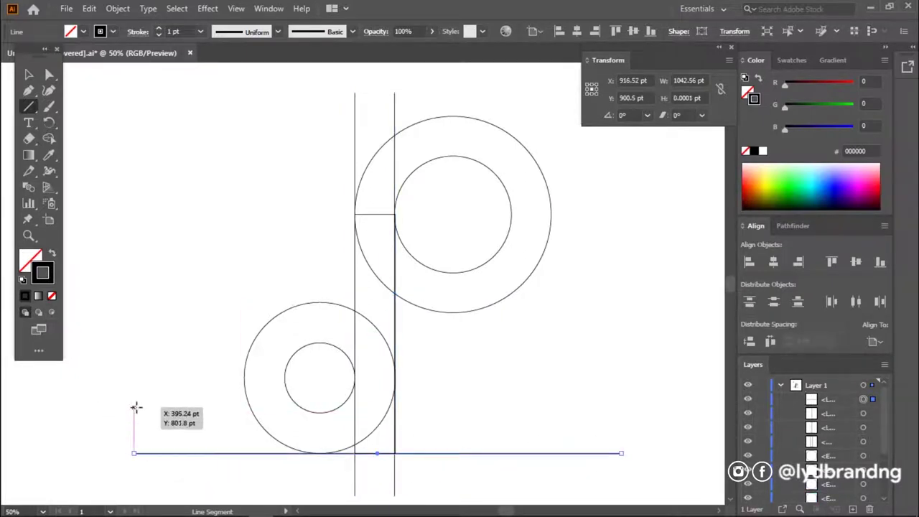
pyautogui.moveTo(140, 413); pyautogui.dragTo(621, 412)
pyautogui.moveTo(136, 342); pyautogui.dragTo(624, 332)
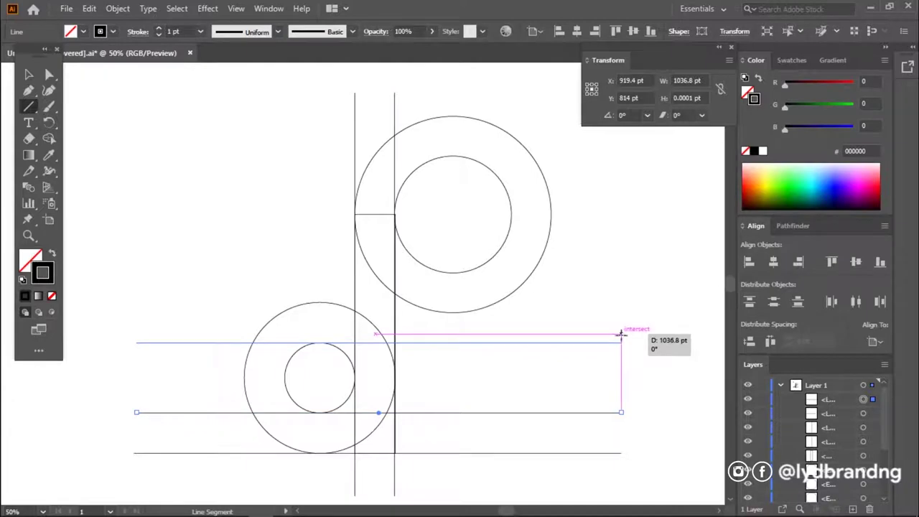
pyautogui.moveTo(134, 301)
pyautogui.mouseDown()
pyautogui.moveTo(537, 290)
pyautogui.moveTo(621, 302)
pyautogui.mouseUp()
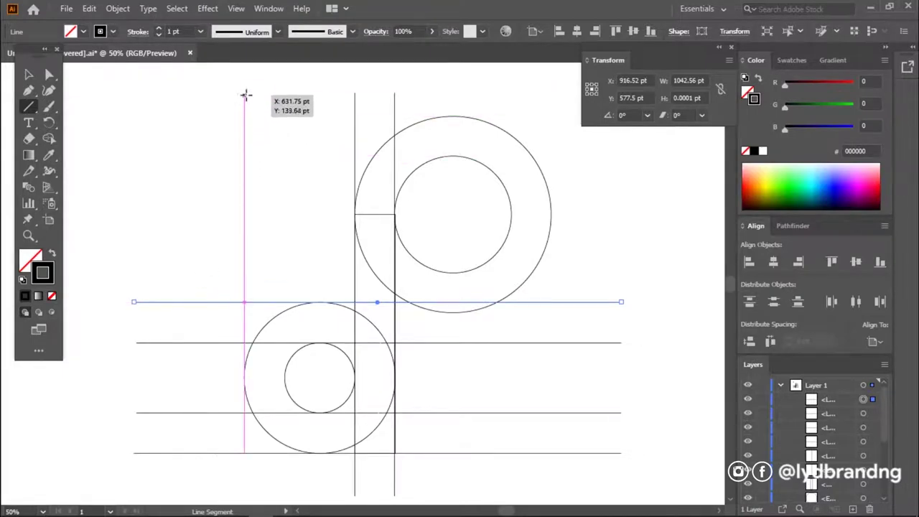
# Draw vertical guides at the lower ring's left edge and both inner circle edges
pyautogui.moveTo(245, 92); pyautogui.dragTo(245, 496)
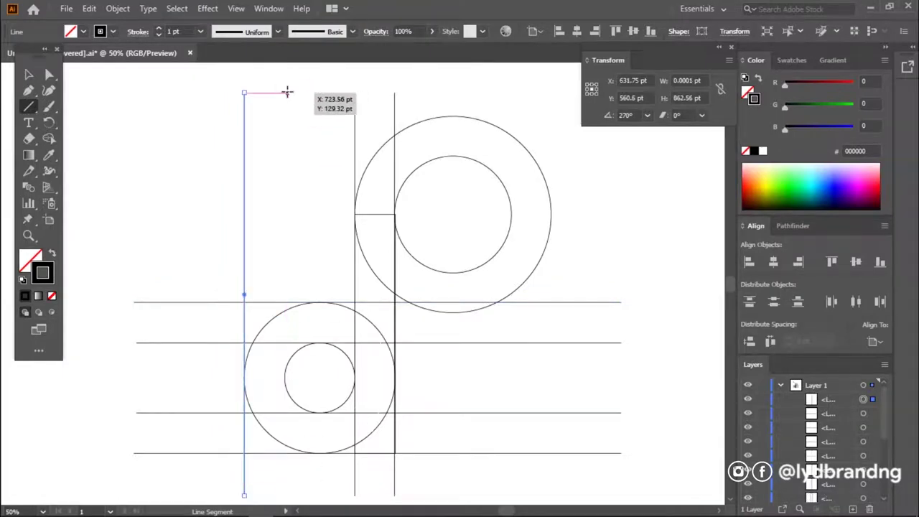
pyautogui.moveTo(285, 91); pyautogui.dragTo(285, 495)
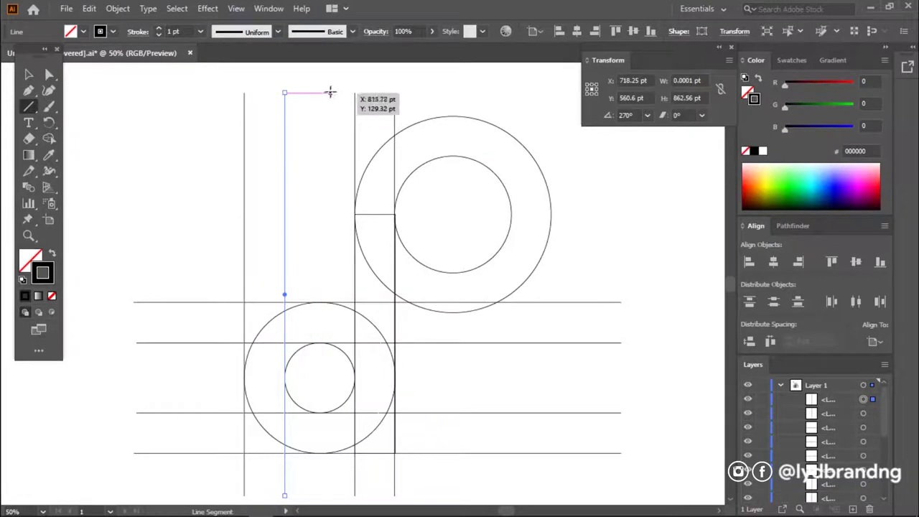
pyautogui.moveTo(335, 92); pyautogui.dragTo(340, 480)
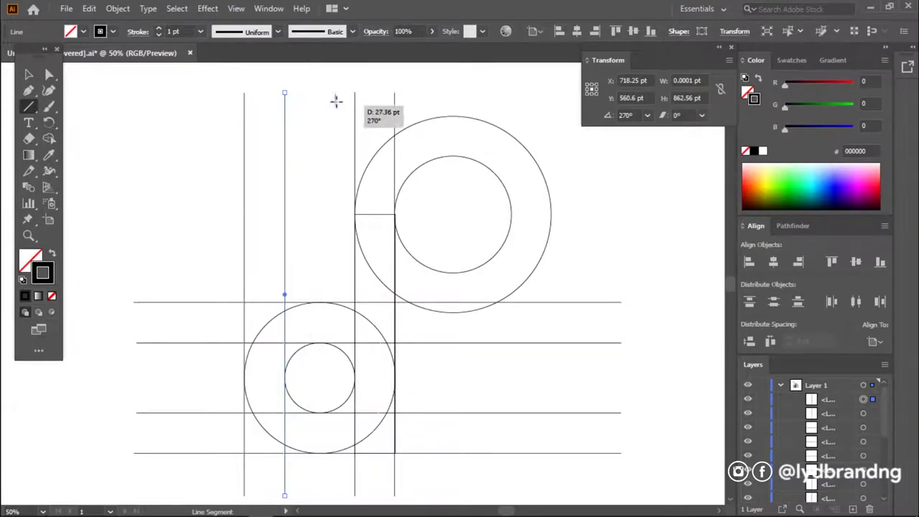
pyautogui.moveTo(340, 479); pyautogui.dragTo(335, 495)
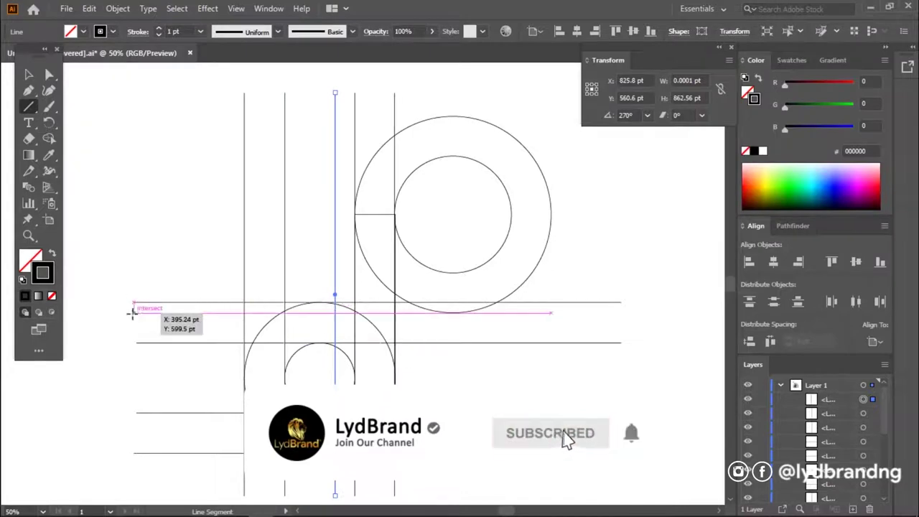
# Add horizontal guides at the upper ring's bottom edges and crossing lines through its centre
pyautogui.moveTo(134, 312); pyautogui.dragTo(621, 312)
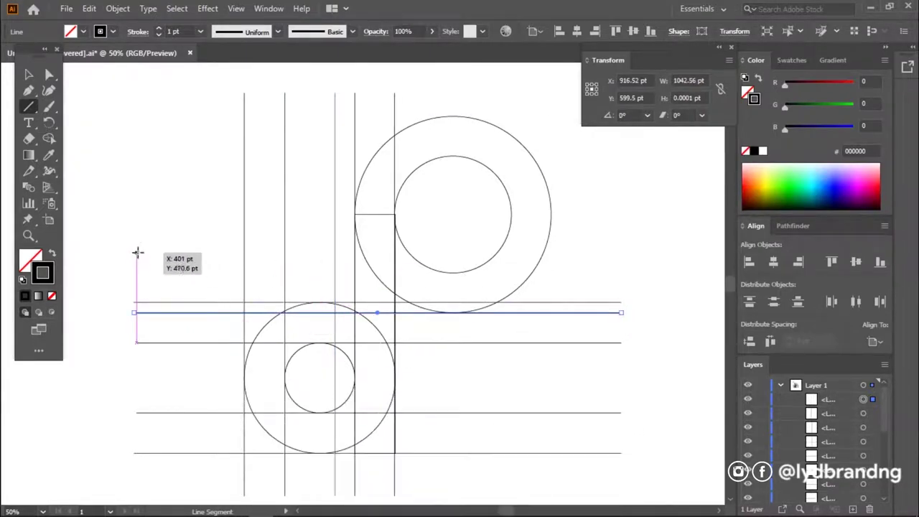
pyautogui.moveTo(137, 272); pyautogui.dragTo(622, 272)
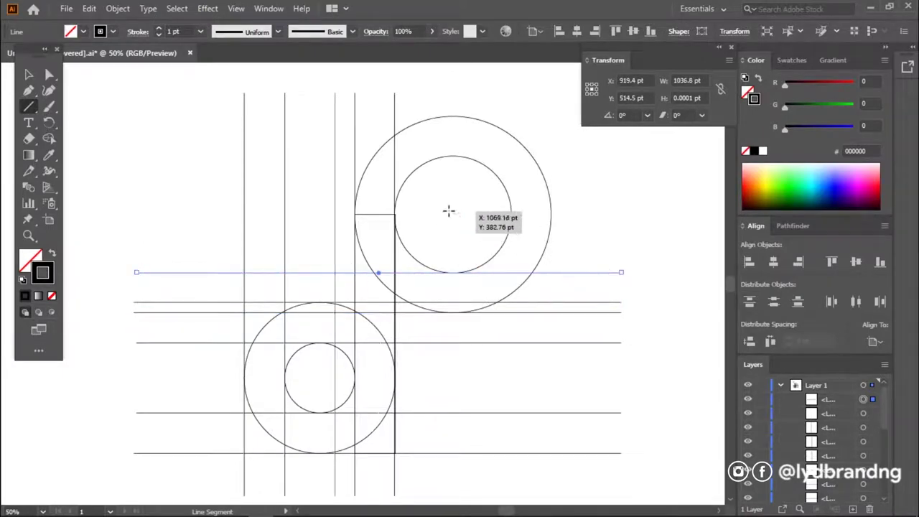
pyautogui.moveTo(452, 91)
pyautogui.mouseDown()
pyautogui.moveTo(464, 493)
pyautogui.moveTo(466, 485)
pyautogui.mouseUp()
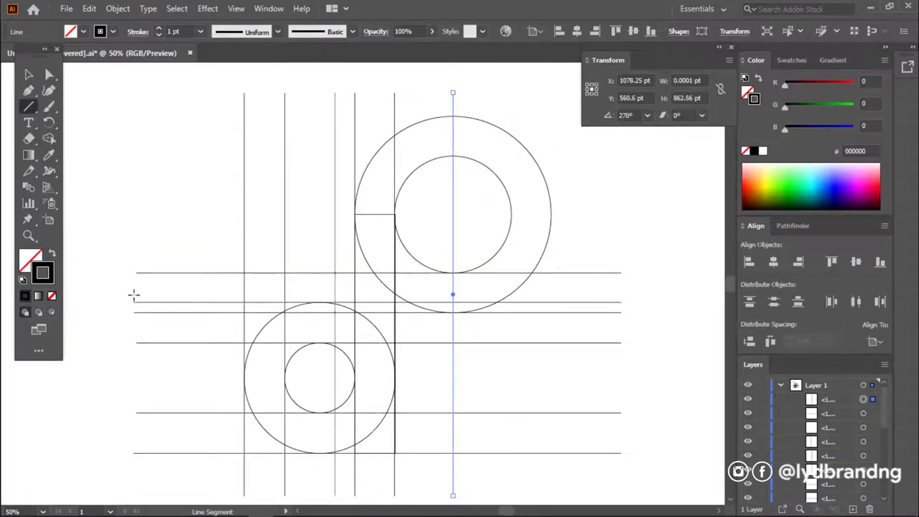
pyautogui.moveTo(137, 214); pyautogui.dragTo(621, 210)
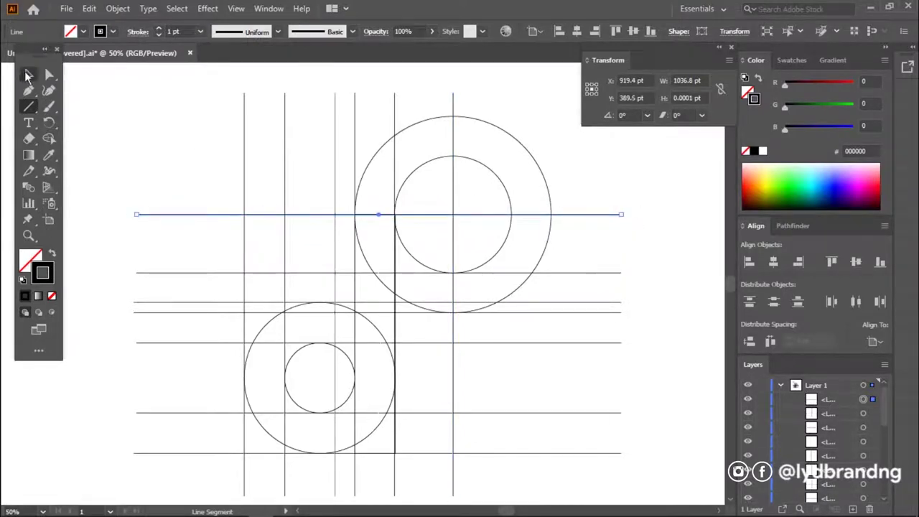
pyautogui.click(27, 75)
pyautogui.moveTo(536, 387); pyautogui.dragTo(525, 373)
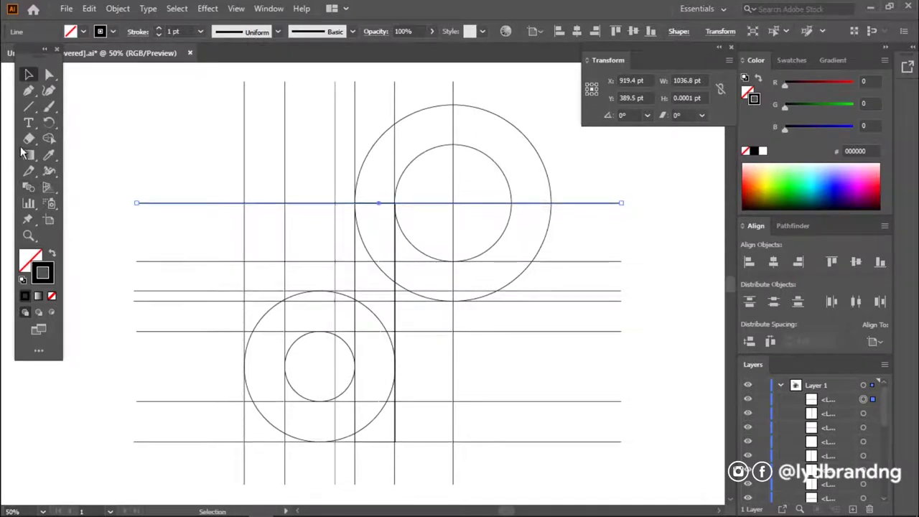
pyautogui.click(82, 287)
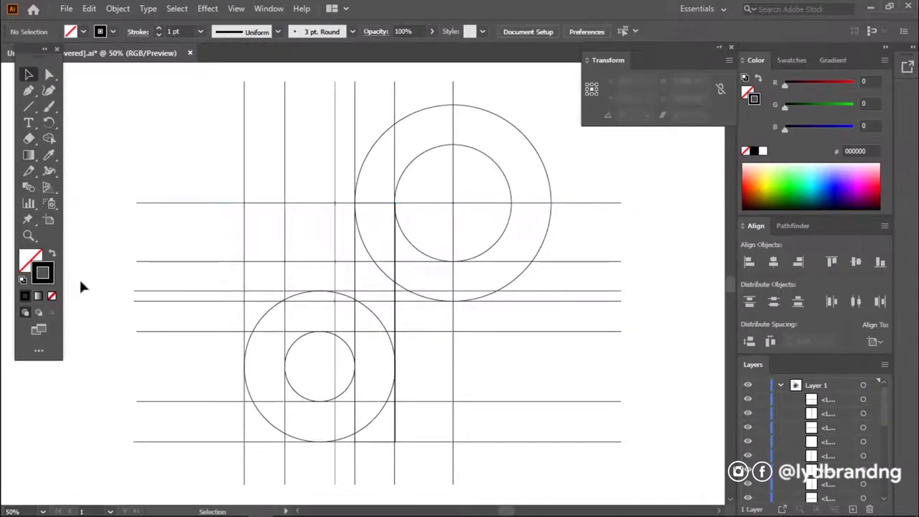
# Set the fill to black and select all rings, stem and guide lines for Shape Builder
pyautogui.click(25, 267)
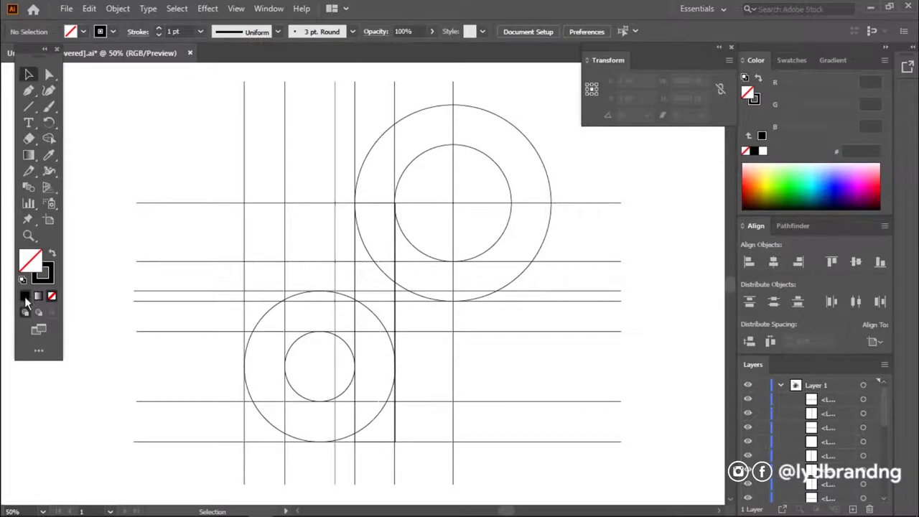
pyautogui.click(24, 295)
pyautogui.press('v')
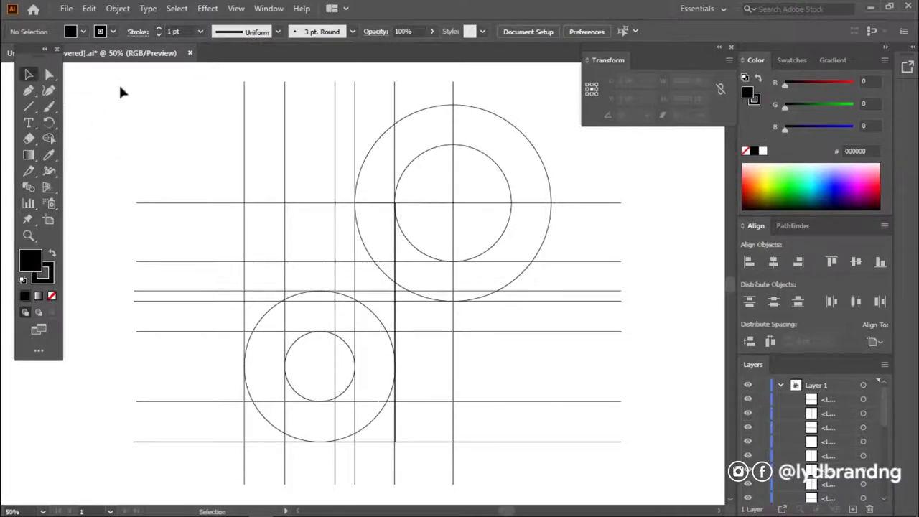
pyautogui.moveTo(232, 190); pyautogui.dragTo(635, 489)
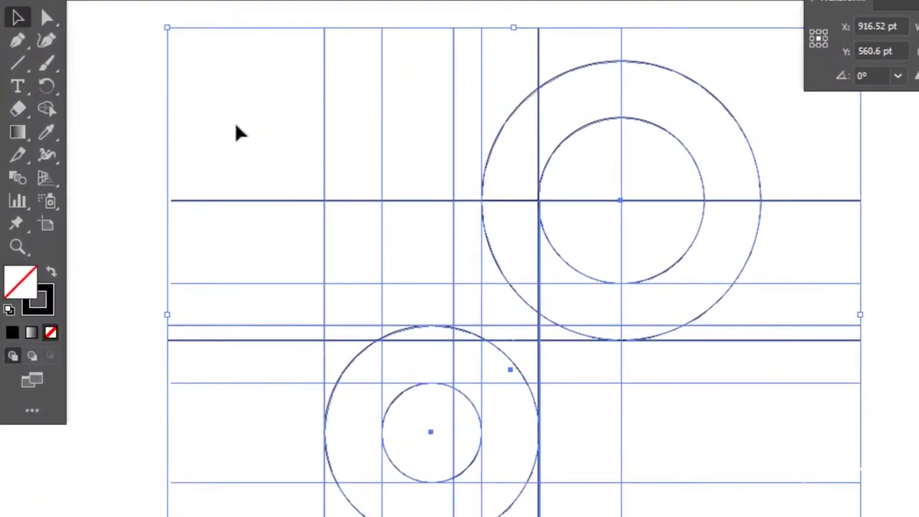
pyautogui.click(48, 137)
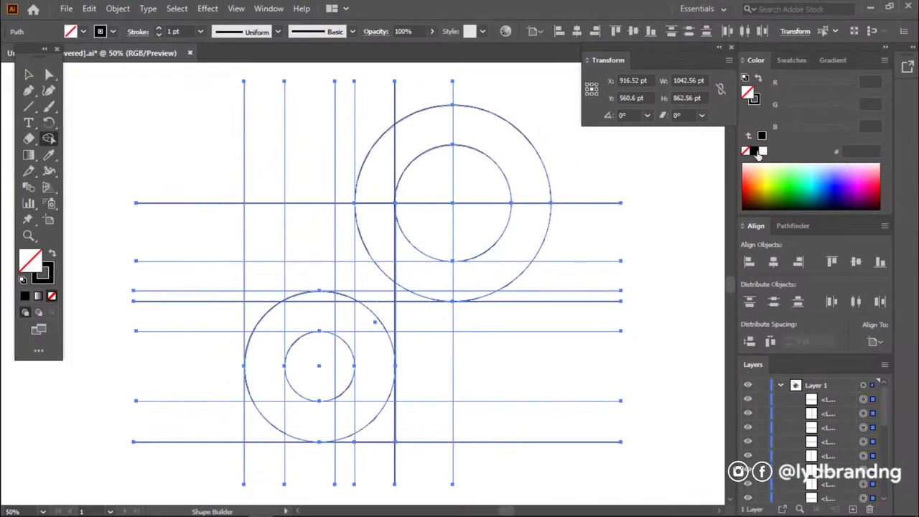
pyautogui.press('Right')
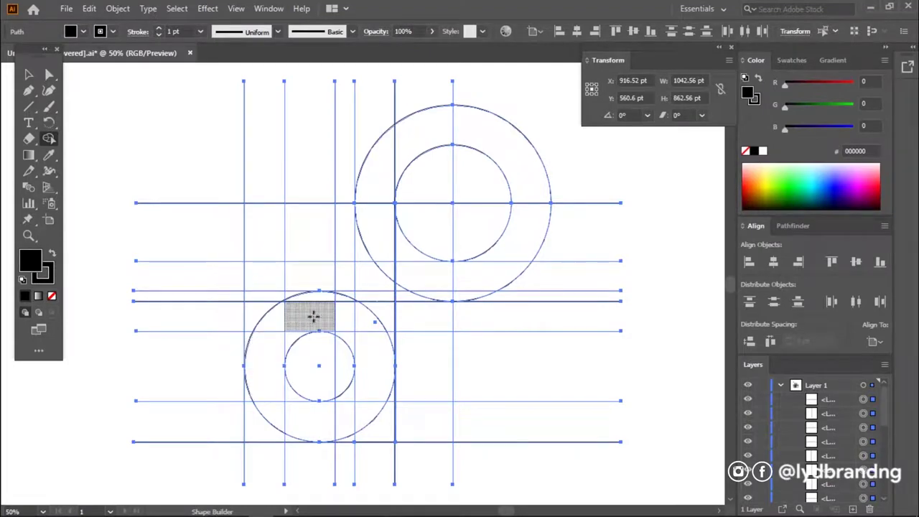
# Merge the lower ring, stem and upper hook regions into one solid black note
pyautogui.moveTo(318, 297)
pyautogui.mouseDown()
pyautogui.moveTo(316, 314)
pyautogui.moveTo(285, 337)
pyautogui.mouseUp()
pyautogui.moveTo(287, 392); pyautogui.dragTo(280, 415)
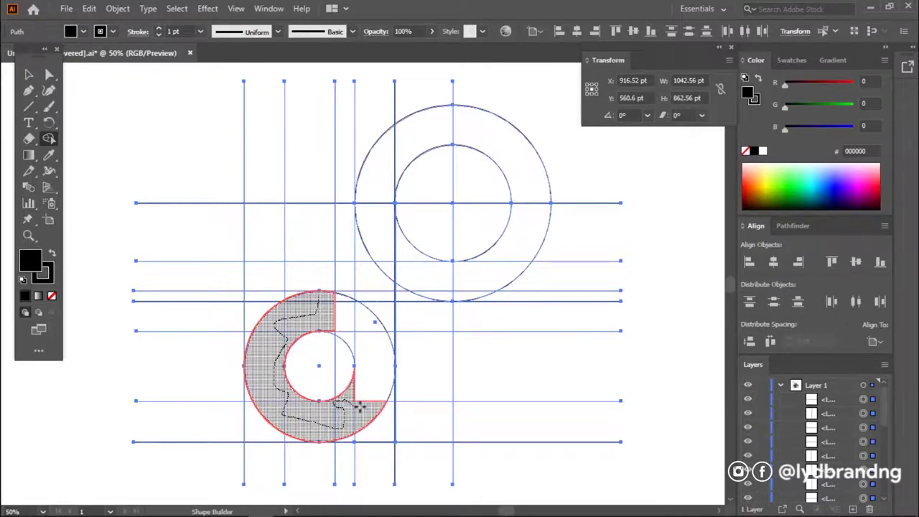
pyautogui.moveTo(359, 406); pyautogui.dragTo(366, 399)
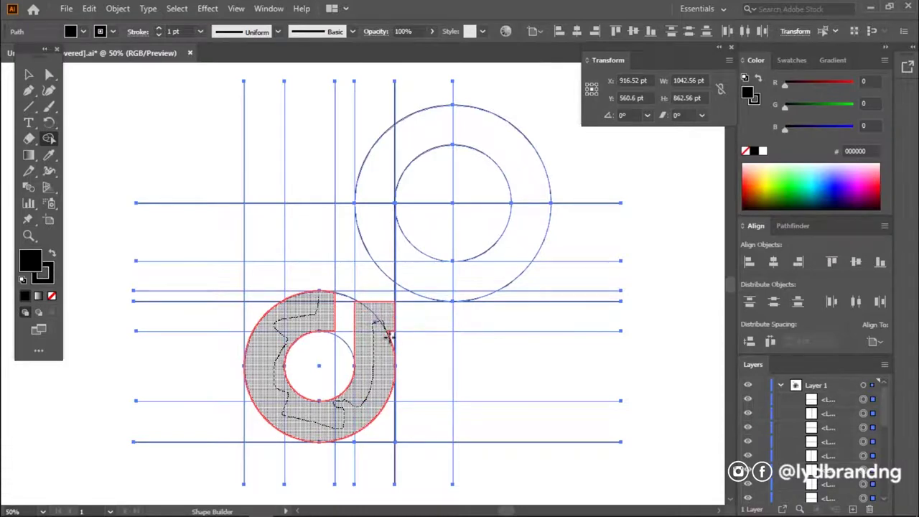
pyautogui.moveTo(358, 301)
pyautogui.mouseDown()
pyautogui.moveTo(368, 242)
pyautogui.moveTo(400, 272)
pyautogui.moveTo(402, 254)
pyautogui.mouseUp()
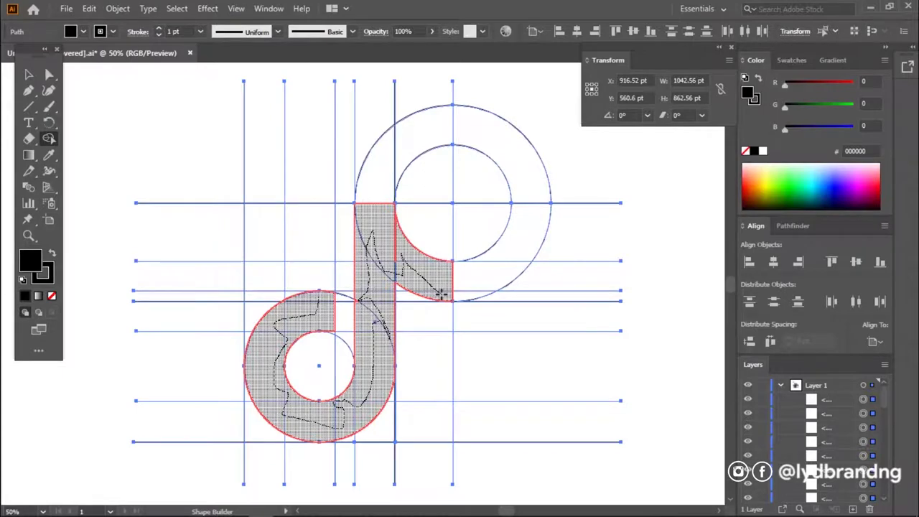
pyautogui.moveTo(440, 290); pyautogui.dragTo(441, 291)
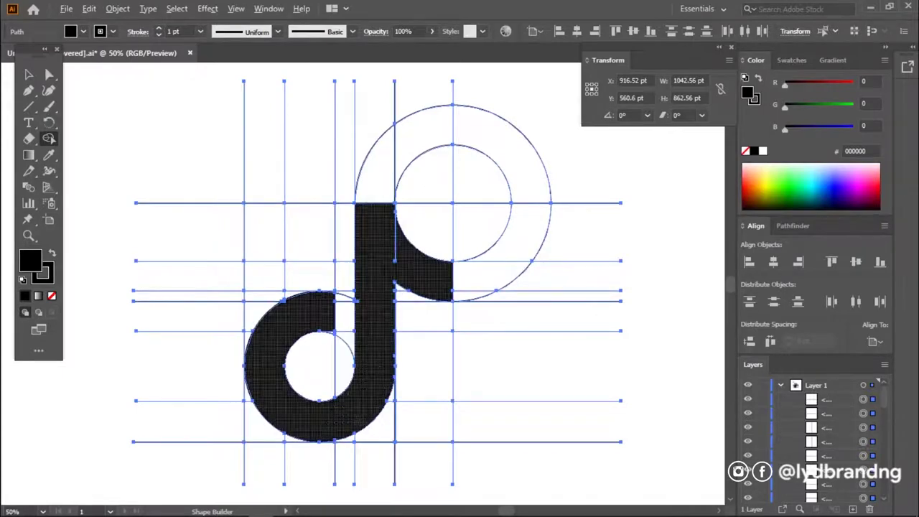
pyautogui.scroll(1, 371, 320)
pyautogui.scroll(1, 371, 321)
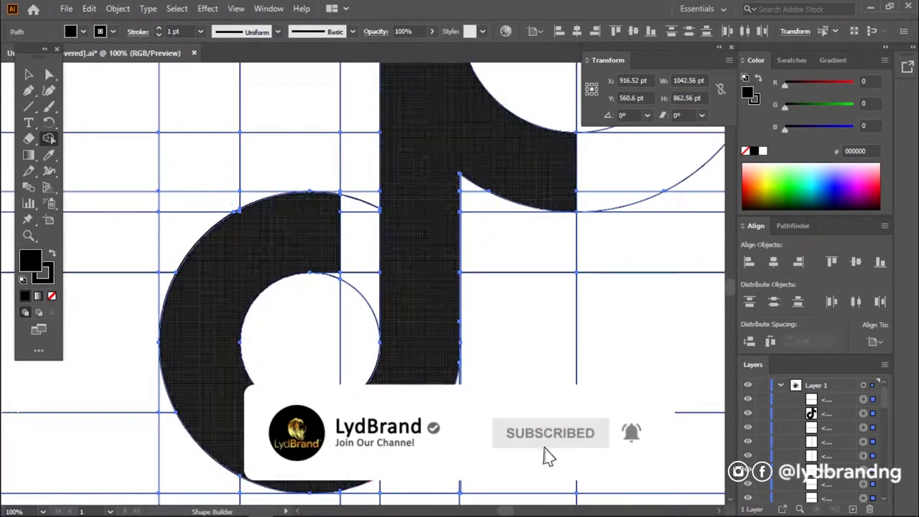
pyautogui.scroll(3, 332, 494)
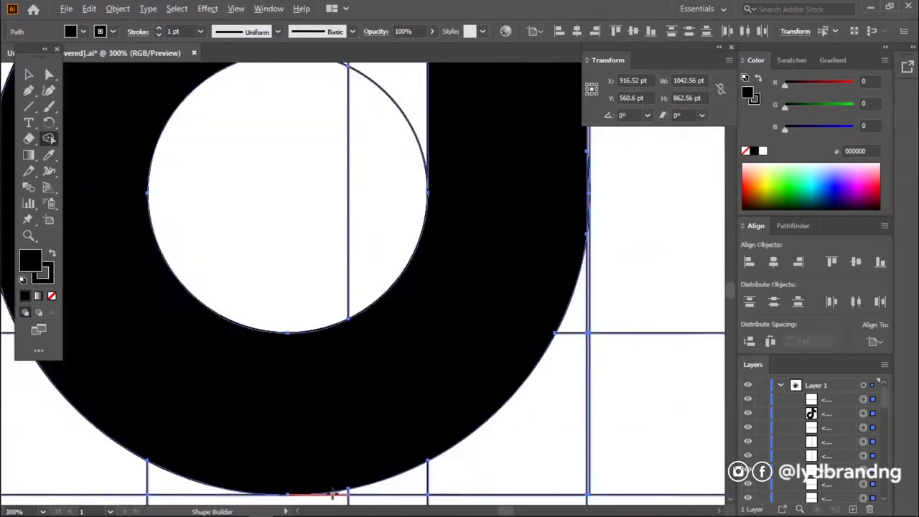
pyautogui.scroll(-1, 332, 494)
pyautogui.scroll(-2, 333, 494)
pyautogui.scroll(3, 317, 182)
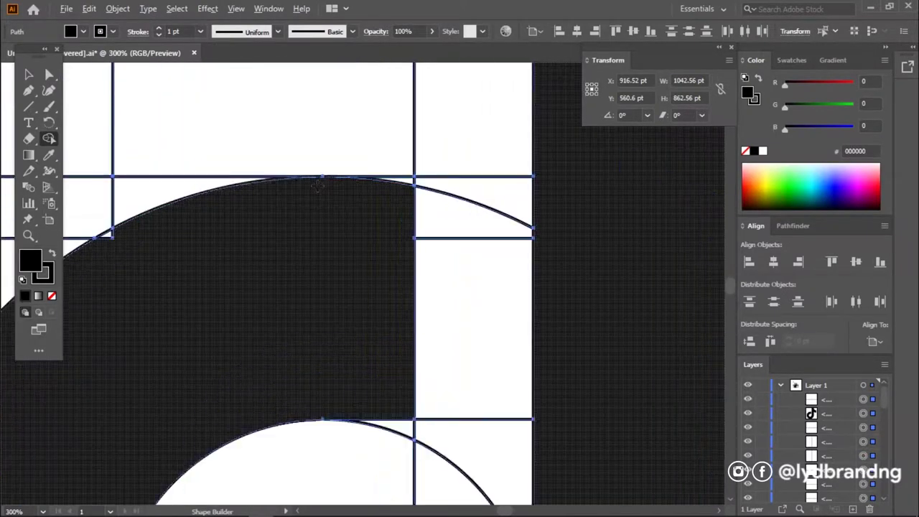
pyautogui.scroll(-1, 318, 184)
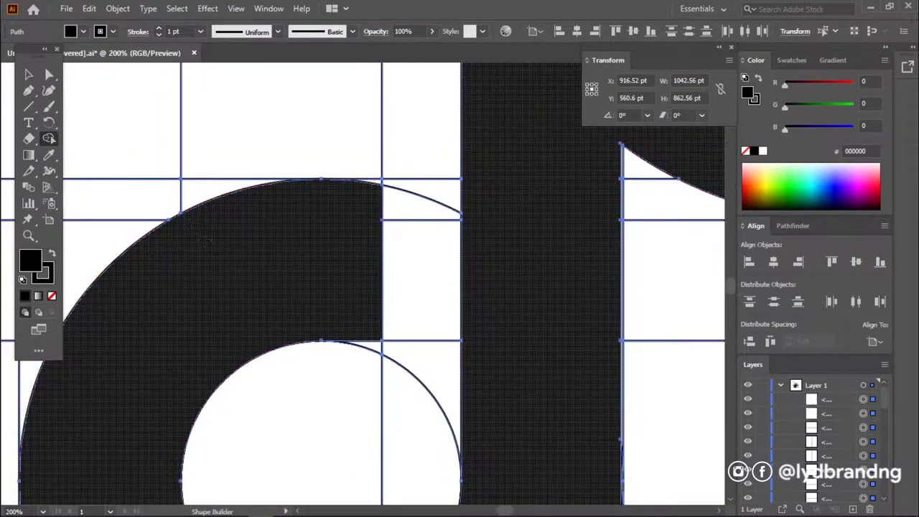
pyautogui.scroll(2, 291, 222)
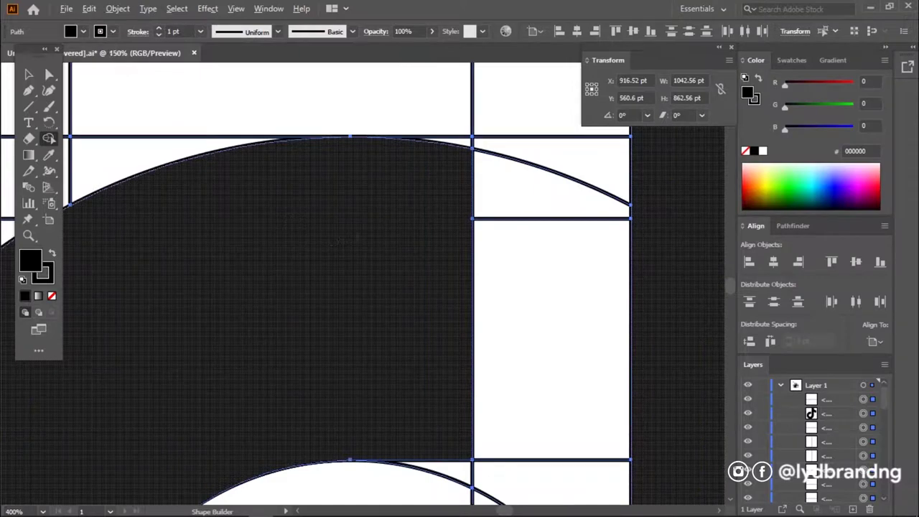
pyautogui.scroll(-3, 351, 242)
pyautogui.scroll(2, 338, 308)
pyautogui.scroll(1, 270, 396)
pyautogui.scroll(1, 264, 275)
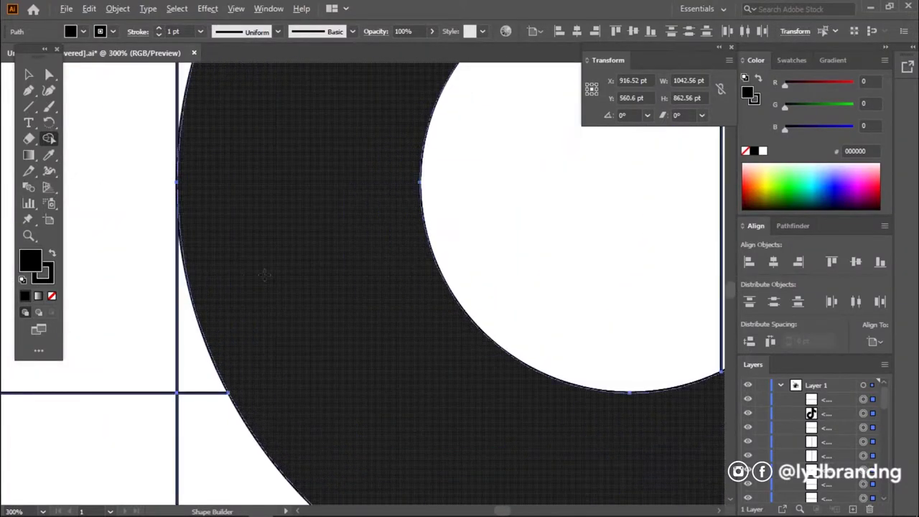
pyautogui.scroll(-3, 265, 274)
pyautogui.scroll(1, 462, 308)
pyautogui.scroll(1, 456, 280)
pyautogui.scroll(1, 448, 249)
pyautogui.scroll(-2, 447, 244)
pyautogui.scroll(3, 442, 287)
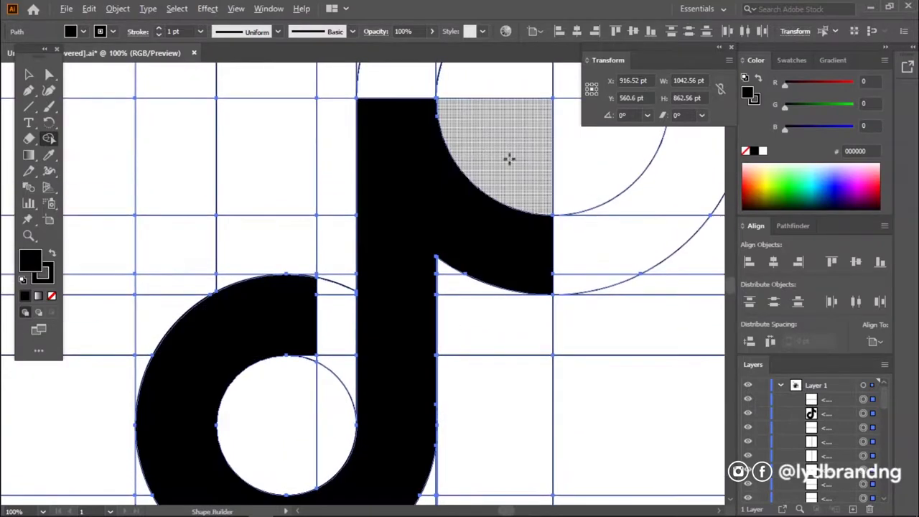
pyautogui.scroll(2, 509, 159)
pyautogui.scroll(3, 398, 272)
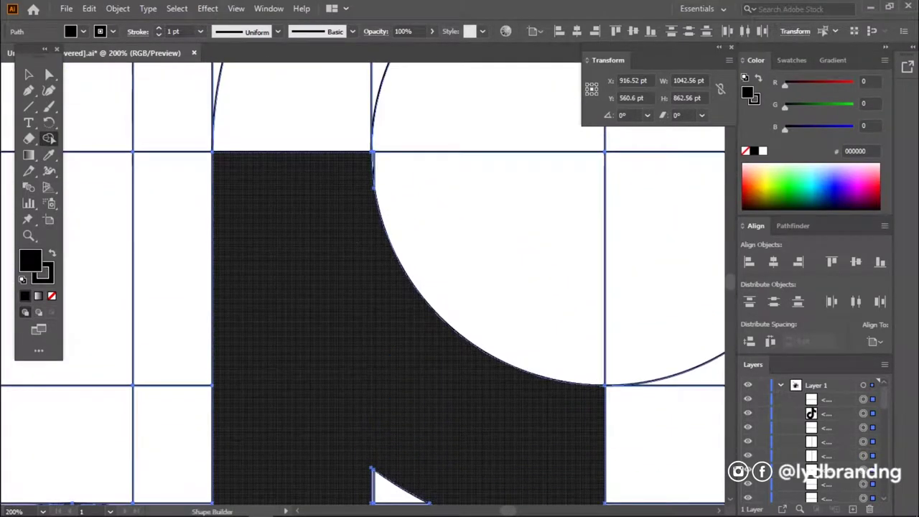
pyautogui.scroll(2, 355, 237)
pyautogui.scroll(-1, 355, 237)
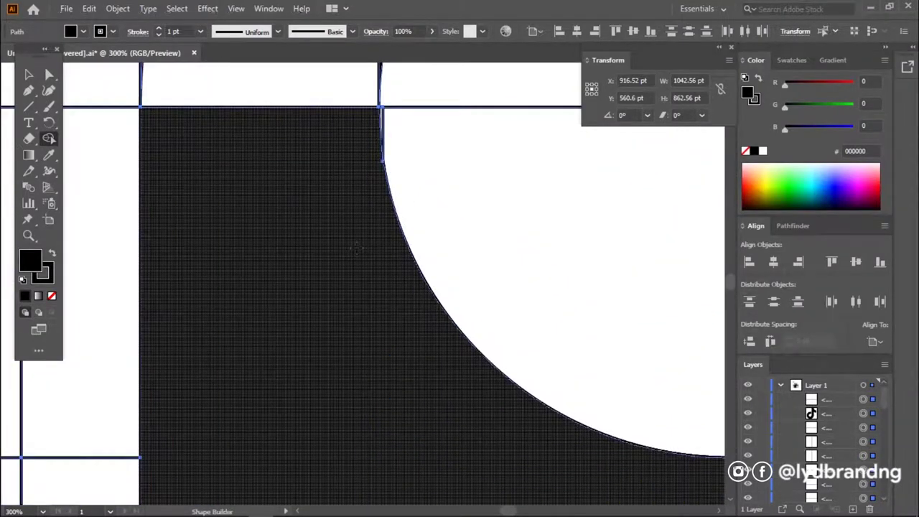
pyautogui.scroll(-4, 357, 247)
pyautogui.scroll(-2, 362, 265)
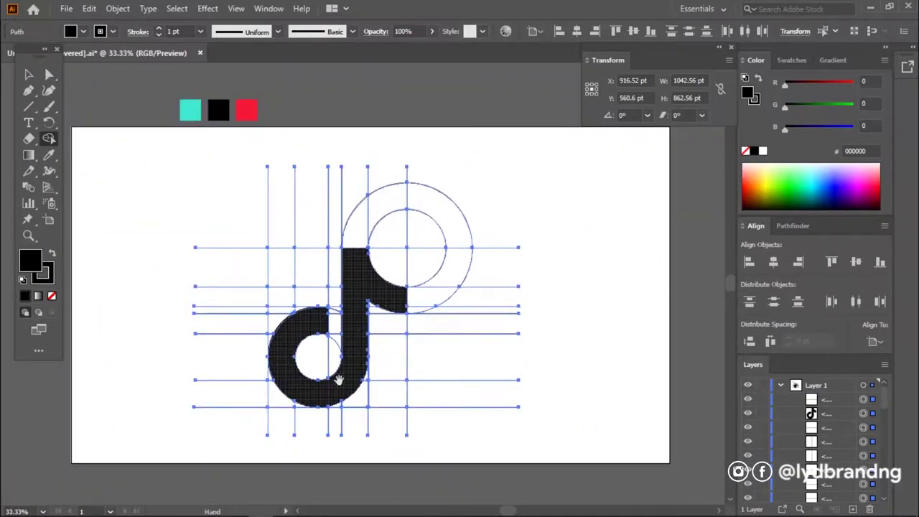
pyautogui.moveTo(338, 379); pyautogui.dragTo(371, 347)
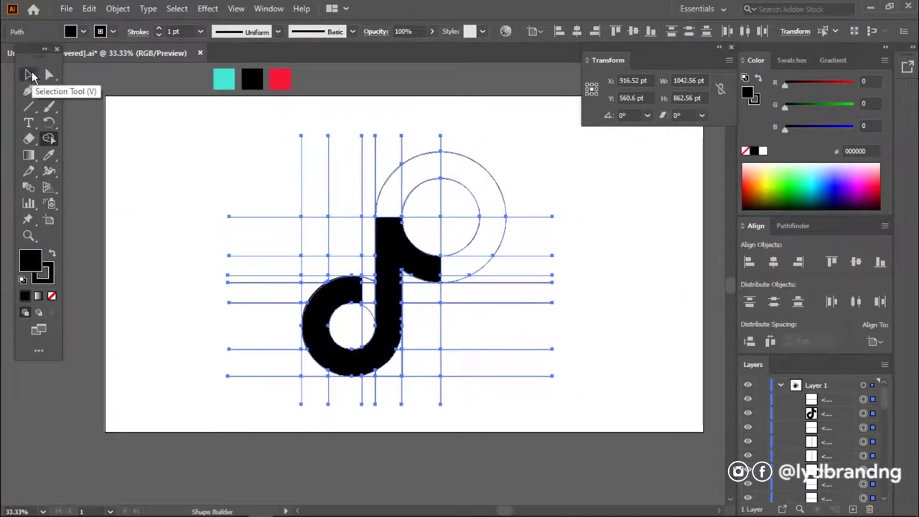
pyautogui.click(29, 75)
pyautogui.click(243, 315)
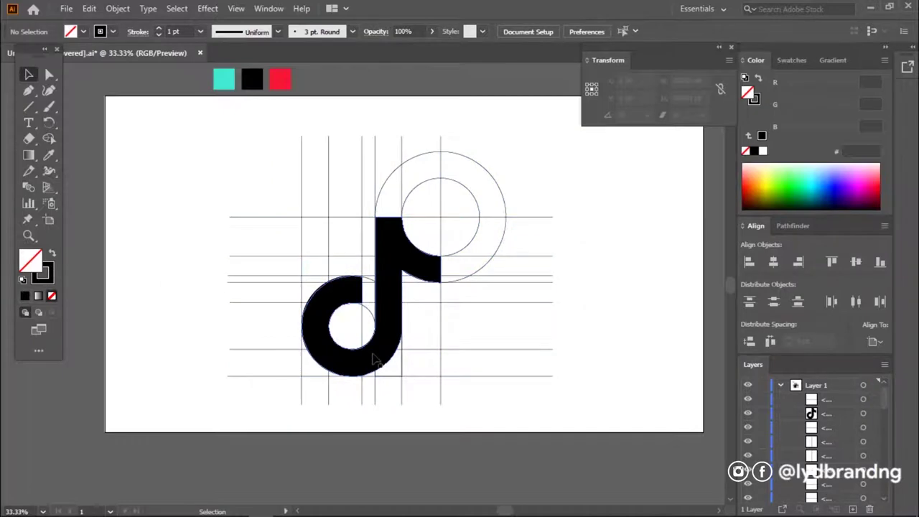
# Clear the guide circles and lines, leaving the pasted note plus a slightly offset copy
pyautogui.click(373, 353)
pyautogui.press('a')
pyautogui.press('Delete')
pyautogui.moveTo(186, 391); pyautogui.dragTo(585, 168)
pyautogui.press('Delete')
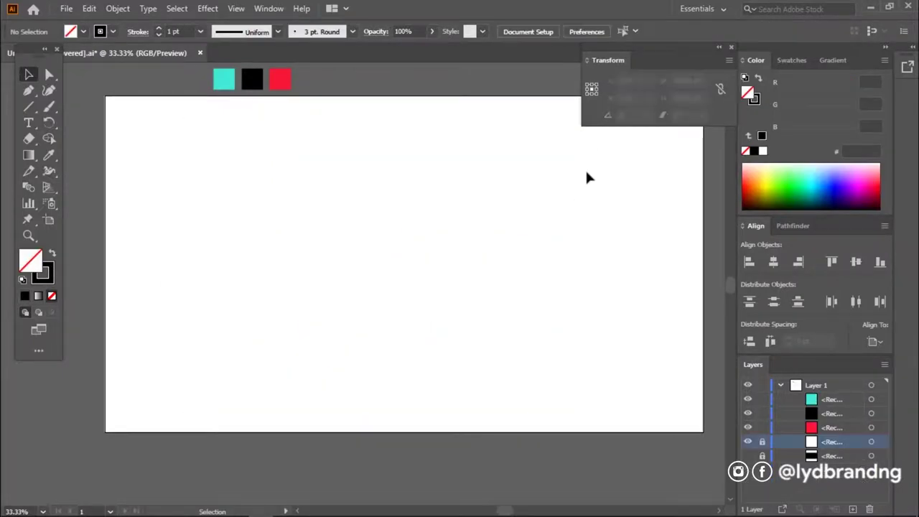
pyautogui.hotkey('ctrl', 'v')
pyautogui.click(471, 283)
pyautogui.moveTo(397, 291)
pyautogui.mouseDown()
pyautogui.moveTo(431, 253)
pyautogui.moveTo(409, 281)
pyautogui.moveTo(400, 269)
pyautogui.mouseUp()
pyautogui.click(510, 304)
# Eyedrop the cyan swatch onto the top note and the red swatch onto the back copy
pyautogui.click(49, 155)
pyautogui.click(224, 79)
pyautogui.click(32, 76)
pyautogui.click(401, 310)
pyautogui.click(399, 302)
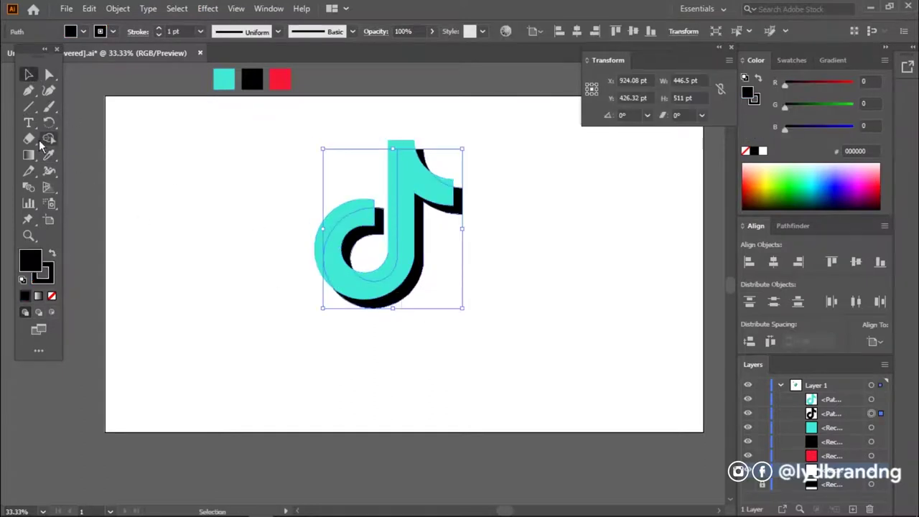
pyautogui.click(48, 156)
pyautogui.click(280, 81)
pyautogui.click(29, 75)
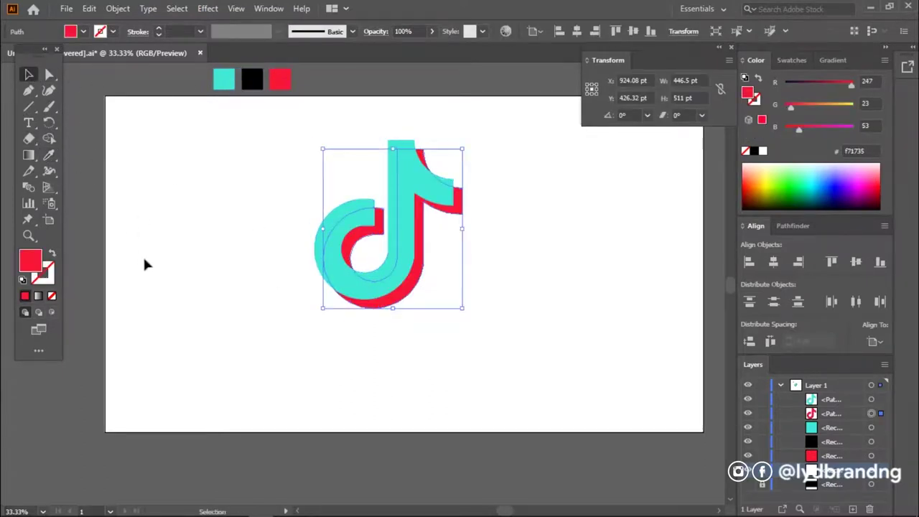
pyautogui.click(143, 258)
# Set the cyan note to Multiply blending so the overlap turns dark maroon
pyautogui.click(731, 49)
pyautogui.click(417, 211)
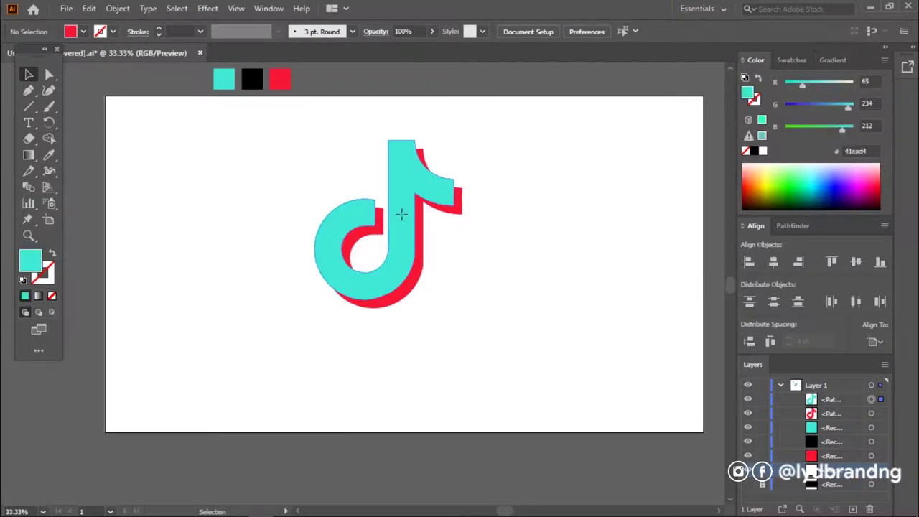
pyautogui.click(375, 32)
pyautogui.click(258, 40)
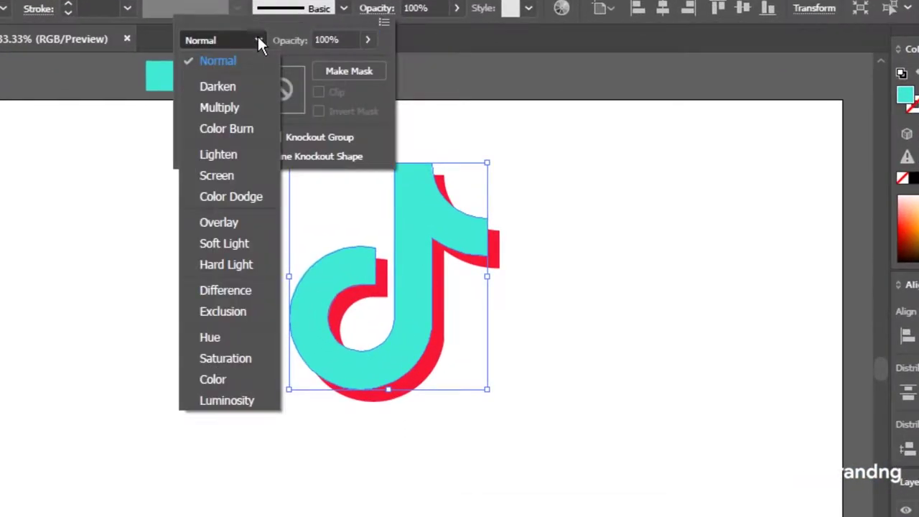
pyautogui.click(238, 106)
pyautogui.click(480, 115)
pyautogui.click(259, 473)
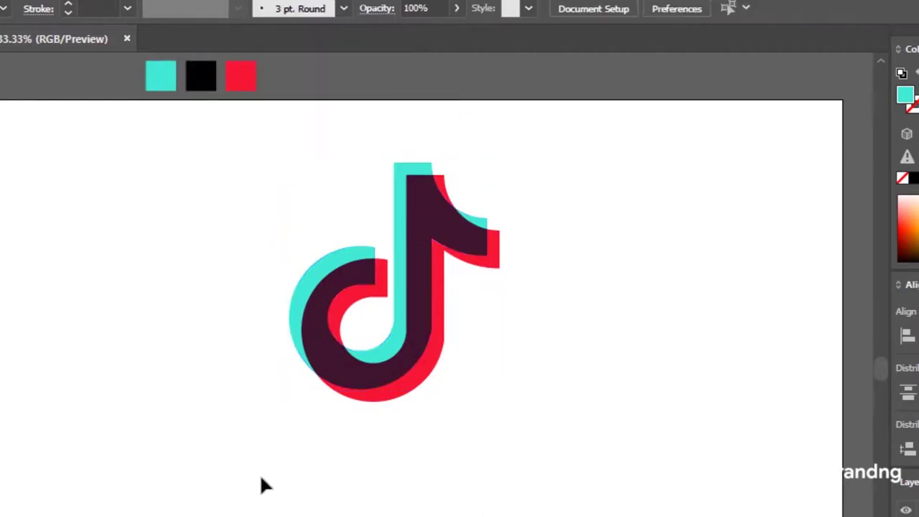
pyautogui.click(394, 172)
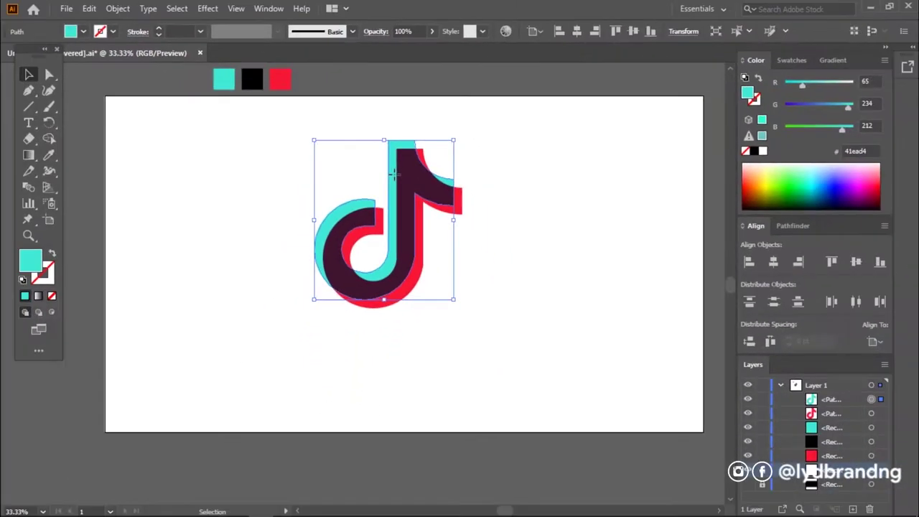
# Nudge the cyan note into place and move both note copies up and right
pyautogui.hotkey('shift', 'Right')
pyautogui.press('Left')
pyautogui.press('Up')
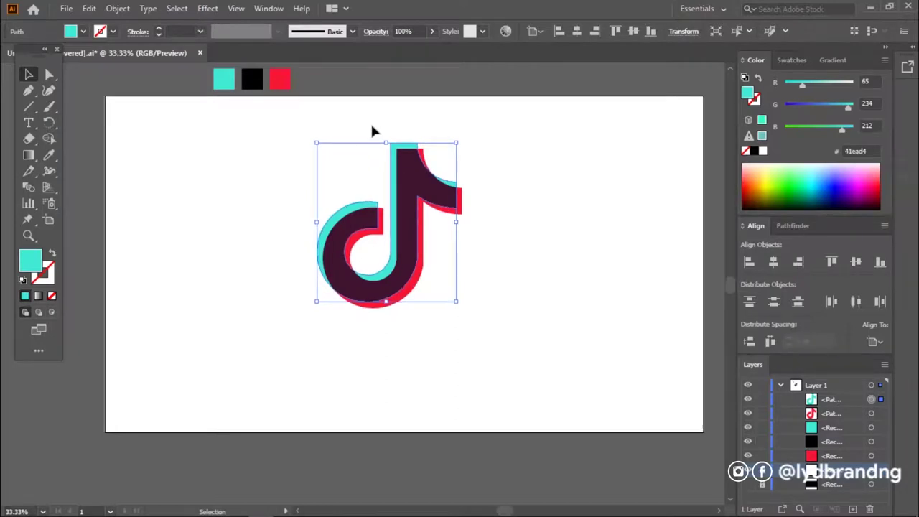
pyautogui.moveTo(276, 325); pyautogui.dragTo(459, 218)
pyautogui.moveTo(430, 266); pyautogui.dragTo(445, 246)
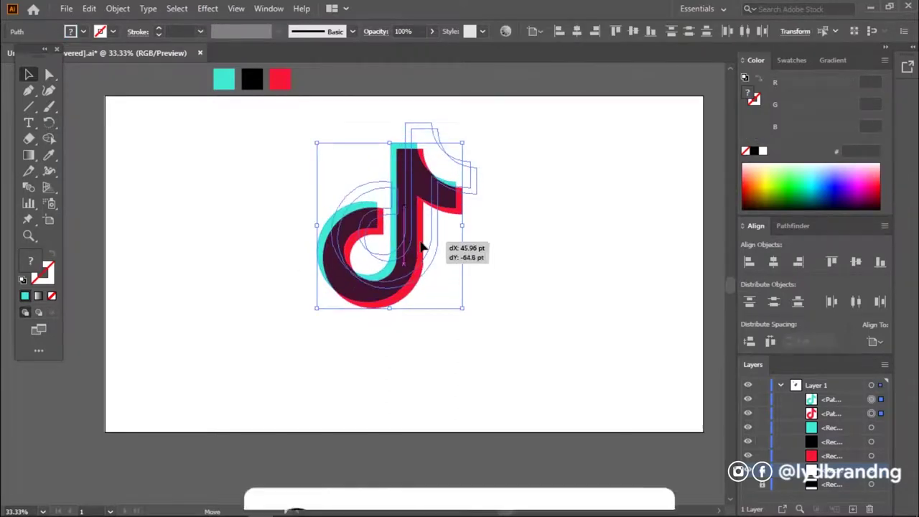
pyautogui.click(306, 343)
# Add the text 'Tik Tok' beneath the logo
pyautogui.press('t')
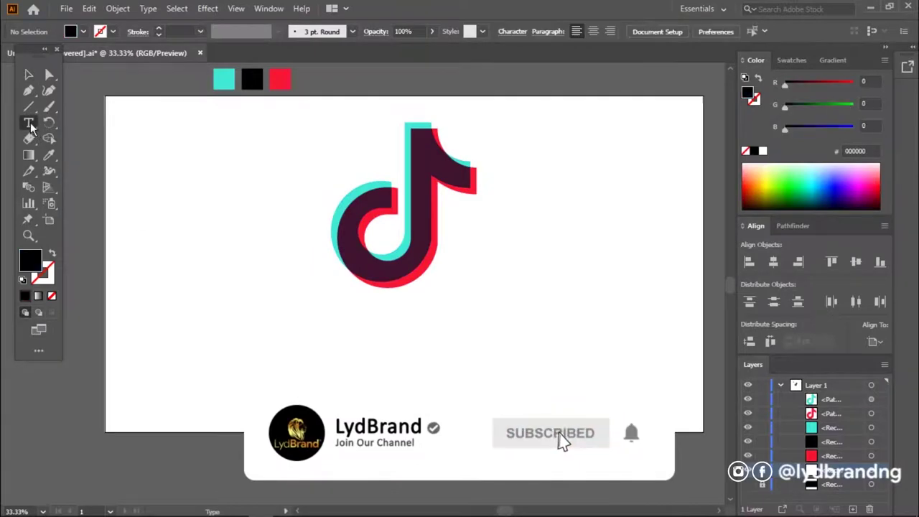
pyautogui.click(386, 354)
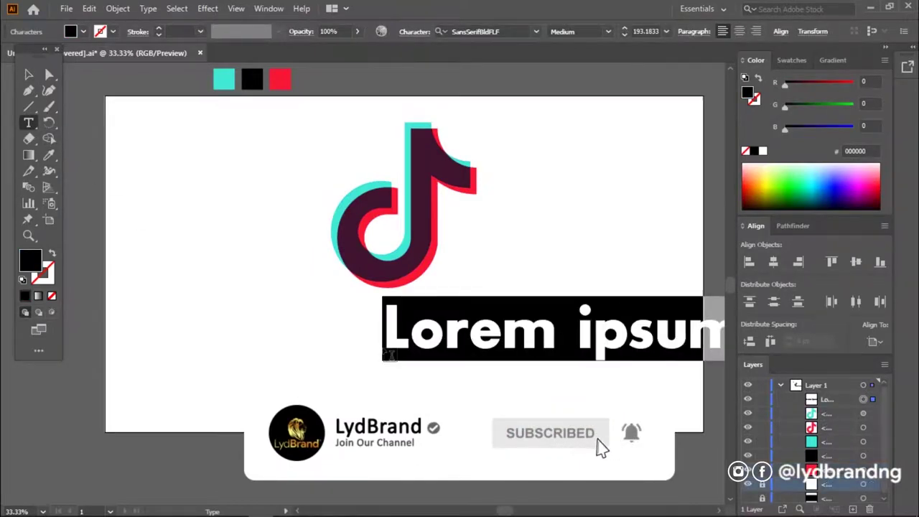
pyautogui.write('Tik Tok')
pyautogui.click(29, 74)
pyautogui.moveTo(507, 338); pyautogui.dragTo(429, 366)
# Group and enlarge the logo, centre it with the text, and shift both slightly lower
pyautogui.click(425, 239)
pyautogui.rightClick(425, 239)
pyautogui.click(449, 315)
pyautogui.moveTo(478, 290); pyautogui.dragTo(493, 303)
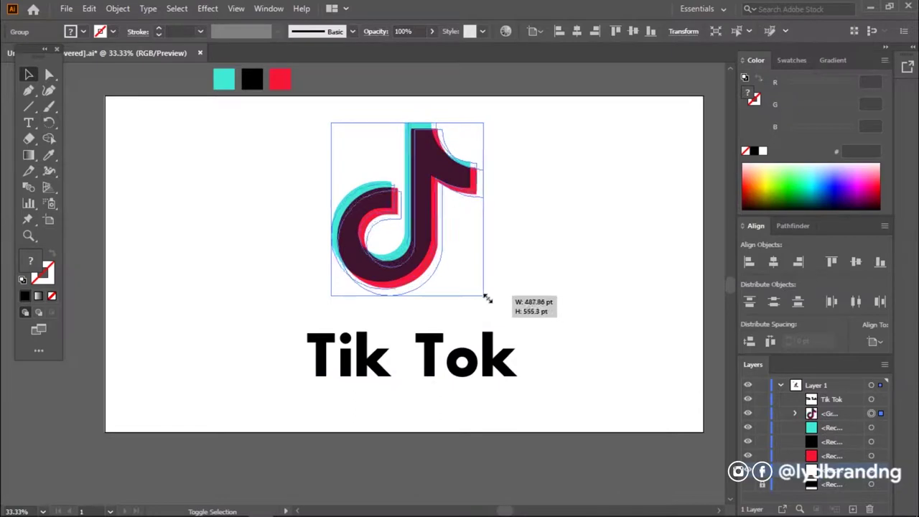
pyautogui.moveTo(415, 379); pyautogui.dragTo(546, 265)
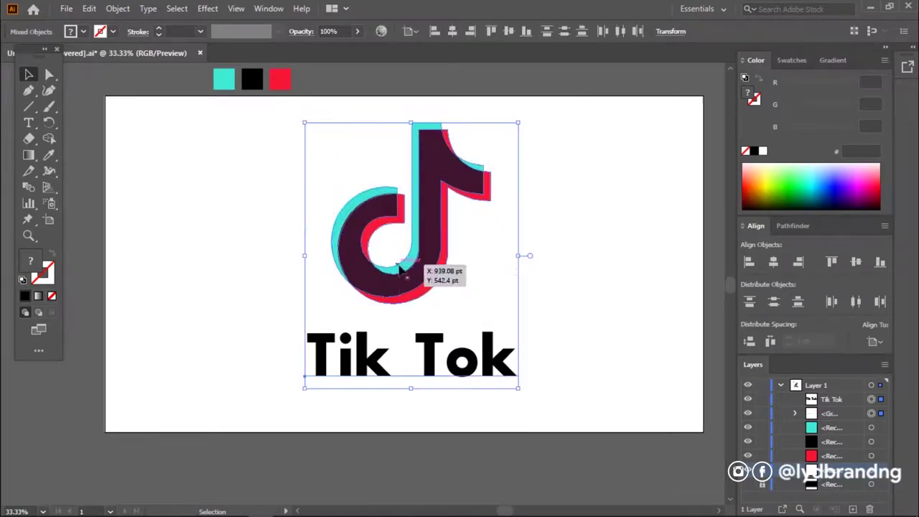
pyautogui.click(774, 263)
pyautogui.click(606, 264)
pyautogui.moveTo(560, 379); pyautogui.dragTo(392, 190)
pyautogui.moveTo(424, 262); pyautogui.dragTo(422, 272)
pyautogui.click(586, 319)
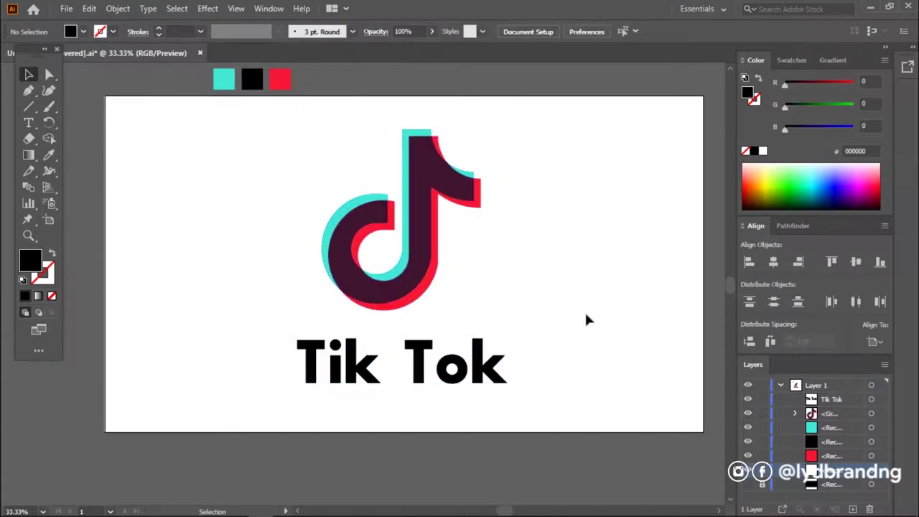
# Delete the three colour swatches above the artboard and apply Shape Builder to the note paths
pyautogui.moveTo(205, 63); pyautogui.dragTo(363, 117)
pyautogui.press('Delete')
pyautogui.moveTo(540, 286); pyautogui.dragTo(534, 298)
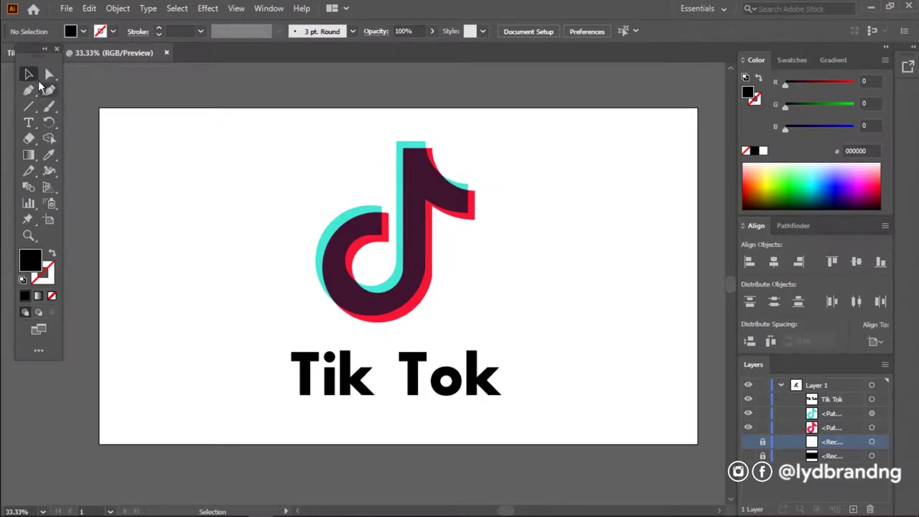
pyautogui.moveTo(270, 230); pyautogui.dragTo(515, 313)
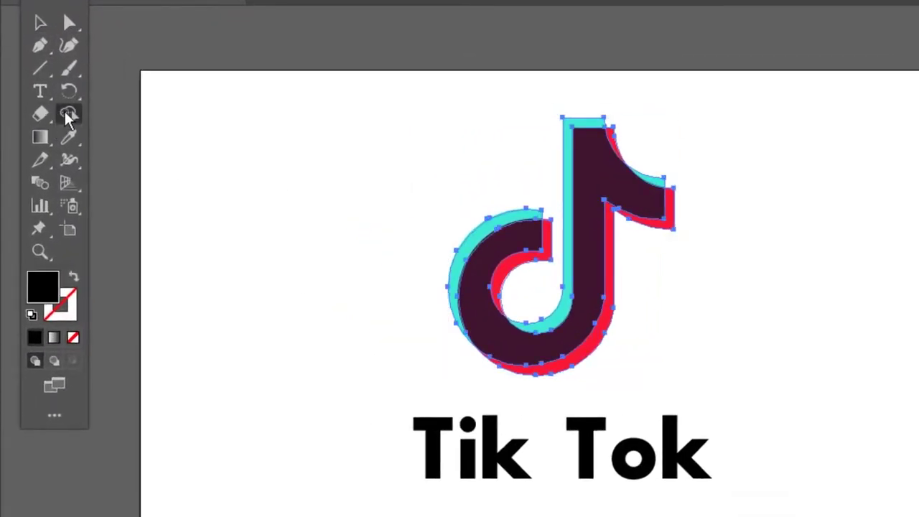
pyautogui.click(67, 115)
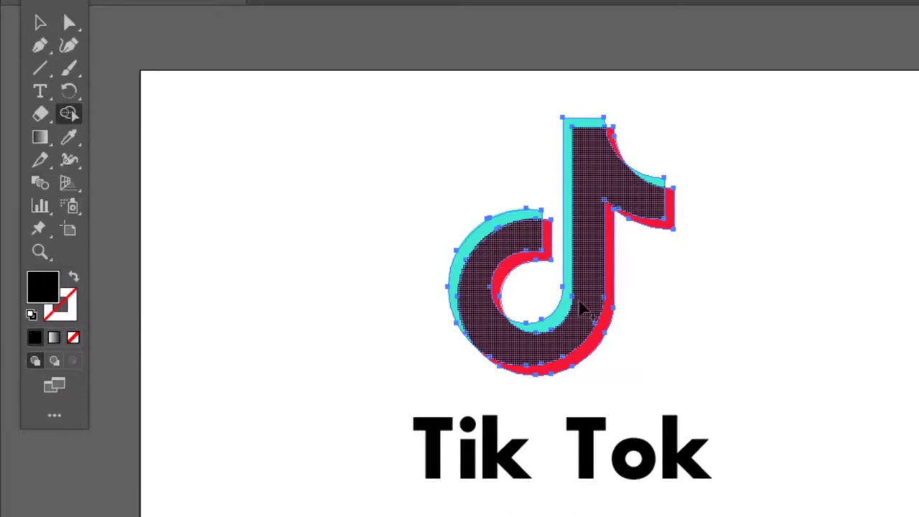
pyautogui.press('v')
pyautogui.click(182, 253)
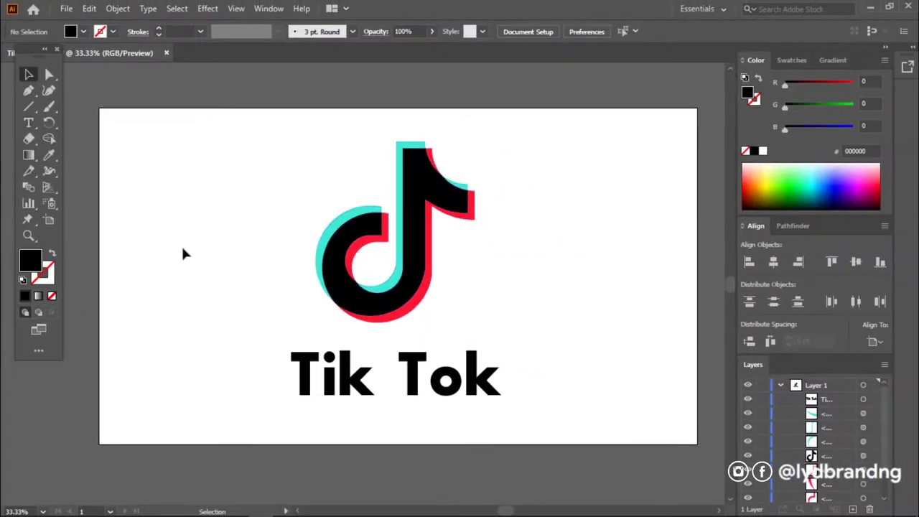
# Export the logo to the LOGO folder as a 300 ppi PNG
pyautogui.click(66, 8)
pyautogui.moveTo(91, 245)
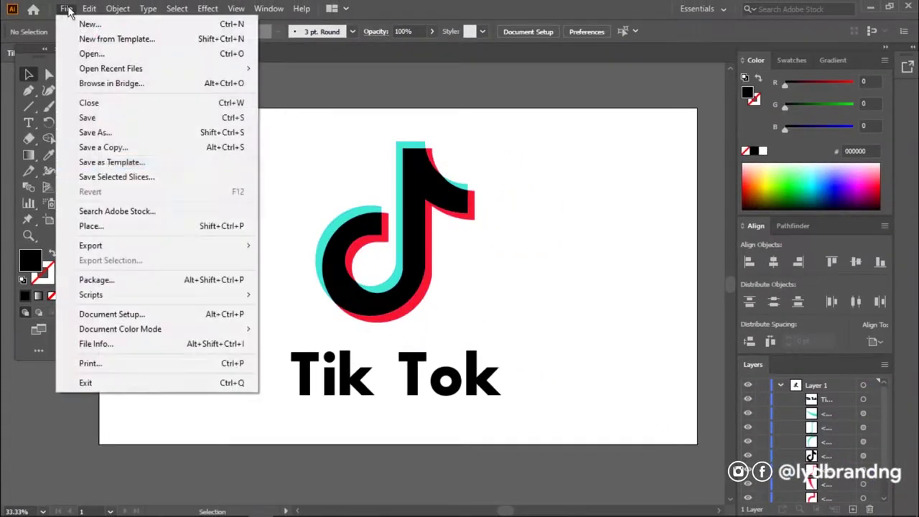
pyautogui.click(295, 259)
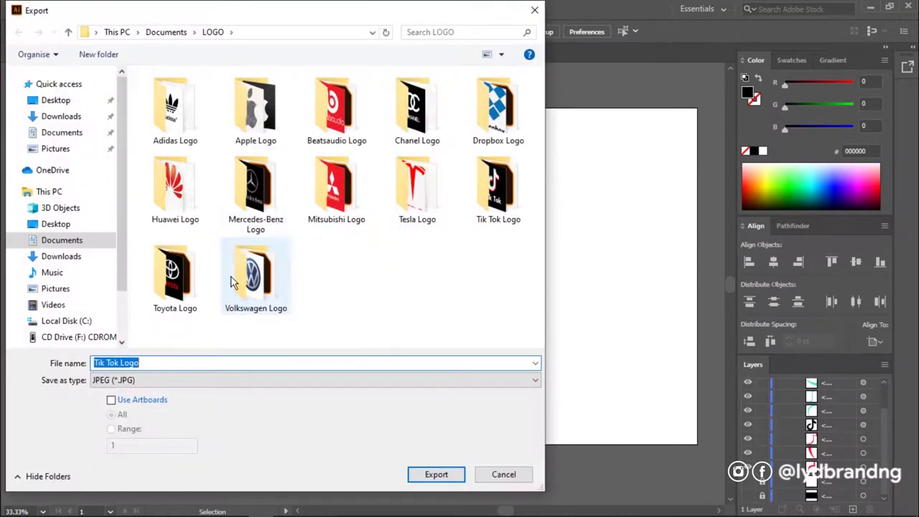
pyautogui.click(182, 381)
pyautogui.click(159, 306)
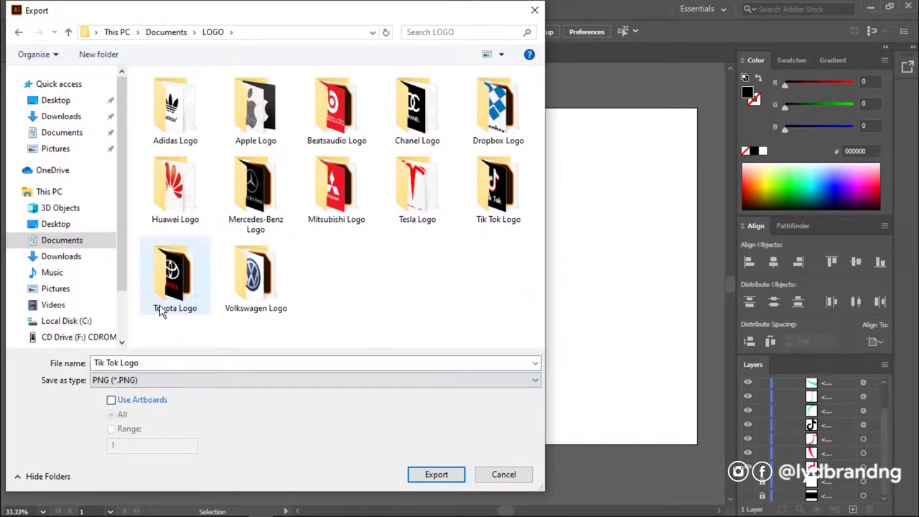
pyautogui.click(452, 474)
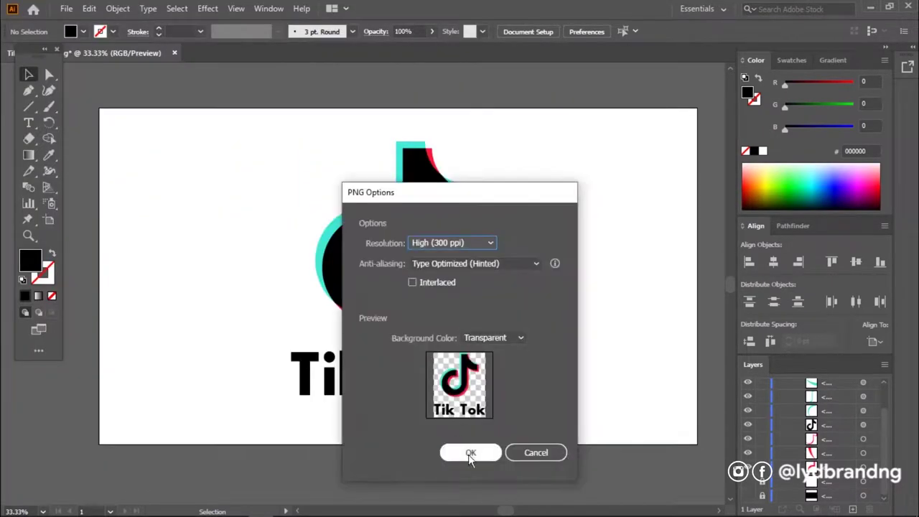
pyautogui.click(470, 454)
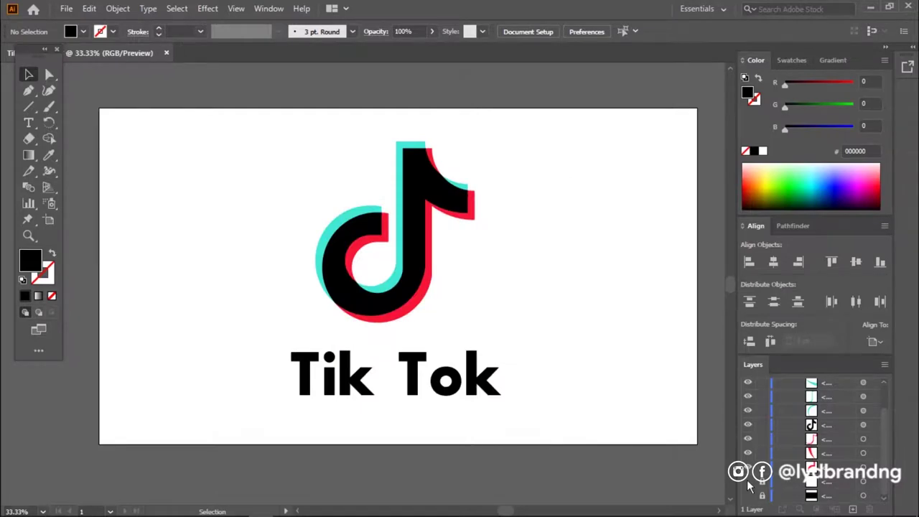
# Export the logo again to the LOGO folder as a JPEG
pyautogui.click(65, 8)
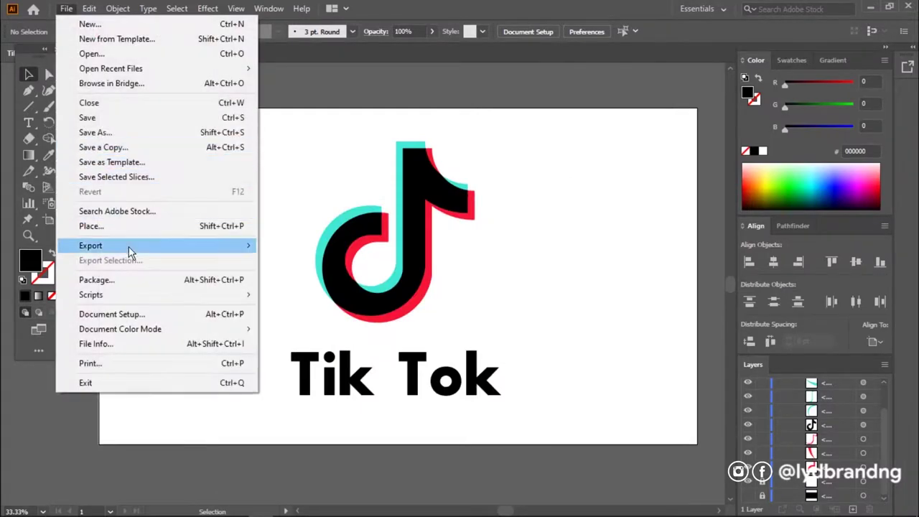
pyautogui.click(294, 261)
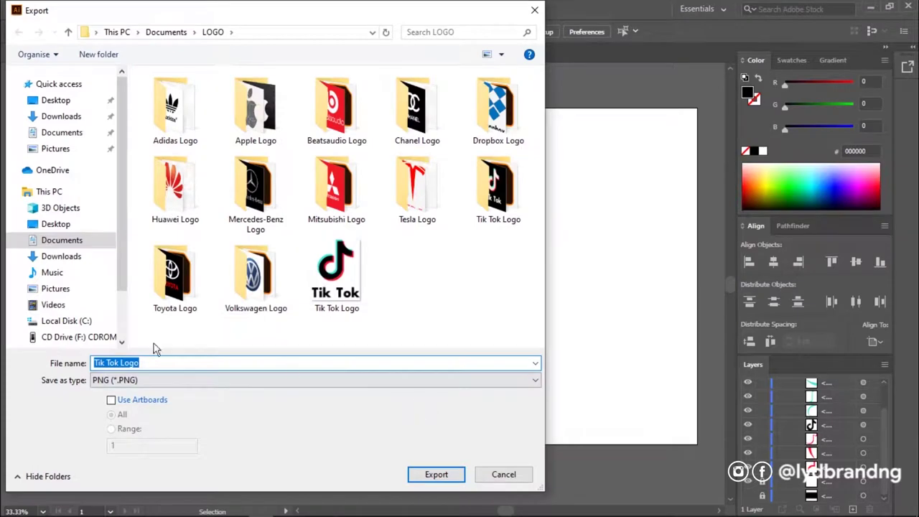
pyautogui.click(291, 380)
pyautogui.click(180, 283)
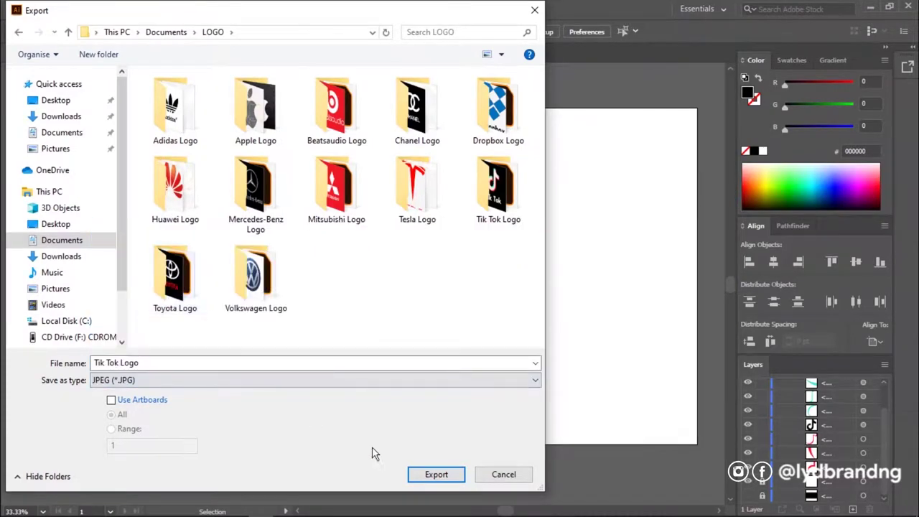
pyautogui.click(431, 475)
pyautogui.click(529, 442)
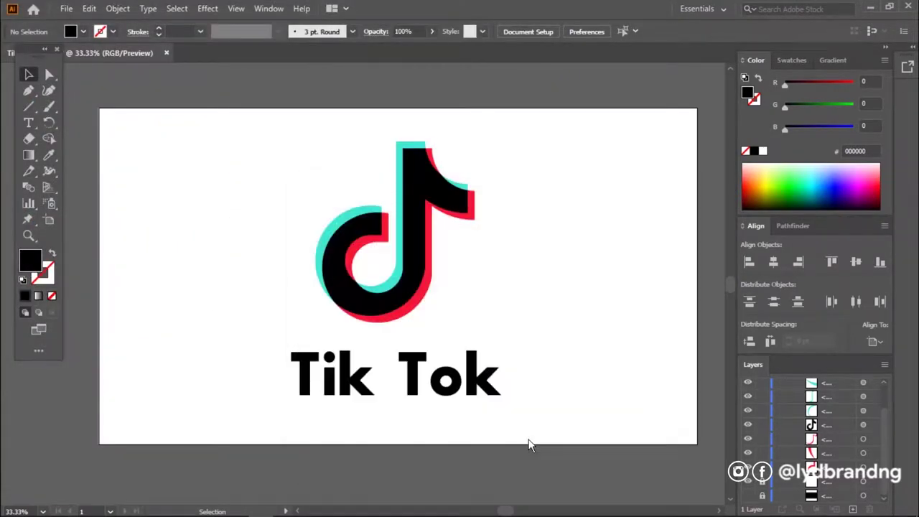
# Show the black background layer and fill the 'Tik Tok' text white
pyautogui.click(748, 497)
pyautogui.click(462, 349)
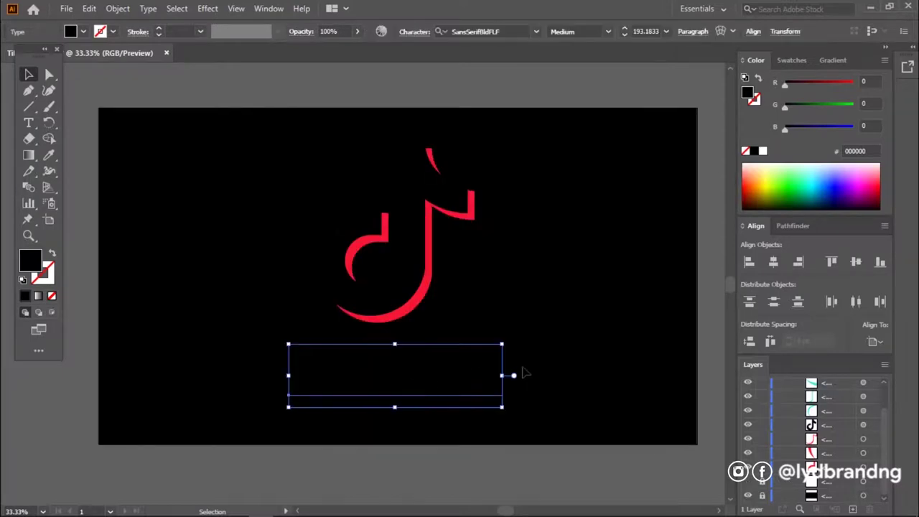
pyautogui.click(762, 151)
pyautogui.click(522, 257)
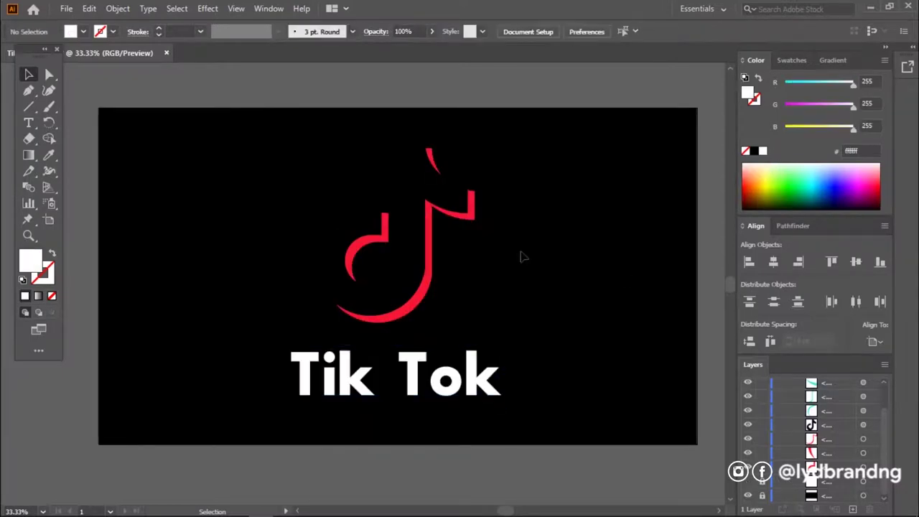
# Set the cyan note pieces to Screen blending
pyautogui.click(403, 202)
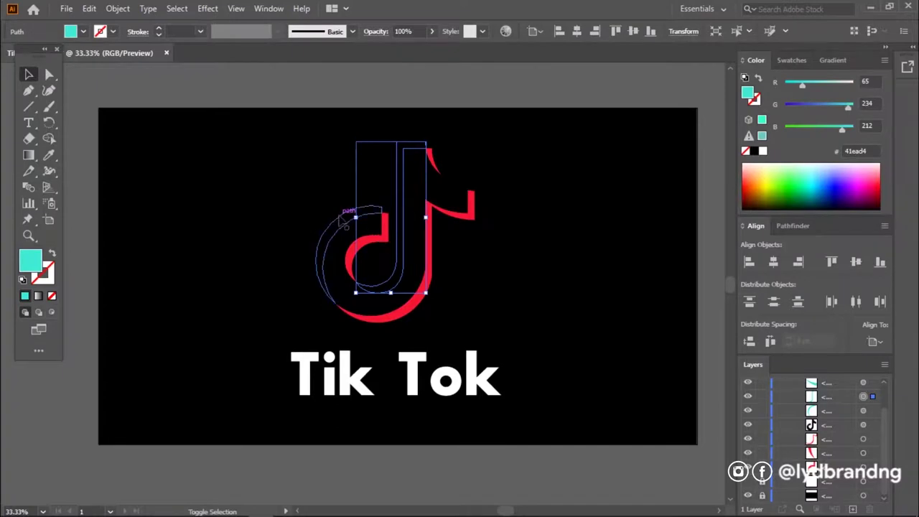
pyautogui.keyDown('shift'); pyautogui.click(343, 223); pyautogui.keyUp('shift')
pyautogui.click(376, 30)
pyautogui.click(291, 54)
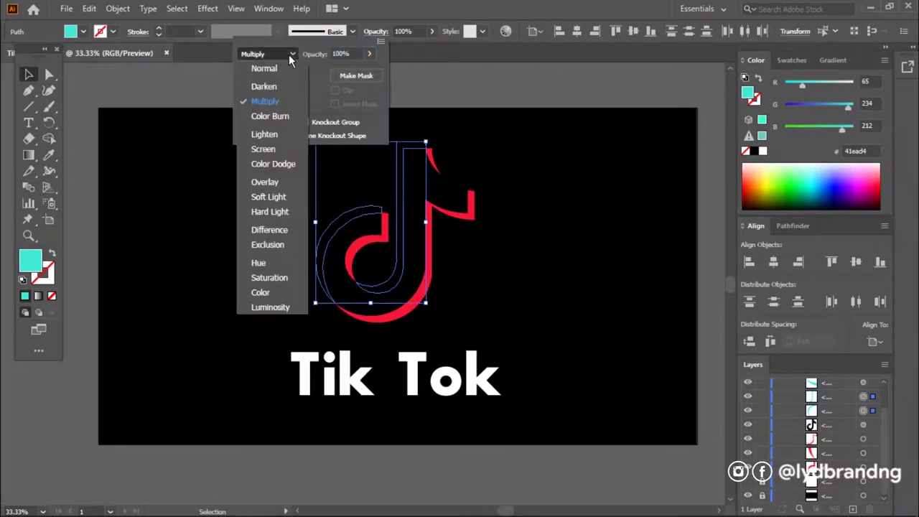
pyautogui.click(264, 149)
# Give the main note Screen blending and a white fill
pyautogui.click(450, 201)
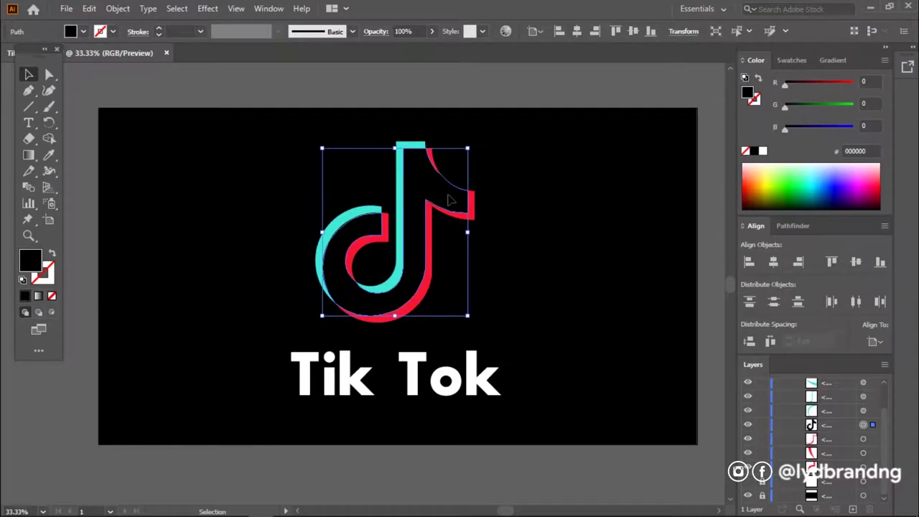
pyautogui.click(375, 31)
pyautogui.click(289, 56)
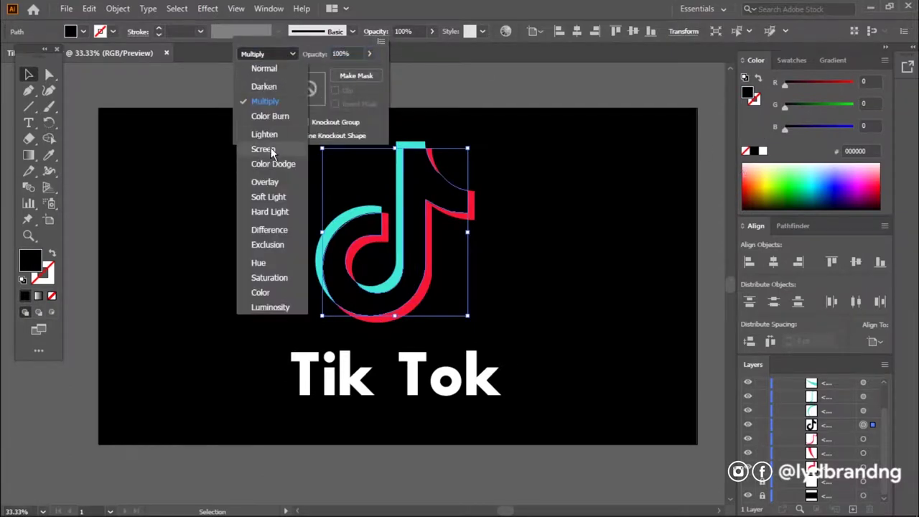
pyautogui.click(261, 150)
pyautogui.press('Escape')
pyautogui.click(762, 151)
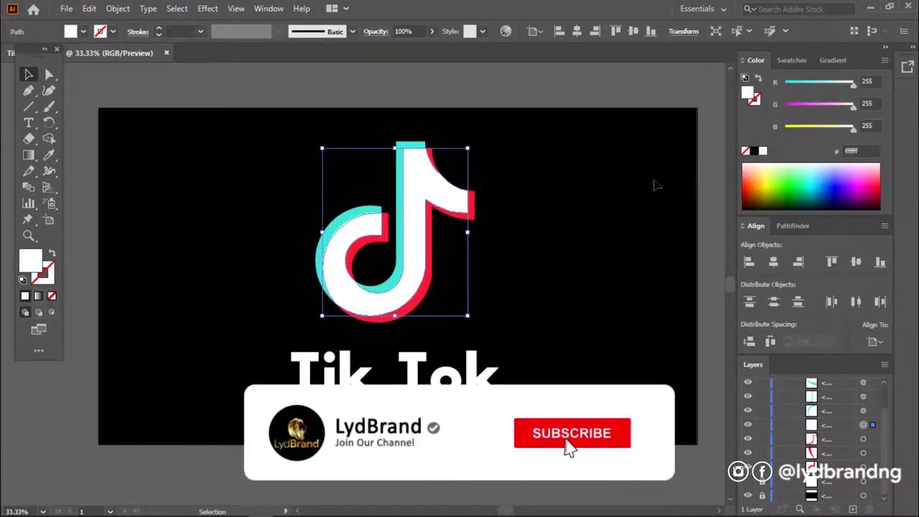
pyautogui.click(542, 217)
# Export the black-background version as a JPEG under a new file name
pyautogui.click(62, 8)
pyautogui.moveTo(90, 246)
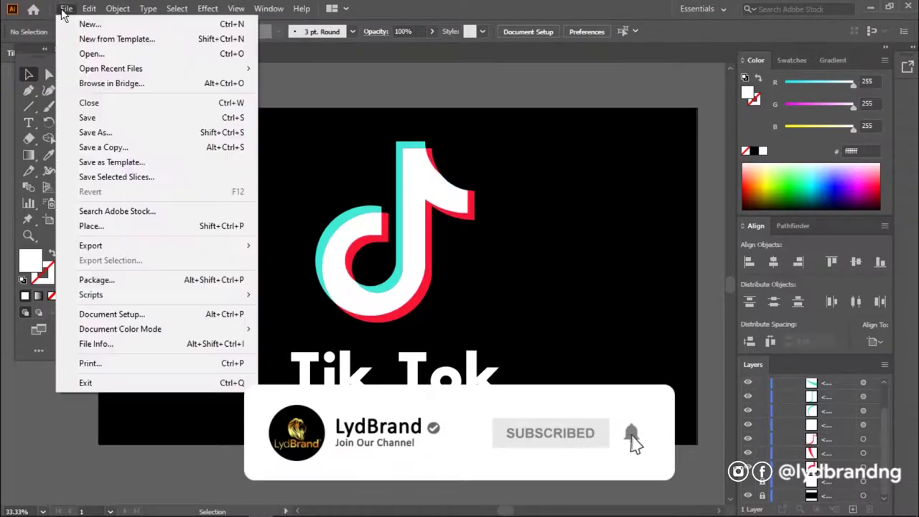
pyautogui.click(307, 257)
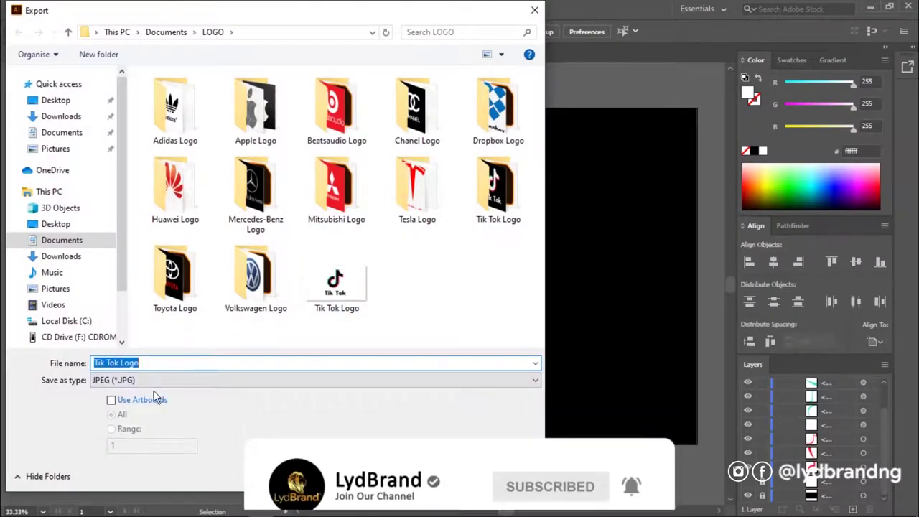
pyautogui.click(183, 363)
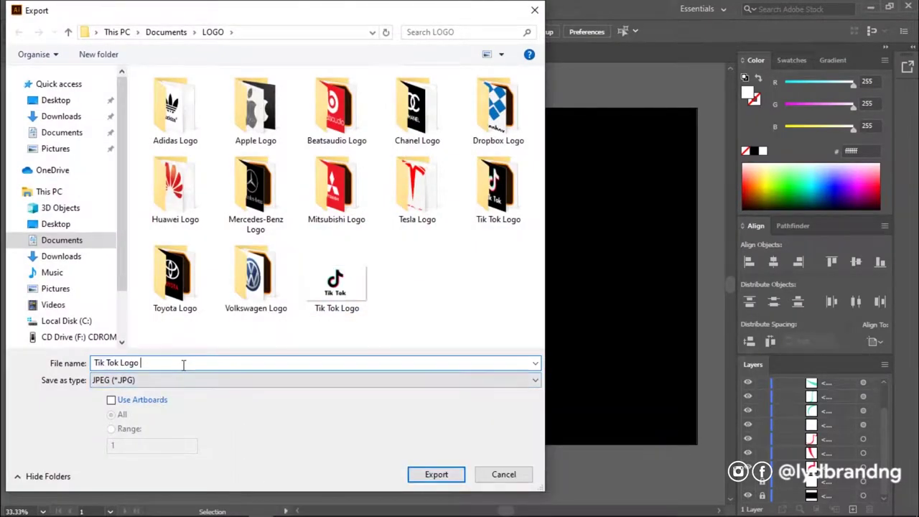
pyautogui.write('copy')
pyautogui.click(445, 474)
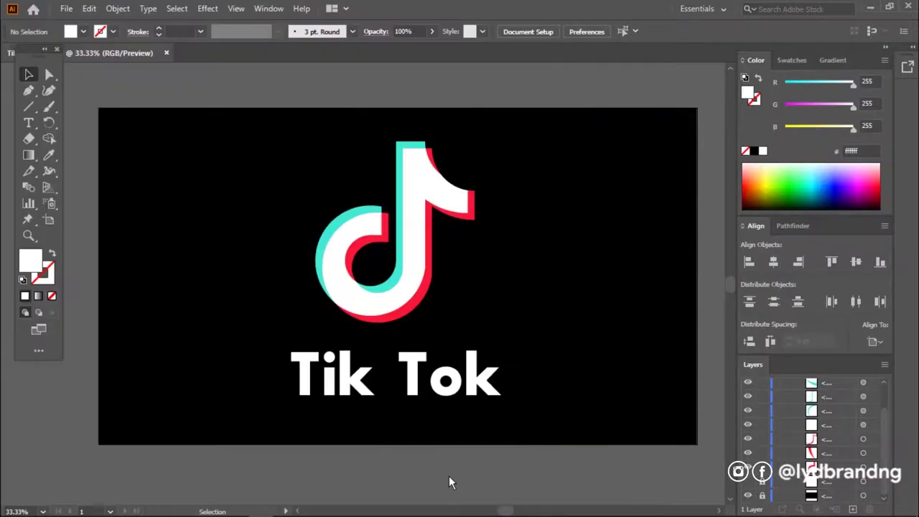
pyautogui.click(501, 440)
# Open Tik Tok Logo.jpg from the LOGO folder in Photos and zoom in to inspect it
pyautogui.click(137, 506)
pyautogui.doubleClick(809, 262)
pyautogui.scroll(5, 470, 204)
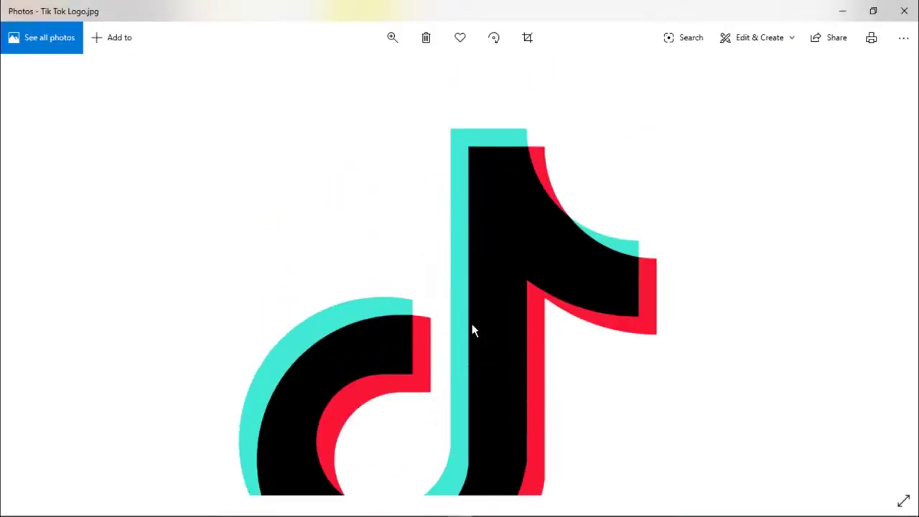
pyautogui.moveTo(480, 437); pyautogui.dragTo(525, 161)
pyautogui.scroll(-1, 480, 298)
pyautogui.scroll(-3, 478, 297)
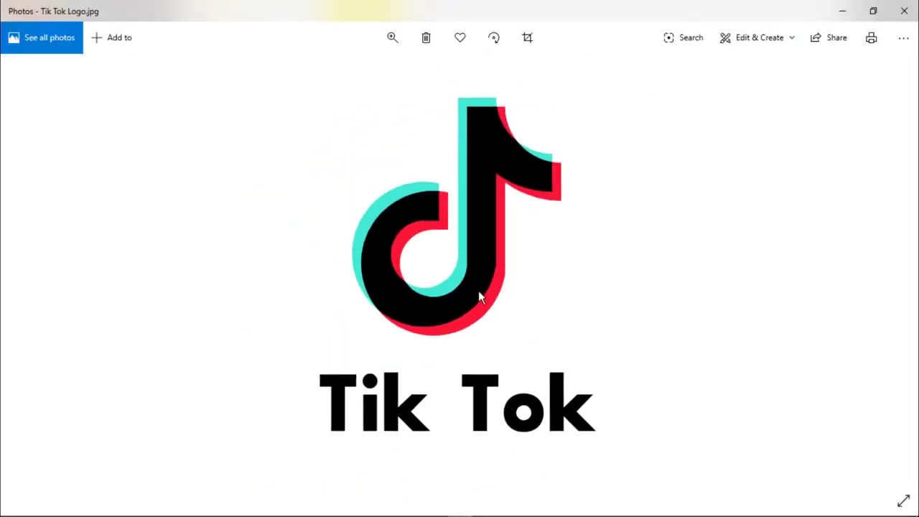
# View the black-background copy and zoom in on the Tik Tok text
pyautogui.press('Right')
pyautogui.scroll(3, 440, 182)
pyautogui.moveTo(440, 181)
pyautogui.mouseDown()
pyautogui.moveTo(519, 416)
pyautogui.moveTo(574, 189)
pyautogui.mouseUp()
pyautogui.scroll(-2, 574, 190)
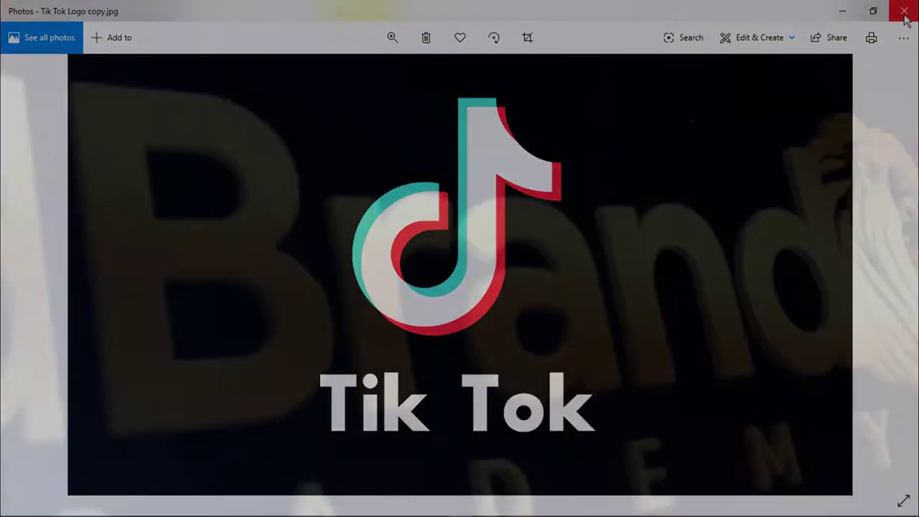
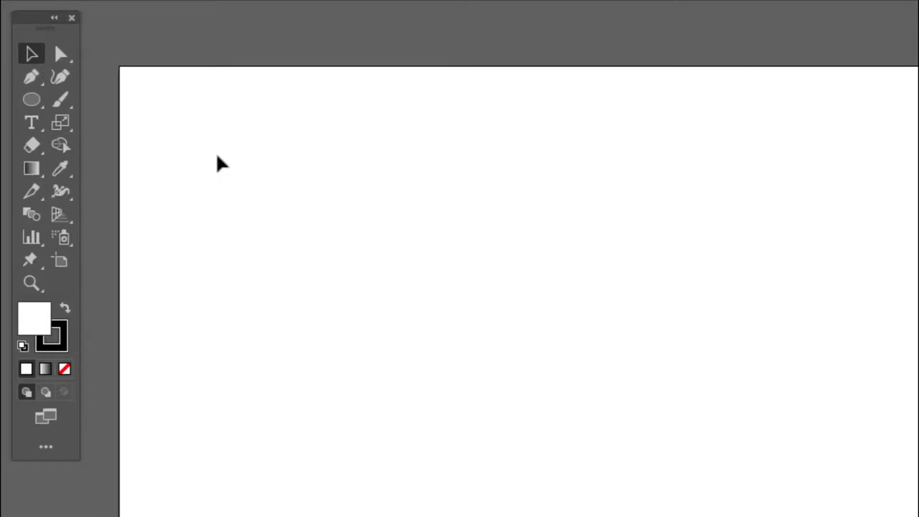
# Select the Ellipse tool on the blank artboard
pyautogui.click(32, 100)
# Draw a large unfilled circle and centre it horizontally and vertically on the artboard
pyautogui.click(64, 368)
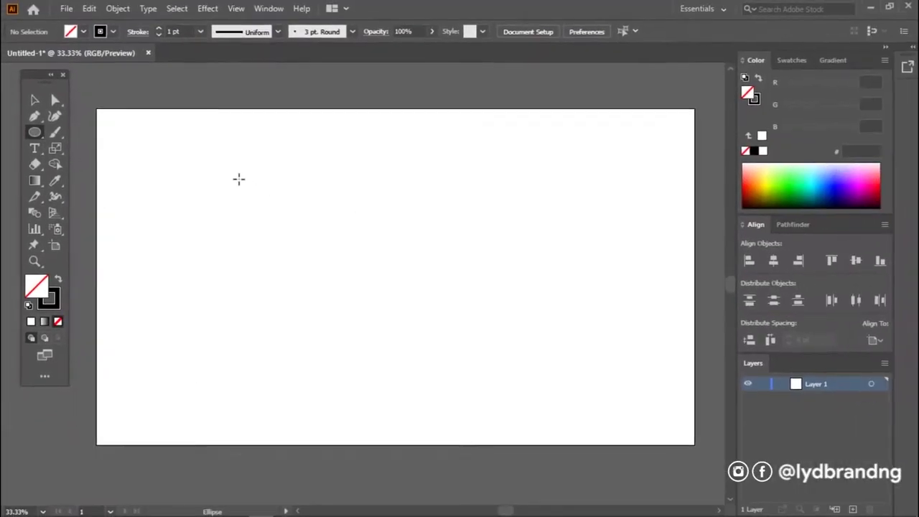
pyautogui.moveTo(260, 171); pyautogui.dragTo(500, 410)
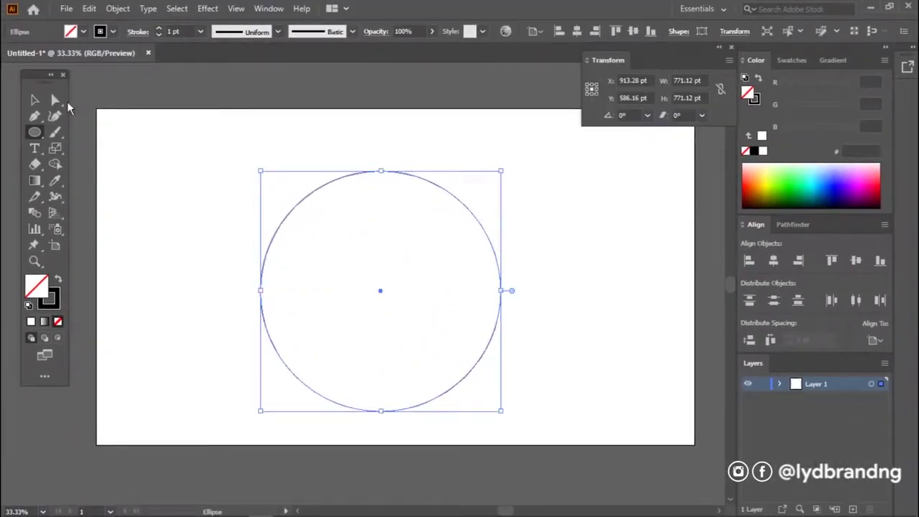
pyautogui.click(32, 101)
pyautogui.click(773, 260)
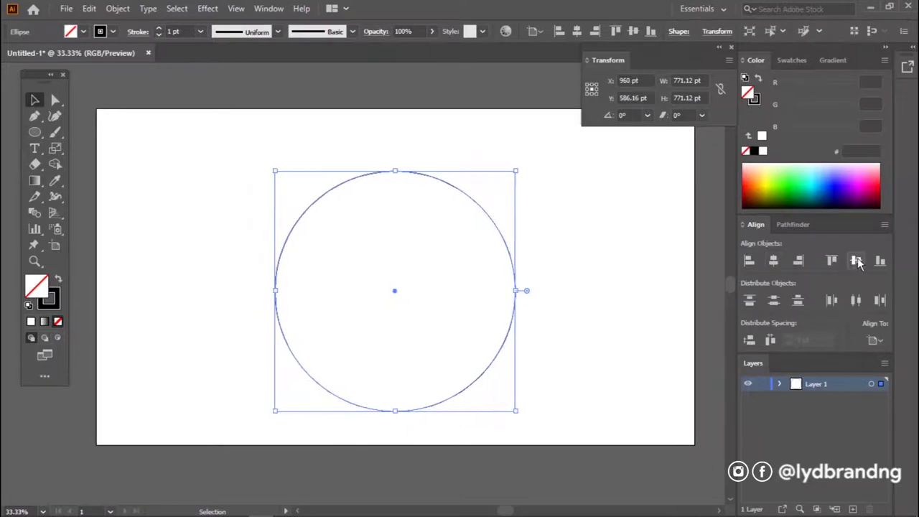
pyautogui.click(856, 260)
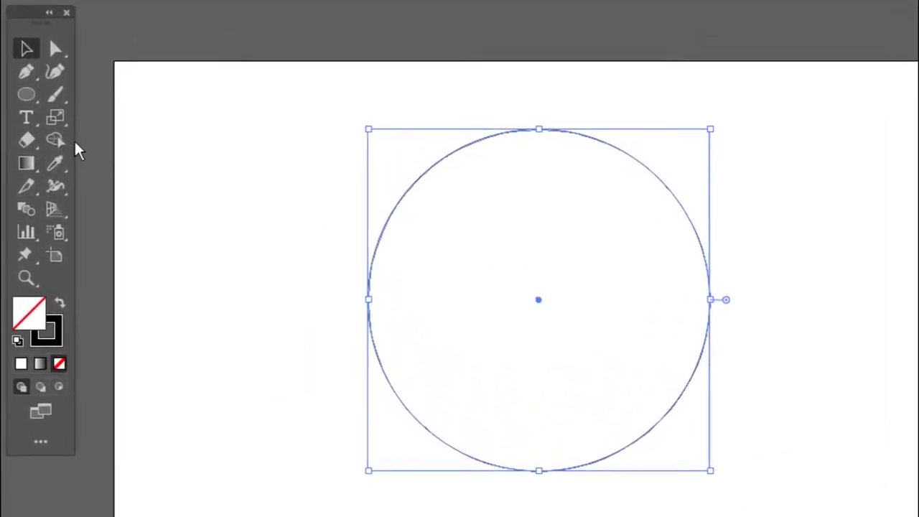
# Add concentric copies at 50% and 20% scale, then select all three circles
pyautogui.click(56, 122)
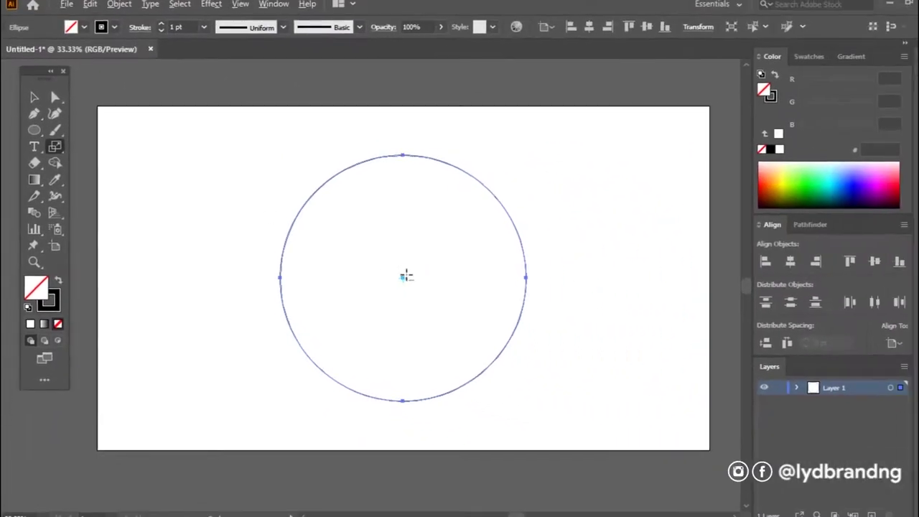
pyautogui.keyDown('alt'); pyautogui.click(512, 295); pyautogui.keyUp('alt')
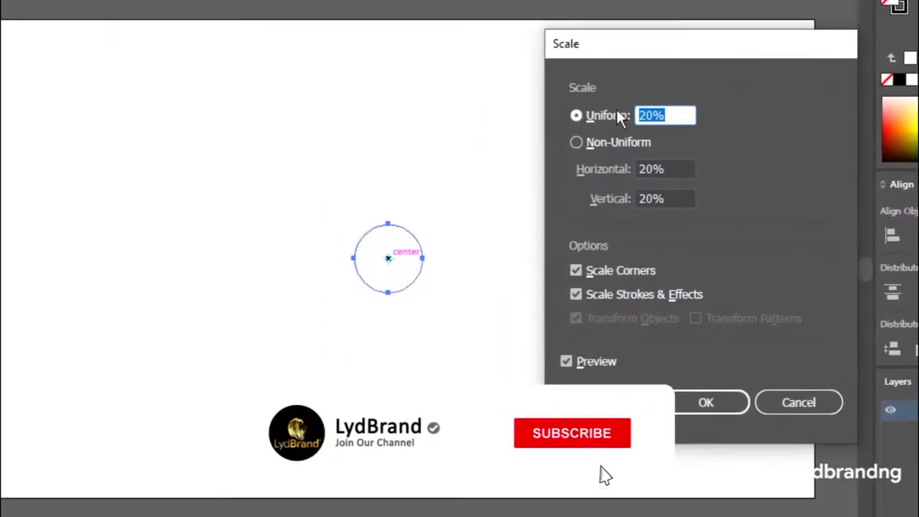
pyautogui.write('50')
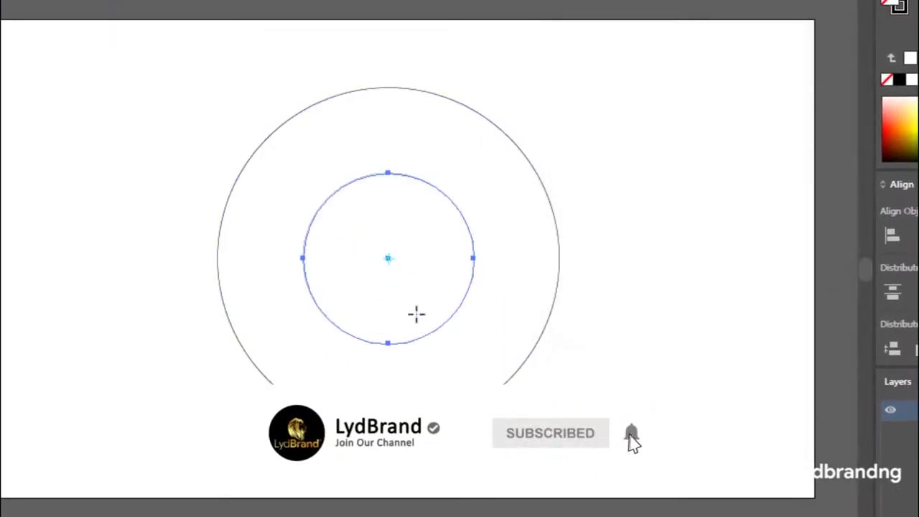
pyautogui.keyDown('alt'); pyautogui.click(387, 259); pyautogui.keyUp('alt')
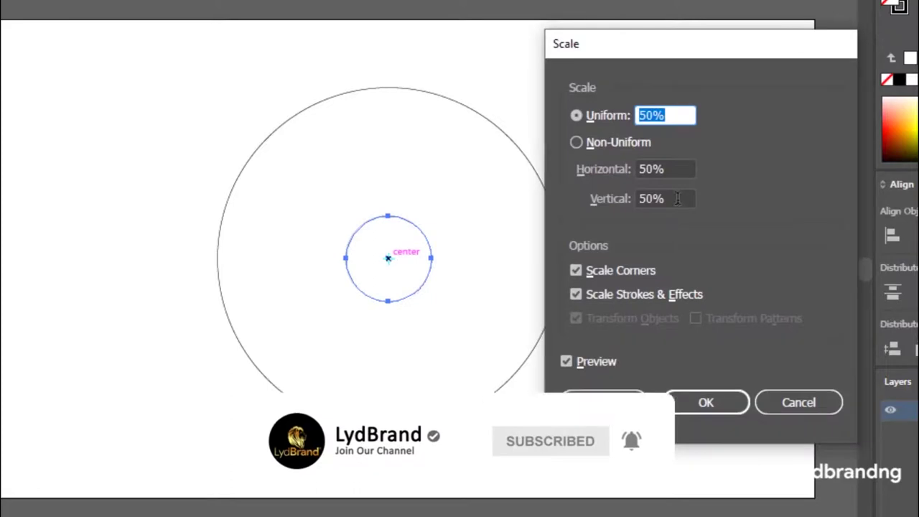
pyautogui.write('20')
pyautogui.click(603, 402)
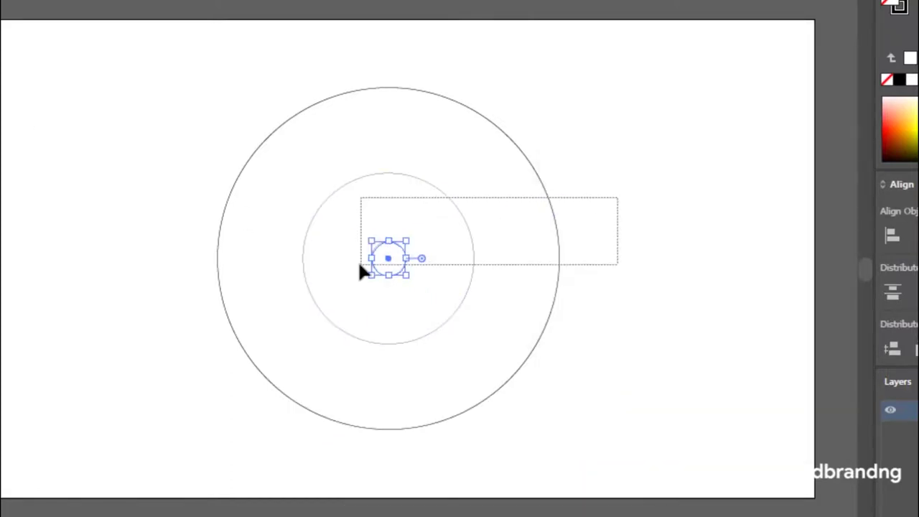
pyautogui.moveTo(616, 199); pyautogui.dragTo(151, 326)
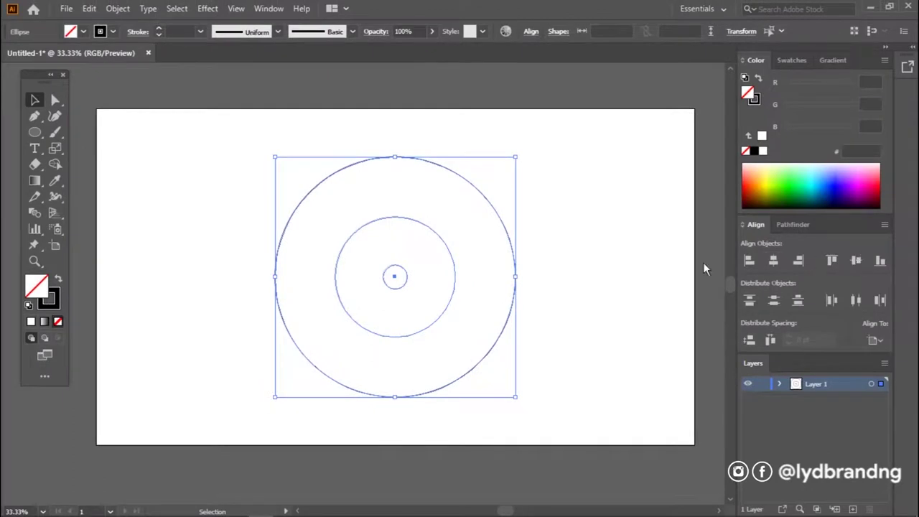
pyautogui.click(199, 32)
# Set the circles' stroke to 1 pt and group the middle and small circles
pyautogui.click(215, 105)
pyautogui.click(452, 226)
pyautogui.click(395, 280)
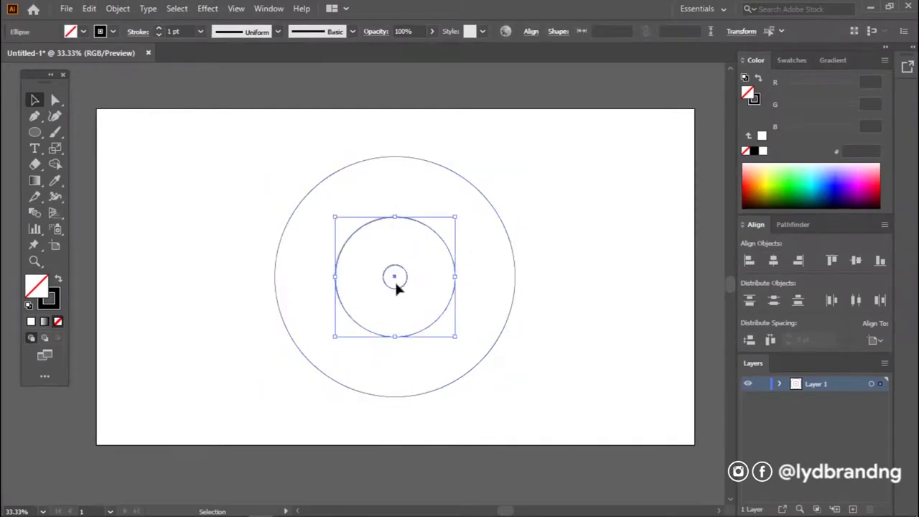
pyautogui.rightClick(439, 235)
pyautogui.click(482, 314)
# Align the first circle pair to the outer circle's top, using it as key object
pyautogui.keyDown('shift'); pyautogui.click(515, 260); pyautogui.keyUp('shift')
pyautogui.click(534, 31)
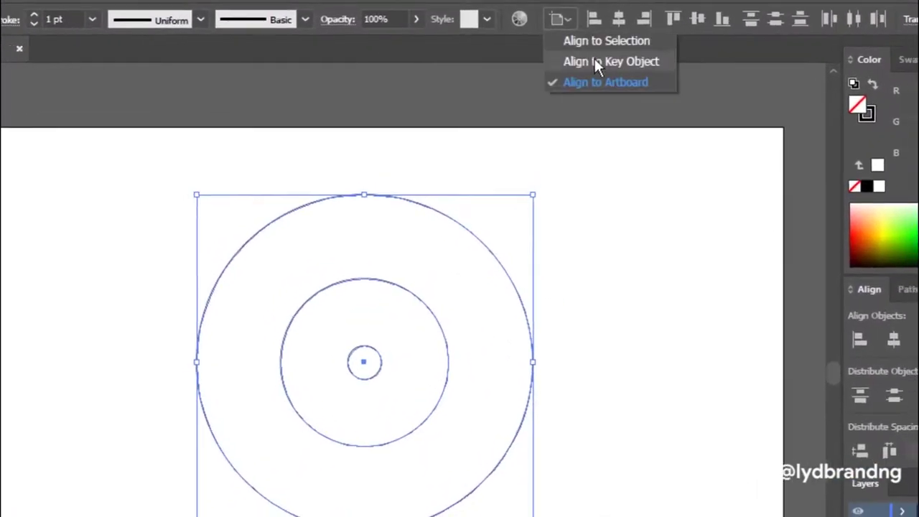
pyautogui.click(594, 62)
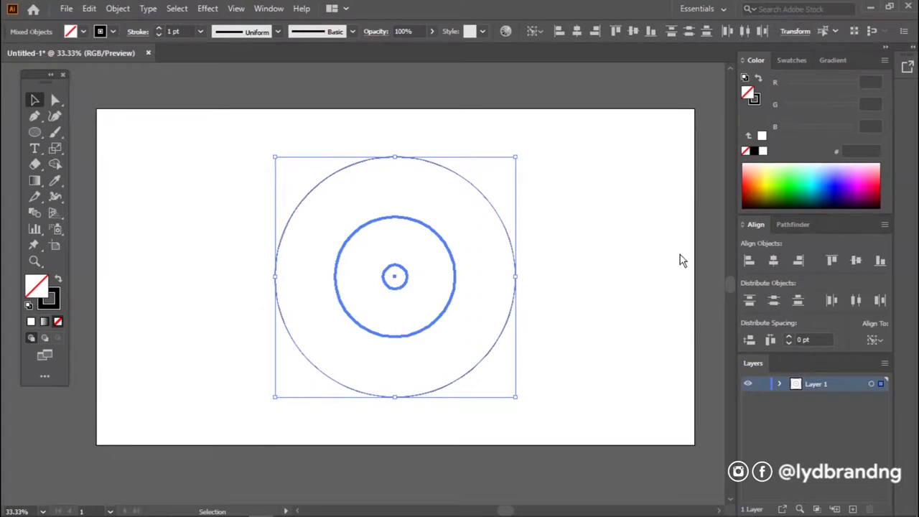
pyautogui.click(503, 225)
pyautogui.click(832, 261)
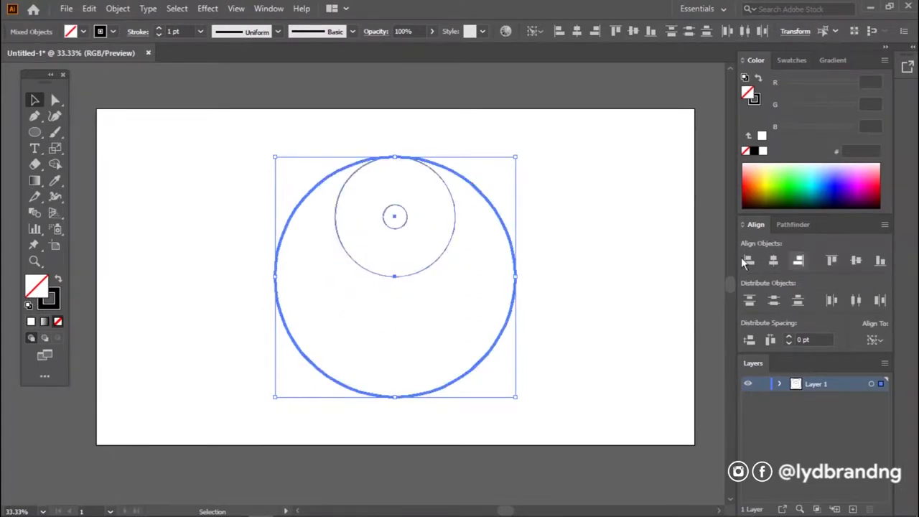
# Align the second circle pair to the big outer circle's bottom edge
pyautogui.click(562, 281)
pyautogui.click(441, 263)
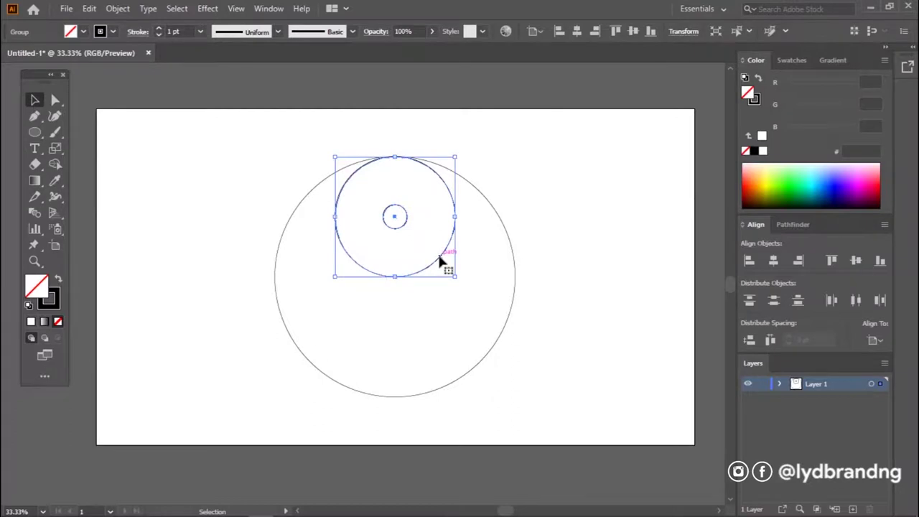
pyautogui.keyDown('shift'); pyautogui.click(516, 267); pyautogui.keyUp('shift')
pyautogui.click(533, 31)
pyautogui.click(557, 62)
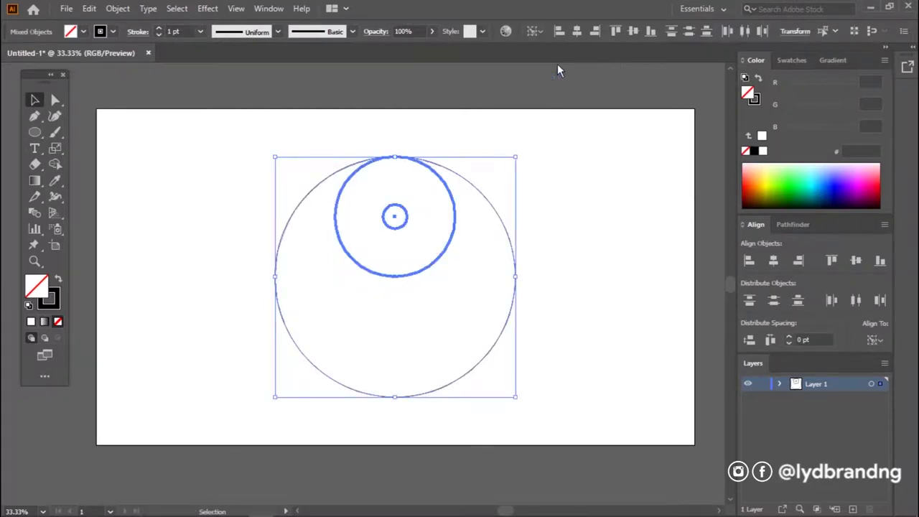
pyautogui.click(880, 262)
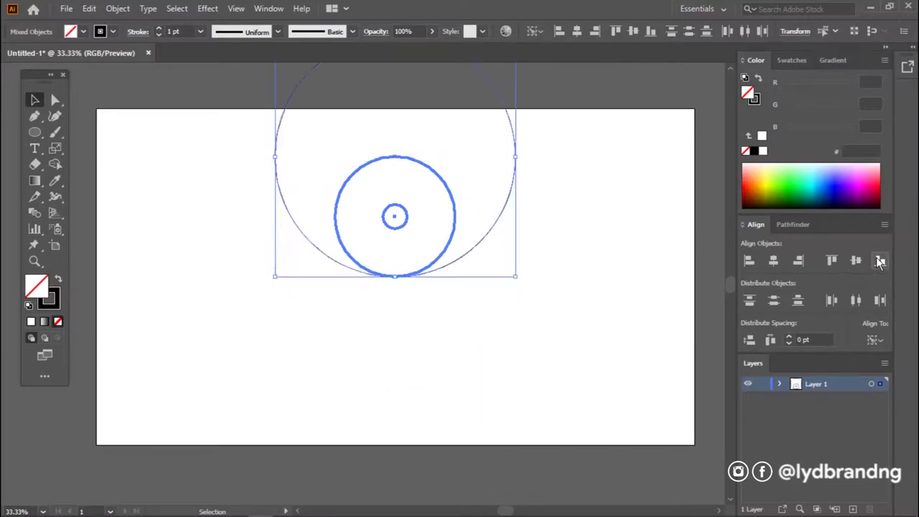
pyautogui.hotkey('ctrl', 'z')
pyautogui.click(449, 250)
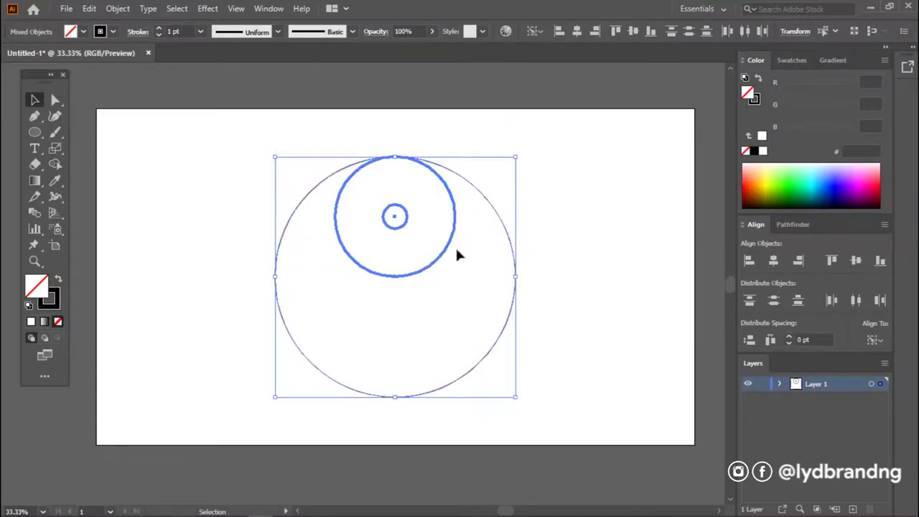
pyautogui.click(514, 257)
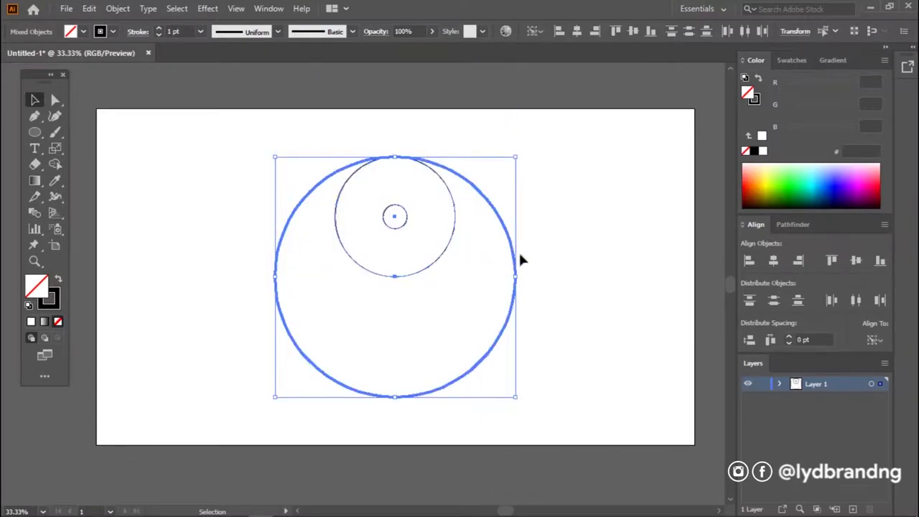
pyautogui.click(880, 261)
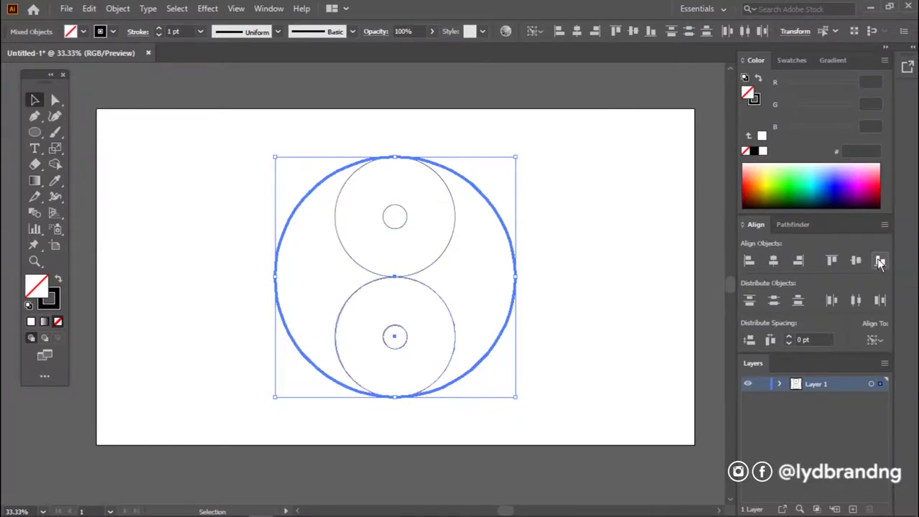
# Select all the circles for shape building
pyautogui.click(164, 206)
pyautogui.moveTo(198, 152)
pyautogui.mouseDown()
pyautogui.moveTo(563, 386)
pyautogui.moveTo(579, 407)
pyautogui.mouseUp()
pyautogui.click(62, 142)
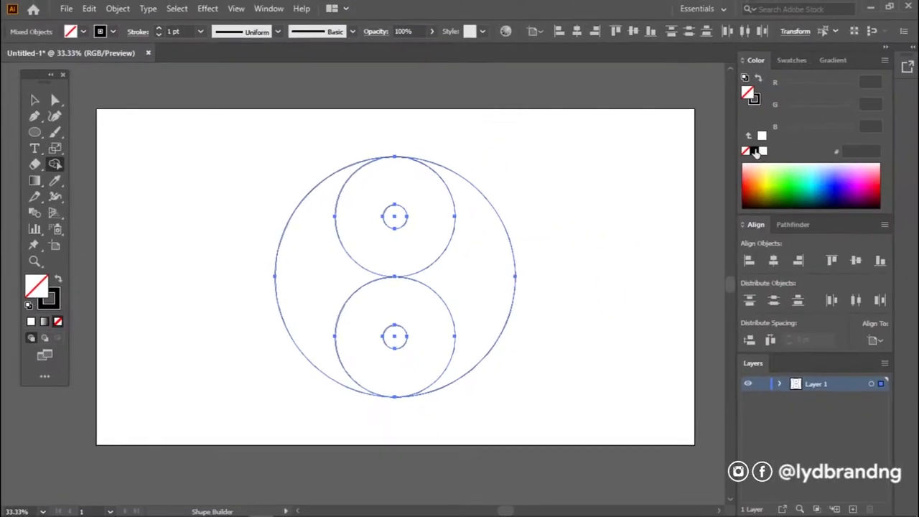
# With black fill and no stroke, merge the lower circle and right region
pyautogui.click(753, 151)
pyautogui.click(59, 305)
pyautogui.click(746, 151)
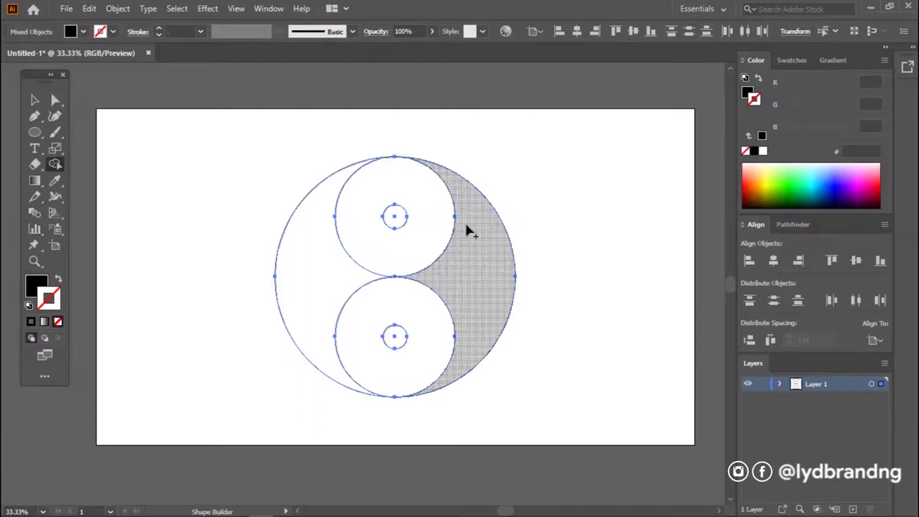
pyautogui.moveTo(428, 323); pyautogui.dragTo(483, 273)
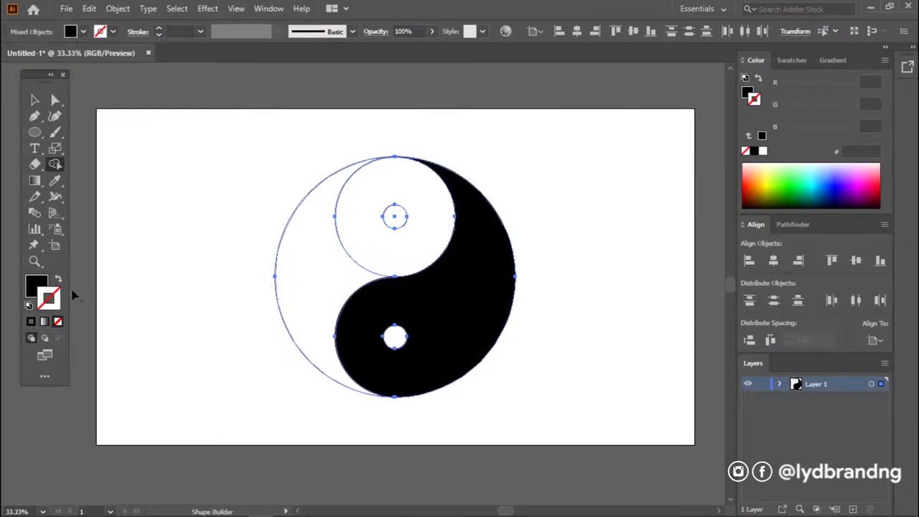
# Merge the left region and upper circle into a white shape
pyautogui.click(35, 286)
pyautogui.click(762, 152)
pyautogui.moveTo(310, 275); pyautogui.dragTo(353, 223)
pyautogui.click(36, 101)
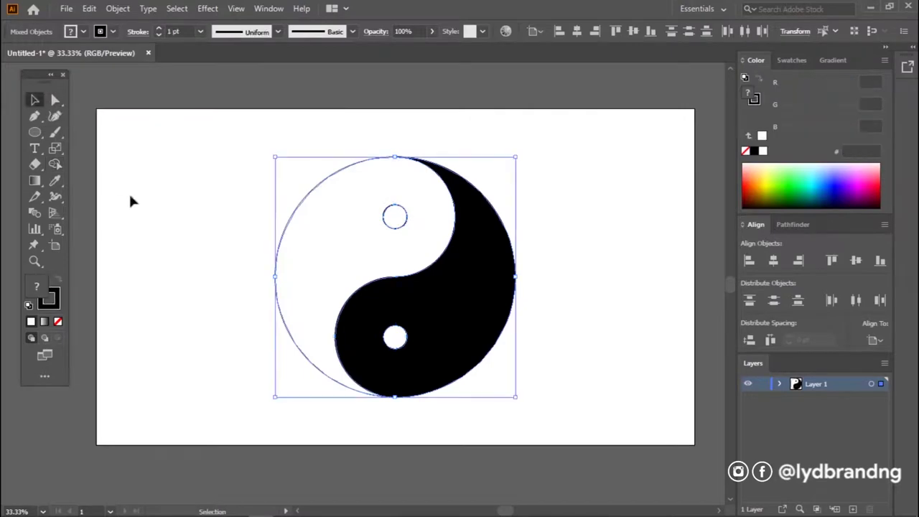
# Give both the white and black swirl shapes a 10 pt outline
pyautogui.click(151, 218)
pyautogui.click(281, 245)
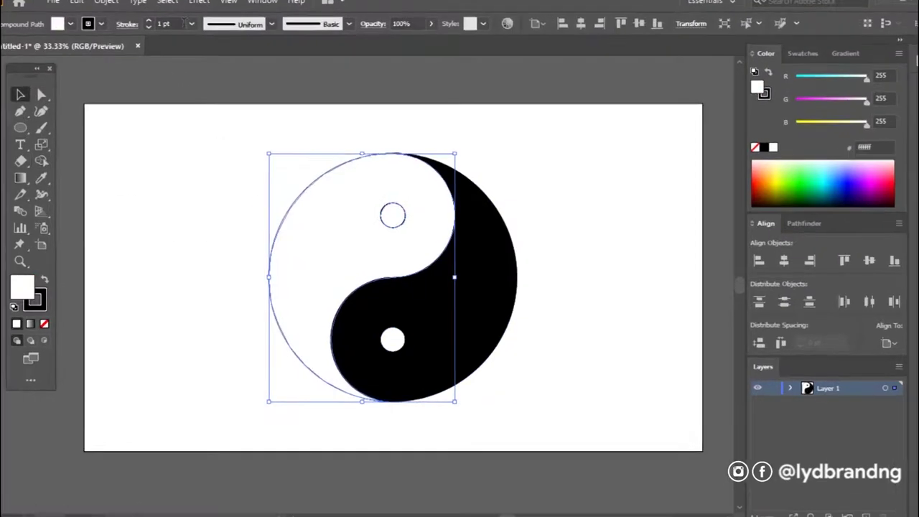
pyautogui.click(201, 31)
pyautogui.click(123, 208)
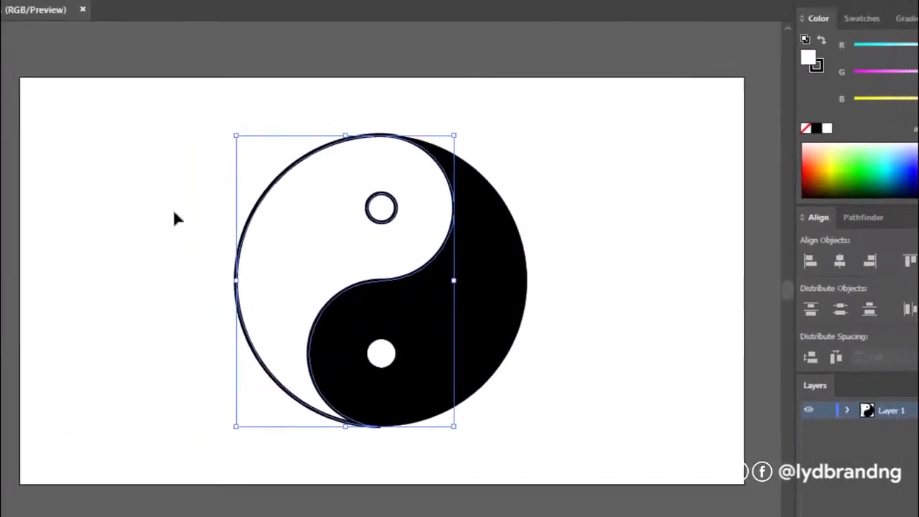
pyautogui.click(487, 347)
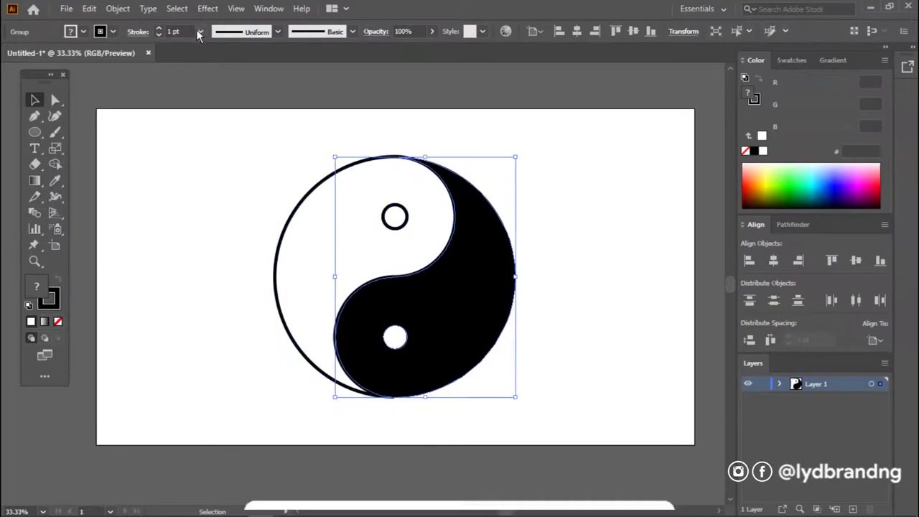
pyautogui.click(201, 31)
pyautogui.click(229, 225)
pyautogui.click(229, 224)
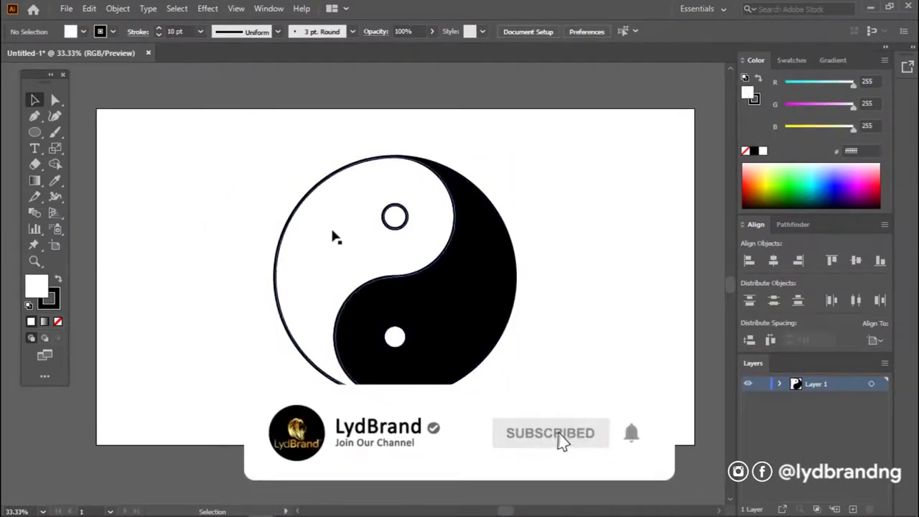
# Fill the small top ring black
pyautogui.click(392, 228)
pyautogui.click(32, 320)
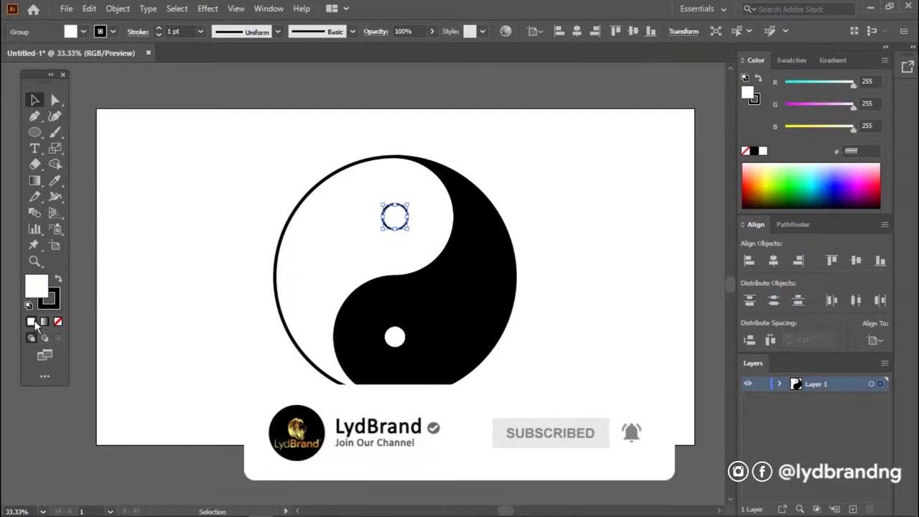
pyautogui.click(752, 152)
pyautogui.click(181, 307)
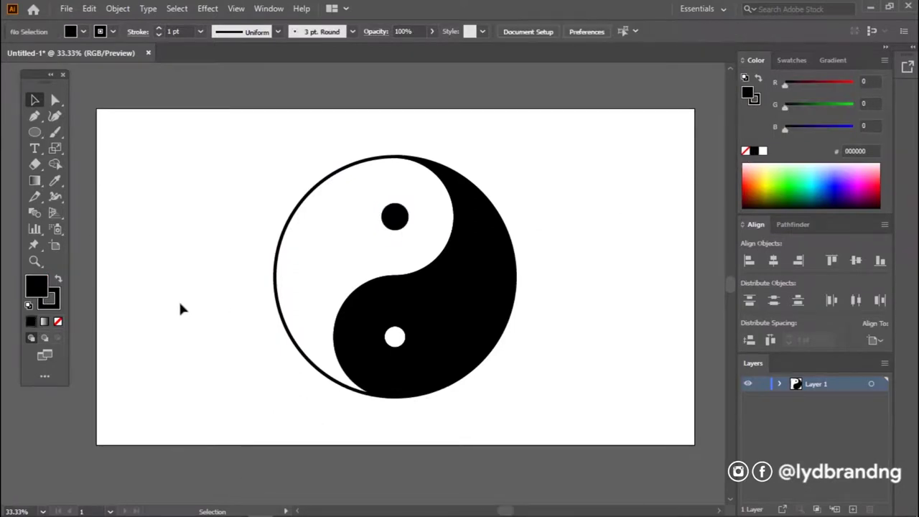
# Ungroup the artwork and make the small lower dot's fill and outline white
pyautogui.rightClick(423, 346)
pyautogui.click(461, 217)
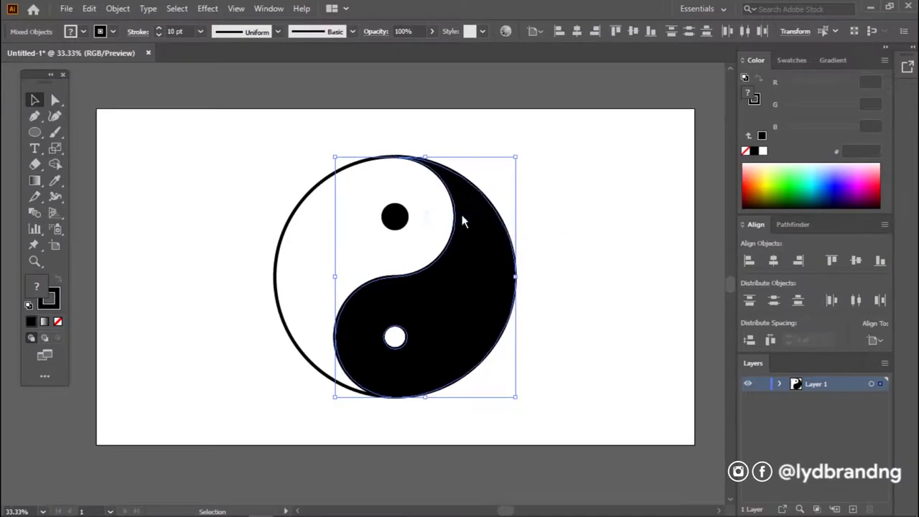
pyautogui.click(644, 406)
pyautogui.click(397, 338)
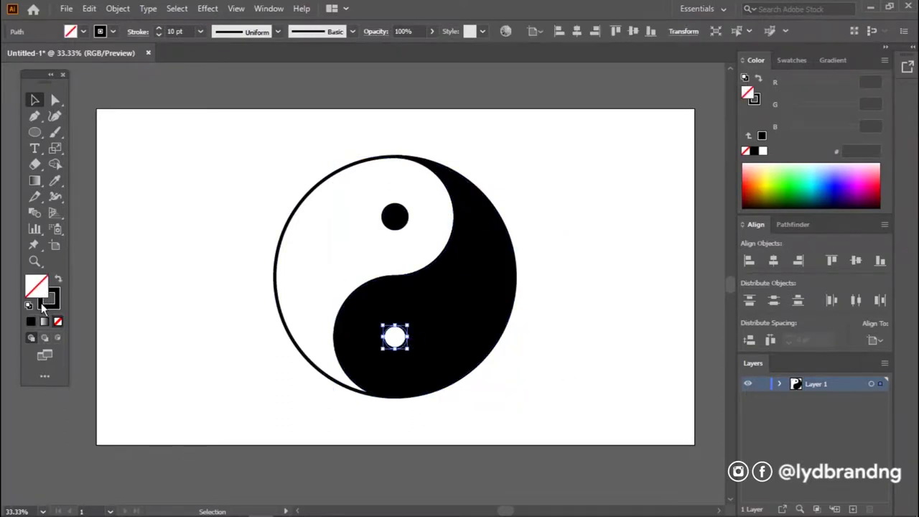
pyautogui.click(762, 151)
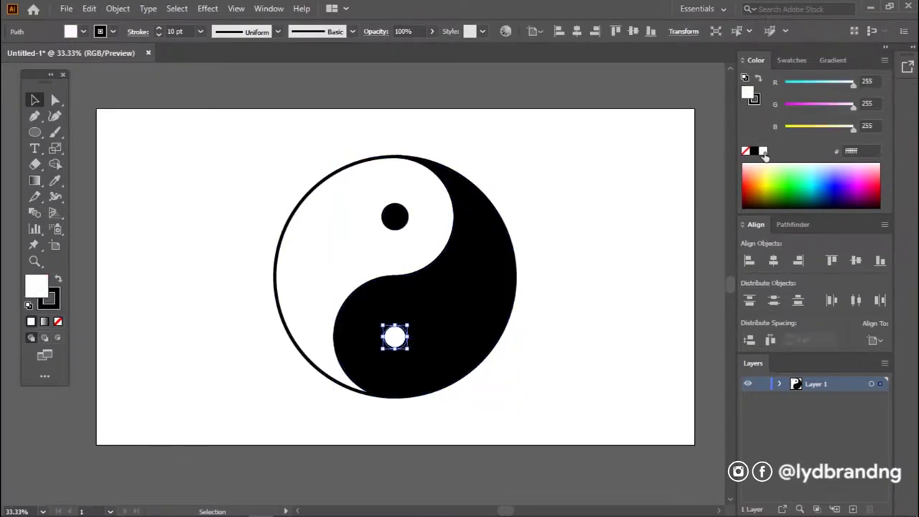
pyautogui.click(57, 301)
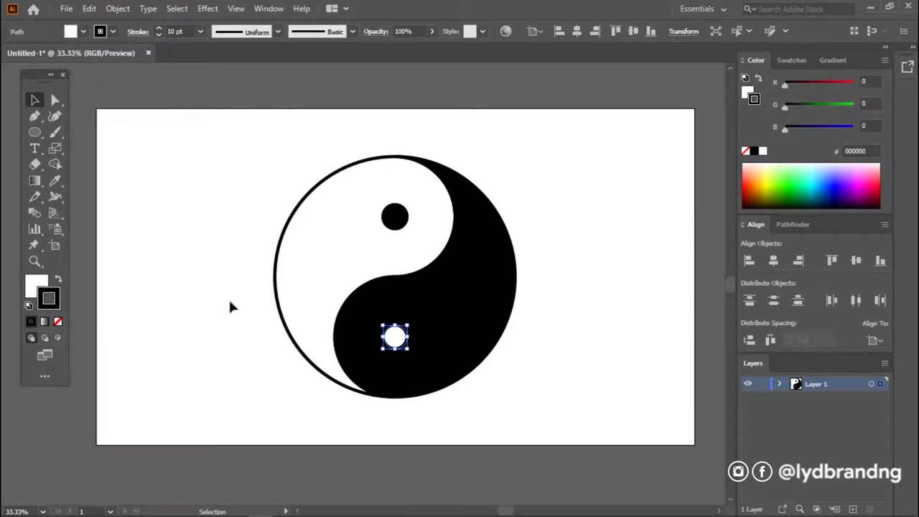
pyautogui.click(763, 152)
pyautogui.click(226, 312)
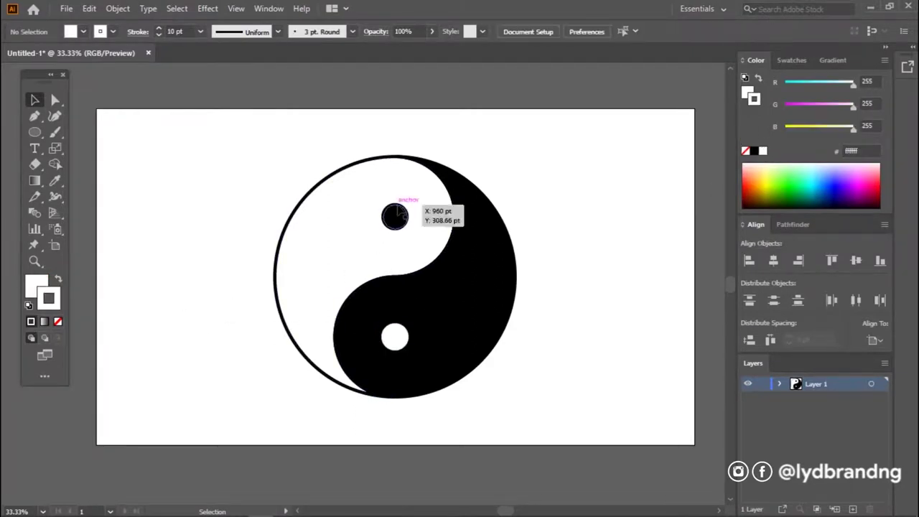
# Ungroup the top black dot from the artwork
pyautogui.click(397, 214)
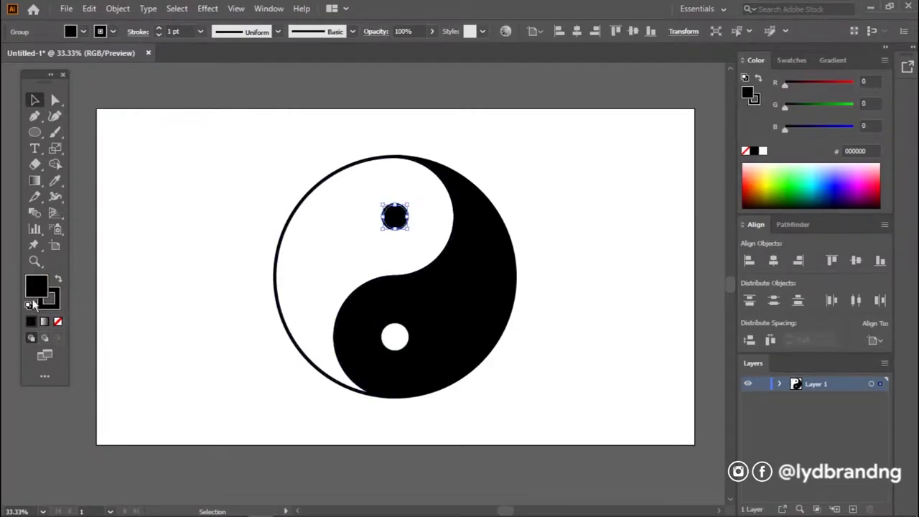
pyautogui.rightClick(302, 258)
pyautogui.click(322, 369)
pyautogui.click(213, 323)
pyautogui.click(391, 227)
# Marquee-select all yin-yang parts and group them together
pyautogui.moveTo(230, 139); pyautogui.dragTo(493, 347)
pyautogui.moveTo(543, 426); pyautogui.dragTo(544, 426)
pyautogui.rightClick(455, 318)
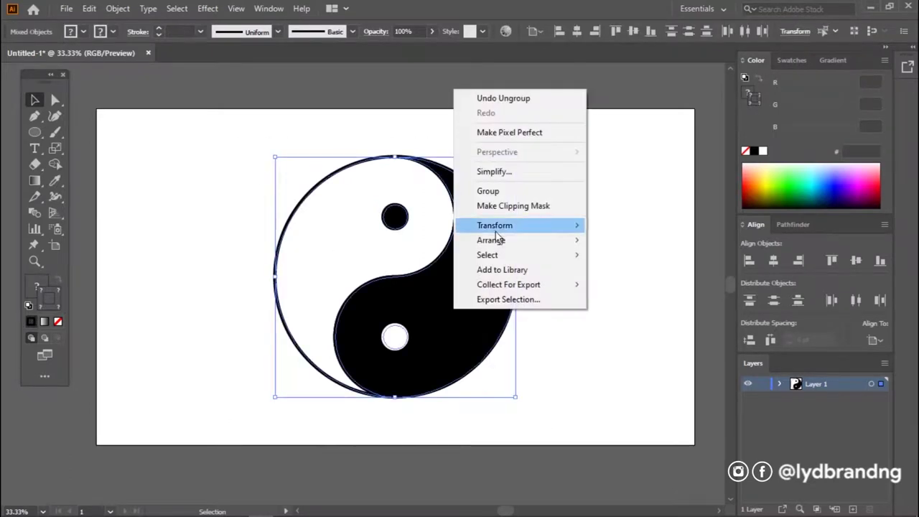
pyautogui.click(509, 191)
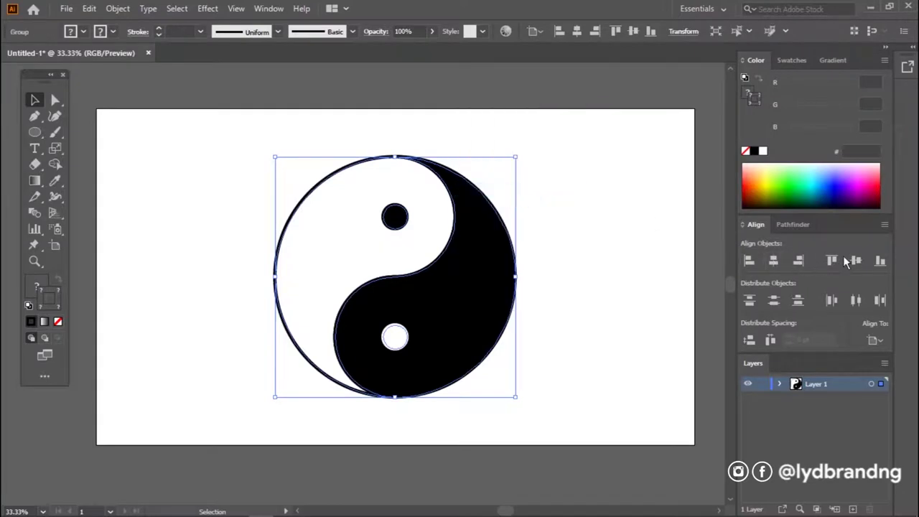
pyautogui.click(632, 284)
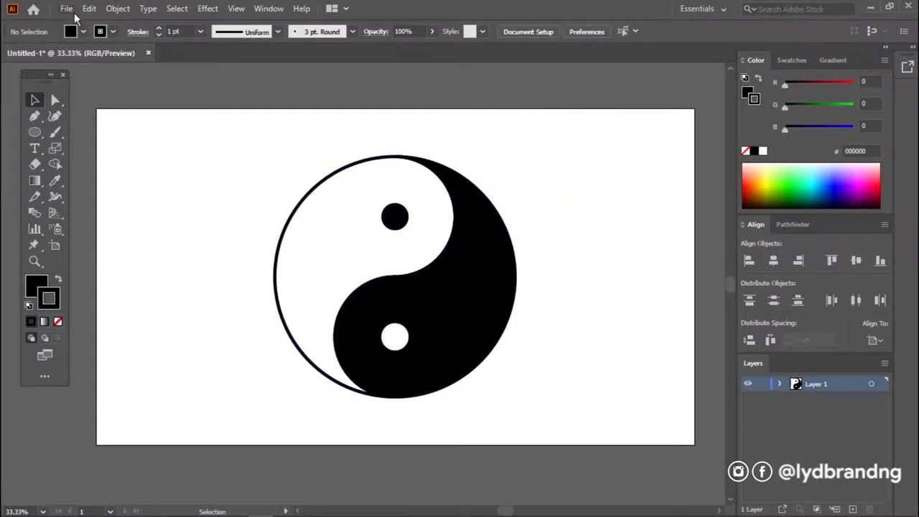
pyautogui.click(343, 237)
# Export the yin-yang as a 300 ppi PNG into the LOGO folder
pyautogui.rightClick(345, 240)
pyautogui.click(215, 180)
pyautogui.click(66, 9)
pyautogui.click(305, 259)
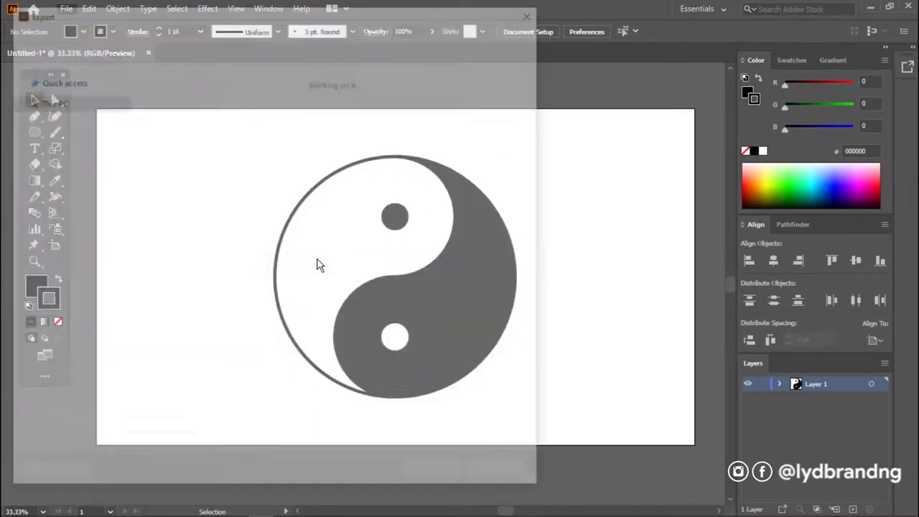
pyautogui.click(211, 32)
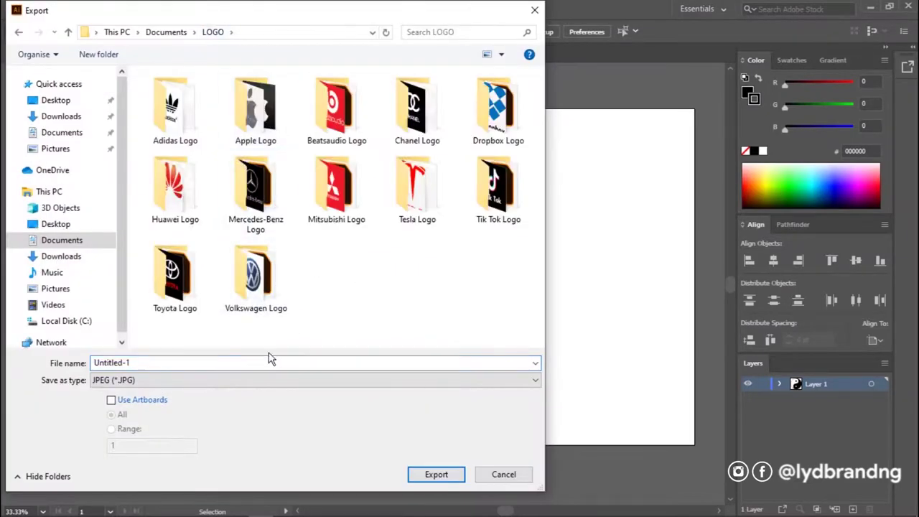
pyautogui.click(168, 379)
pyautogui.click(160, 307)
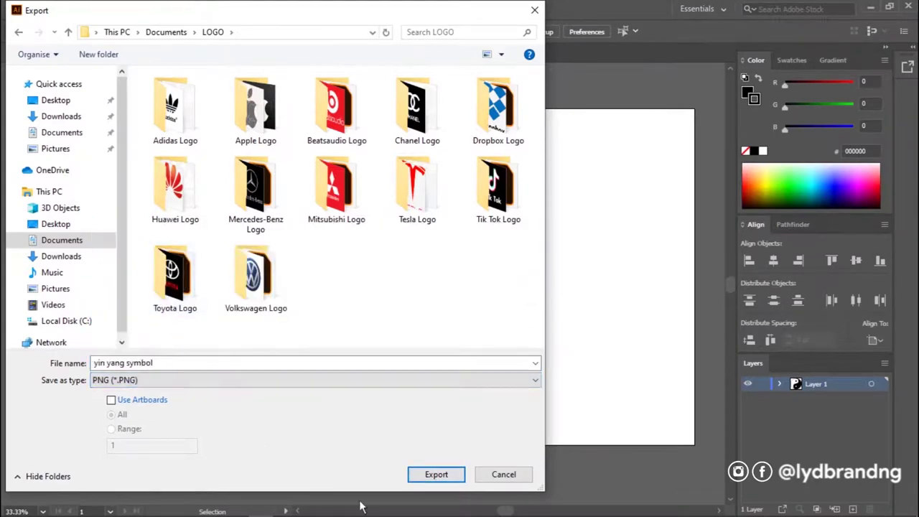
pyautogui.click(429, 475)
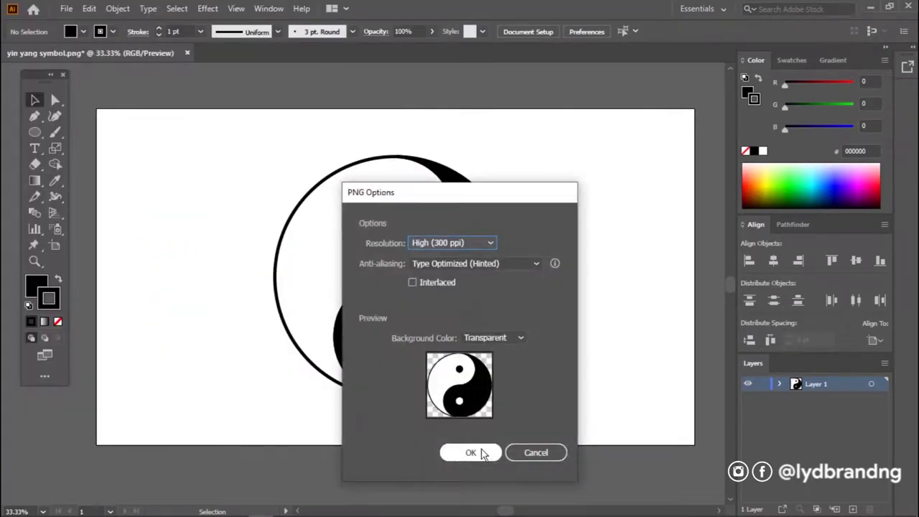
pyautogui.click(467, 453)
# Draw a rectangle covering the whole artboard
pyautogui.click(31, 102)
pyautogui.click(122, 99)
pyautogui.moveTo(96, 109)
pyautogui.mouseDown()
pyautogui.moveTo(621, 366)
pyautogui.moveTo(695, 444)
pyautogui.mouseUp()
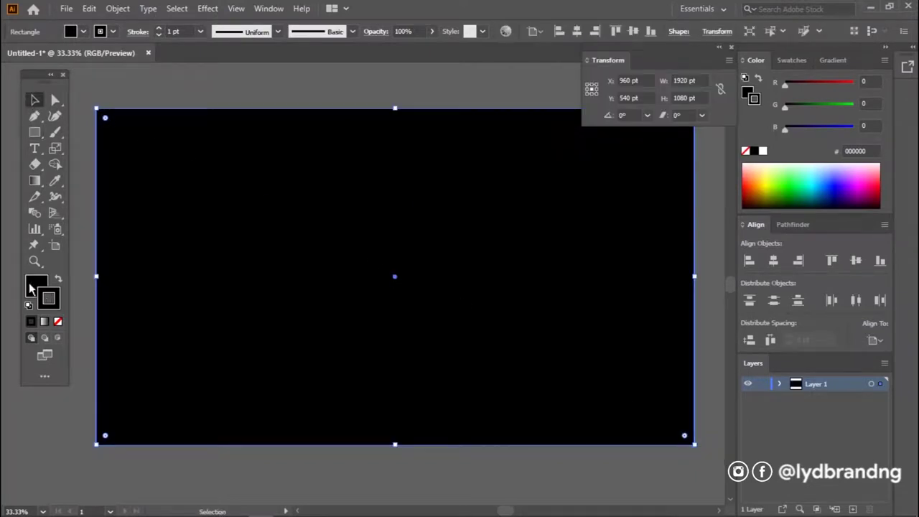
# Fill the artboard rectangle white, send it behind the yin-yang, and remove its outline
pyautogui.click(763, 150)
pyautogui.rightClick(683, 326)
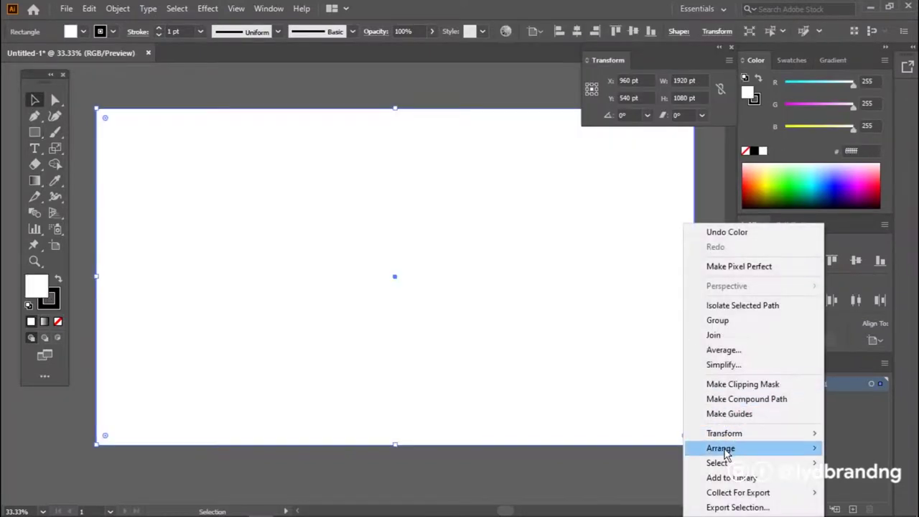
pyautogui.click(631, 429)
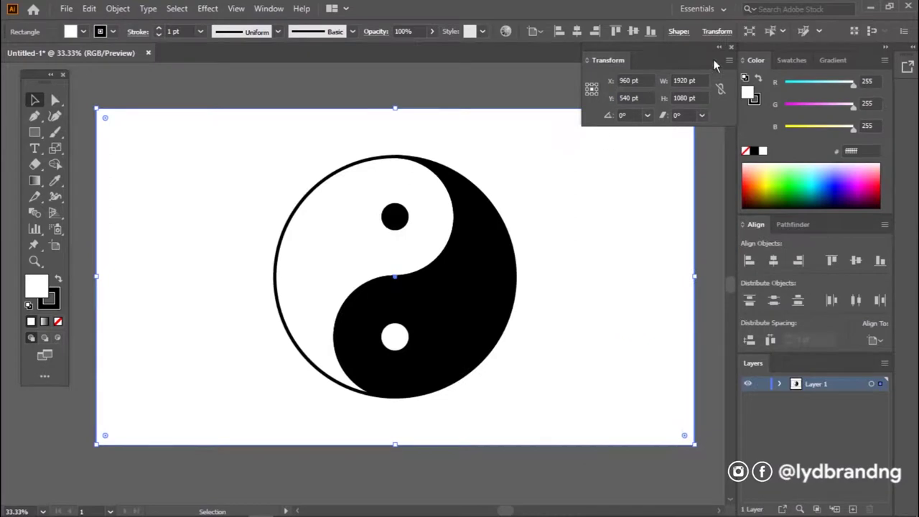
pyautogui.click(731, 47)
pyautogui.click(58, 305)
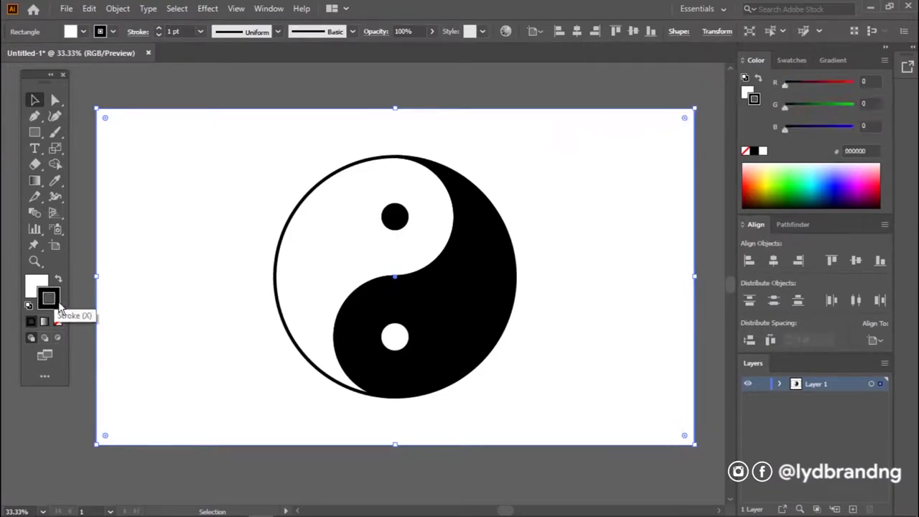
pyautogui.click(57, 322)
pyautogui.click(79, 294)
pyautogui.click(120, 285)
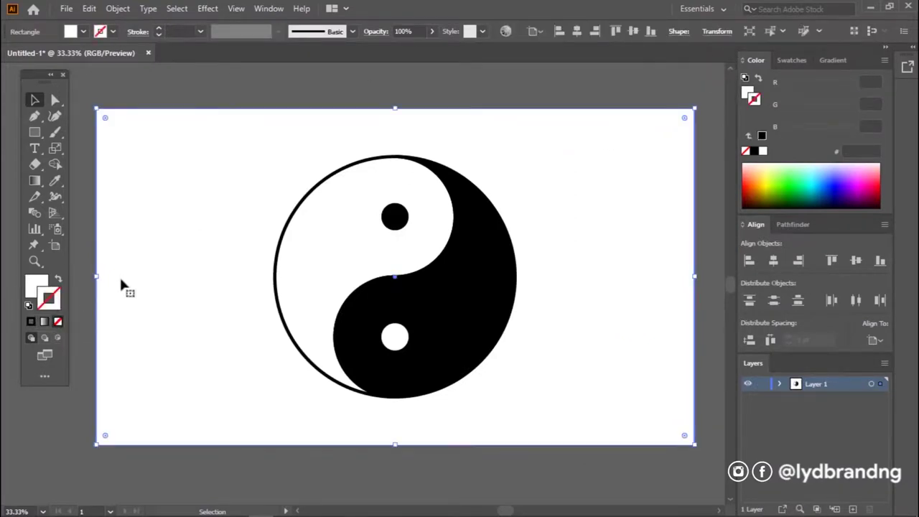
# Export the artwork as a JPEG named 'yin yang symbol' with default JPEG options
pyautogui.click(38, 291)
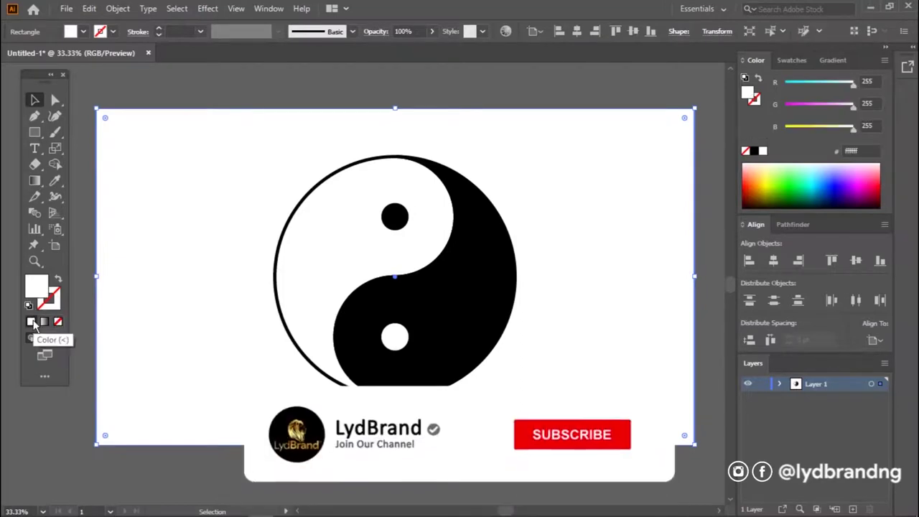
pyautogui.click(83, 297)
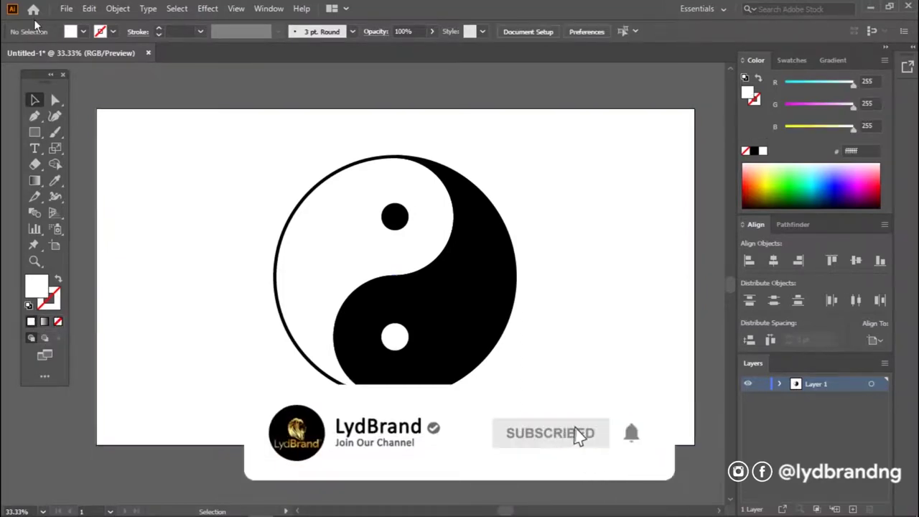
pyautogui.click(66, 8)
pyautogui.click(303, 260)
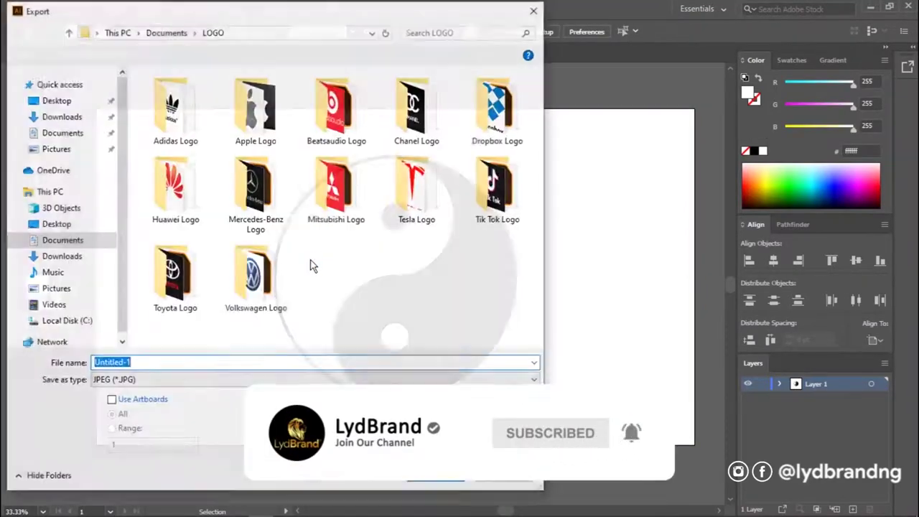
pyautogui.write('yin yang symbol')
pyautogui.click(410, 428)
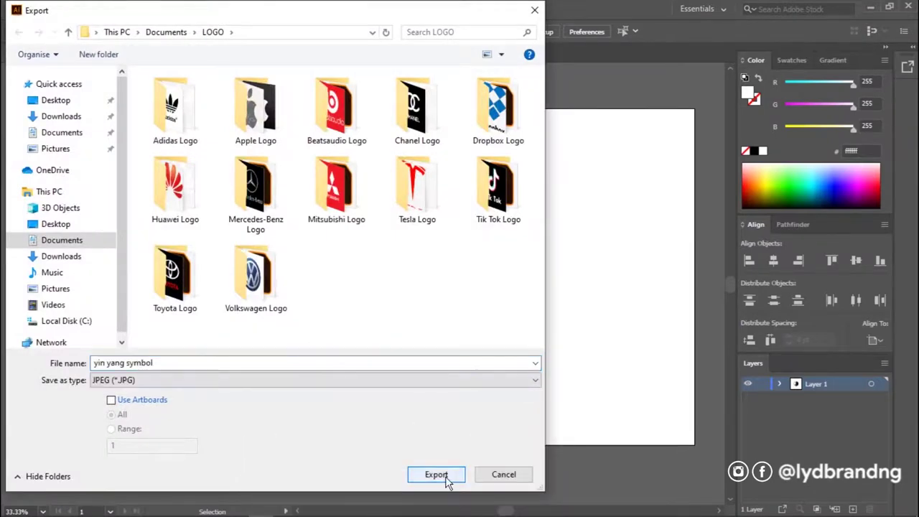
pyautogui.click(445, 476)
pyautogui.click(518, 443)
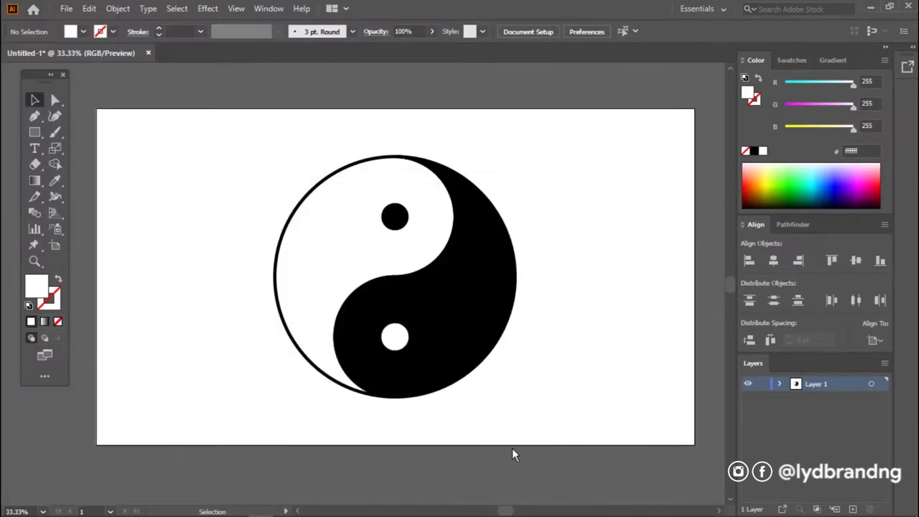
pyautogui.click(136, 508)
# Open yin yang symbol.jpg in Photos and zoom and pan across the image
pyautogui.doubleClick(334, 254)
pyautogui.scroll(2, 512, 289)
pyautogui.moveTo(476, 175)
pyautogui.mouseDown()
pyautogui.moveTo(495, 367)
pyautogui.moveTo(504, 158)
pyautogui.moveTo(514, 325)
pyautogui.mouseUp()
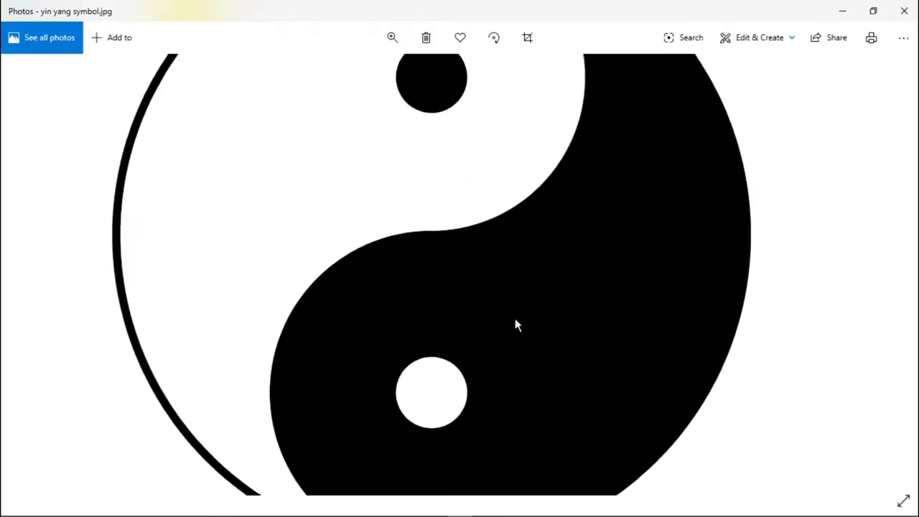
pyautogui.scroll(-2, 515, 325)
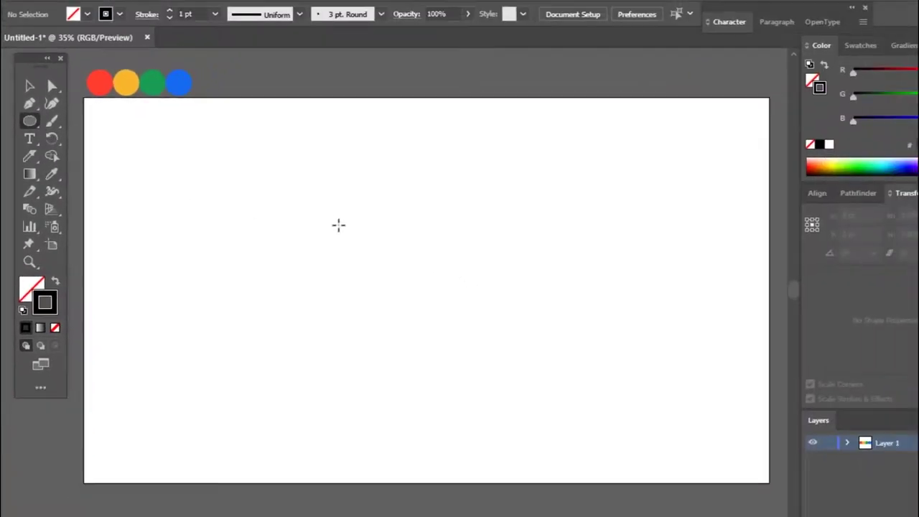
# Draw a circle, knife-cut it vertically, delete the left half and reposition the right half
pyautogui.moveTo(323, 139); pyautogui.dragTo(456, 271)
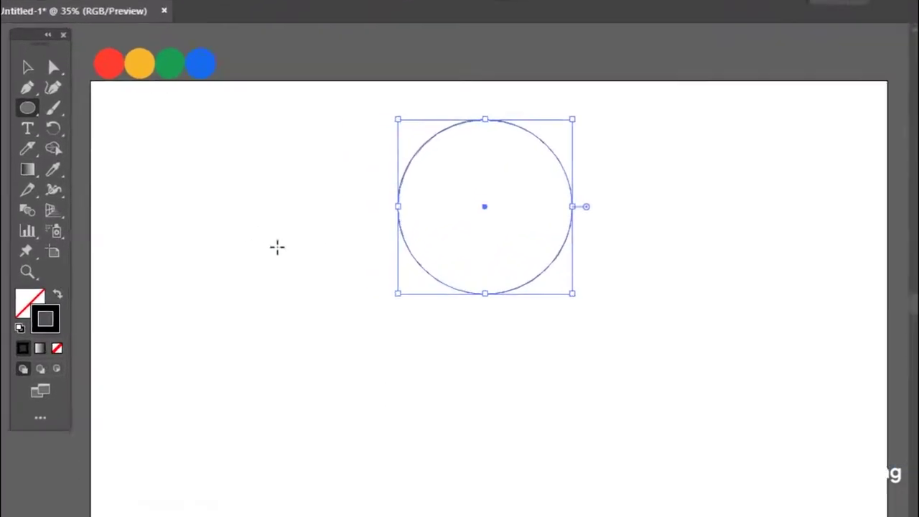
pyautogui.click(29, 163)
pyautogui.click(108, 188)
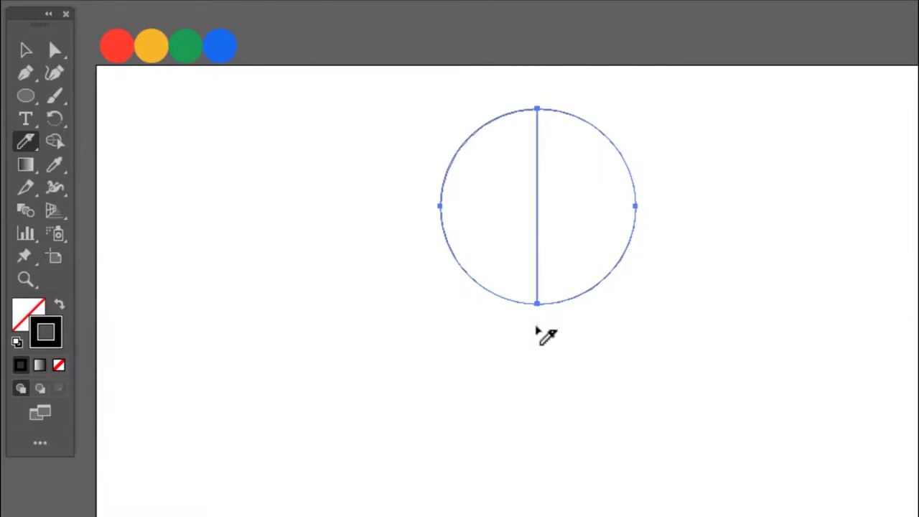
pyautogui.press('v')
pyautogui.click(427, 247)
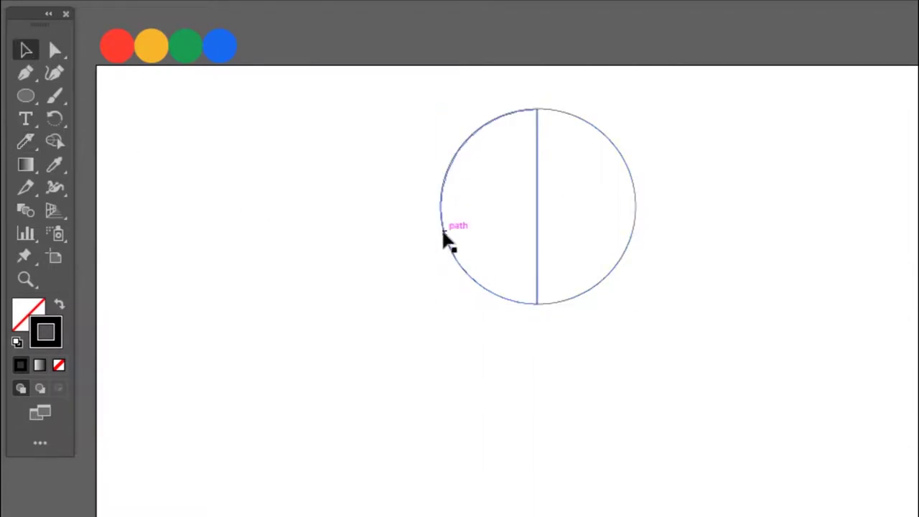
pyautogui.press('Delete')
pyautogui.moveTo(535, 244); pyautogui.dragTo(501, 234)
pyautogui.click(756, 195)
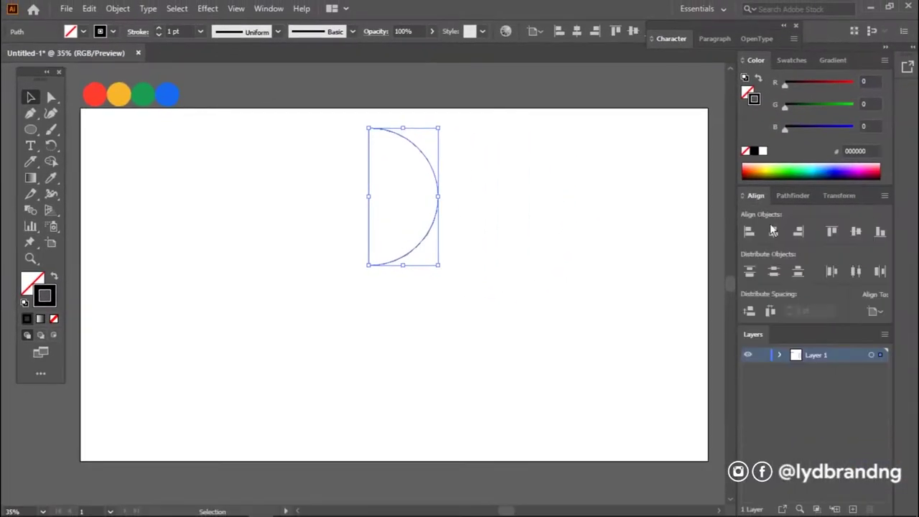
# Make three 90° rotated copies of the half-circle around its bottom corner, forming a four-blade pinwheel
pyautogui.click(774, 229)
pyautogui.click(51, 146)
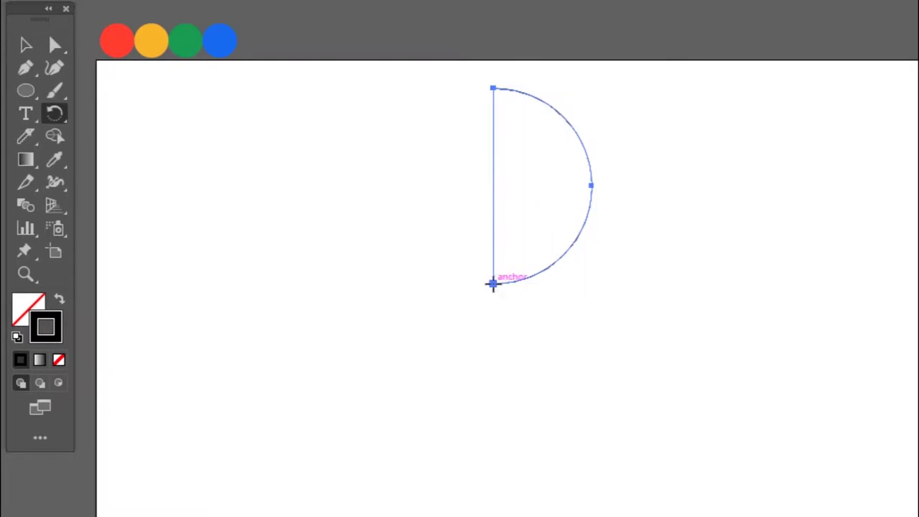
pyautogui.keyDown('alt'); pyautogui.click(492, 283); pyautogui.keyUp('alt')
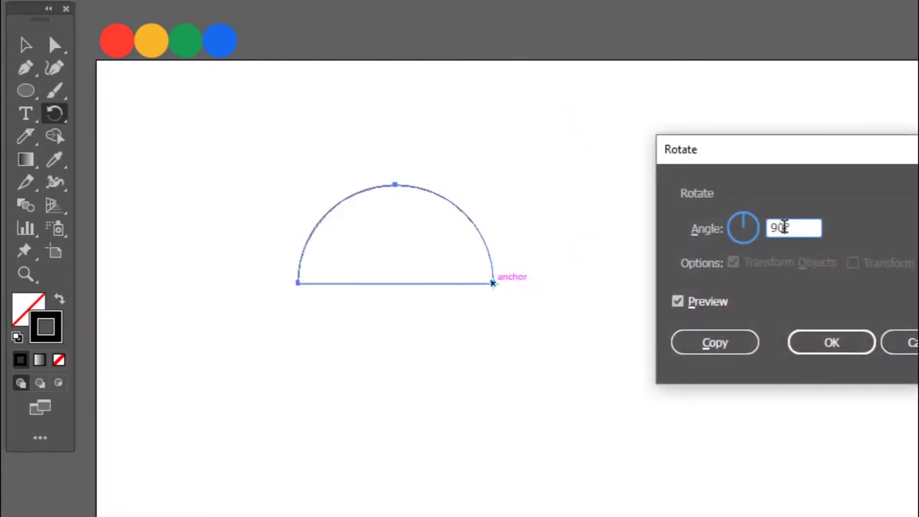
pyautogui.click(704, 351)
pyautogui.hotkey('ctrl', 'd')
pyautogui.hotkey('ctrl', 'd')
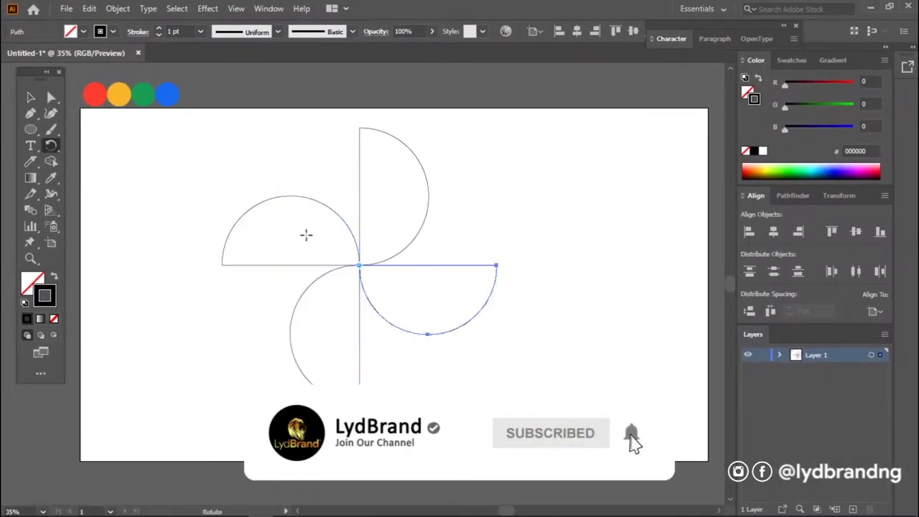
pyautogui.moveTo(495, 383); pyautogui.dragTo(495, 383)
pyautogui.moveTo(437, 336); pyautogui.dragTo(452, 349)
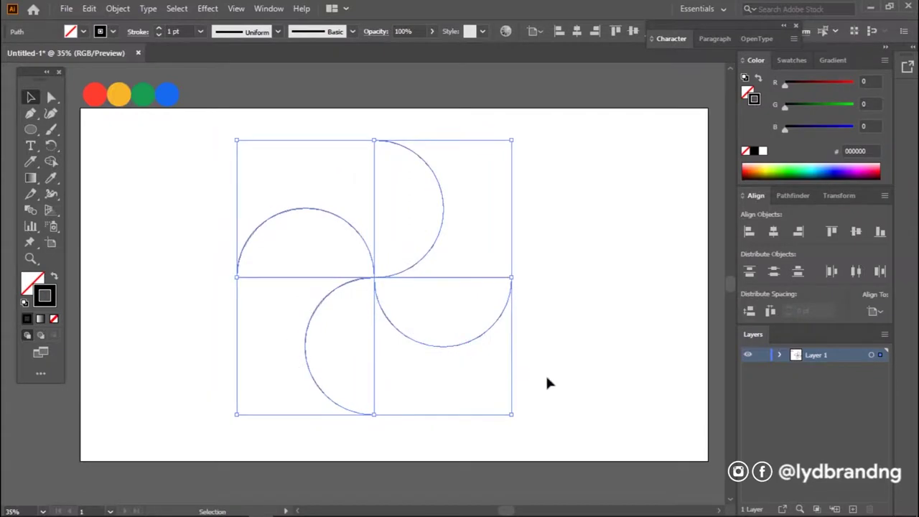
# Fill the top half-circle with the red sample colour using the Eyedropper
pyautogui.click(114, 244)
pyautogui.click(374, 197)
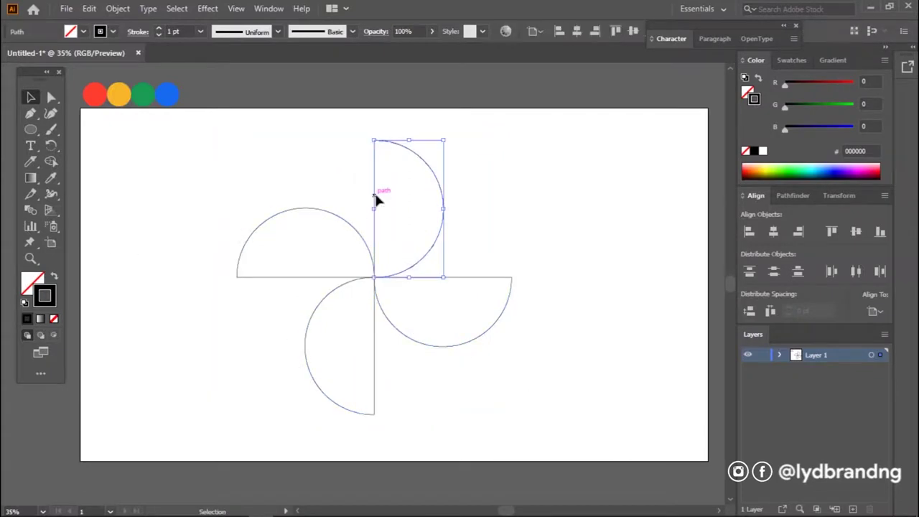
pyautogui.click(51, 177)
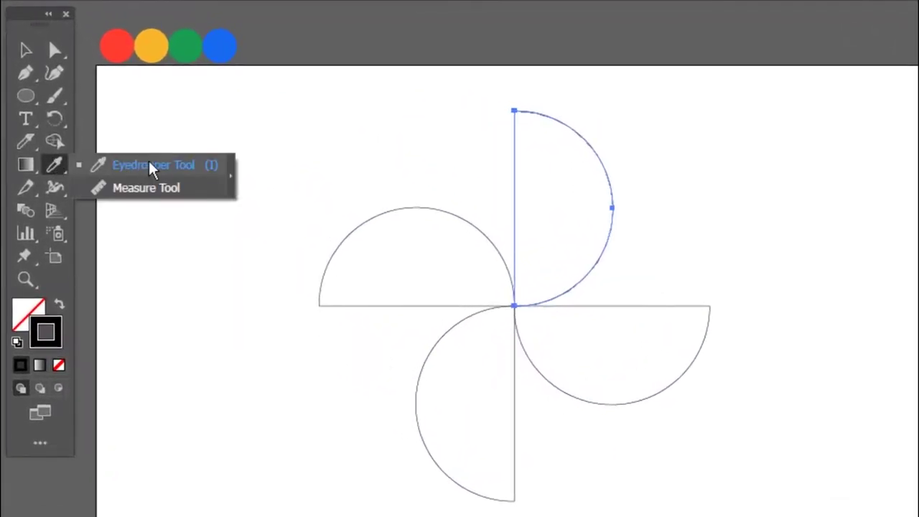
pyautogui.click(150, 167)
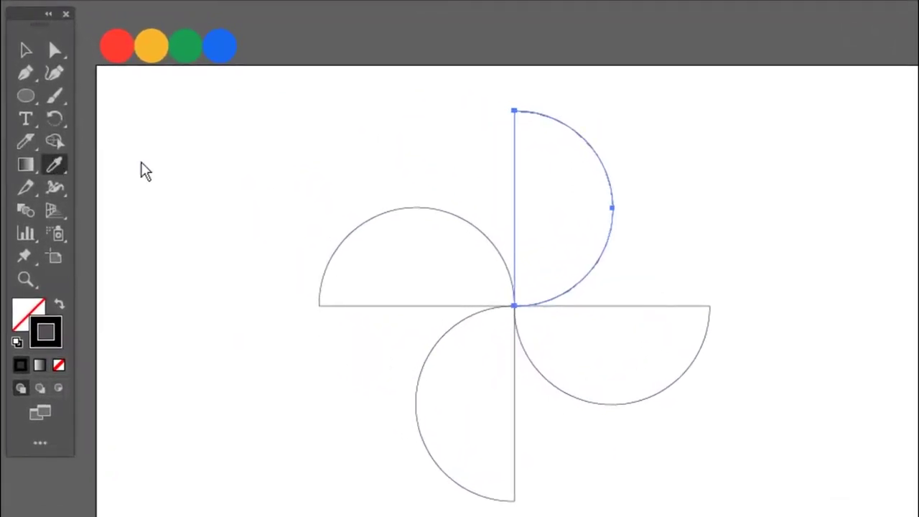
pyautogui.click(119, 47)
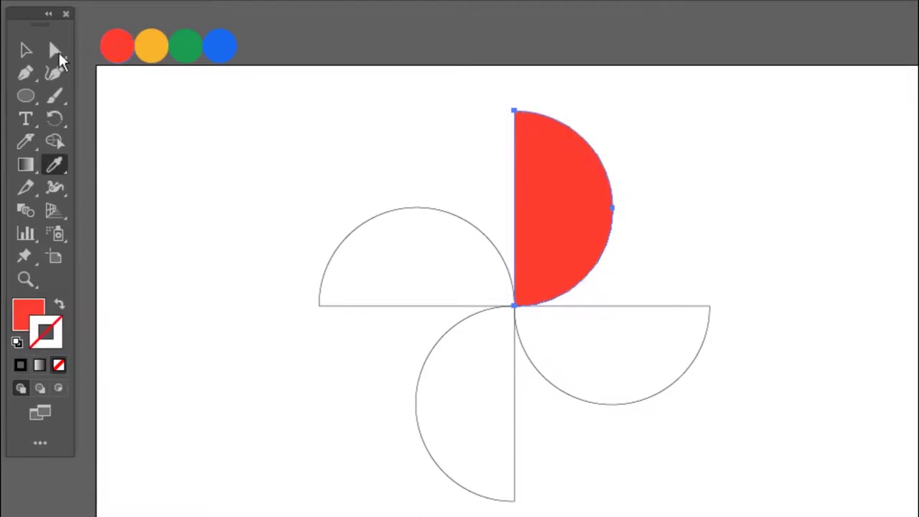
pyautogui.press('v')
# Fill the left half-circle yellow and the lower half-circle green from the samples
pyautogui.click(445, 308)
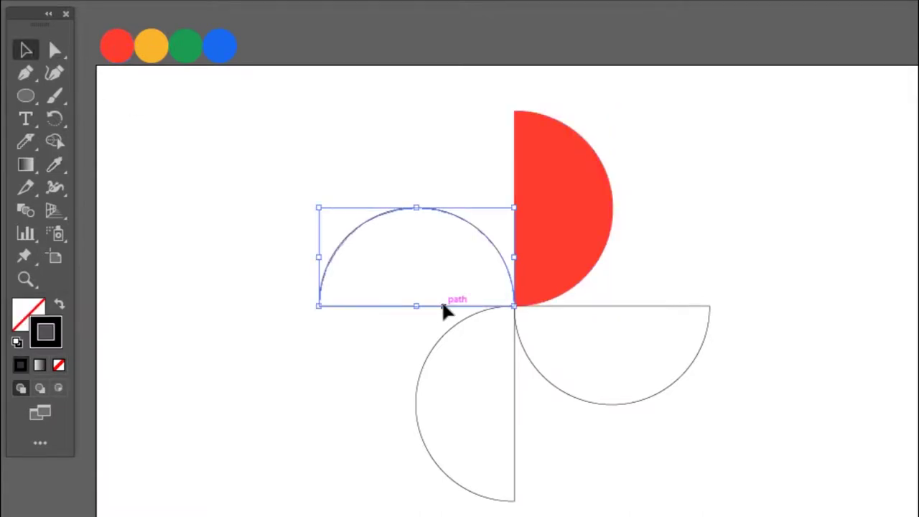
pyautogui.click(55, 165)
pyautogui.click(147, 50)
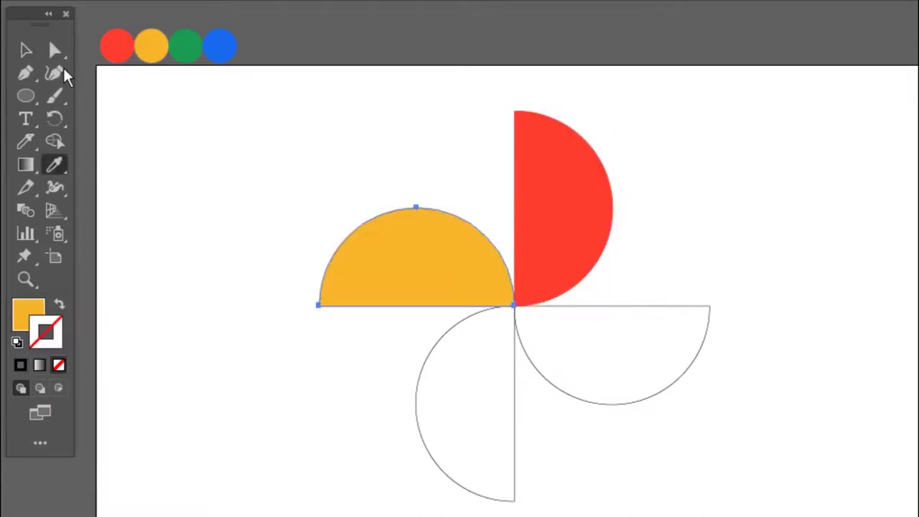
pyautogui.click(27, 50)
pyautogui.click(424, 374)
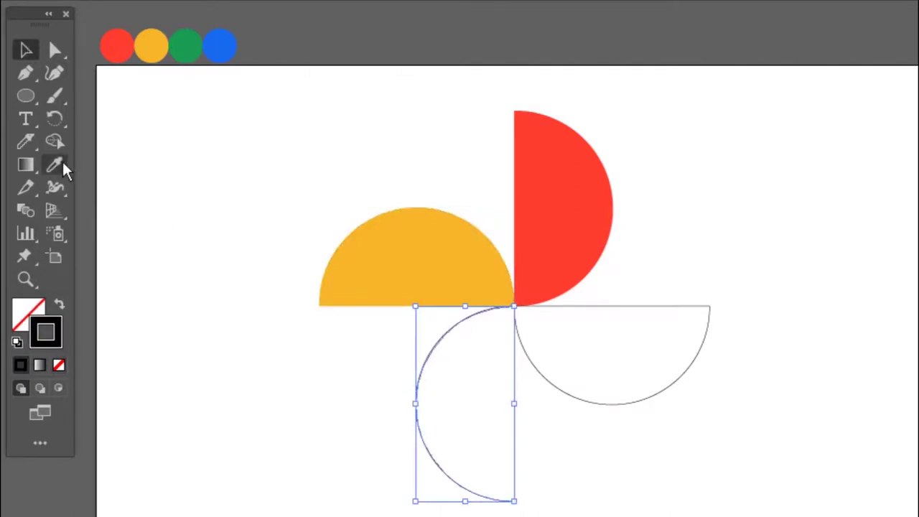
pyautogui.click(55, 165)
pyautogui.click(181, 49)
pyautogui.click(26, 49)
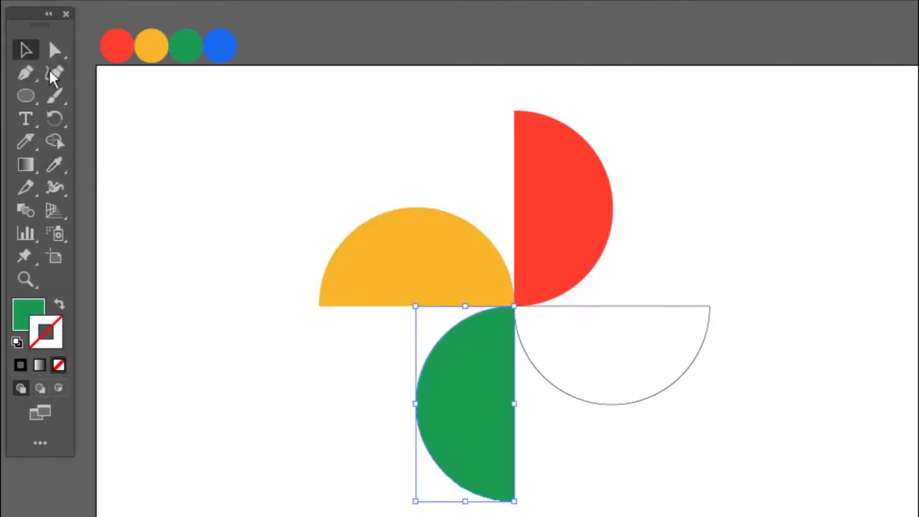
# Fill the right half-circle blue, then select all four coloured blades
pyautogui.click(571, 402)
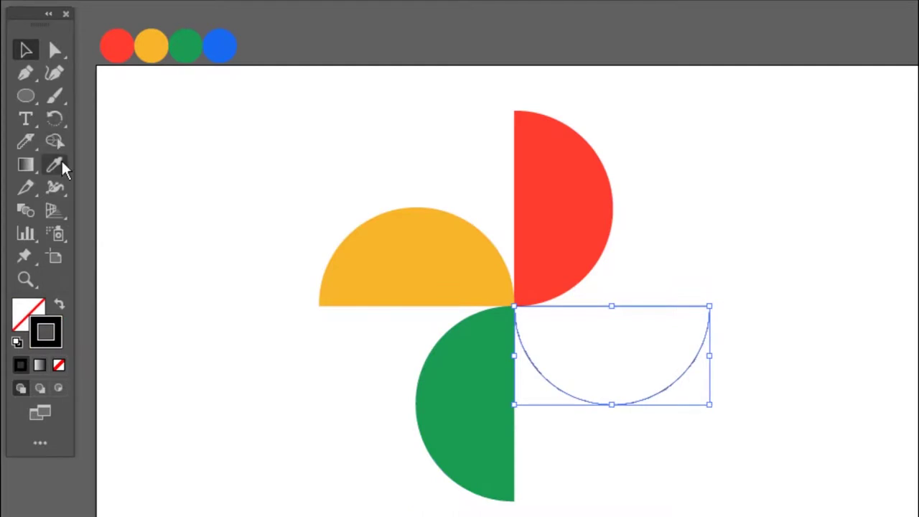
pyautogui.click(54, 165)
pyautogui.click(224, 48)
pyautogui.click(26, 50)
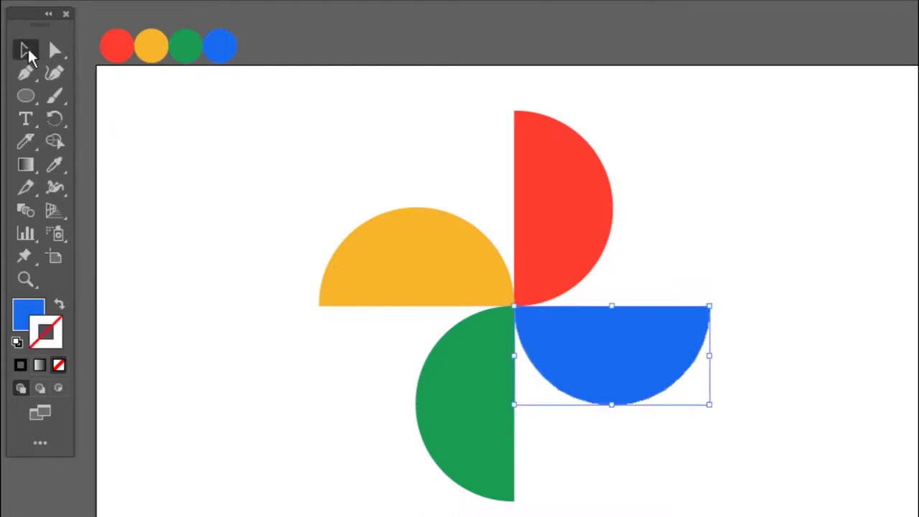
pyautogui.click(178, 205)
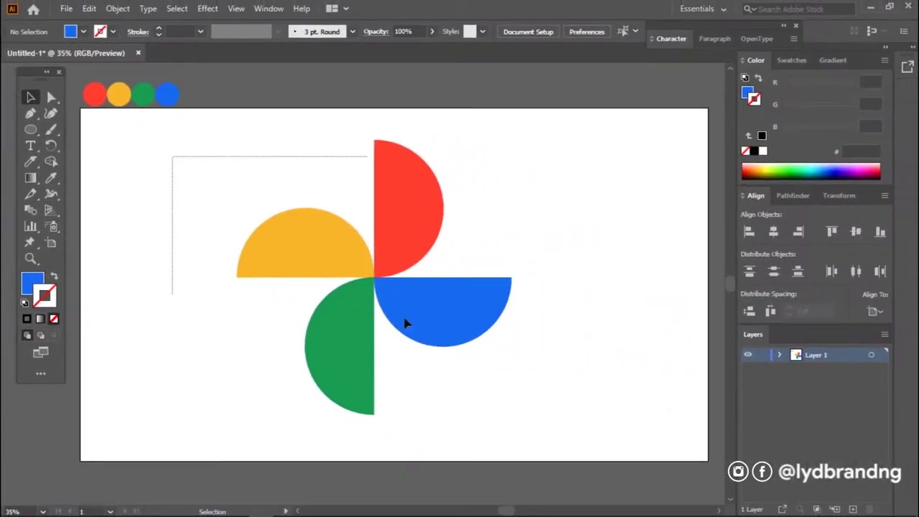
pyautogui.moveTo(405, 325); pyautogui.dragTo(540, 407)
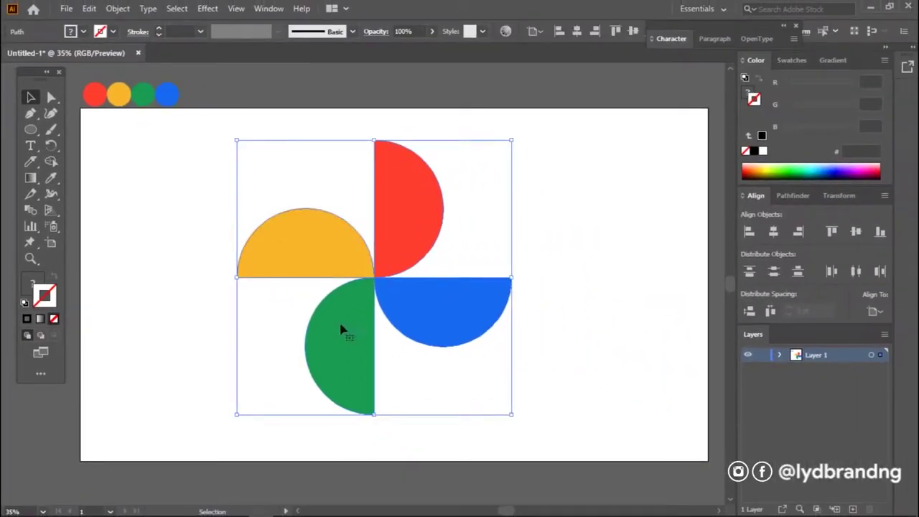
pyautogui.rightClick(318, 263)
# Group the four blades and centre the pinwheel horizontally and vertically on the artboard
pyautogui.click(372, 325)
pyautogui.click(774, 232)
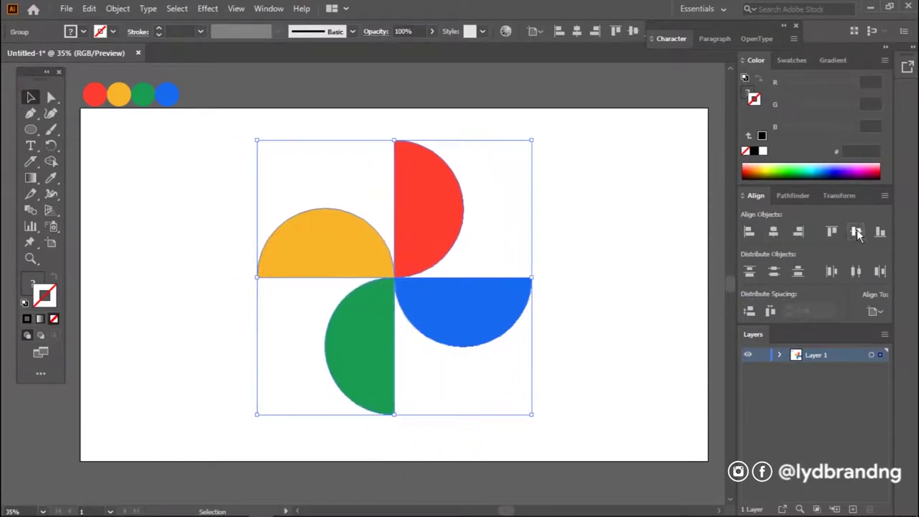
pyautogui.click(857, 231)
pyautogui.click(617, 269)
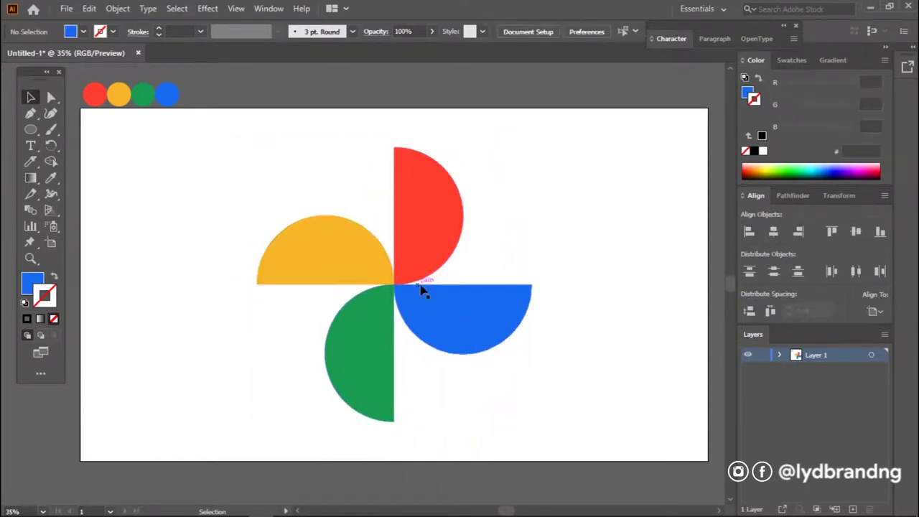
# Delete the four sample colour circles
pyautogui.moveTo(110, 100); pyautogui.dragTo(187, 143)
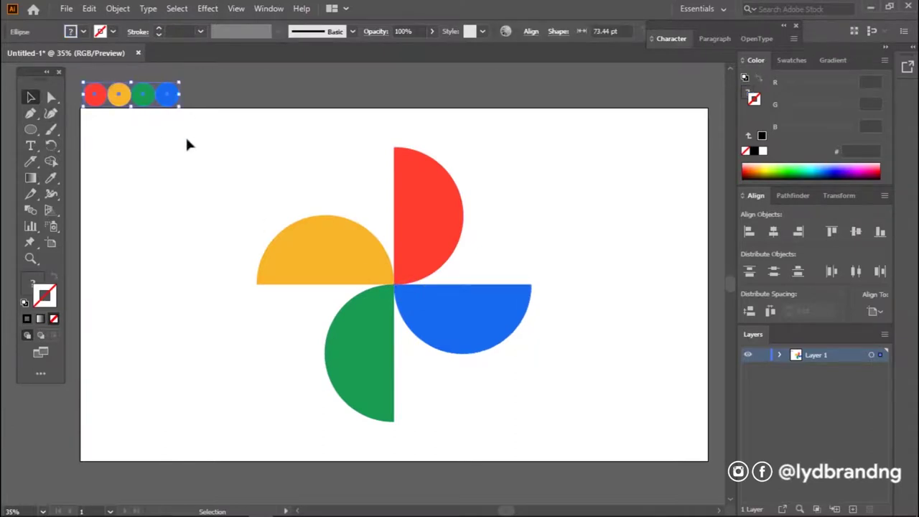
pyautogui.press('Delete')
pyautogui.scroll(3, 407, 325)
pyautogui.scroll(-1, 407, 325)
pyautogui.scroll(-2, 407, 324)
pyautogui.moveTo(452, 324); pyautogui.dragTo(454, 319)
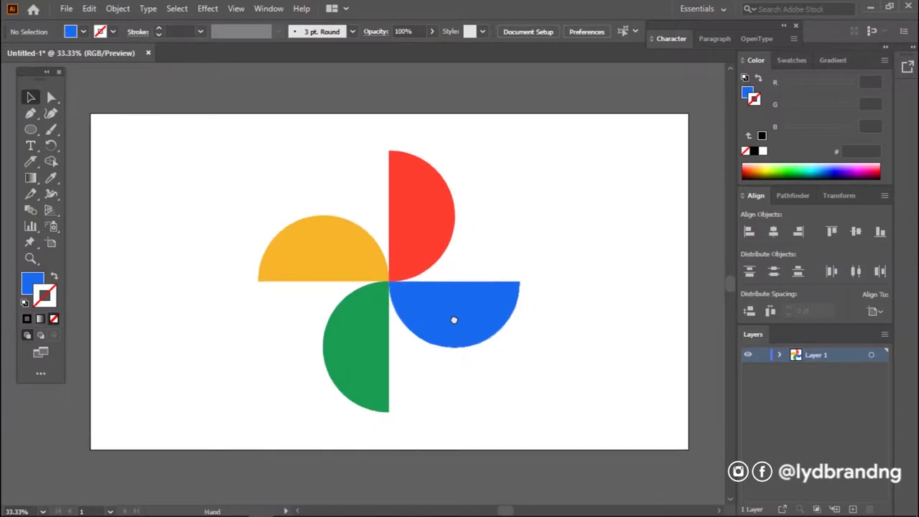
pyautogui.click(66, 9)
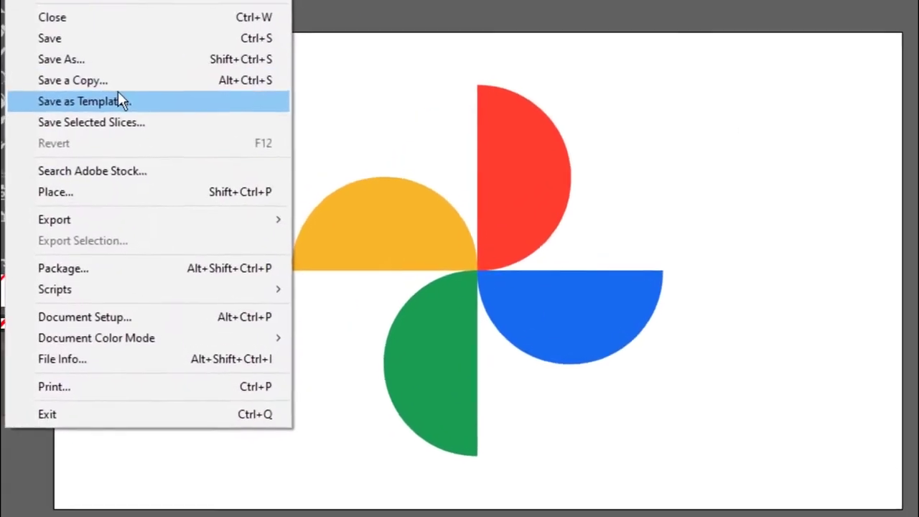
# Export the pinwheel as Google Photo New.png at 300 ppi with a transparent background
pyautogui.moveTo(143, 220)
pyautogui.click(375, 240)
pyautogui.write('Google Pho')
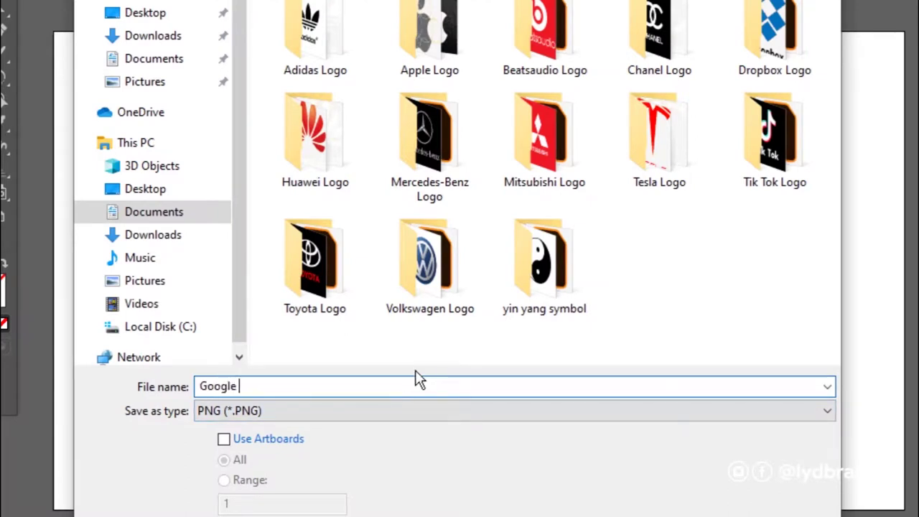
pyautogui.write('to New')
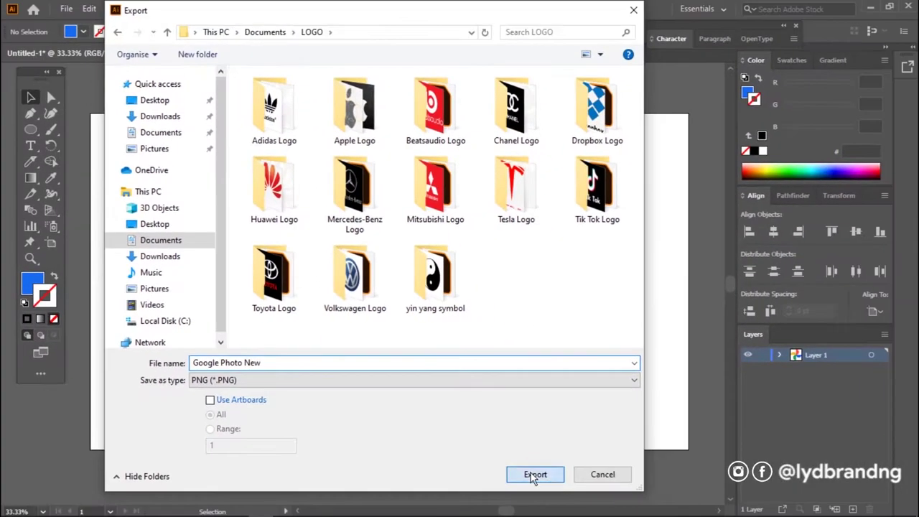
pyautogui.click(537, 474)
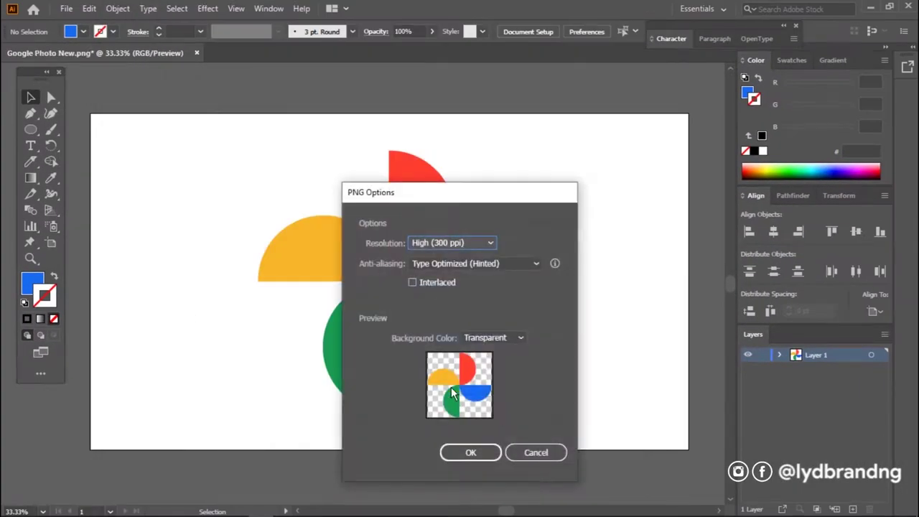
pyautogui.click(470, 454)
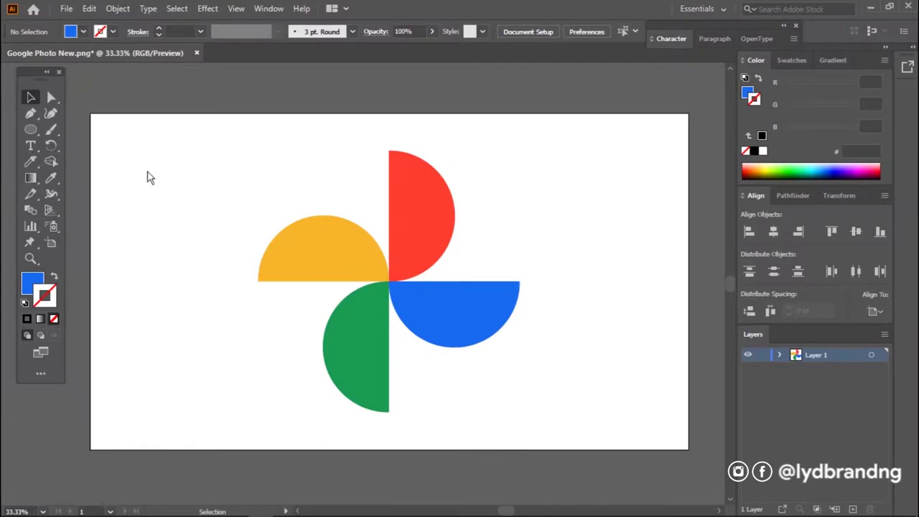
# Add a white artboard-sized rectangle and send it behind the pinwheel
pyautogui.moveTo(31, 131)
pyautogui.mouseDown()
pyautogui.moveTo(79, 129)
pyautogui.moveTo(687, 448)
pyautogui.mouseUp()
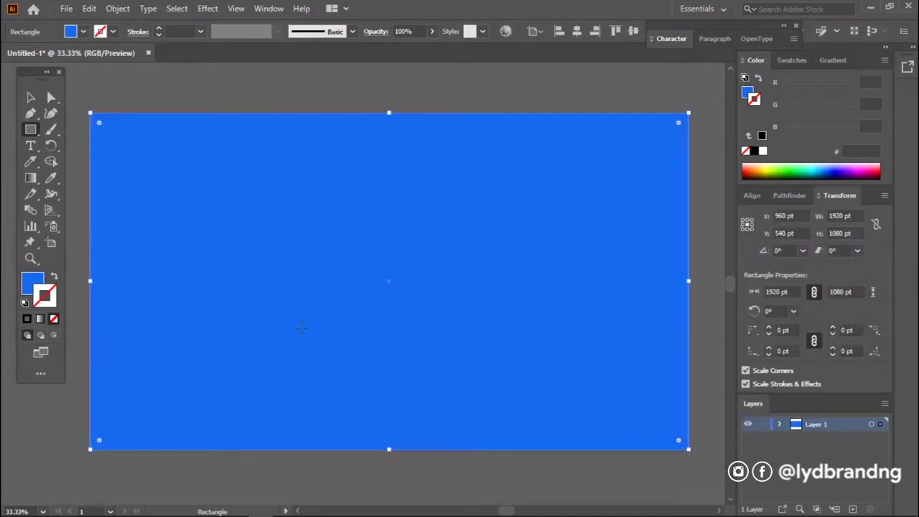
pyautogui.click(763, 152)
pyautogui.rightClick(236, 226)
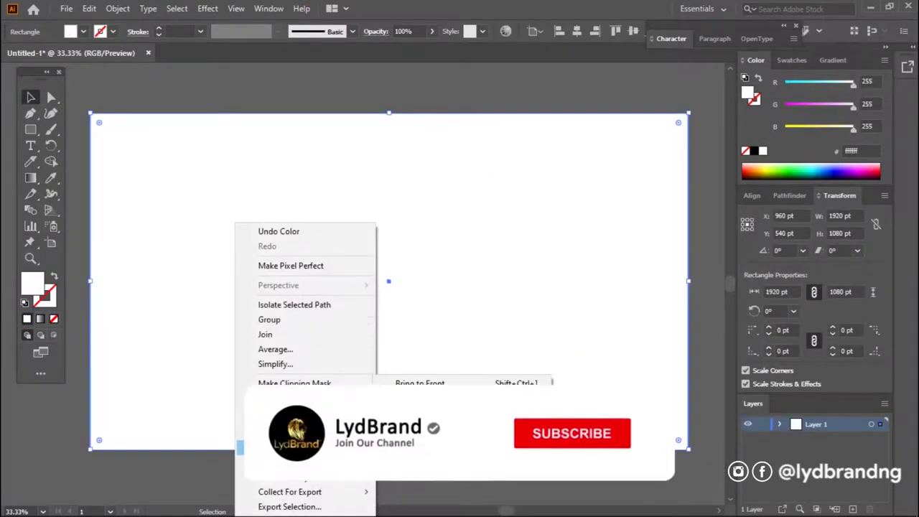
pyautogui.click(423, 427)
pyautogui.click(72, 187)
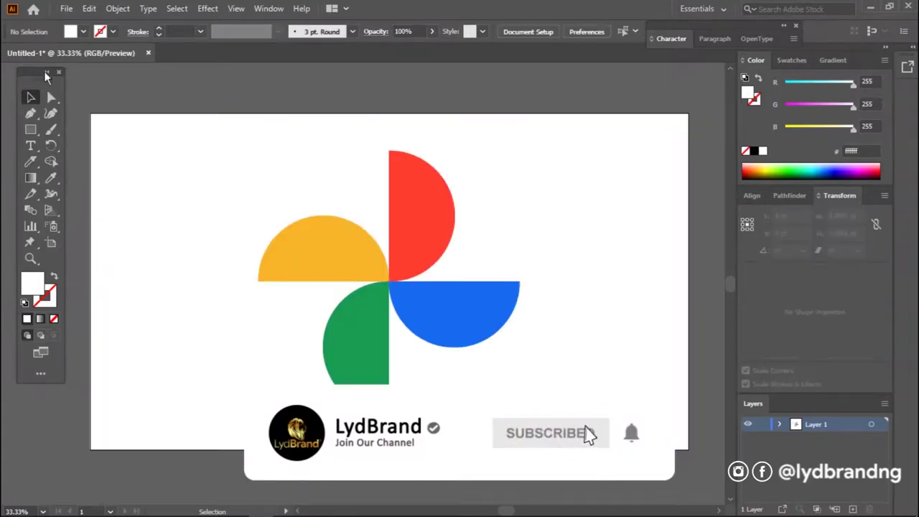
# Export the artwork as a JPEG named Google Photo New at 300 ppi
pyautogui.click(65, 8)
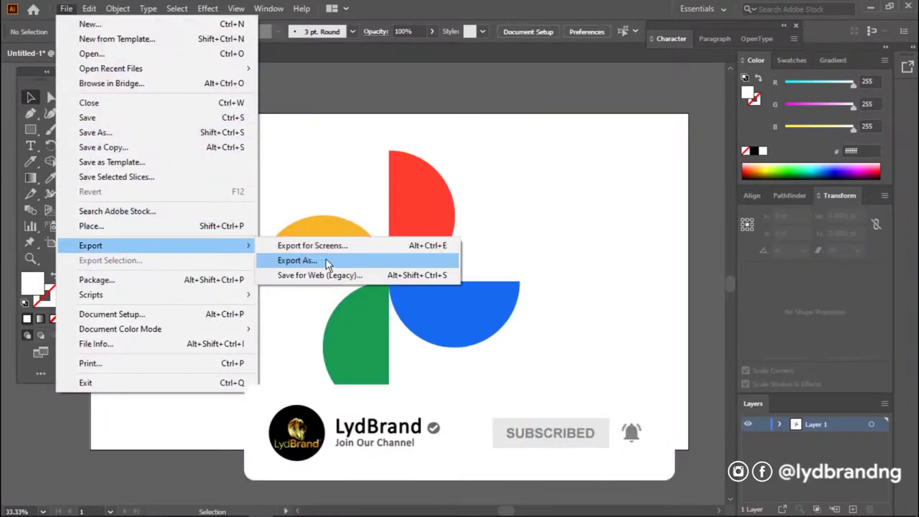
pyautogui.click(328, 262)
pyautogui.click(527, 267)
pyautogui.click(409, 380)
pyautogui.click(313, 289)
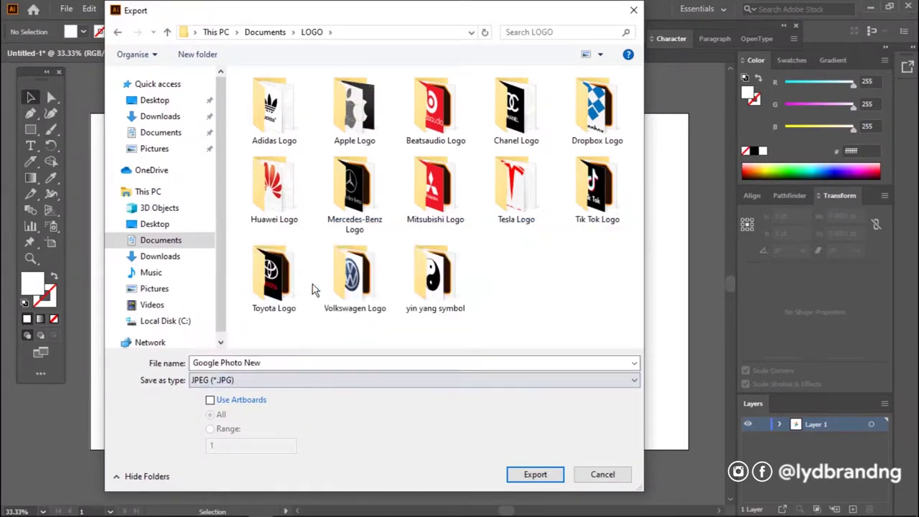
pyautogui.click(534, 475)
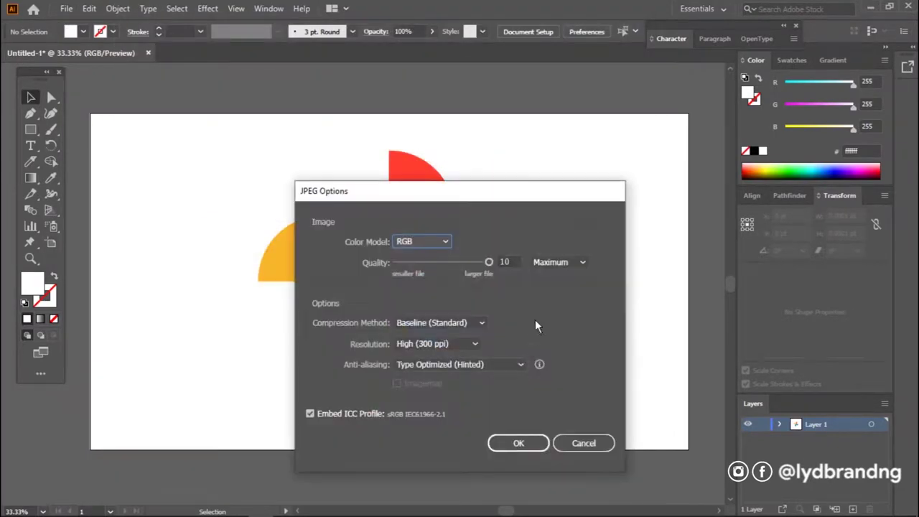
pyautogui.click(517, 444)
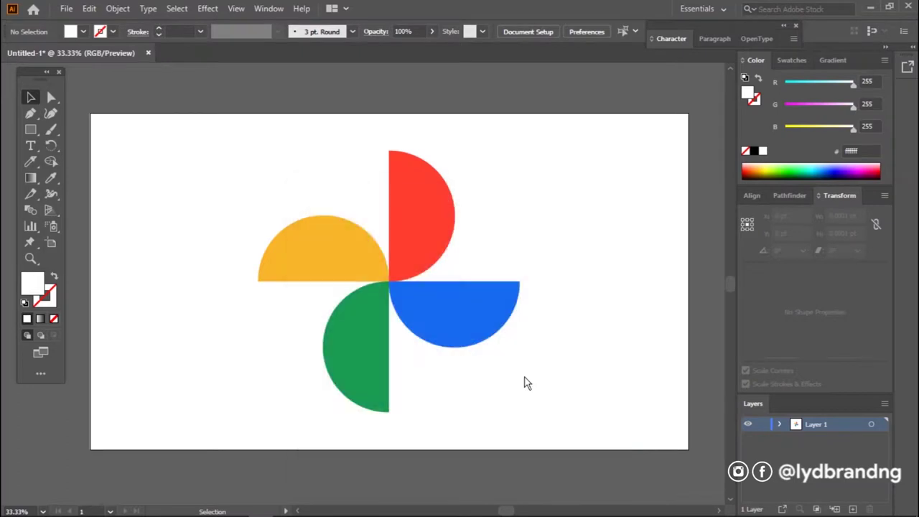
pyautogui.click(227, 319)
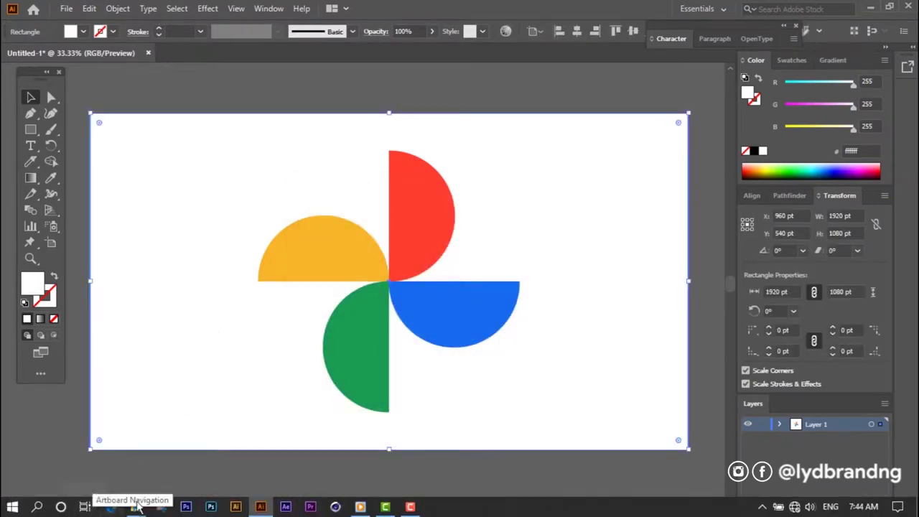
# Open Google Photo New from the LOGO folder and zoom and pan to inspect the logo
pyautogui.moveTo(135, 506)
pyautogui.click(97, 463)
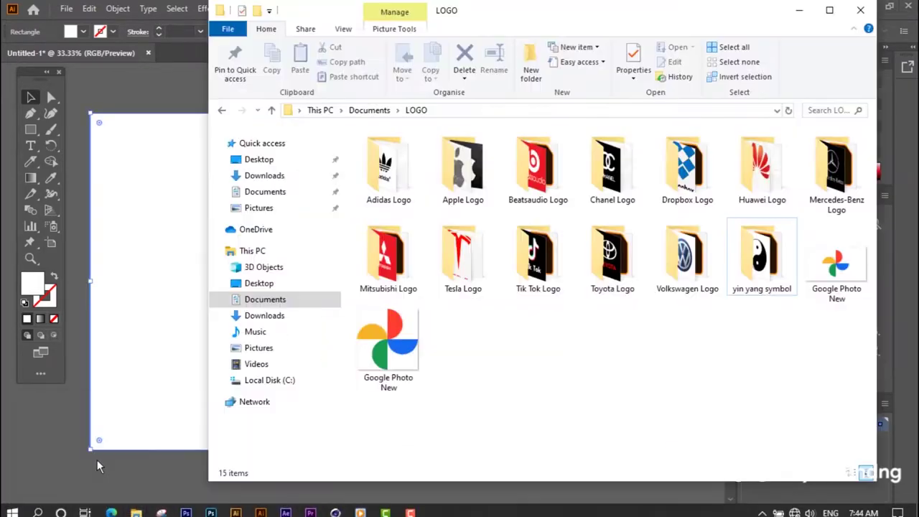
pyautogui.doubleClick(842, 265)
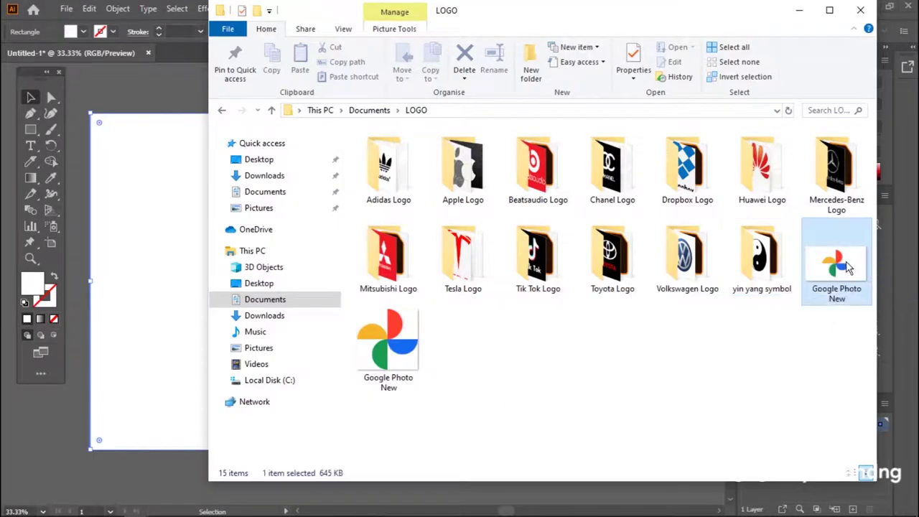
pyautogui.scroll(2, 499, 184)
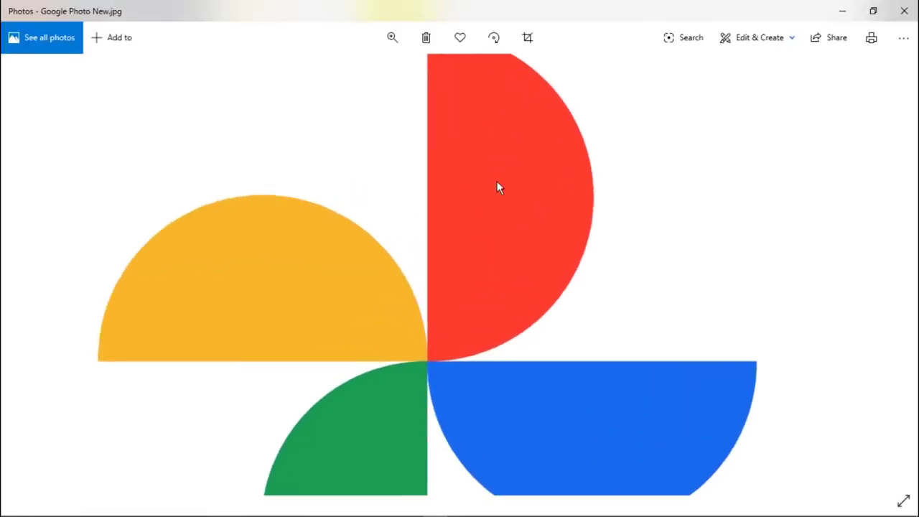
pyautogui.moveTo(506, 258); pyautogui.dragTo(545, 79)
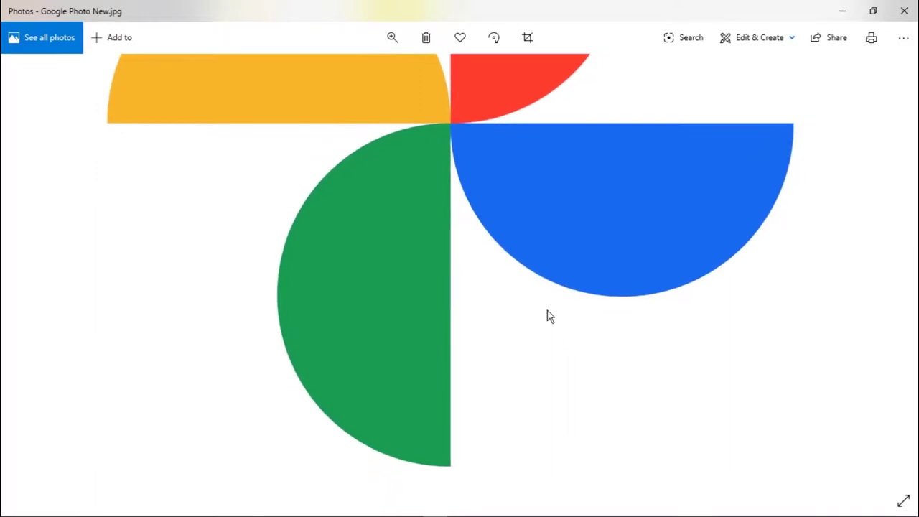
pyautogui.moveTo(539, 159)
pyautogui.mouseDown()
pyautogui.moveTo(538, 293)
pyautogui.moveTo(542, 180)
pyautogui.mouseUp()
pyautogui.scroll(-3, 567, 191)
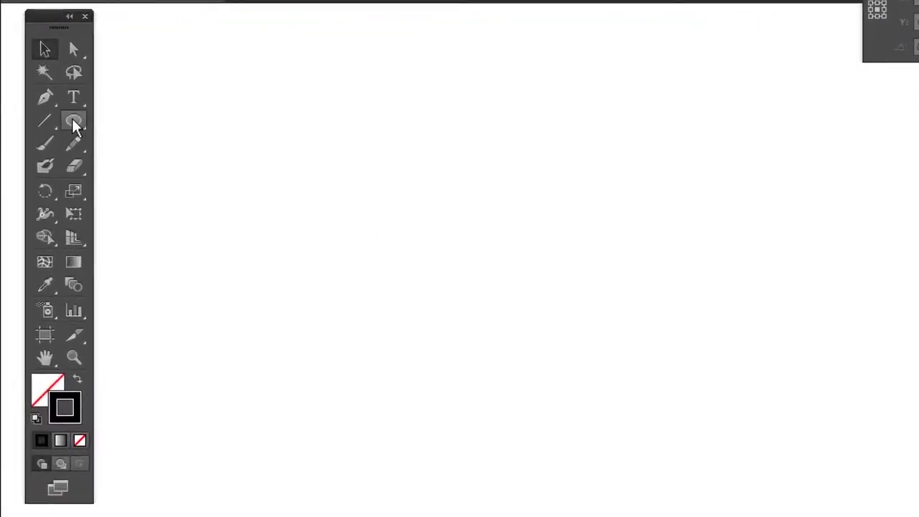
# Create a 340 px circle and a 340 by 340 px square
pyautogui.click(76, 126)
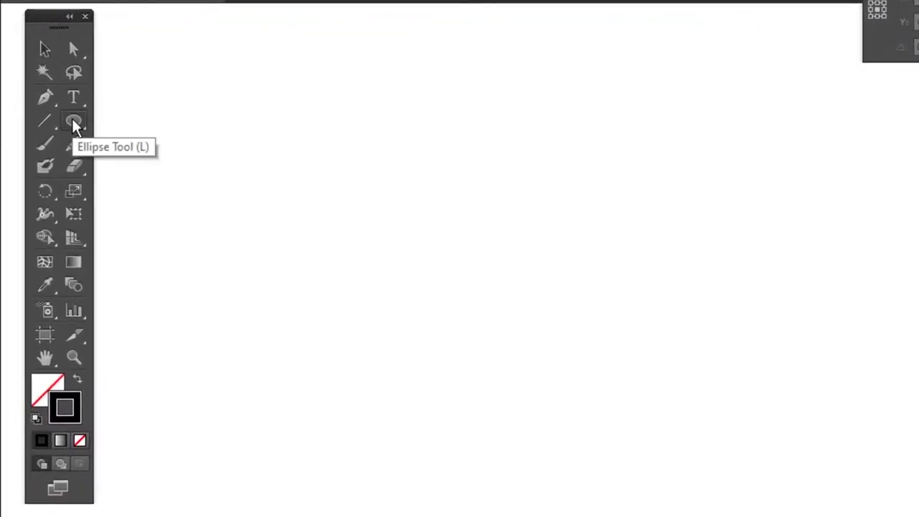
pyautogui.click(530, 293)
pyautogui.press('Tab')
pyautogui.write('340')
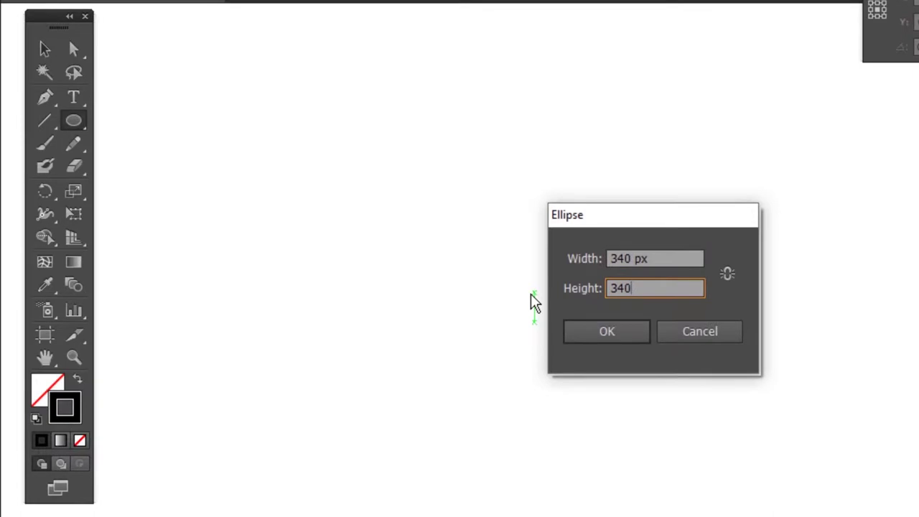
pyautogui.press('Return')
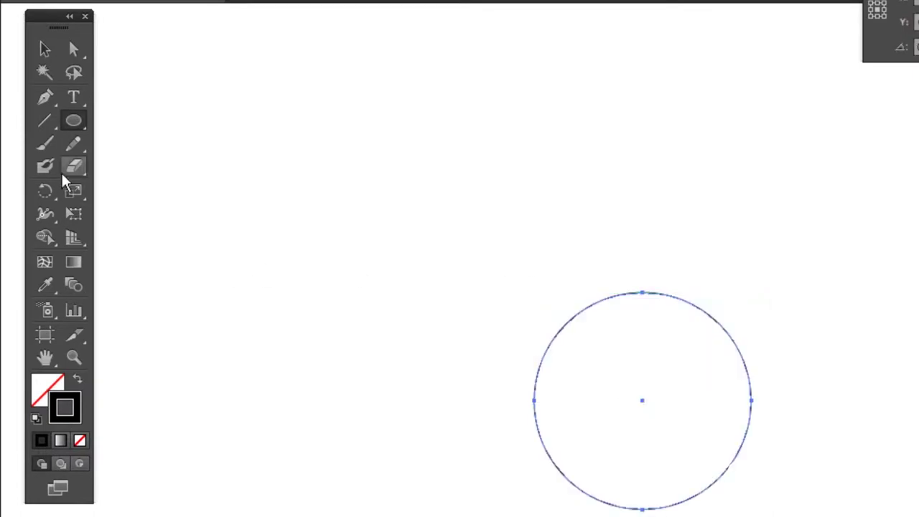
pyautogui.moveTo(72, 122); pyautogui.dragTo(143, 120)
pyautogui.click(552, 241)
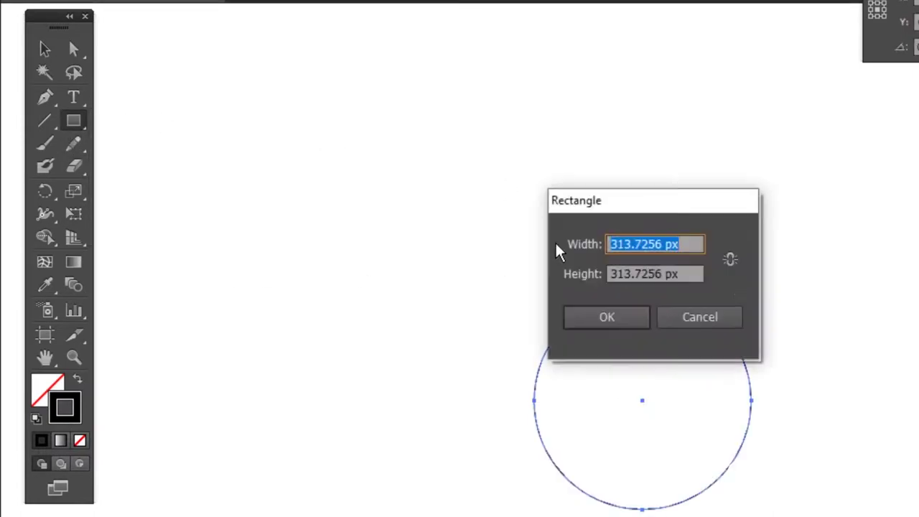
pyautogui.write('0')
pyautogui.press('Tab')
pyautogui.write('0')
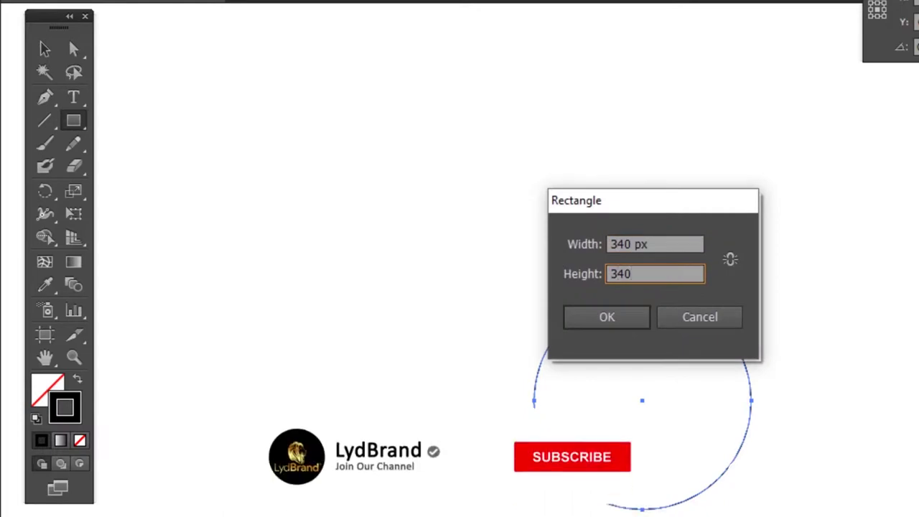
pyautogui.press('Return')
# Centre the circle on the square's right edge and unite them into a D shape
pyautogui.click(44, 52)
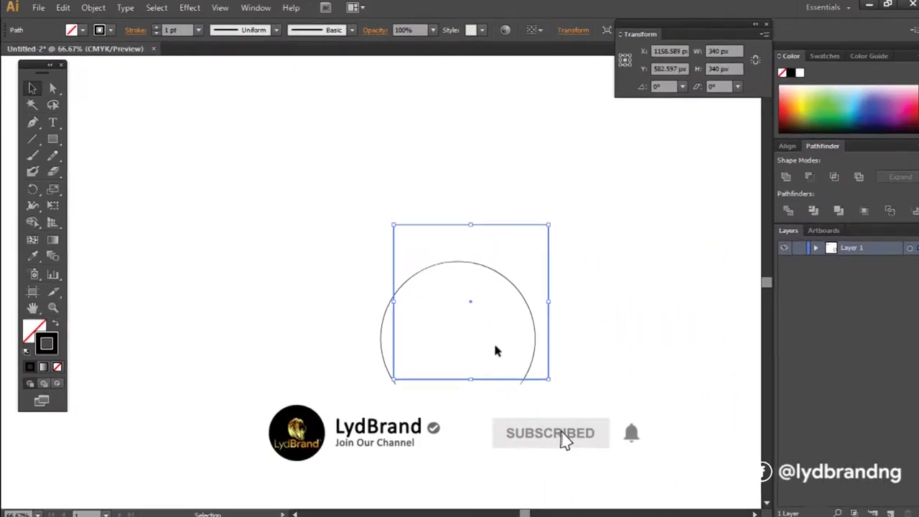
pyautogui.moveTo(541, 361); pyautogui.dragTo(422, 357)
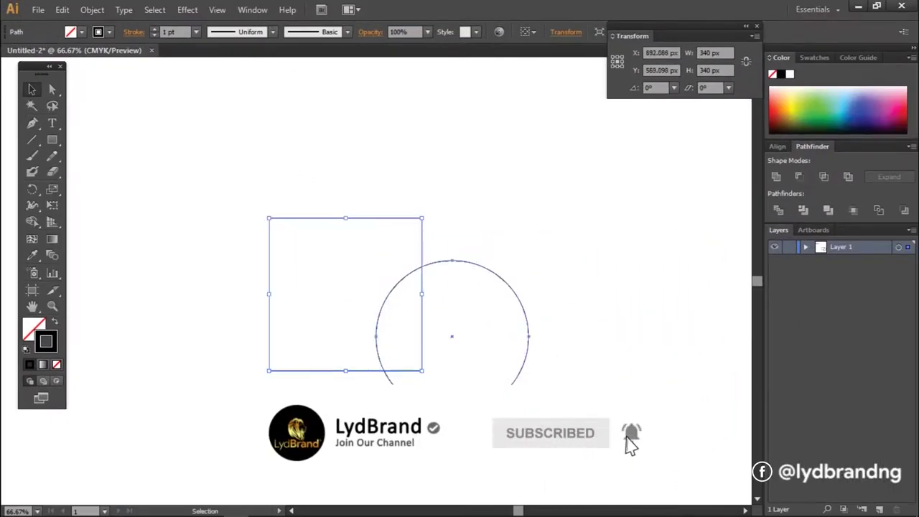
pyautogui.moveTo(468, 417); pyautogui.dragTo(436, 373)
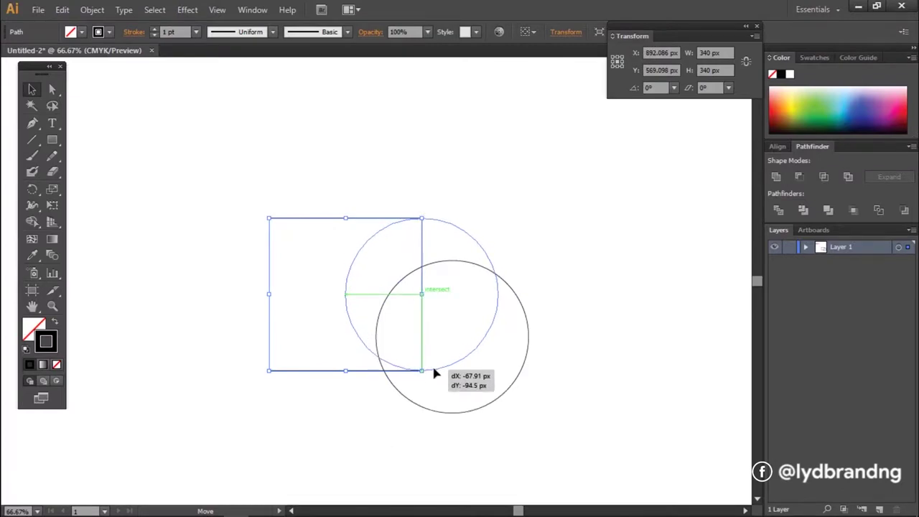
pyautogui.moveTo(437, 373); pyautogui.dragTo(434, 372)
pyautogui.moveTo(242, 201); pyautogui.dragTo(550, 394)
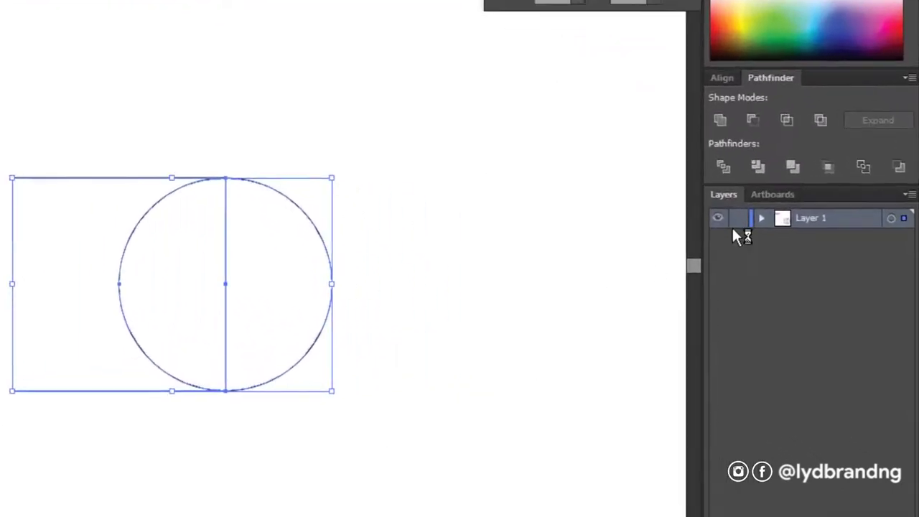
pyautogui.click(716, 116)
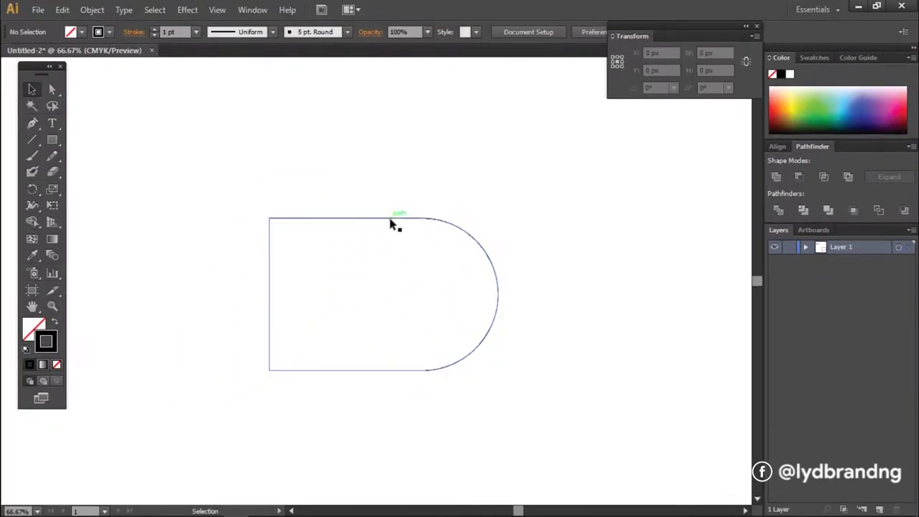
# Rotate the D shape 45° and make a vertically reflected copy
pyautogui.moveTo(390, 218); pyautogui.dragTo(436, 233)
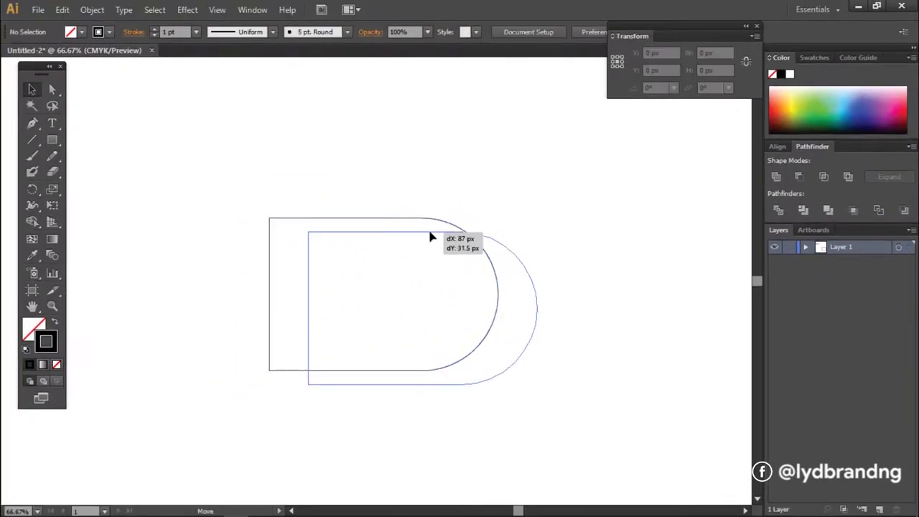
pyautogui.click(670, 98)
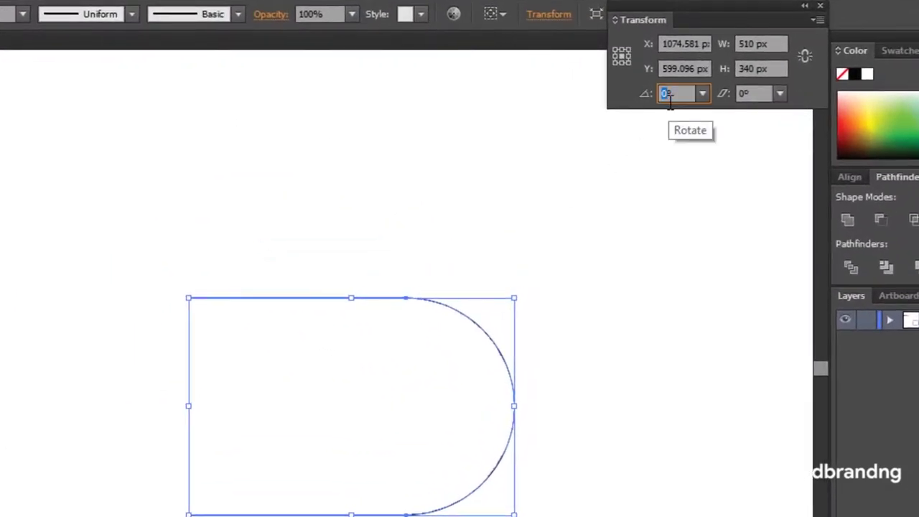
pyautogui.write('45')
pyautogui.press('Return')
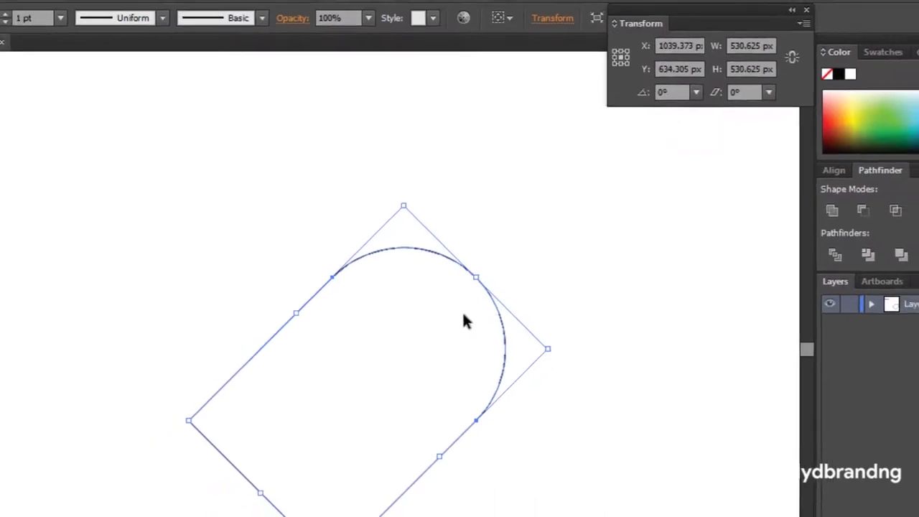
pyautogui.rightClick(494, 336)
pyautogui.moveTo(637, 400)
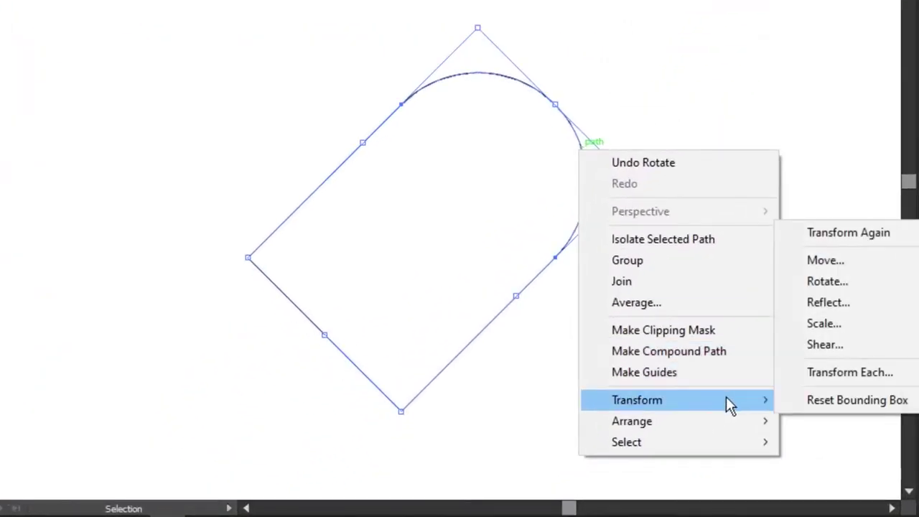
pyautogui.click(837, 304)
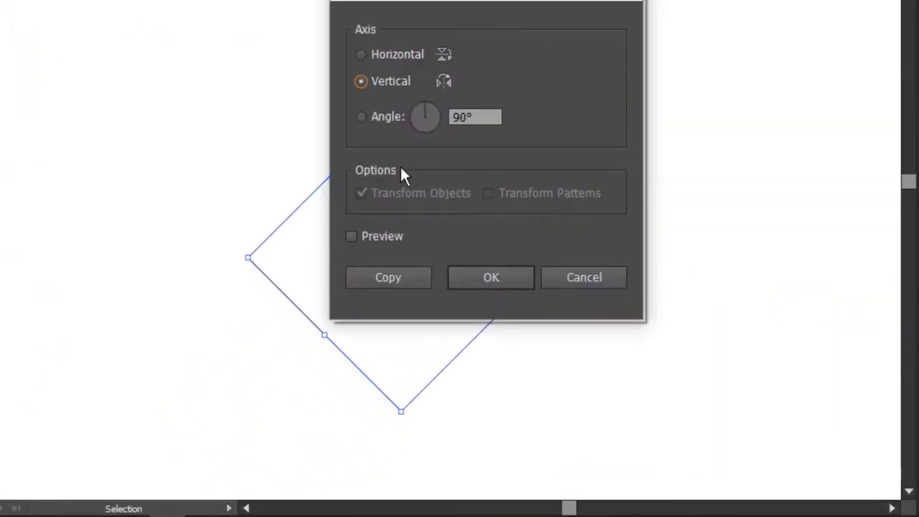
pyautogui.click(351, 237)
pyautogui.moveTo(441, 7); pyautogui.dragTo(766, 1)
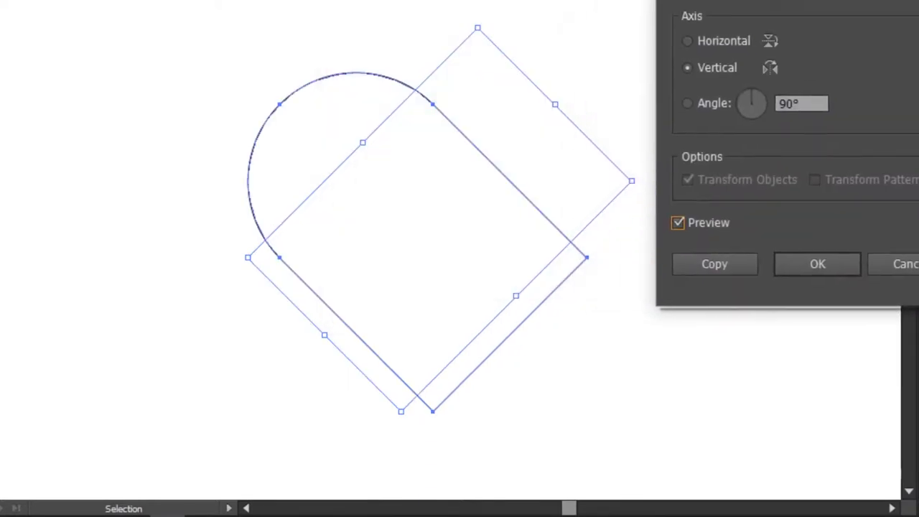
pyautogui.click(717, 263)
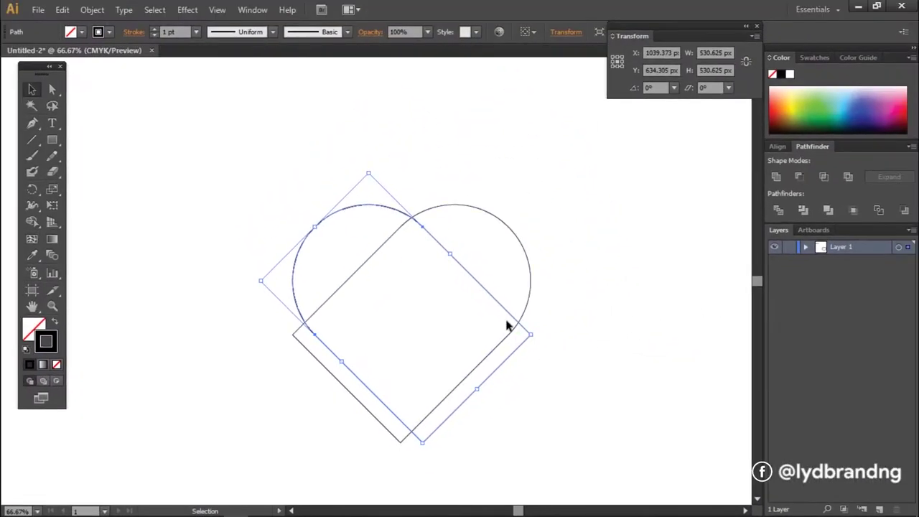
# Slide the mirrored copy into place and unite both halves into one heart
pyautogui.moveTo(510, 317); pyautogui.dragTo(486, 318)
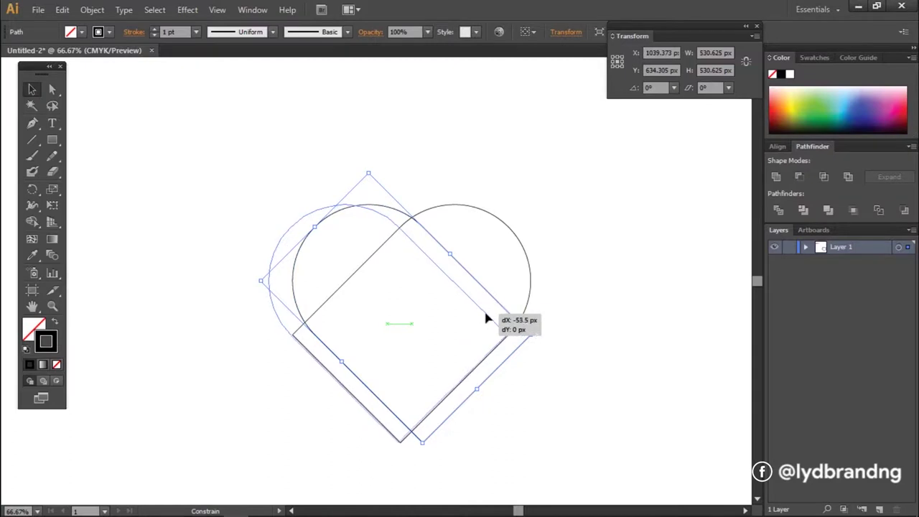
pyautogui.moveTo(486, 318); pyautogui.dragTo(486, 318)
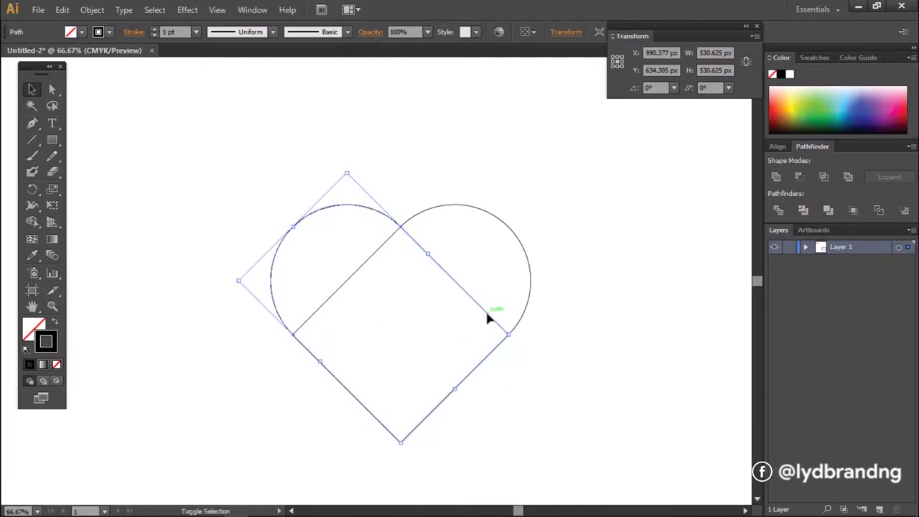
pyautogui.click(566, 334)
pyautogui.moveTo(515, 454); pyautogui.dragTo(514, 454)
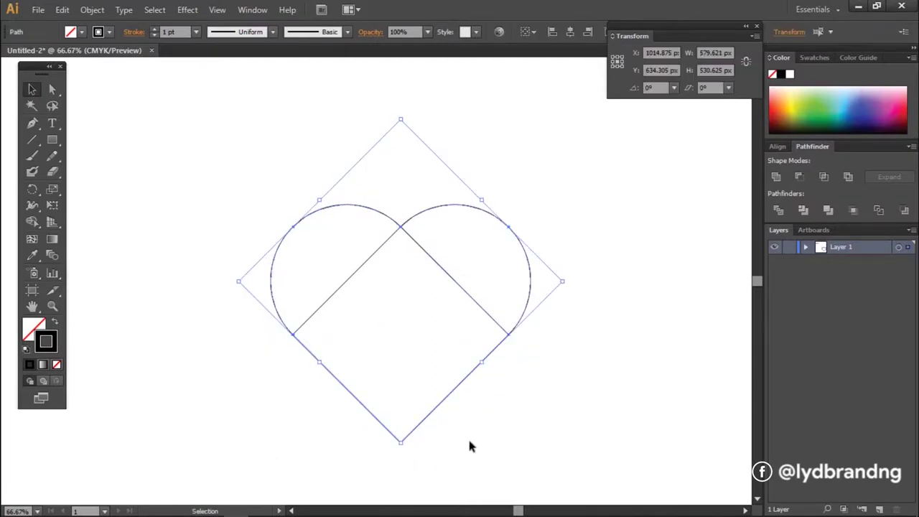
pyautogui.click(776, 177)
pyautogui.click(589, 302)
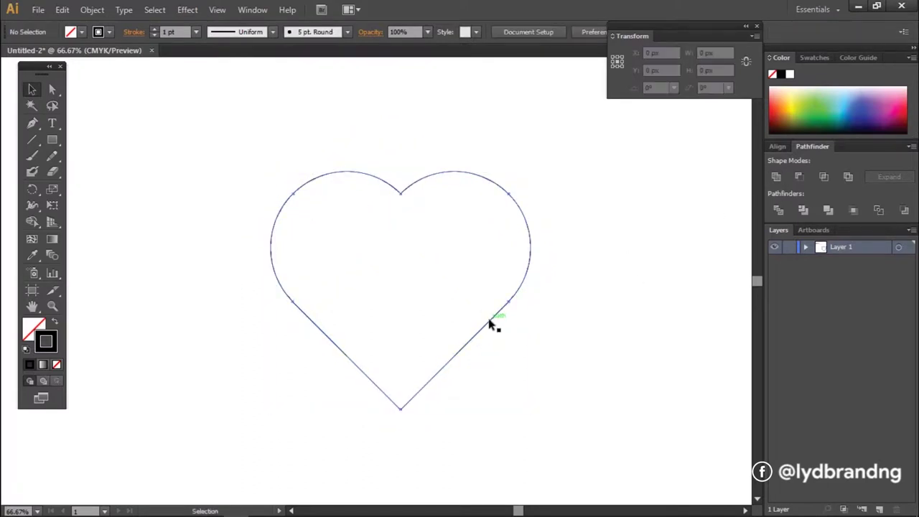
pyautogui.moveTo(492, 323); pyautogui.dragTo(489, 318)
pyautogui.click(129, 226)
# Create an 800 by 113 px rectangle strip and duplicate it into three strips
pyautogui.press('m')
pyautogui.click(266, 362)
pyautogui.write('800')
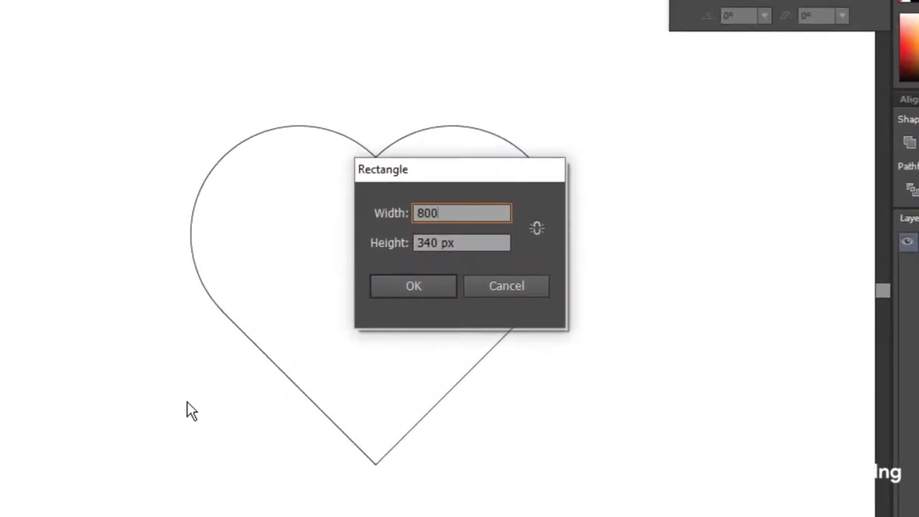
pyautogui.press('Tab')
pyautogui.write('113')
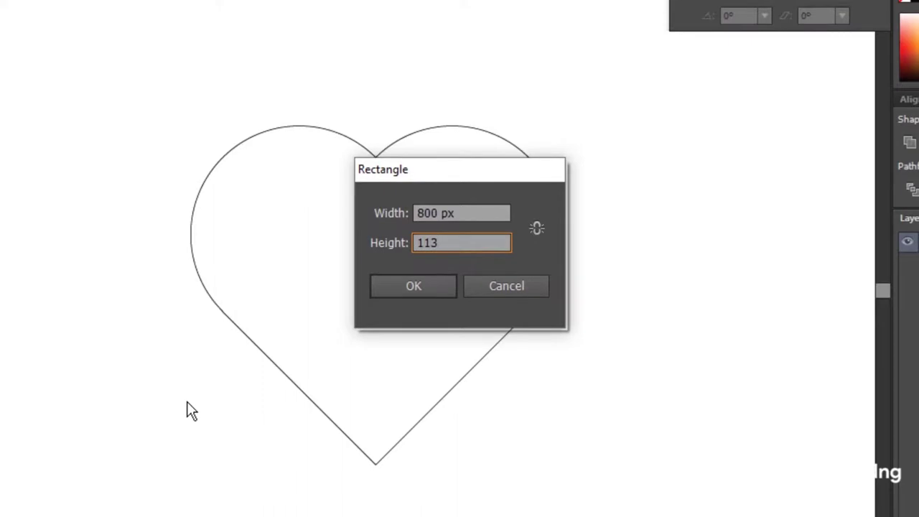
pyautogui.press('Return')
pyautogui.press('v')
pyautogui.moveTo(606, 401)
pyautogui.mouseDown()
pyautogui.moveTo(613, 481)
pyautogui.moveTo(616, 401)
pyautogui.mouseUp()
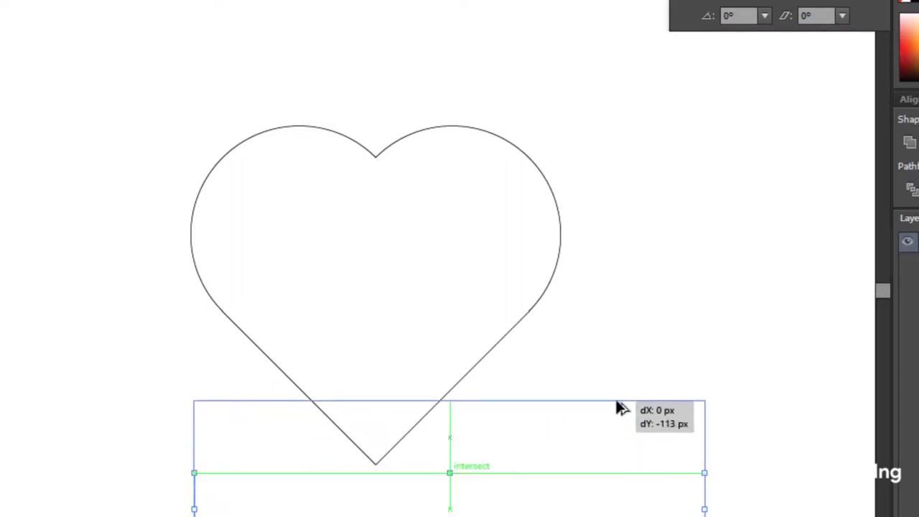
pyautogui.hotkey('ctrl', 'd')
# Group the three strips, rotate them 45° and move them over the heart
pyautogui.moveTo(735, 293); pyautogui.dragTo(644, 516)
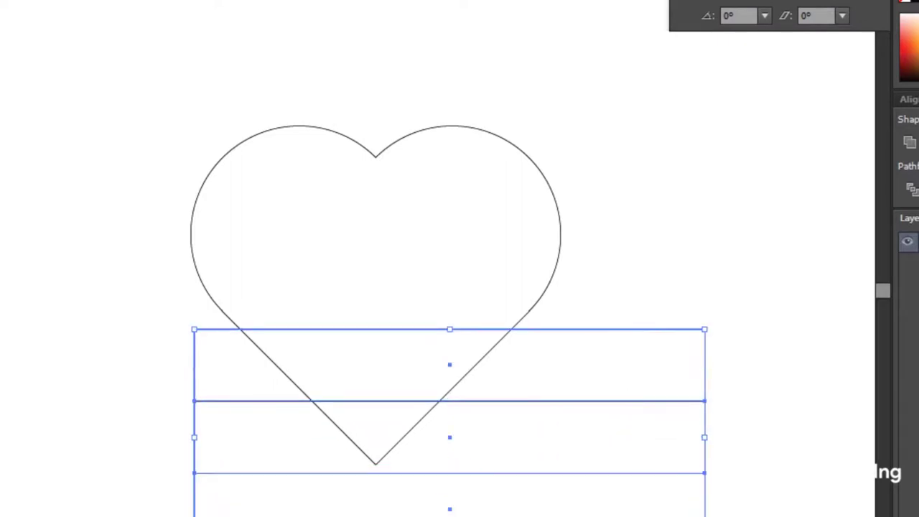
pyautogui.rightClick(644, 502)
pyautogui.click(709, 337)
pyautogui.write('45')
pyautogui.press('Return')
pyautogui.moveTo(494, 455)
pyautogui.mouseDown()
pyautogui.moveTo(515, 348)
pyautogui.moveTo(483, 326)
pyautogui.mouseUp()
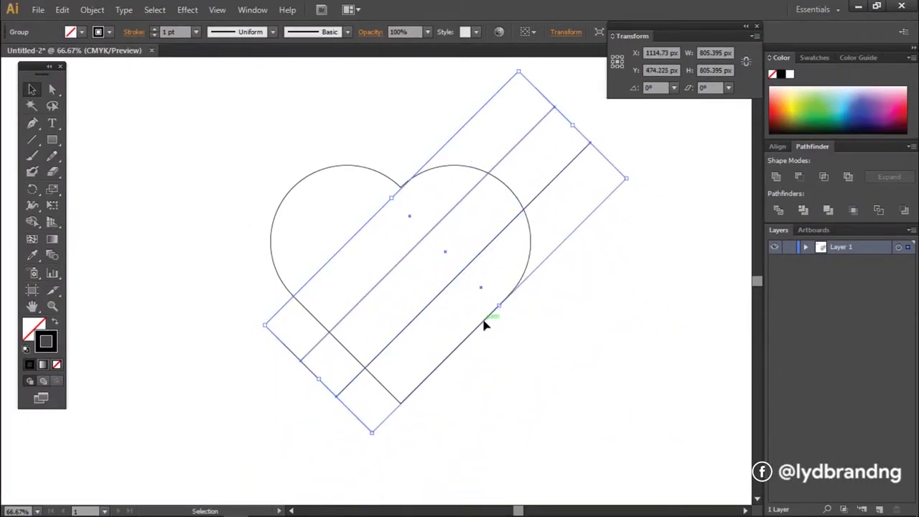
# Make a reflected copy of the strip group, shift it across the heart and bring it to front
pyautogui.rightClick(549, 255)
pyautogui.click(732, 405)
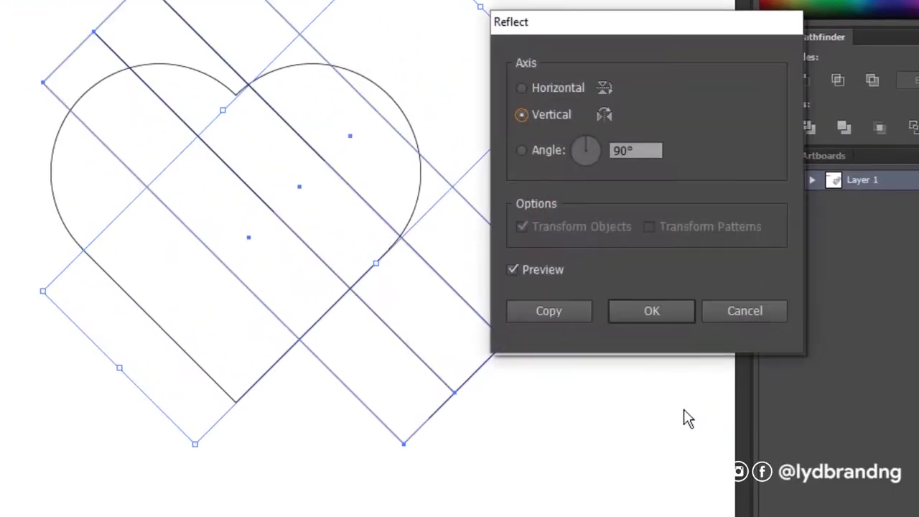
pyautogui.click(548, 311)
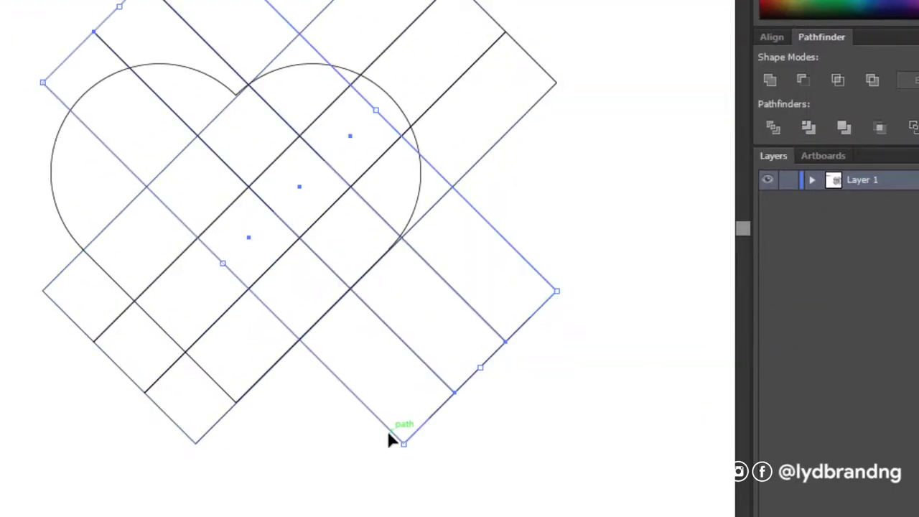
pyautogui.moveTo(387, 429); pyautogui.dragTo(261, 430)
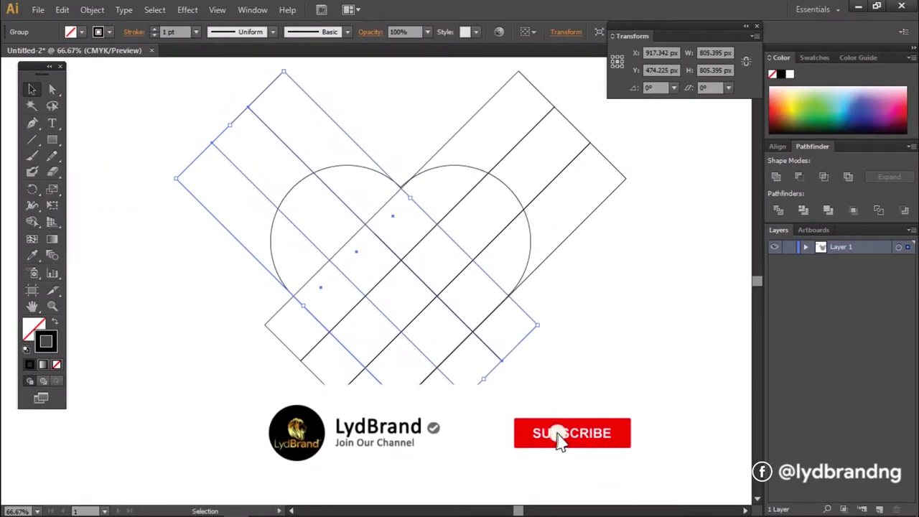
pyautogui.click(559, 243)
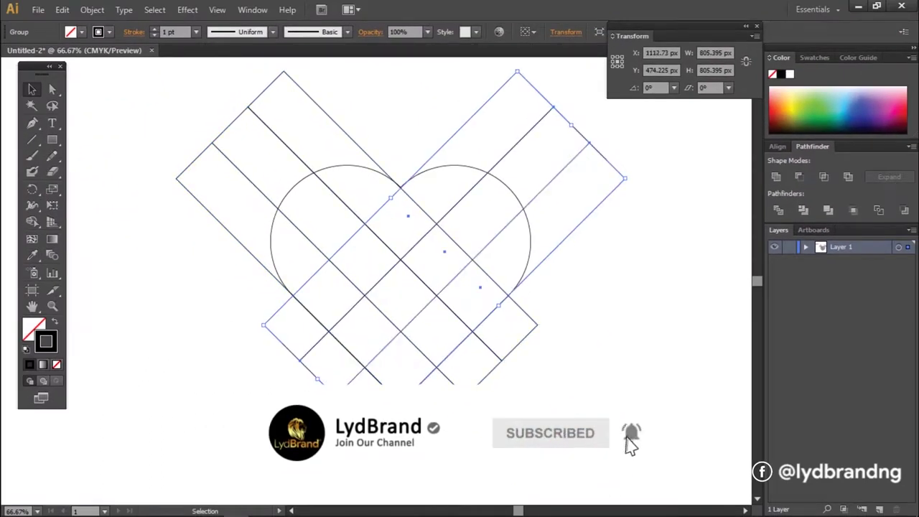
pyautogui.rightClick(584, 220)
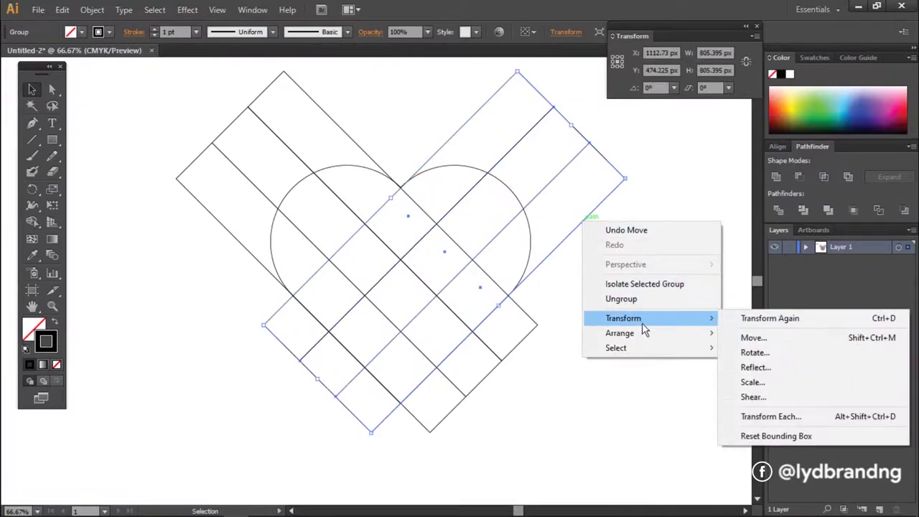
pyautogui.moveTo(620, 333)
pyautogui.click(736, 333)
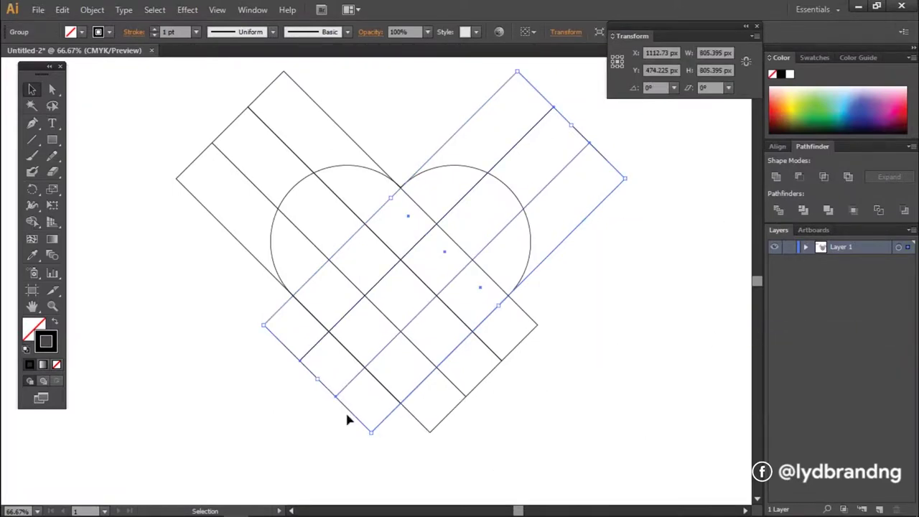
# Divide the heart and strips with Pathfinder, then ungroup the resulting pieces
pyautogui.click(270, 461)
pyautogui.moveTo(263, 462); pyautogui.dragTo(567, 154)
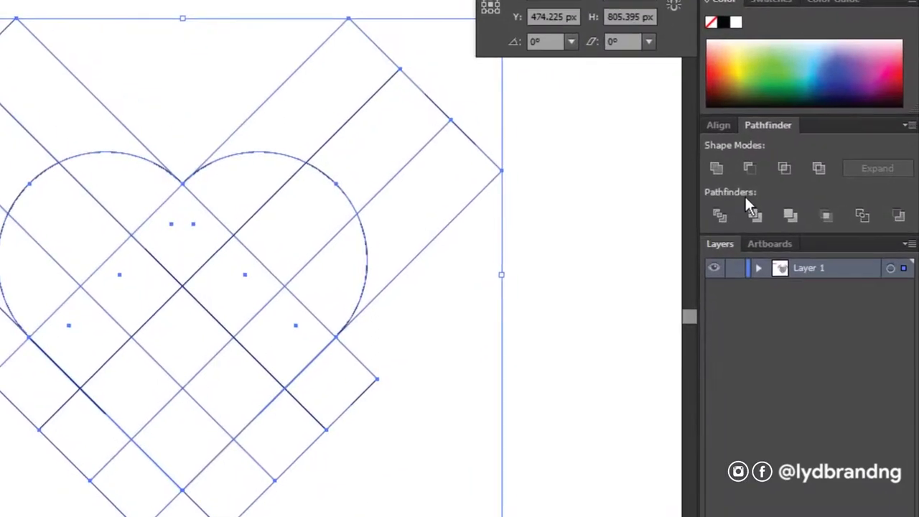
pyautogui.click(723, 217)
pyautogui.click(137, 244)
pyautogui.rightClick(226, 214)
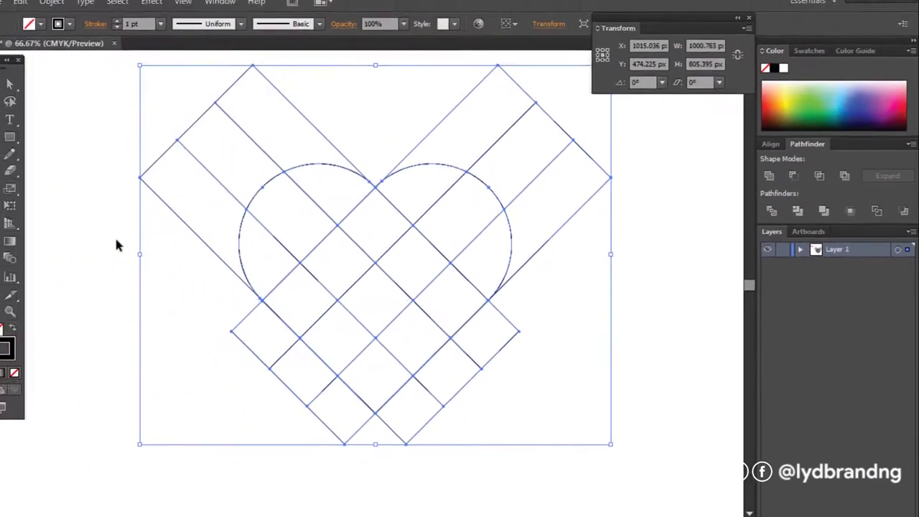
pyautogui.click(255, 197)
pyautogui.click(265, 194)
pyautogui.rightClick(264, 192)
pyautogui.click(327, 271)
pyautogui.moveTo(135, 229); pyautogui.dragTo(220, 148)
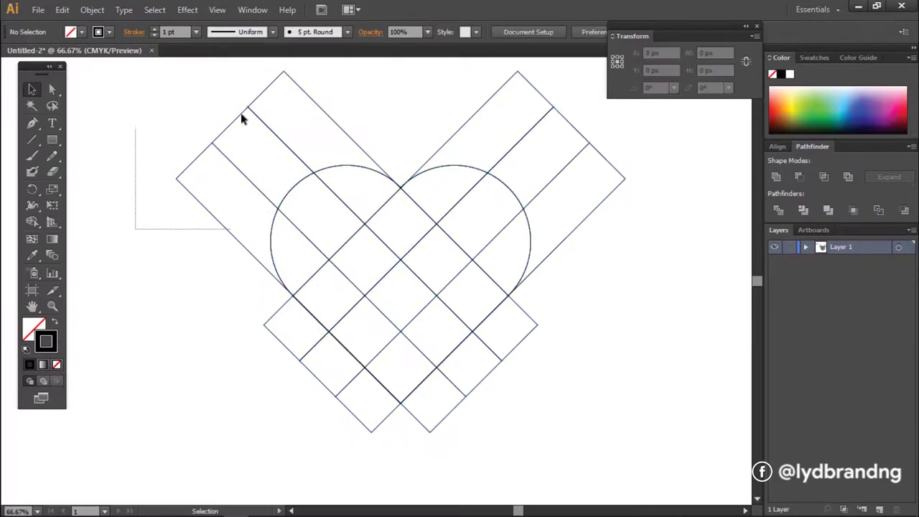
# Delete the strip ends and squares sticking out beyond the heart outline
pyautogui.moveTo(255, 90); pyautogui.dragTo(255, 90)
pyautogui.press('Delete')
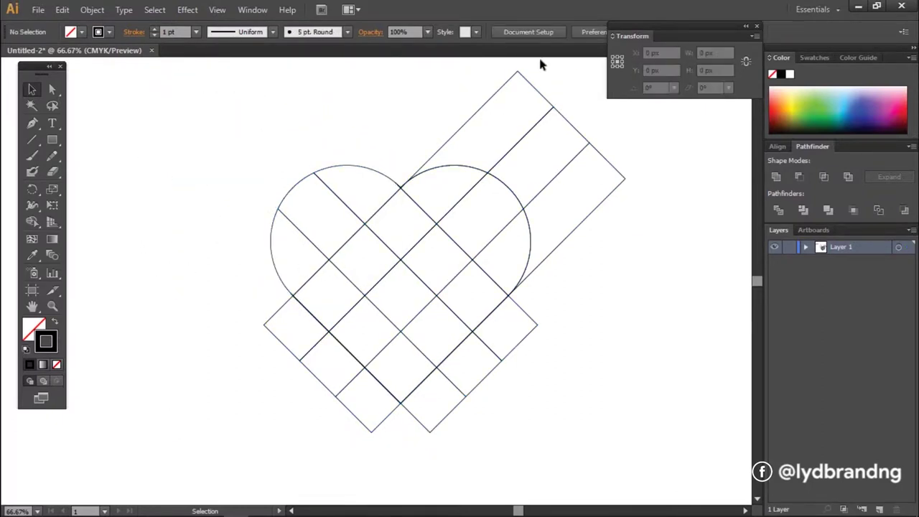
pyautogui.moveTo(557, 108); pyautogui.dragTo(549, 92)
pyautogui.press('Delete')
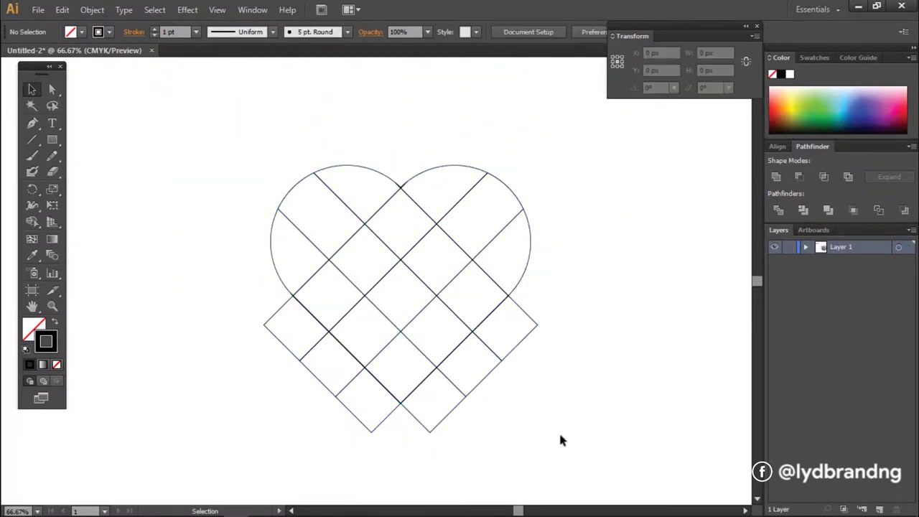
pyautogui.moveTo(490, 336); pyautogui.dragTo(490, 336)
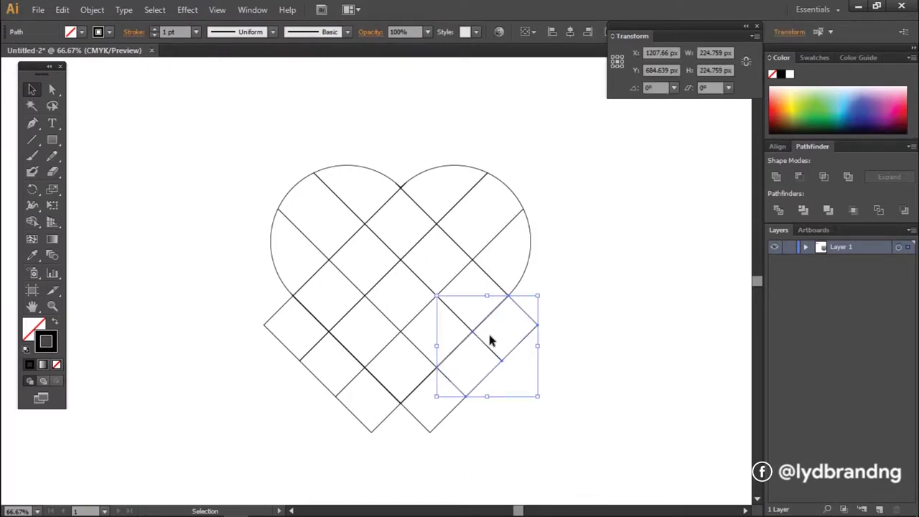
pyautogui.press('Delete')
pyautogui.moveTo(309, 415); pyautogui.dragTo(308, 412)
pyautogui.press('Delete')
pyautogui.moveTo(188, 317); pyautogui.dragTo(304, 423)
pyautogui.press('Delete')
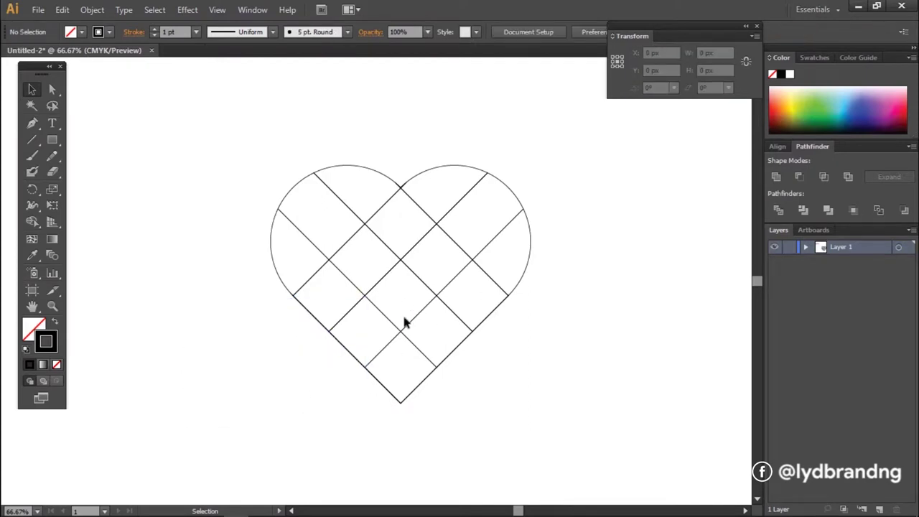
# Merge the heart's cell rows into three diagonal stripes with the Shape Builder
pyautogui.moveTo(498, 382); pyautogui.dragTo(553, 435)
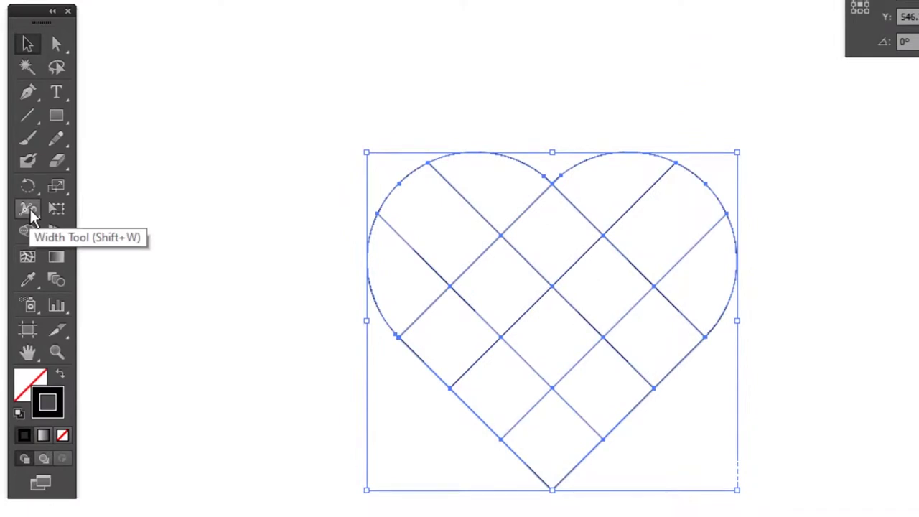
pyautogui.click(27, 231)
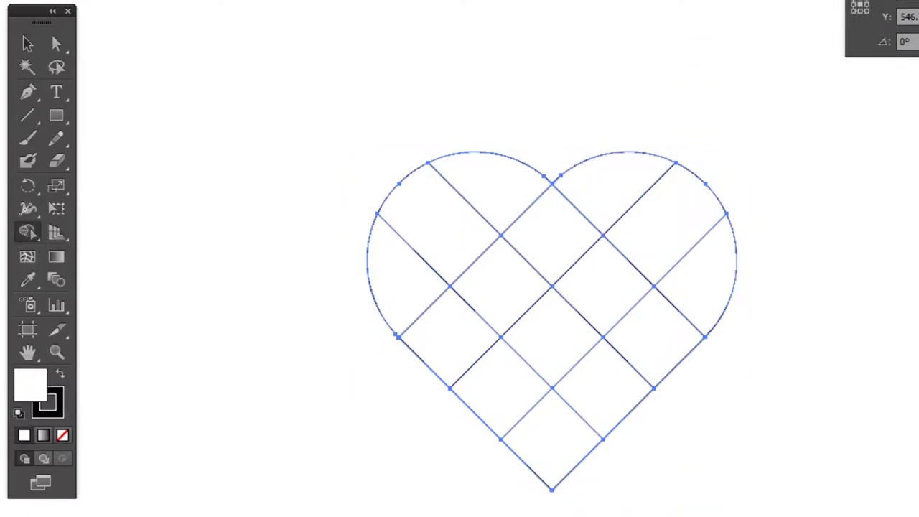
pyautogui.moveTo(599, 188)
pyautogui.mouseDown()
pyautogui.moveTo(511, 283)
pyautogui.moveTo(438, 330)
pyautogui.mouseUp()
pyautogui.moveTo(671, 241); pyautogui.dragTo(535, 412)
pyautogui.moveTo(691, 302); pyautogui.dragTo(552, 459)
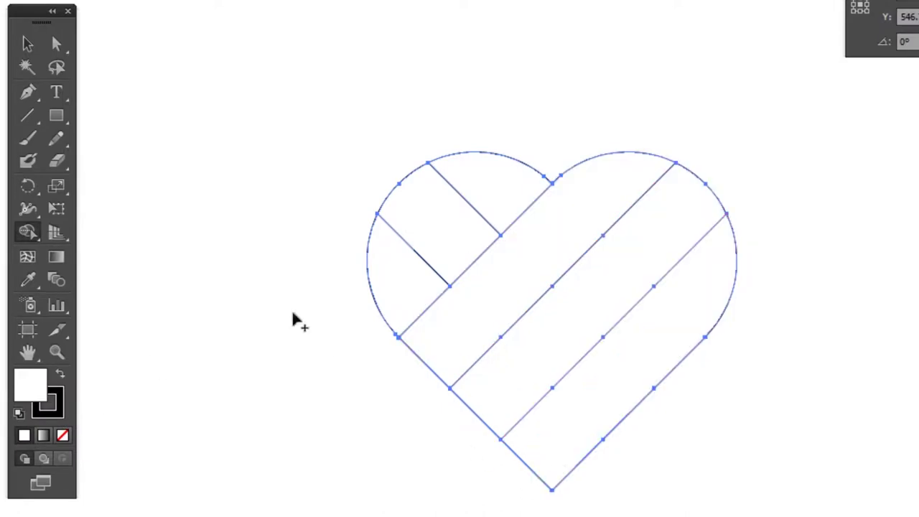
pyautogui.press('v')
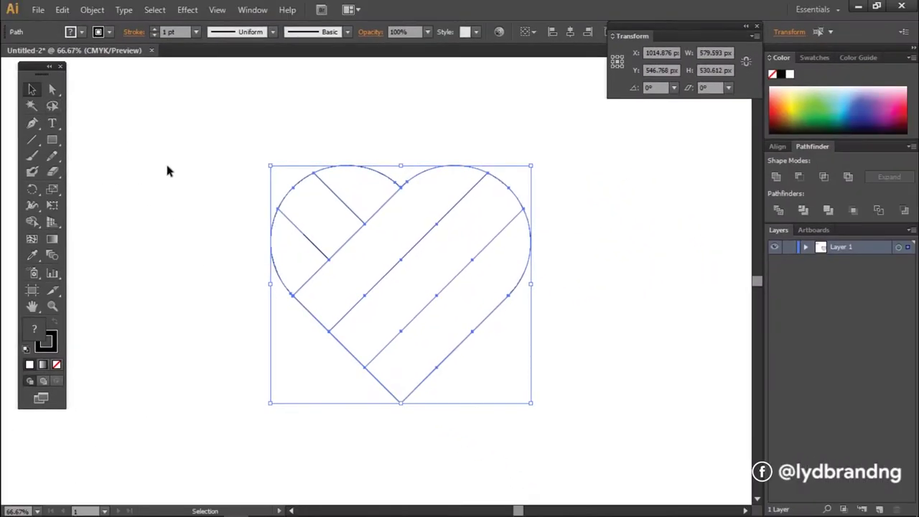
pyautogui.moveTo(197, 135)
pyautogui.mouseDown()
pyautogui.moveTo(269, 222)
pyautogui.moveTo(571, 426)
pyautogui.mouseUp()
# Eyedropper the pink, orange and yellow swatches onto the three diagonal stripes
pyautogui.click(393, 255)
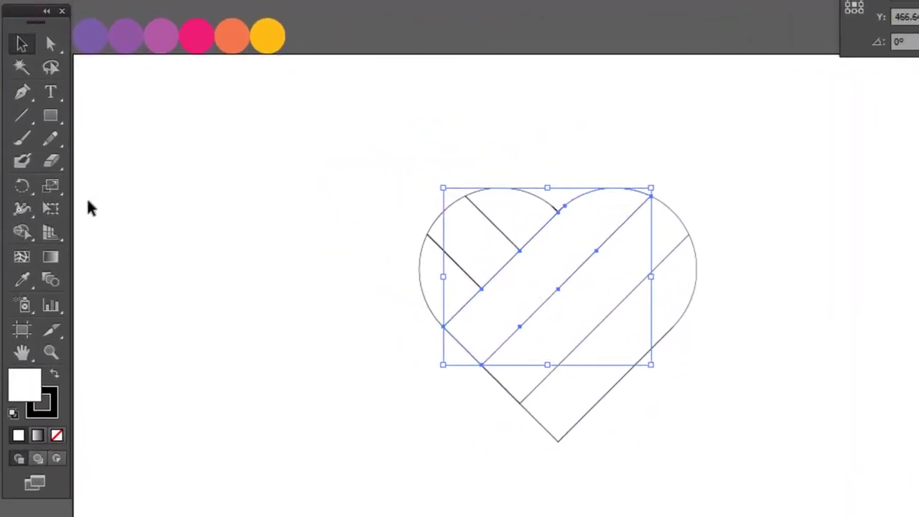
pyautogui.click(27, 290)
pyautogui.click(201, 33)
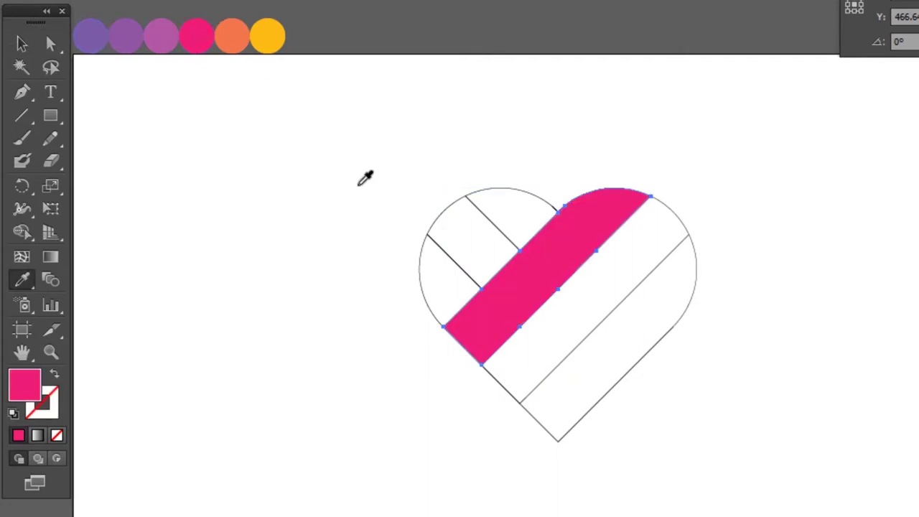
pyautogui.press('v')
pyautogui.click(671, 244)
pyautogui.click(20, 285)
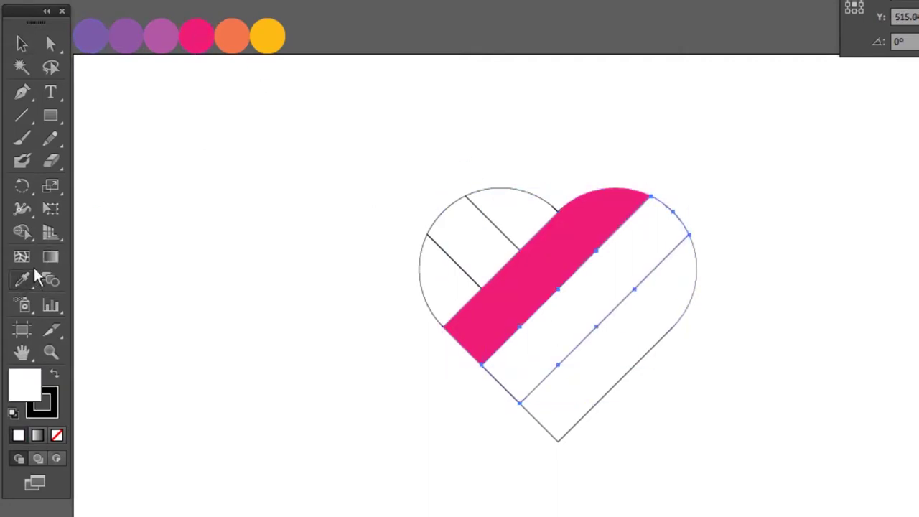
pyautogui.click(236, 36)
pyautogui.press('v')
pyautogui.click(671, 305)
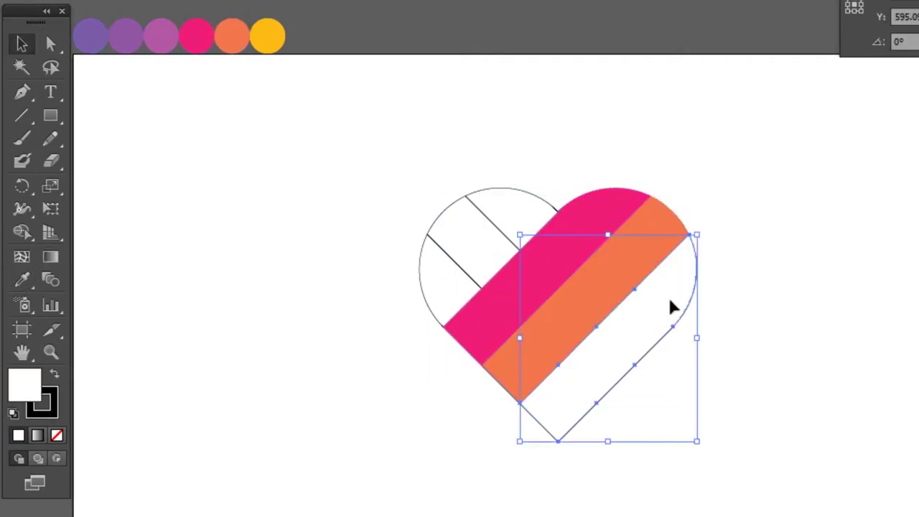
pyautogui.click(21, 280)
pyautogui.click(267, 32)
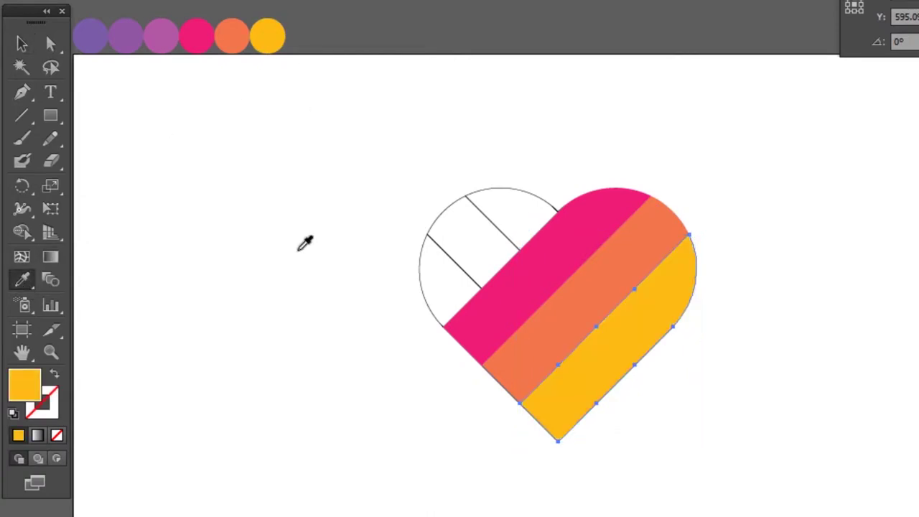
pyautogui.press('v')
pyautogui.click(305, 244)
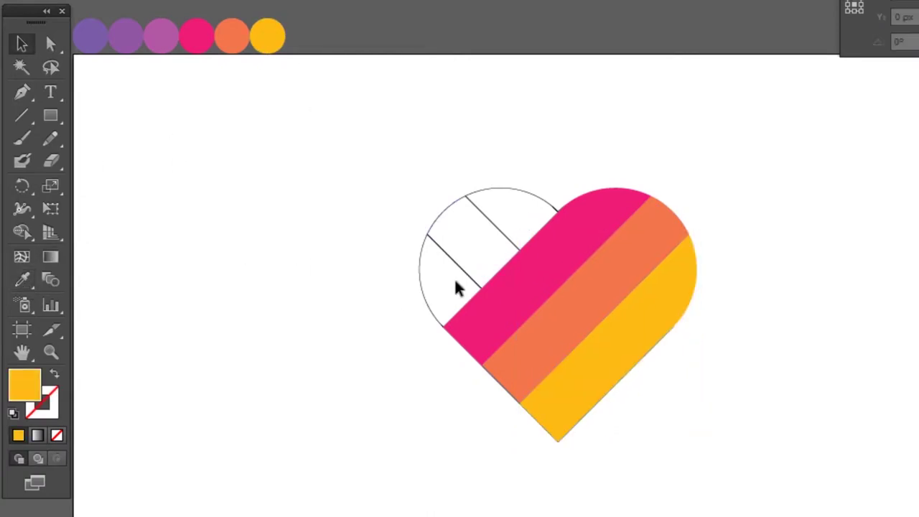
# Fill the left piece and the piece above it with two purple shades
pyautogui.click(440, 308)
pyautogui.click(21, 280)
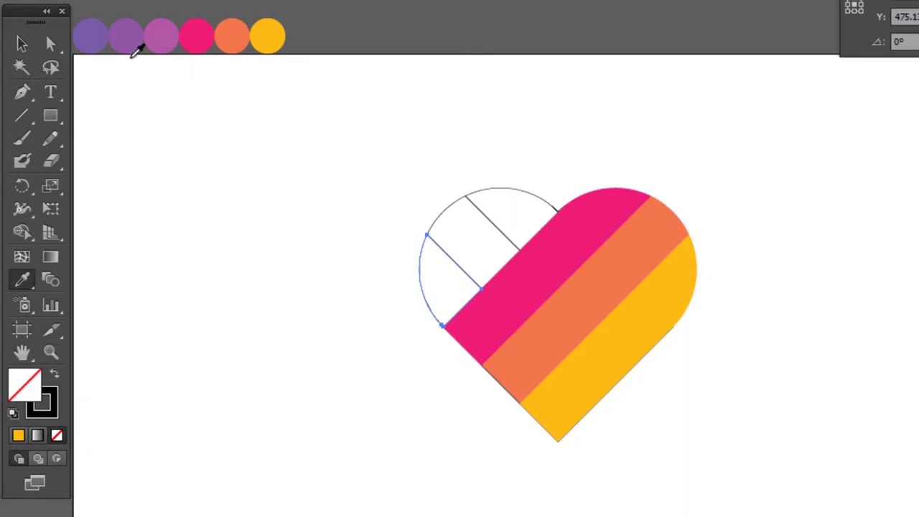
pyautogui.click(116, 46)
pyautogui.press('v')
pyautogui.click(254, 211)
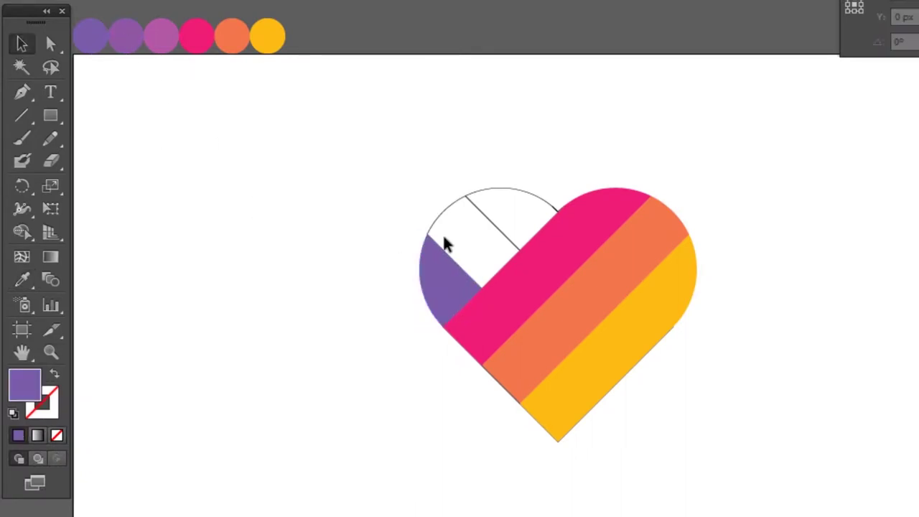
pyautogui.click(488, 224)
pyautogui.click(437, 234)
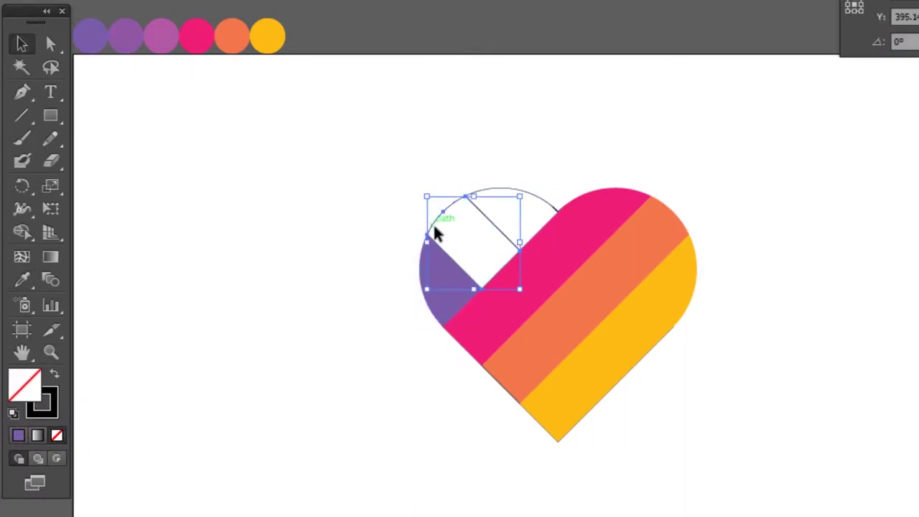
pyautogui.click(21, 279)
pyautogui.click(130, 34)
pyautogui.press('v')
pyautogui.click(280, 202)
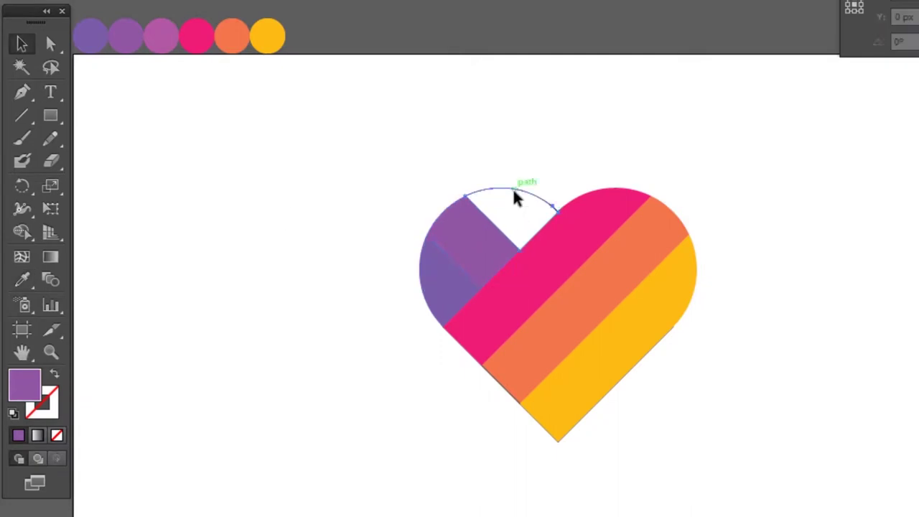
# Fill the heart's top piece with the third purple shade
pyautogui.click(514, 199)
pyautogui.click(22, 280)
pyautogui.click(172, 32)
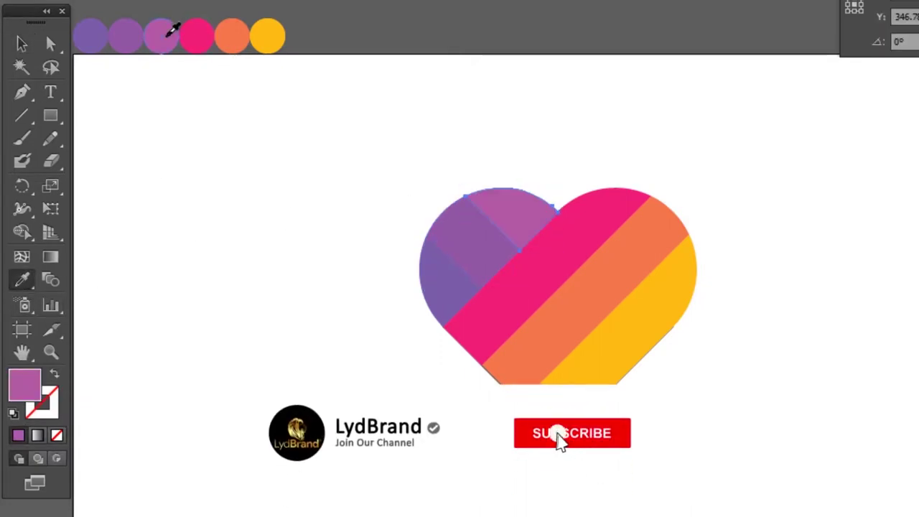
pyautogui.press('v')
pyautogui.moveTo(354, 129); pyautogui.dragTo(754, 499)
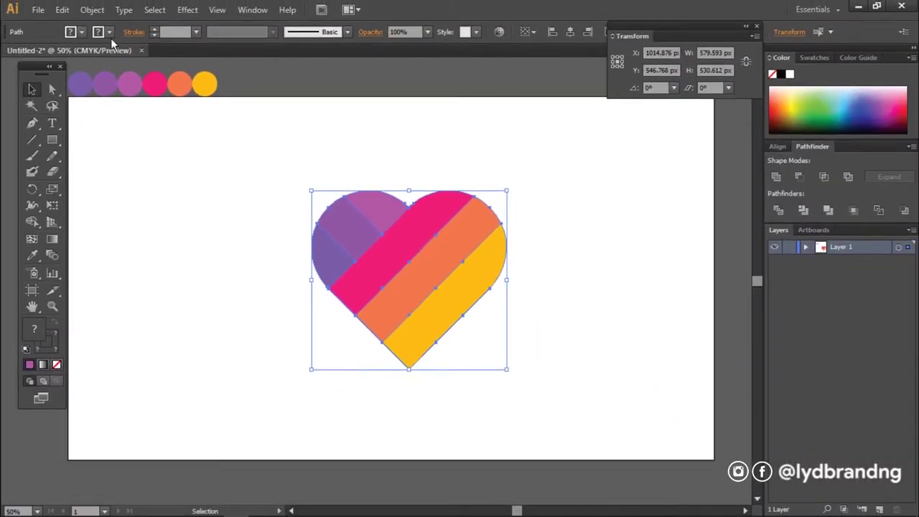
# Remove the heart's stroke and group all its pieces
pyautogui.click(57, 364)
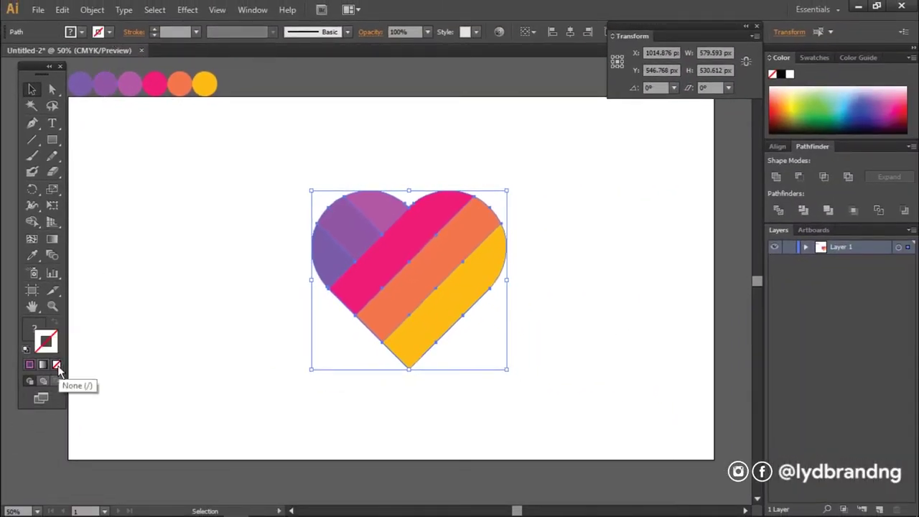
pyautogui.click(178, 314)
pyautogui.moveTo(513, 393); pyautogui.dragTo(509, 394)
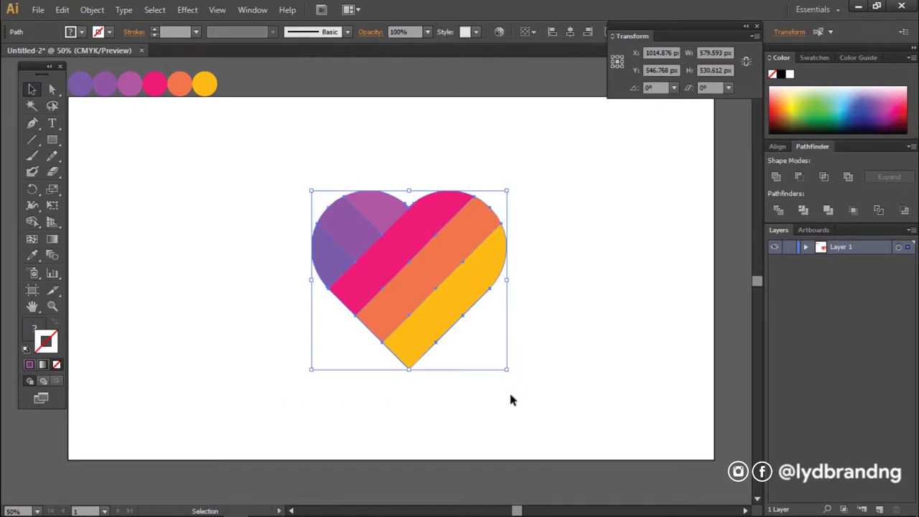
pyautogui.rightClick(502, 371)
pyautogui.click(544, 231)
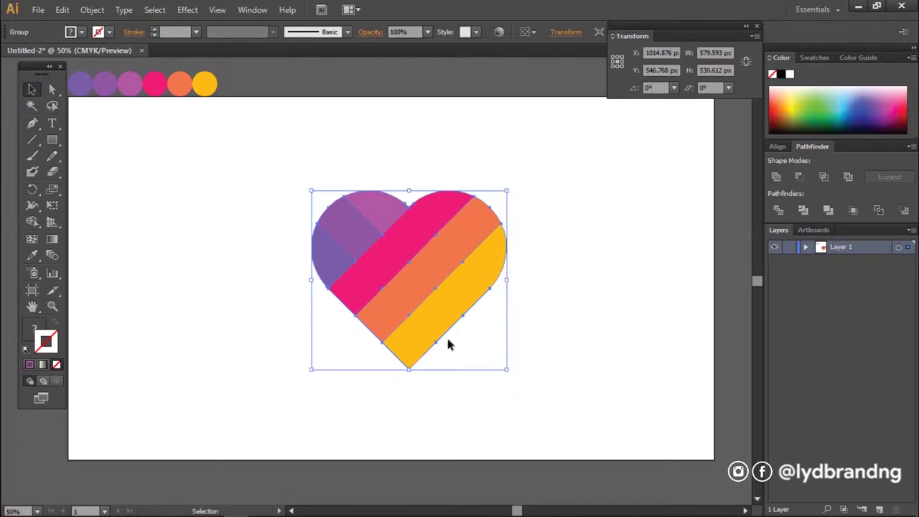
# Enlarge the heart, centre it on the artboard, and remove the colour sample circles
pyautogui.moveTo(507, 371); pyautogui.dragTo(557, 414)
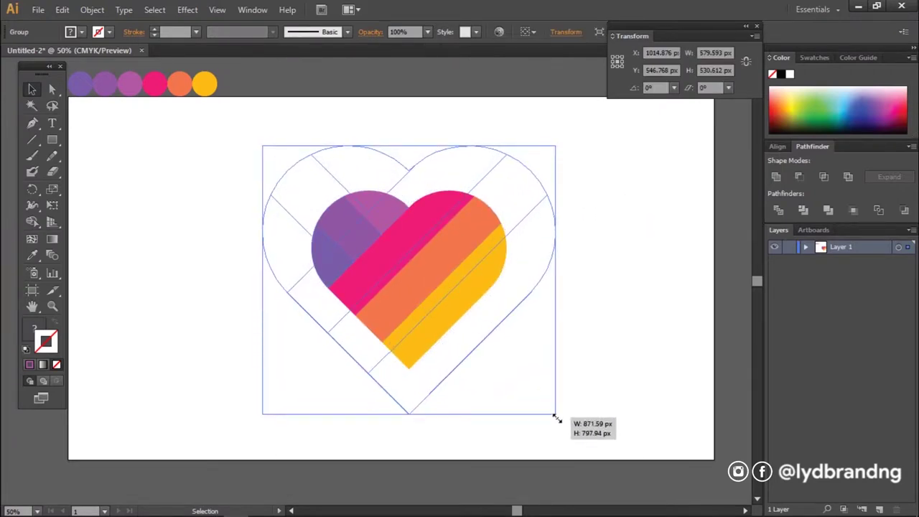
pyautogui.click(778, 147)
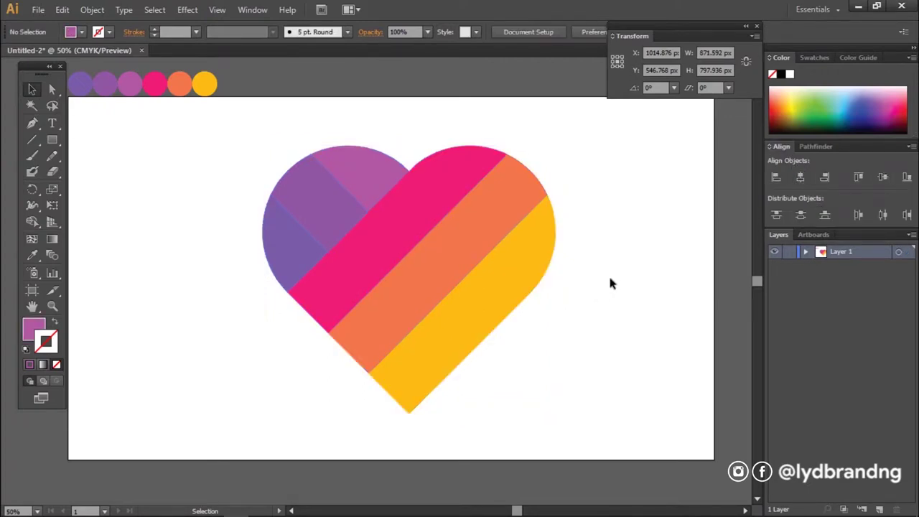
pyautogui.moveTo(533, 291); pyautogui.dragTo(467, 293)
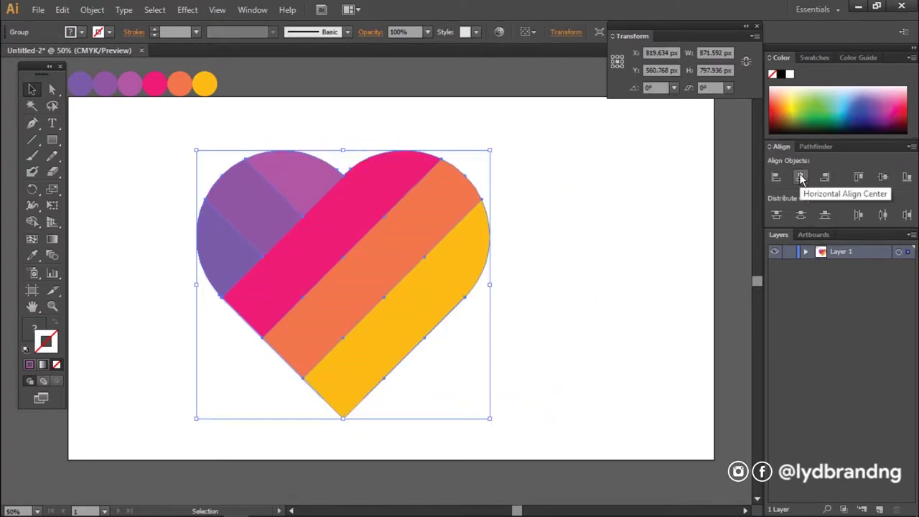
pyautogui.moveTo(662, 26); pyautogui.dragTo(653, 57)
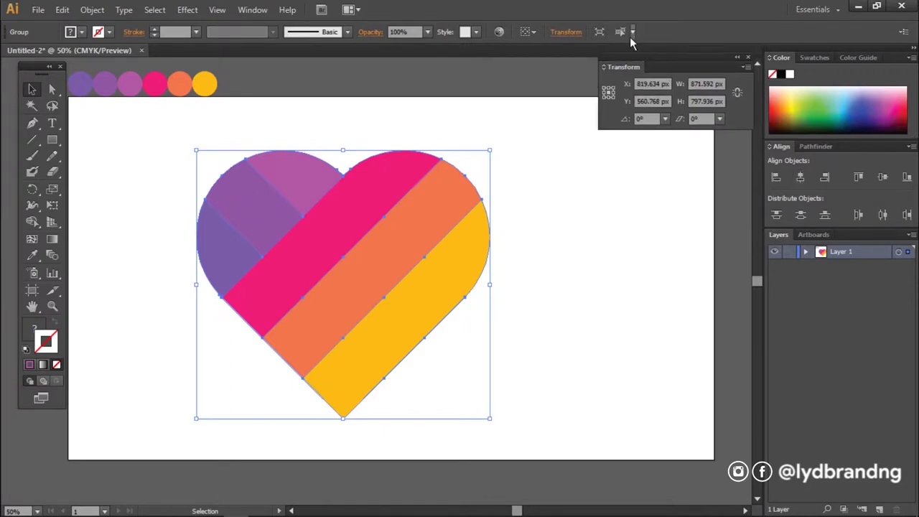
pyautogui.moveTo(470, 271); pyautogui.dragTo(517, 274)
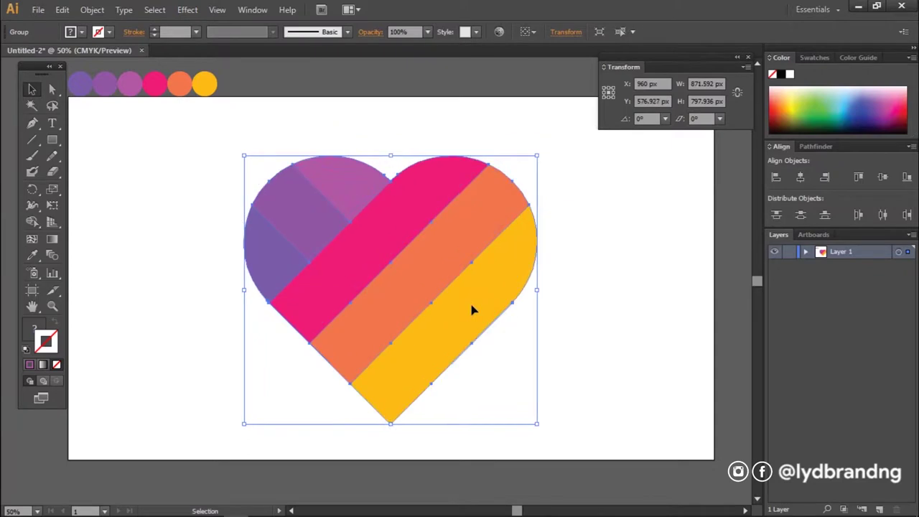
pyautogui.click(567, 179)
pyautogui.doubleClick(631, 69)
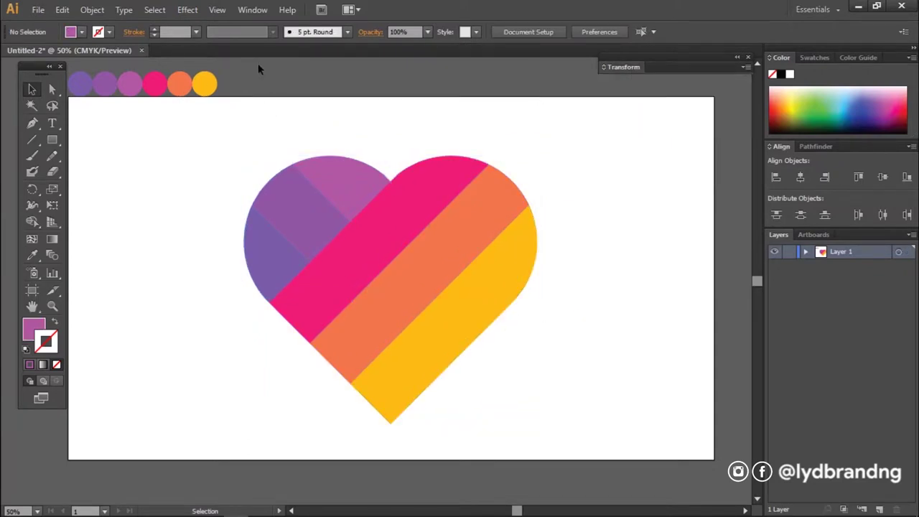
pyautogui.moveTo(64, 121); pyautogui.dragTo(66, 115)
pyautogui.click(229, 117)
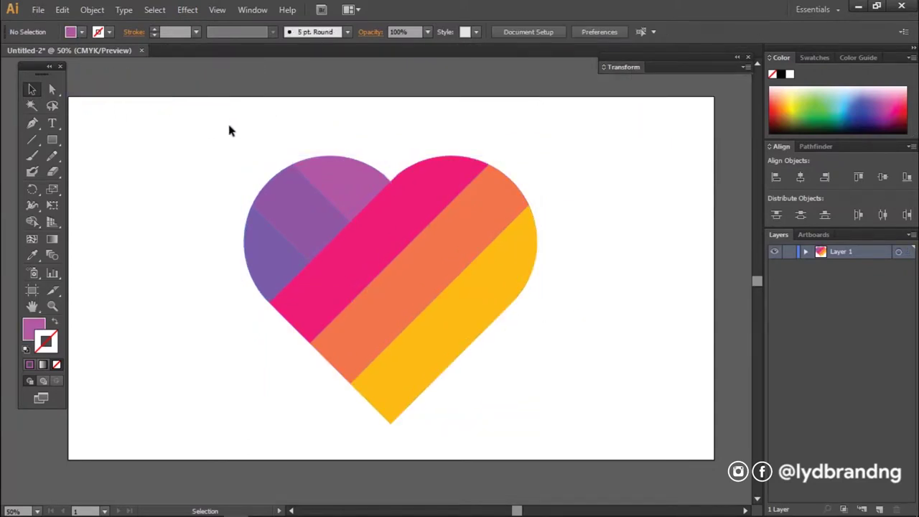
pyautogui.click(38, 9)
# Start an export and navigate to the Documents > LOGO folder
pyautogui.click(151, 261)
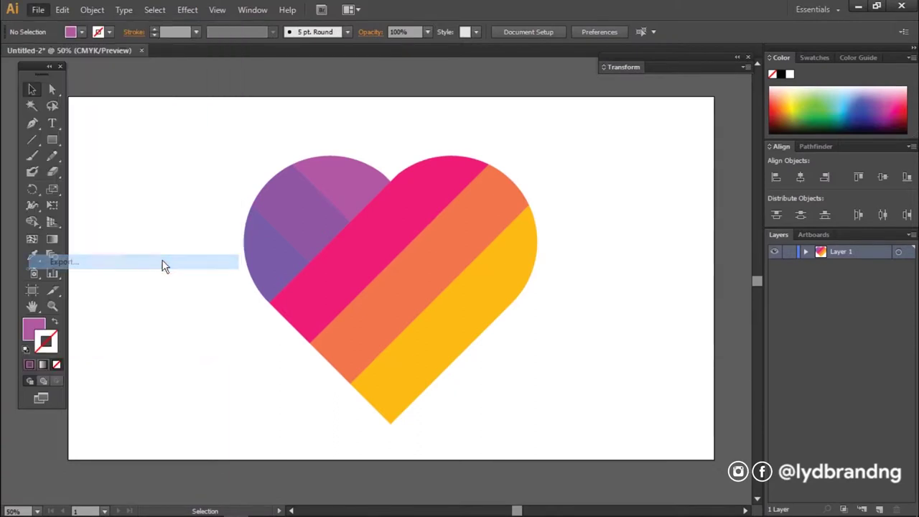
pyautogui.click(474, 153)
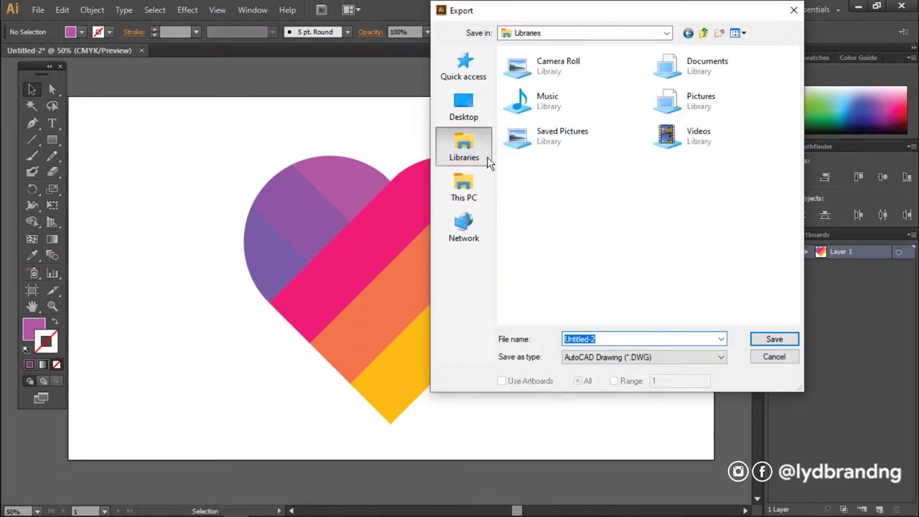
pyautogui.doubleClick(696, 72)
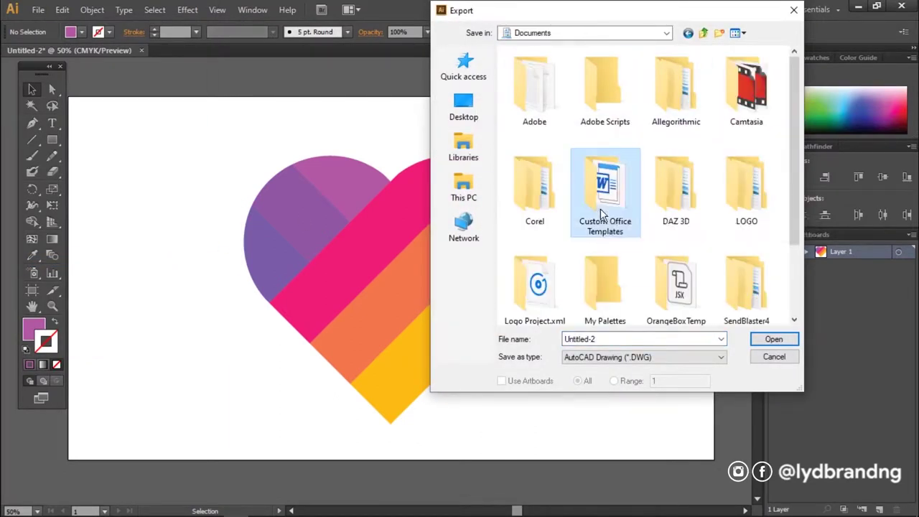
pyautogui.click(718, 178)
pyautogui.doubleClick(747, 179)
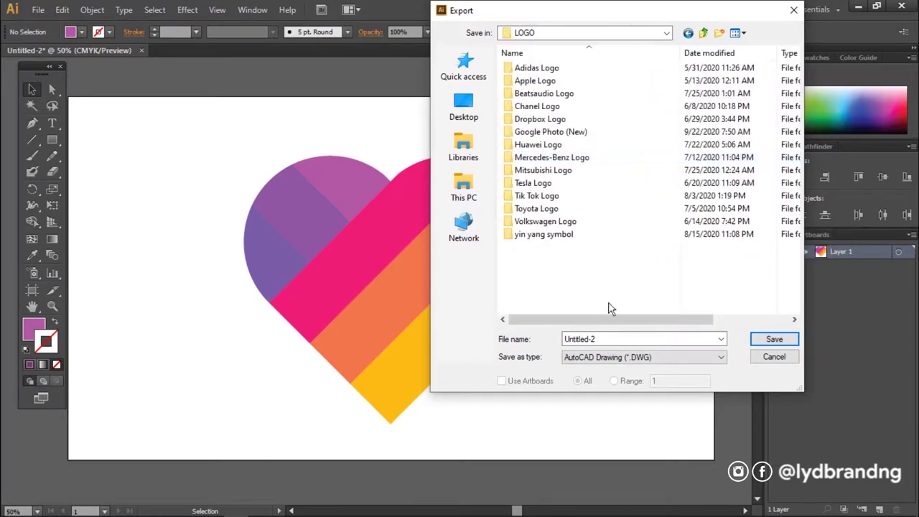
pyautogui.click(737, 33)
pyautogui.click(758, 64)
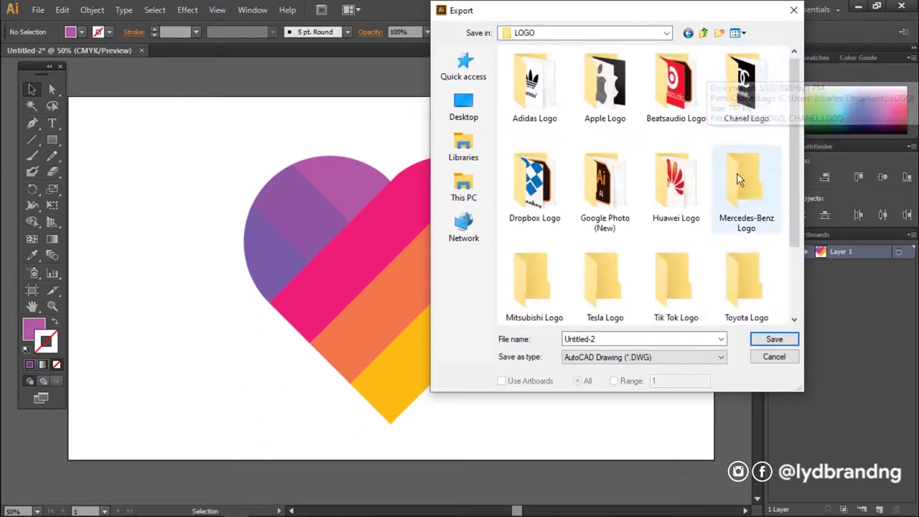
pyautogui.scroll(-2, 699, 297)
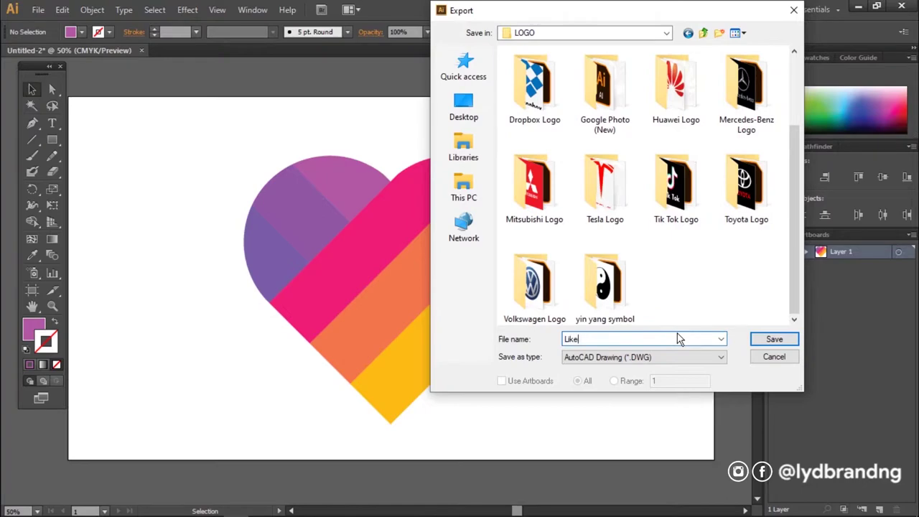
pyautogui.write('e Logo')
# Export as PNG 'Likee Logo' at High (300 ppi) resolution
pyautogui.click(635, 357)
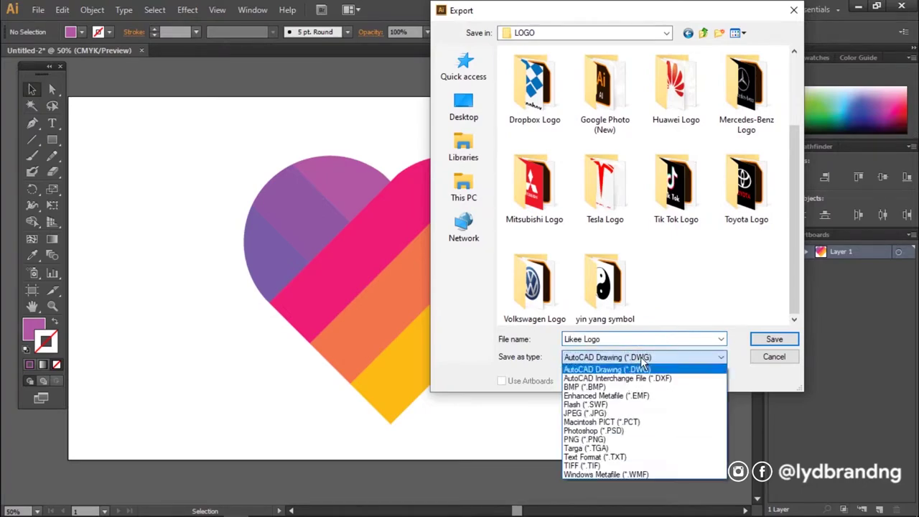
pyautogui.click(624, 437)
pyautogui.click(773, 340)
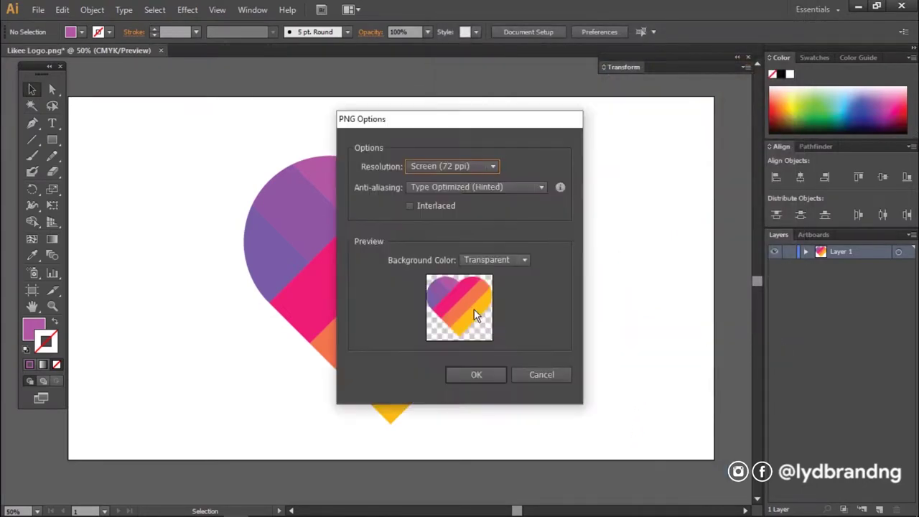
pyautogui.click(492, 167)
pyautogui.click(466, 210)
pyautogui.click(477, 372)
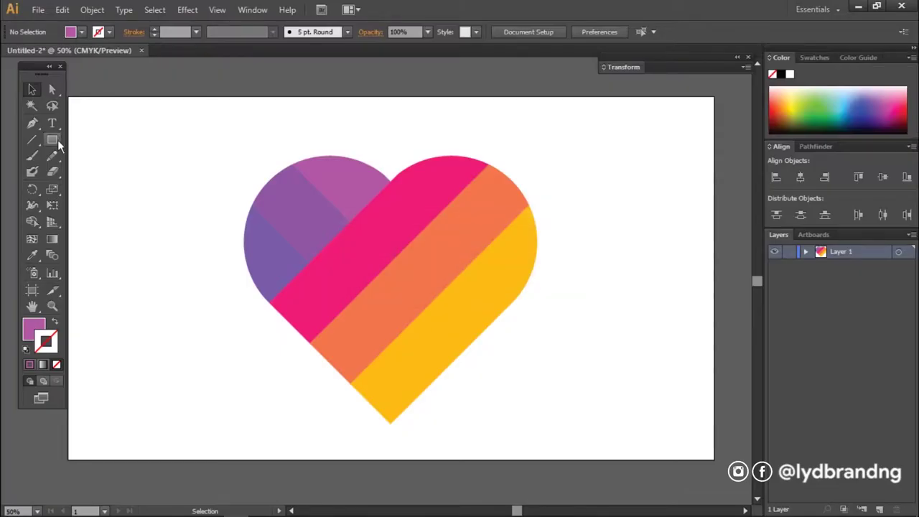
# Add a white artboard-sized rectangle and send it behind the heart
pyautogui.moveTo(69, 97); pyautogui.dragTo(713, 459)
pyautogui.press('v')
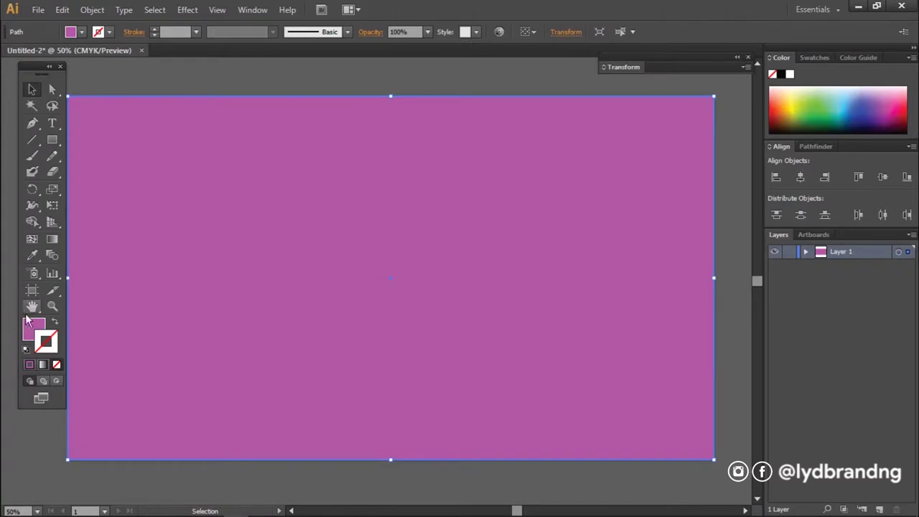
pyautogui.click(790, 74)
pyautogui.rightClick(600, 206)
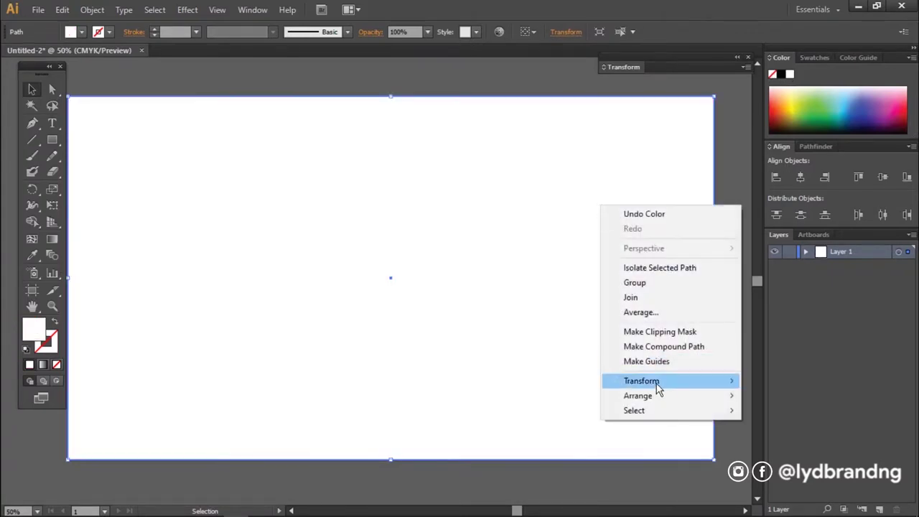
pyautogui.click(819, 442)
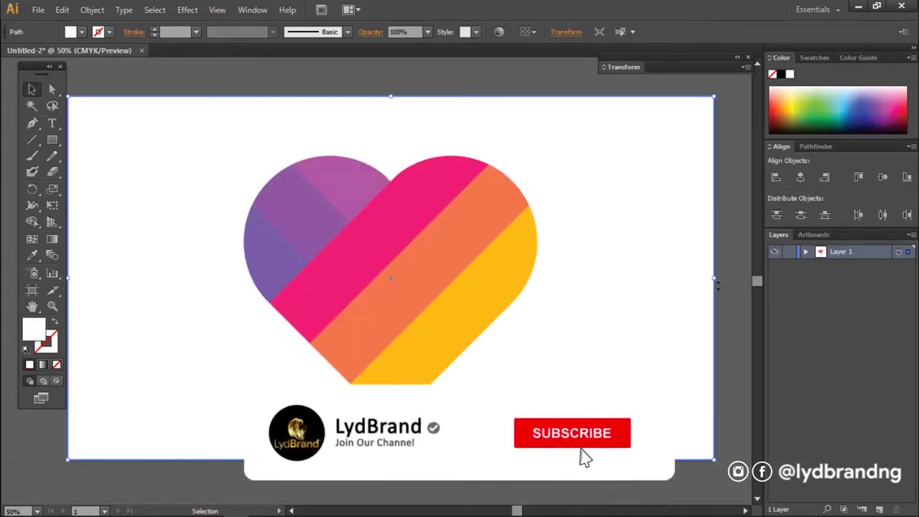
# Export the artwork as a JPEG named 'Likee Logo' into LOGO
pyautogui.click(38, 9)
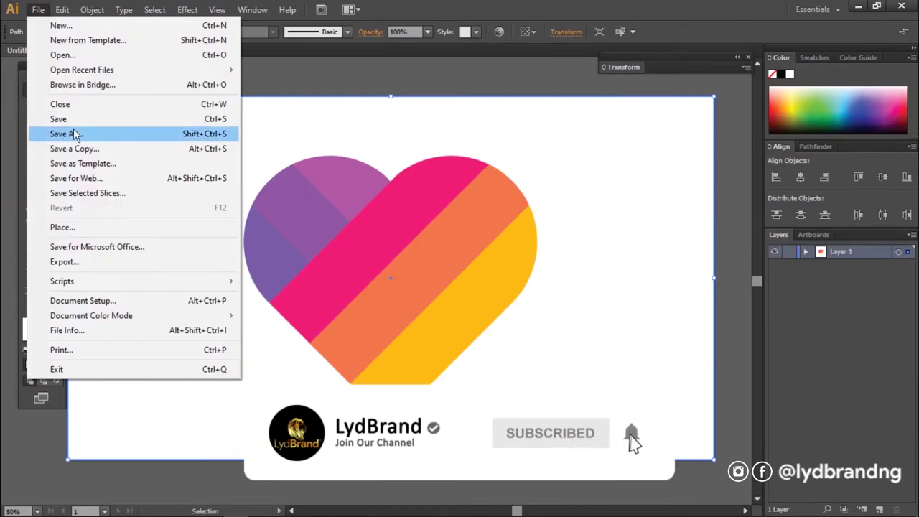
pyautogui.click(172, 269)
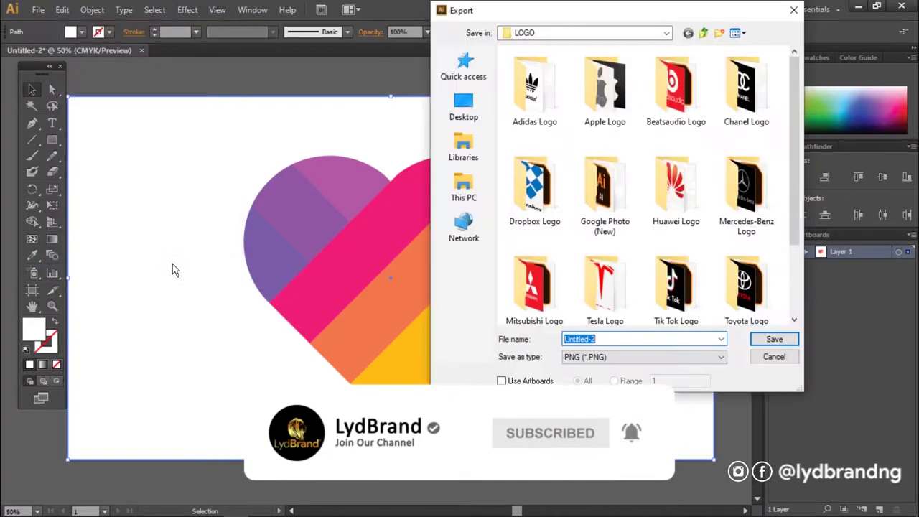
pyautogui.click(603, 357)
pyautogui.click(607, 416)
pyautogui.scroll(-3, 687, 248)
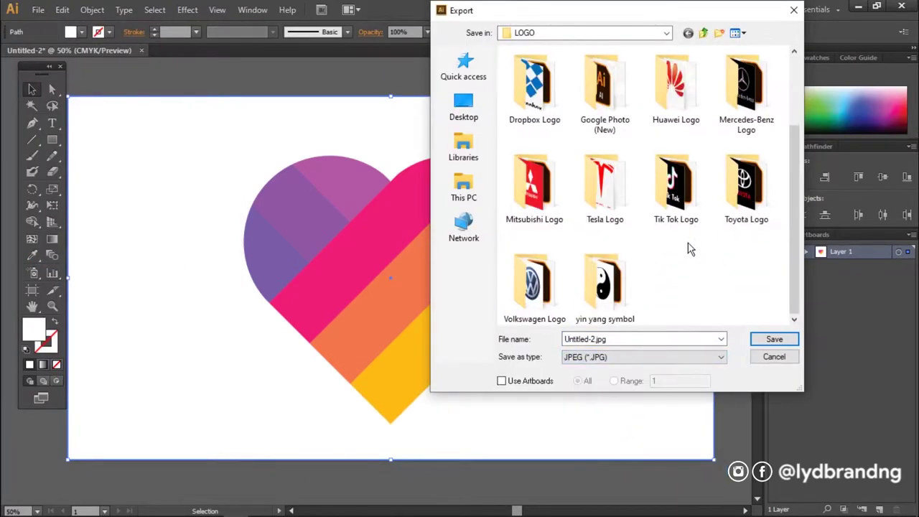
pyautogui.write('Likee')
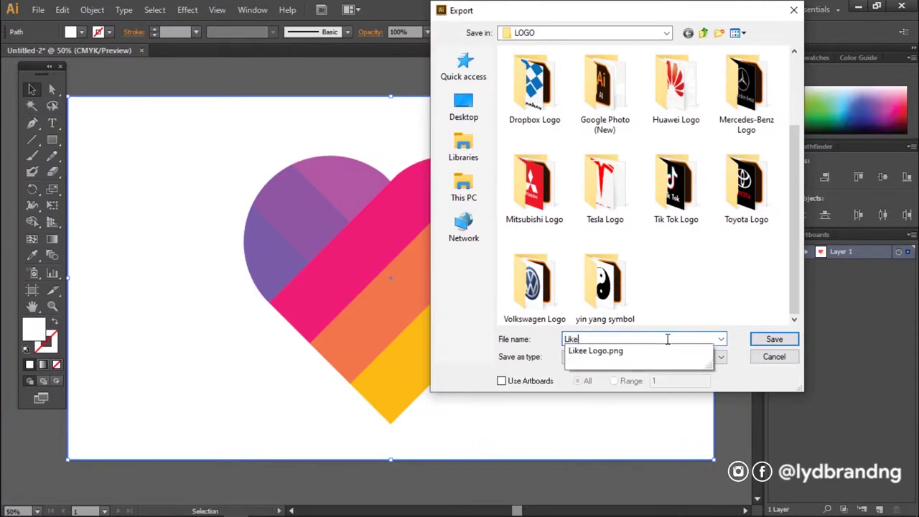
pyautogui.write(' Logo')
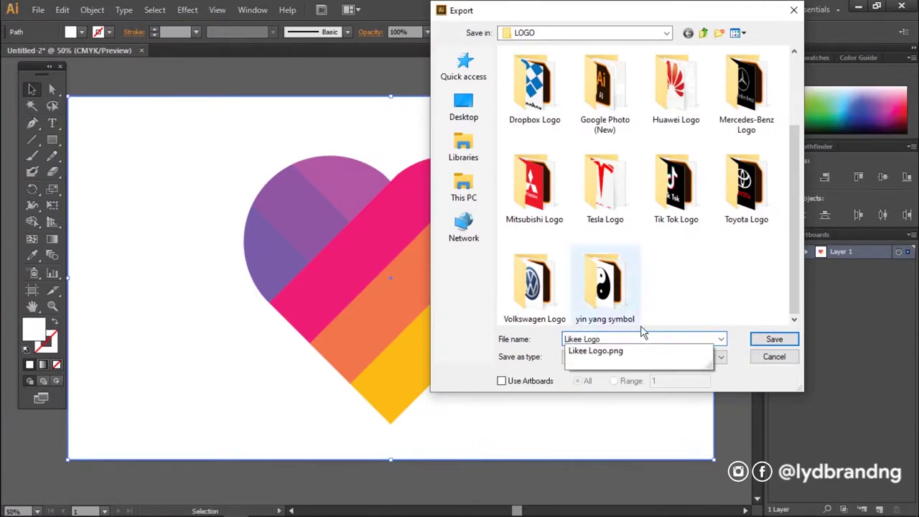
pyautogui.click(693, 293)
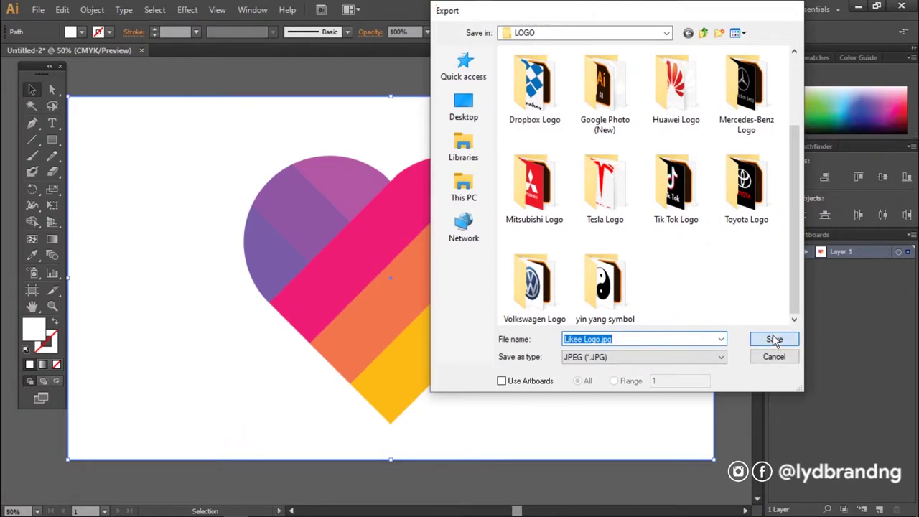
pyautogui.click(773, 341)
# Set JPEG quality to 10 (Maximum) and finish the export
pyautogui.press('Up')
pyautogui.press('Up')
pyautogui.press('Up')
pyautogui.press('Up')
pyautogui.press('Up')
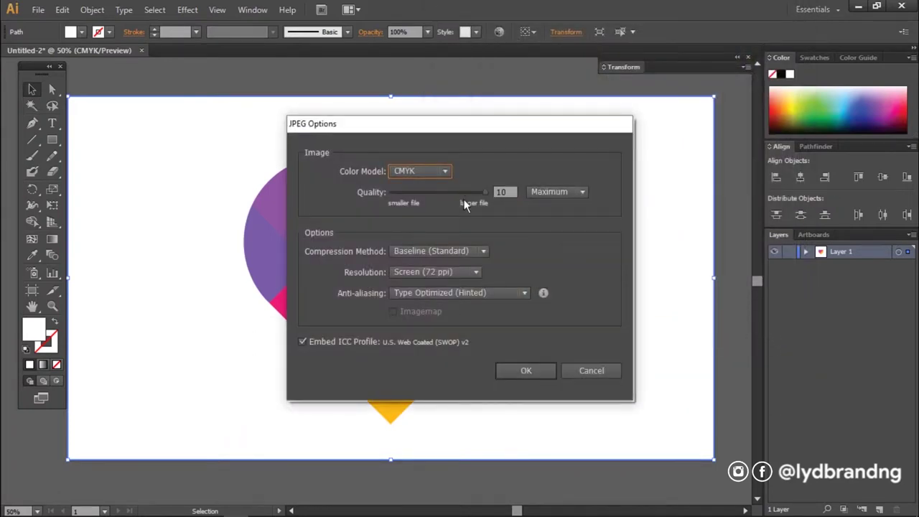
pyautogui.click(527, 371)
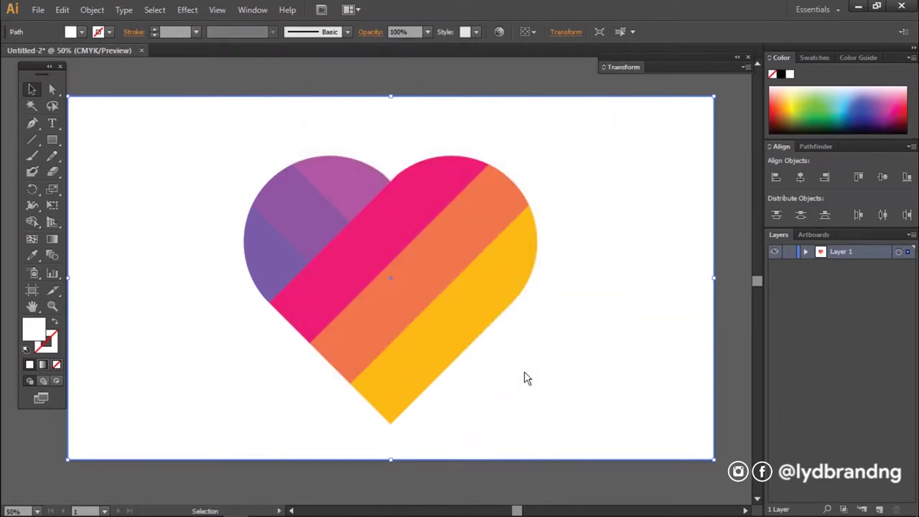
pyautogui.click(727, 237)
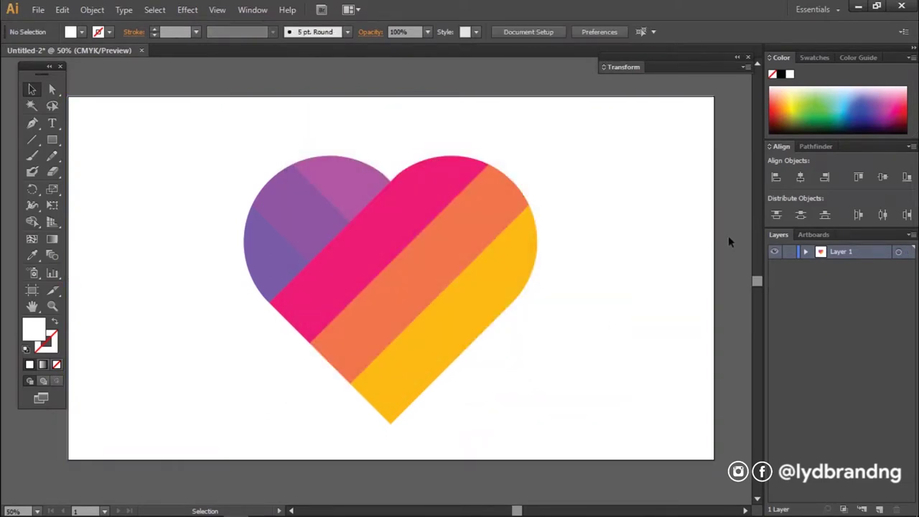
pyautogui.click(38, 9)
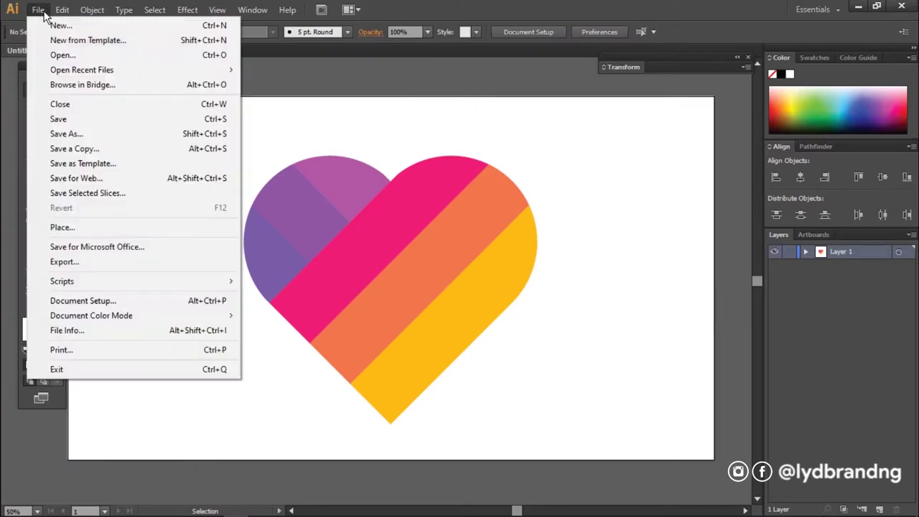
# Save the document as 'Likee Logo.ai' in the LOGO folder
pyautogui.click(71, 118)
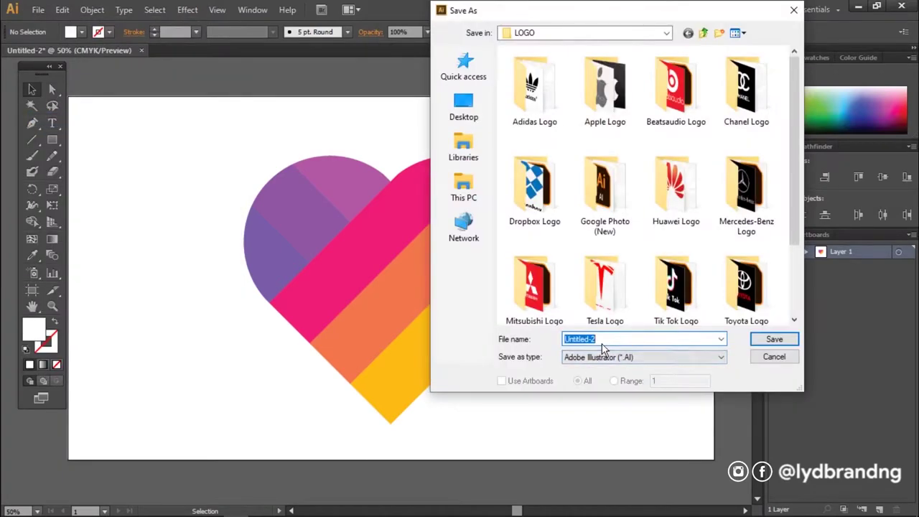
pyautogui.write('Likee Logo')
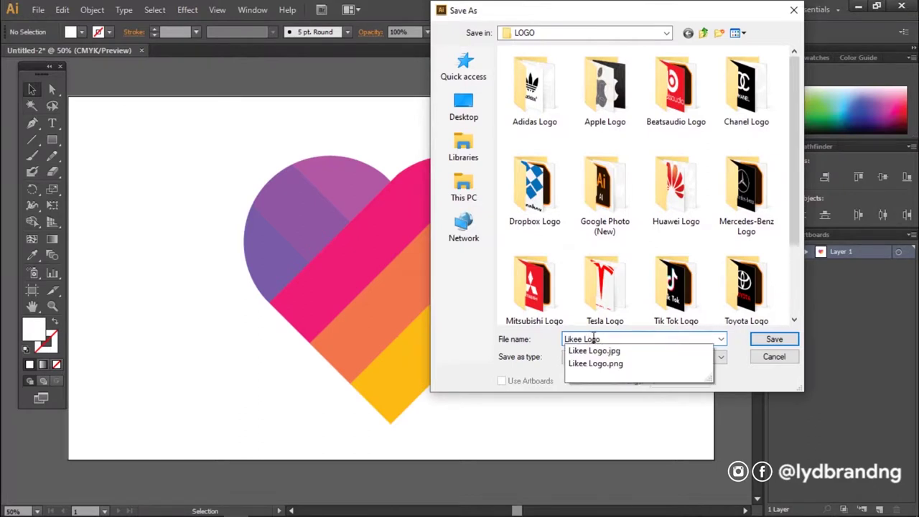
pyautogui.click(455, 302)
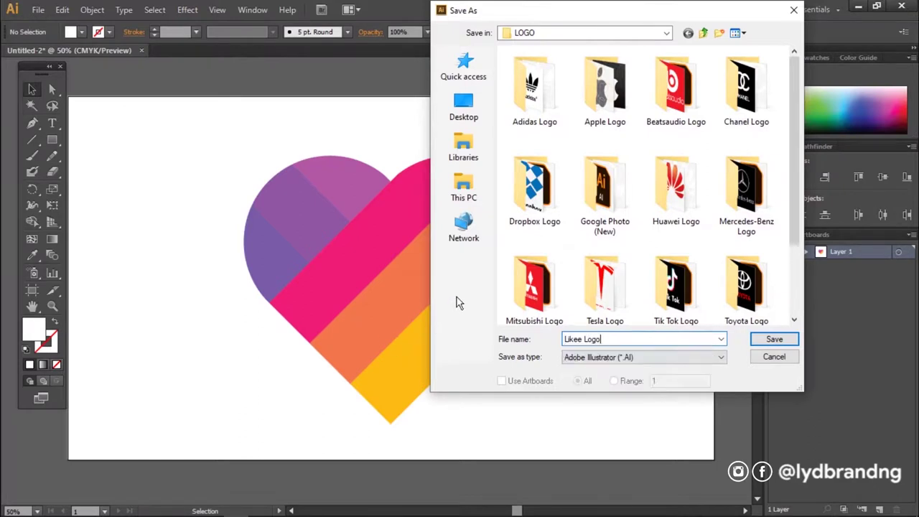
pyautogui.scroll(-2, 783, 295)
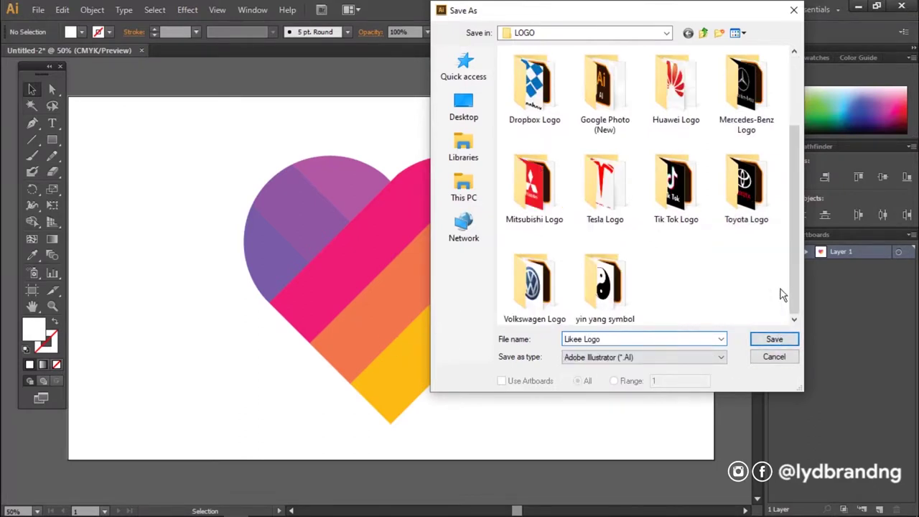
pyautogui.click(775, 339)
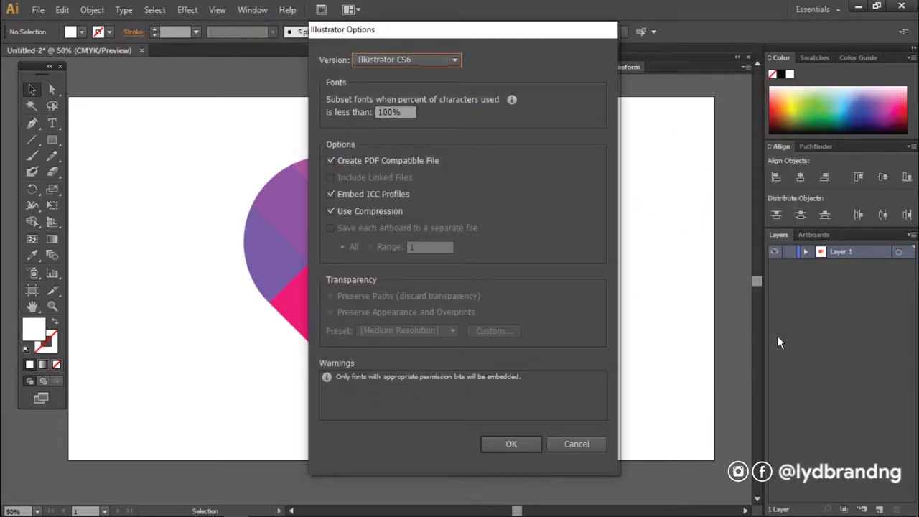
pyautogui.click(511, 444)
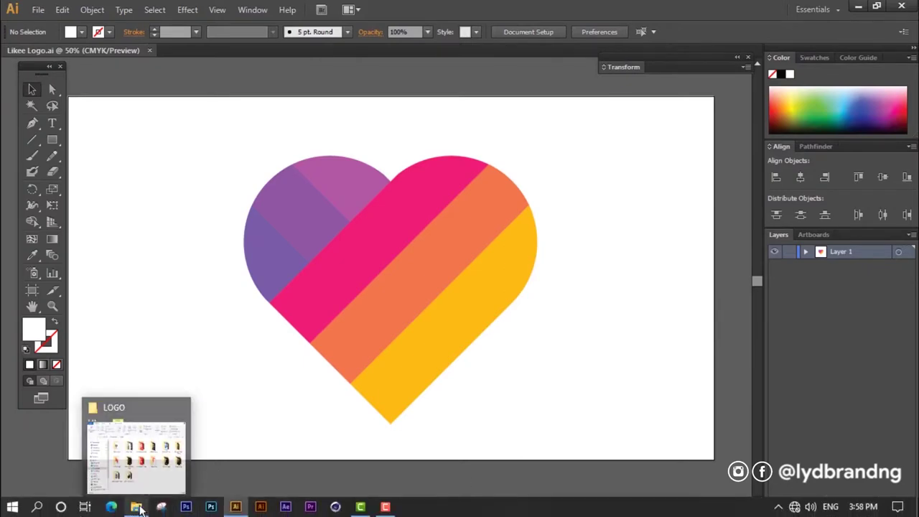
# Open the exported 'Likee Logo.jpg' from the LOGO folder in Photos
pyautogui.moveTo(135, 507)
pyautogui.click(111, 445)
pyautogui.doubleClick(486, 359)
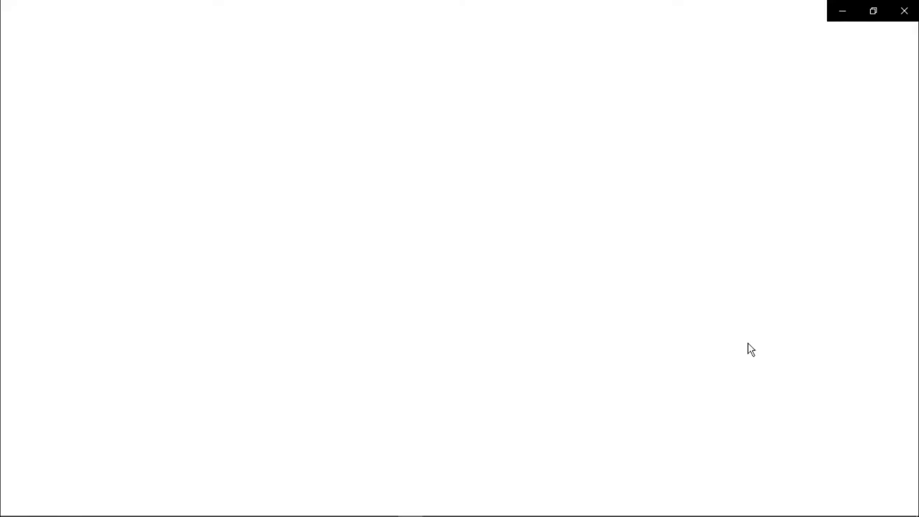
pyautogui.scroll(3, 561, 229)
pyautogui.scroll(-1, 484, 197)
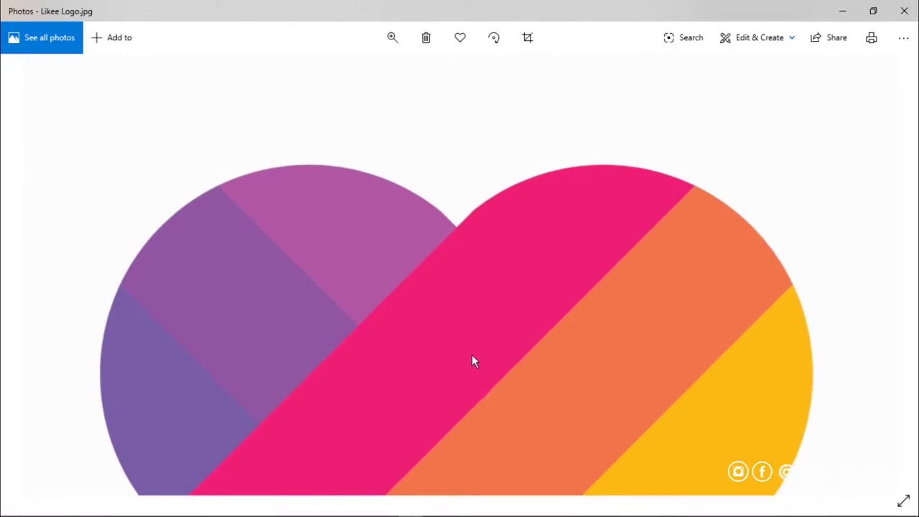
pyautogui.scroll(-3, 514, 400)
pyautogui.scroll(-2, 578, 312)
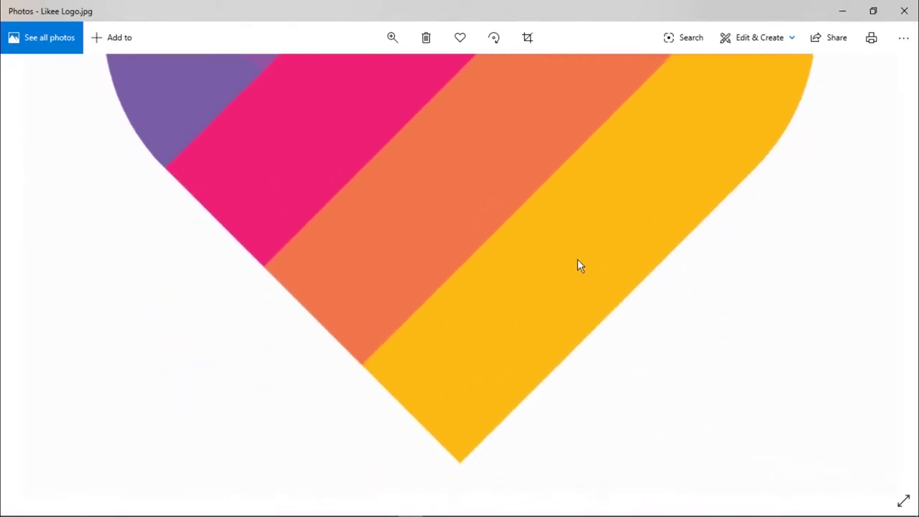
pyautogui.scroll(-3, 580, 266)
pyautogui.scroll(3, 654, 202)
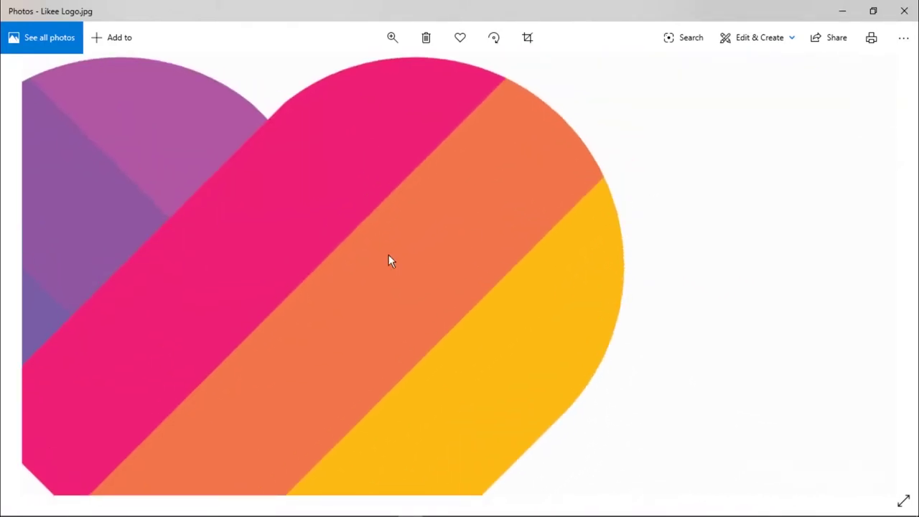
pyautogui.scroll(-3, 590, 251)
pyautogui.scroll(-2, 590, 251)
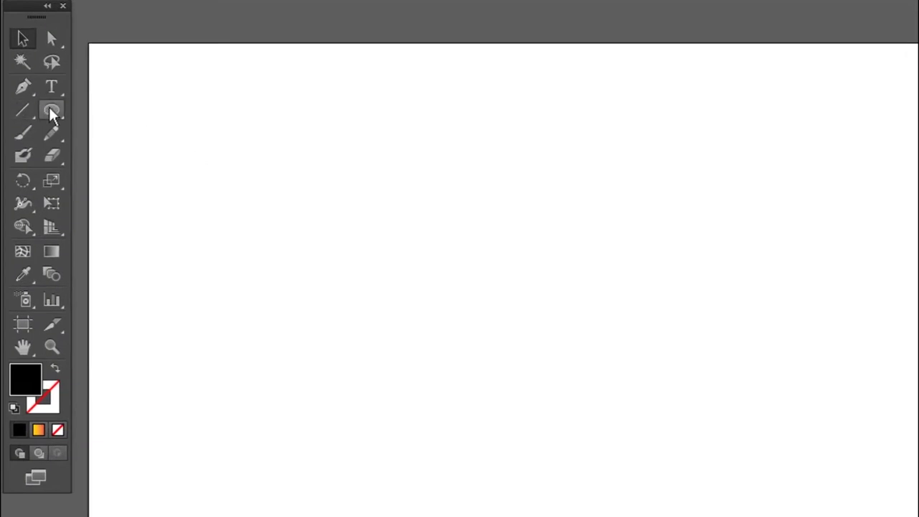
# Draw a wide black ellipse and rotate it 14°
pyautogui.click(52, 113)
pyautogui.moveTo(378, 204)
pyautogui.mouseDown()
pyautogui.moveTo(701, 408)
pyautogui.moveTo(543, 352)
pyautogui.mouseUp()
pyautogui.rightClick(445, 288)
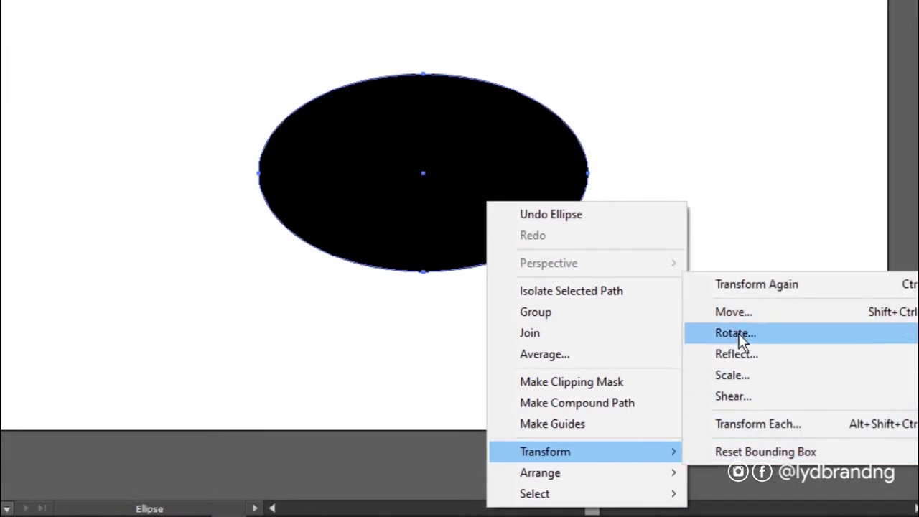
pyautogui.click(739, 335)
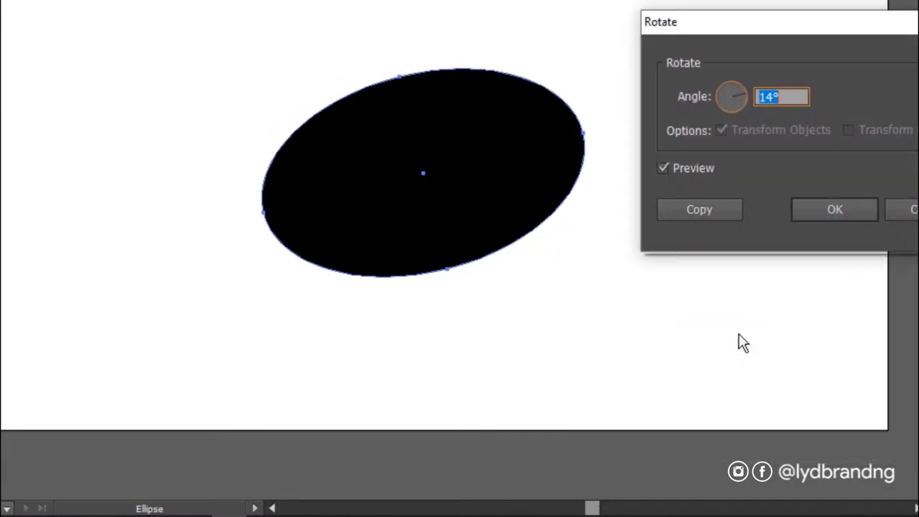
pyautogui.click(797, 205)
pyautogui.press('v')
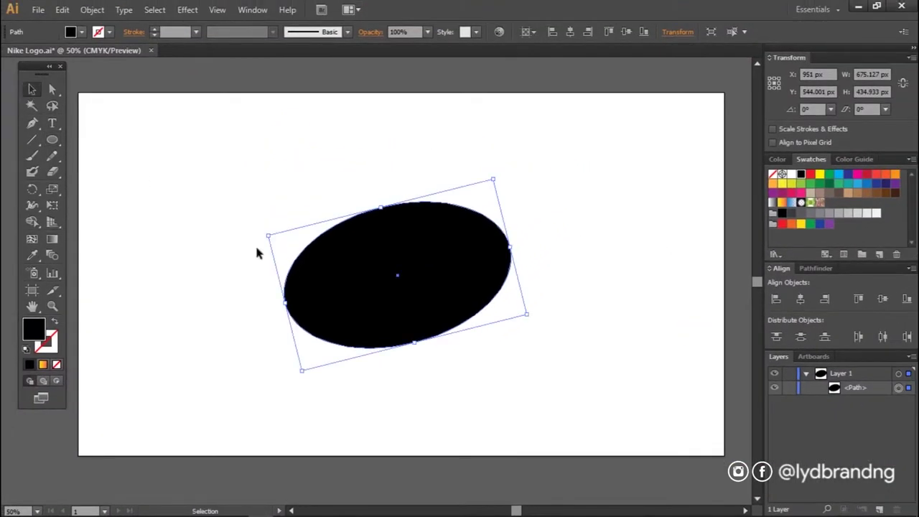
# Place an overlapping copy of the ellipse up and to the right
pyautogui.moveTo(386, 329); pyautogui.dragTo(465, 290)
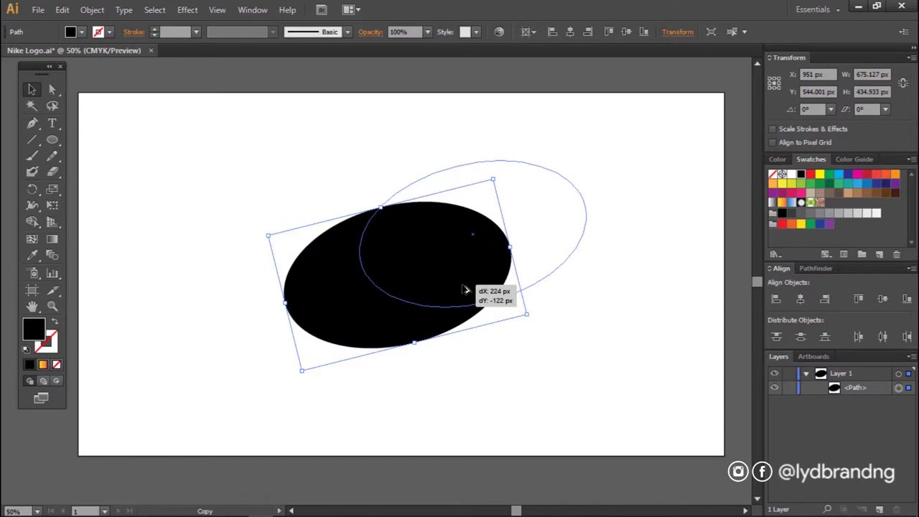
pyautogui.moveTo(465, 290); pyautogui.dragTo(460, 292)
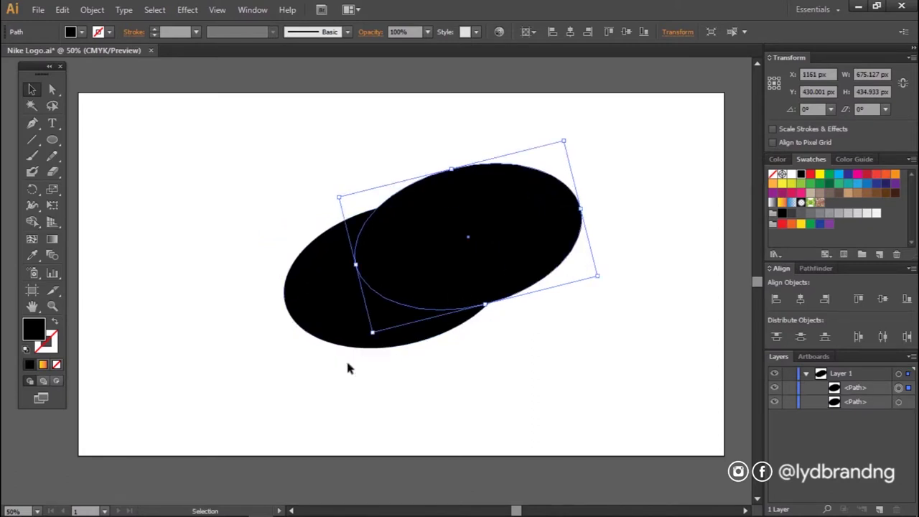
pyautogui.moveTo(371, 352); pyautogui.dragTo(301, 372)
pyautogui.click(434, 413)
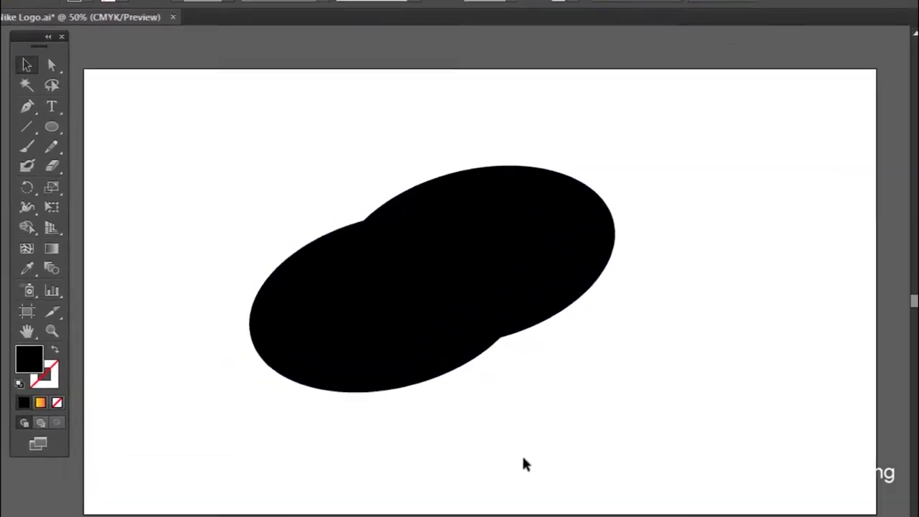
pyautogui.click(28, 109)
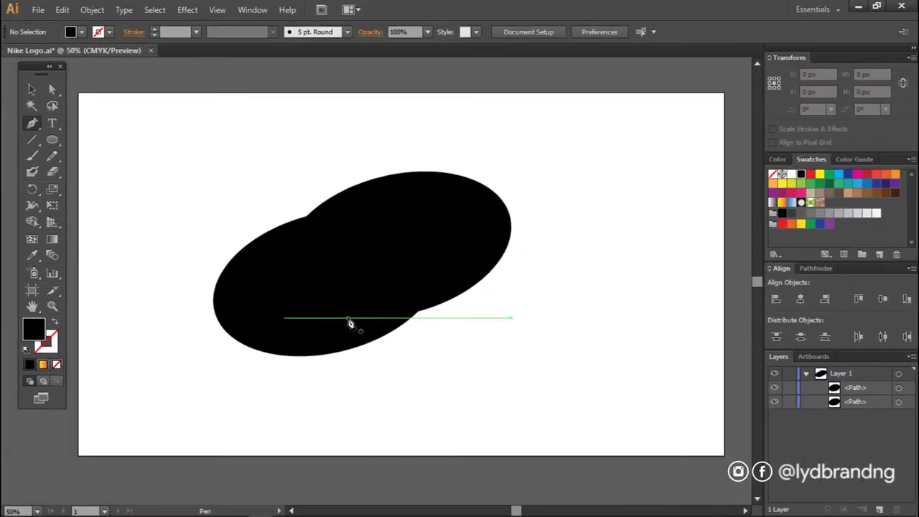
# Draw a pen triangle with a long pointed tip extending right from the lower ellipse
pyautogui.click(336, 314)
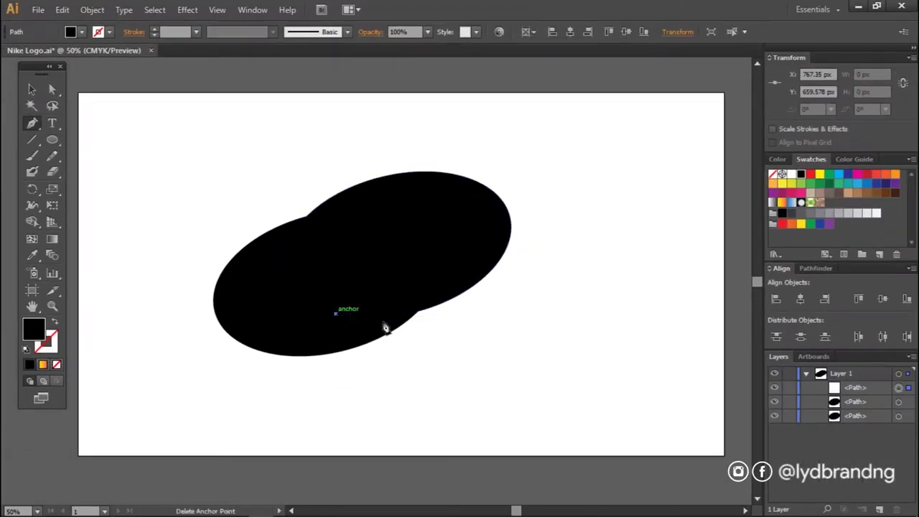
pyautogui.click(596, 356)
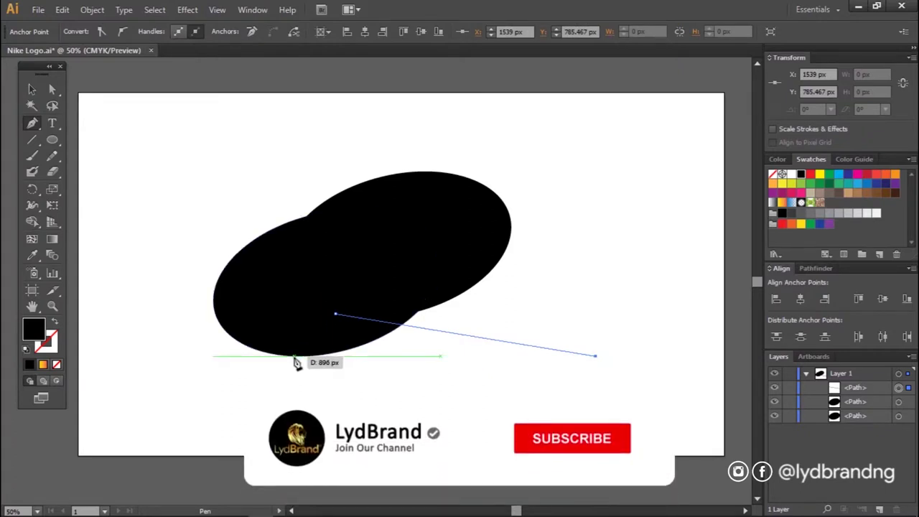
pyautogui.click(294, 355)
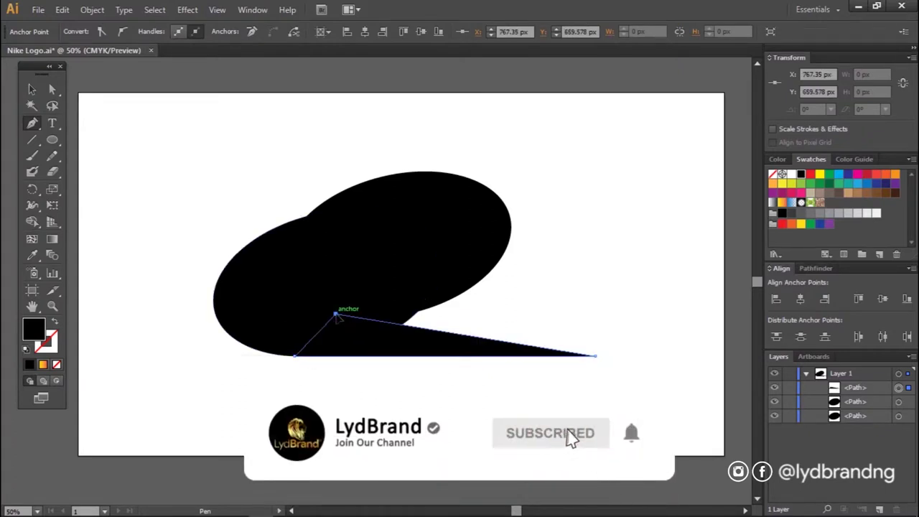
pyautogui.click(32, 89)
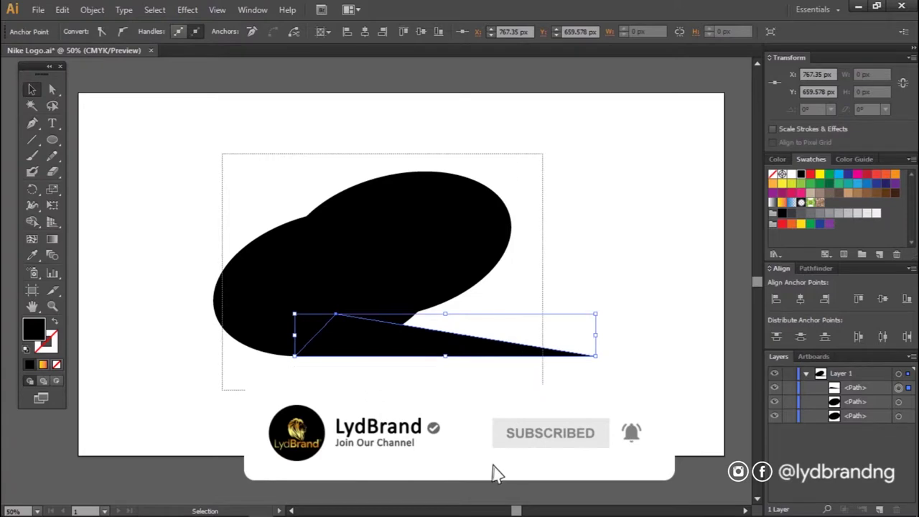
# Carve away the unwanted regions with Shape Builder and Unite the rest into one swoosh
pyautogui.hotkey('ctrl', 'a')
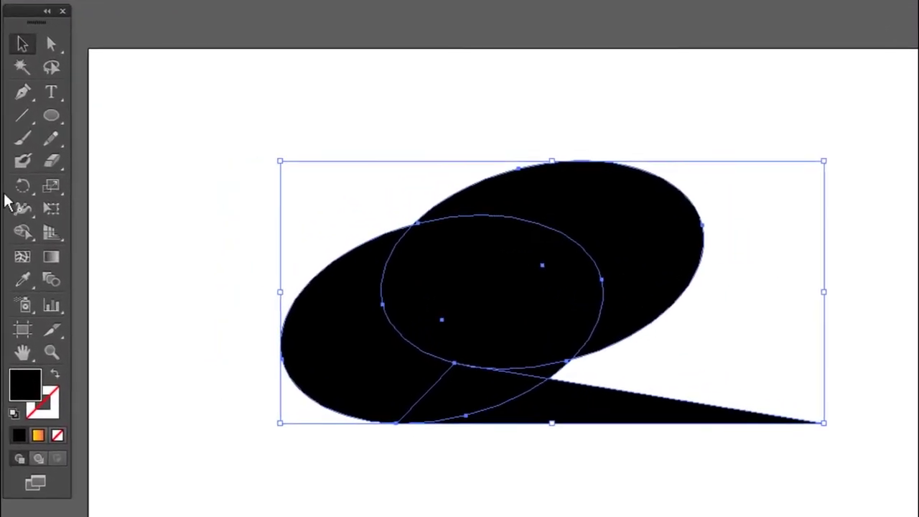
pyautogui.click(22, 231)
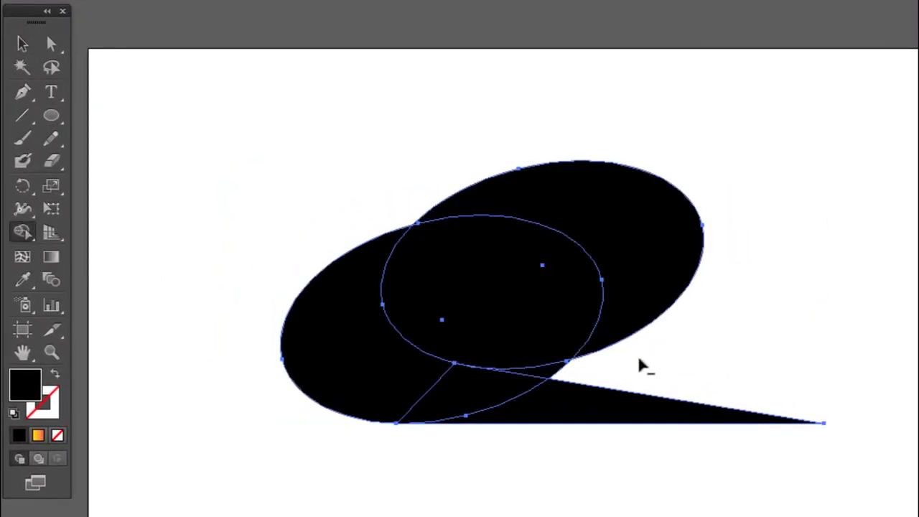
pyautogui.moveTo(650, 357); pyautogui.dragTo(559, 342)
pyautogui.press('v')
pyautogui.hotkey('ctrl', 'a')
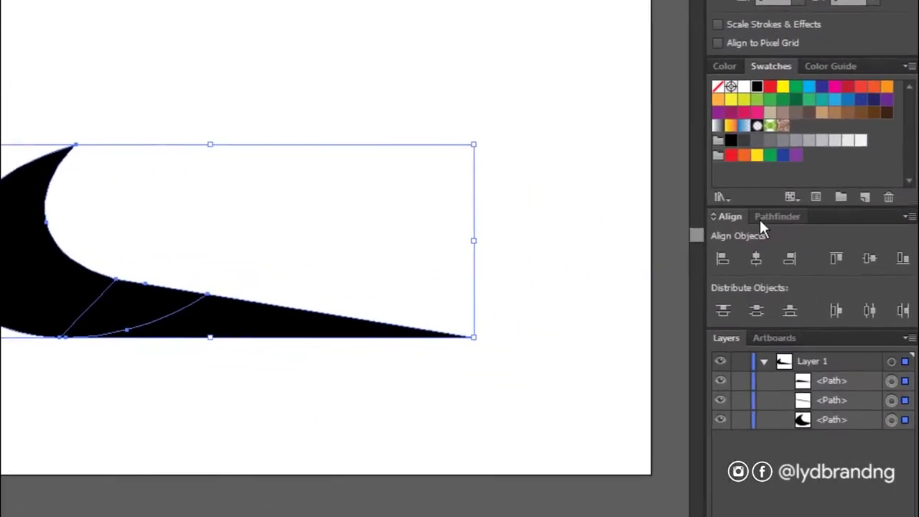
pyautogui.click(765, 211)
pyautogui.click(716, 254)
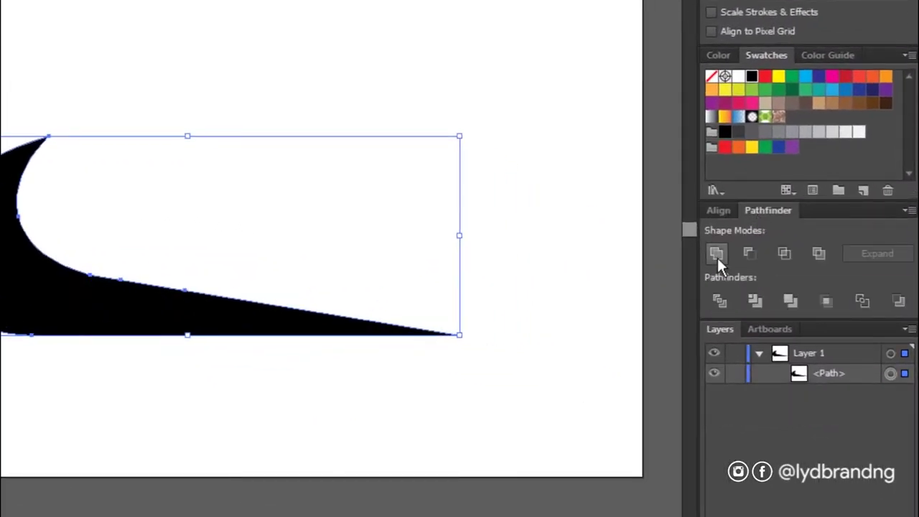
# Rotate the swoosh 23° via Transform > Rotate
pyautogui.rightClick(273, 322)
pyautogui.moveTo(331, 264)
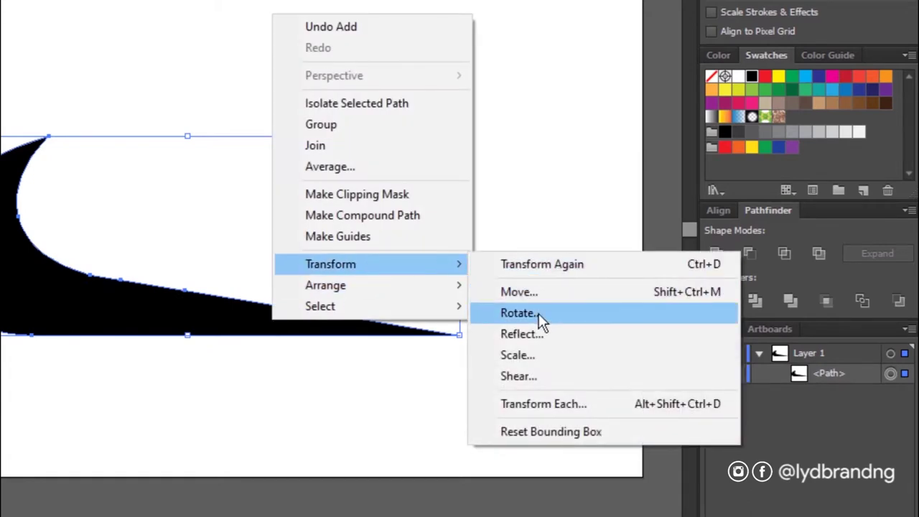
pyautogui.click(539, 313)
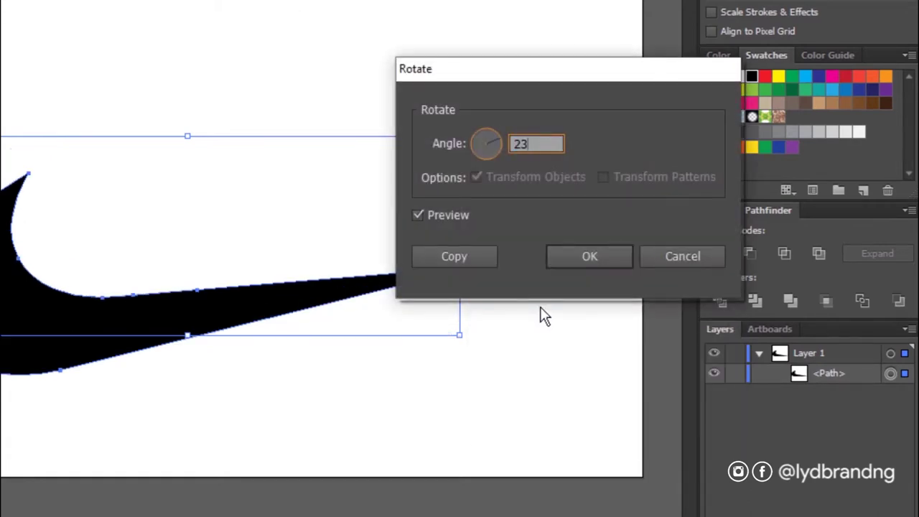
pyautogui.click(587, 256)
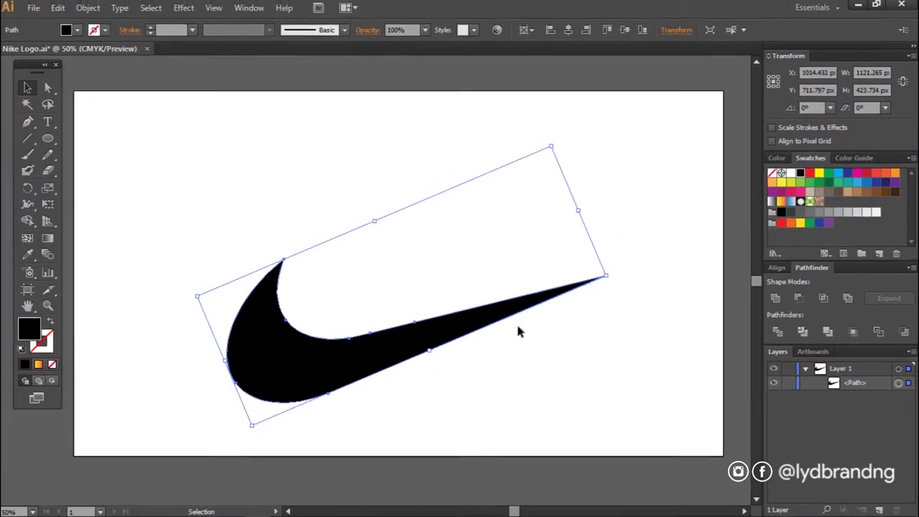
# Move the rotated swoosh to the middle of the artboard
pyautogui.moveTo(479, 324)
pyautogui.mouseDown()
pyautogui.moveTo(499, 280)
pyautogui.moveTo(492, 273)
pyautogui.mouseUp()
pyautogui.click(567, 330)
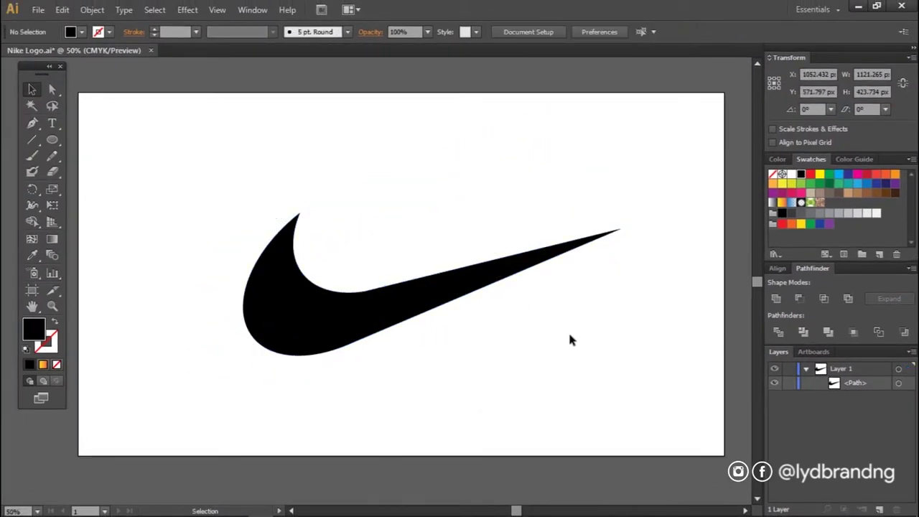
pyautogui.moveTo(422, 286); pyautogui.dragTo(439, 286)
pyautogui.moveTo(542, 344); pyautogui.dragTo(548, 351)
pyautogui.moveTo(443, 309); pyautogui.dragTo(425, 308)
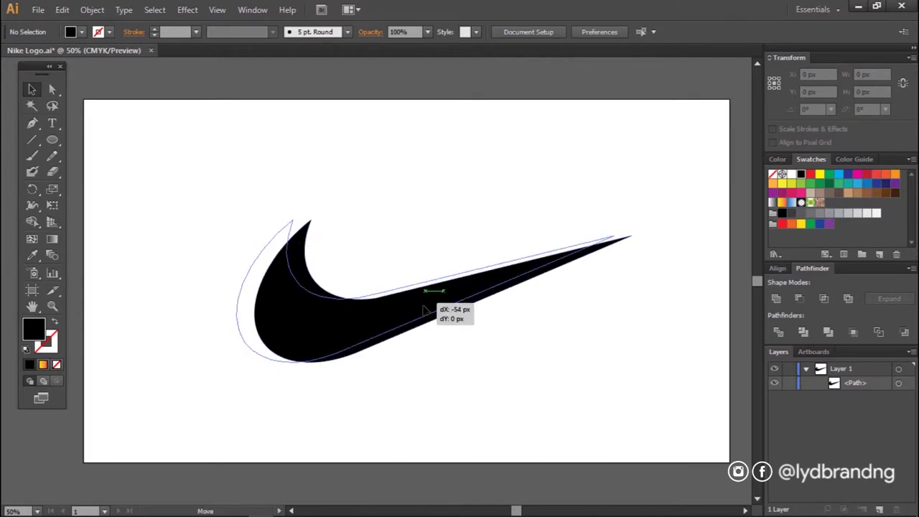
pyautogui.click(532, 363)
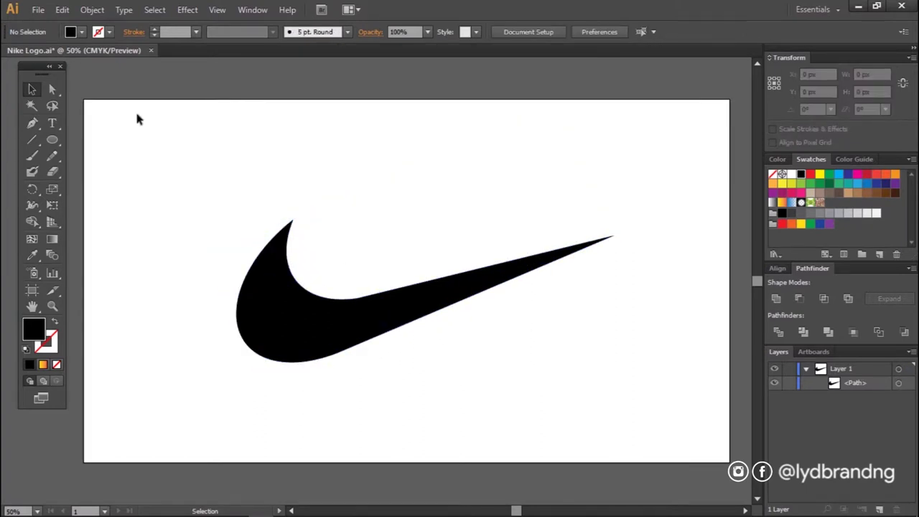
# Export the swoosh as PNG 'Nike Logo' into LOGO with the default PNG options
pyautogui.click(38, 9)
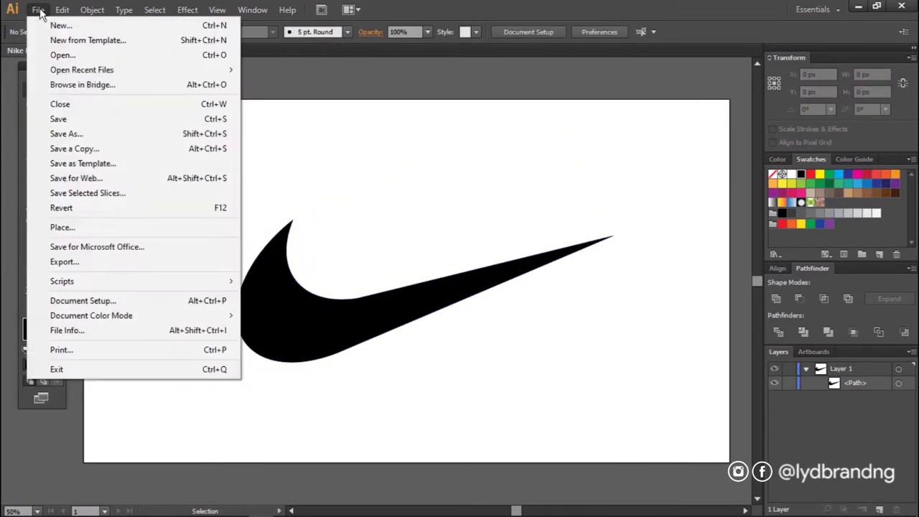
pyautogui.click(149, 261)
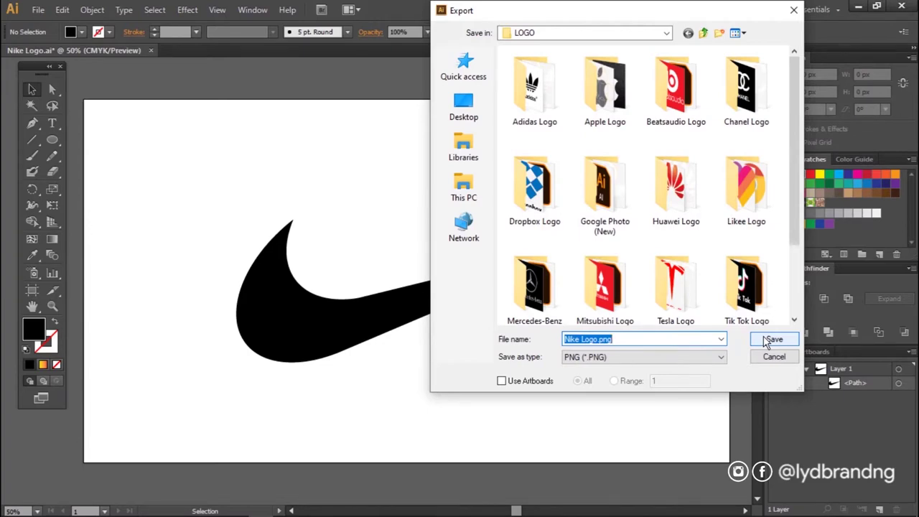
pyautogui.click(768, 340)
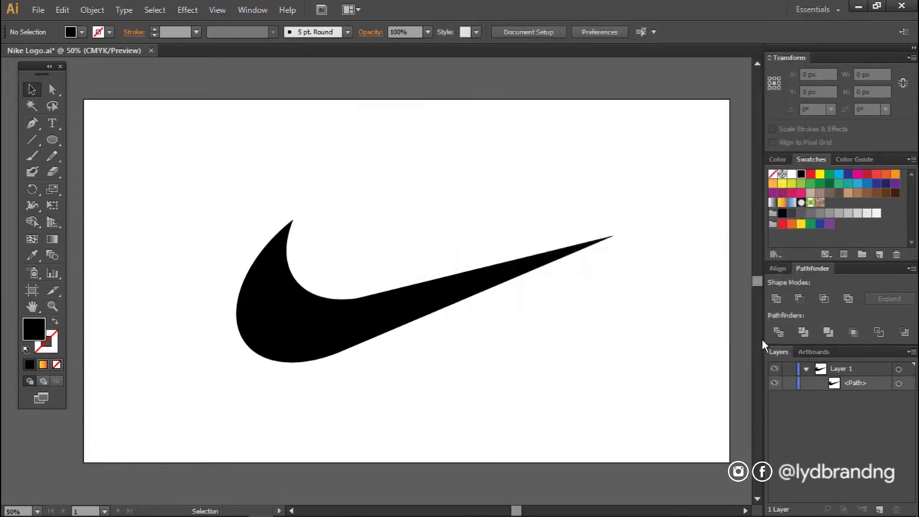
pyautogui.click(473, 371)
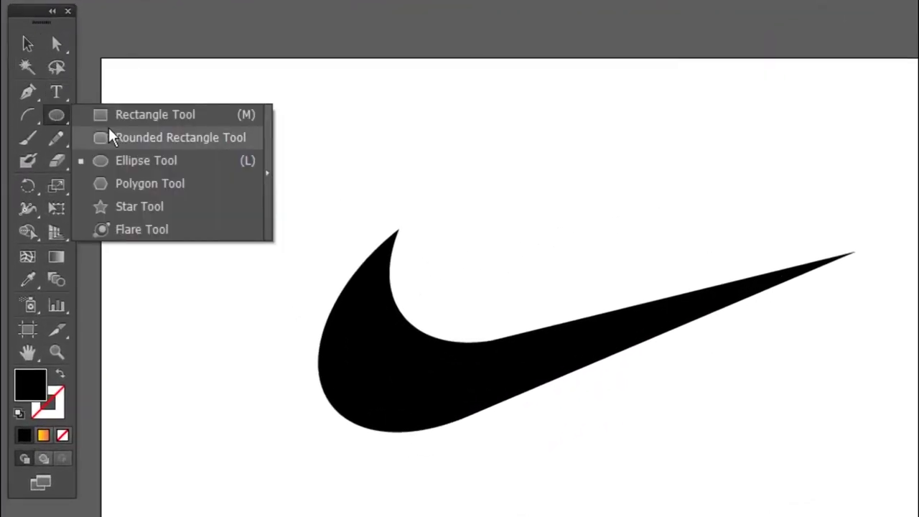
# Draw a black 1920×1080 px rectangle covering the artboard and send it behind the swoosh
pyautogui.moveTo(56, 117); pyautogui.dragTo(158, 113)
pyautogui.click(109, 96)
pyautogui.click(641, 313)
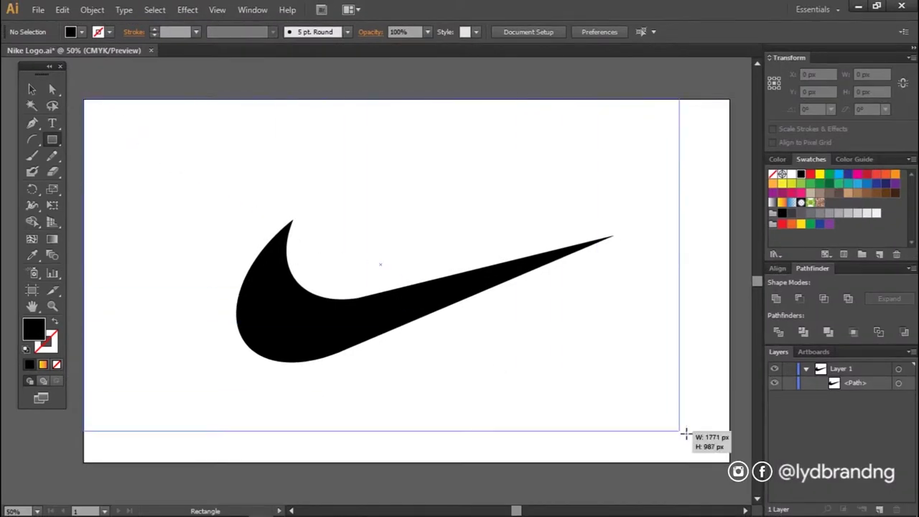
pyautogui.moveTo(84, 101); pyautogui.dragTo(730, 463)
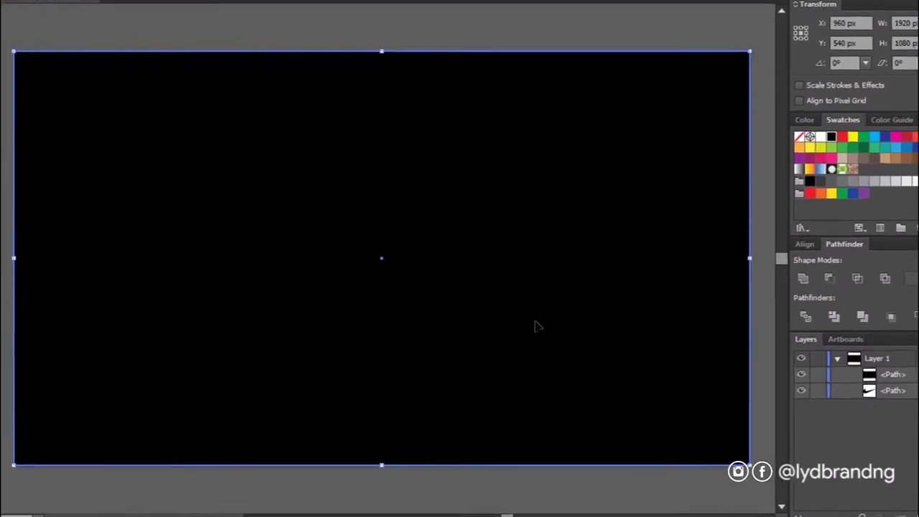
pyautogui.rightClick(648, 230)
pyautogui.moveTo(737, 387)
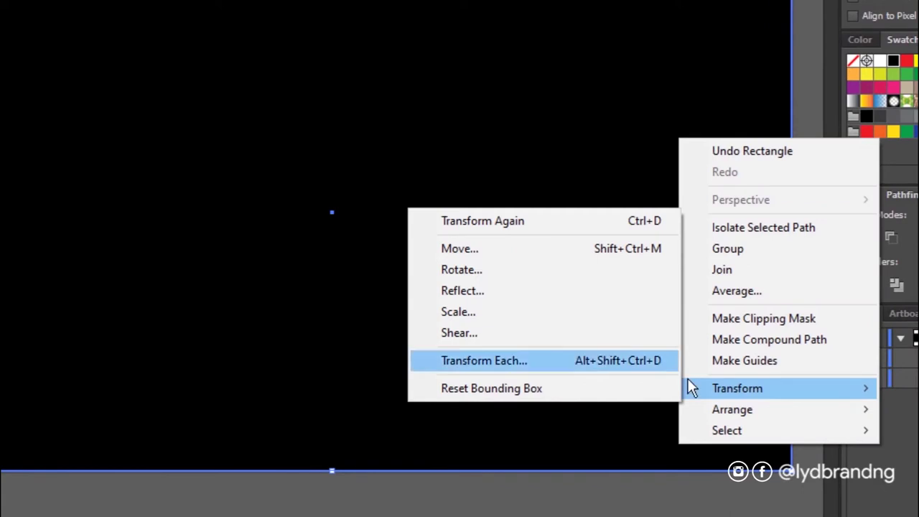
pyautogui.click(601, 471)
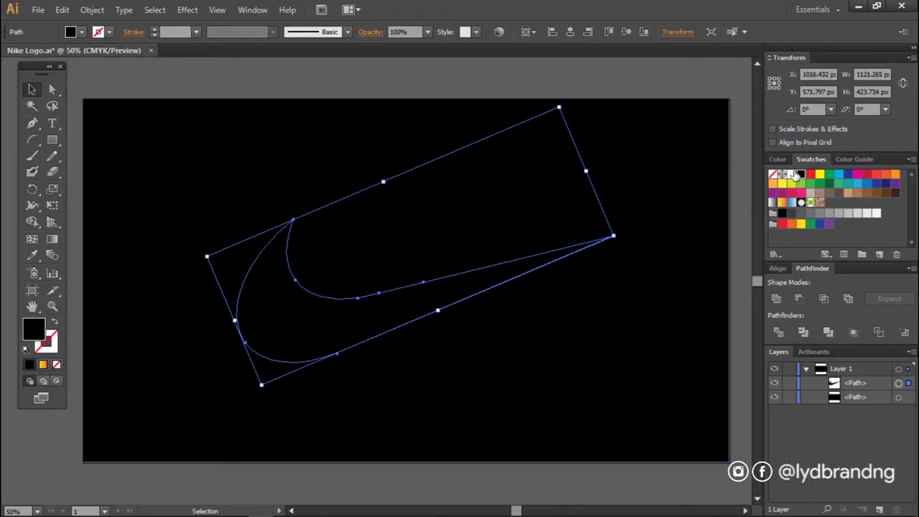
# Fill the swoosh with white
pyautogui.click(791, 173)
pyautogui.click(717, 79)
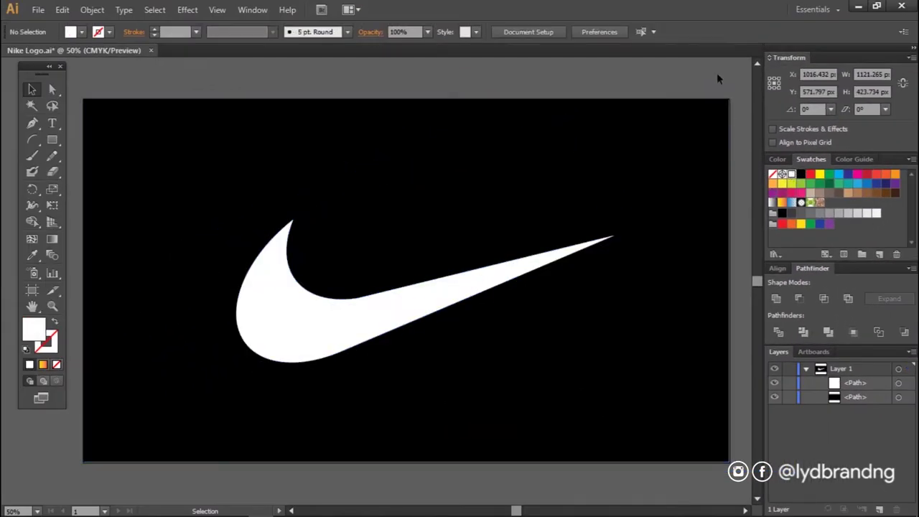
pyautogui.click(38, 10)
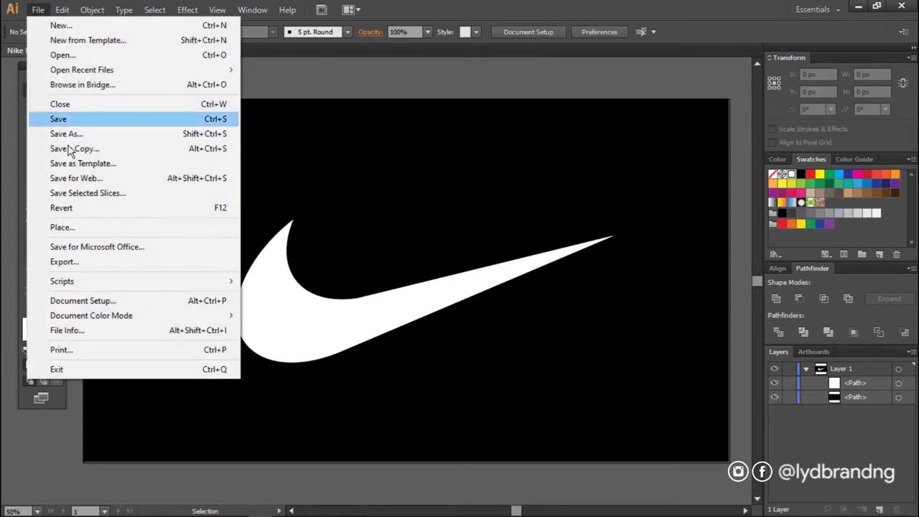
# Export the white-on-black artwork as the JPEG 'Nike Logo'
pyautogui.click(200, 264)
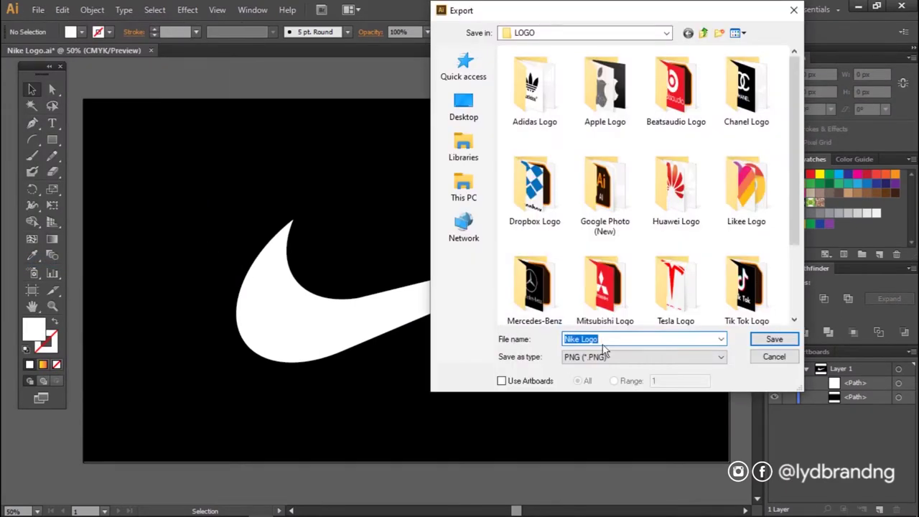
pyautogui.click(622, 357)
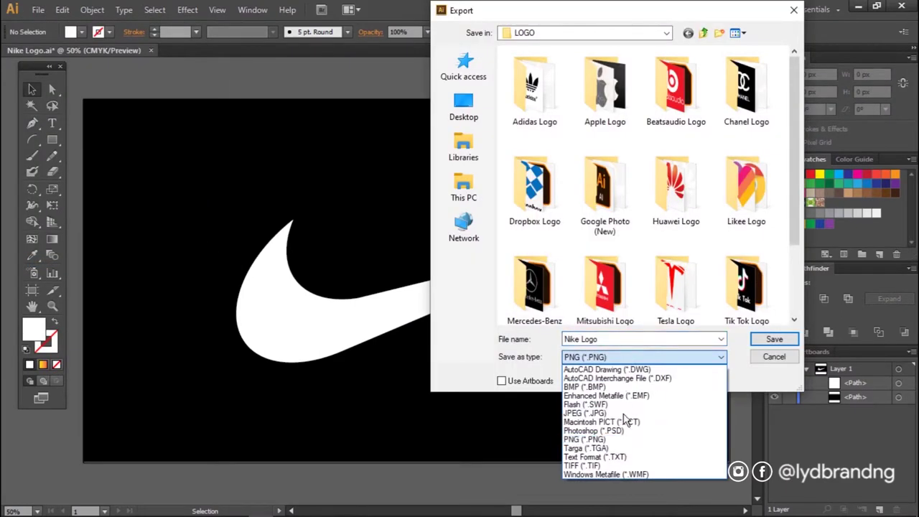
pyautogui.click(621, 419)
pyautogui.click(774, 340)
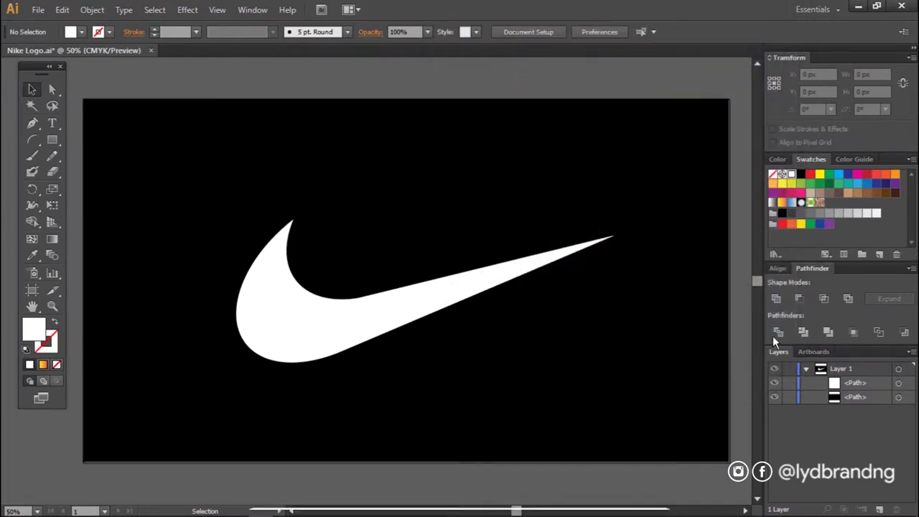
pyautogui.click(530, 373)
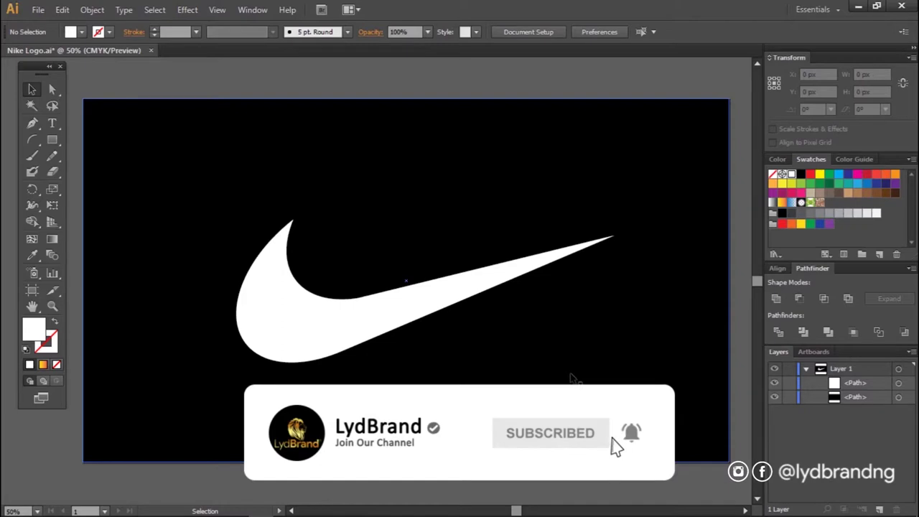
# Change the background rectangle's fill to white and the swoosh's fill back to black
pyautogui.click(572, 378)
pyautogui.click(791, 174)
pyautogui.click(390, 316)
pyautogui.click(801, 175)
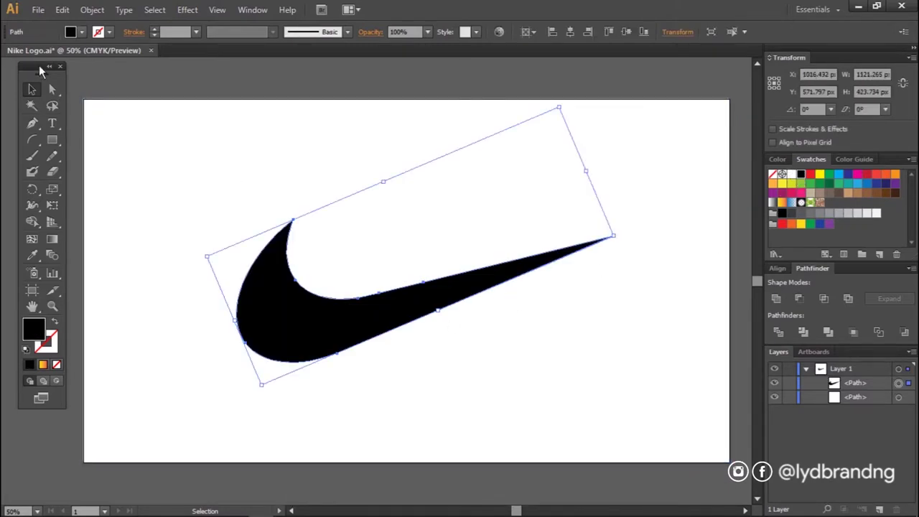
# Deselect everything and export the black-on-white artwork as 'Nike Logo copy.jpg'
pyautogui.hotkey('ctrl', 'shift', 'a')
pyautogui.click(39, 9)
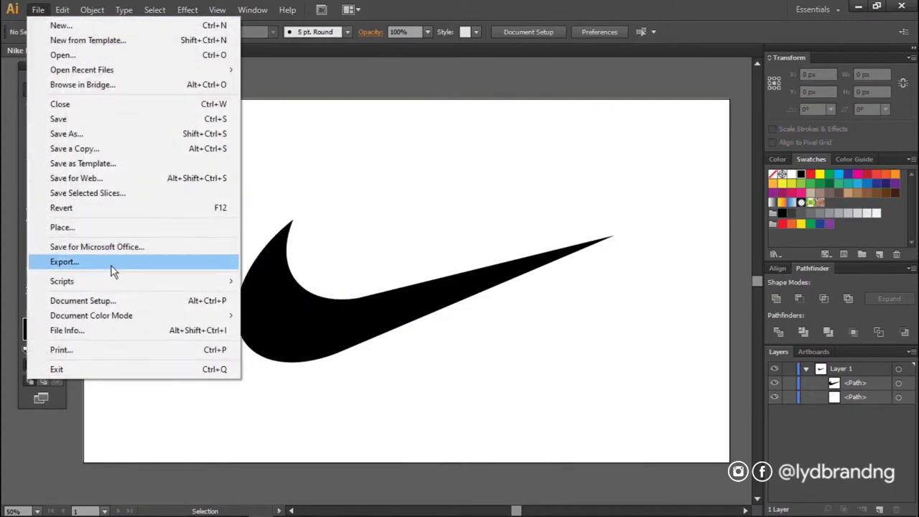
pyautogui.click(111, 260)
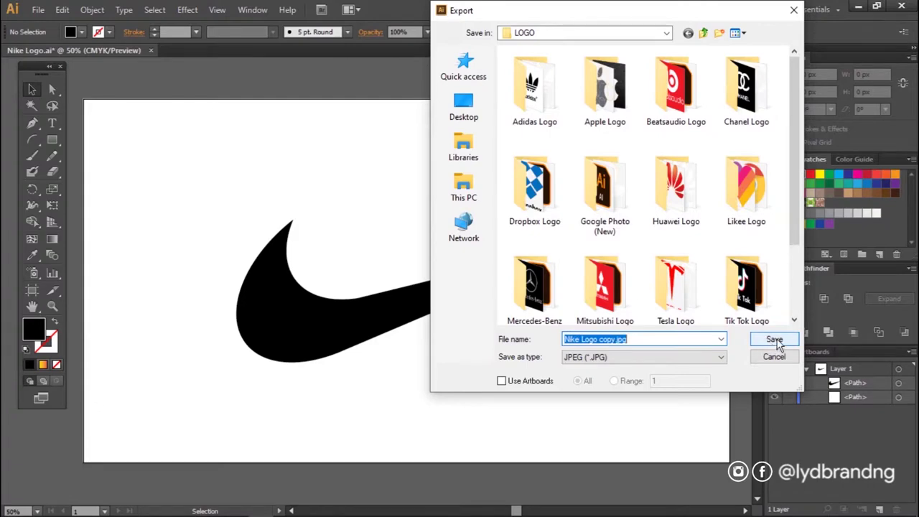
pyautogui.click(775, 341)
pyautogui.click(535, 369)
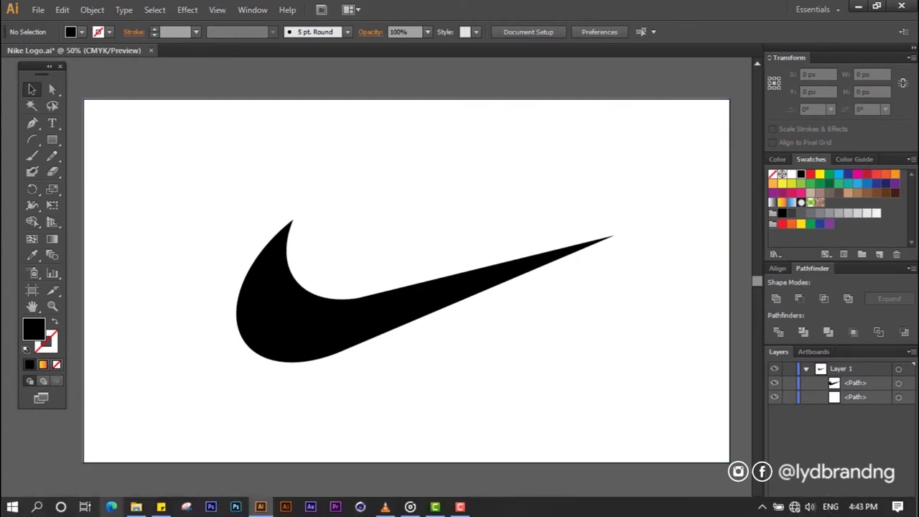
# Open 'Nike Logo copy.jpg' from the LOGO folder in Photos and zoom in to inspect it
pyautogui.moveTo(135, 506)
pyautogui.click(129, 442)
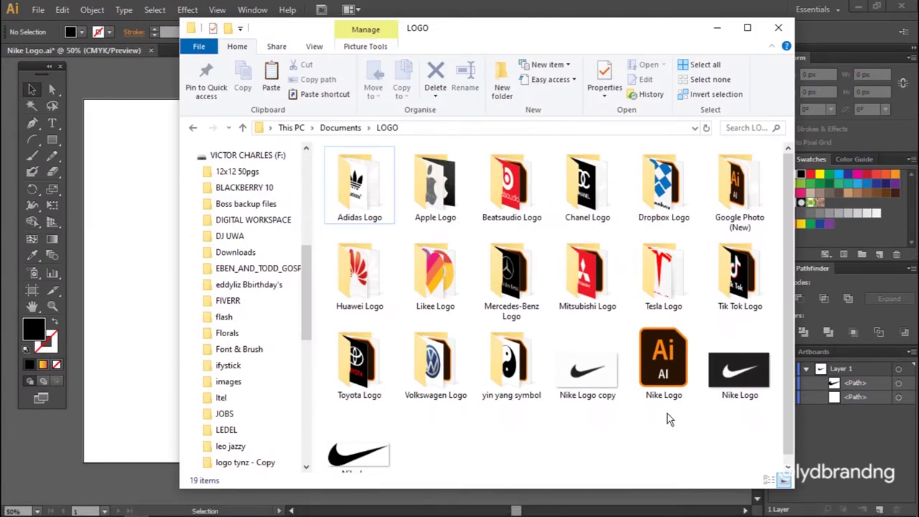
pyautogui.doubleClick(587, 370)
pyautogui.scroll(2, 453, 313)
pyautogui.moveTo(376, 287)
pyautogui.mouseDown()
pyautogui.moveTo(491, 300)
pyautogui.moveTo(412, 279)
pyautogui.mouseUp()
pyautogui.scroll(-2, 412, 280)
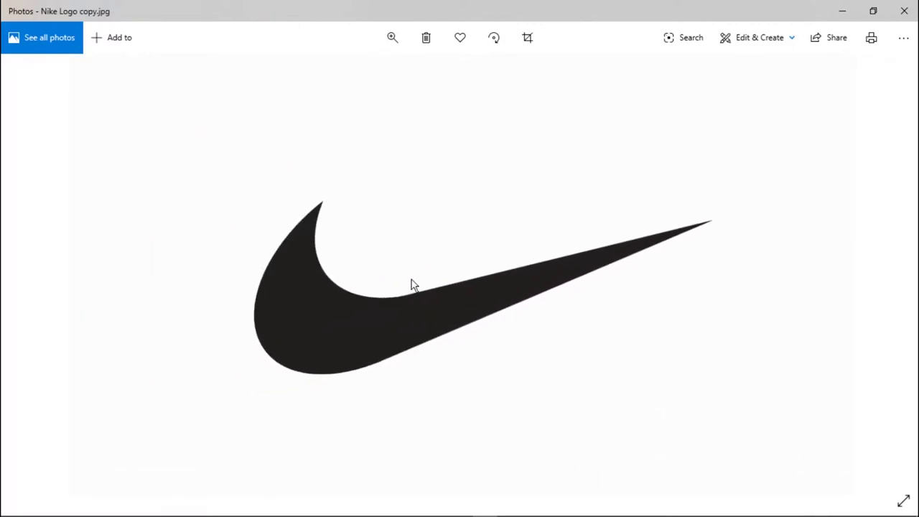
# View 'Nike Logo.jpg', the white swoosh on black, zooming in and back out
pyautogui.press('Right')
pyautogui.scroll(2, 544, 316)
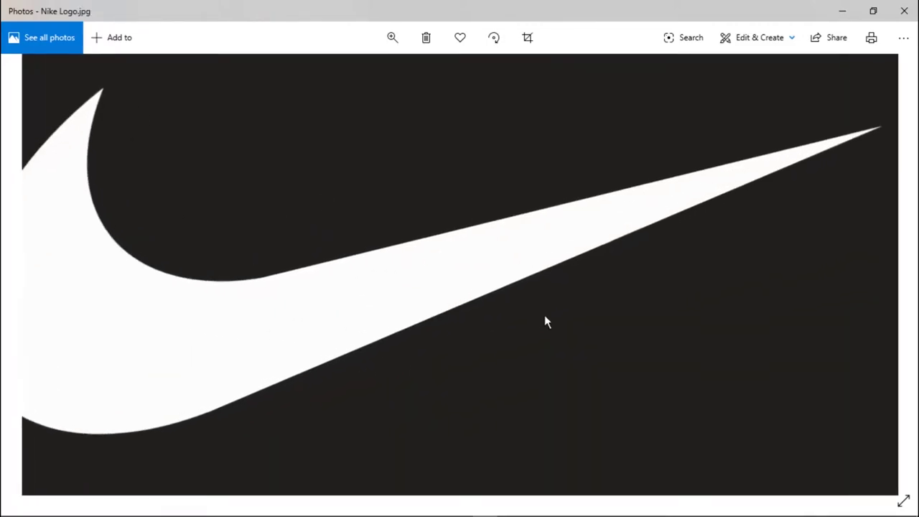
pyautogui.scroll(-1, 590, 328)
pyautogui.scroll(-1, 591, 329)
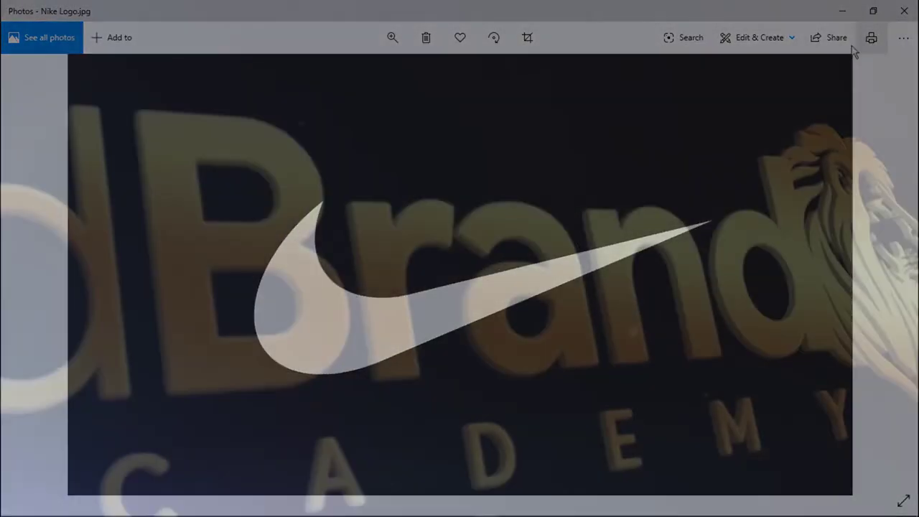
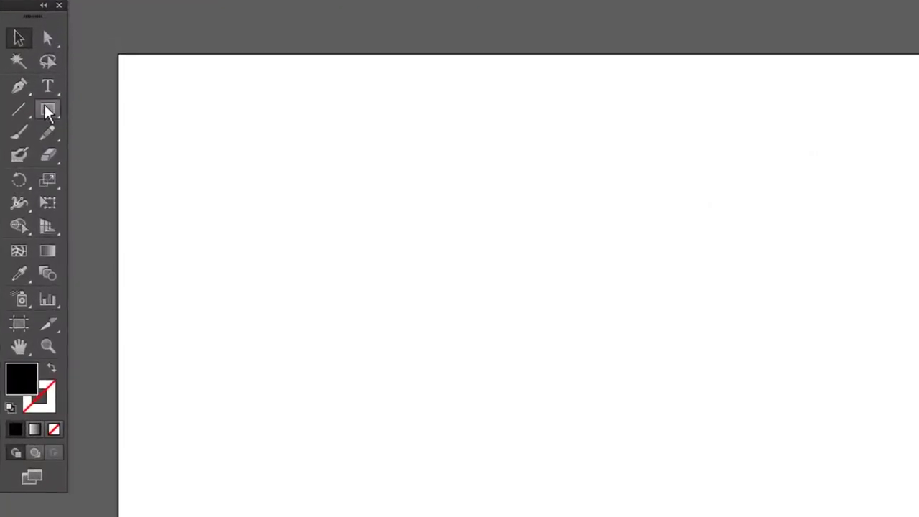
# Draw one black square tile on the artboard with the Rectangle tool
pyautogui.click(47, 109)
pyautogui.moveTo(336, 200)
pyautogui.mouseDown()
pyautogui.moveTo(399, 265)
pyautogui.moveTo(356, 251)
pyautogui.moveTo(423, 260)
pyautogui.mouseUp()
pyautogui.press('v')
# Extend the row with repeated copies and delete alternate squares to leave gaps
pyautogui.hotkey('ctrl', 'd')
pyautogui.hotkey('ctrl', 'd')
pyautogui.hotkey('ctrl', 'd')
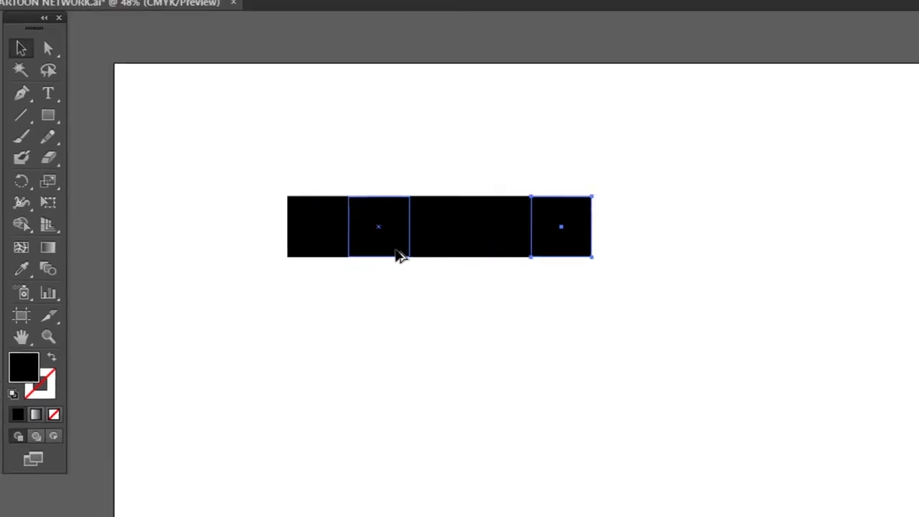
pyautogui.hotkey('ctrl', 'd')
pyautogui.hotkey('ctrl', 'd')
pyautogui.click(293, 271)
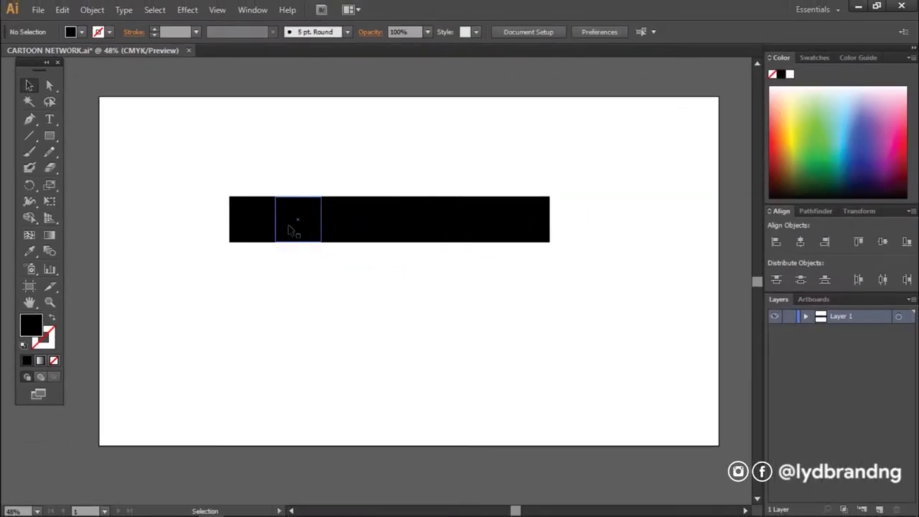
pyautogui.click(293, 229)
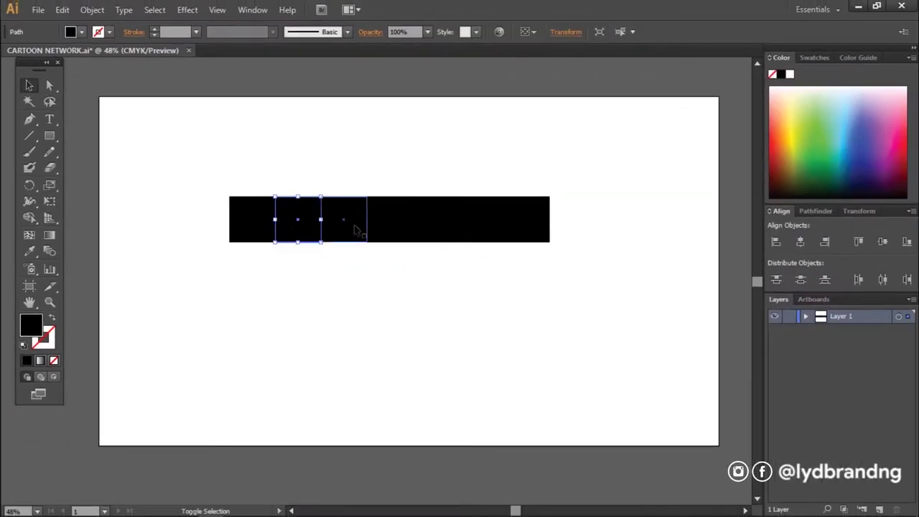
pyautogui.keyDown('shift'); pyautogui.click(381, 228); pyautogui.keyUp('shift')
pyautogui.press('Delete')
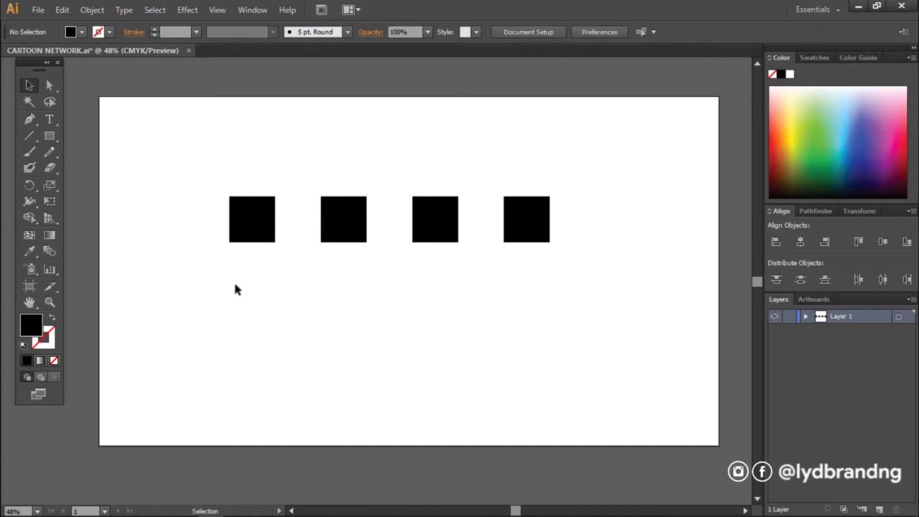
# Copy three squares diagonally down to form the staggered second row
pyautogui.moveTo(547, 185); pyautogui.dragTo(551, 185)
pyautogui.moveTo(354, 241); pyautogui.dragTo(304, 284)
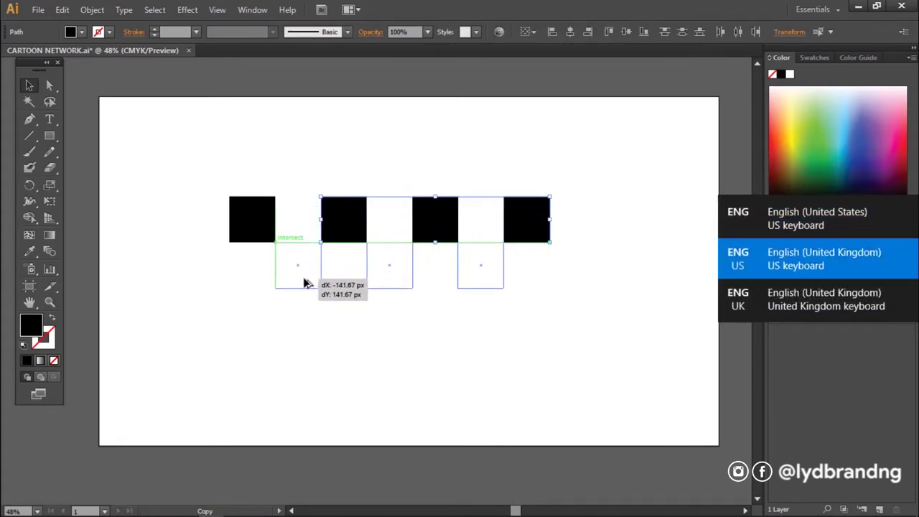
pyautogui.moveTo(195, 175); pyautogui.dragTo(631, 343)
pyautogui.moveTo(493, 272); pyautogui.dragTo(503, 308)
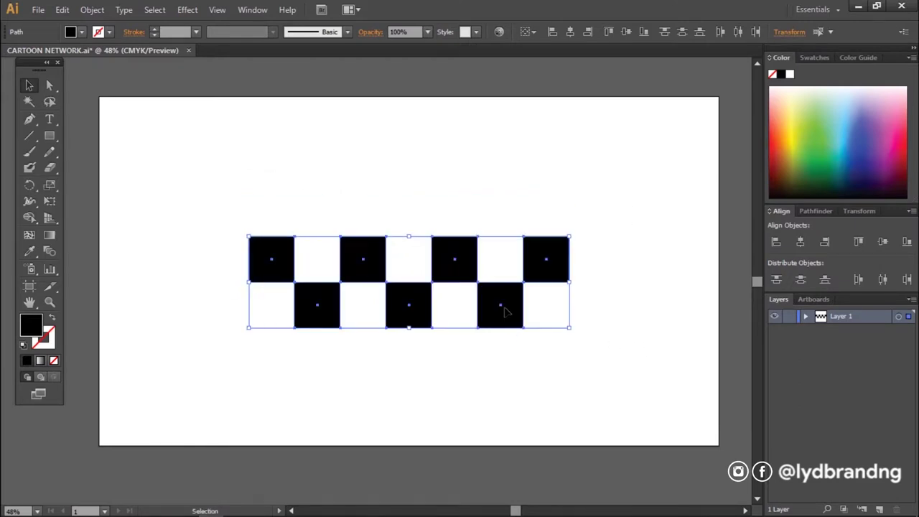
pyautogui.click(506, 353)
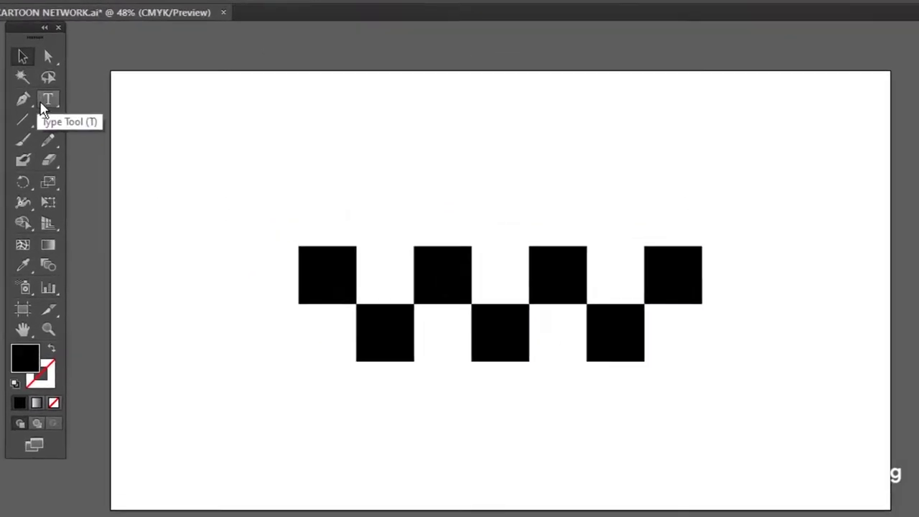
# Type CARTOON and place it over the top row of squares
pyautogui.click(49, 119)
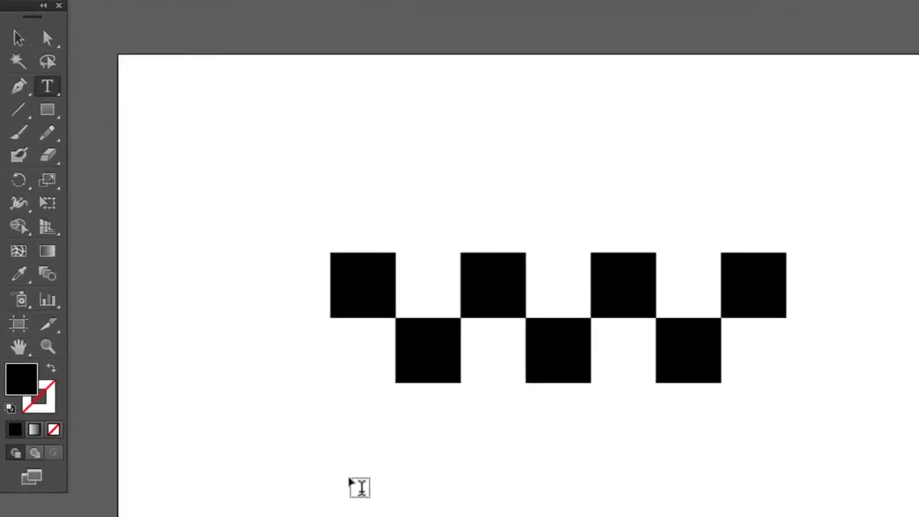
pyautogui.write('CARTOON')
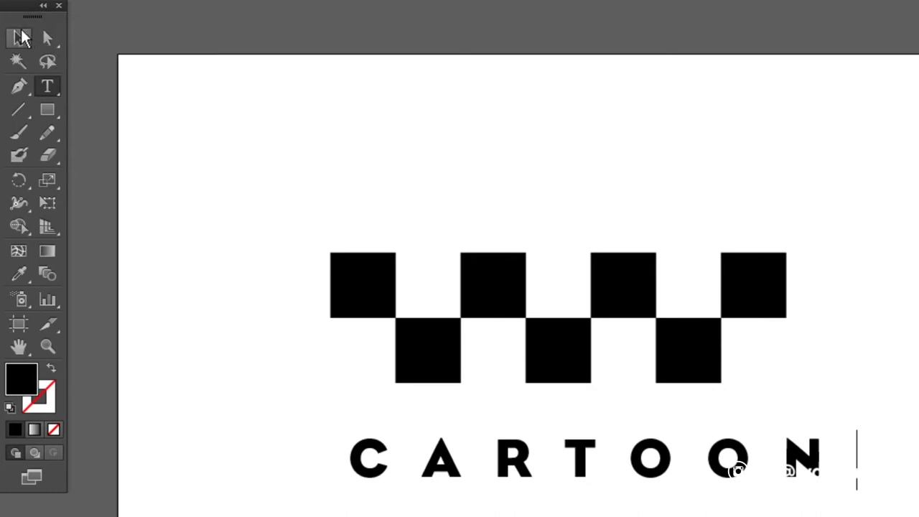
pyautogui.click(19, 37)
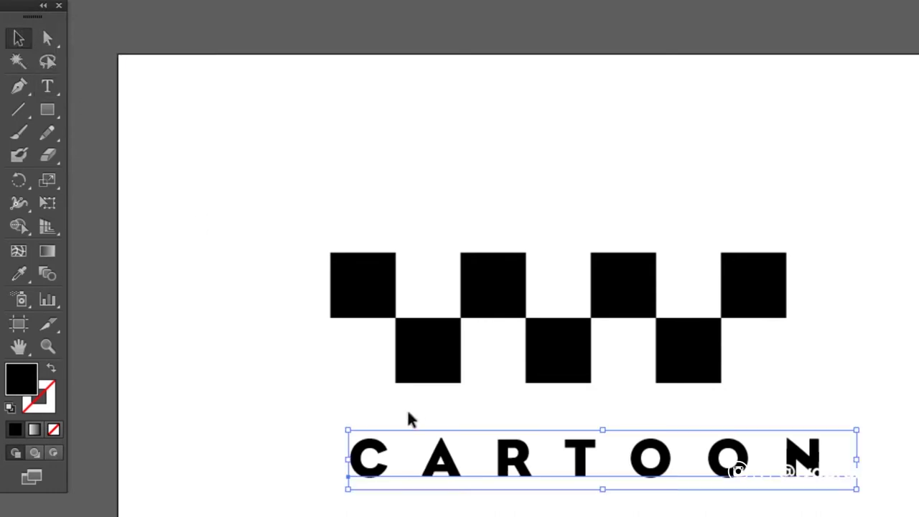
pyautogui.moveTo(445, 440); pyautogui.dragTo(435, 293)
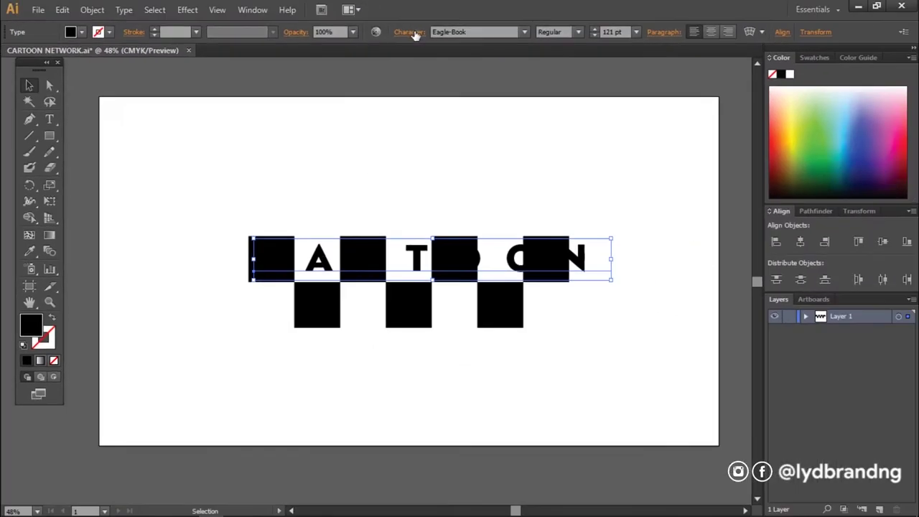
# Tighten the CARTOON tracking so each letter fits one square
pyautogui.click(451, 14)
pyautogui.click(337, 54)
pyautogui.click(336, 53)
pyautogui.click(337, 53)
pyautogui.click(337, 54)
pyautogui.click(337, 53)
pyautogui.click(337, 53)
pyautogui.click(336, 53)
pyautogui.click(337, 53)
pyautogui.click(337, 53)
pyautogui.click(336, 53)
pyautogui.click(337, 53)
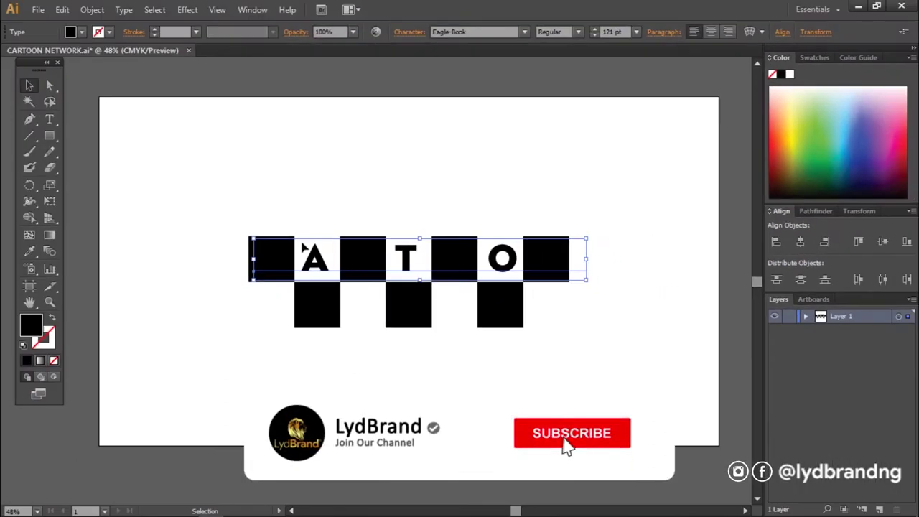
# Duplicate the text below, retype it as NETWORK, and position it on the second row
pyautogui.moveTo(318, 260); pyautogui.dragTo(319, 382)
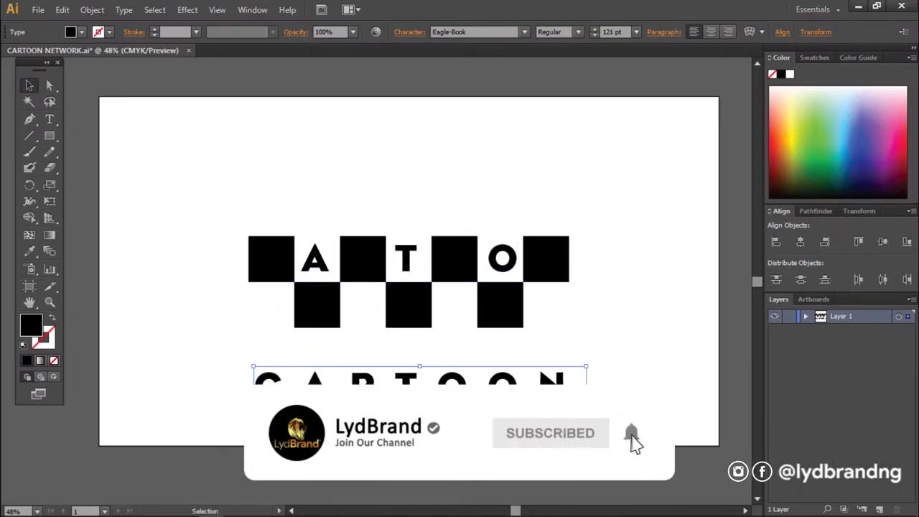
pyautogui.write('tNETWORK')
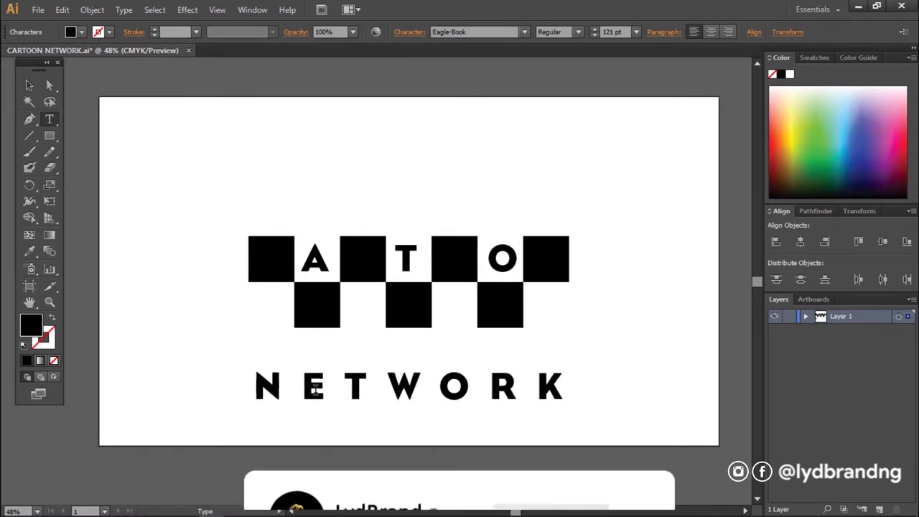
pyautogui.click(29, 85)
pyautogui.moveTo(319, 399); pyautogui.dragTo(318, 318)
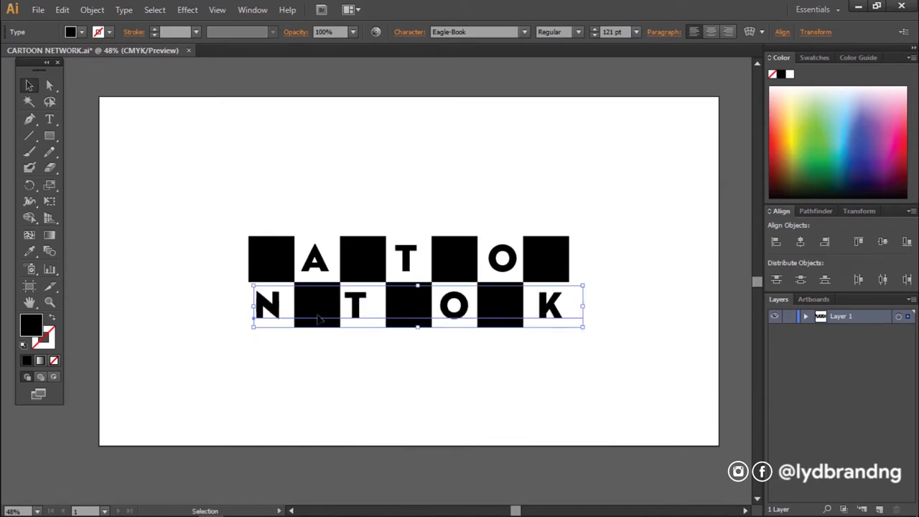
# Outline and ungroup NETWORK, then make the E, W and R white
pyautogui.rightClick(291, 313)
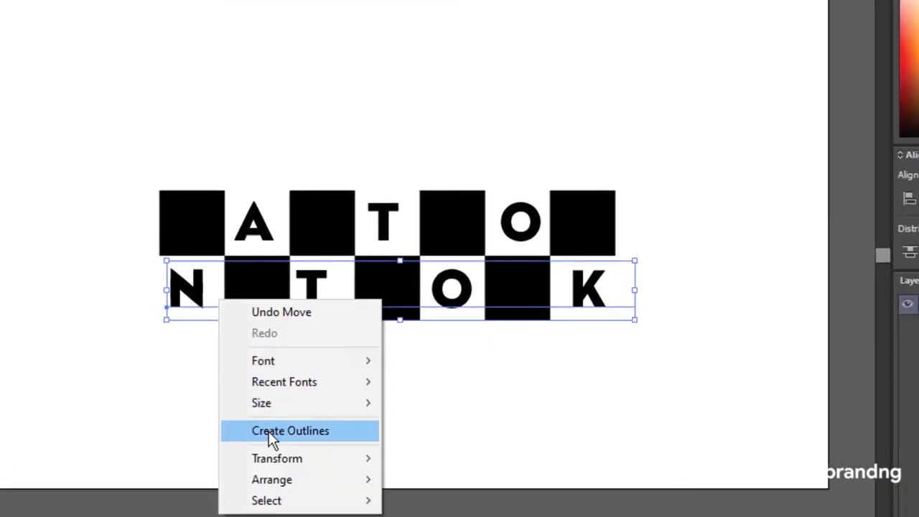
pyautogui.click(327, 404)
pyautogui.rightClick(213, 305)
pyautogui.click(244, 410)
pyautogui.click(200, 376)
pyautogui.click(248, 295)
pyautogui.keyDown('shift'); pyautogui.click(384, 294); pyautogui.keyUp('shift')
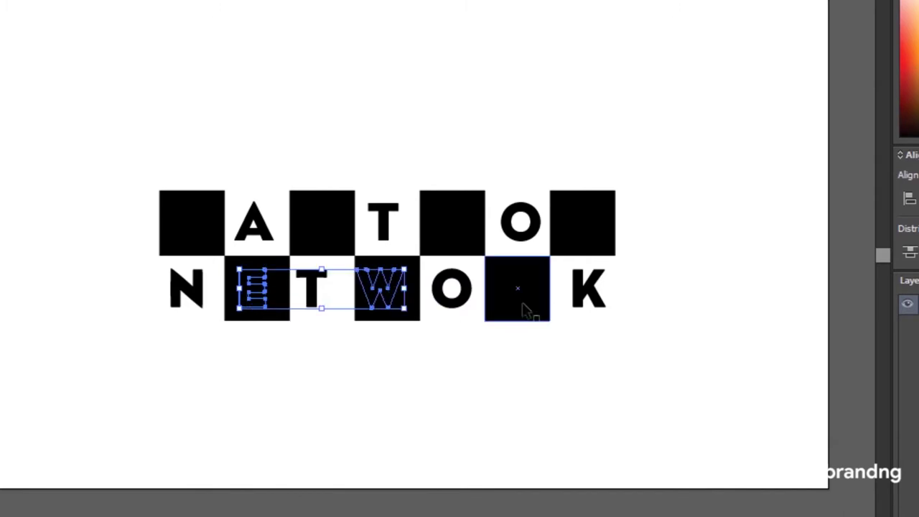
pyautogui.keyDown('shift'); pyautogui.click(513, 294); pyautogui.keyUp('shift')
pyautogui.click(790, 77)
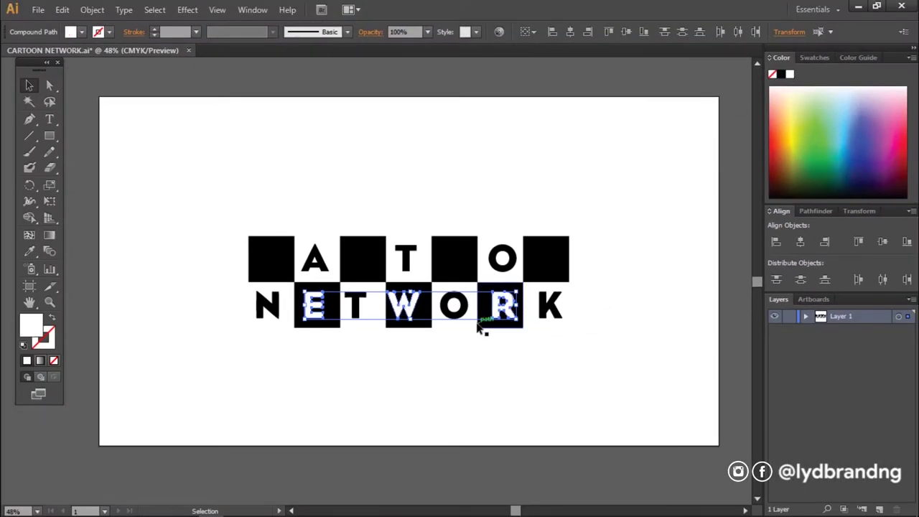
pyautogui.click(424, 385)
# Outline and ungroup CARTOON, then make the C, R, O and N white
pyautogui.click(407, 251)
pyautogui.rightClick(409, 248)
pyautogui.click(429, 375)
pyautogui.rightClick(431, 380)
pyautogui.click(421, 364)
pyautogui.click(193, 265)
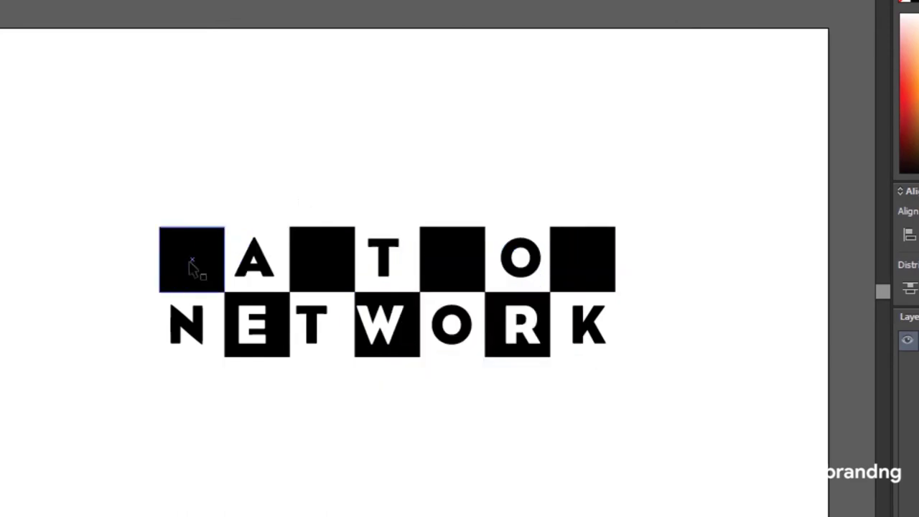
pyautogui.keyDown('shift'); pyautogui.click(336, 261); pyautogui.keyUp('shift')
pyautogui.keyDown('shift'); pyautogui.click(463, 265); pyautogui.keyUp('shift')
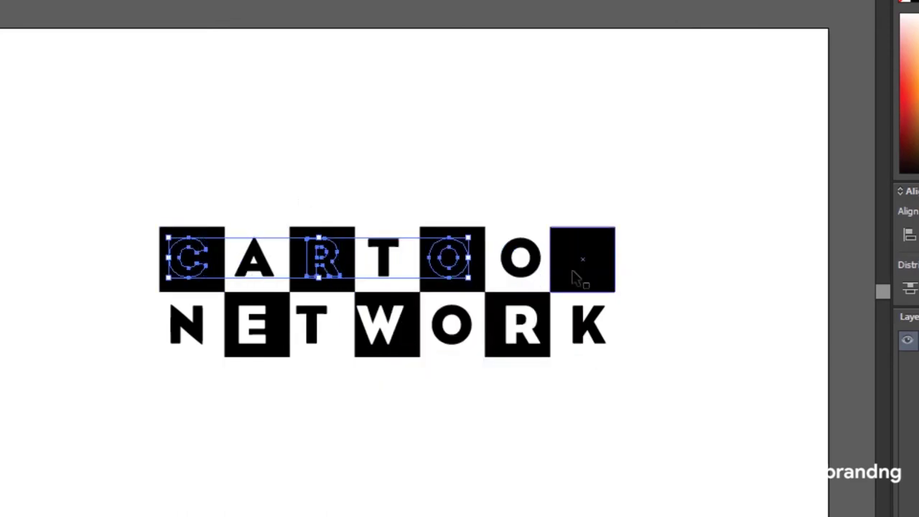
pyautogui.keyDown('shift'); pyautogui.click(551, 272); pyautogui.keyUp('shift')
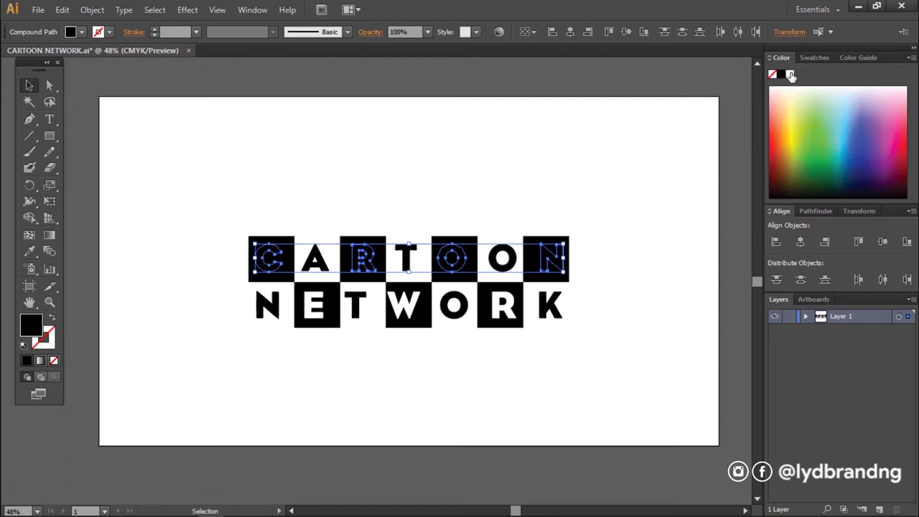
pyautogui.click(789, 74)
pyautogui.click(572, 171)
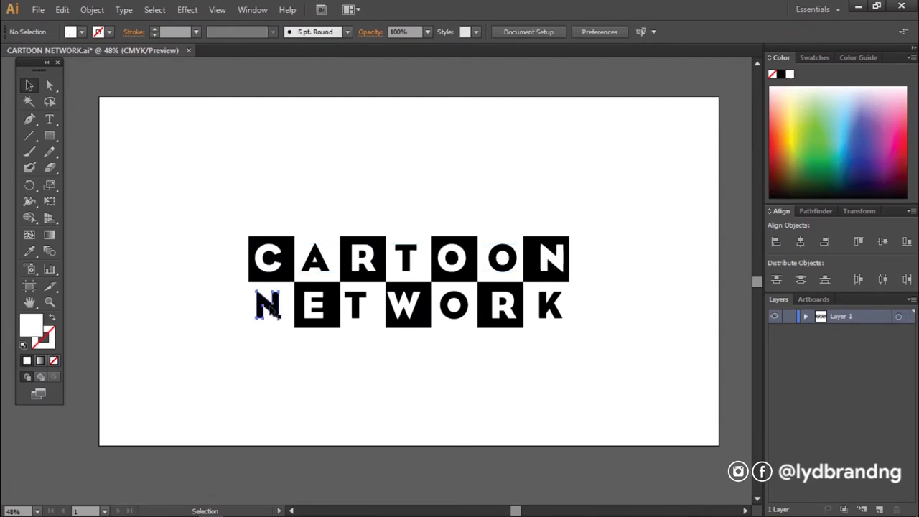
pyautogui.click(268, 305)
# Select the NETWORK letters, then clear the selection
pyautogui.click(249, 323)
pyautogui.click(267, 305)
pyautogui.keyDown('shift'); pyautogui.click(313, 305); pyautogui.keyUp('shift')
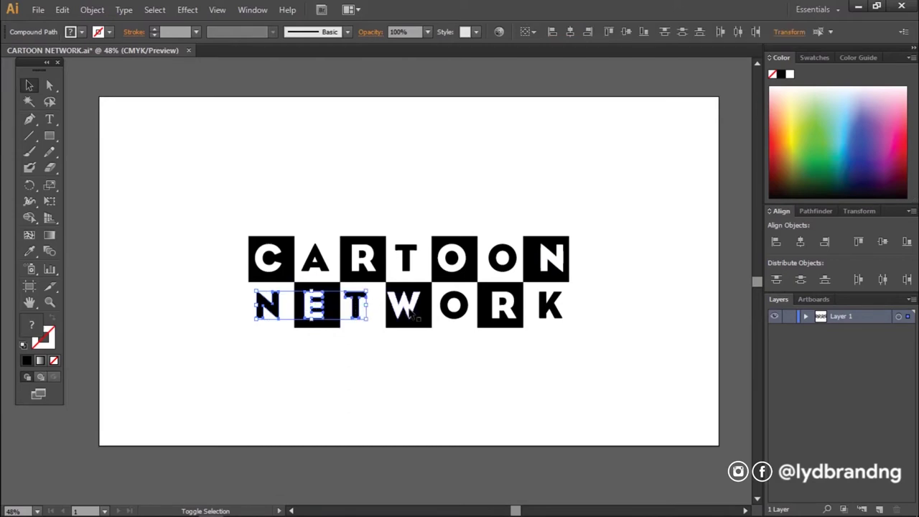
pyautogui.keyDown('shift'); pyautogui.click(453, 309); pyautogui.keyUp('shift')
pyautogui.keyDown('shift'); pyautogui.click(503, 305); pyautogui.keyUp('shift')
pyautogui.keyDown('shift'); pyautogui.click(550, 305); pyautogui.keyUp('shift')
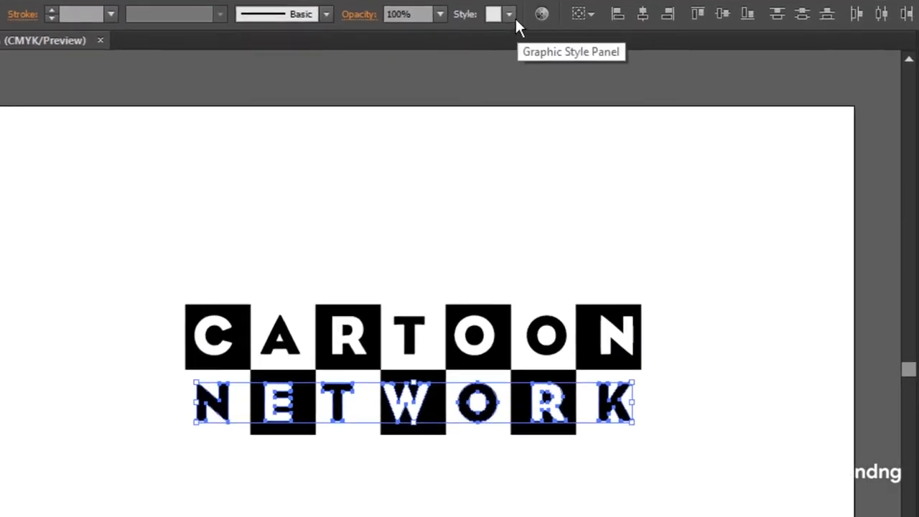
pyautogui.click(373, 514)
# Nudge the N, E, T, W, C, O, R and N letters to centre each in its square
pyautogui.moveTo(215, 409); pyautogui.dragTo(223, 410)
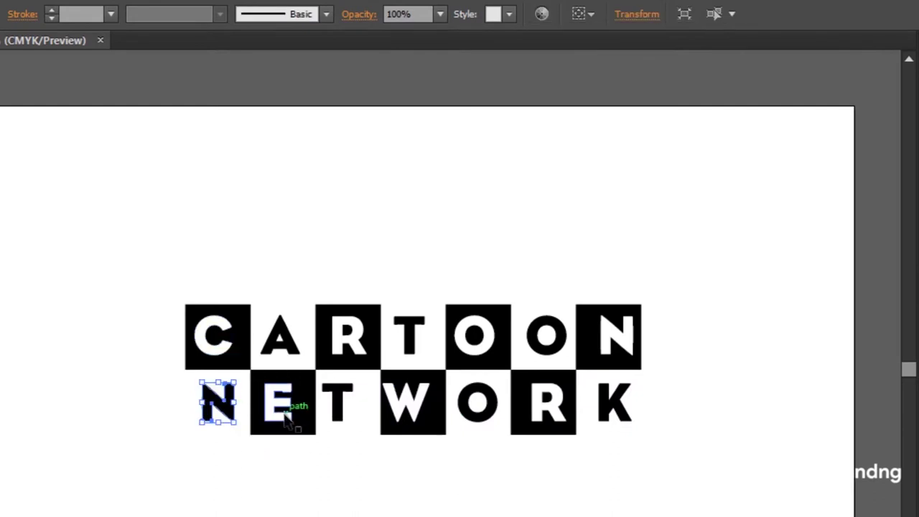
pyautogui.moveTo(278, 408); pyautogui.dragTo(283, 408)
pyautogui.moveTo(338, 408); pyautogui.dragTo(425, 404)
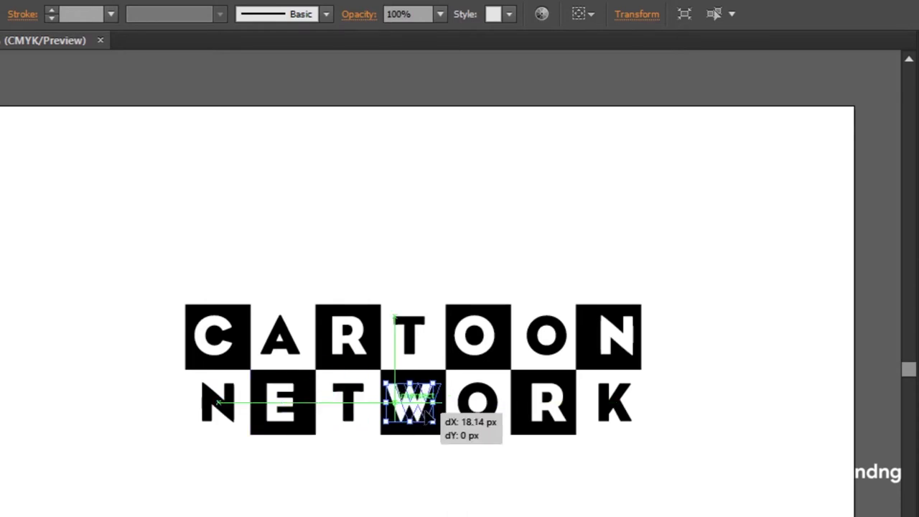
pyautogui.moveTo(434, 406); pyautogui.dragTo(434, 414)
pyautogui.click(402, 479)
pyautogui.moveTo(222, 326); pyautogui.dragTo(346, 336)
pyautogui.moveTo(410, 346); pyautogui.dragTo(431, 406)
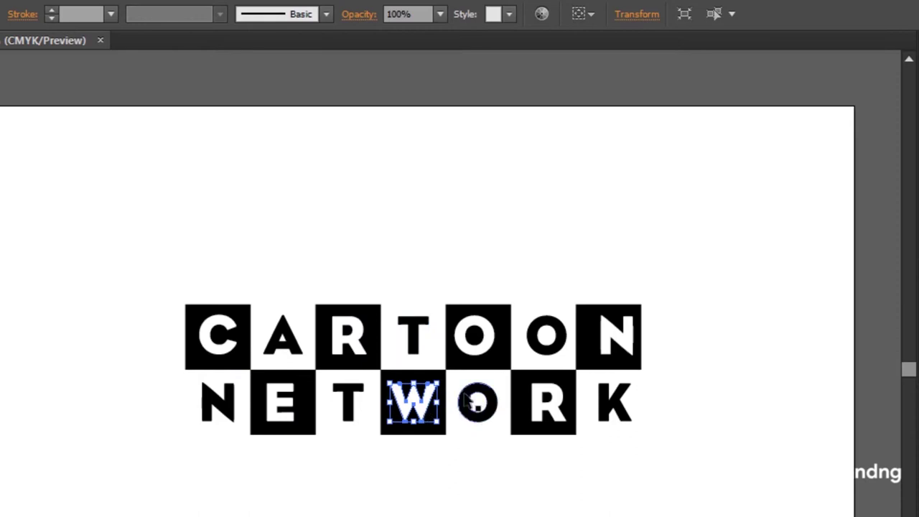
pyautogui.moveTo(465, 399)
pyautogui.mouseDown()
pyautogui.moveTo(482, 341)
pyautogui.moveTo(531, 342)
pyautogui.mouseUp()
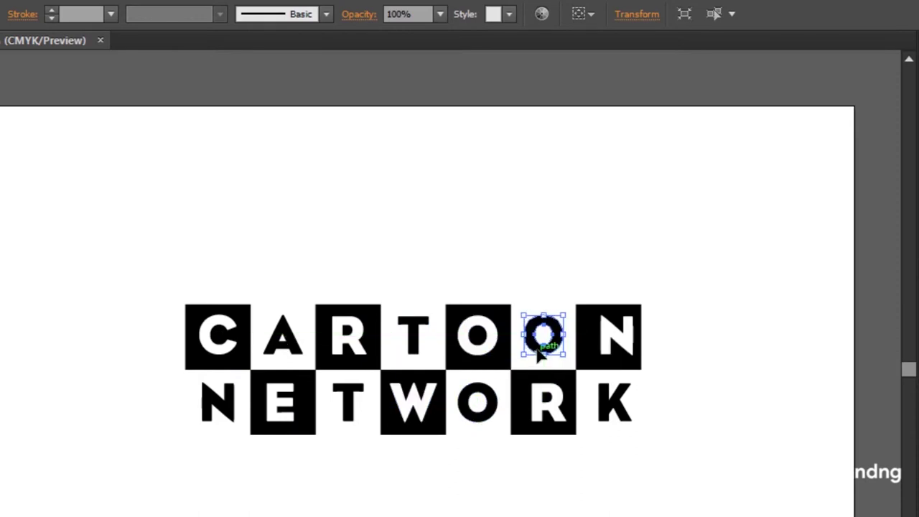
pyautogui.moveTo(536, 406); pyautogui.dragTo(533, 406)
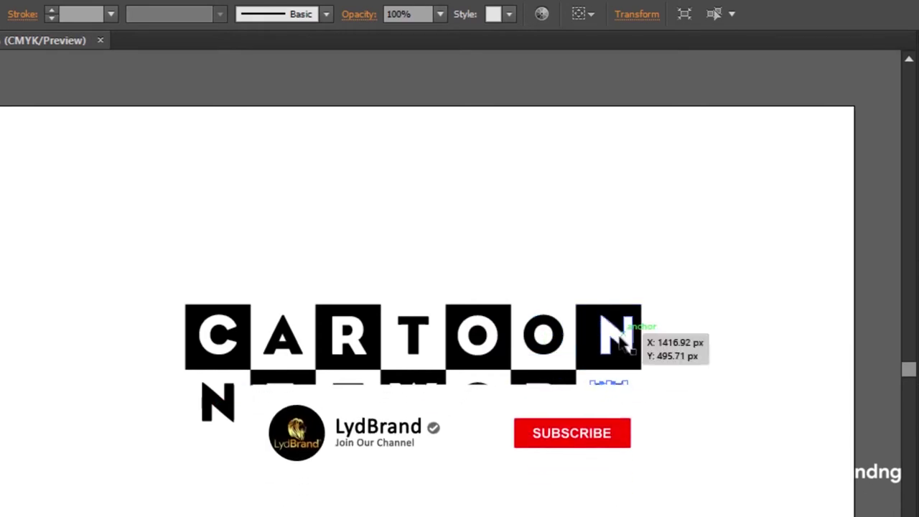
pyautogui.moveTo(634, 351); pyautogui.dragTo(621, 350)
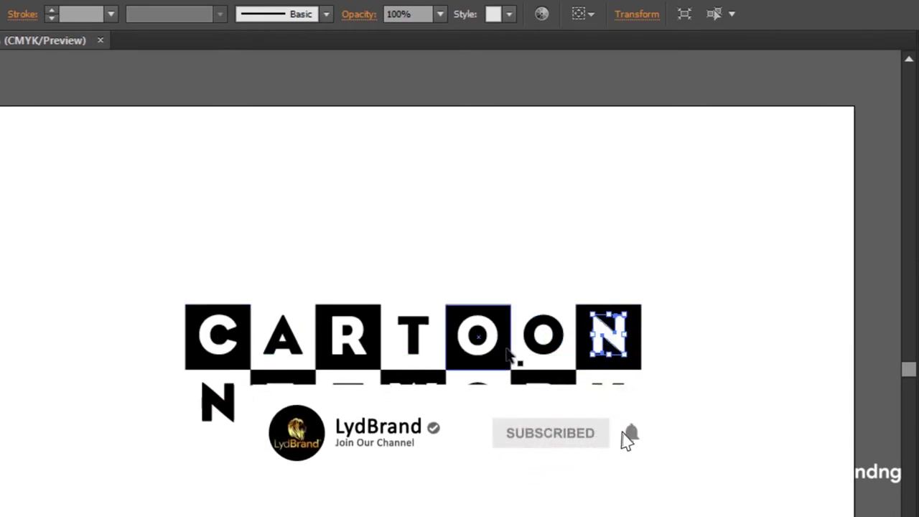
# Select the CARTOON letters on the top row
pyautogui.keyDown('shift'); pyautogui.click(543, 336); pyautogui.keyUp('shift')
pyautogui.keyDown('shift'); pyautogui.click(490, 341); pyautogui.keyUp('shift')
pyautogui.keyDown('shift'); pyautogui.click(412, 337); pyautogui.keyUp('shift')
pyautogui.keyDown('shift'); pyautogui.click(348, 341); pyautogui.keyUp('shift')
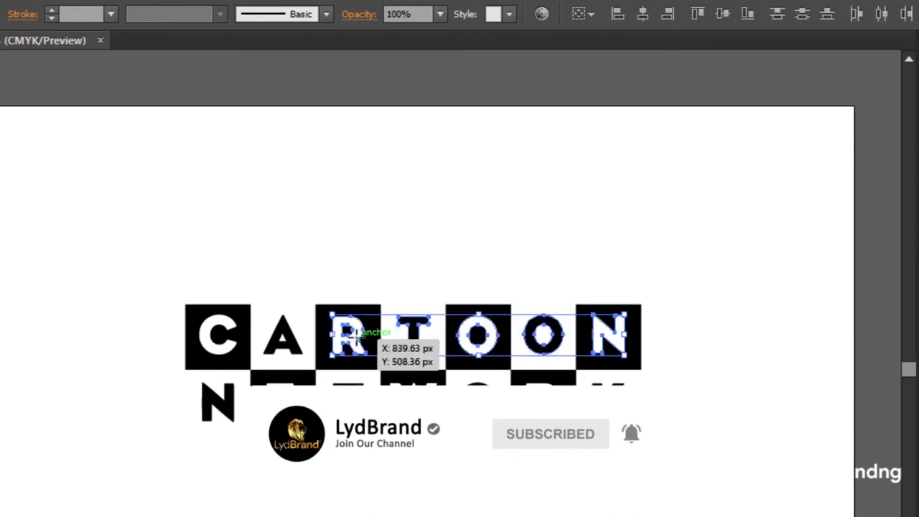
pyautogui.keyDown('shift'); pyautogui.click(284, 341); pyautogui.keyUp('shift')
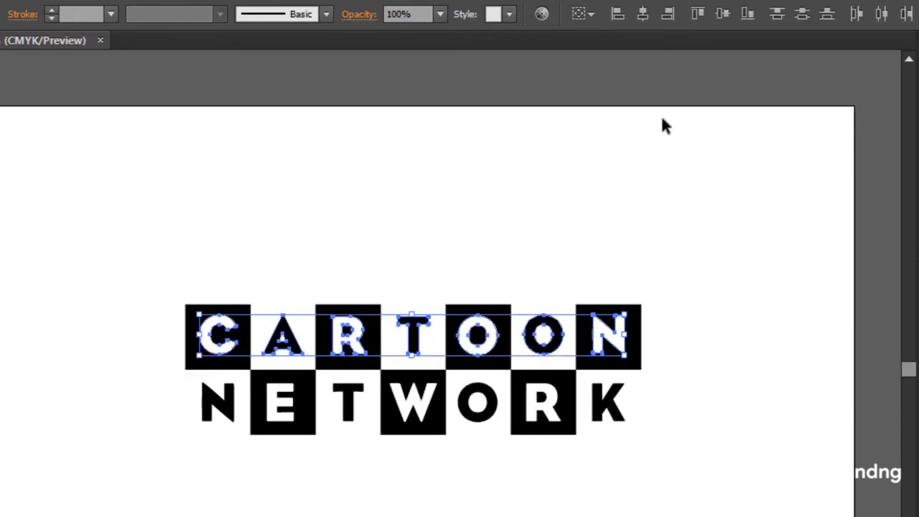
# Vertically align the CARTOON letters, then the seven NETWORK letters, into level rows
pyautogui.click(722, 14)
pyautogui.click(588, 439)
pyautogui.click(614, 409)
pyautogui.keyDown('shift'); pyautogui.click(545, 409); pyautogui.keyUp('shift')
pyautogui.keyDown('shift'); pyautogui.click(479, 420); pyautogui.keyUp('shift')
pyautogui.keyDown('shift'); pyautogui.click(413, 409); pyautogui.keyUp('shift')
pyautogui.keyDown('shift'); pyautogui.click(348, 409); pyautogui.keyUp('shift')
pyautogui.keyDown('shift'); pyautogui.click(287, 409); pyautogui.keyUp('shift')
pyautogui.keyDown('shift'); pyautogui.click(223, 409); pyautogui.keyUp('shift')
pyautogui.click(722, 14)
# Horizontally centre the A over the E and the R over the T
pyautogui.click(258, 473)
pyautogui.click(219, 406)
pyautogui.keyDown('shift'); pyautogui.click(219, 354); pyautogui.keyUp('shift')
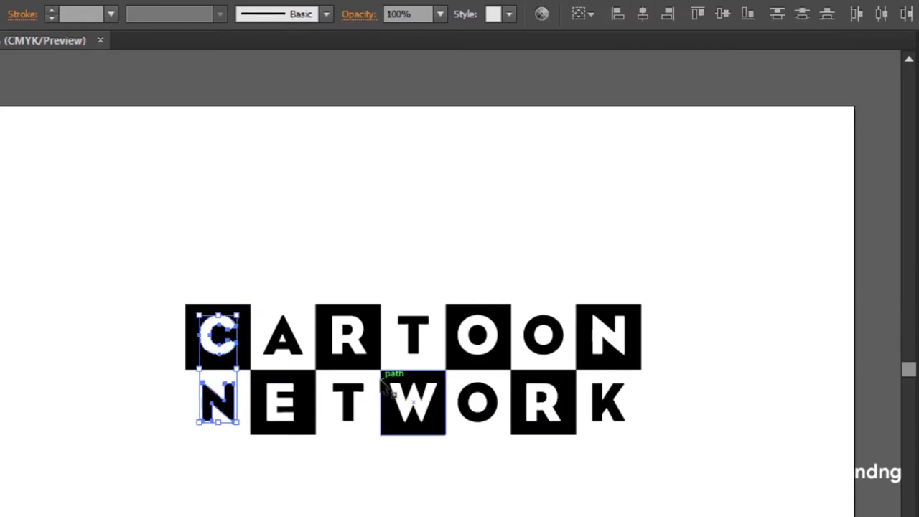
pyautogui.click(297, 399)
pyautogui.keyDown('shift'); pyautogui.click(292, 350); pyautogui.keyUp('shift')
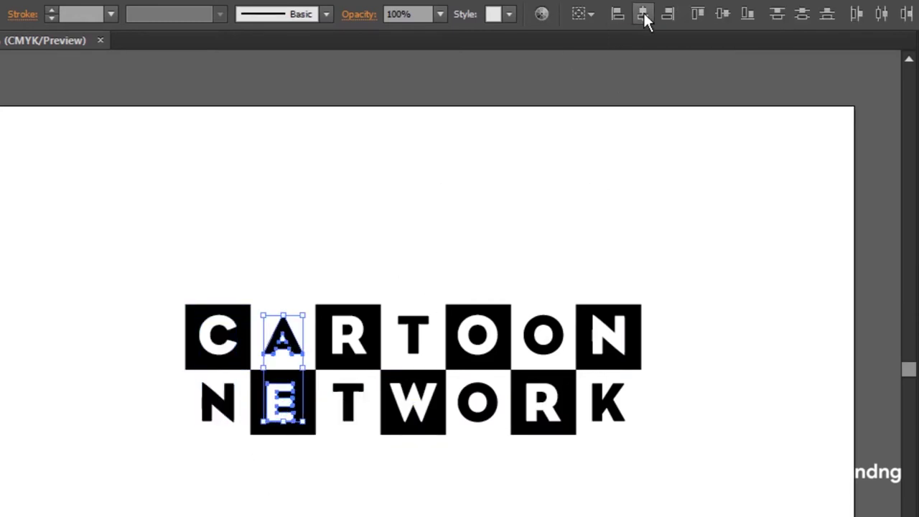
pyautogui.click(643, 20)
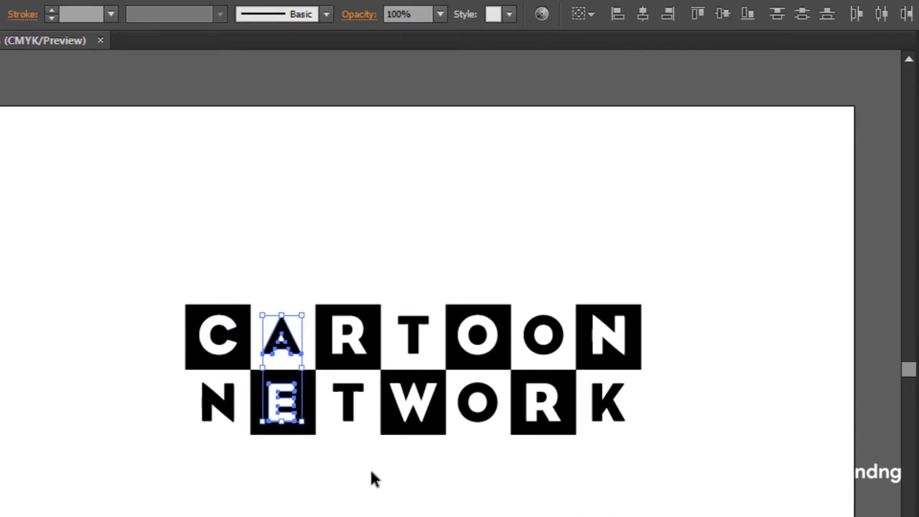
pyautogui.click(351, 405)
pyautogui.keyDown('shift'); pyautogui.click(349, 355); pyautogui.keyUp('shift')
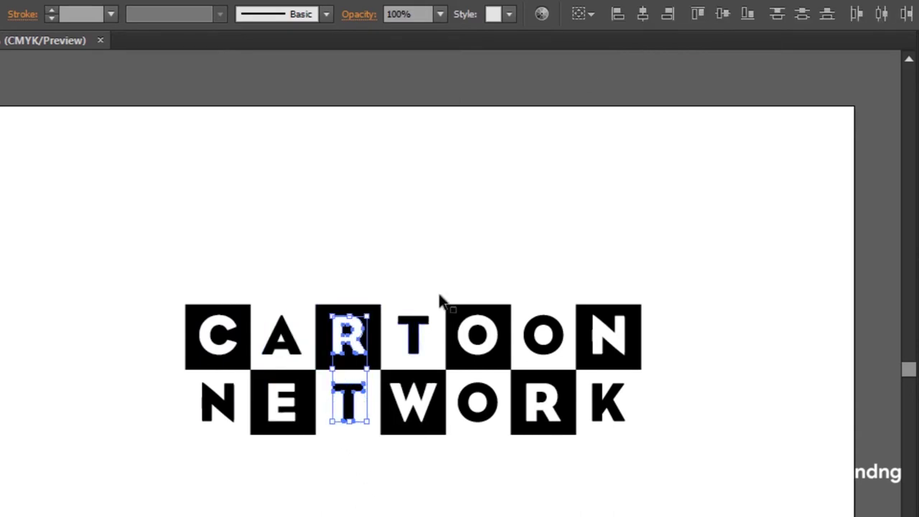
pyautogui.click(643, 18)
# Pair the remaining columns (T/W, O/O, O/R, N/K) and centre the N over the K
pyautogui.click(430, 399)
pyautogui.keyDown('shift'); pyautogui.click(418, 342); pyautogui.keyUp('shift')
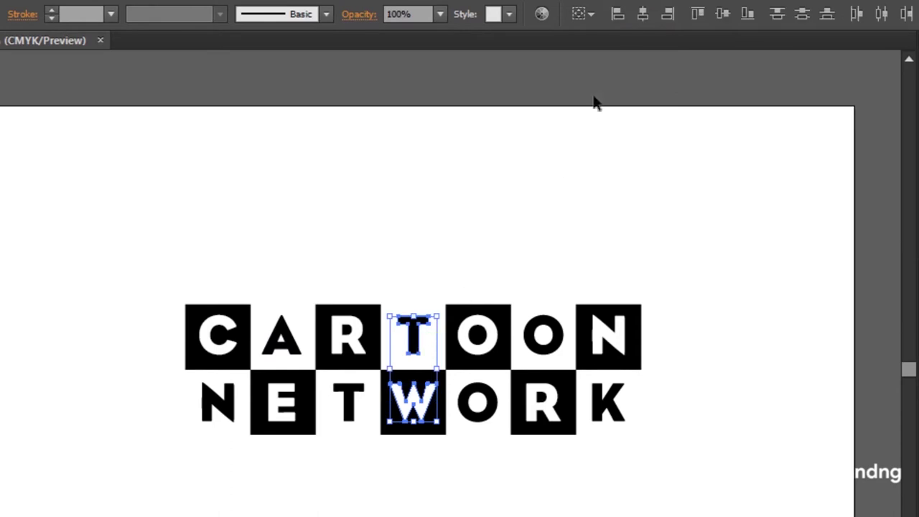
pyautogui.click(493, 413)
pyautogui.keyDown('shift'); pyautogui.click(488, 350); pyautogui.keyUp('shift')
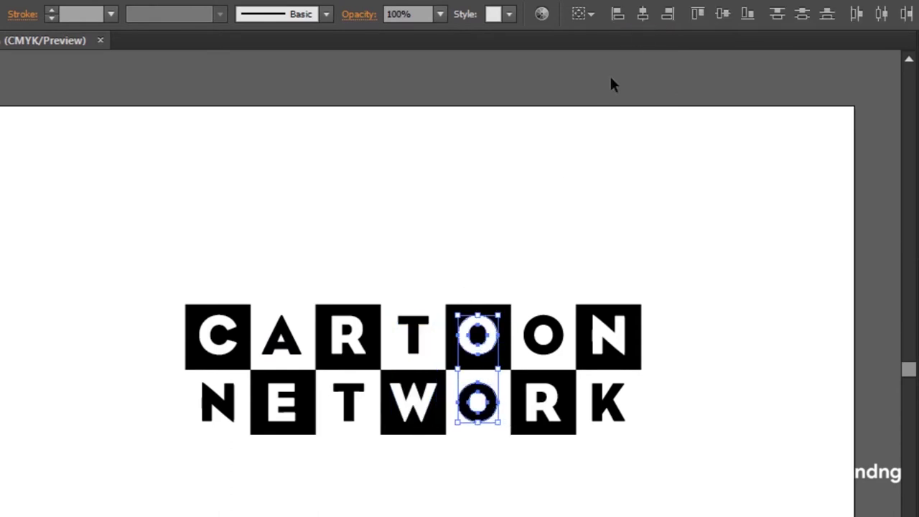
pyautogui.click(547, 331)
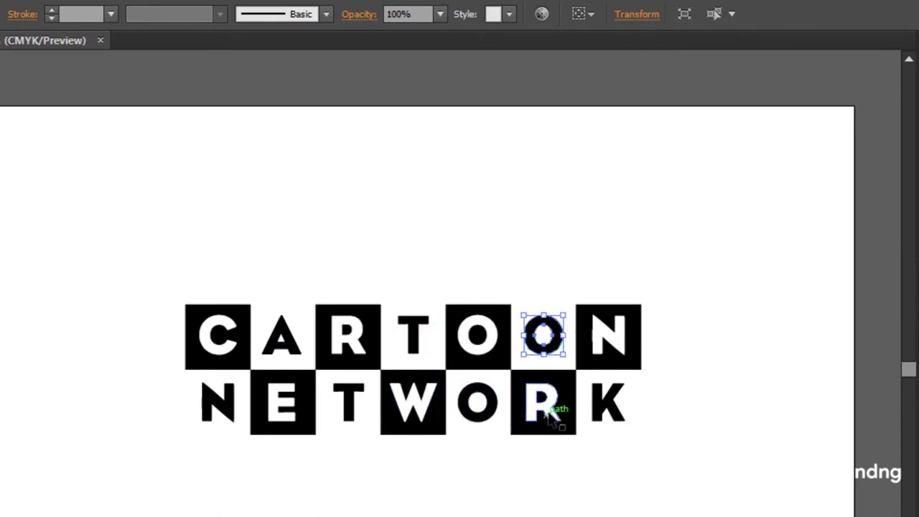
pyautogui.keyDown('shift'); pyautogui.click(551, 409); pyautogui.keyUp('shift')
pyautogui.click(609, 336)
pyautogui.keyDown('shift'); pyautogui.click(607, 402); pyautogui.keyUp('shift')
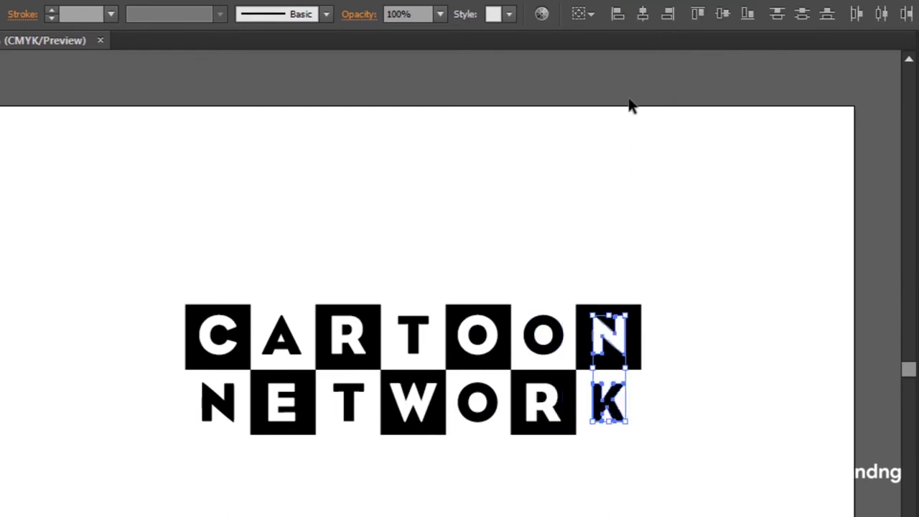
pyautogui.click(648, 16)
pyautogui.click(242, 353)
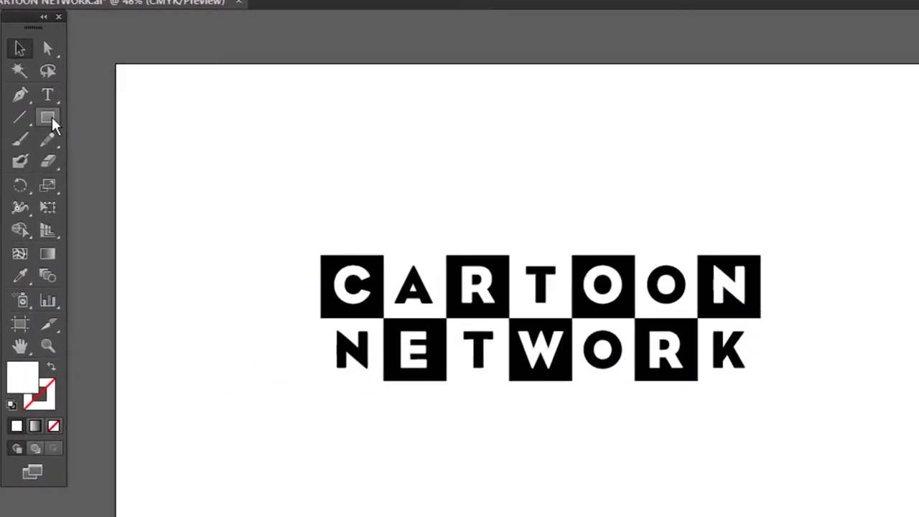
# Draw a thin-outlined white rectangle around the logo and send it to the back
pyautogui.click(49, 136)
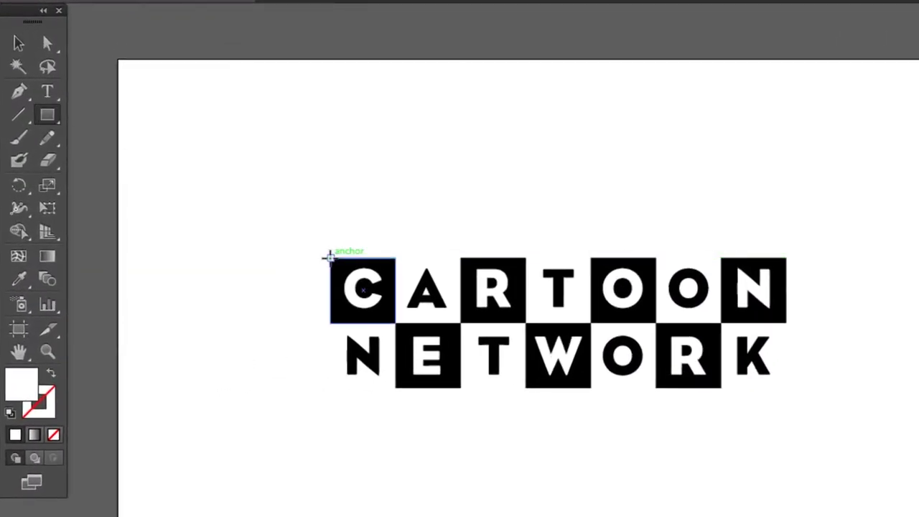
pyautogui.moveTo(330, 256); pyautogui.dragTo(786, 388)
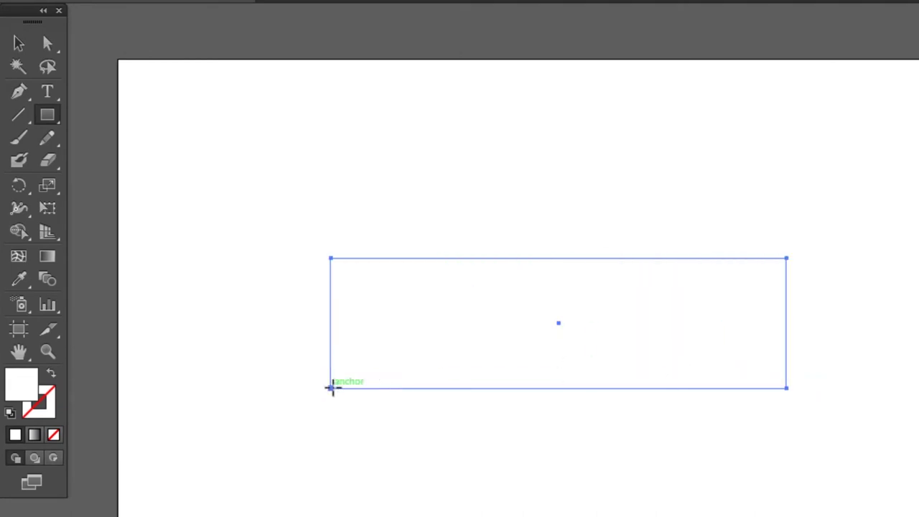
pyautogui.rightClick(333, 381)
pyautogui.moveTo(389, 347)
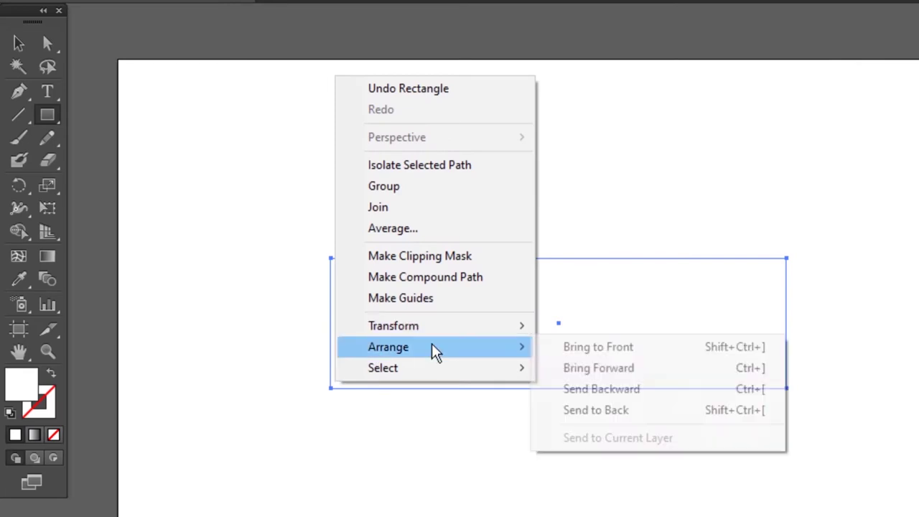
pyautogui.click(600, 410)
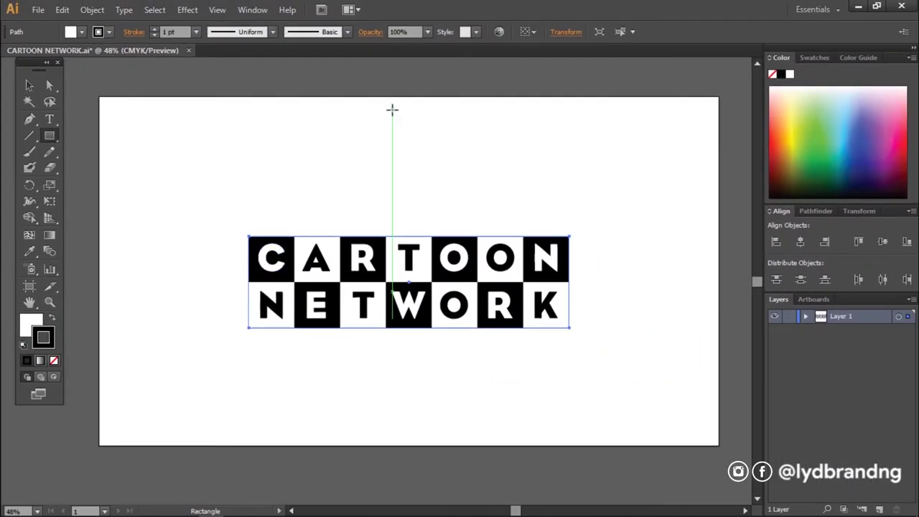
# Marquee-select all logo pieces and group them into one object
pyautogui.press('v')
pyautogui.click(181, 254)
pyautogui.moveTo(203, 201)
pyautogui.mouseDown()
pyautogui.moveTo(453, 316)
pyautogui.moveTo(605, 362)
pyautogui.mouseUp()
pyautogui.rightClick(549, 324)
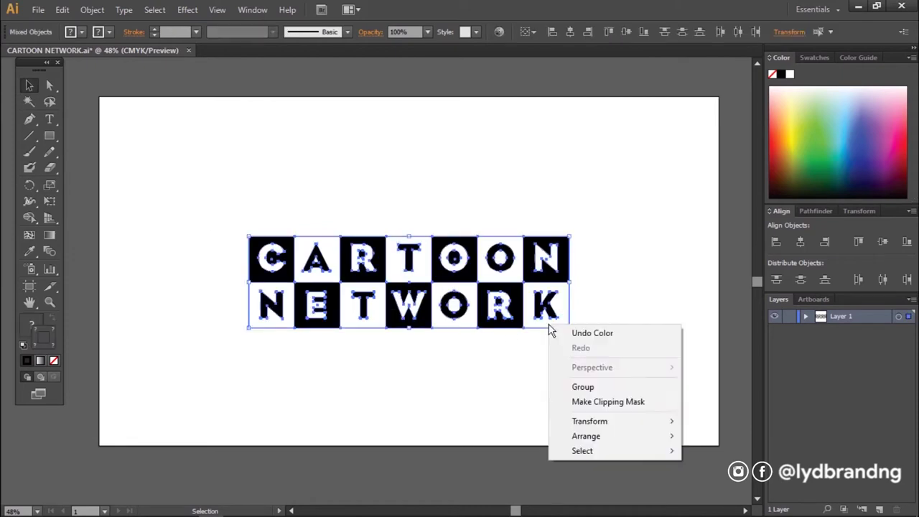
pyautogui.click(592, 387)
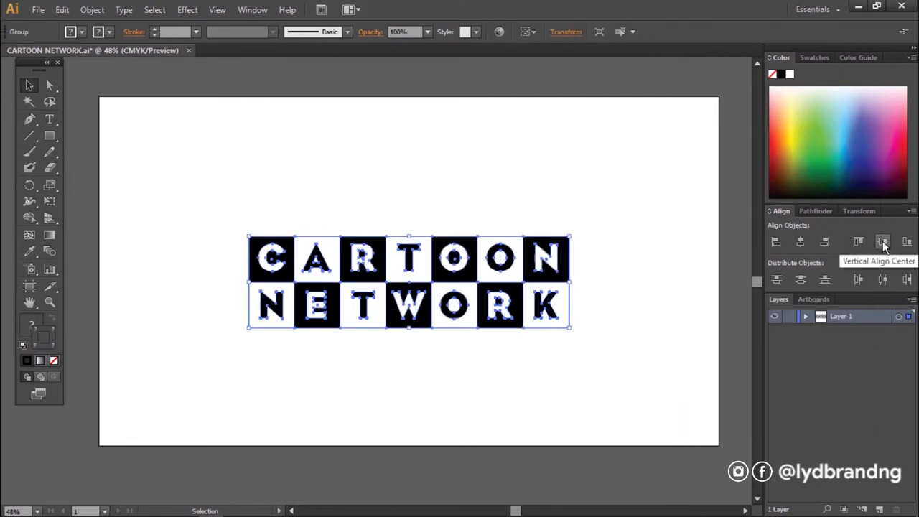
pyautogui.click(598, 376)
pyautogui.click(35, 8)
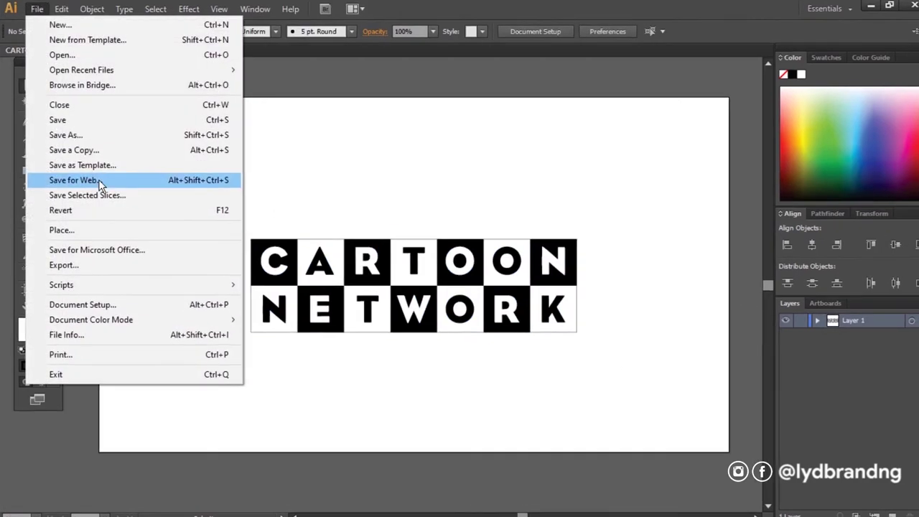
# Export the logo as CARTOON NETWORK.png at High (300 ppi) resolution
pyautogui.click(112, 262)
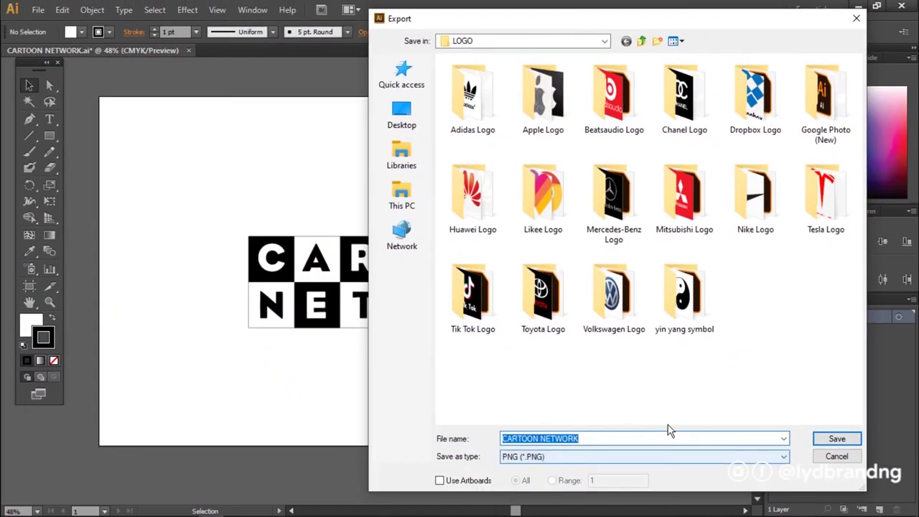
pyautogui.click(836, 439)
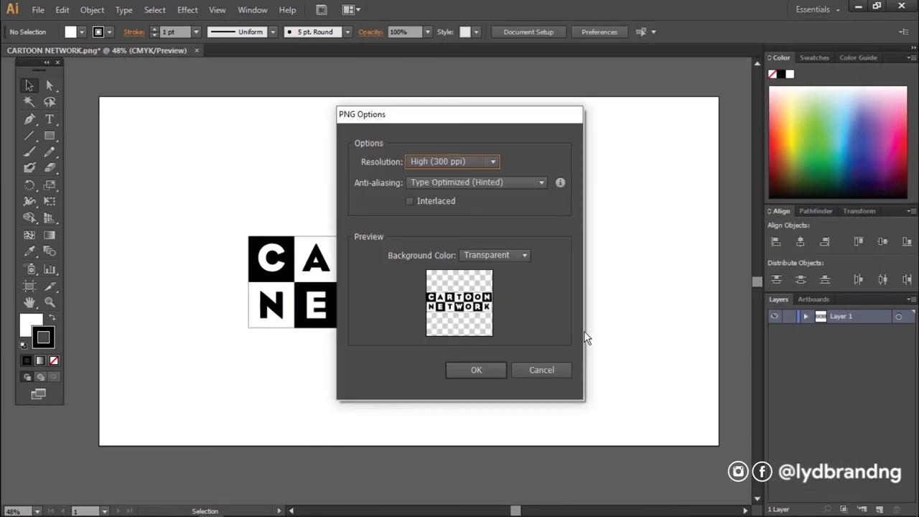
pyautogui.click(478, 370)
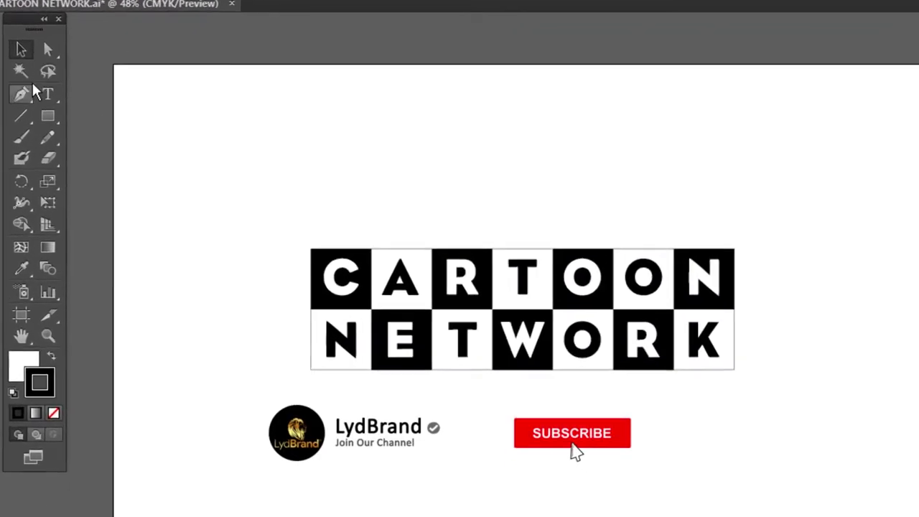
pyautogui.click(53, 117)
# Draw an artboard-sized white rectangle and send it behind the logo
pyautogui.moveTo(99, 96)
pyautogui.mouseDown()
pyautogui.moveTo(359, 242)
pyautogui.moveTo(714, 415)
pyautogui.moveTo(720, 445)
pyautogui.mouseUp()
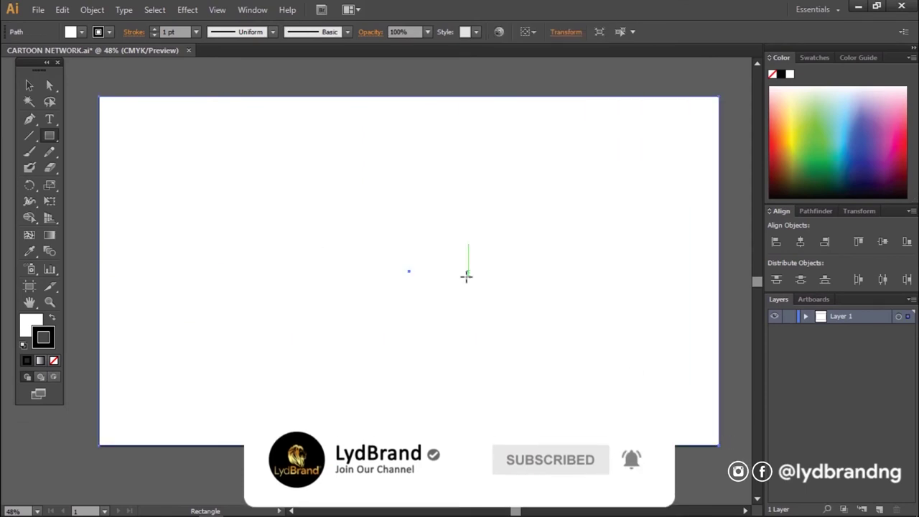
pyautogui.click(28, 85)
pyautogui.click(136, 140)
pyautogui.rightClick(141, 143)
pyautogui.moveTo(60, 359)
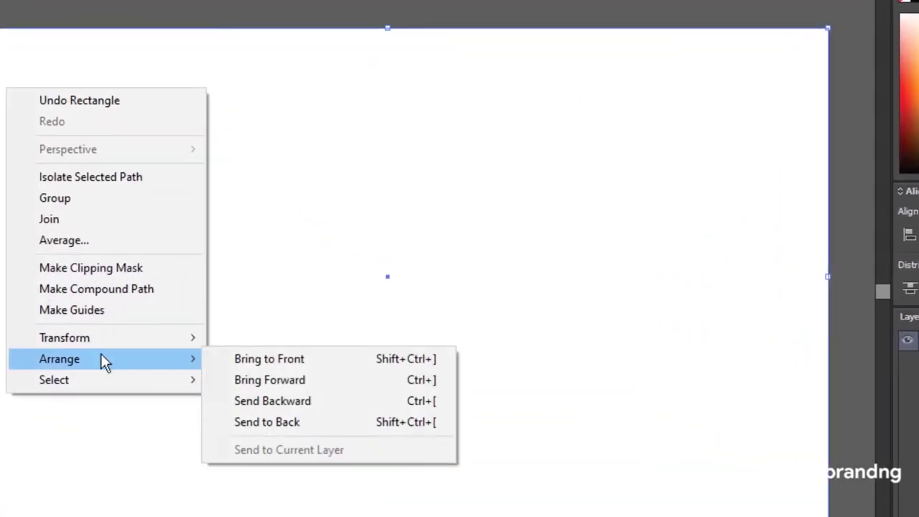
pyautogui.click(267, 419)
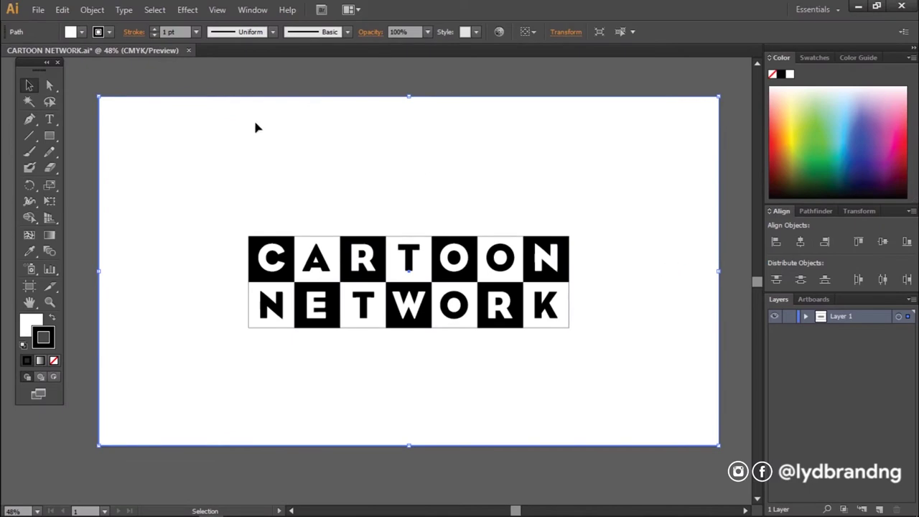
pyautogui.click(35, 11)
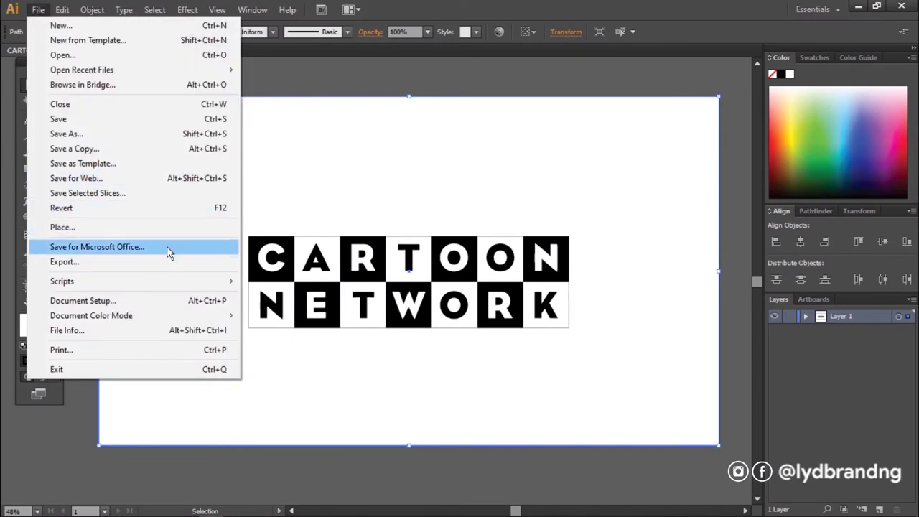
# Export the logo as CARTOON NETWORK.jpg with Maximum quality, 72 ppi JPEG options
pyautogui.click(169, 262)
pyautogui.click(552, 456)
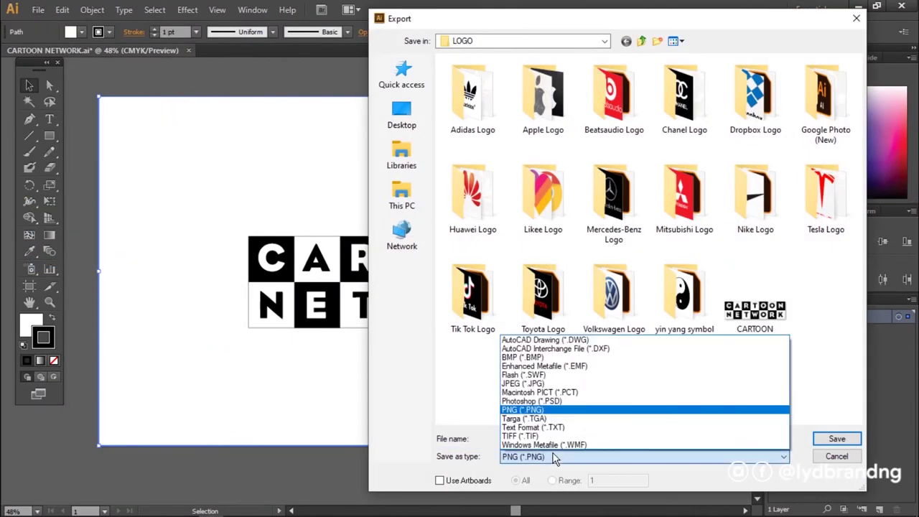
pyautogui.click(549, 383)
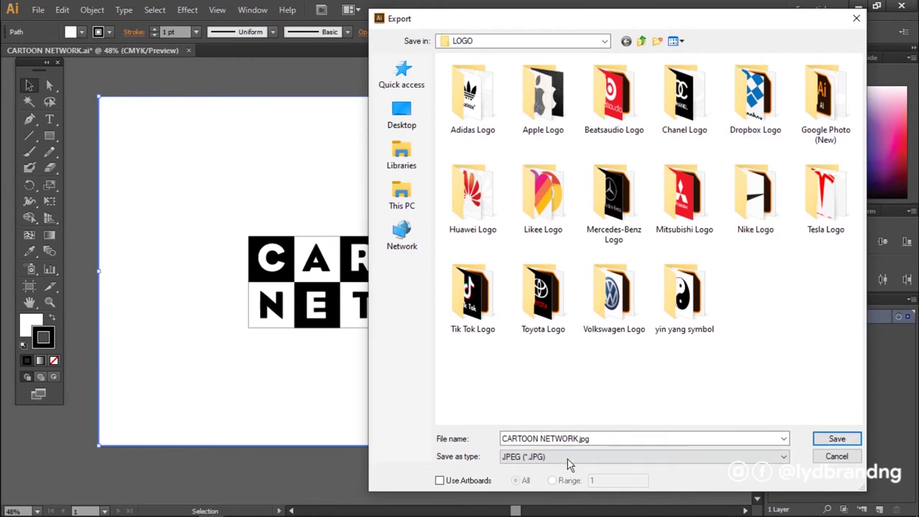
pyautogui.click(835, 439)
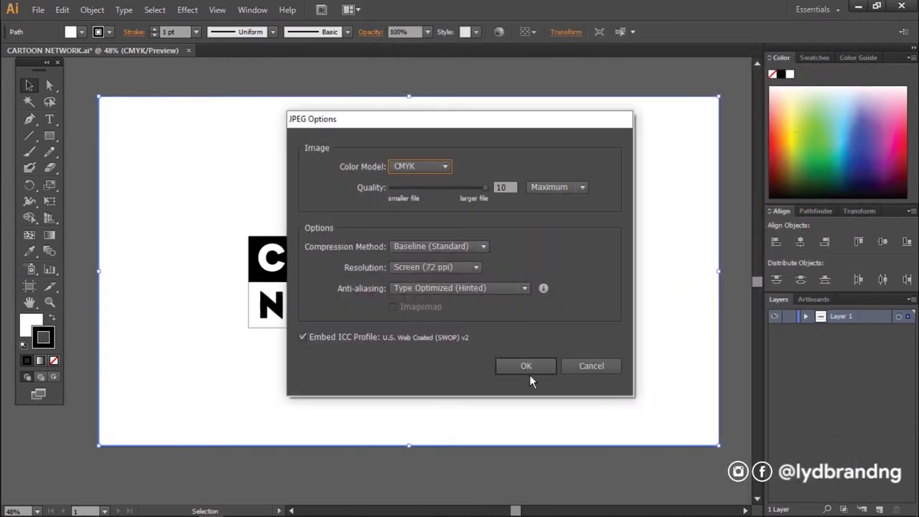
pyautogui.click(527, 367)
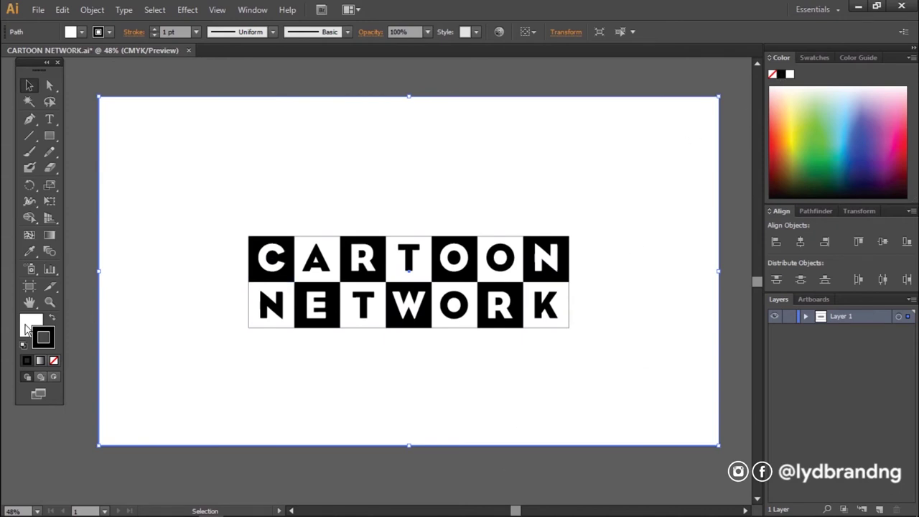
# Set the white background's stroke to None and re-export, overwriting CARTOON NETWORK.jpg
pyautogui.click(47, 351)
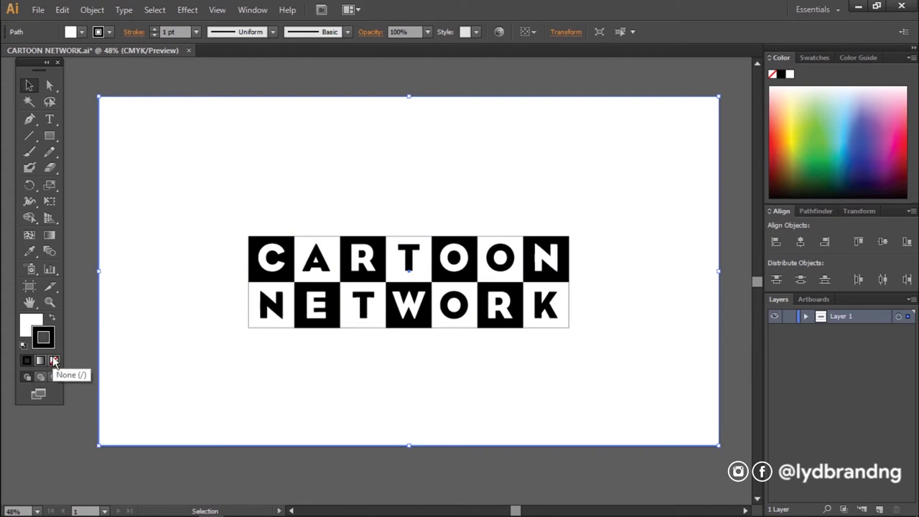
pyautogui.click(54, 360)
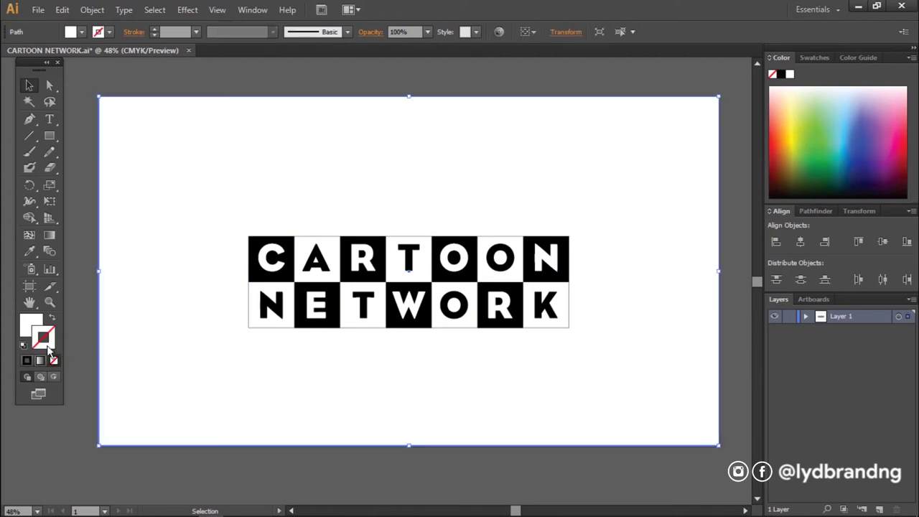
pyautogui.click(38, 10)
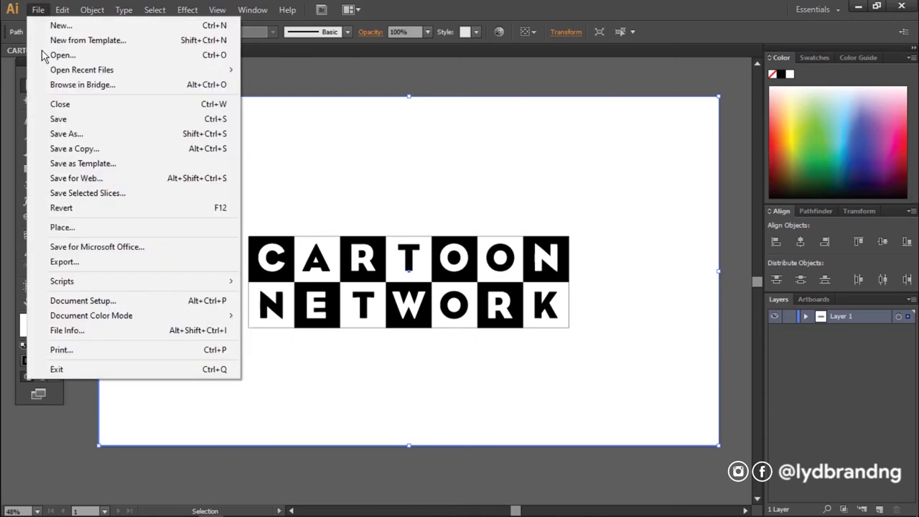
pyautogui.click(105, 264)
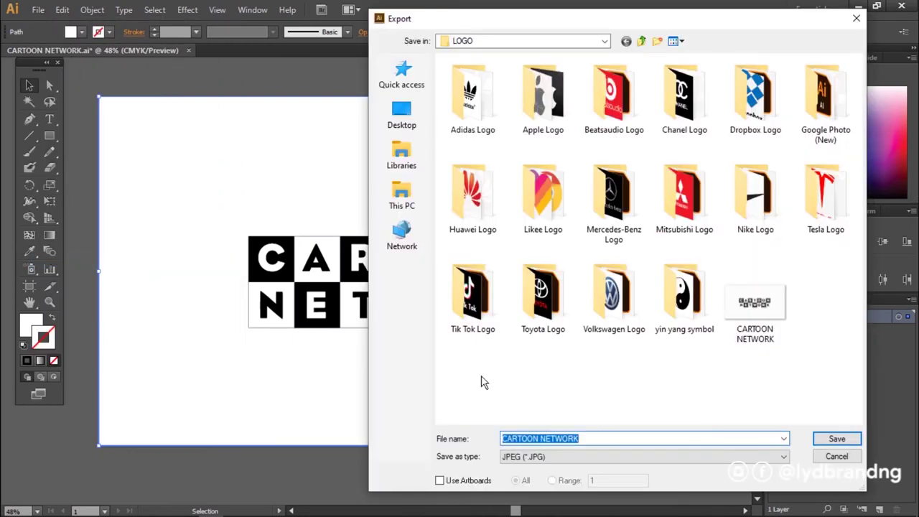
pyautogui.click(754, 306)
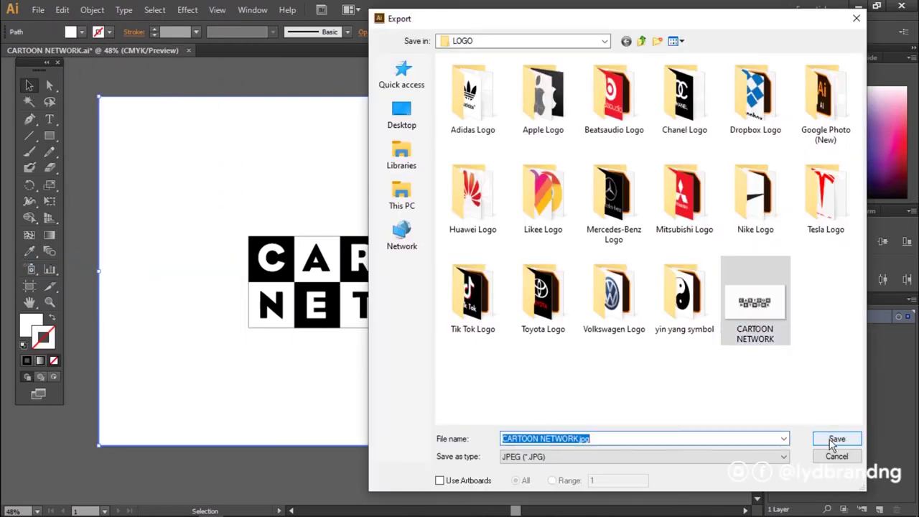
pyautogui.click(833, 439)
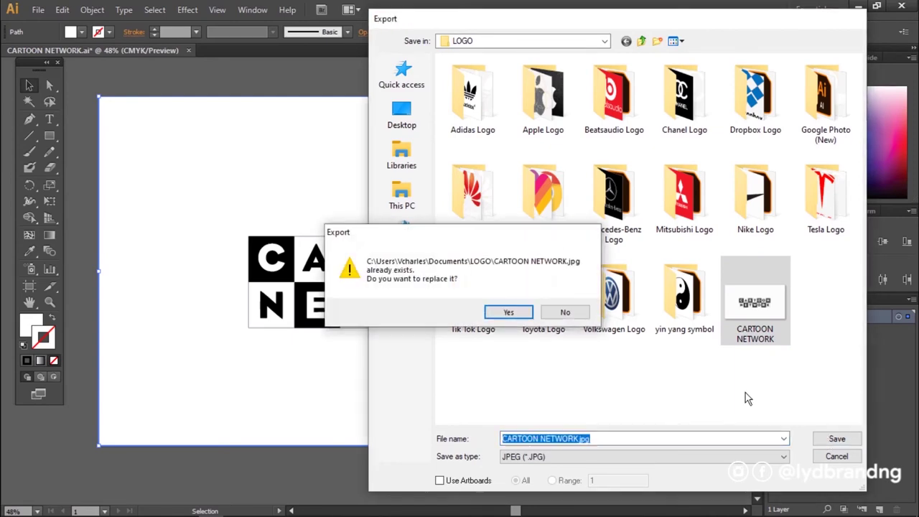
pyautogui.press('Return')
pyautogui.press('Return')
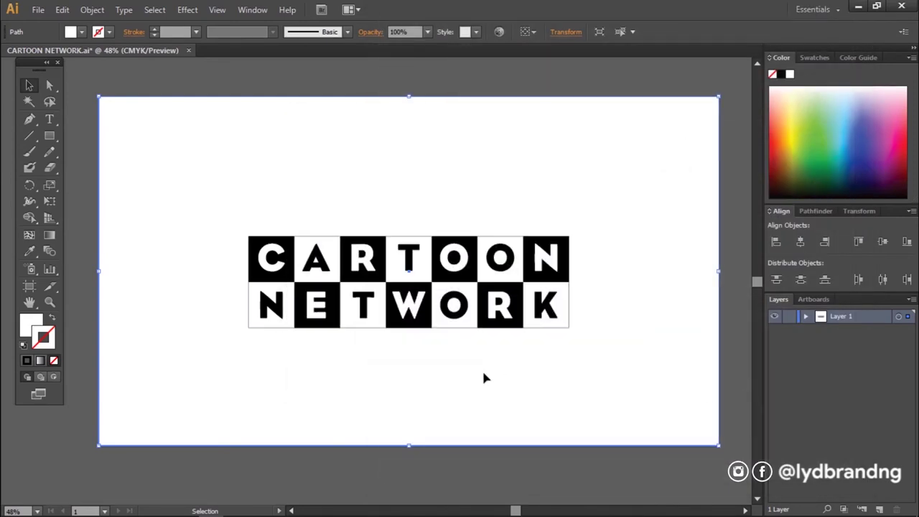
# Fill the background rectangle black and export it as CARTOON NETWORK COPY.jpg
pyautogui.click(780, 74)
pyautogui.click(634, 479)
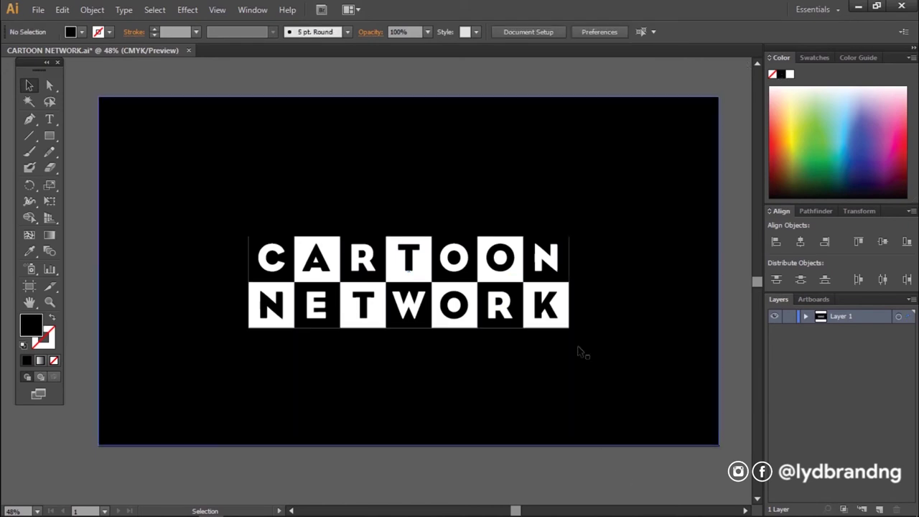
pyautogui.click(38, 10)
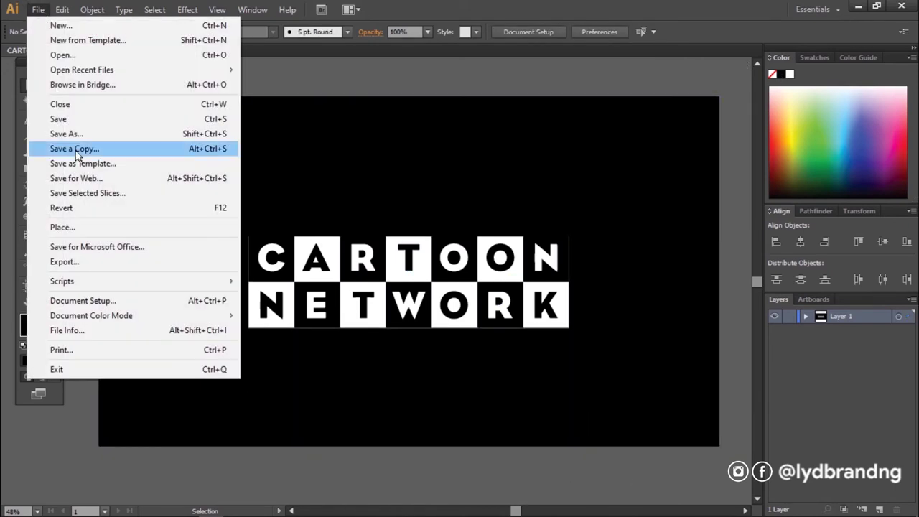
pyautogui.click(76, 262)
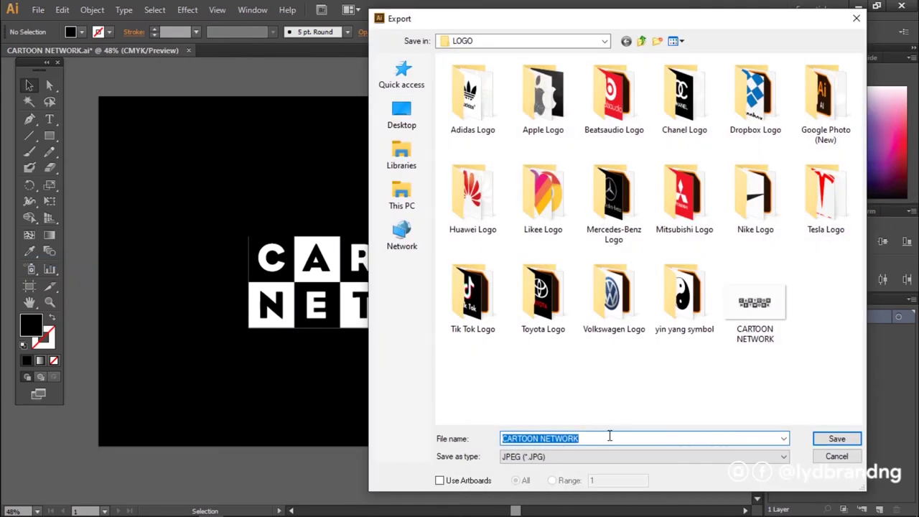
pyautogui.click(610, 437)
pyautogui.click(825, 439)
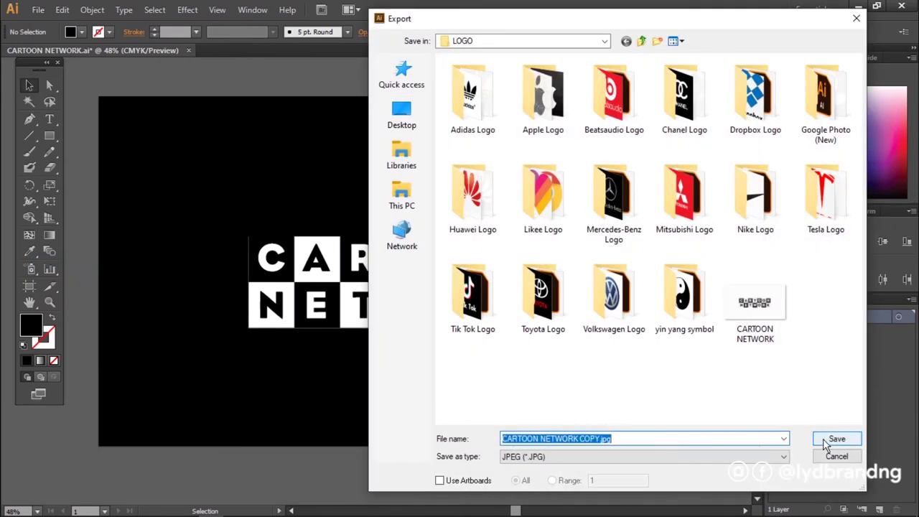
pyautogui.click(824, 440)
pyautogui.press('Return')
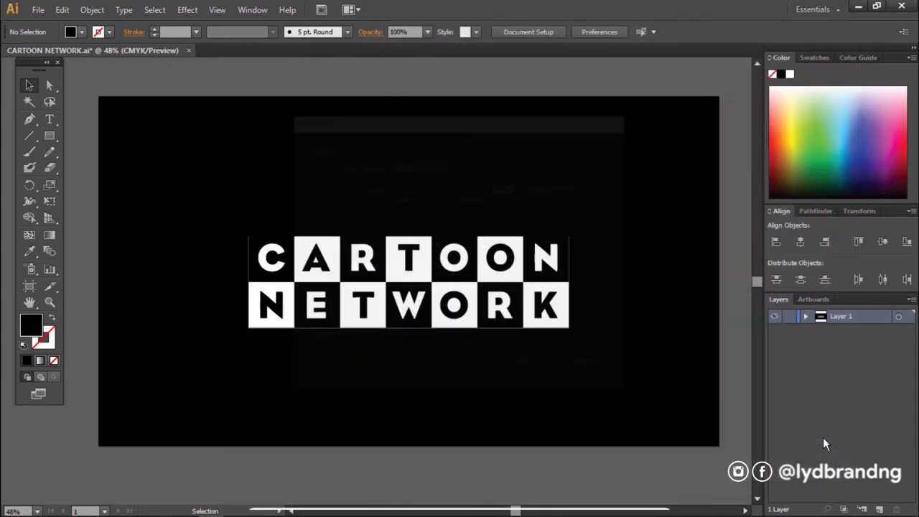
# Save the Illustrator document and open the LOGO folder in File Explorer
pyautogui.click(38, 10)
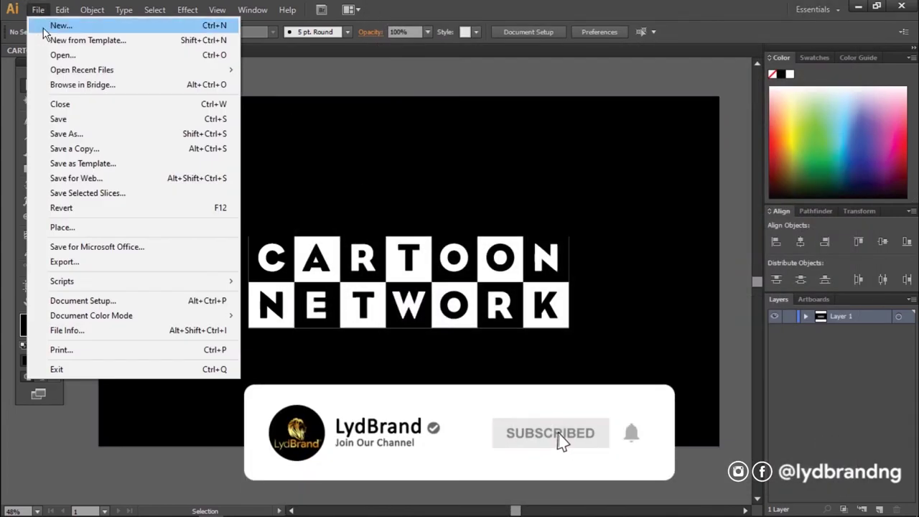
pyautogui.click(65, 119)
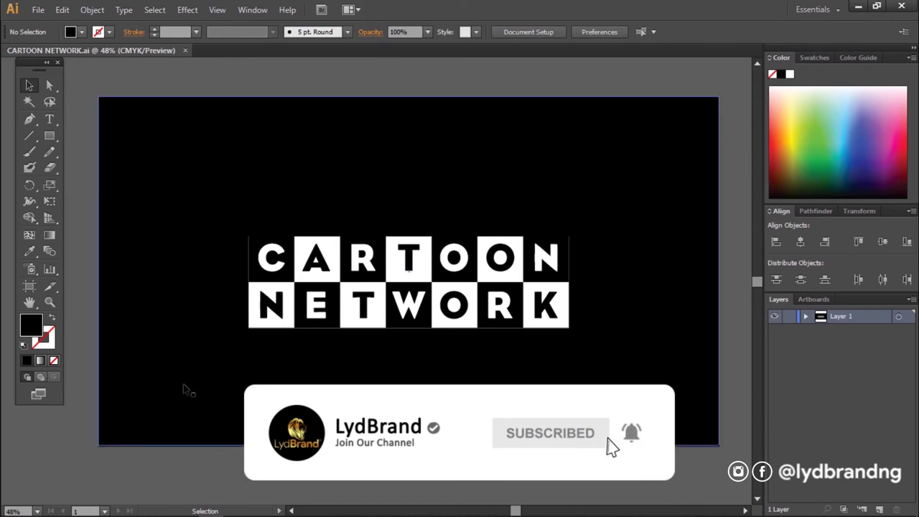
pyautogui.click(136, 506)
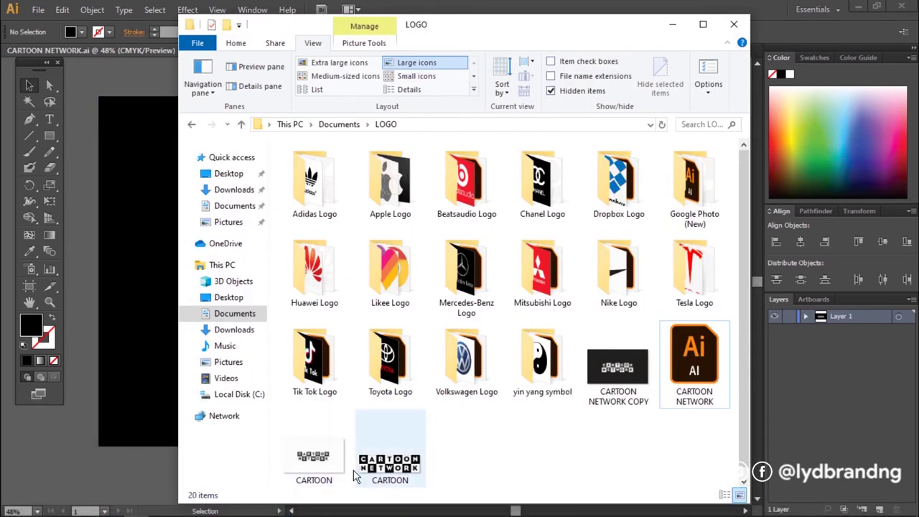
# View CARTOON NETWORK.jpg on white, then the black-background COPY, zooming in on each
pyautogui.doubleClick(380, 459)
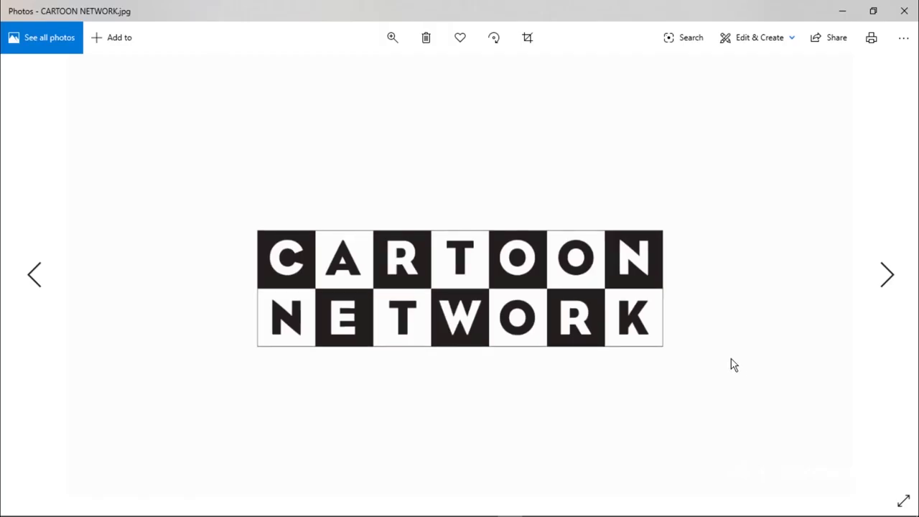
pyautogui.scroll(1, 553, 288)
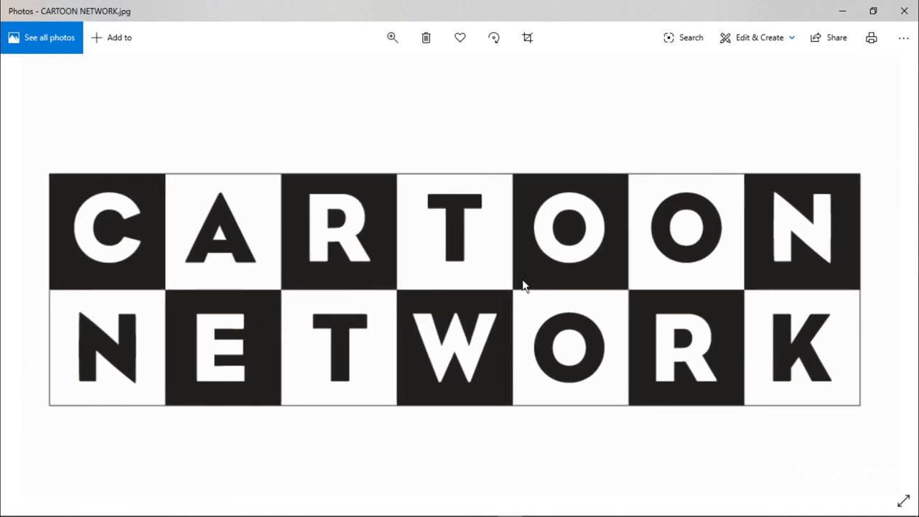
pyautogui.scroll(-1, 523, 285)
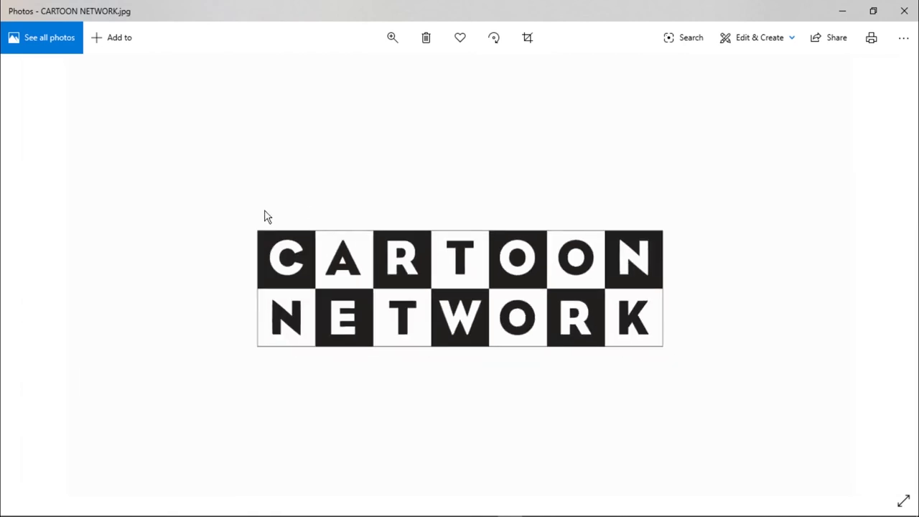
pyautogui.click(34, 274)
pyautogui.scroll(1, 470, 292)
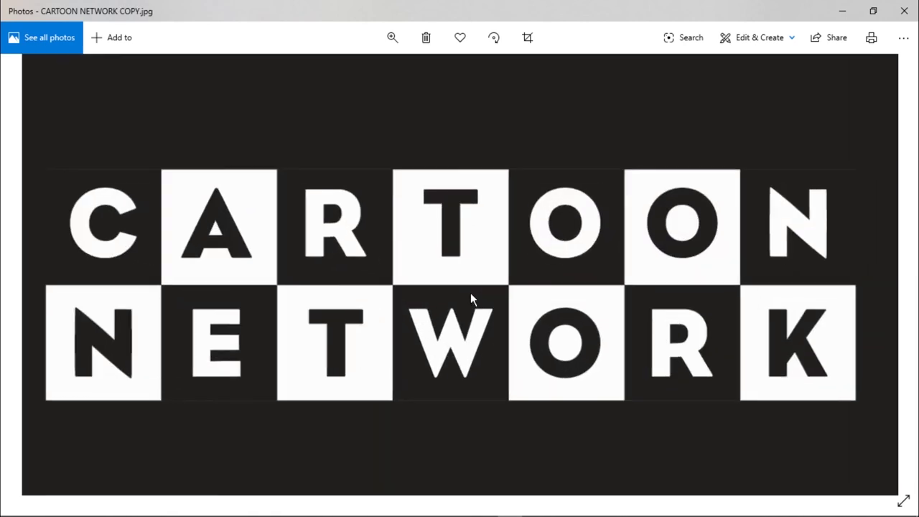
pyautogui.scroll(-1, 495, 292)
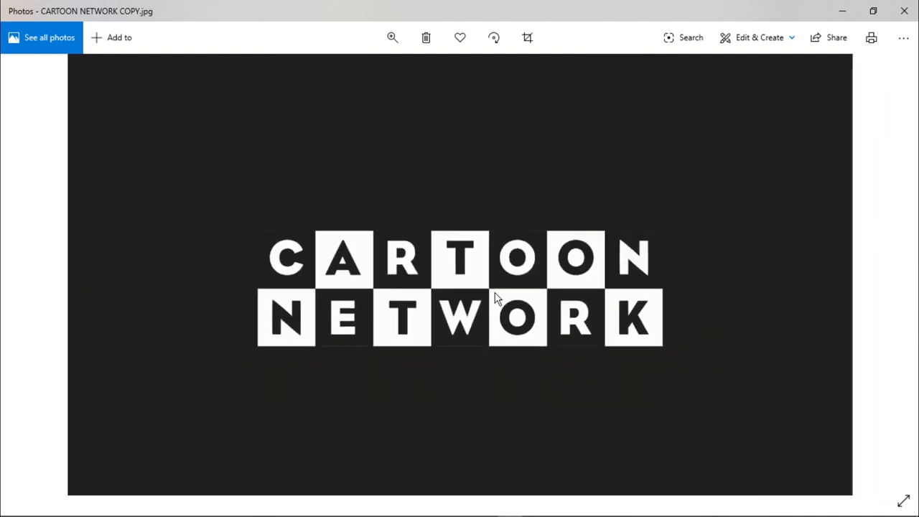
pyautogui.press('Right')
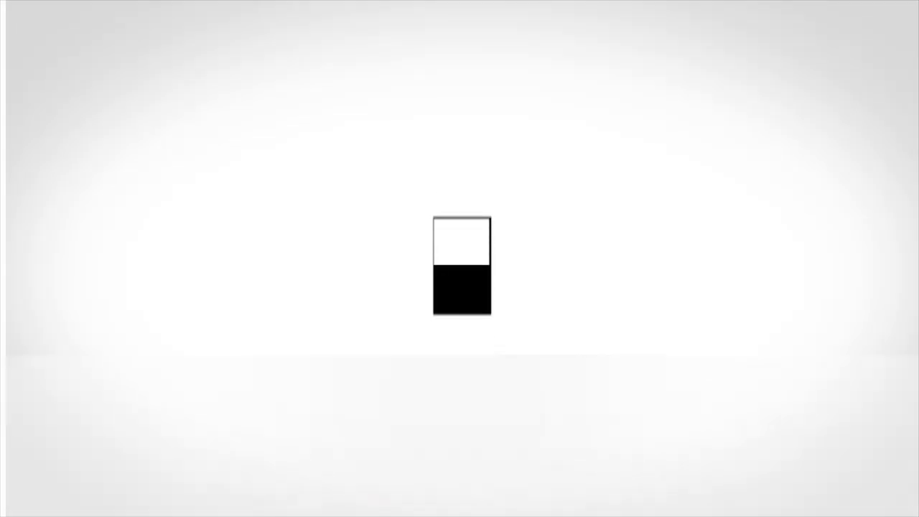